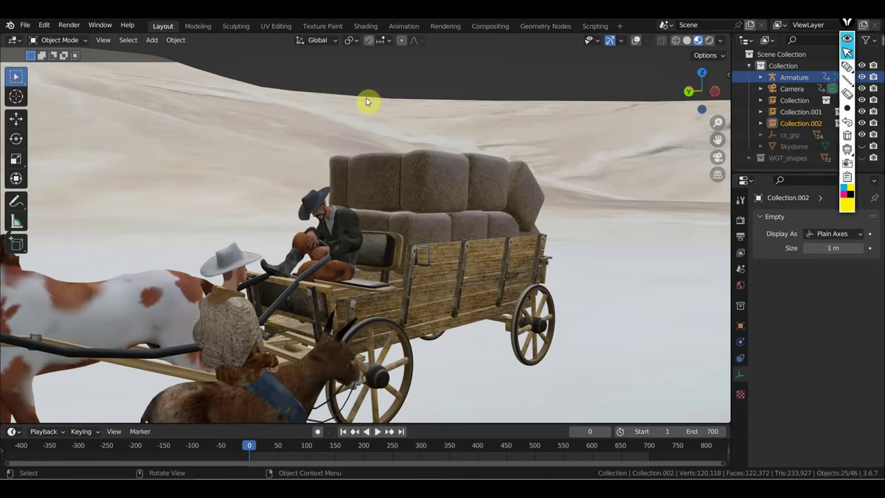
Zoom out, turn on viewport overlays, and look through the scene camera at the desert wagon scene.
scroll(376, 158, "down", 3)
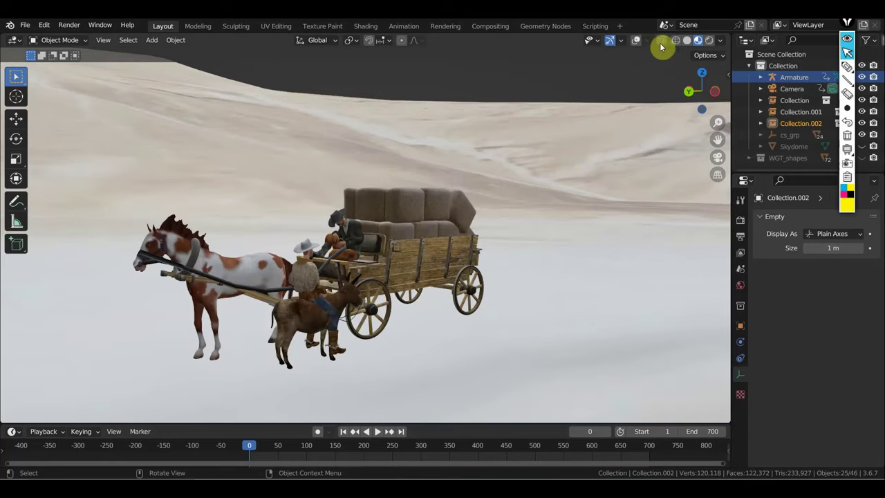
left_click(636, 40)
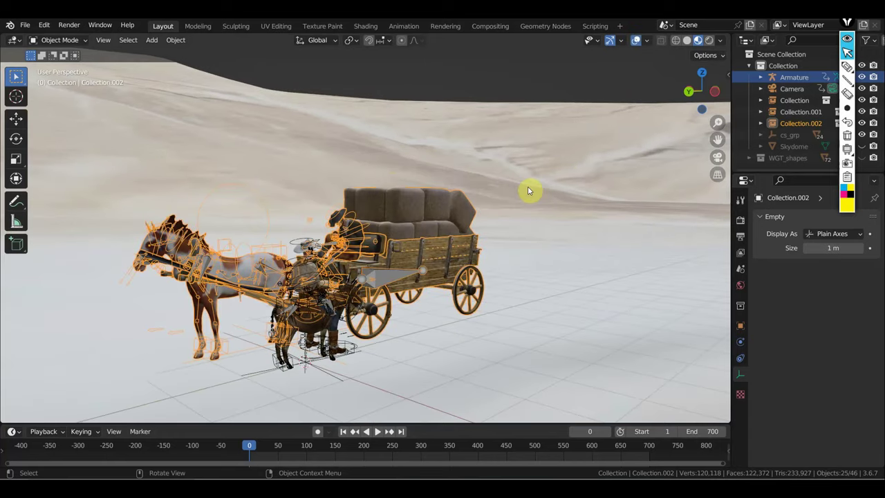
key("KP_0")
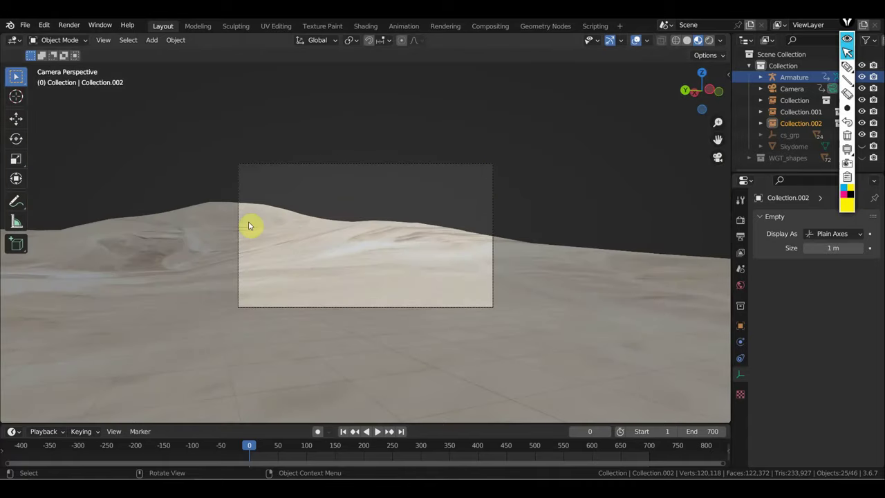
Play the camera animation forward and stop it at frame 357.
scroll(354, 261, "up", 2)
key("space")
left_click_drag(253, 445, 430, 476)
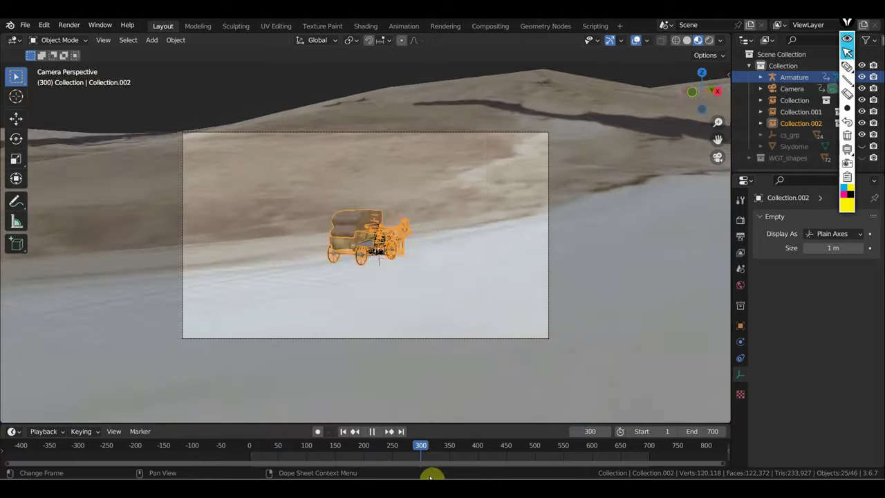
key("space")
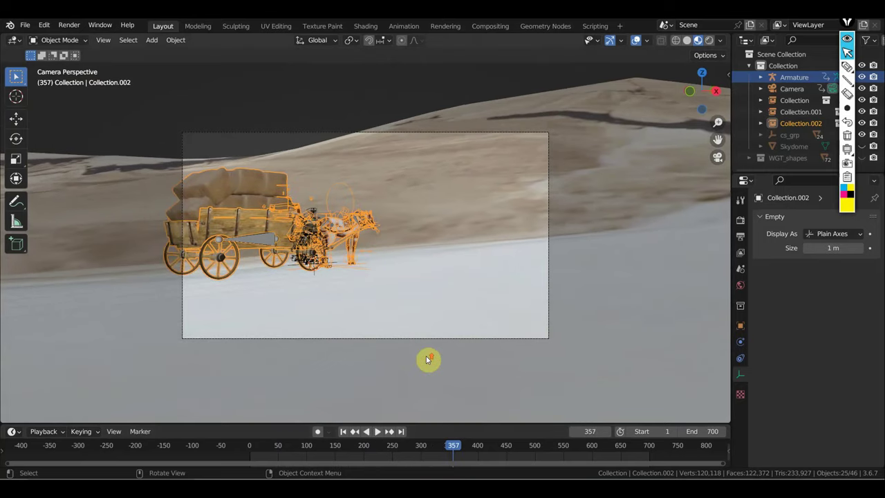
Enlarge the 3D view by shrinking the timeline, and hide the tool panel and navigation gizmo.
scroll(428, 358, "up", 2)
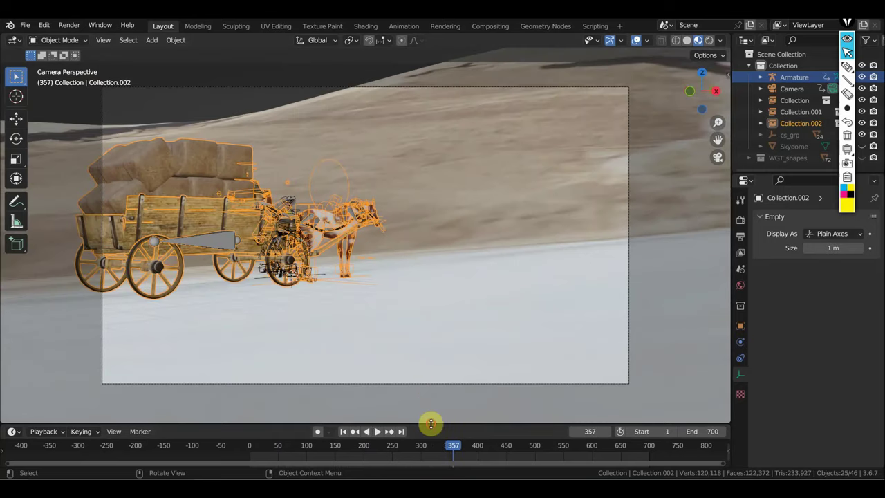
left_click_drag(430, 423, 434, 457)
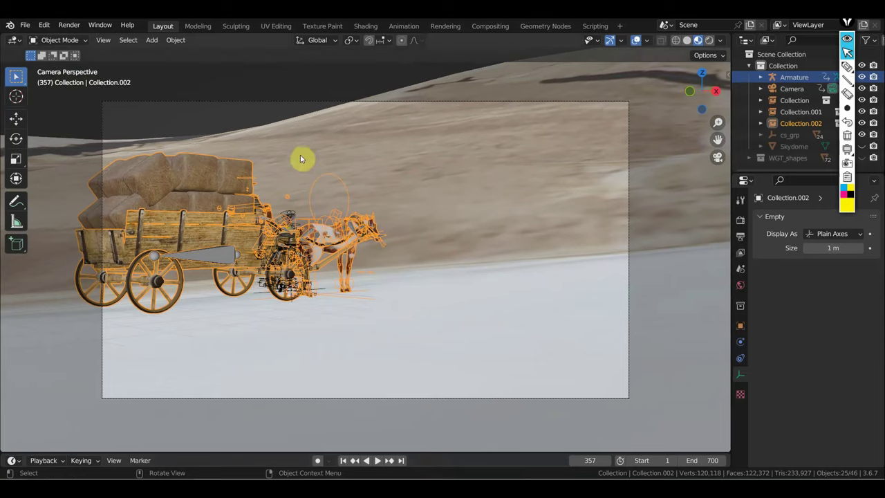
key("t")
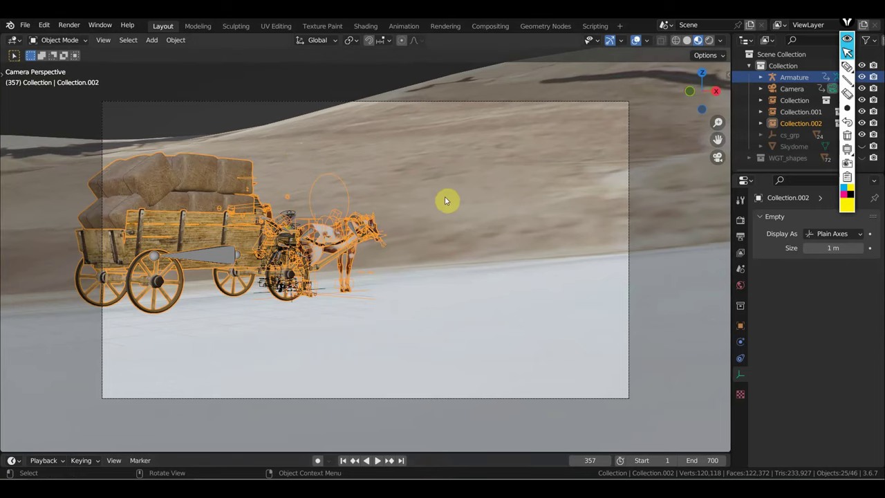
scroll(458, 200, "up", 2)
mouse_move(458, 200)
middle_mouse_down("shift")
mouse_move(488, 219)
mouse_move(466, 223)
middle_mouse_up("shift")
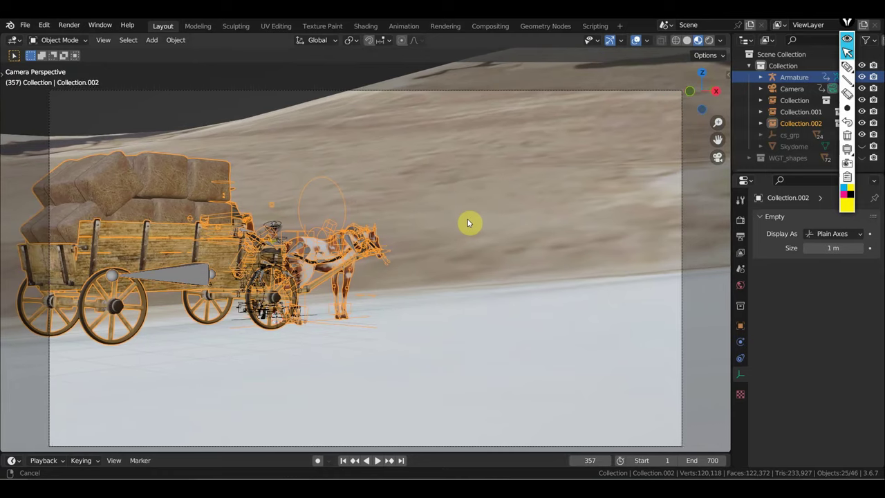
left_click(609, 39)
Hide overlays and play the animation from frame 357, stopping at frame 495.
middle_click_drag(539, 181, 563, 173, "shift")
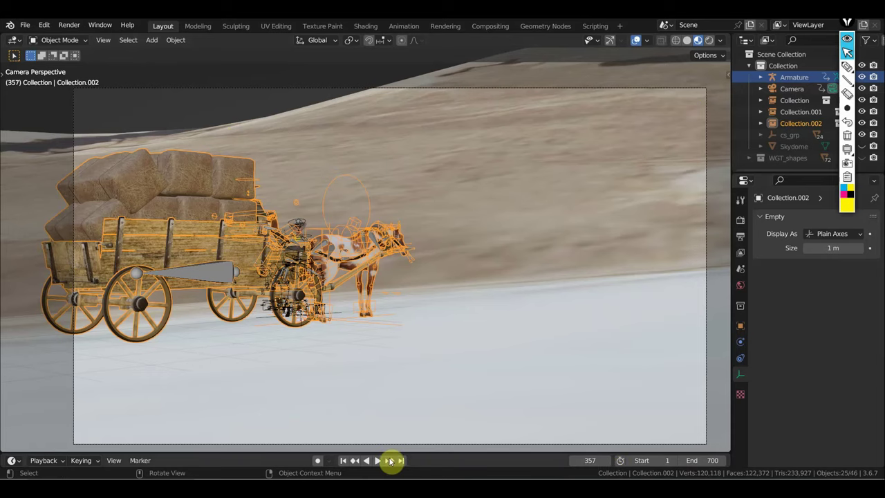
left_click(636, 40)
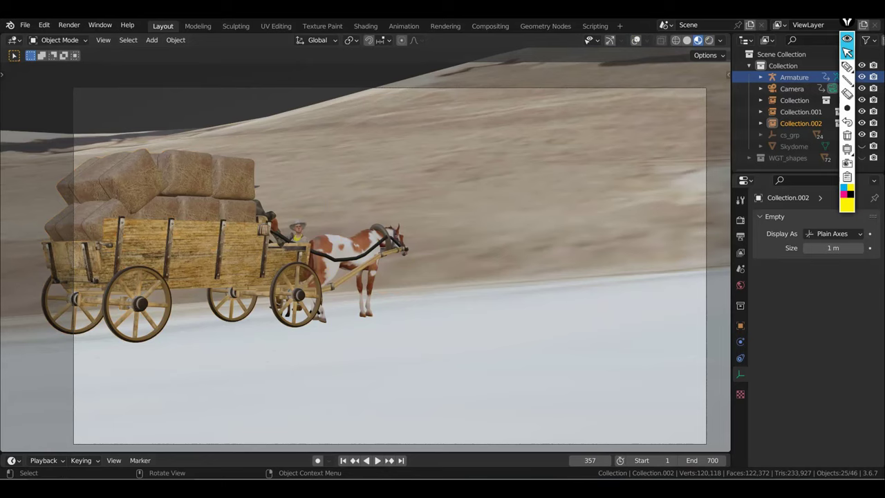
left_click(377, 460)
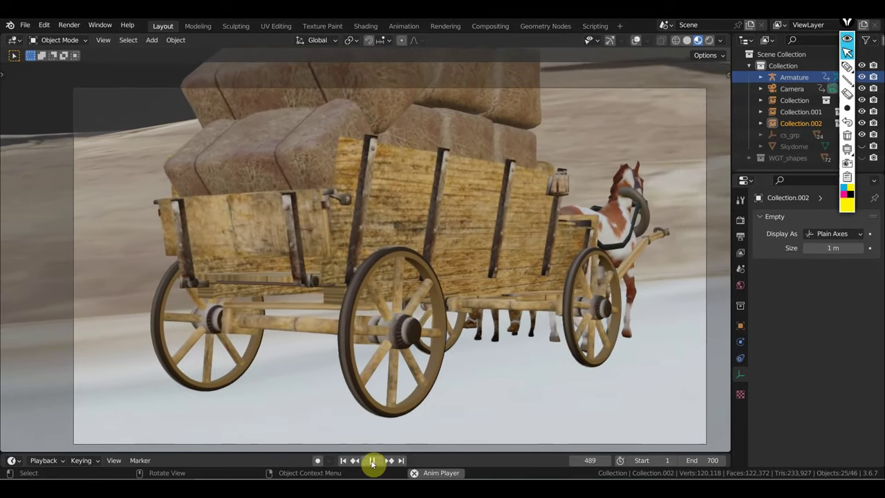
left_click(370, 461)
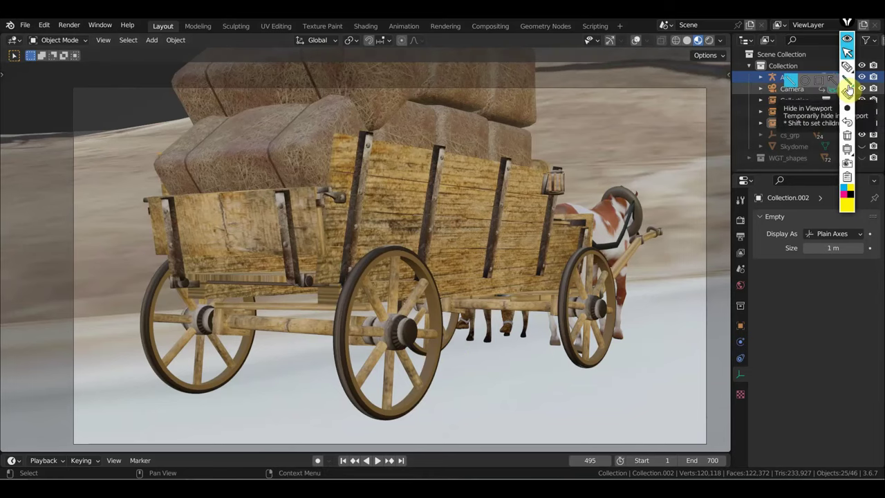
Clear existing annotations and set the annotation pen to red with a chosen brush size.
left_click_drag(822, 79, 788, 84)
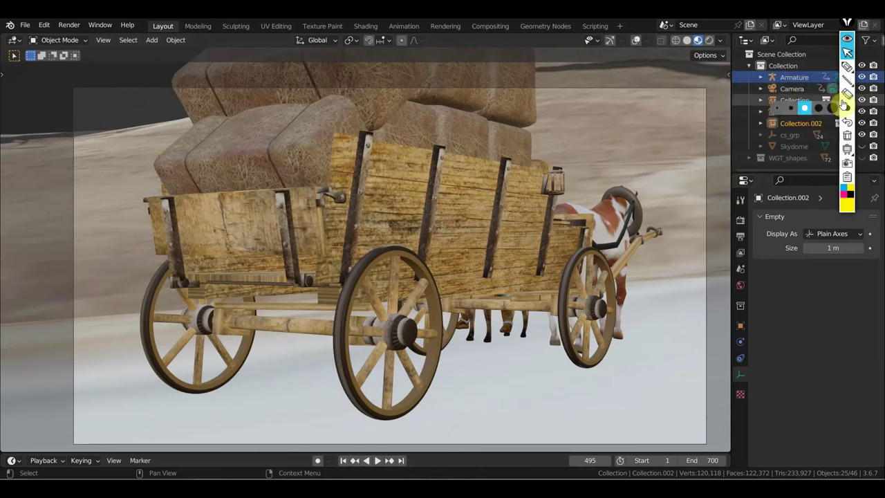
left_click(846, 135)
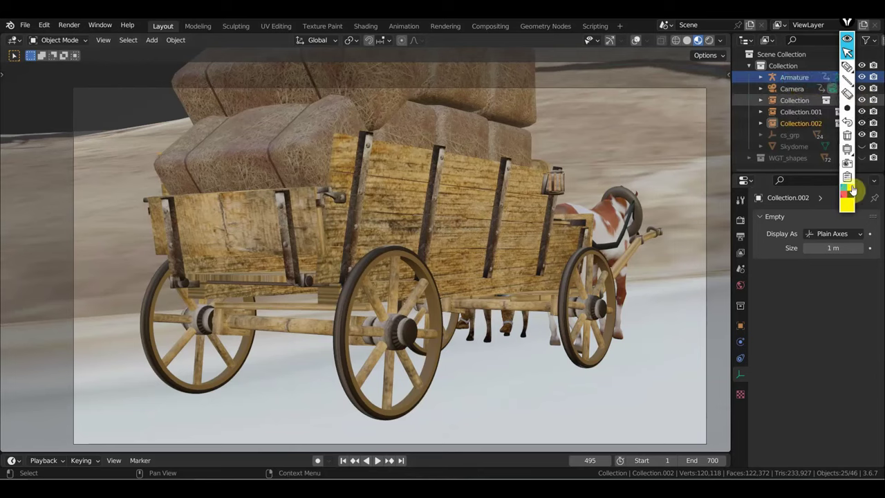
left_click(846, 195)
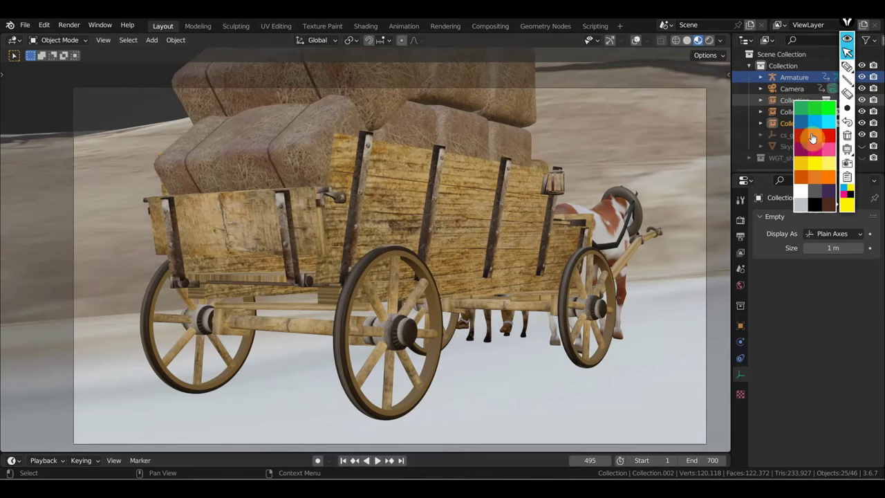
left_click(813, 135)
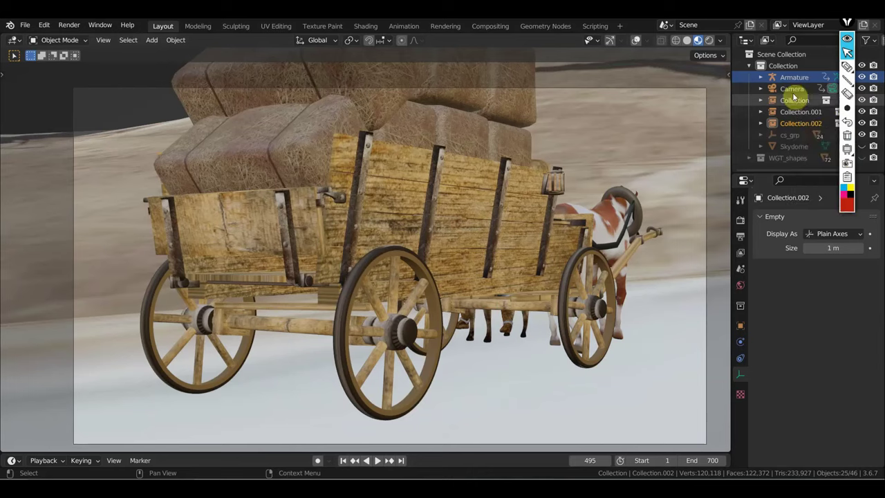
left_click(846, 109)
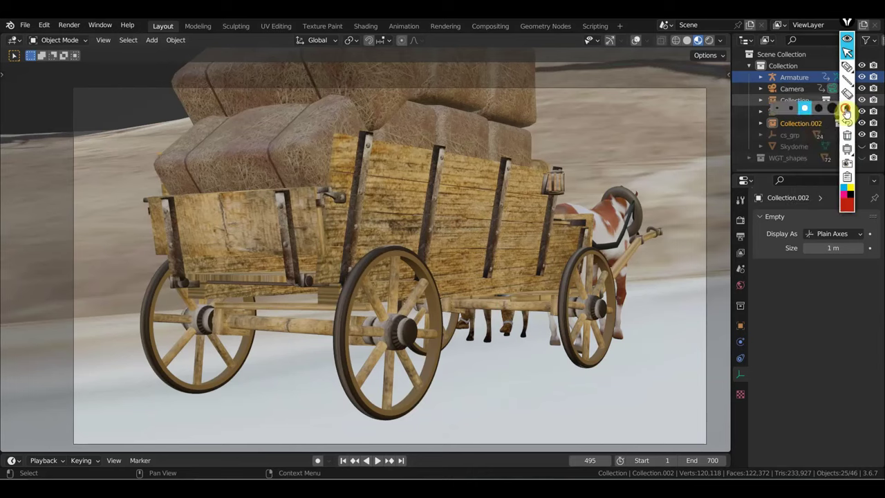
left_click(803, 108)
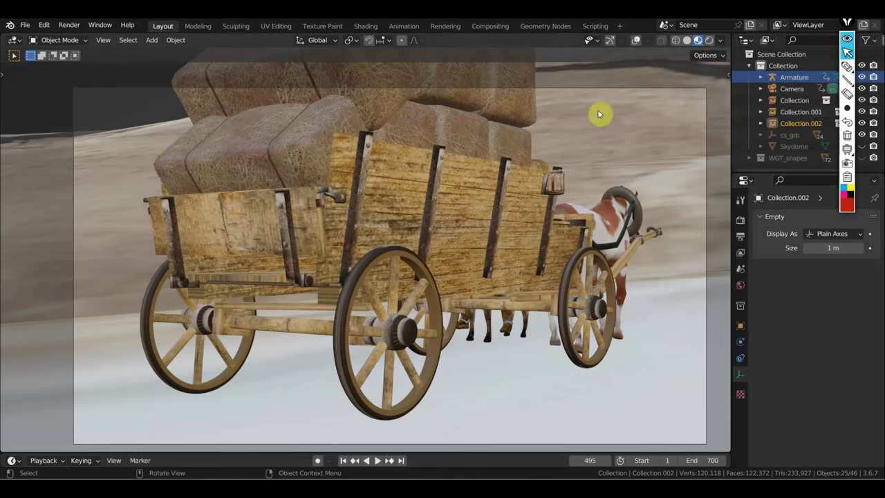
Draw a red freehand outline around the wagon, then erase it and leave annotation mode.
mouse_move(74, 88)
left_mouse_down()
mouse_move(492, 204)
mouse_move(622, 300)
left_mouse_up()
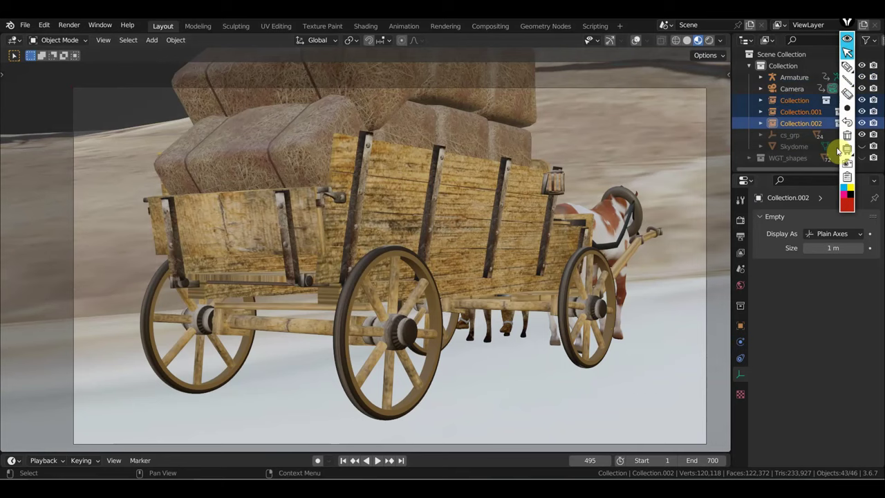
left_click(847, 109)
left_click(846, 66)
mouse_move(76, 92)
left_mouse_down()
mouse_move(716, 411)
mouse_move(652, 429)
mouse_move(233, 417)
mouse_move(172, 277)
mouse_move(124, 86)
left_mouse_up()
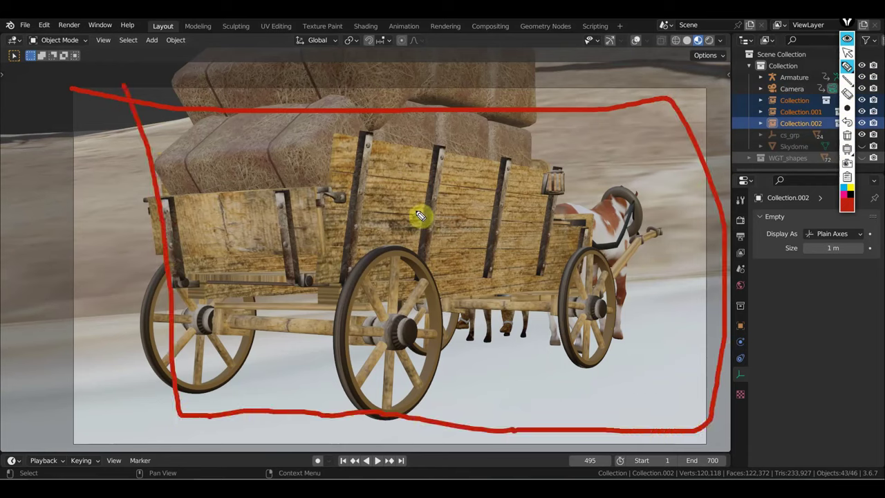
left_click(847, 176)
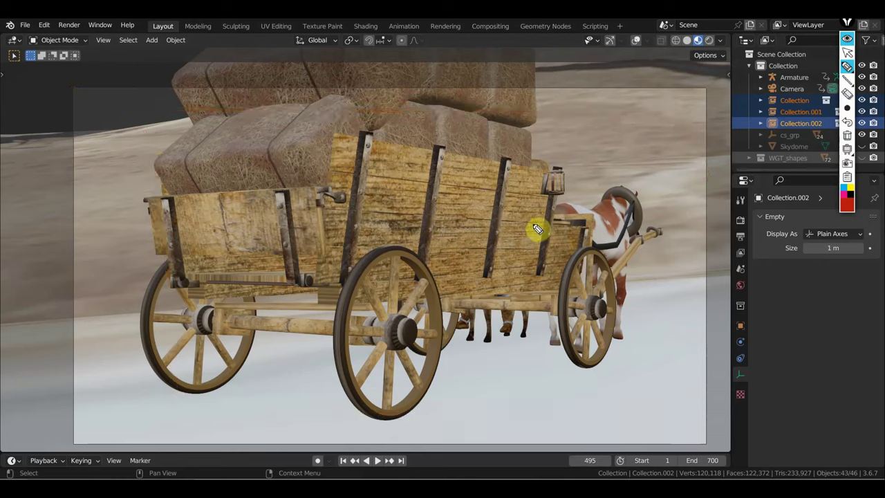
left_click(849, 52)
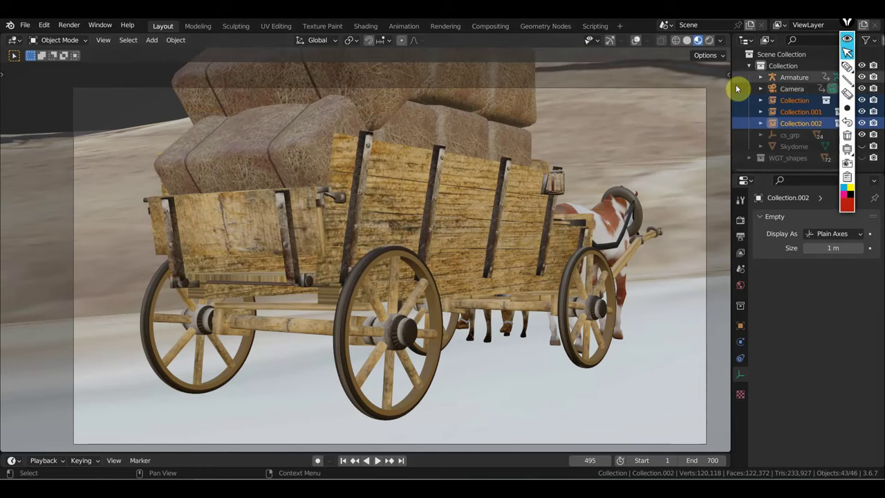
Switch to the videos folder in File Explorer and open Untitled 1.
key("alt+Tab")
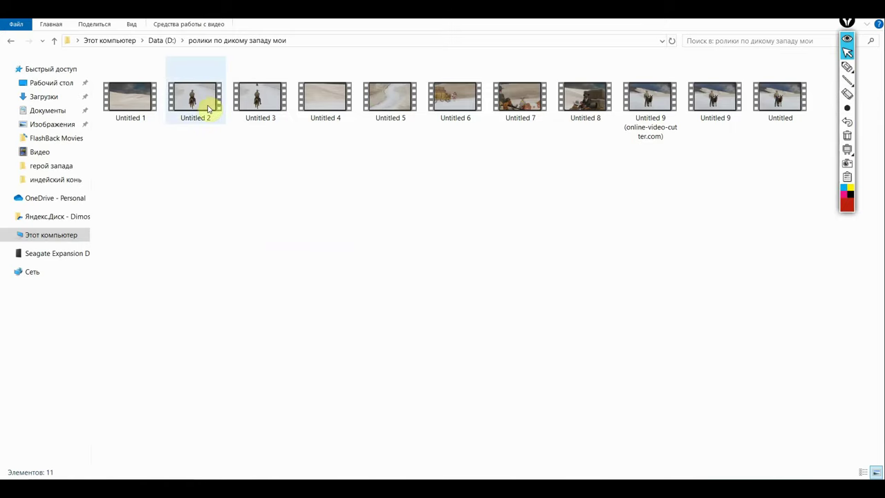
left_click(125, 97)
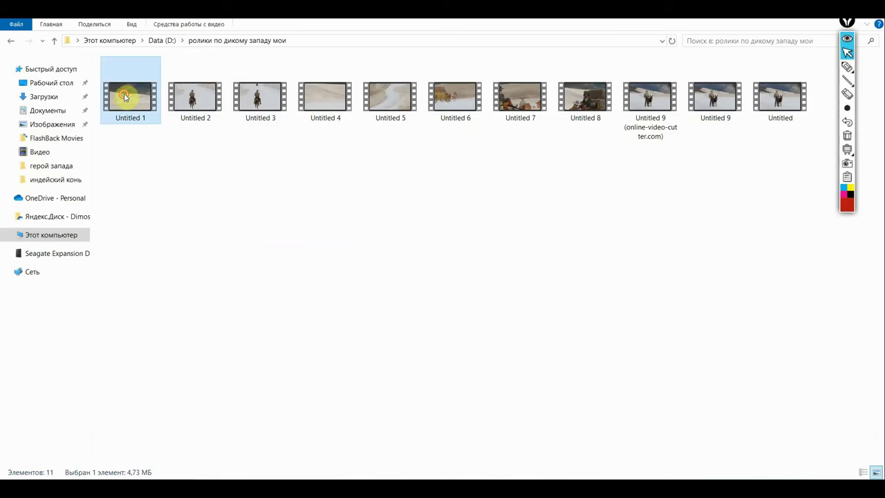
double_click(125, 97)
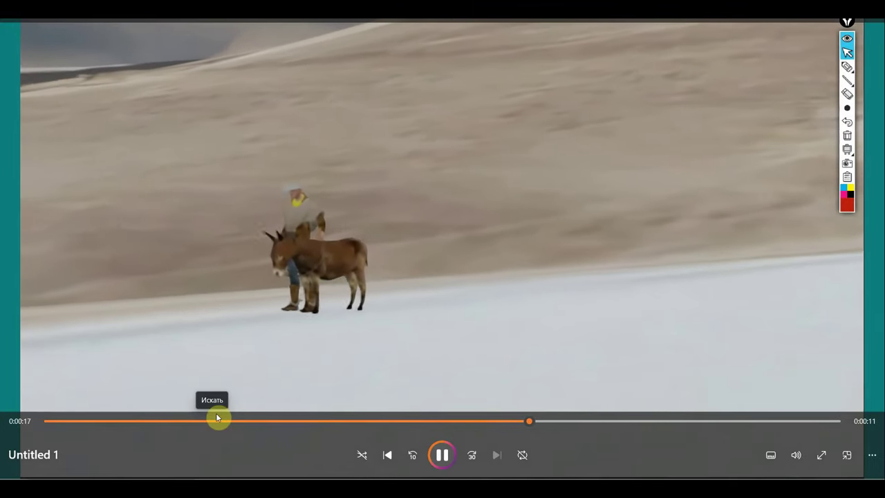
Pause, resume and scrub Untitled 1 toward the end of the clip.
left_click(443, 454)
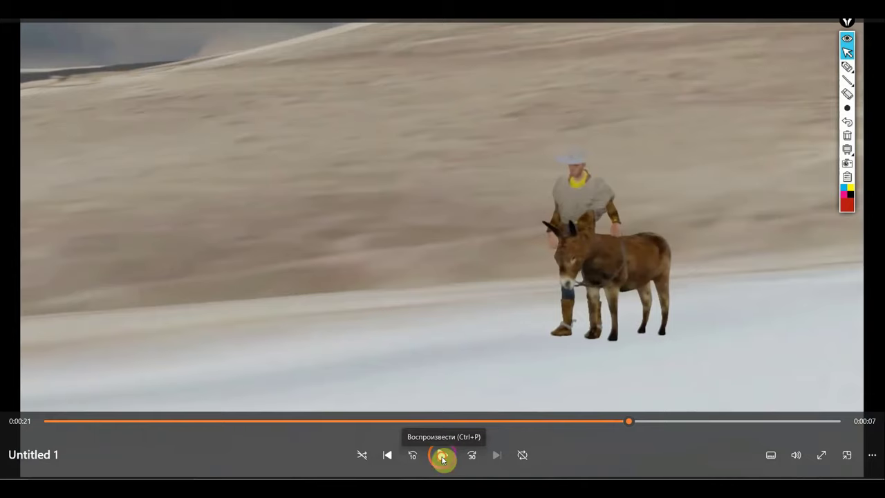
left_click(444, 457)
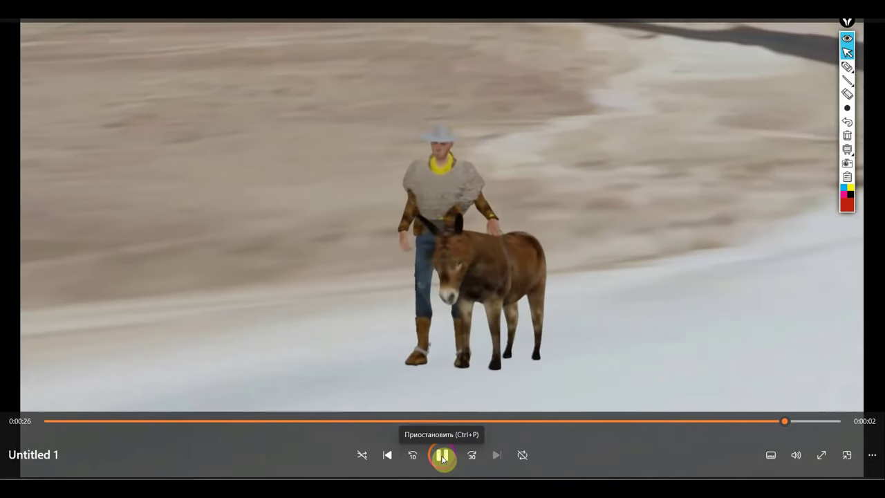
left_click(442, 456)
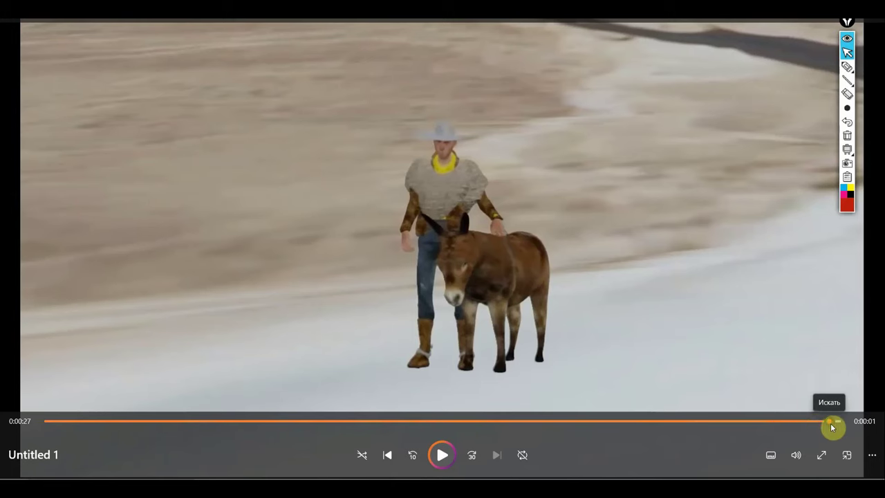
left_click(774, 428)
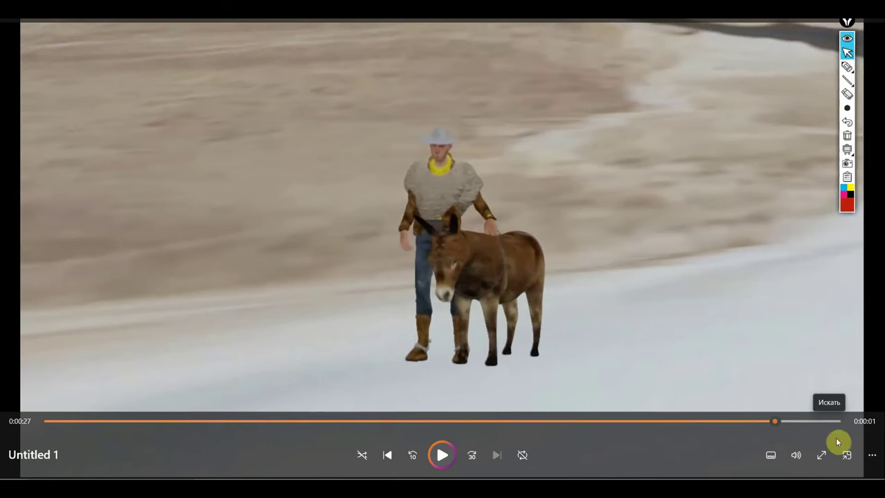
left_click_drag(660, 423, 776, 437)
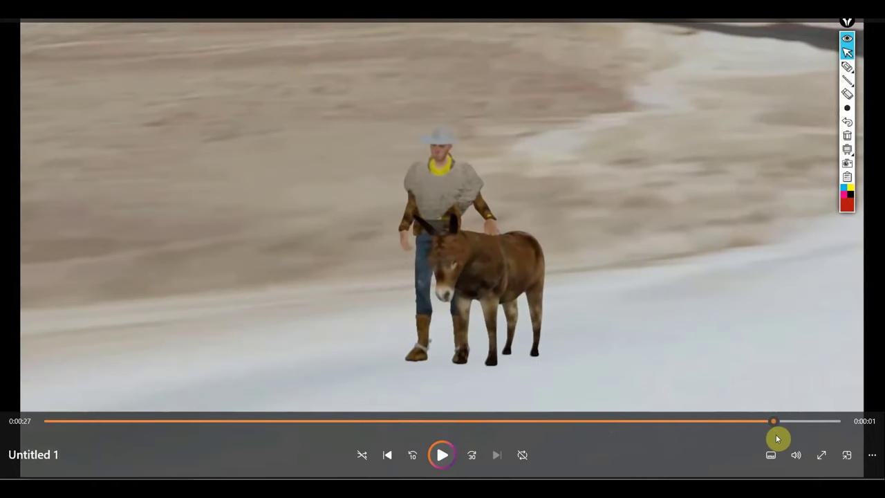
left_click_drag(702, 432, 759, 436)
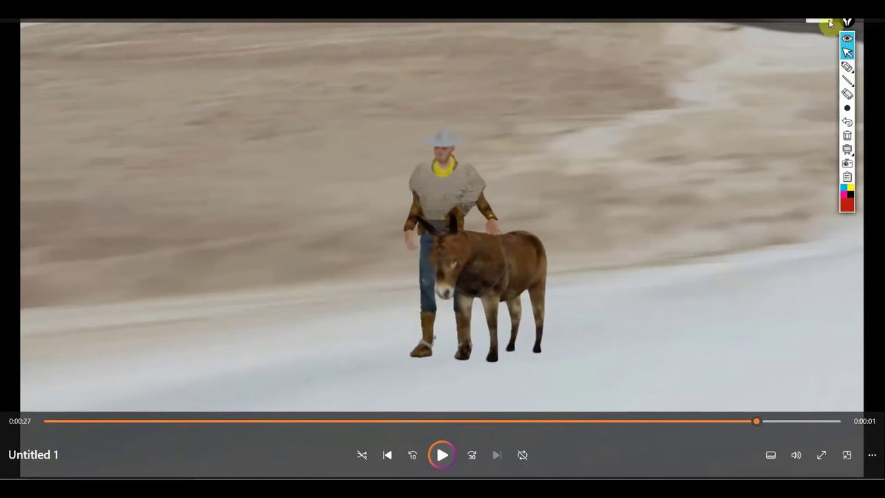
Close the player and open Untitled 9 (online-video-cutter.com) from the folder.
left_click(871, 26)
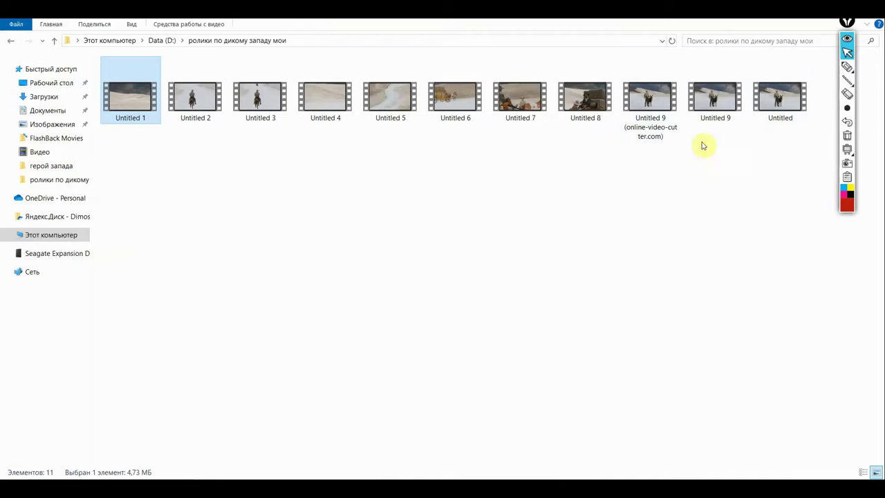
left_click(647, 102)
double_click(647, 102)
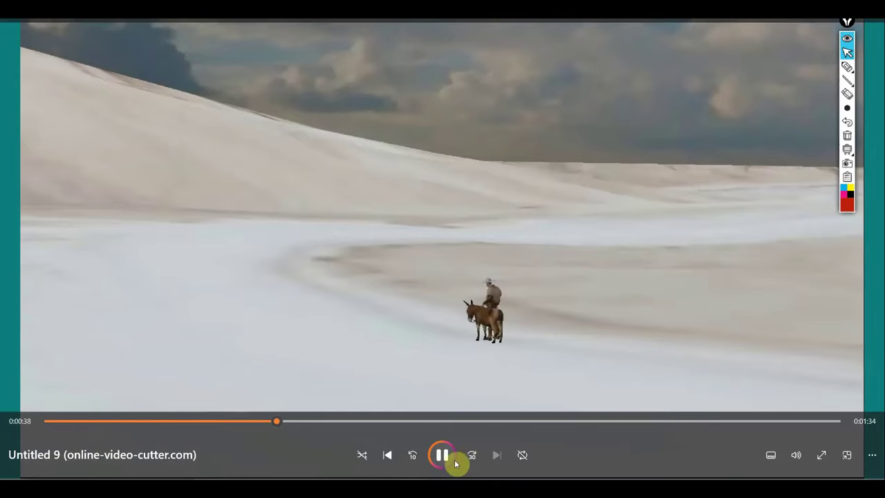
Pause Untitled 9 at 0:00:38 on the close-up of the donkey rider.
left_click(437, 455)
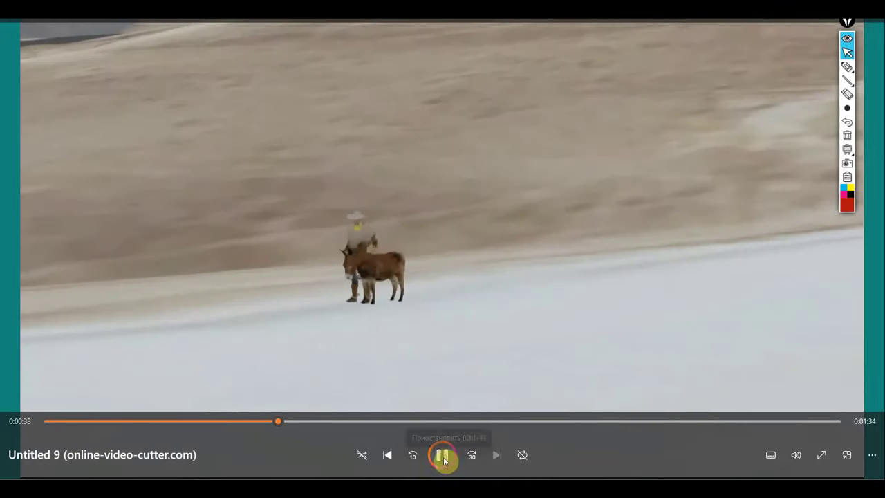
Rewind Untitled 9 to earlier shots and replay them several times.
left_click_drag(280, 420, 255, 420)
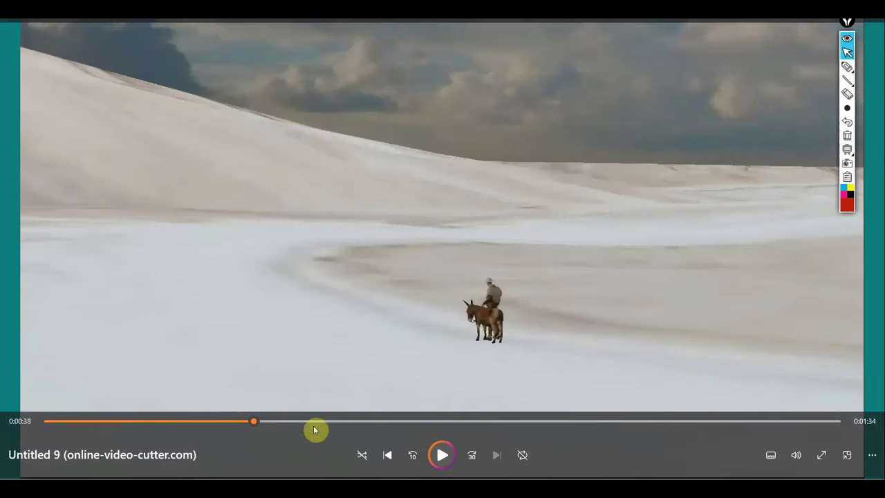
left_click(443, 455)
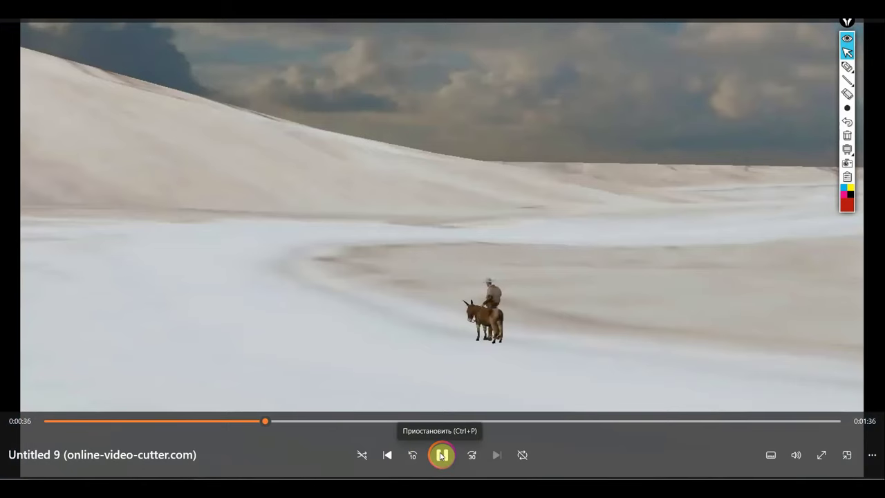
left_click(443, 455)
left_click_drag(275, 422, 223, 420)
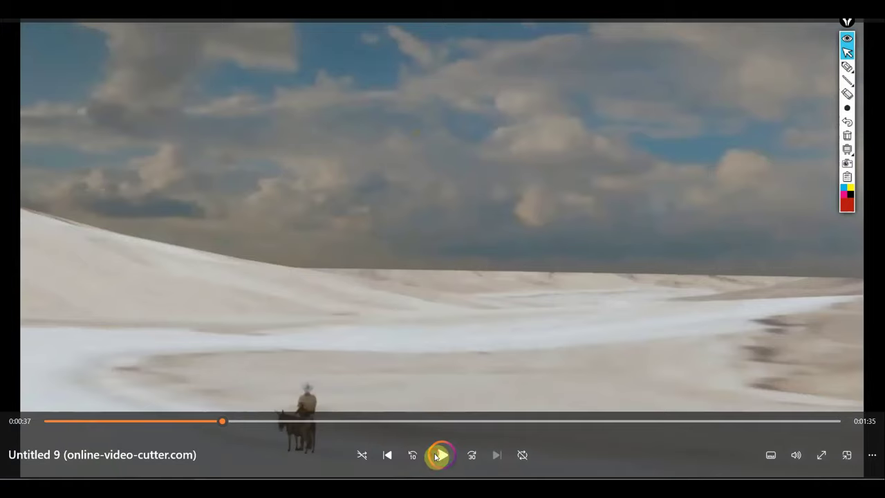
left_click(440, 455)
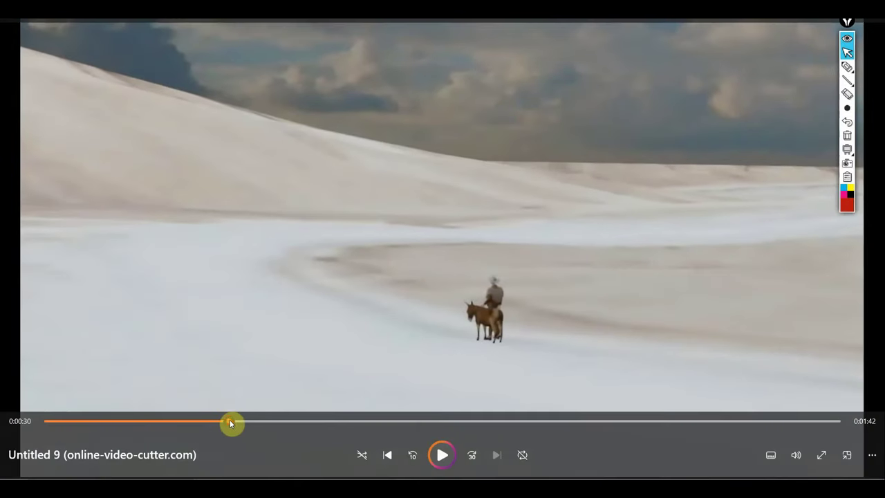
left_click_drag(230, 422, 224, 421)
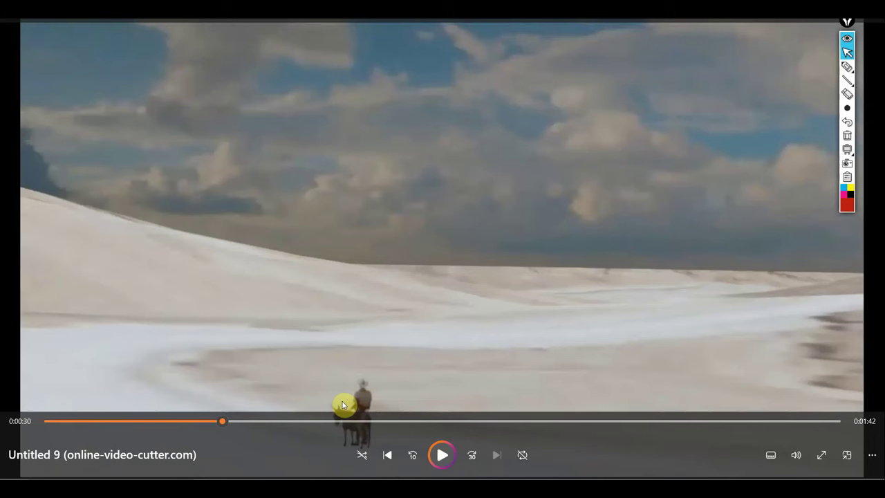
left_click(441, 454)
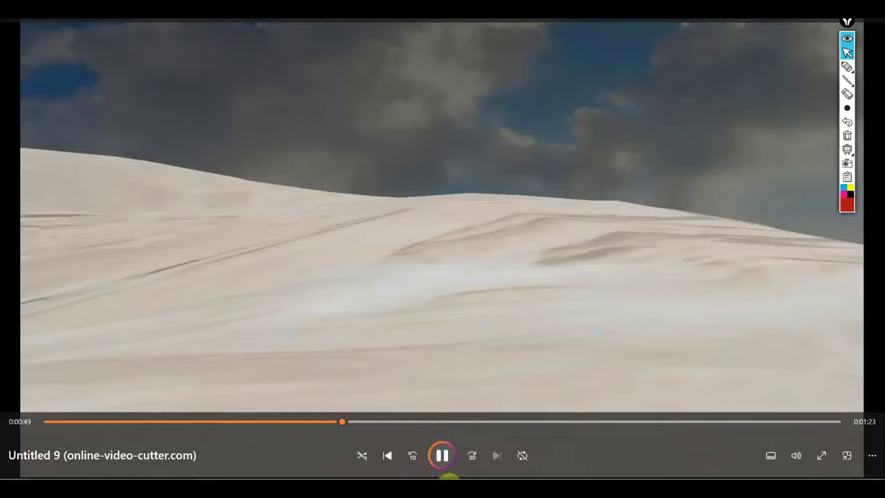
Pause and scrub the seek bar to leave the video at 0:00:50, cowboy beside the donkey.
left_click(432, 458)
left_click(331, 424)
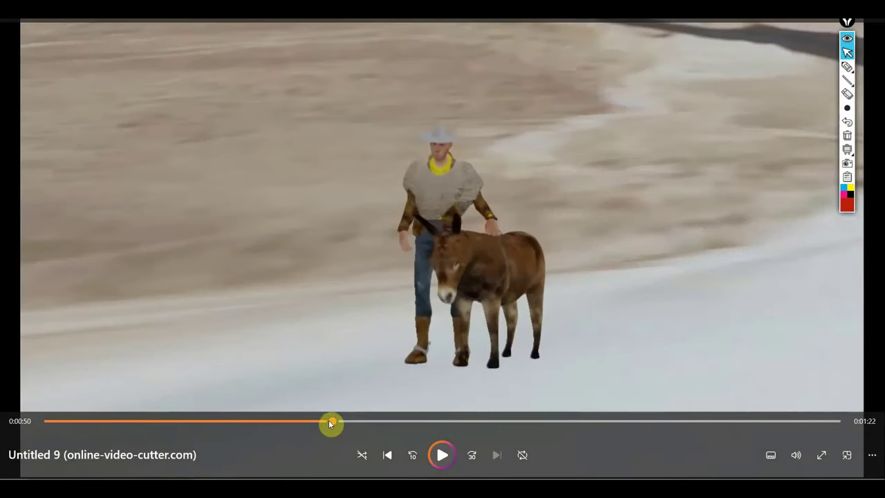
left_click_drag(320, 423, 293, 428)
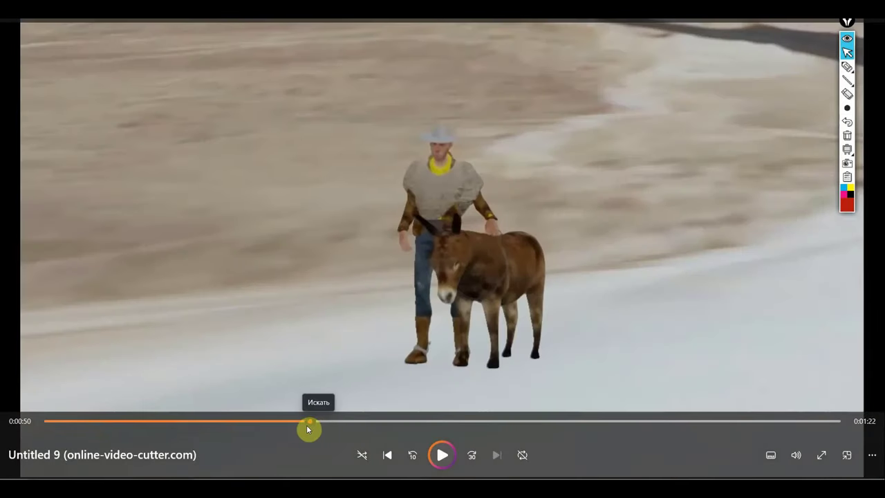
left_click_drag(291, 429, 277, 422)
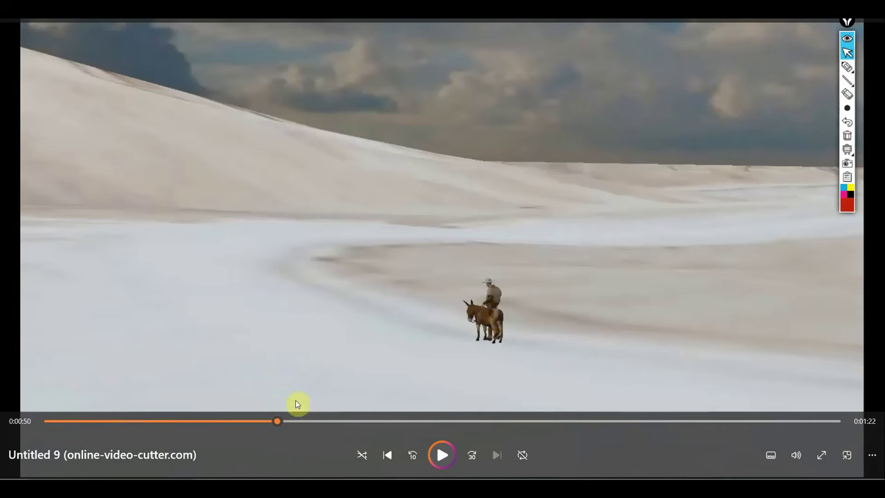
mouse_move(277, 420)
left_mouse_down()
mouse_move(341, 433)
mouse_move(336, 440)
left_mouse_up()
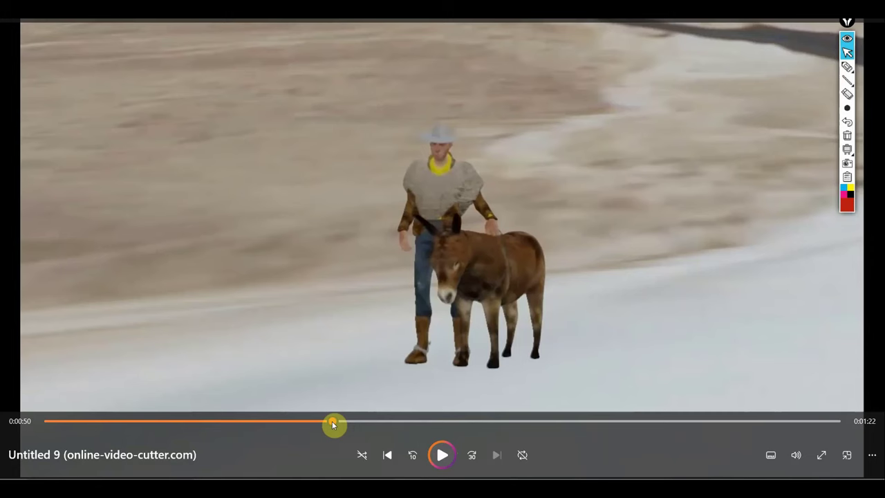
Jump back to 0:00:50 and resume playback into the cowboy riding across the dunes.
left_click(442, 454)
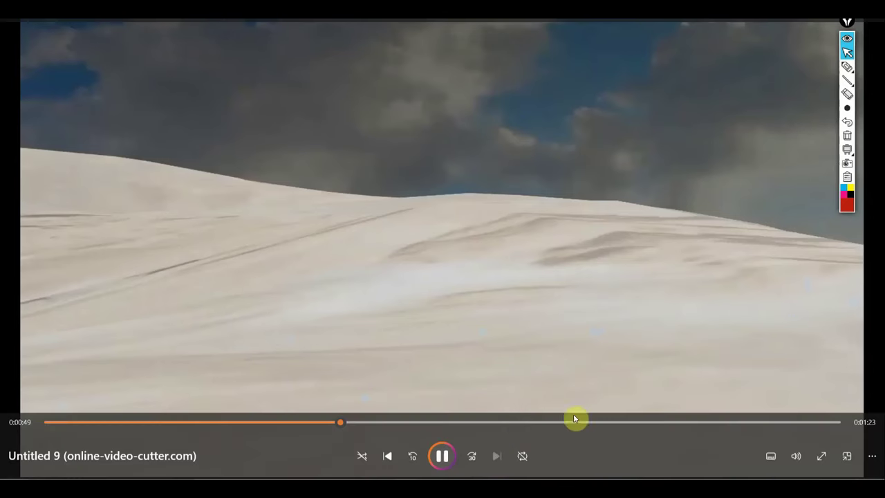
left_click(441, 453)
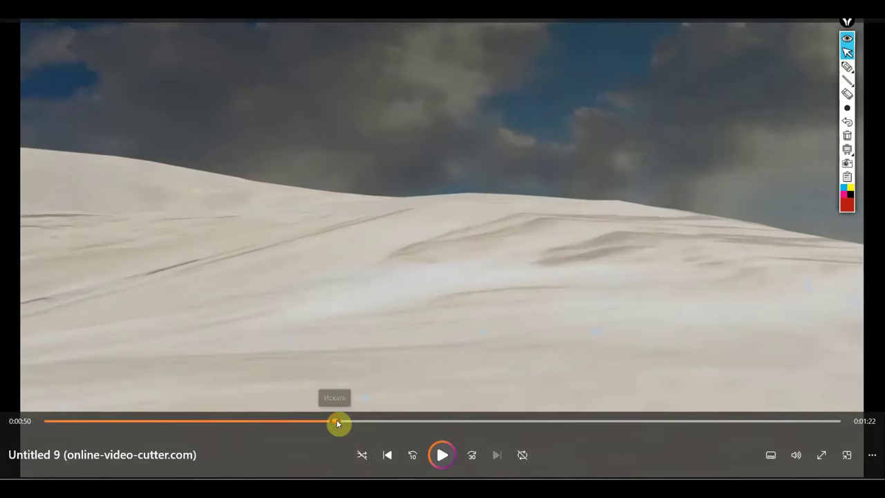
left_click(333, 420)
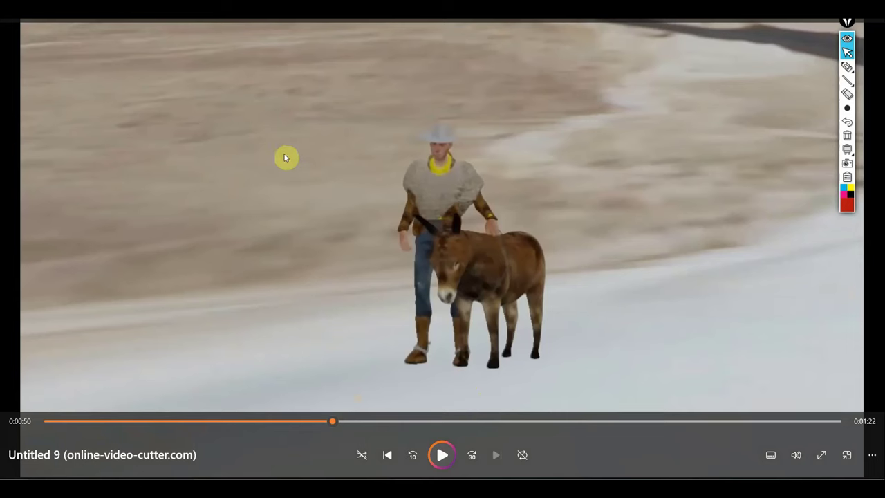
left_click(444, 456)
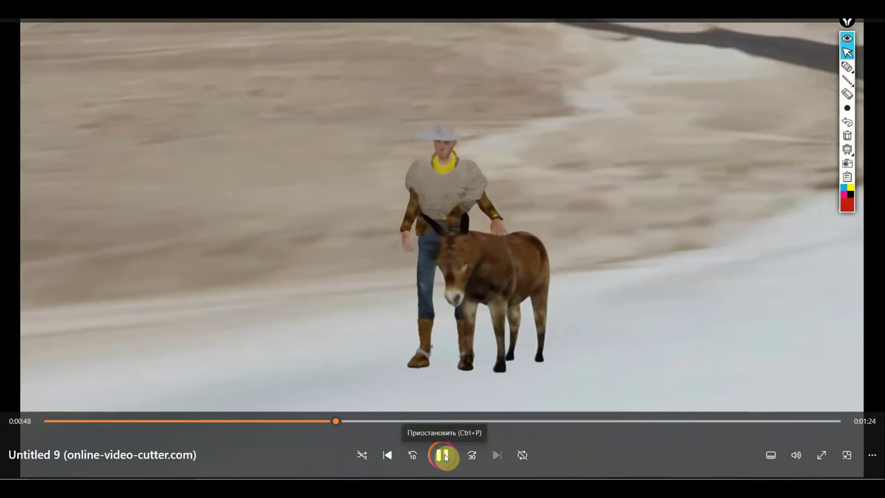
left_click(444, 455)
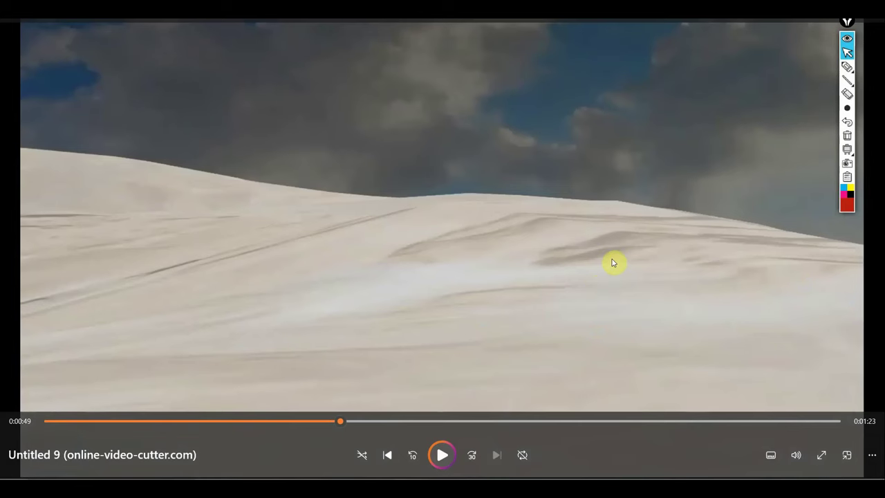
left_click(442, 454)
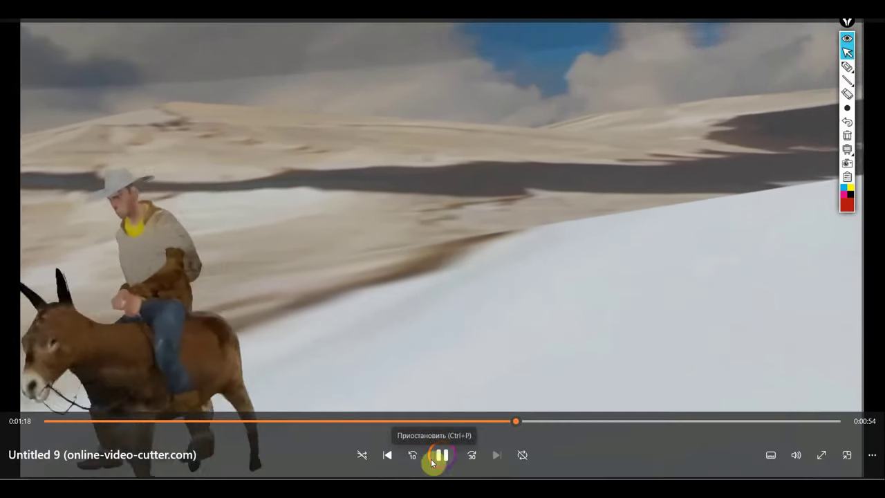
Rewind Untitled 9 to 0:01:17 and let it play through to the end.
left_click(443, 456)
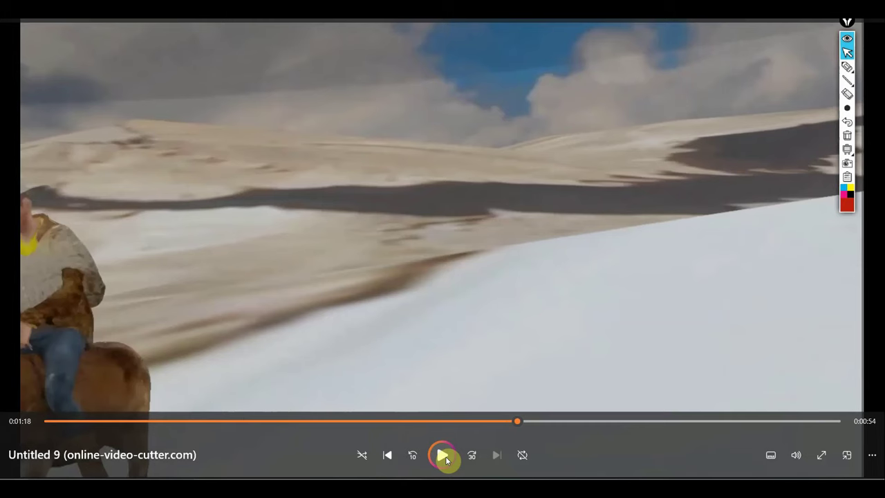
left_click(444, 458)
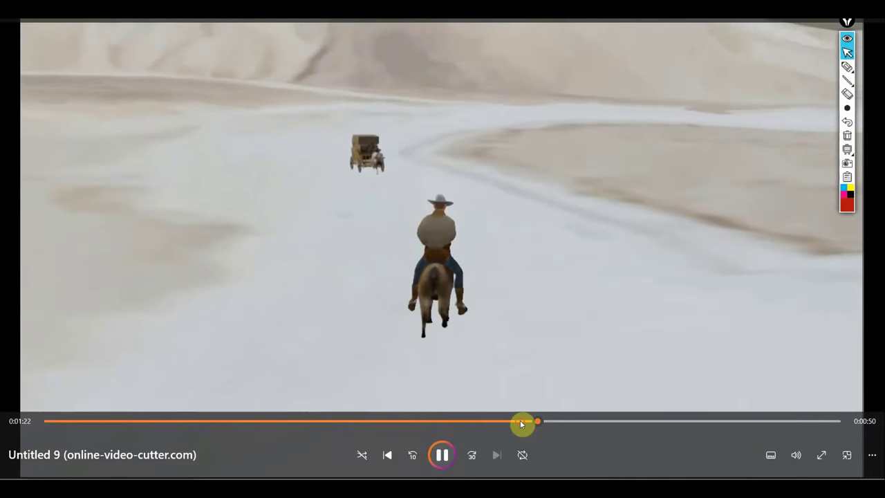
left_click_drag(520, 420, 503, 419)
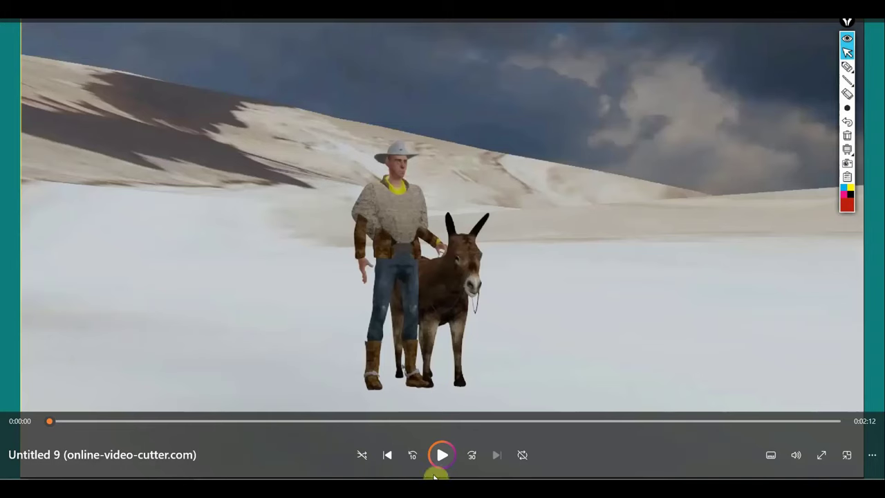
Skip the reference clip to its end, then make Blender's timeline slightly taller.
left_click(441, 454)
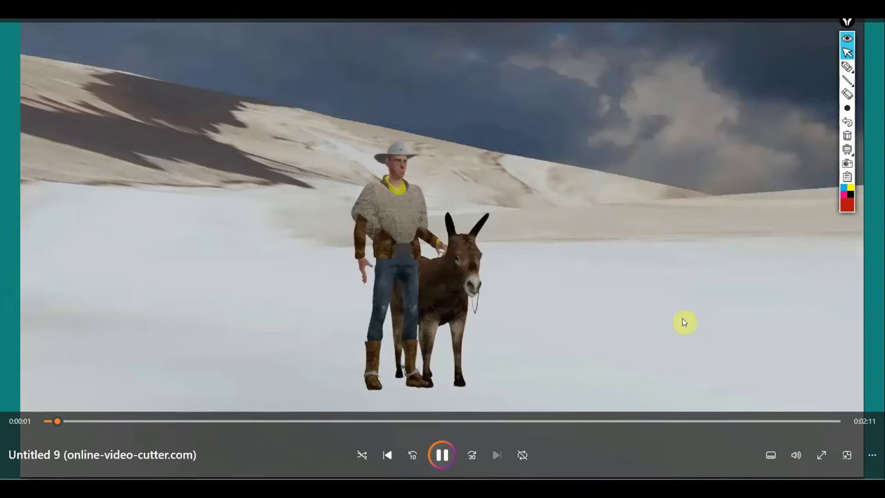
left_click(441, 454)
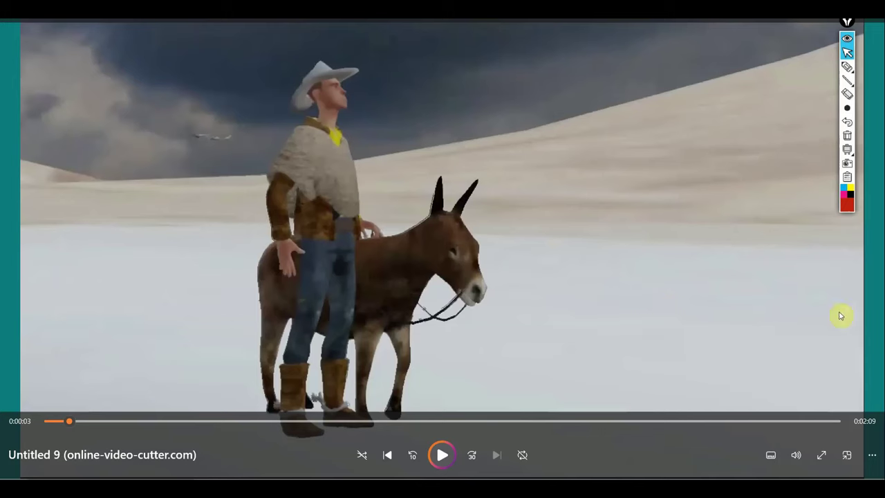
left_click(835, 421)
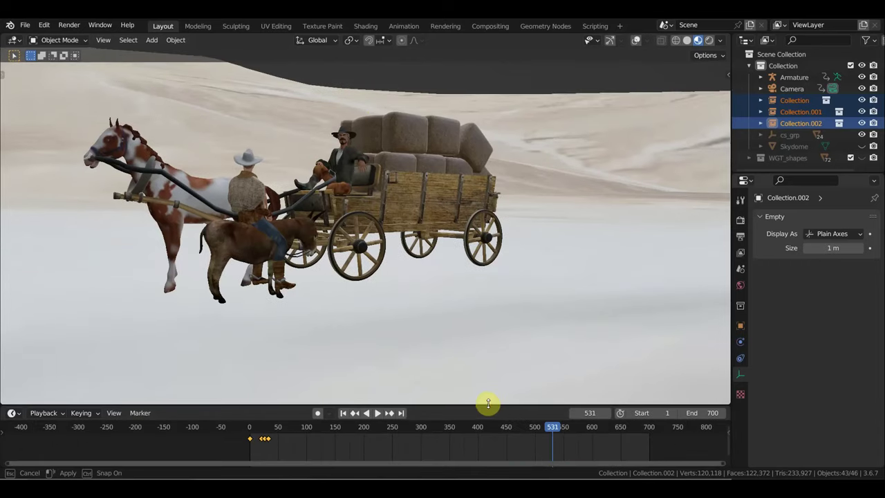
left_click_drag(488, 403, 490, 394)
Zoom in on the seated wagon driver, show the rig bone overlays and select the armature.
scroll(326, 442, "up", 2)
scroll(331, 432, "up", 1)
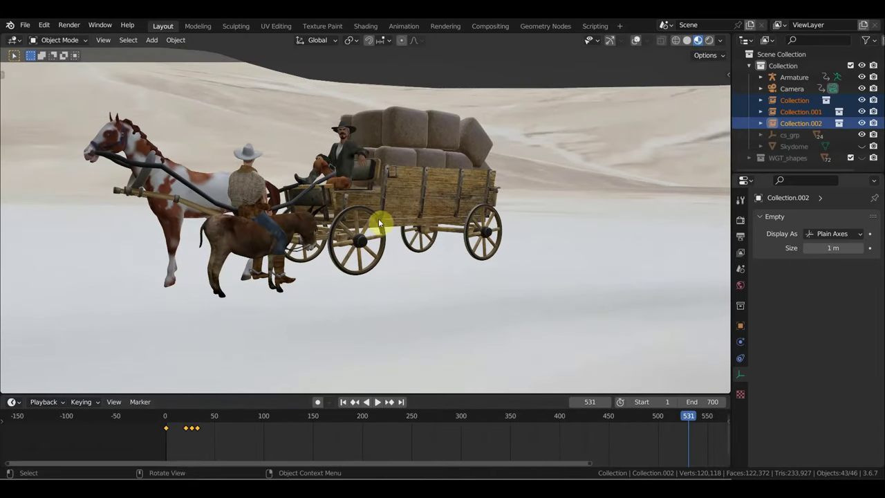
scroll(342, 169, "up", 2)
mouse_move(378, 156)
middle_mouse_down("ctrl")
mouse_move(496, 204)
mouse_move(434, 227)
middle_mouse_up("ctrl")
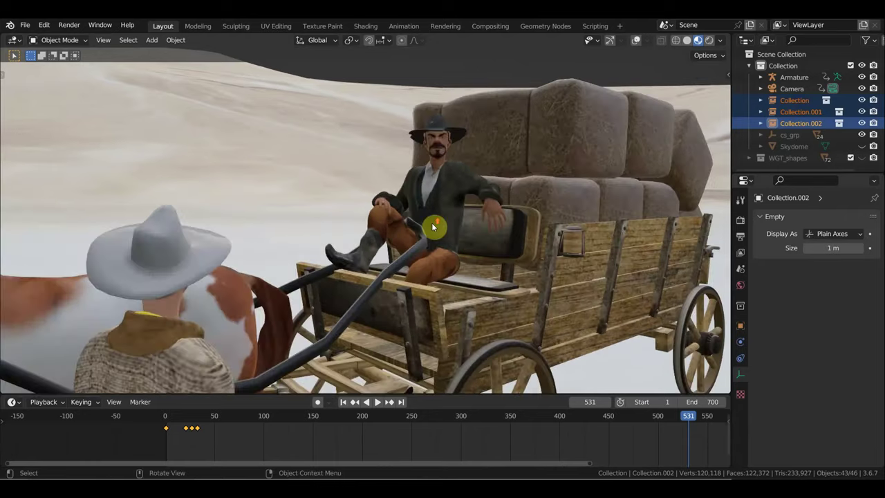
left_click(635, 40)
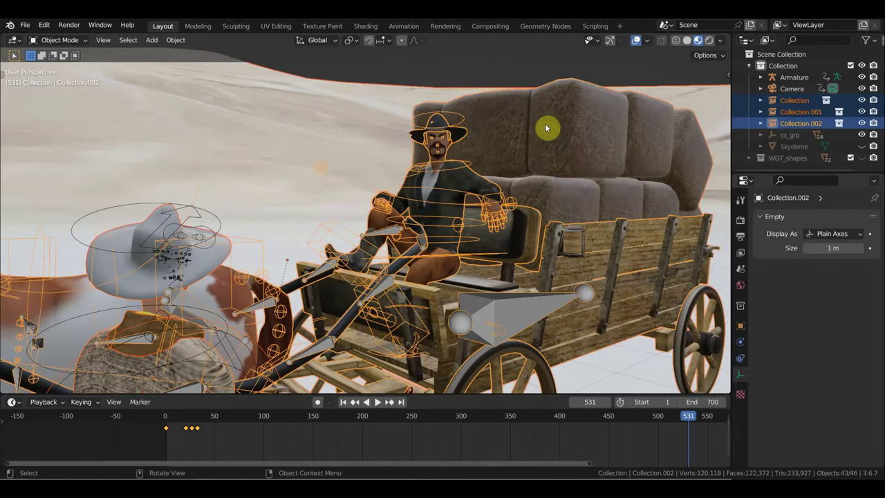
left_click(214, 218)
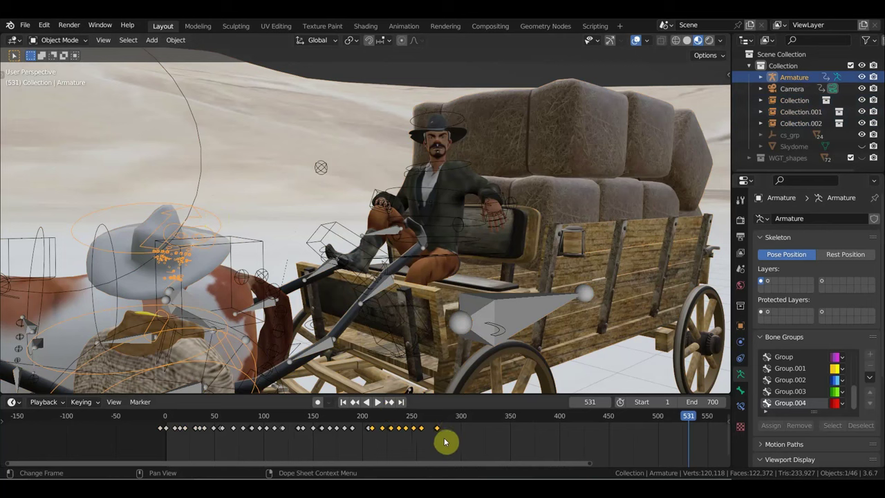
Orbit around the wagon and horses to close in on the driver beside the hay bales.
mouse_move(495, 303)
middle_mouse_down()
mouse_move(534, 227)
mouse_move(372, 240)
mouse_move(395, 278)
middle_mouse_up()
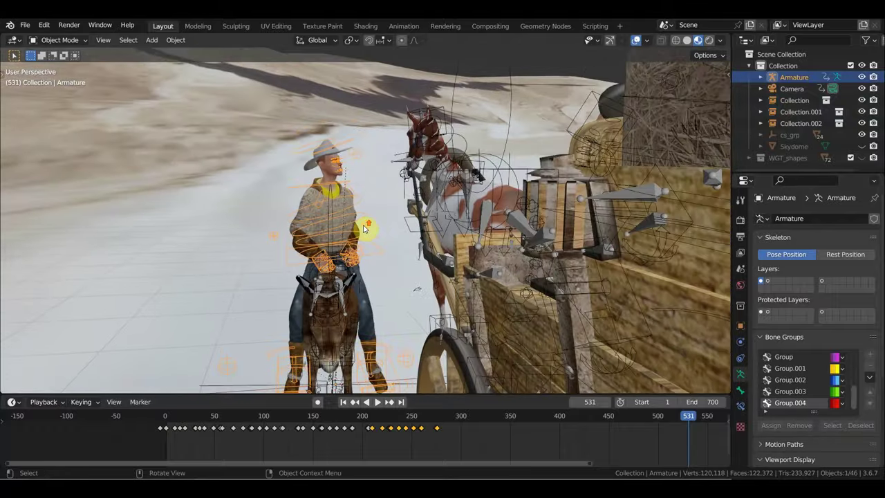
mouse_move(348, 206)
middle_mouse_down()
mouse_move(454, 231)
mouse_move(553, 223)
middle_mouse_up()
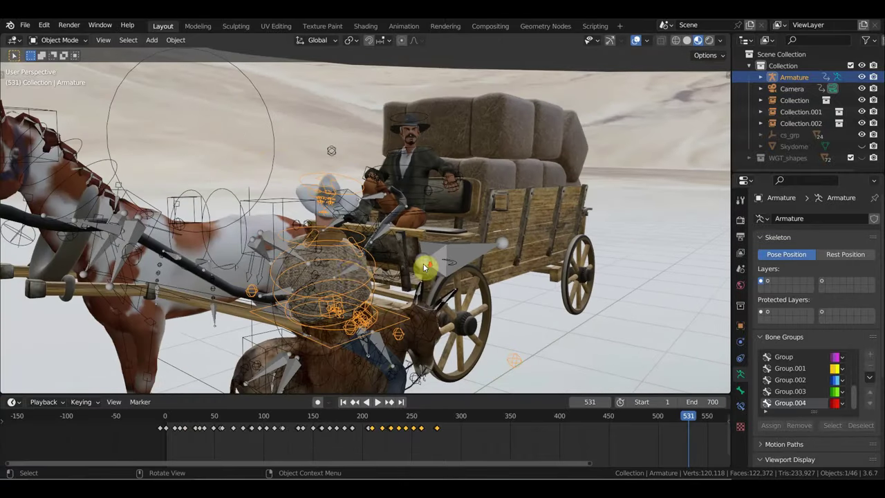
middle_click_drag(405, 282, 421, 263)
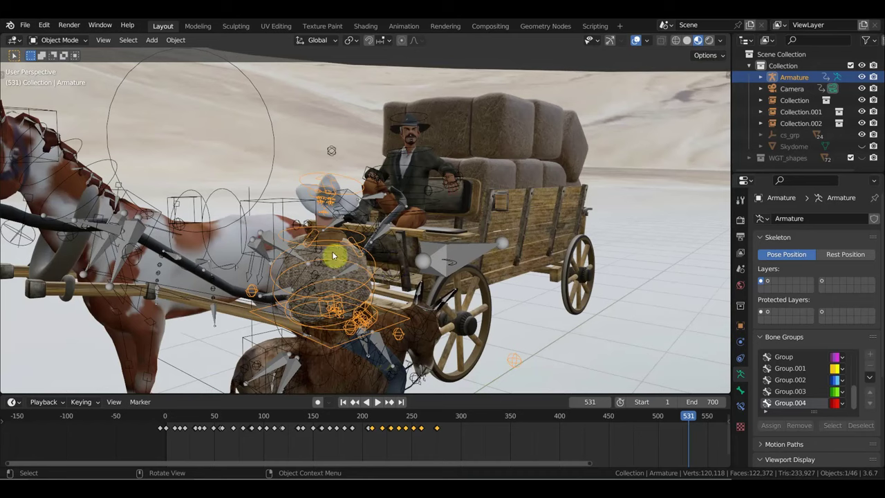
middle_click_drag(408, 249, 360, 287)
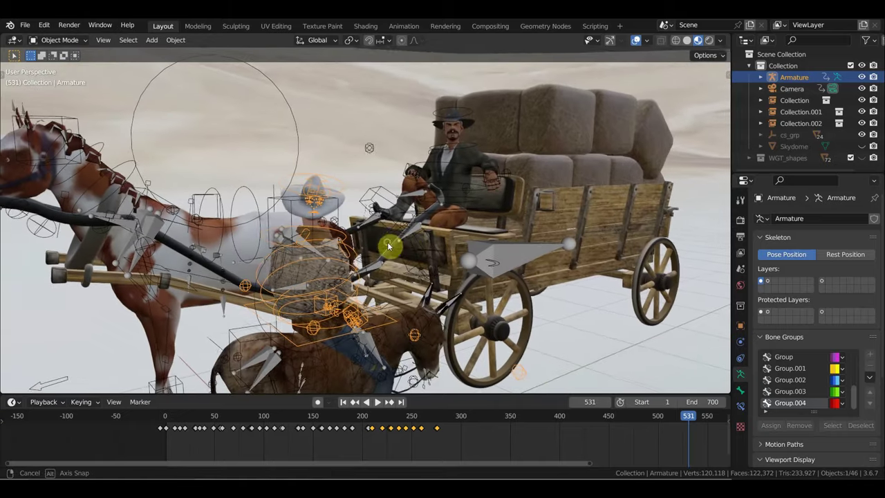
scroll(387, 266, "up", 3)
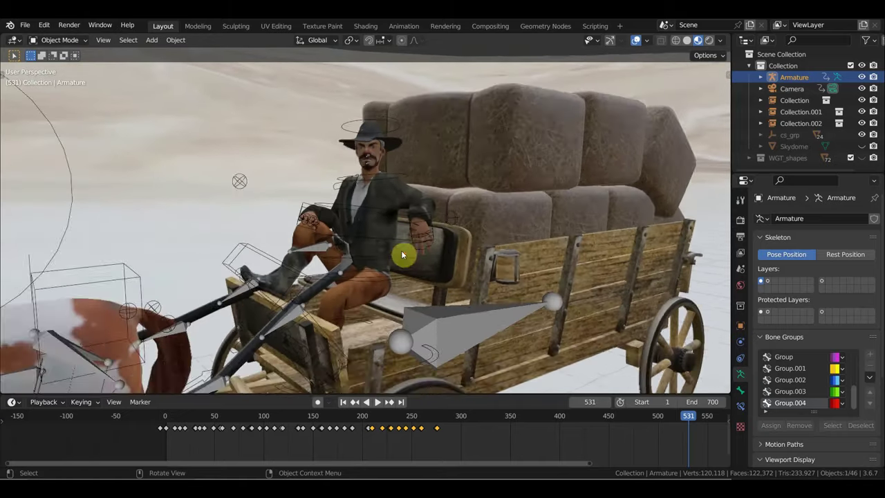
scroll(408, 250, "up", 2)
mouse_move(411, 249)
middle_mouse_down()
mouse_move(628, 223)
mouse_move(531, 225)
middle_mouse_up()
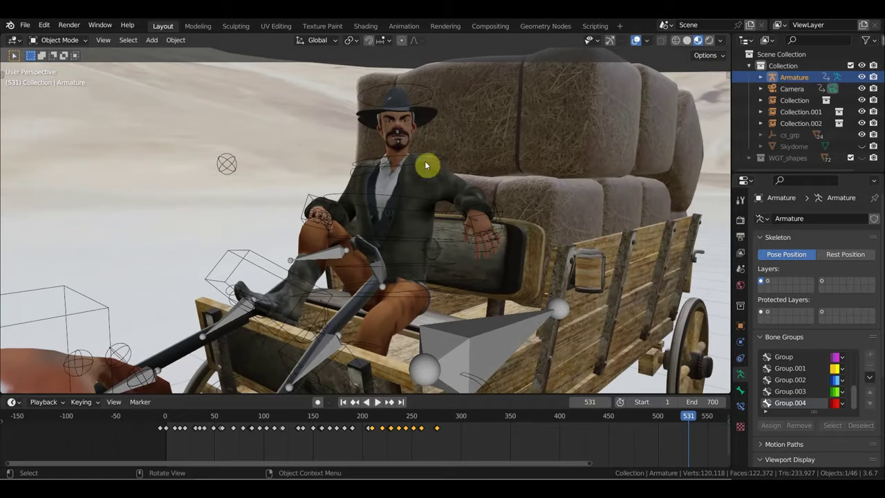
Play the driver's animation, stop it back at frame 91 and orbit to a frontal view.
left_click(528, 418)
key("space")
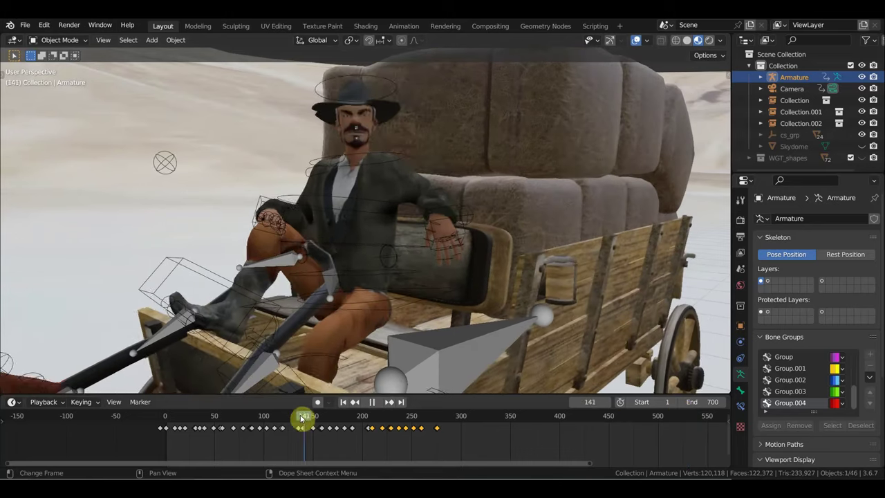
left_click_drag(407, 419, 255, 419)
key("space")
scroll(492, 270, "up", 3)
mouse_move(493, 269)
middle_mouse_down()
mouse_move(540, 150)
mouse_move(551, 381)
mouse_move(571, 210)
middle_mouse_up()
Scrub from the start through frames 16–33 and around 70–94 to review the seated pose.
mouse_move(255, 419)
left_mouse_down()
mouse_move(166, 419)
mouse_move(182, 429)
left_mouse_up()
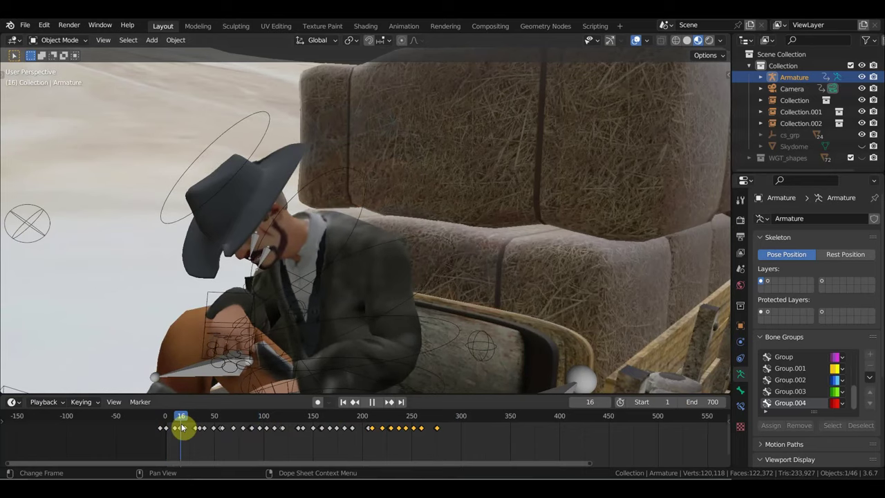
mouse_move(182, 428)
left_mouse_down()
mouse_move(291, 453)
mouse_move(416, 460)
mouse_move(192, 427)
mouse_move(247, 435)
left_mouse_up()
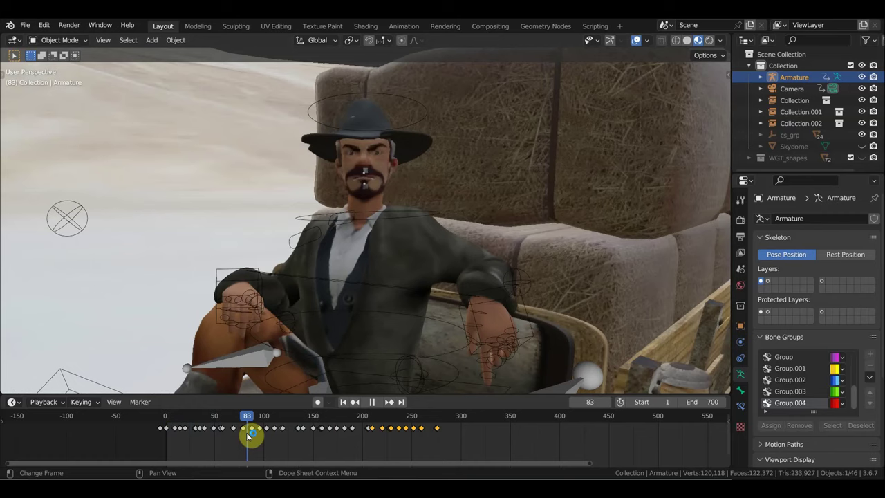
mouse_move(247, 435)
left_mouse_down()
mouse_move(229, 432)
mouse_move(295, 443)
mouse_move(256, 438)
left_mouse_up()
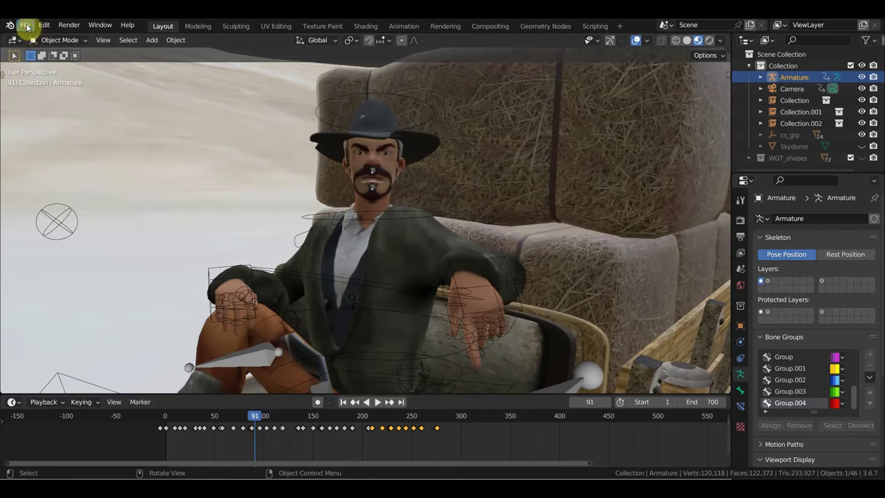
Open the cowboy .blend file from the 'это я на дикий запад' folder without saving the wagon scene.
left_click(27, 27)
mouse_move(54, 61)
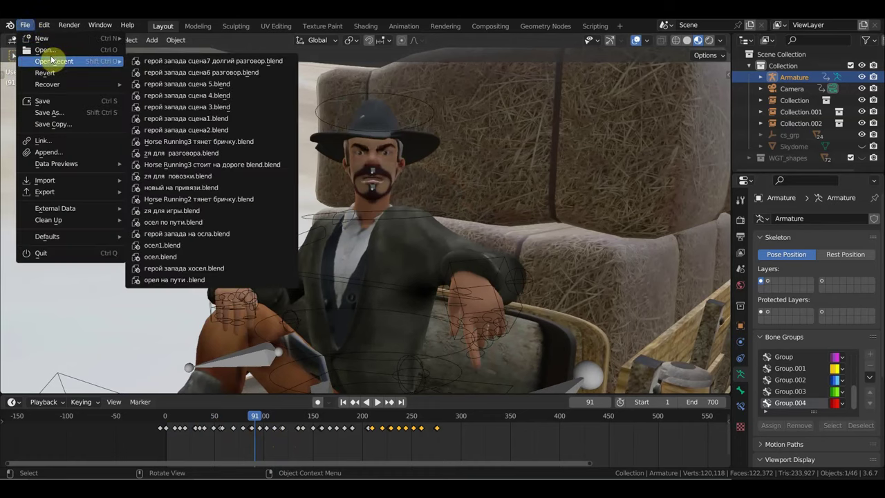
left_click(50, 50)
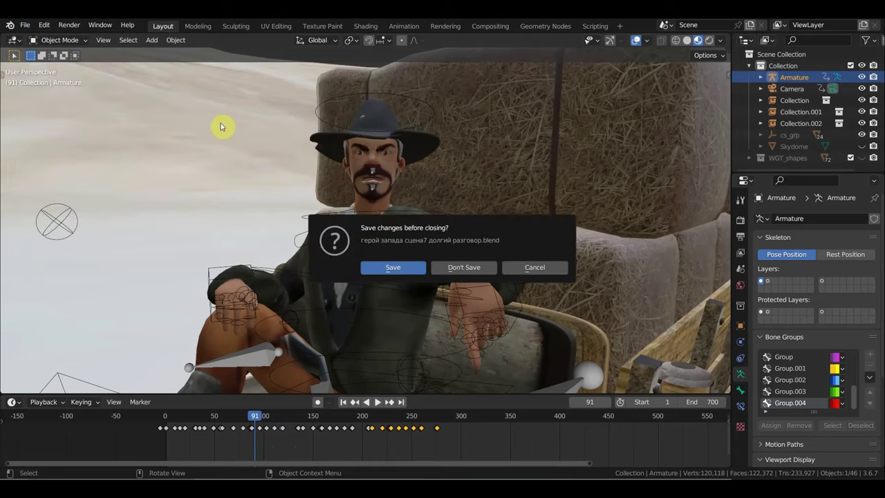
left_click(476, 267)
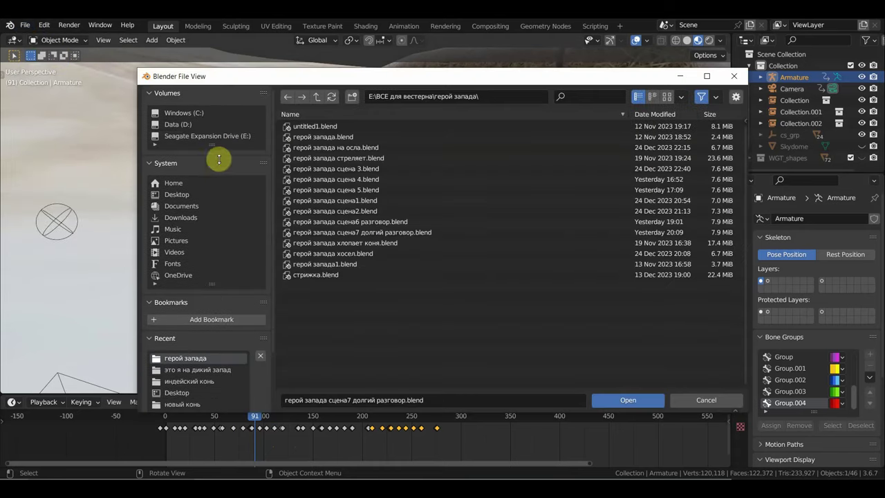
left_click(208, 369)
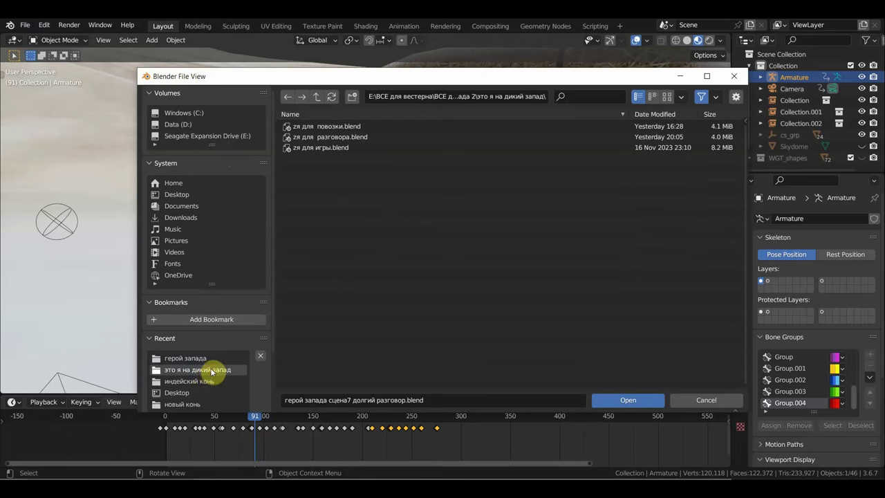
scroll(213, 383, "down", 2)
scroll(208, 325, "down", 1)
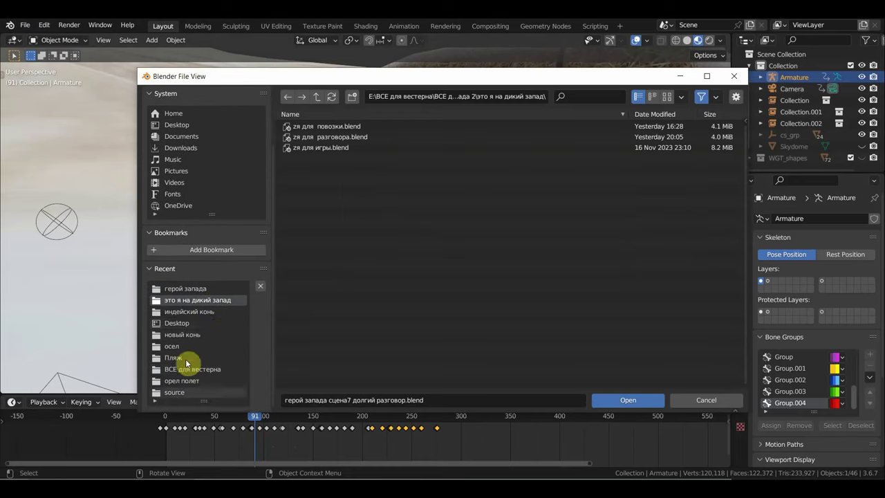
scroll(184, 361, "up", 3)
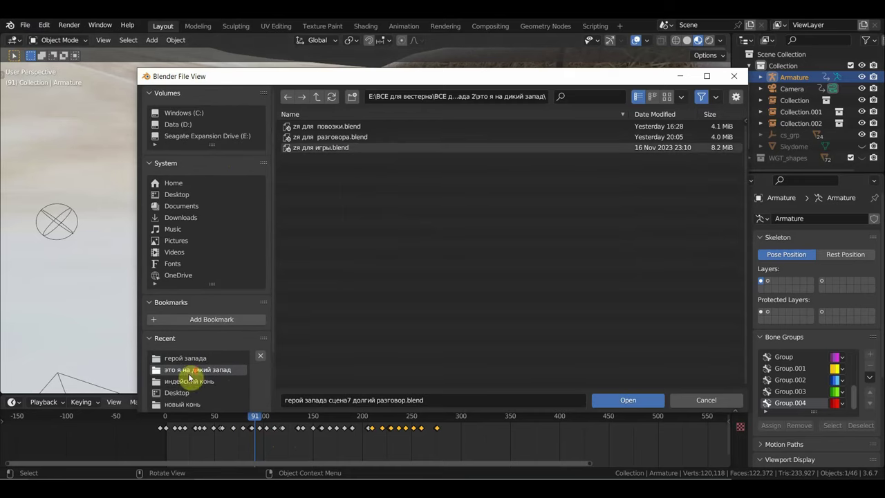
scroll(187, 367, "down", 3)
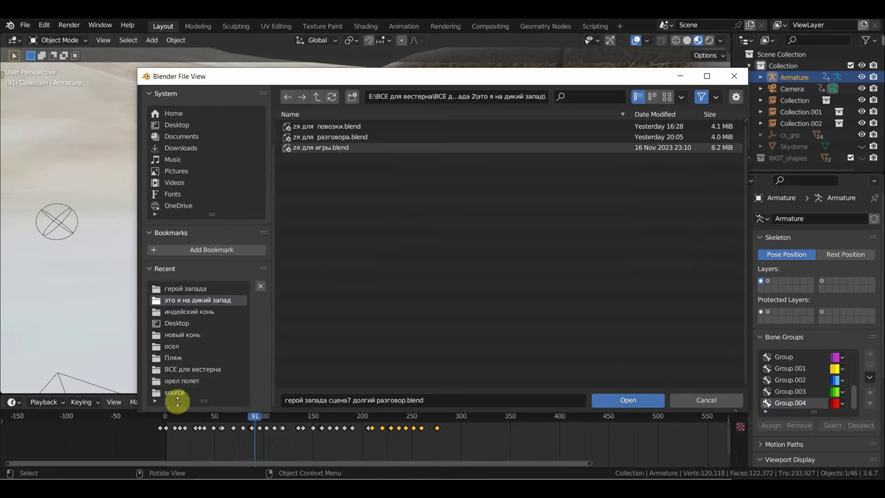
scroll(249, 376, "up", 3)
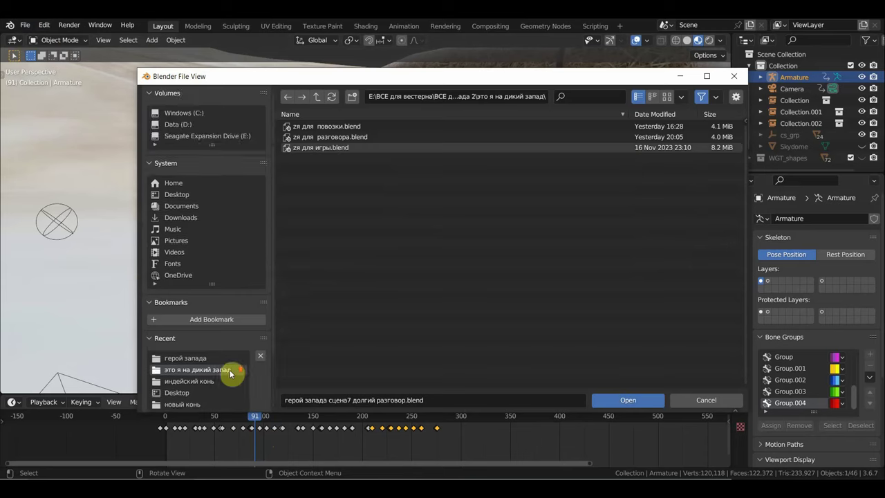
double_click(334, 147)
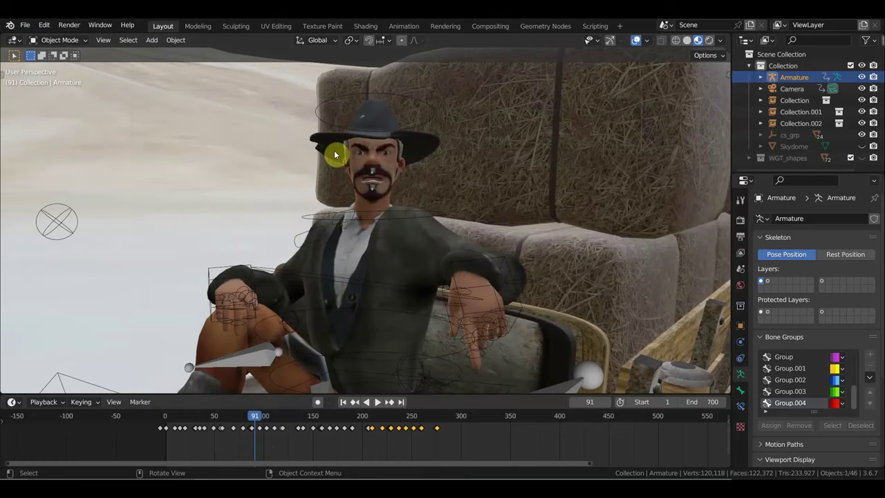
Move to frame 109 and set the animation's end frame to 200.
scroll(416, 224, "up", 5)
scroll(417, 223, "down", 5)
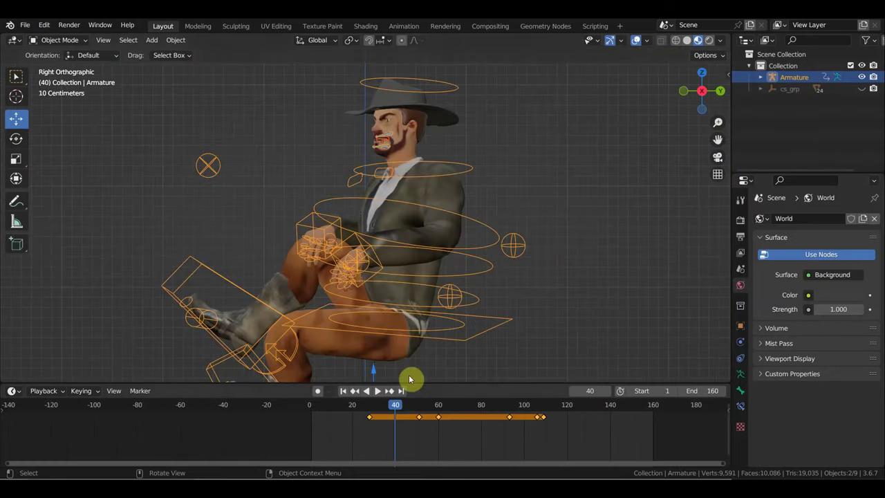
left_click_drag(394, 408, 544, 421)
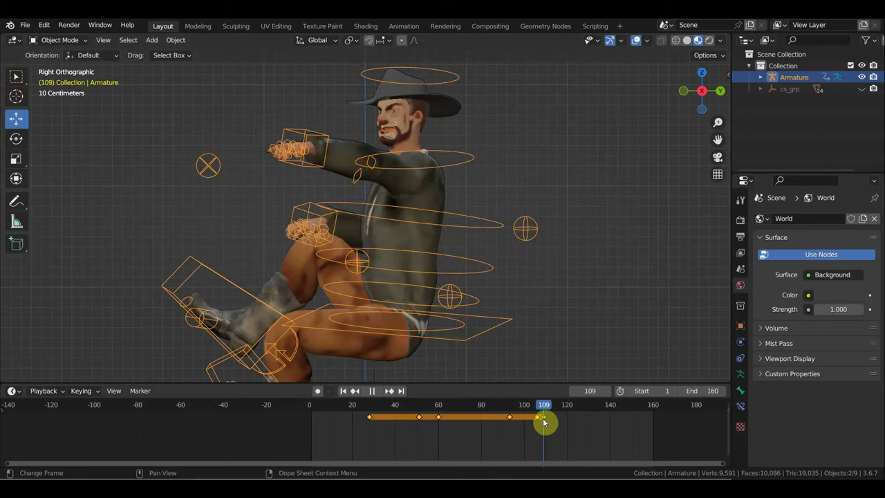
scroll(560, 431, "down", 2)
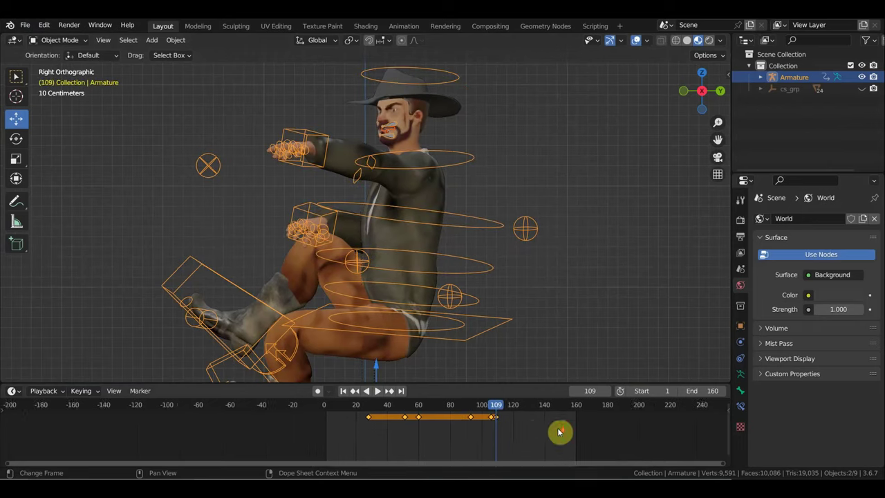
middle_click_drag(565, 431, 376, 449)
type("200")
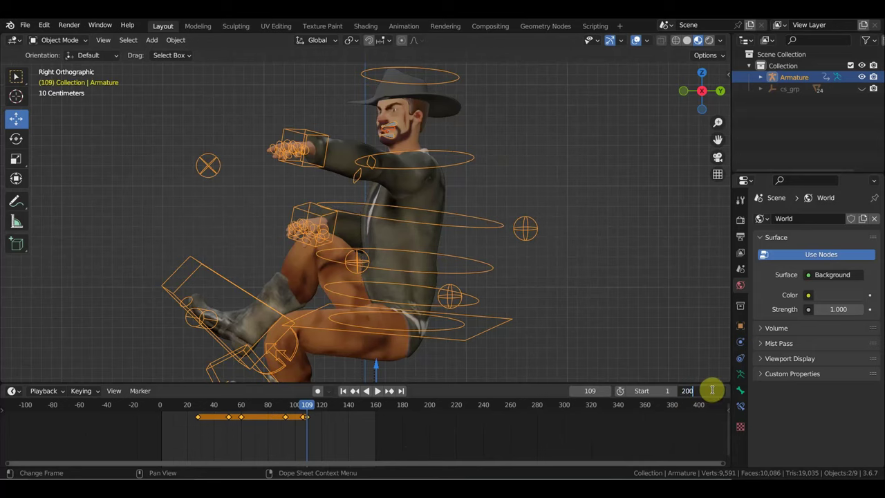
key("Return")
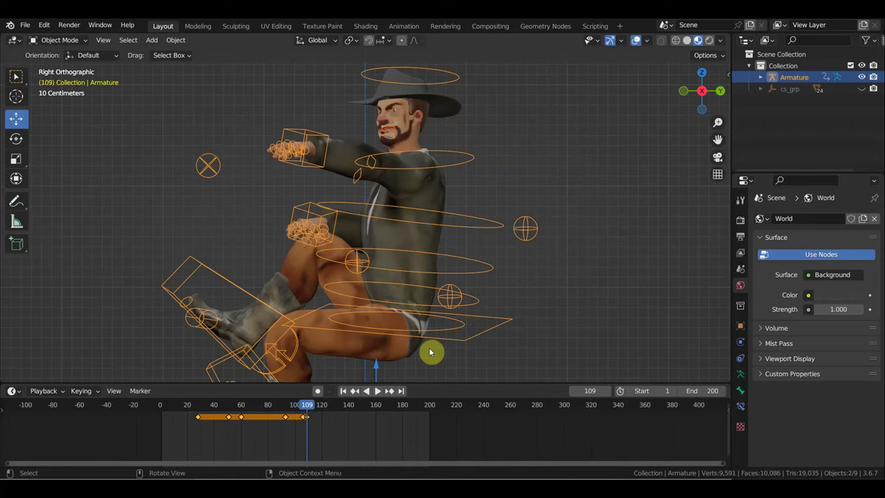
Play the animation from frame 1, stop at frame 68, and orbit to a perspective view.
left_click(162, 410)
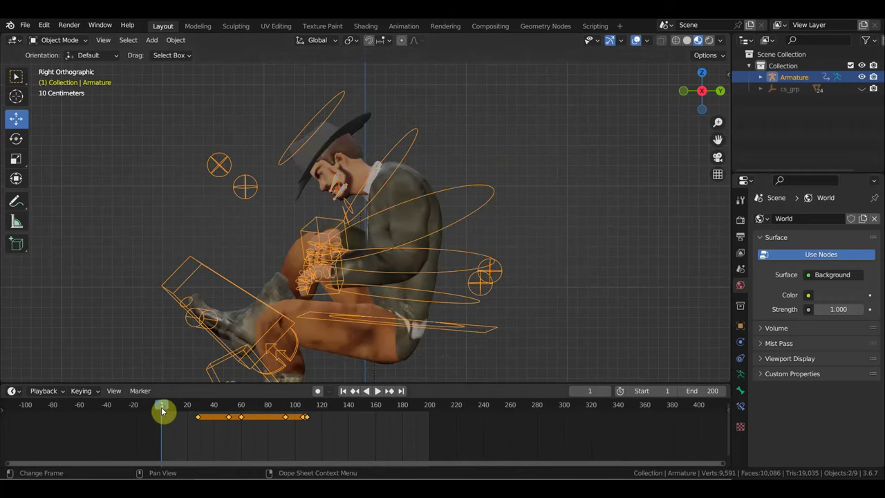
key("space")
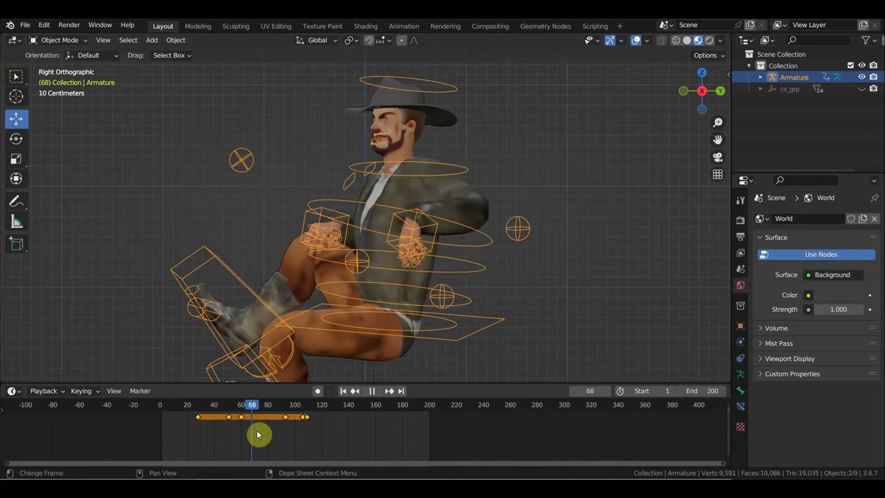
key("space")
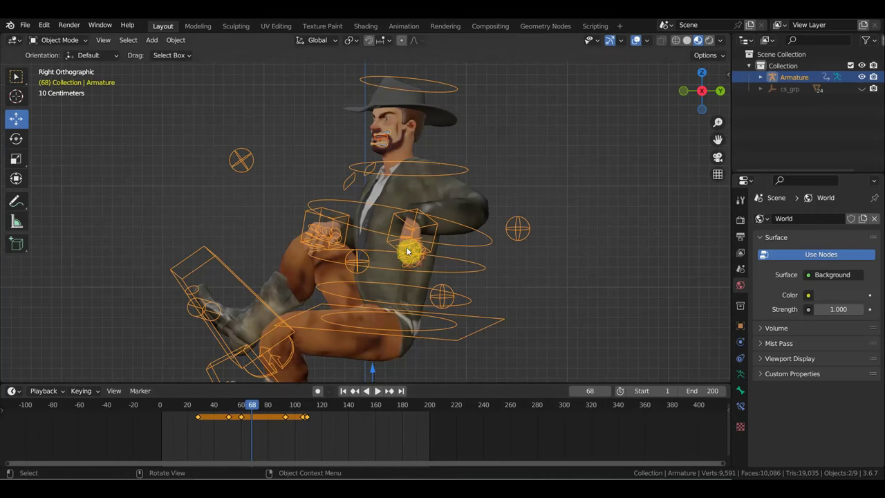
scroll(408, 250, "up", 3)
mouse_move(408, 250)
middle_mouse_down()
mouse_move(463, 256)
mouse_move(484, 201)
middle_mouse_up()
scroll(456, 257, "down", 3)
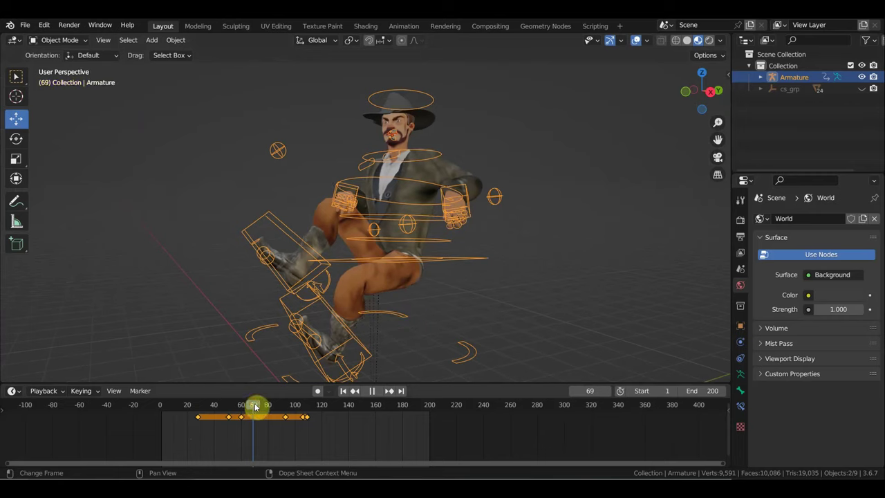
Settle on frame 135, frame the character's face and upper body, and switch to Pose Mode.
left_click_drag(251, 408, 356, 432)
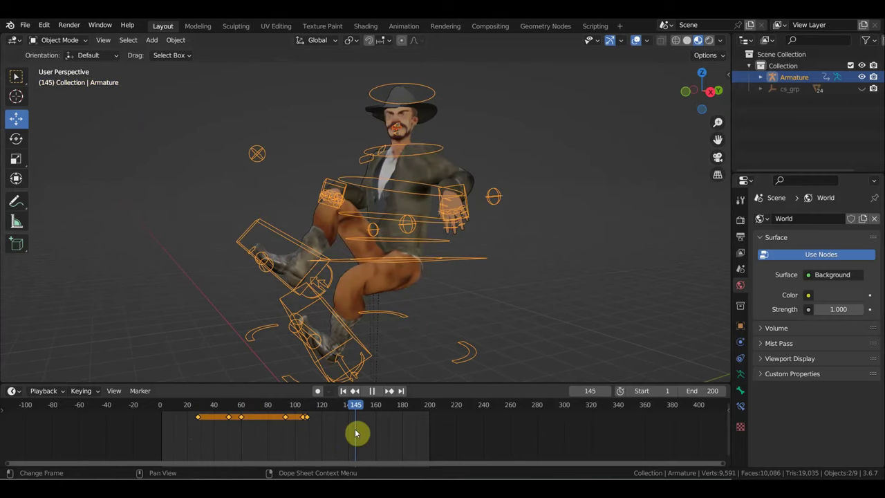
mouse_move(351, 434)
left_mouse_down()
mouse_move(303, 432)
mouse_move(342, 435)
left_mouse_up()
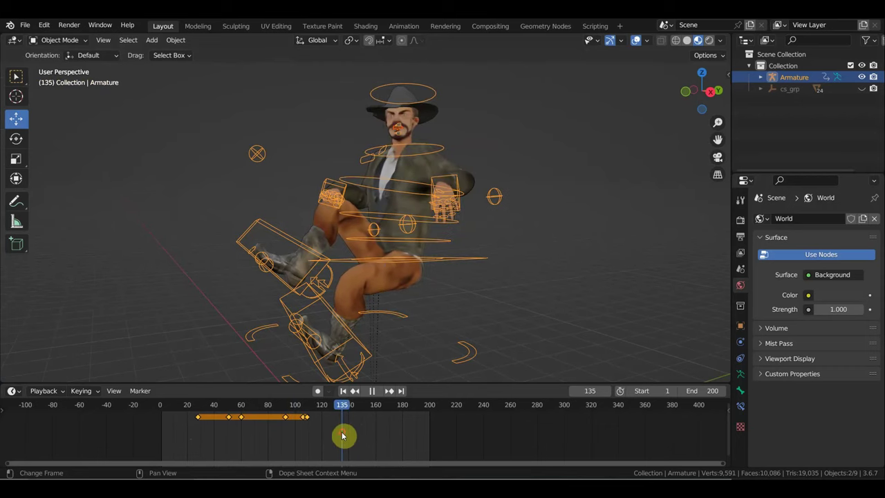
scroll(400, 329, "up", 5)
middle_click_drag(434, 265, 424, 342, "shift")
scroll(252, 225, "down", 1)
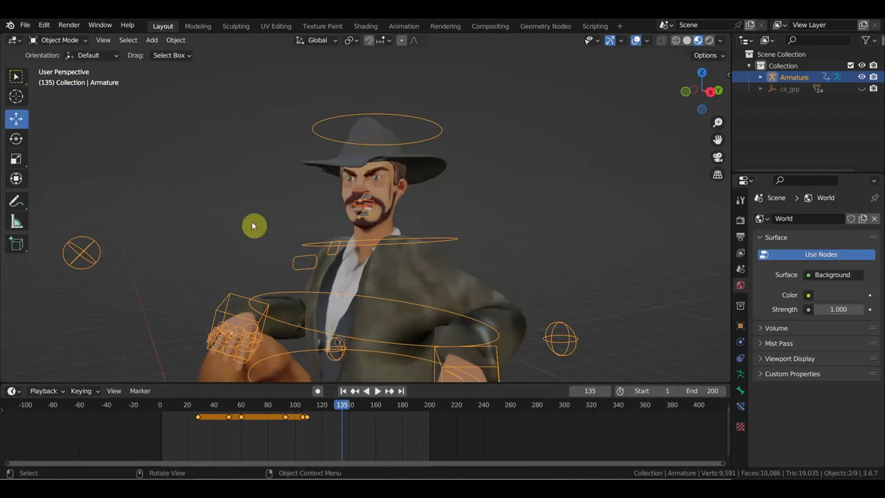
left_click(44, 39)
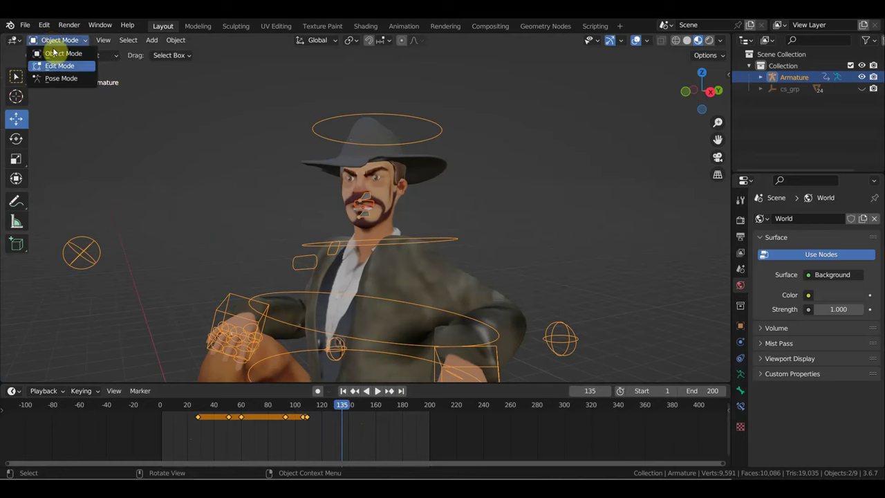
left_click(57, 78)
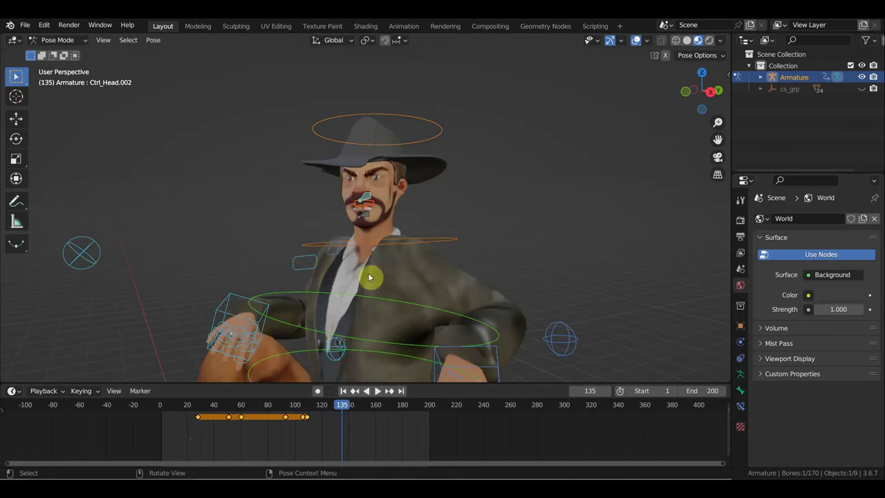
Review the animation from frame 109 backwards, select all bones, and scrub to frame 99.
left_click(307, 412)
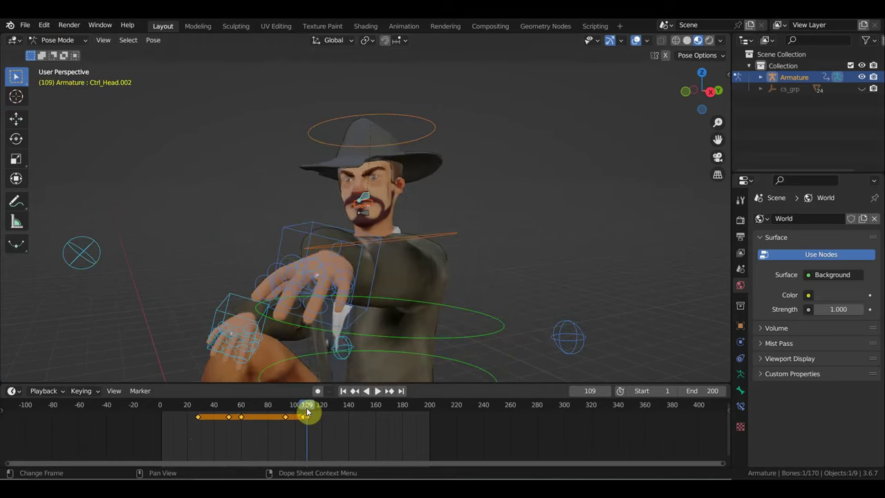
key("ctrl+shift+space")
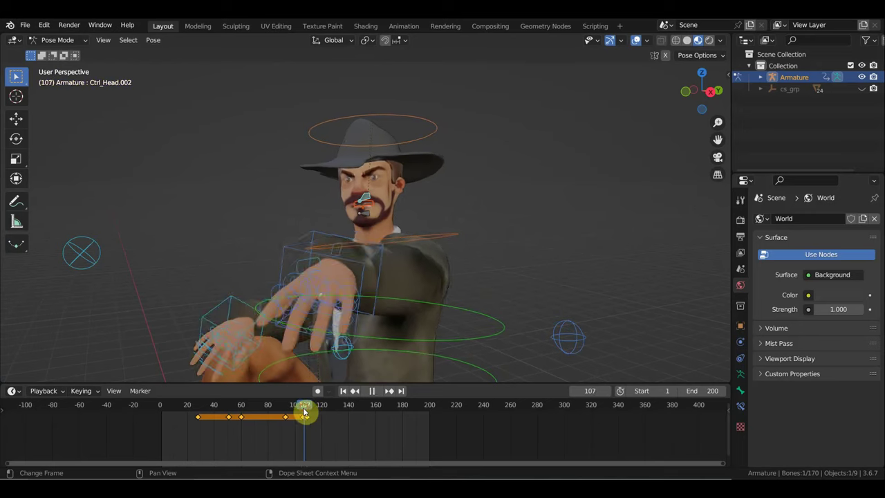
mouse_move(286, 410)
left_mouse_down()
mouse_move(240, 407)
mouse_move(241, 417)
left_mouse_up()
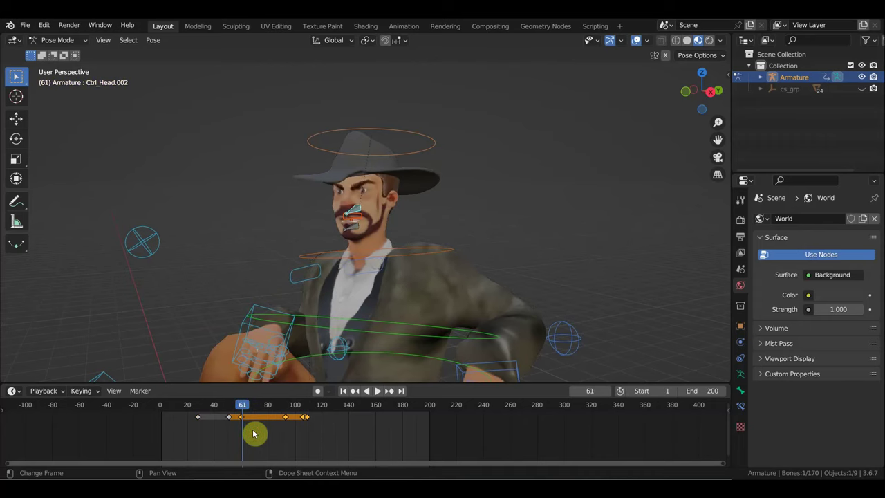
key("a")
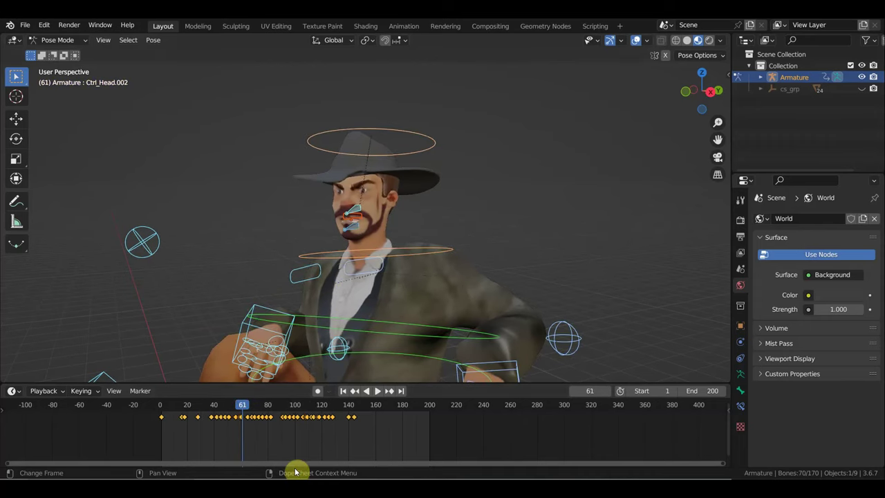
left_click_drag(243, 407, 295, 416)
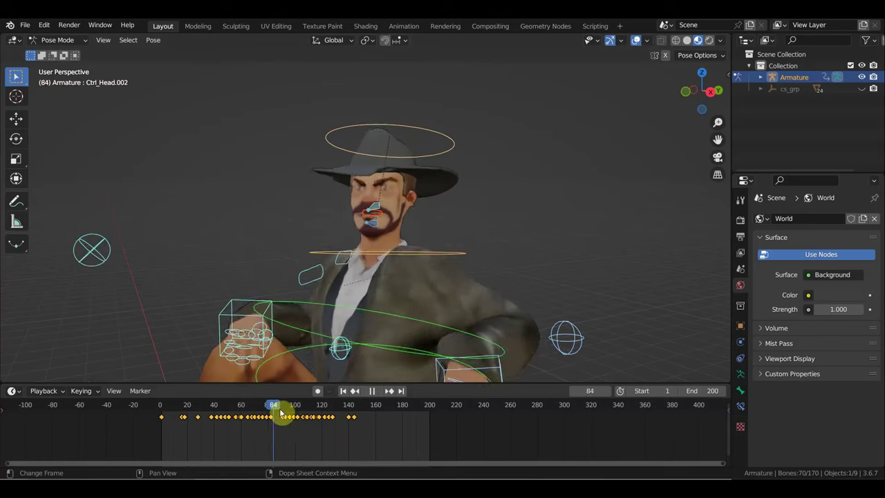
Pull the mouth control down to reshape the lips, then box-select the keyframes after frame 80.
left_click(376, 213)
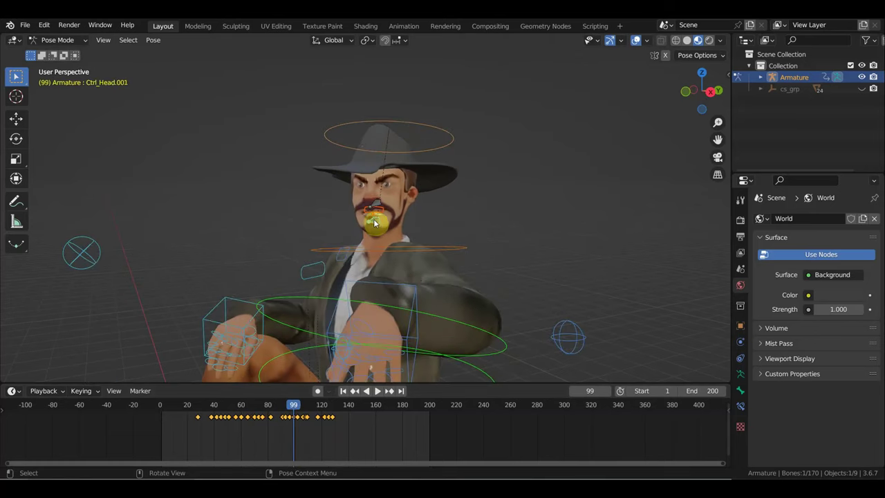
left_click_drag(379, 209, 374, 225)
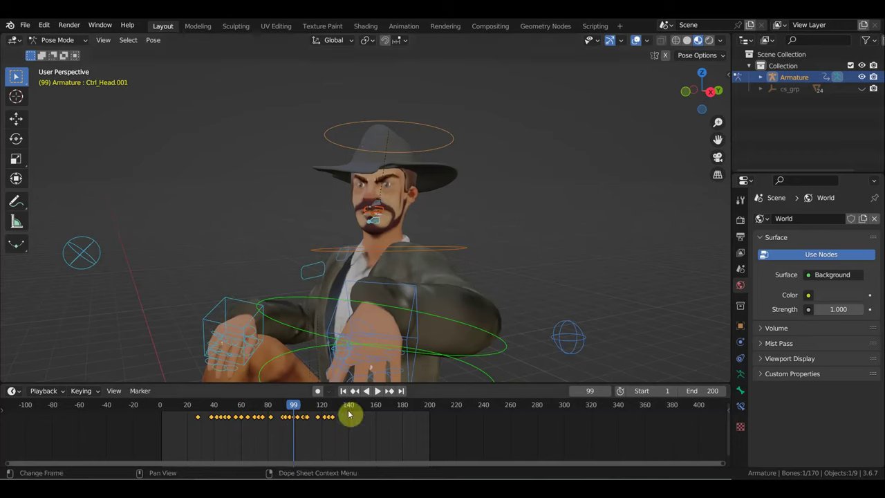
mouse_move(350, 434)
left_mouse_down()
mouse_move(270, 409)
mouse_move(279, 408)
left_mouse_up()
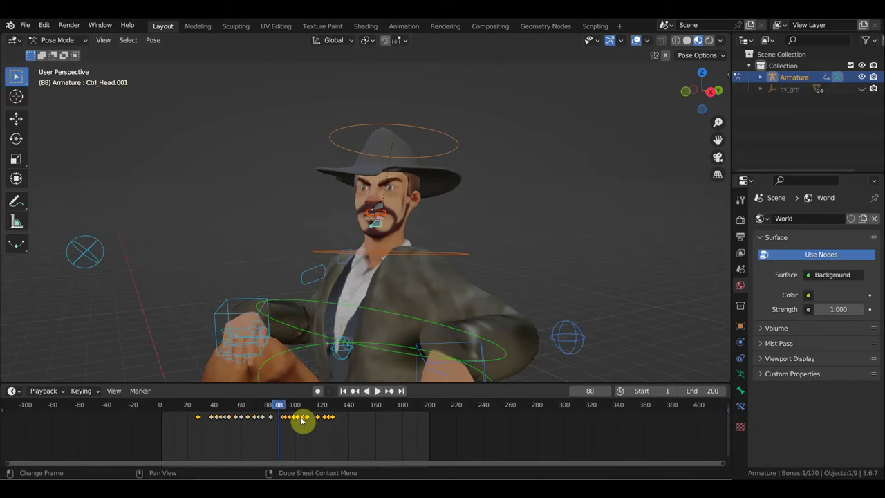
left_click_drag(339, 432, 278, 413)
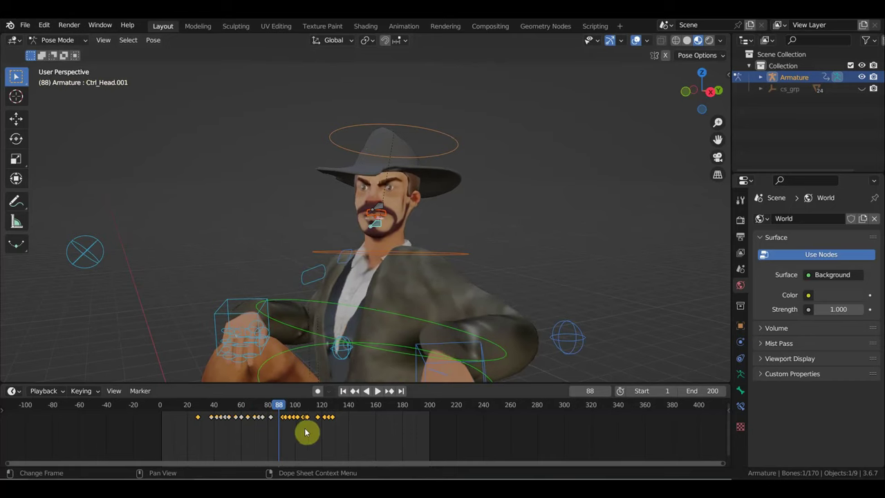
Orbit to a front view of the character and select the right foot IK control.
scroll(332, 239, "down", 2)
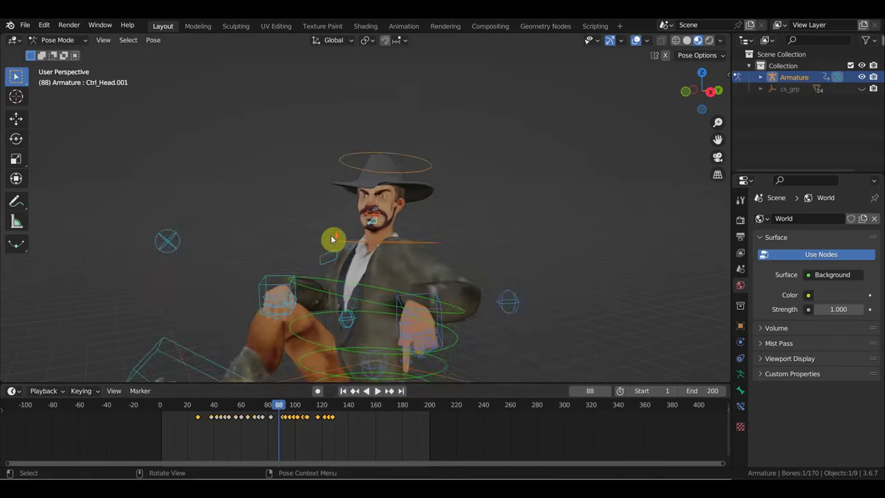
scroll(334, 238, "down", 2)
scroll(336, 243, "down", 1)
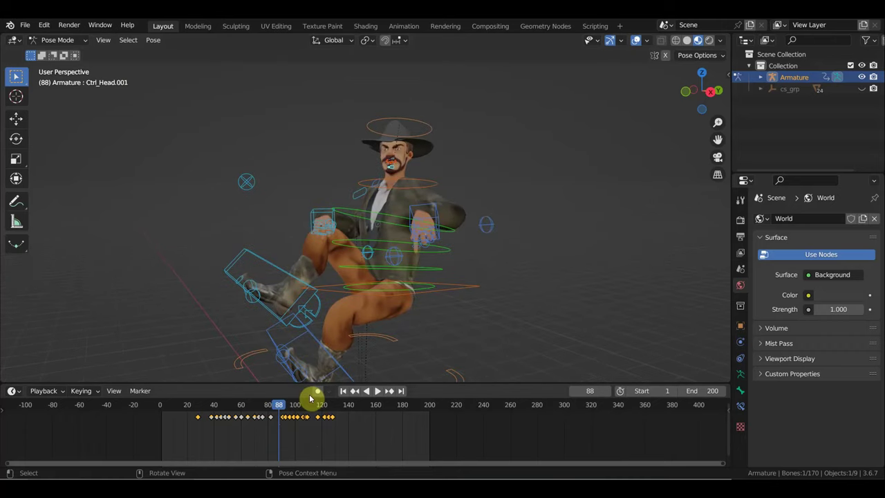
middle_click_drag(401, 287, 413, 284)
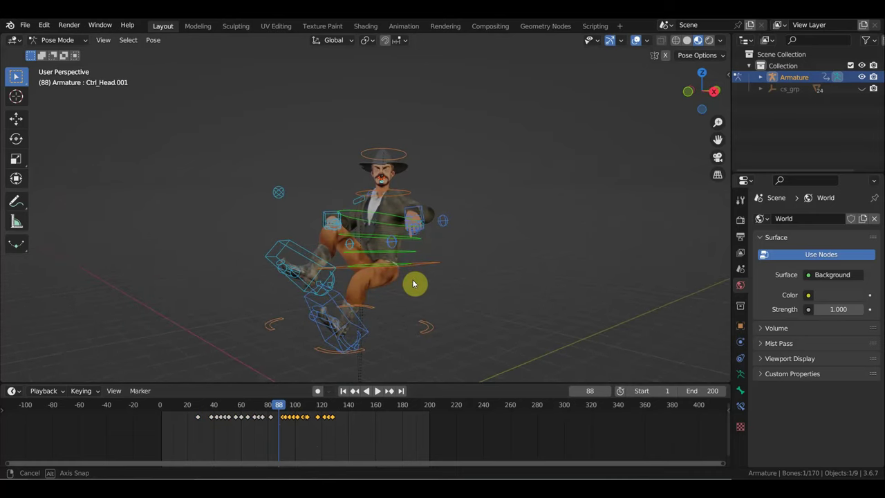
middle_click_drag(413, 283, 398, 282)
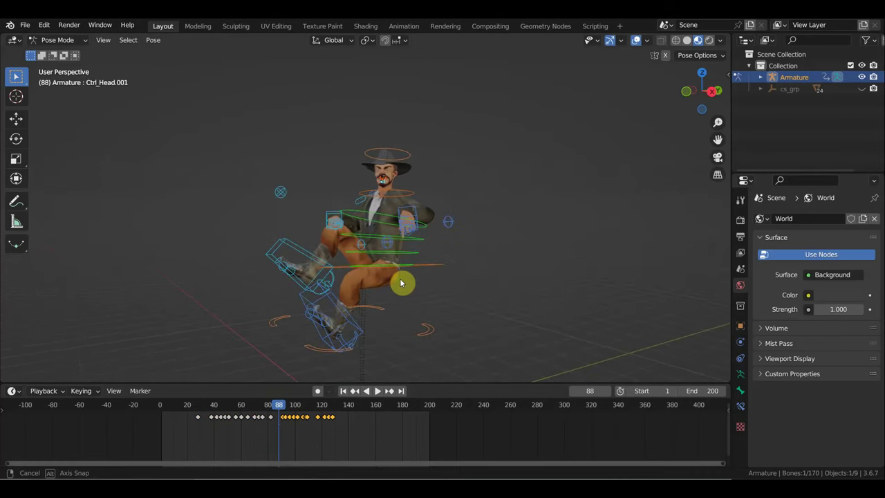
scroll(398, 282, "up", 2)
left_click(269, 267)
At frame 88, from a side view, level and lower the right foot, then level the left foot.
mouse_move(263, 263)
middle_mouse_down()
mouse_move(286, 259)
mouse_move(379, 280)
middle_mouse_up()
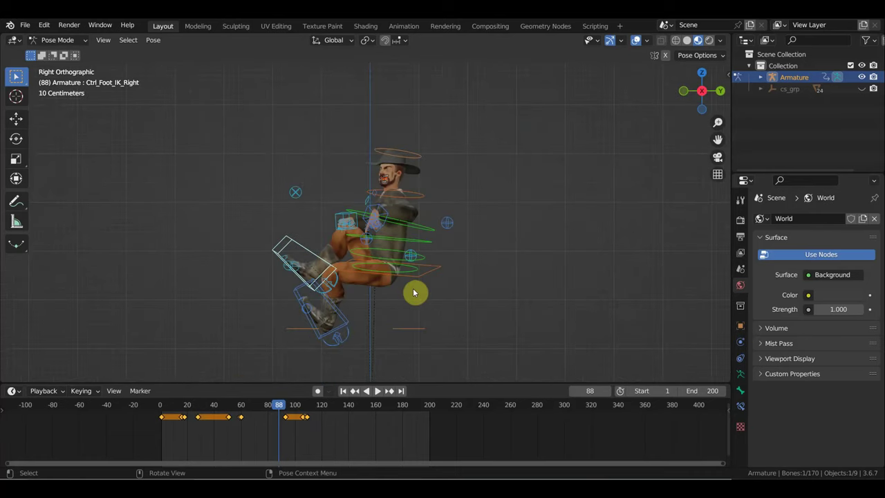
key("r")
key("Return")
key("g")
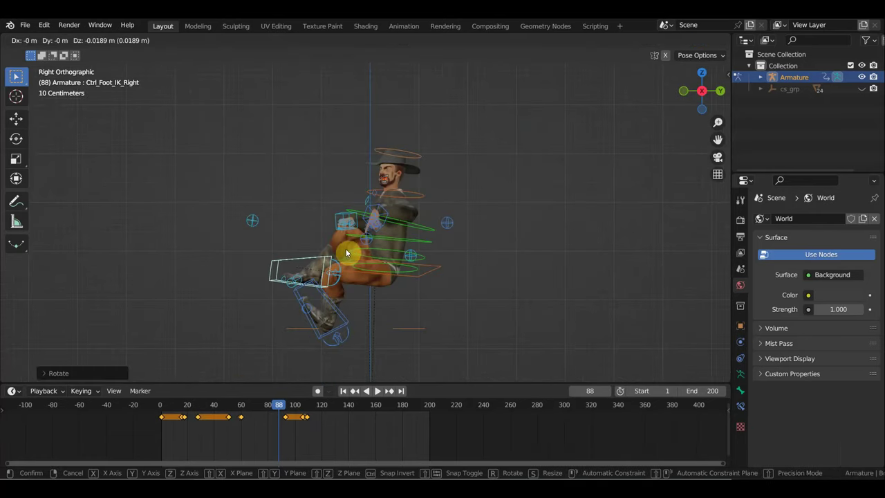
left_click(376, 307)
left_click(310, 282)
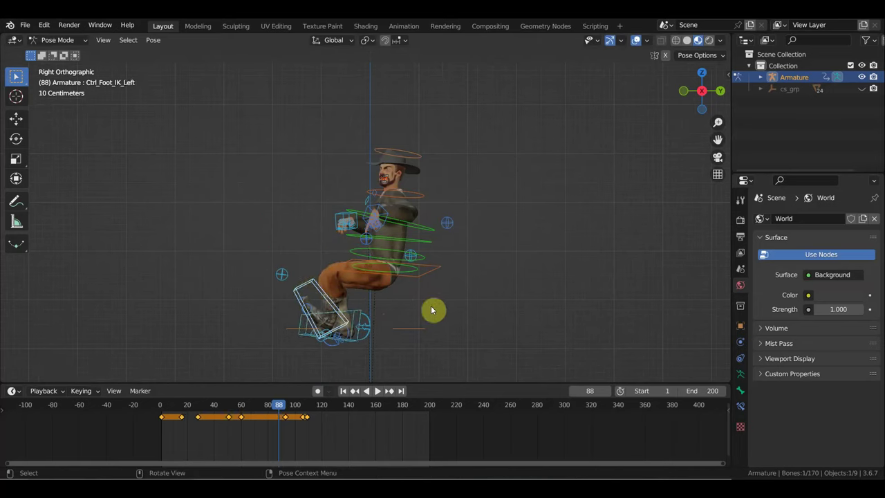
key("r")
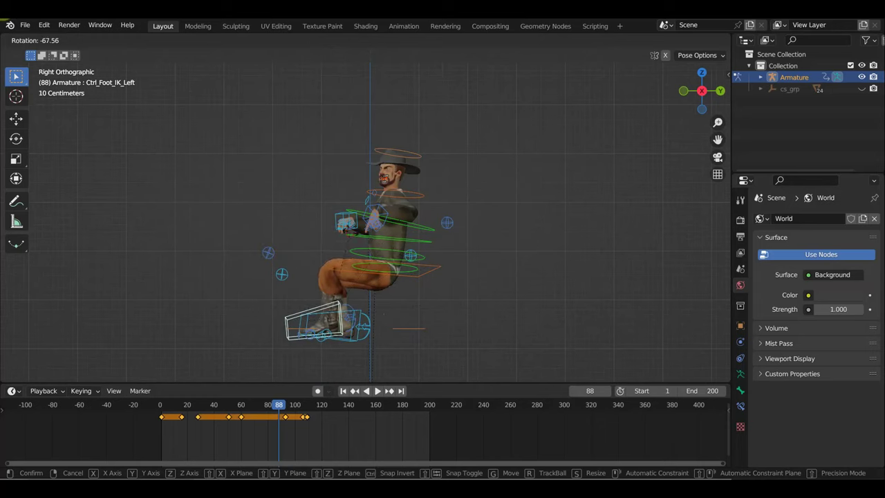
key("Return")
At frame 143, level both foot IK controls and lower them to the ground.
left_click(352, 407)
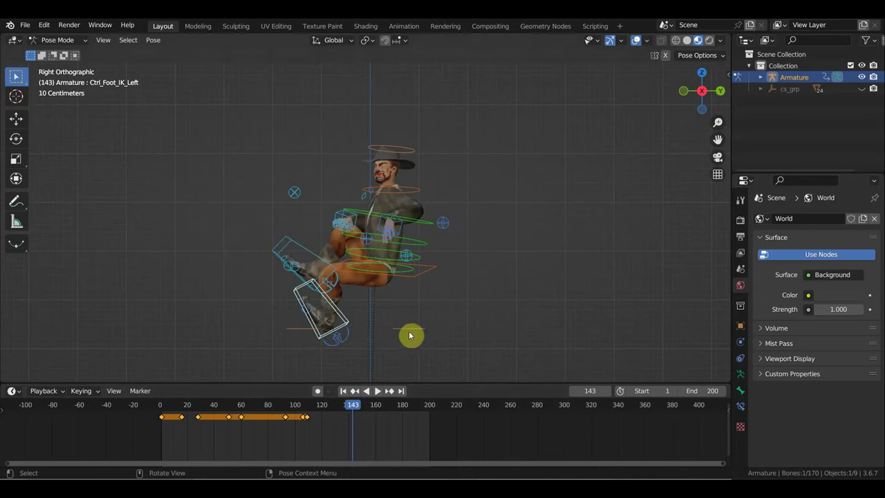
key("r")
left_click(383, 275)
left_click_drag(363, 322, 374, 323)
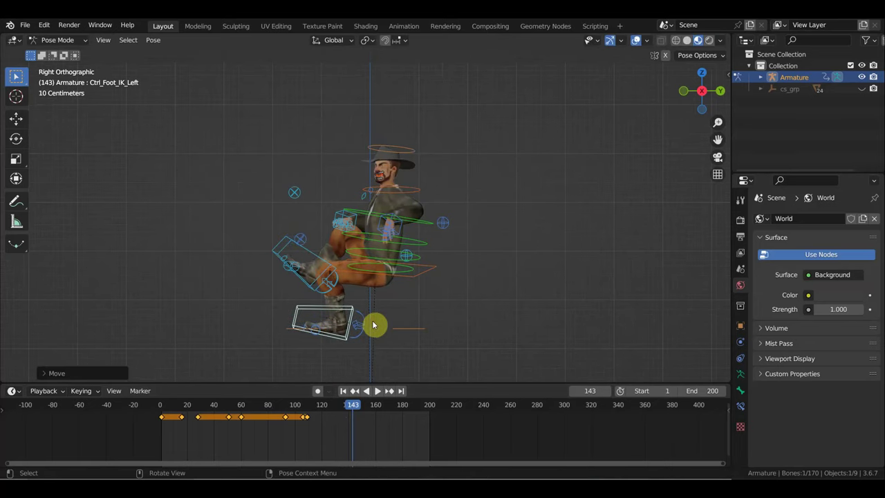
left_click(312, 256)
key("r")
left_click(365, 239)
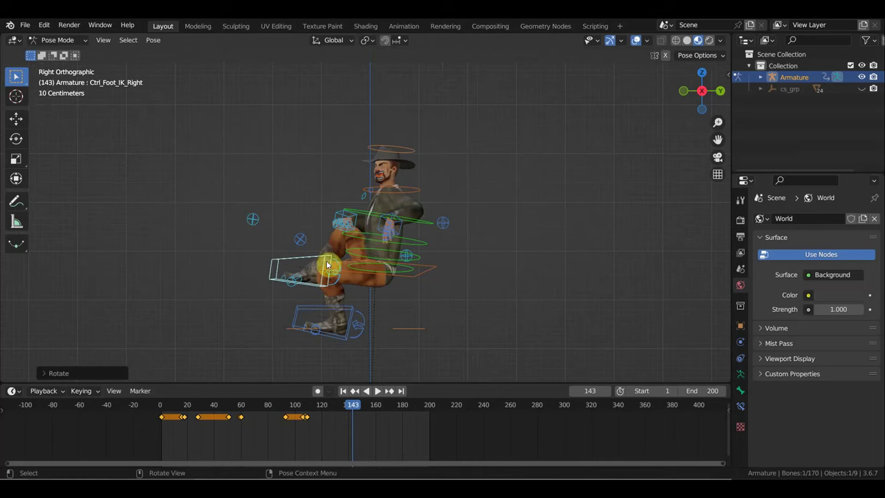
left_click_drag(328, 264, 368, 320)
mouse_move(369, 320)
middle_mouse_down()
mouse_move(422, 336)
mouse_move(480, 322)
middle_mouse_up()
scroll(355, 263, "up", 2)
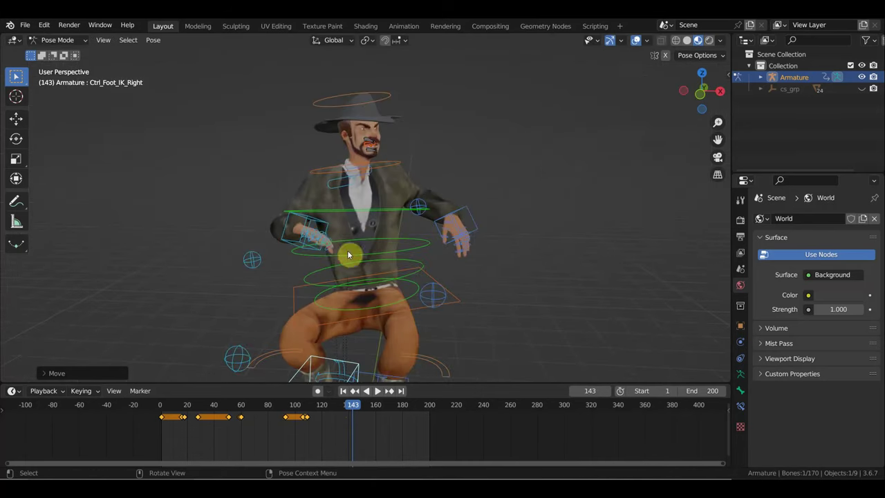
Lower and rotate the right hand IK control into a new position.
left_click(319, 221)
middle_click_drag(332, 237, 466, 228)
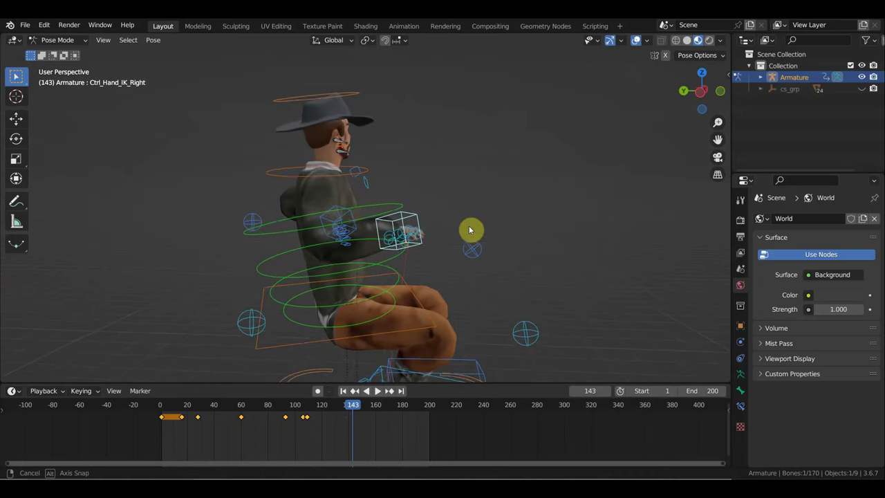
middle_click_drag(467, 227, 460, 227)
key("g")
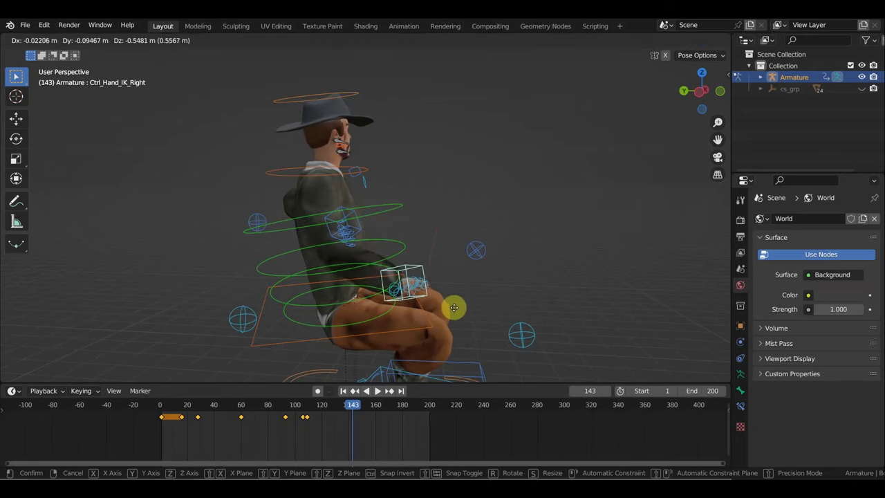
left_click(441, 312)
mouse_move(442, 314)
middle_mouse_down()
mouse_move(377, 299)
mouse_move(325, 311)
mouse_move(379, 354)
middle_mouse_up()
key("r")
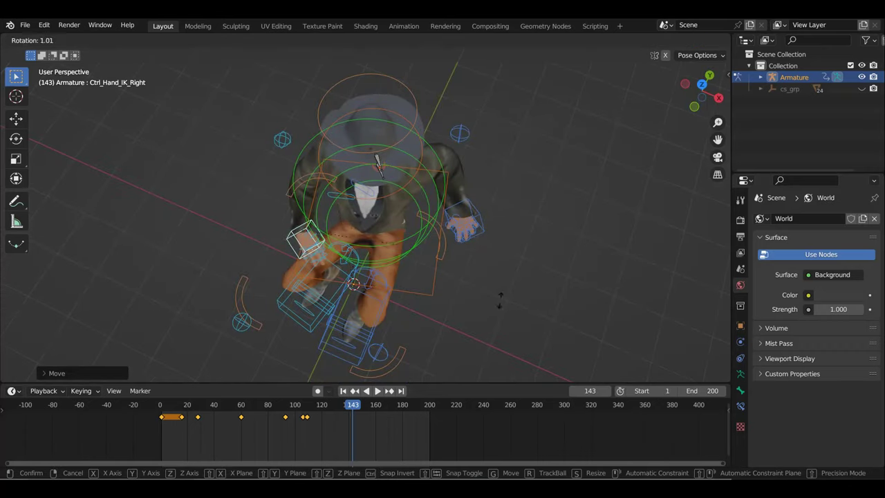
left_click(406, 331)
key("g")
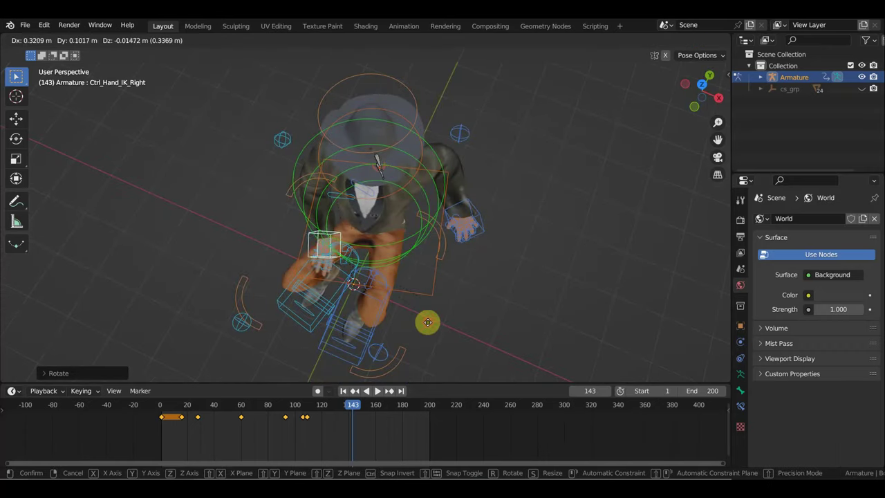
left_click(426, 320)
middle_click_drag(431, 324, 454, 283)
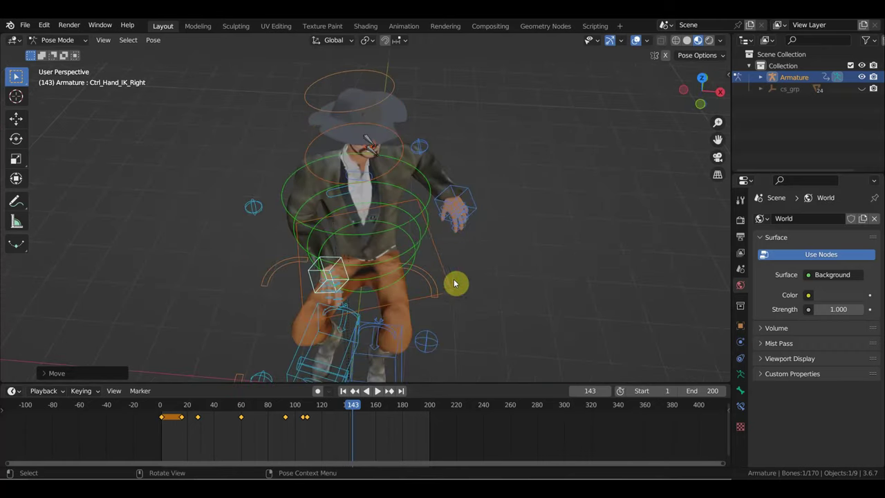
Clear rotation on Ctrl_Spine2, Ctrl_Spine and Ctrl_Spine1, reset Ctrl_Hips location and rotation, then view from front.
left_click(427, 205)
key("alt+r")
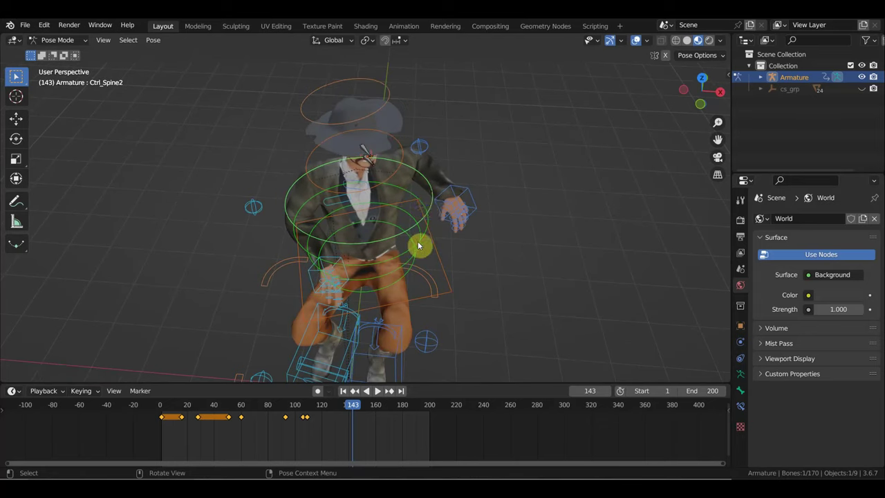
left_click(412, 264)
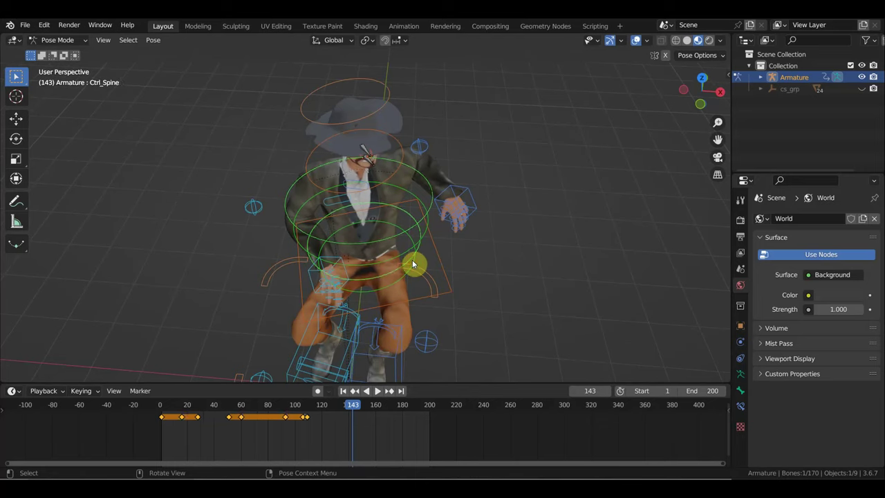
key("alt+r")
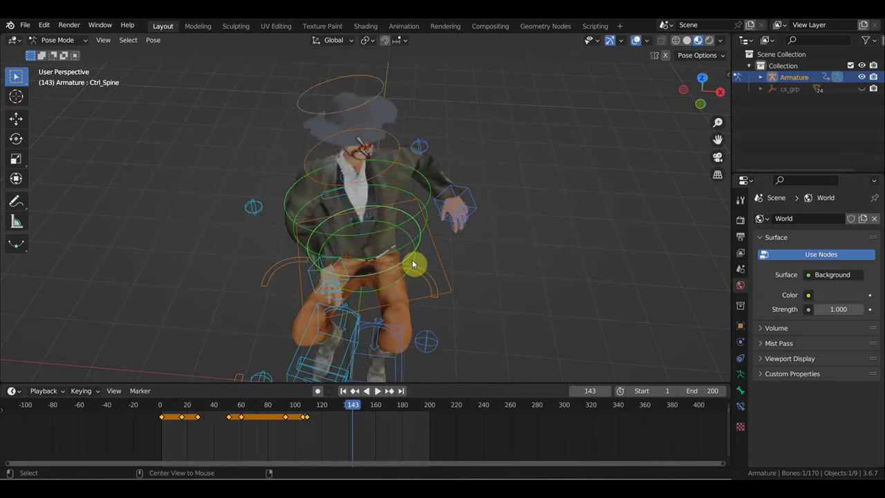
left_click(424, 231)
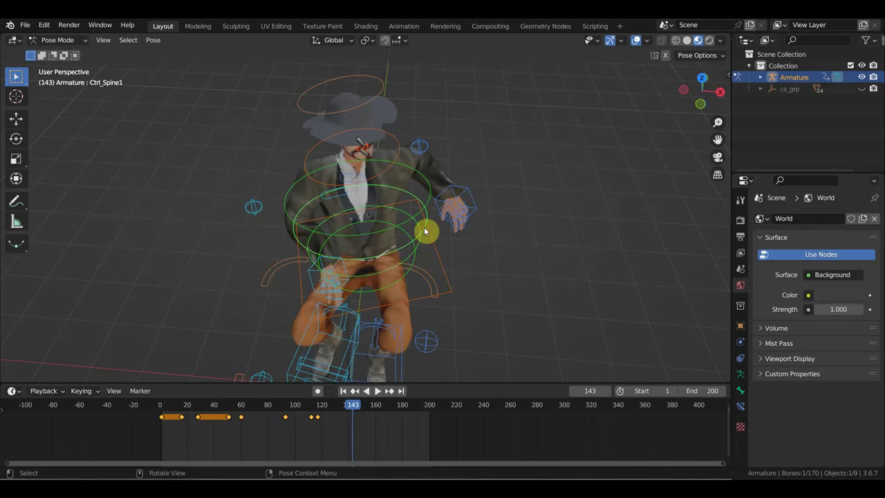
key("alt+r")
left_click(436, 257)
key("alt+g")
key("alt+r")
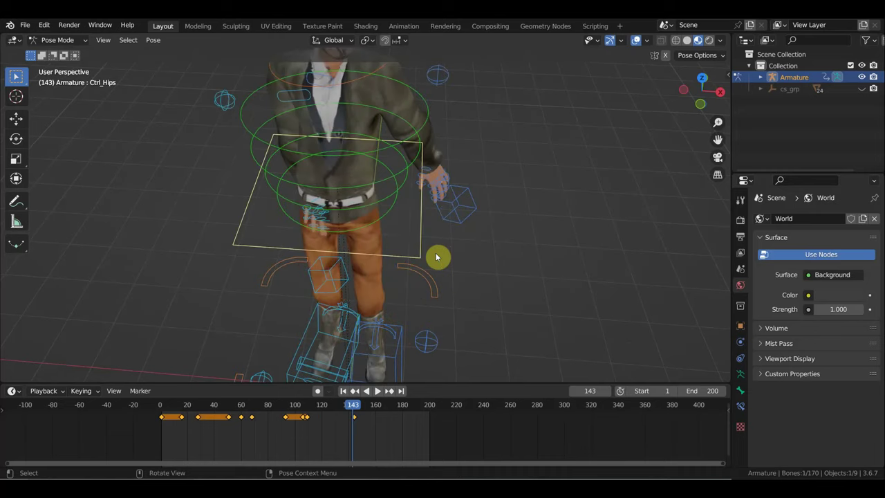
key("KP_1")
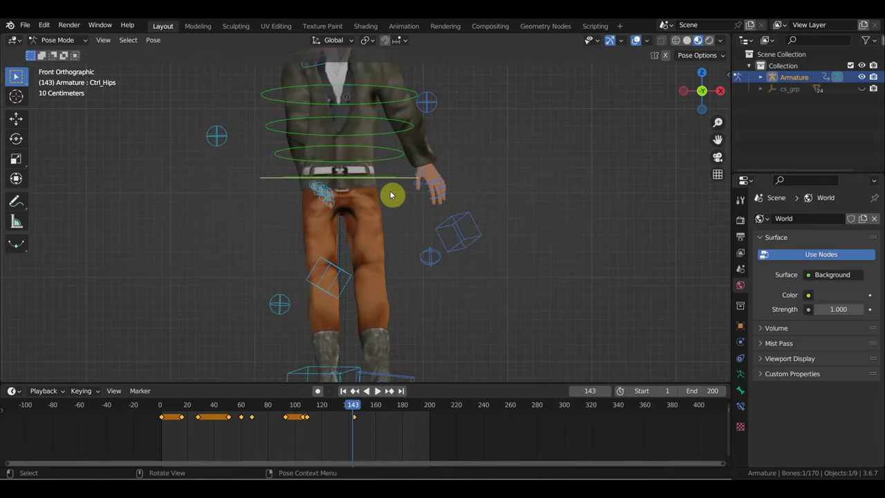
Lower the hips to sitting height and reset the neck control's rotation.
scroll(405, 181, "down", 2)
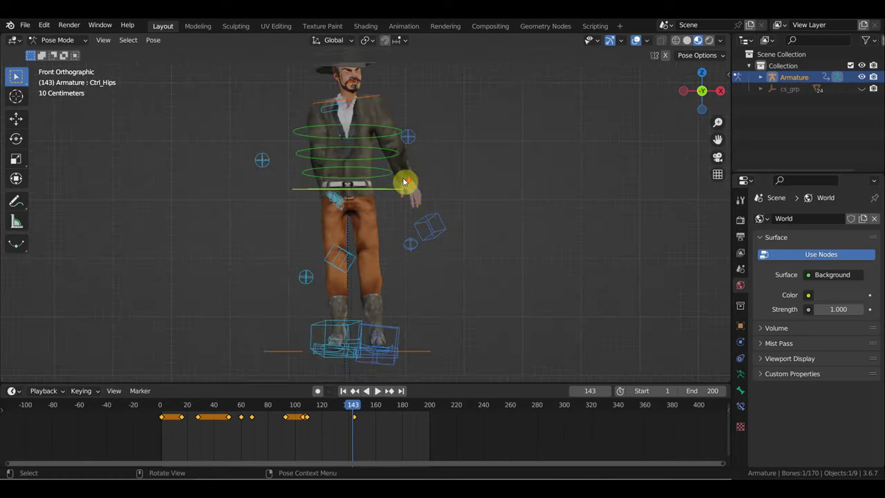
key("g")
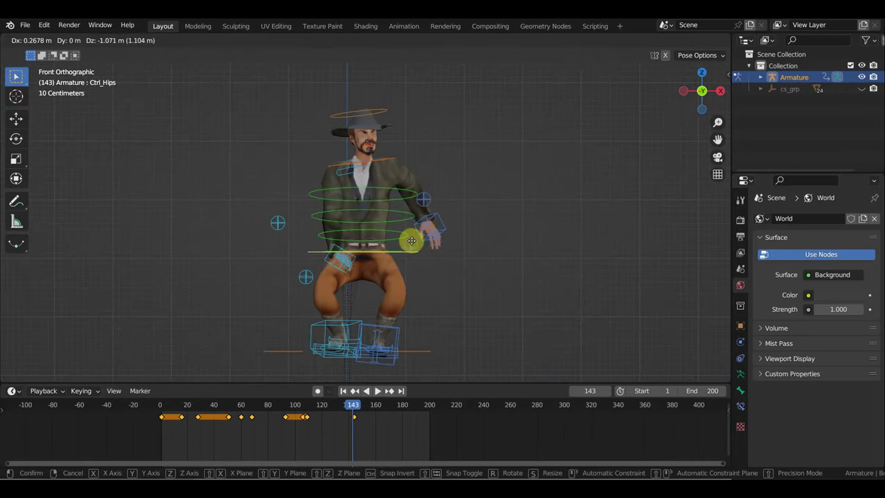
left_click(413, 254)
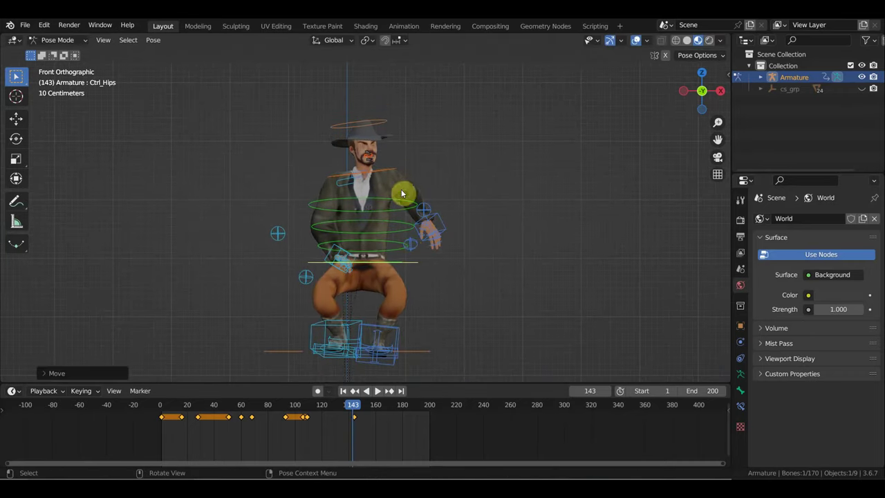
middle_click_drag(392, 204, 373, 207)
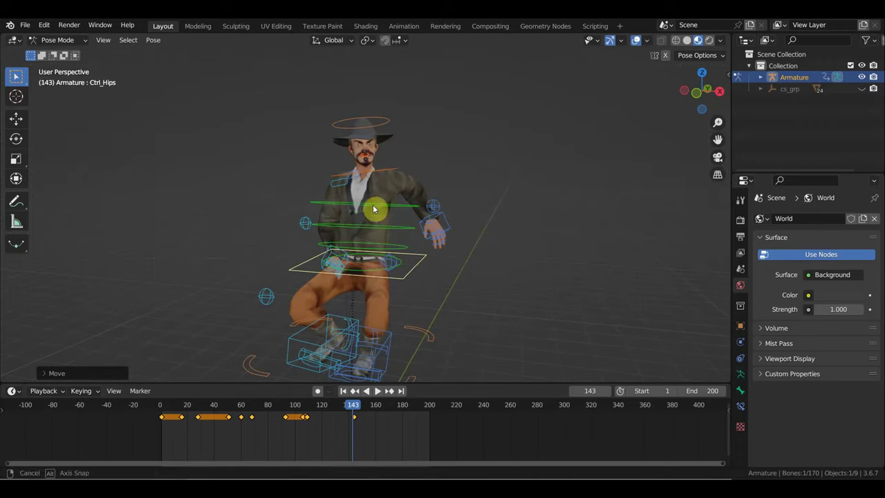
left_click(392, 170)
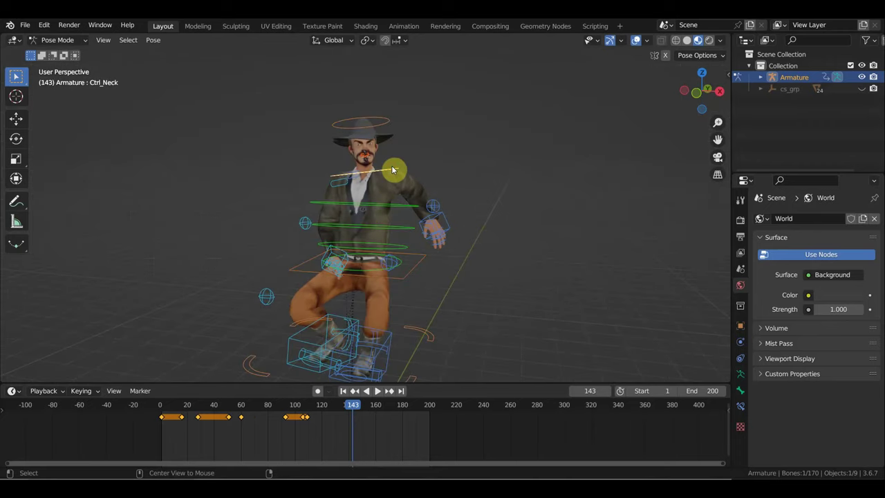
key("alt+r")
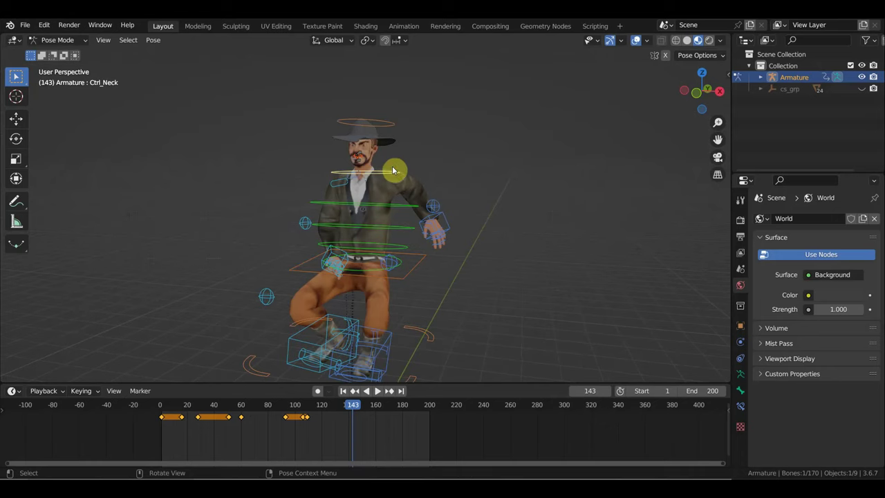
Move the left hand IK control down beside the hip.
left_click(448, 225)
middle_click_drag(478, 241, 385, 232)
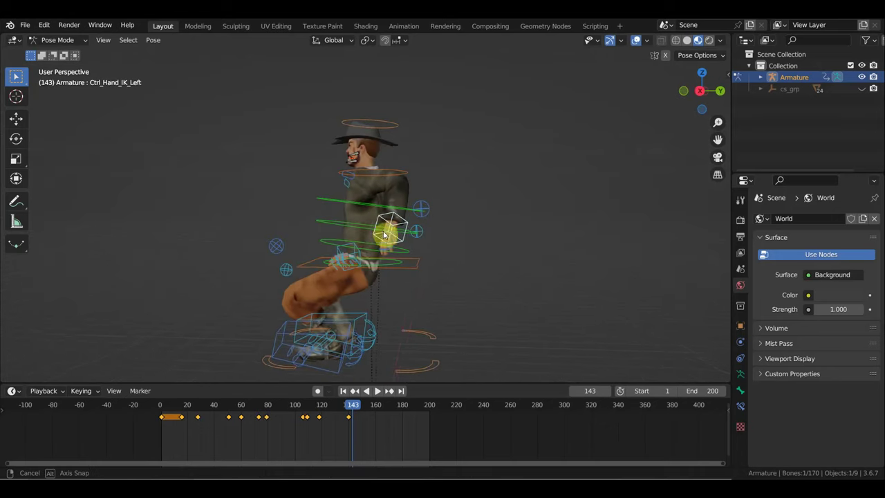
key("g")
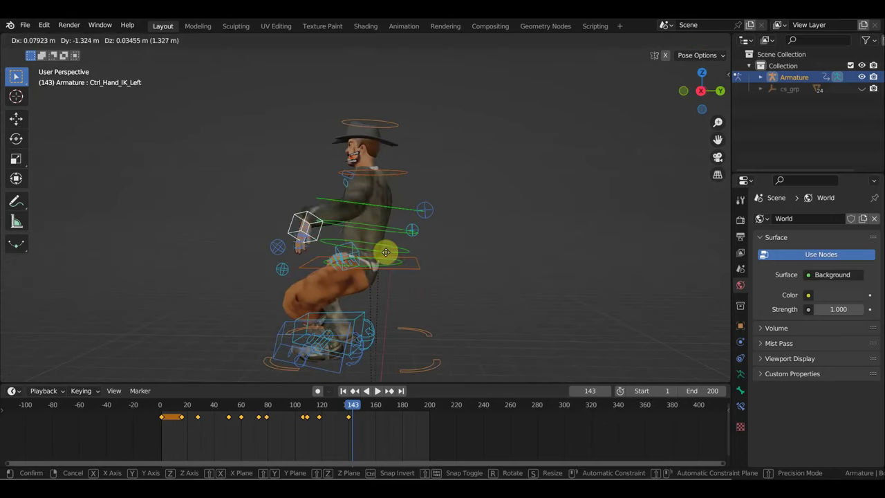
left_click(400, 280)
middle_click_drag(406, 280, 546, 292)
key("g")
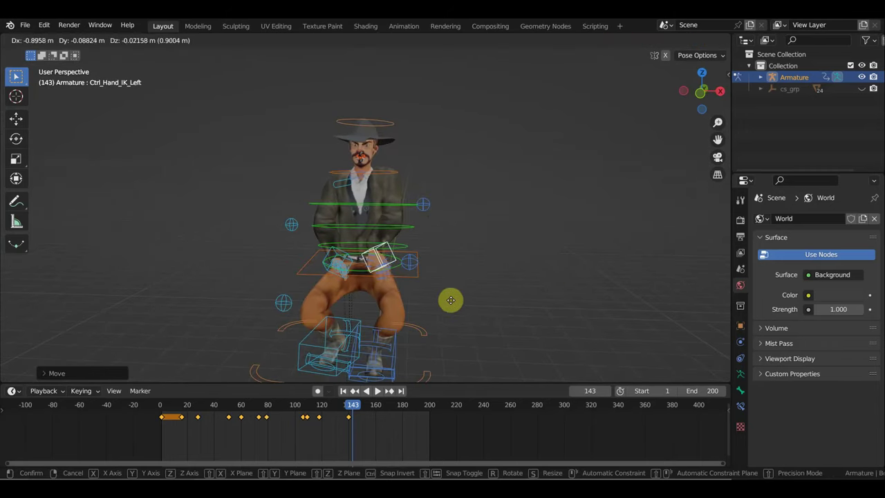
left_click(449, 302)
Rotate and nudge the left hand until it rests on the lap.
key("r")
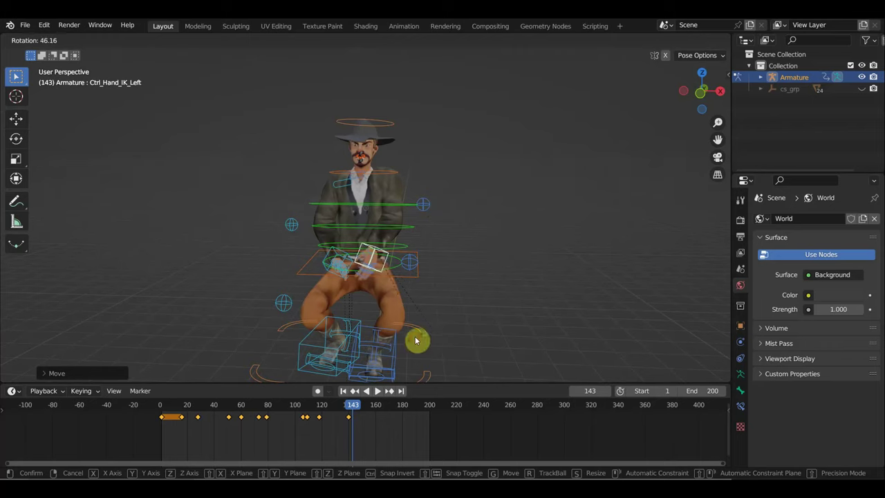
left_click(445, 316)
mouse_move(447, 316)
middle_mouse_down()
mouse_move(449, 278)
mouse_move(564, 296)
middle_mouse_up()
scroll(449, 278, "up", 4)
key("r")
left_click(551, 210)
mouse_move(551, 210)
middle_mouse_down()
mouse_move(500, 247)
mouse_move(460, 247)
middle_mouse_up()
key("g")
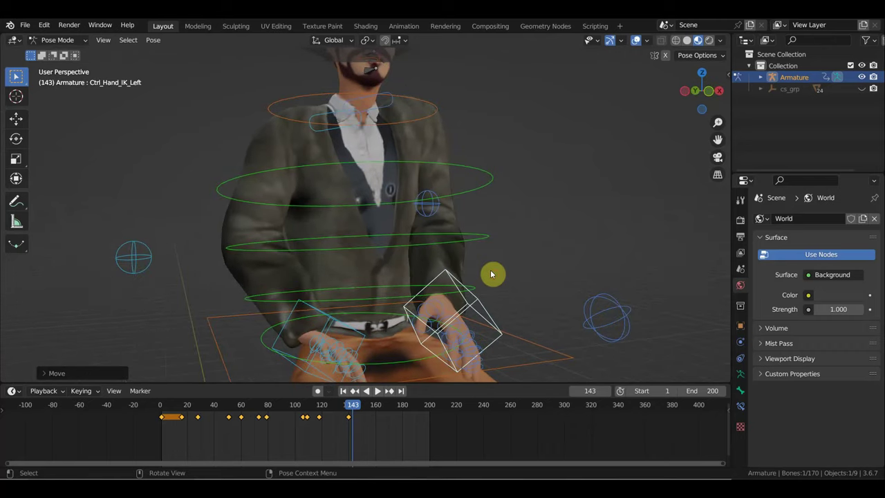
left_click(492, 274)
mouse_move(491, 274)
middle_mouse_down()
mouse_move(463, 267)
mouse_move(424, 194)
middle_mouse_up()
Select the left shoulder control and orbit around the character.
left_click(380, 108)
scroll(394, 114, "down", 3)
middle_click_drag(407, 122, 425, 143)
Rotate and move the left shoulder control, then move the right shoulder control.
key("r")
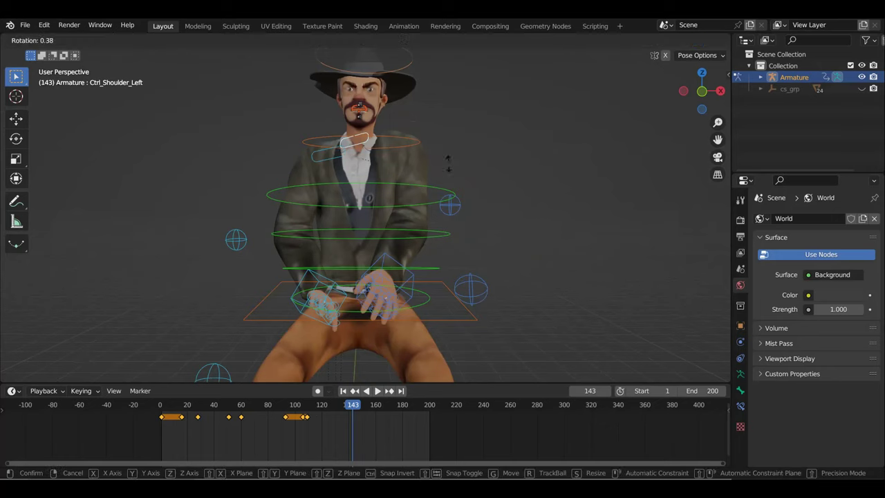
left_click(438, 186)
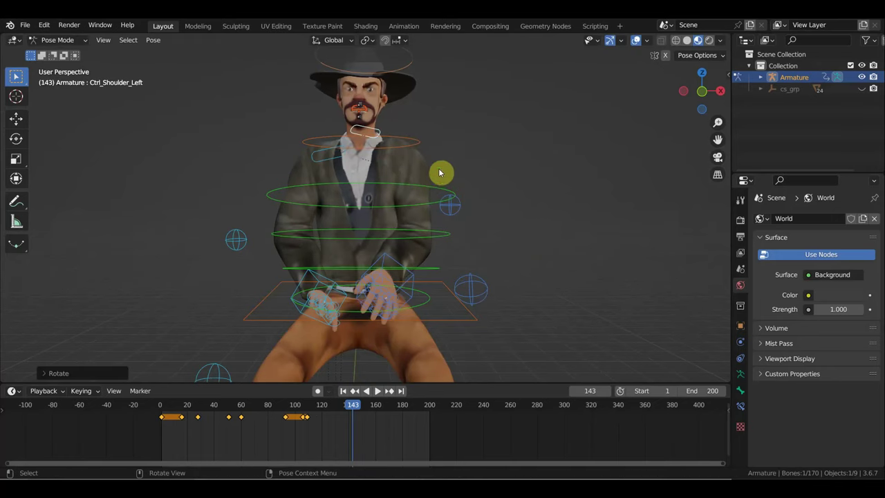
key("g")
left_click(443, 179)
key("g")
left_click(442, 180)
left_click(325, 158)
key("g")
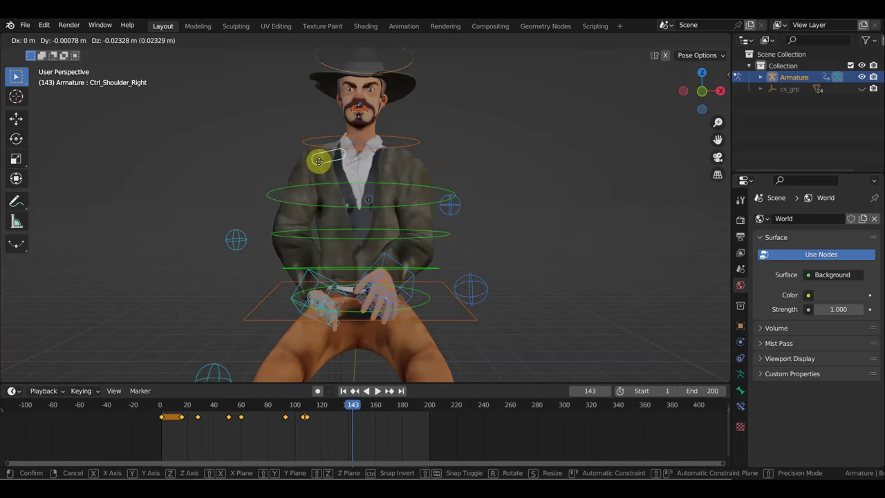
left_click(319, 161)
scroll(380, 157, "down", 3)
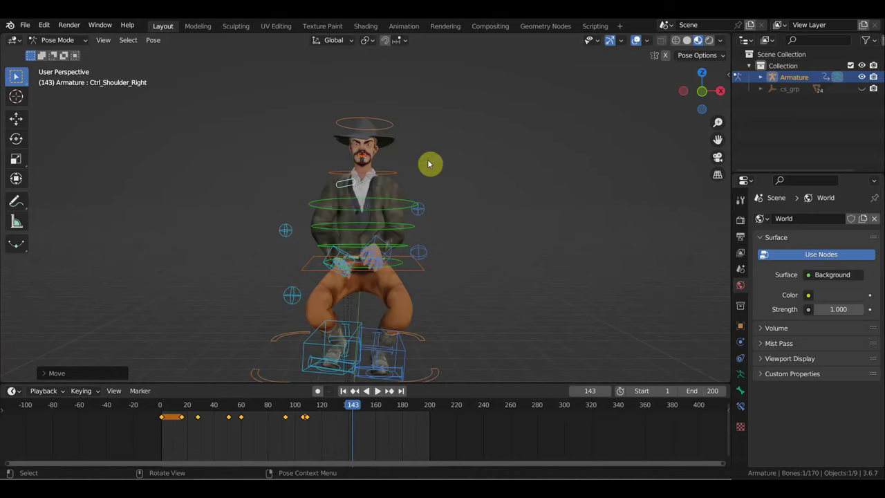
Turn the head control from the top-down view to tilt the cowboy's head.
left_click(386, 129)
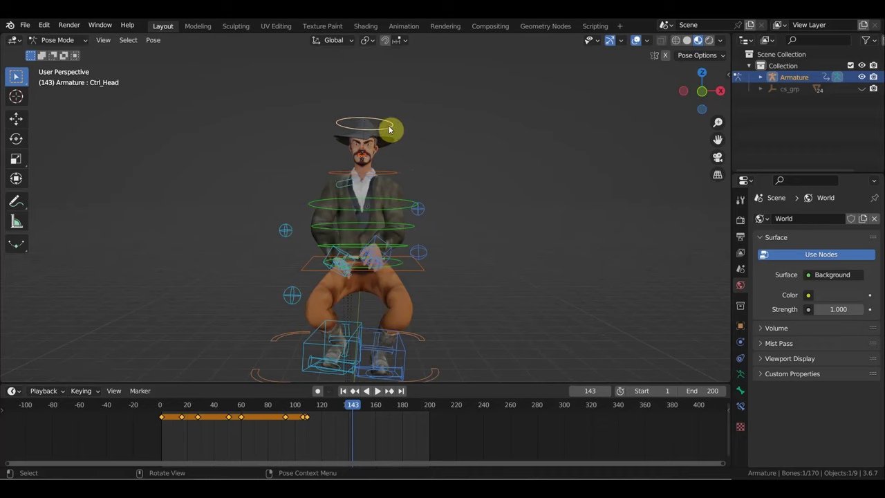
key("KP_7")
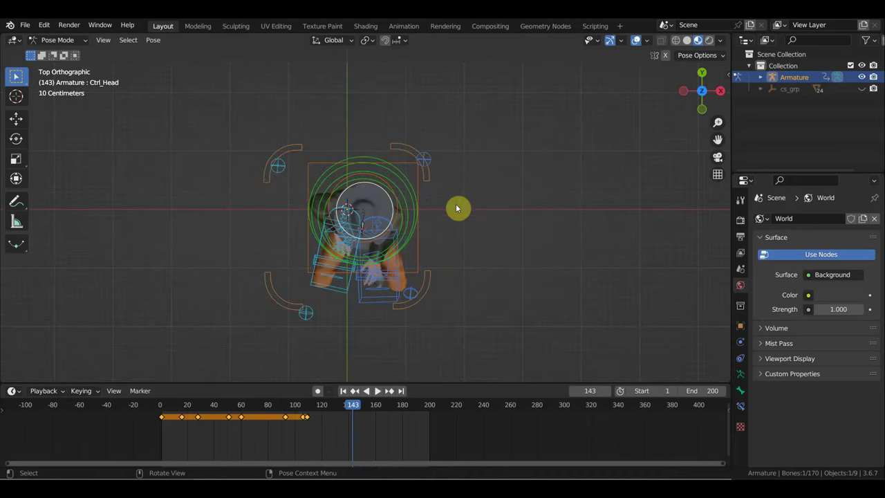
key("r")
left_click(463, 173)
middle_click_drag(463, 173, 460, 85)
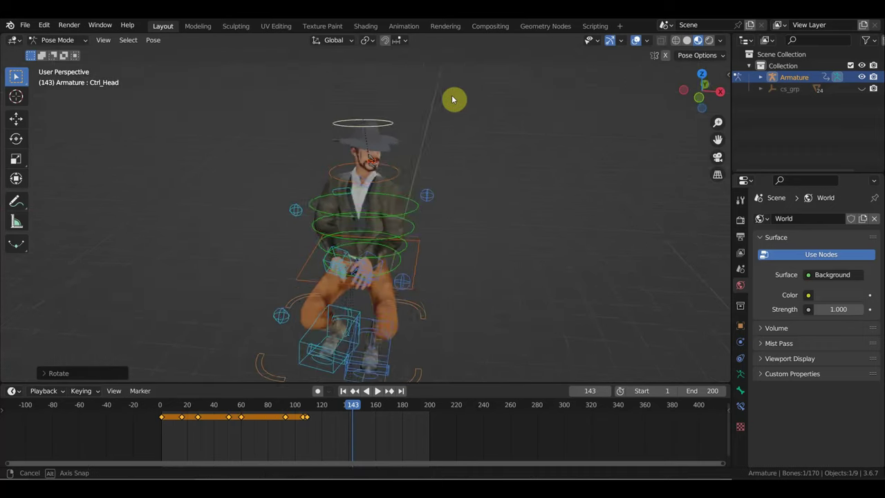
middle_click_drag(448, 170, 561, 164)
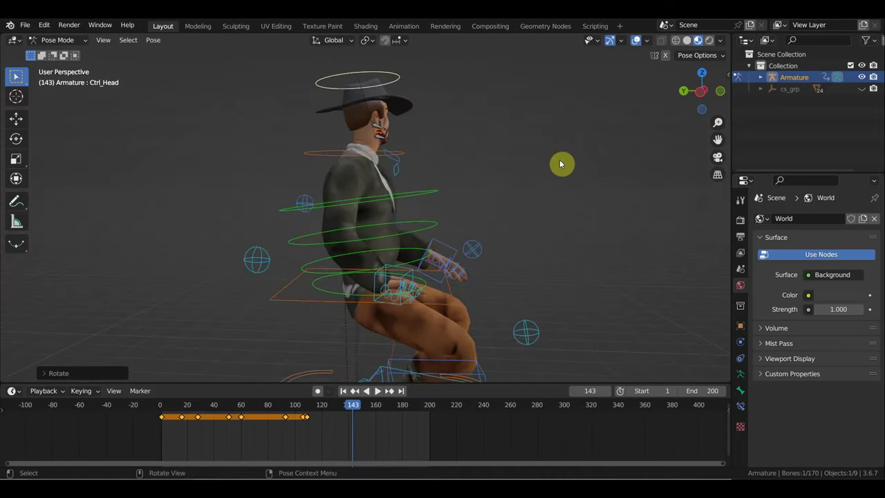
Rotate the upper spine control to bend the cowboy's upper body forward.
left_click(331, 245)
key("r")
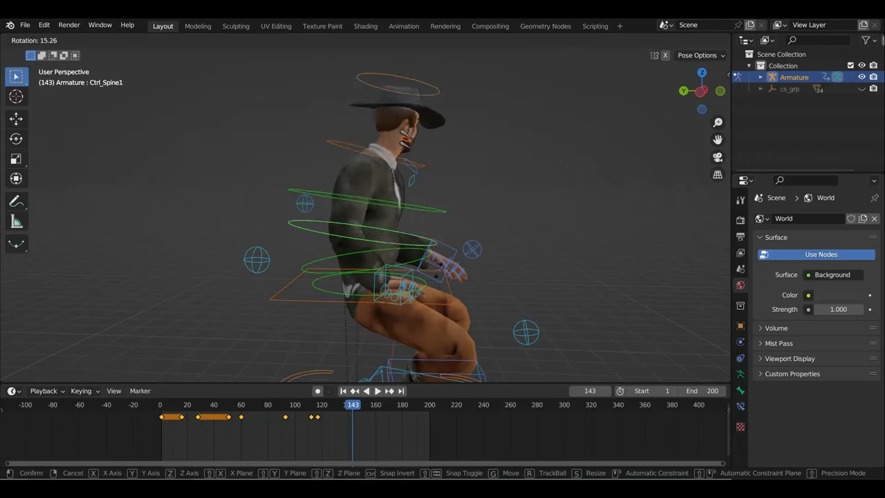
left_click(471, 266)
mouse_move(471, 266)
middle_mouse_down()
mouse_move(312, 264)
mouse_move(387, 269)
mouse_move(382, 258)
mouse_move(352, 270)
middle_mouse_up()
Rotate the left arm pole control and move it lower and left to redirect the elbow.
left_click(474, 223)
mouse_move(478, 219)
middle_mouse_down()
mouse_move(514, 231)
mouse_move(461, 292)
middle_mouse_up()
key("r")
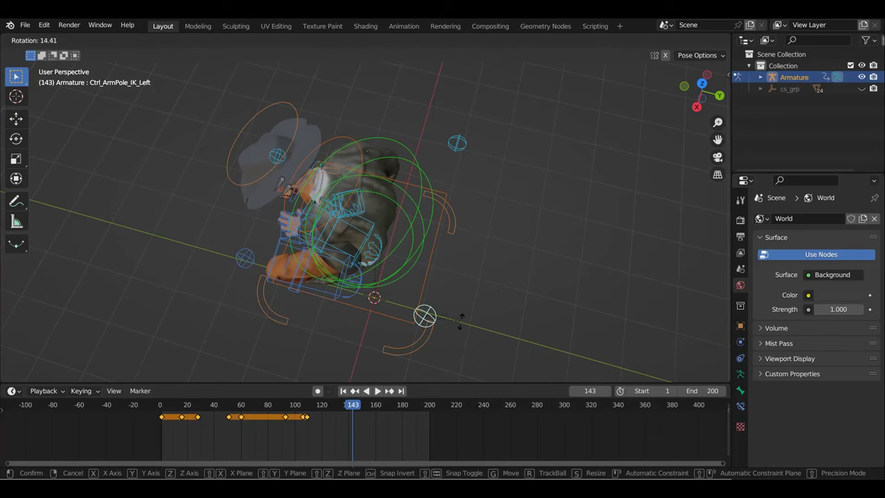
left_click(466, 320)
key("g")
left_click(460, 320)
middle_click_drag(460, 320, 625, 209)
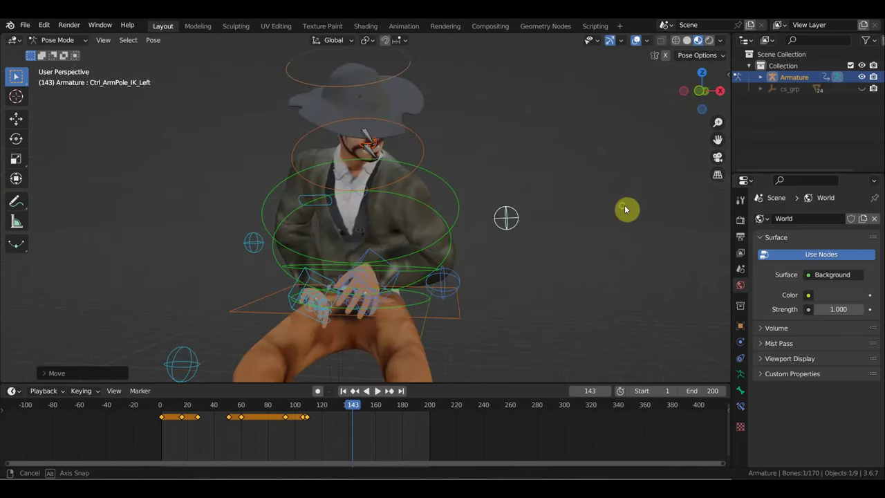
left_click(410, 199)
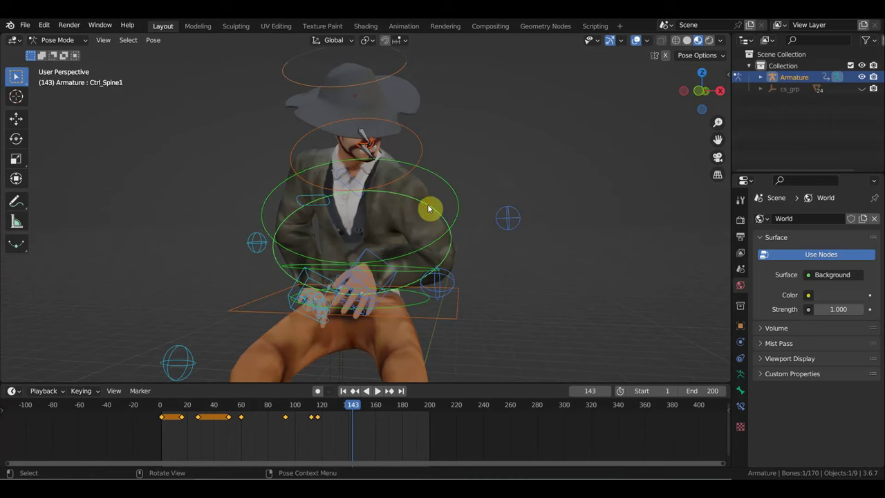
key("KP_7")
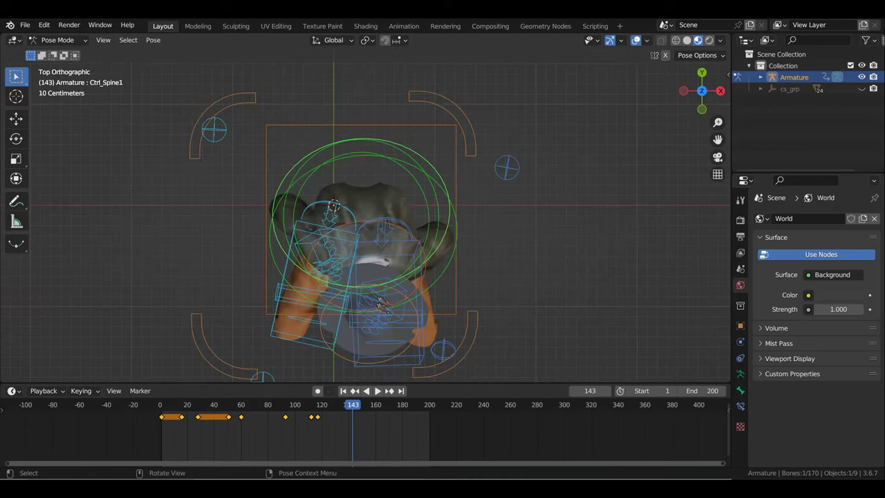
Rotate the spine control twice to bend the upper body further forward.
key("r")
left_click(493, 214)
mouse_move(494, 214)
middle_mouse_down()
mouse_move(474, 92)
mouse_move(508, 96)
middle_mouse_up()
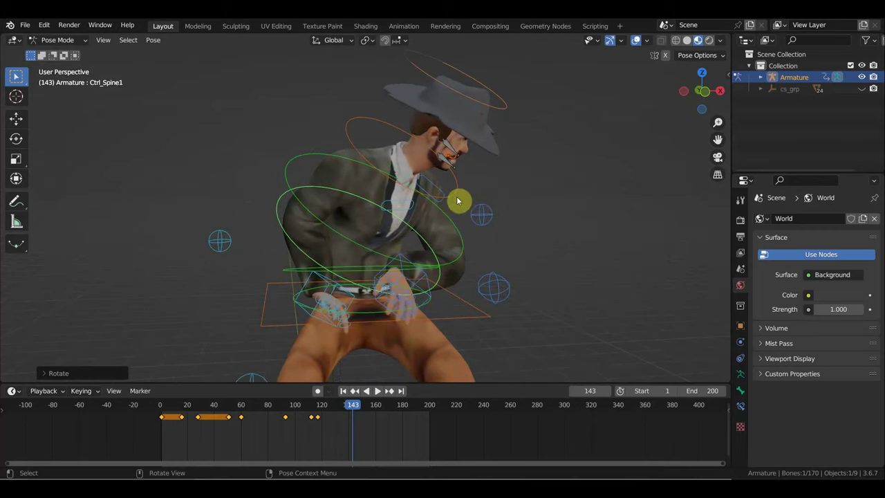
key("r")
left_click(432, 242)
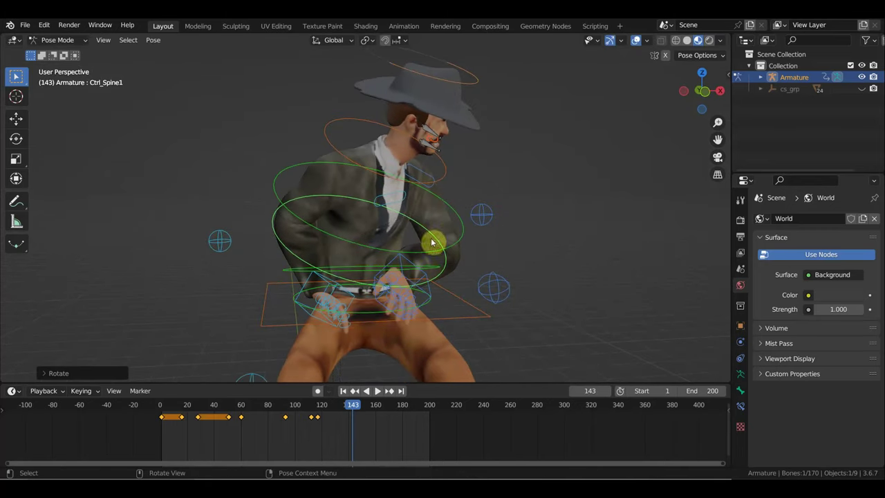
Rotate the right hand IK control several times to reorient the right hand.
left_click(329, 282)
middle_click_drag(329, 281, 351, 273)
key("r")
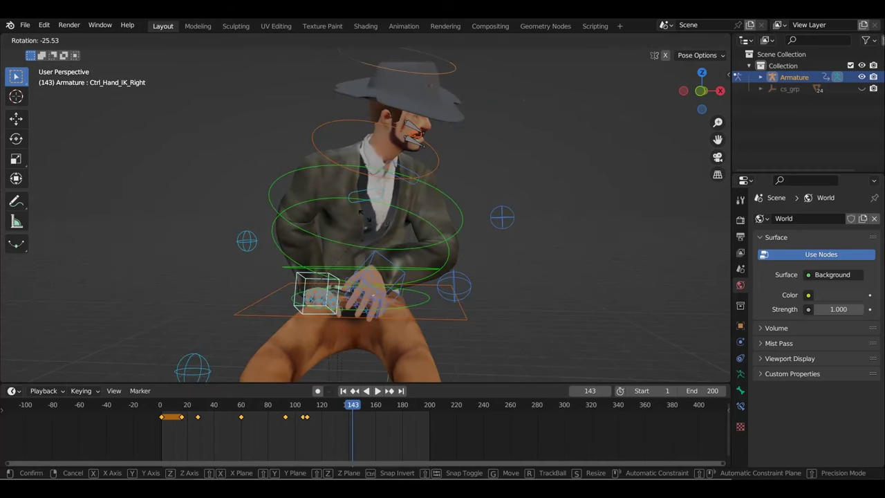
left_click(340, 204)
mouse_move(339, 203)
middle_mouse_down()
mouse_move(381, 280)
mouse_move(497, 294)
middle_mouse_up()
key("r")
left_click(412, 368)
mouse_move(412, 368)
middle_mouse_down()
mouse_move(583, 283)
mouse_move(563, 282)
middle_mouse_up()
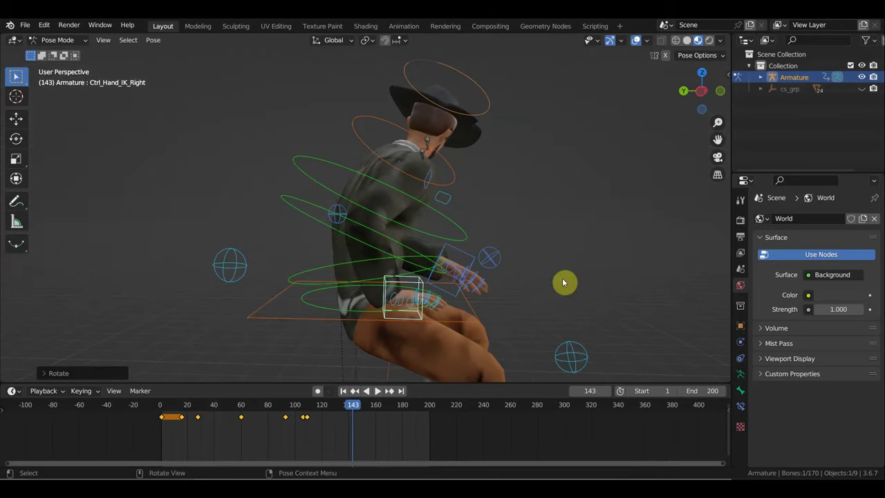
key("r")
left_click(542, 334)
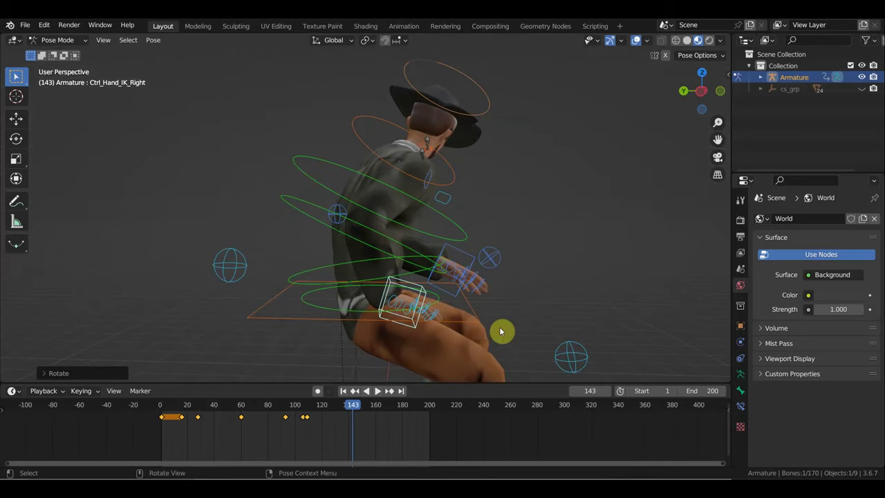
Lower the right hand control onto the thigh and turn it once more.
key("g")
left_click(539, 346)
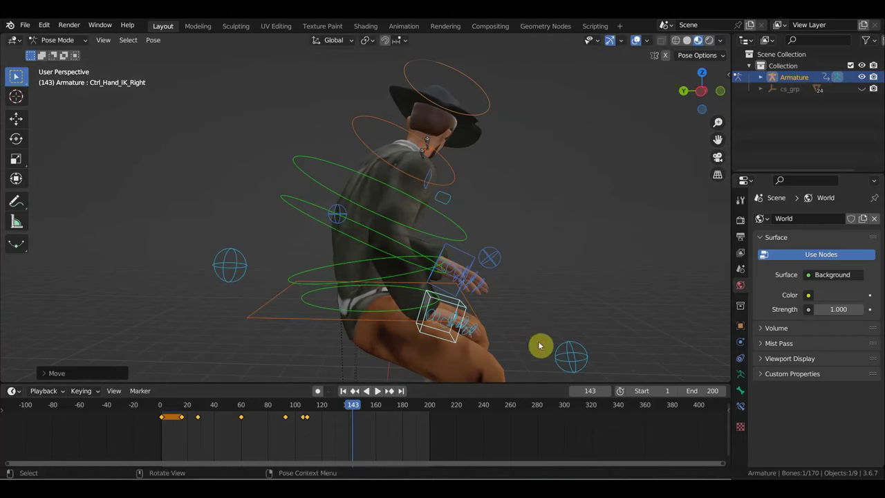
middle_click_drag(539, 346, 460, 341)
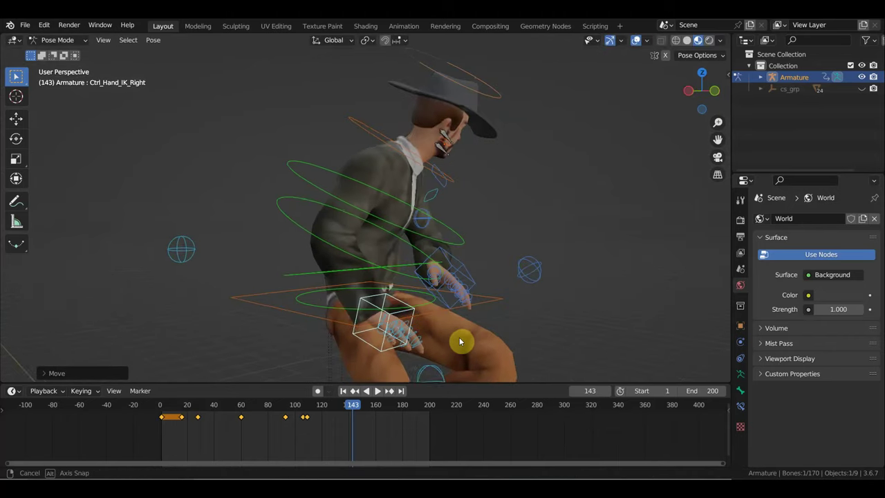
mouse_move(461, 342)
middle_mouse_down()
mouse_move(527, 350)
mouse_move(508, 369)
mouse_move(389, 359)
mouse_move(406, 372)
middle_mouse_up()
key("r")
left_click(527, 374)
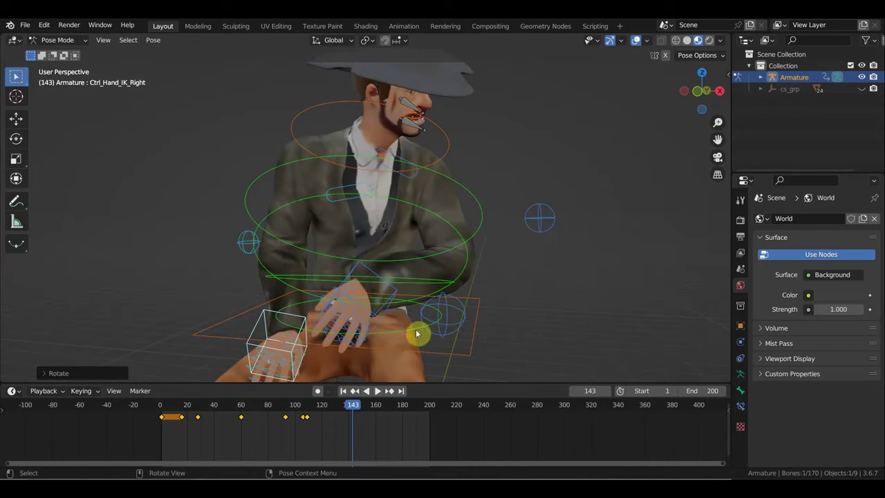
Move the left hand control down onto the knee.
left_click(393, 291)
mouse_move(393, 291)
middle_mouse_down()
mouse_move(412, 291)
mouse_move(327, 291)
middle_mouse_up()
key("g")
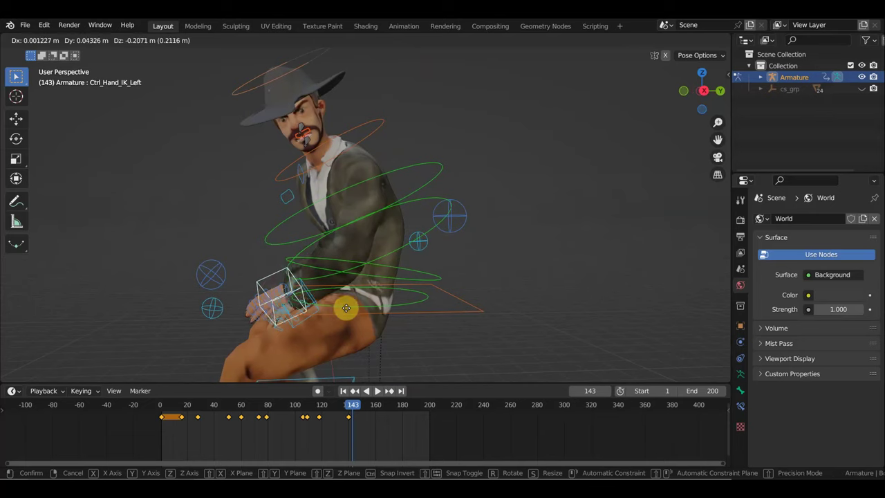
left_click(349, 323)
middle_click_drag(349, 322, 490, 312)
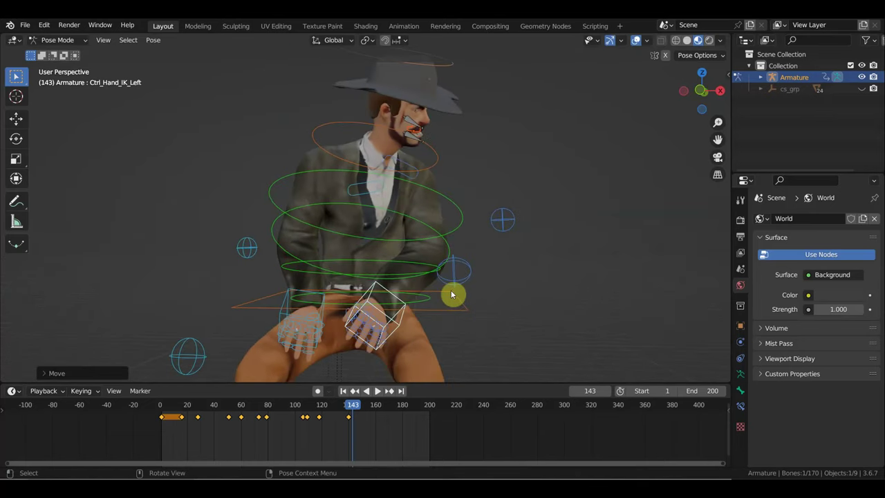
Shift the hips slightly and move the lower spine control to tilt the upper body.
left_click(429, 294)
key("g")
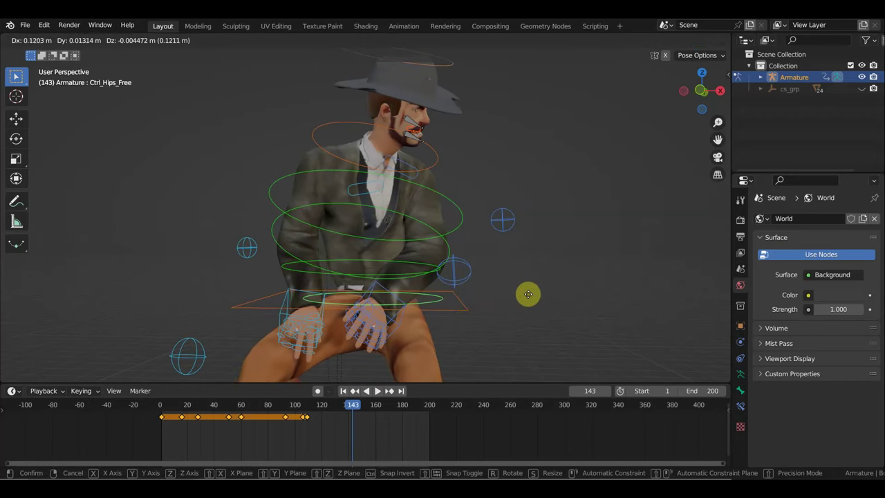
left_click(528, 294)
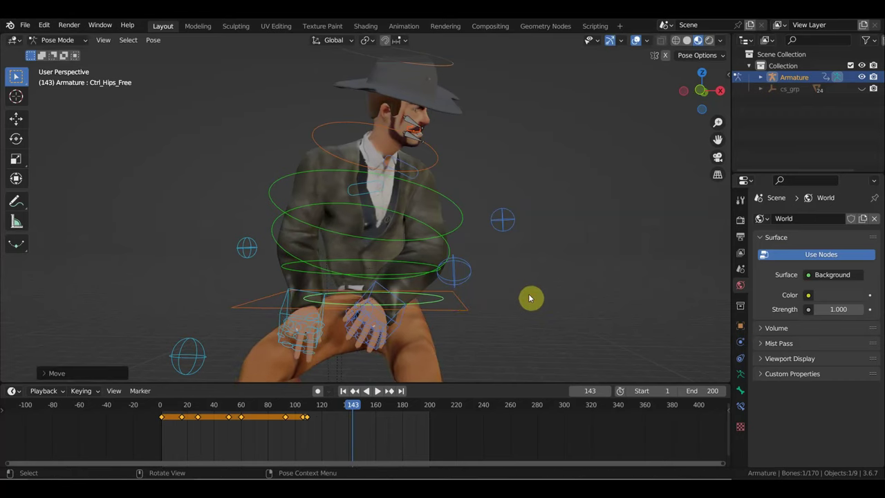
left_click(337, 206)
middle_click_drag(337, 207, 454, 237)
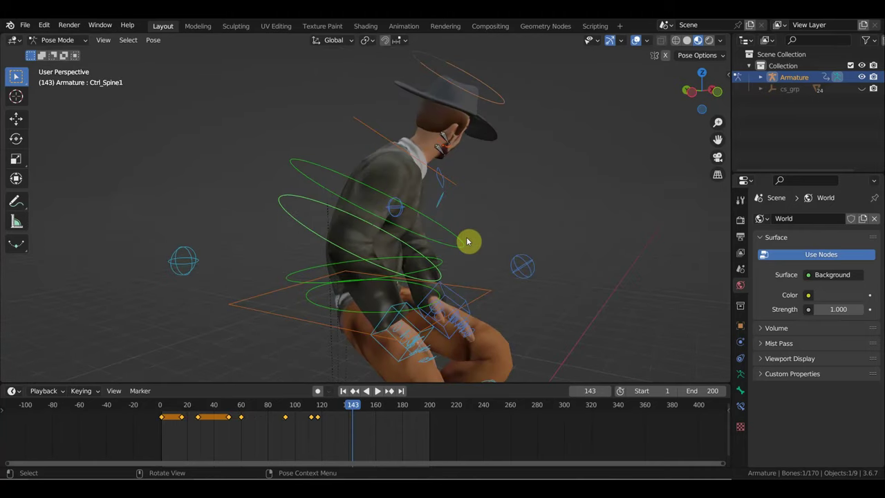
key("g")
left_click(485, 257)
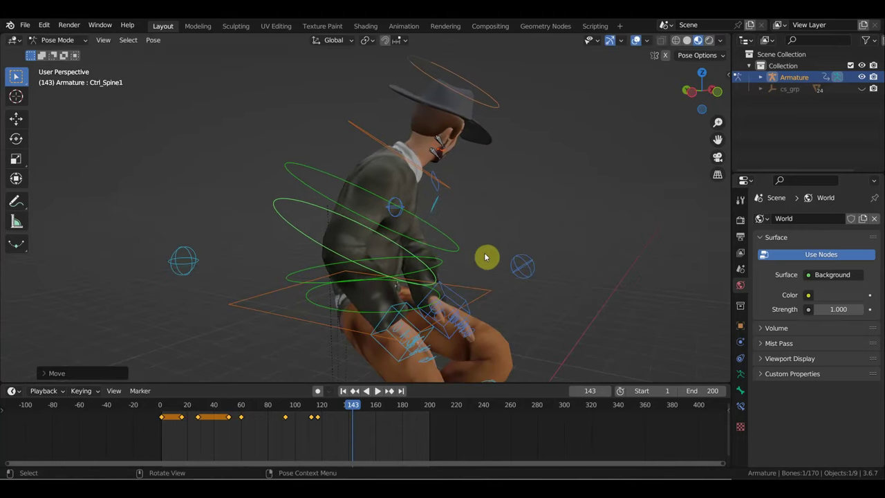
Move and then rotate the upper spine control to refine the torso.
left_click(461, 242)
key("g")
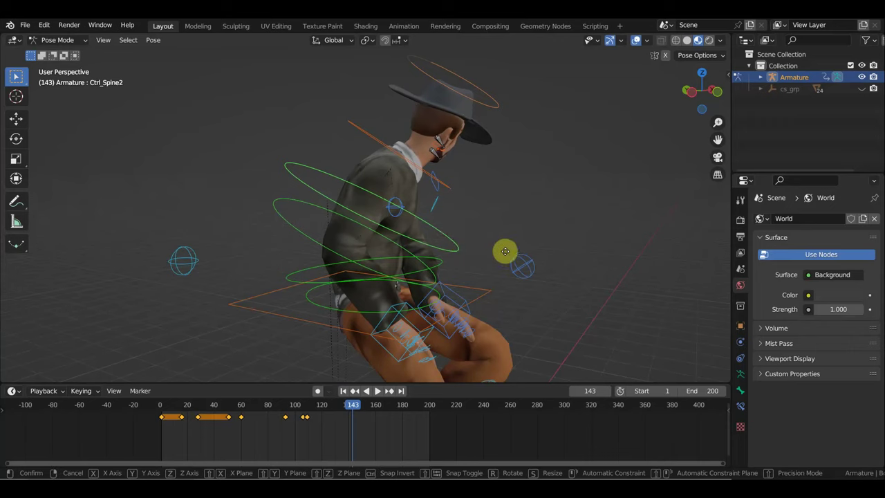
left_click(507, 255)
key("g")
key("r")
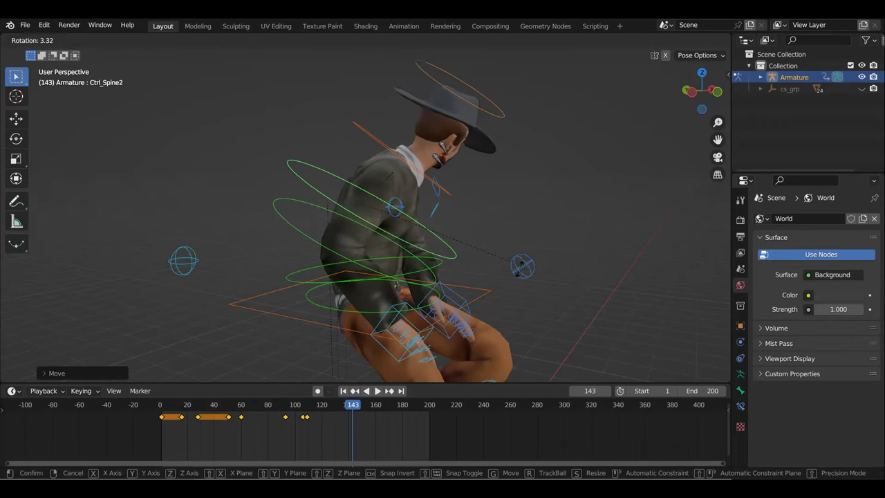
left_click(519, 273)
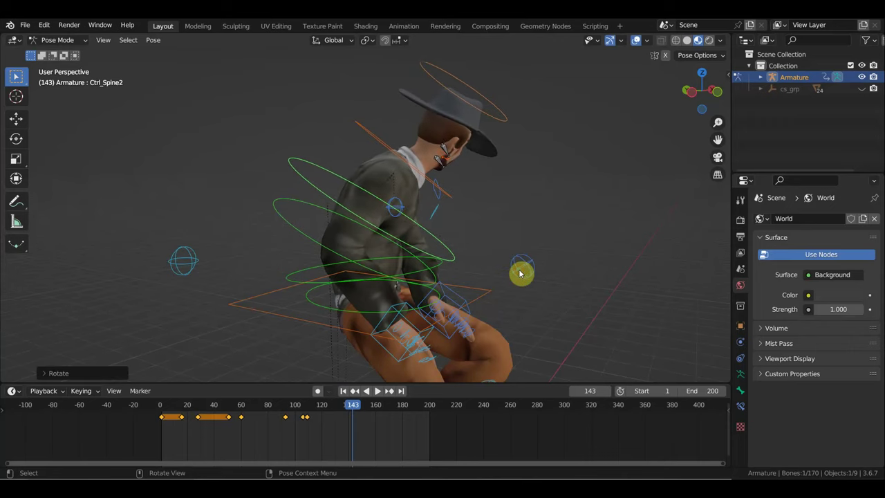
Rotate the neck control in three passes to settle the head position.
left_click(378, 143)
key("r")
left_click(519, 140)
mouse_move(518, 139)
middle_mouse_down()
mouse_move(411, 226)
mouse_move(394, 223)
mouse_move(430, 201)
middle_mouse_up()
key("r")
left_click(393, 223)
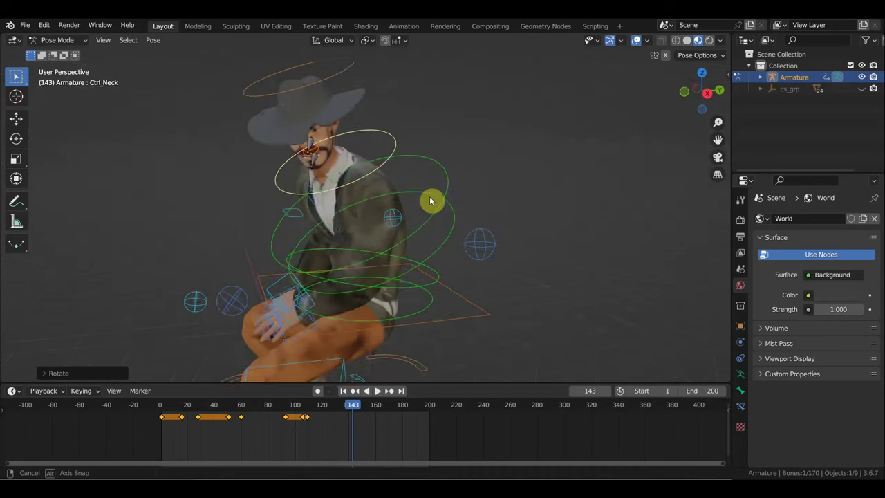
mouse_move(430, 200)
middle_mouse_down()
mouse_move(408, 158)
mouse_move(508, 211)
mouse_move(560, 206)
mouse_move(482, 209)
mouse_move(493, 204)
mouse_move(519, 204)
mouse_move(445, 236)
mouse_move(470, 253)
mouse_move(493, 251)
middle_mouse_up()
key("r")
left_click(428, 173)
scroll(445, 236, "down", 3)
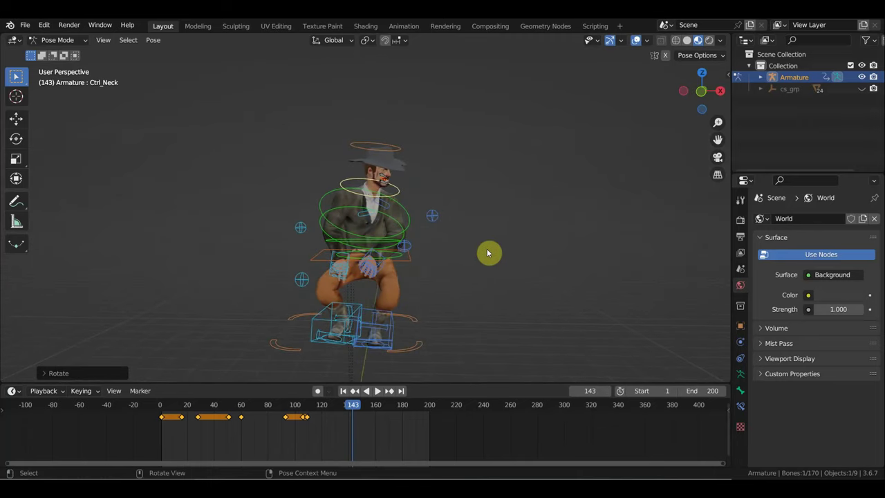
Select all bones and insert Location & Rotation keys at frame 143.
key("a")
key("i")
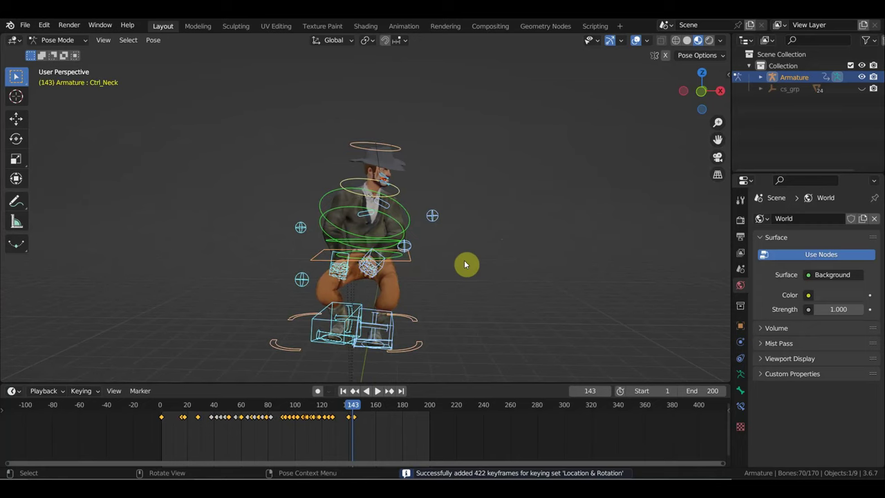
scroll(365, 429, "up", 2)
scroll(371, 436, "up", 2)
scroll(363, 438, "up", 2)
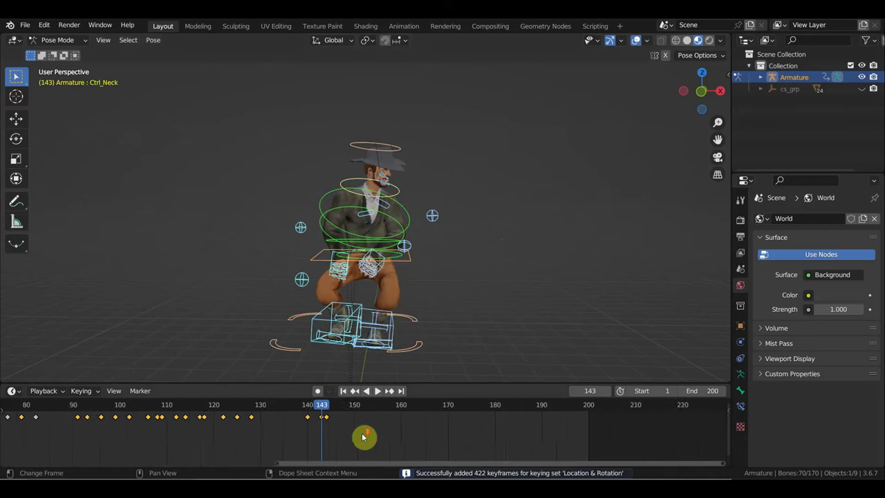
scroll(330, 427, "up", 1)
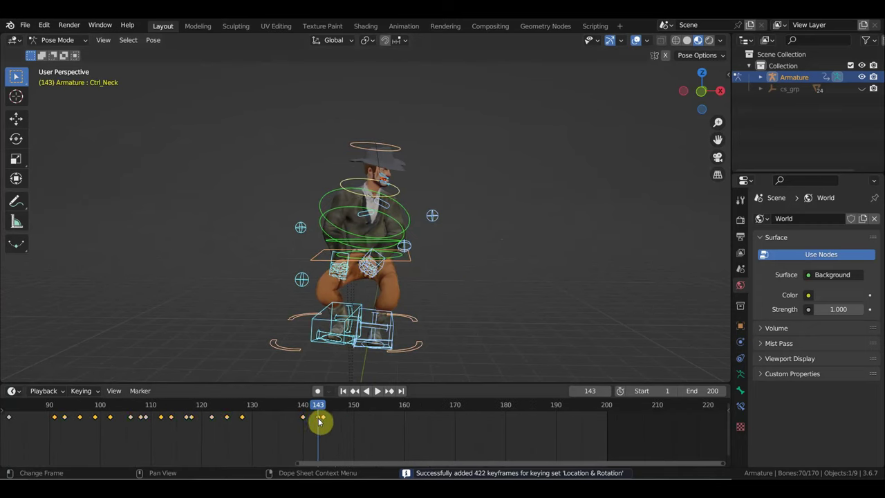
Drag the new pose keys from frame 143 to 151, then on to 160.
mouse_move(320, 421)
left_mouse_down()
mouse_move(358, 415)
mouse_move(328, 411)
left_mouse_up()
mouse_move(446, 320)
middle_mouse_down()
mouse_move(373, 321)
mouse_move(385, 273)
mouse_move(375, 263)
middle_mouse_up()
scroll(362, 320, "up", 3)
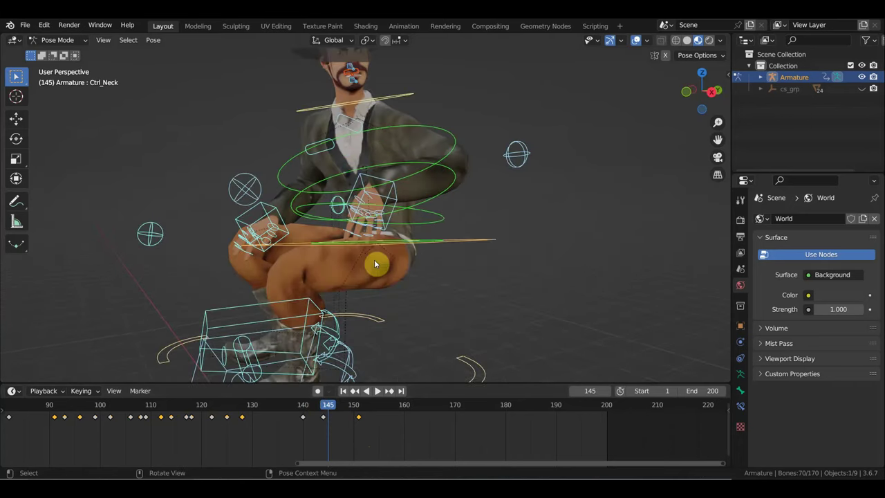
mouse_move(329, 412)
left_mouse_down()
mouse_move(315, 410)
mouse_move(346, 412)
mouse_move(310, 412)
mouse_move(329, 406)
mouse_move(384, 420)
left_mouse_up()
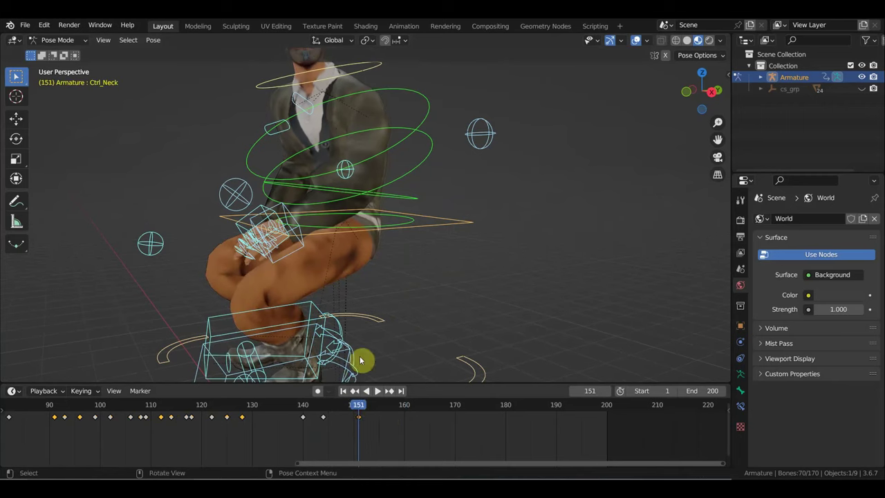
left_click_drag(354, 409, 405, 408)
Dismiss the security advert popup and preview the motion from frame 66 to 108.
scroll(435, 290, "down", 3)
mouse_move(428, 298)
middle_mouse_down()
mouse_move(482, 279)
mouse_move(310, 367)
middle_mouse_up()
scroll(214, 425, "down", 2)
middle_click_drag(215, 424, 325, 417)
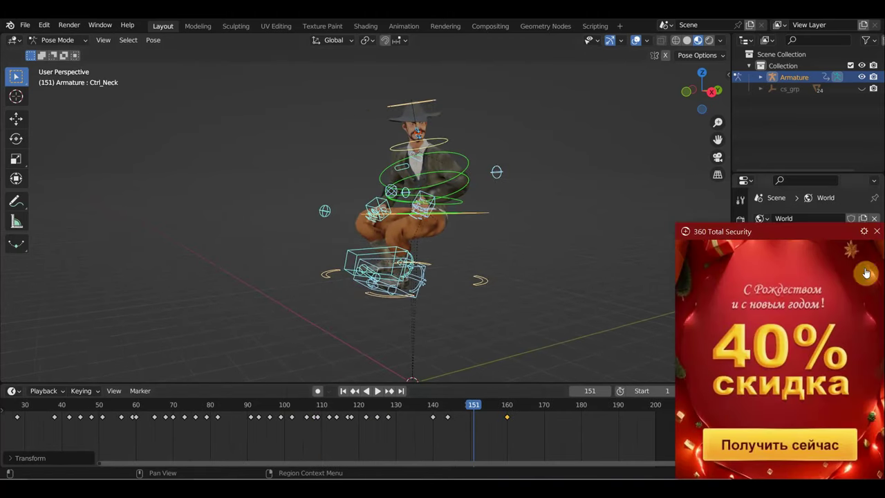
left_click(877, 233)
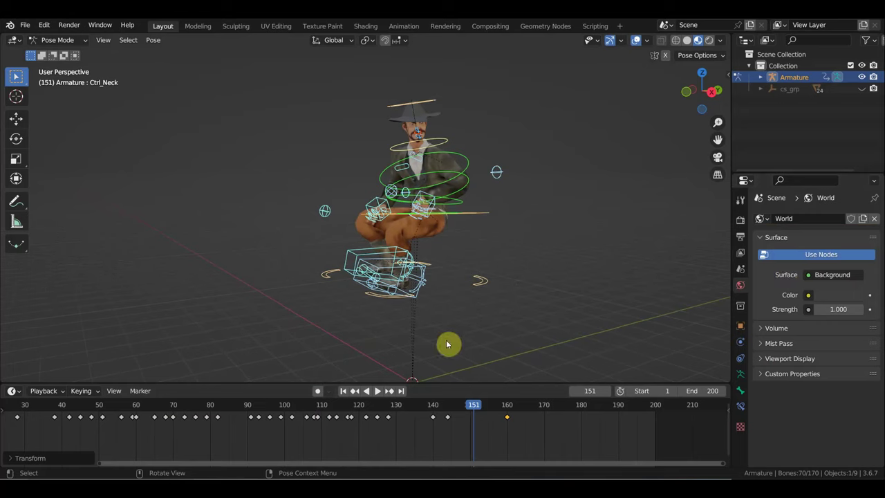
left_click(159, 404)
mouse_move(180, 404)
left_mouse_down()
mouse_move(408, 430)
mouse_move(389, 434)
mouse_move(401, 430)
mouse_move(387, 415)
left_mouse_up()
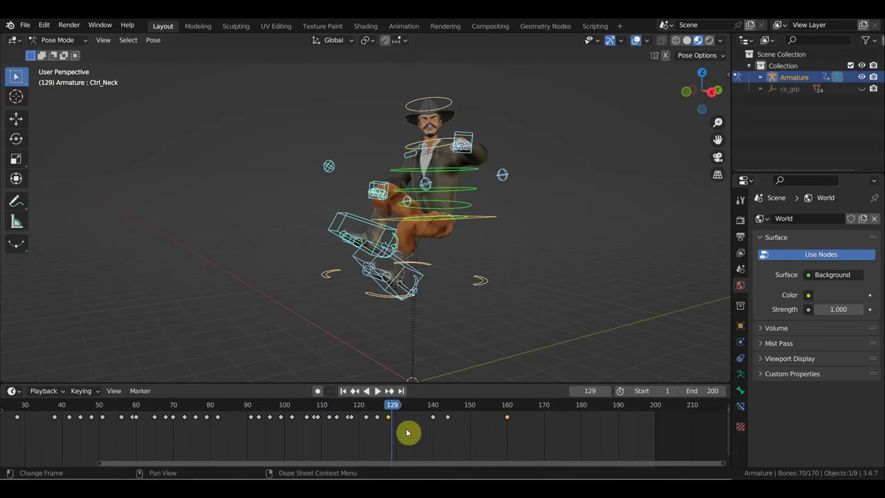
key("g")
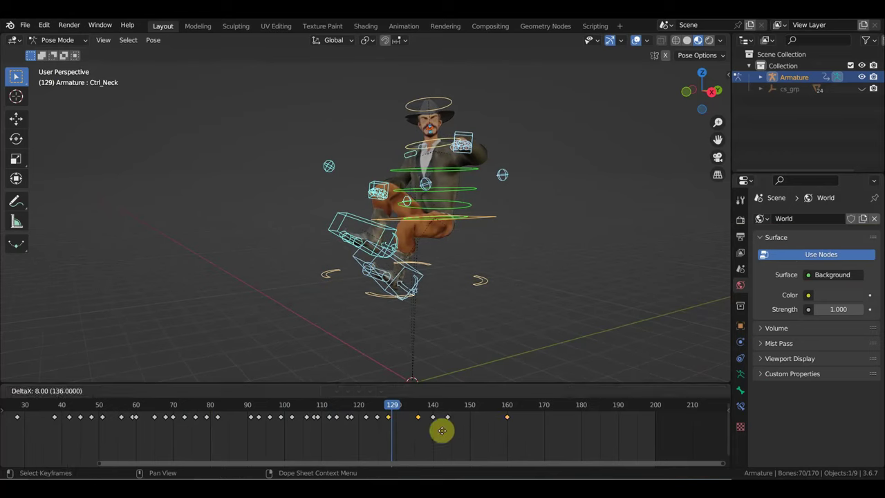
Place the copied frame-128 pose key at frame 155 and review the motion across frames 144–160.
left_click(504, 434)
scroll(470, 452, "up", 5)
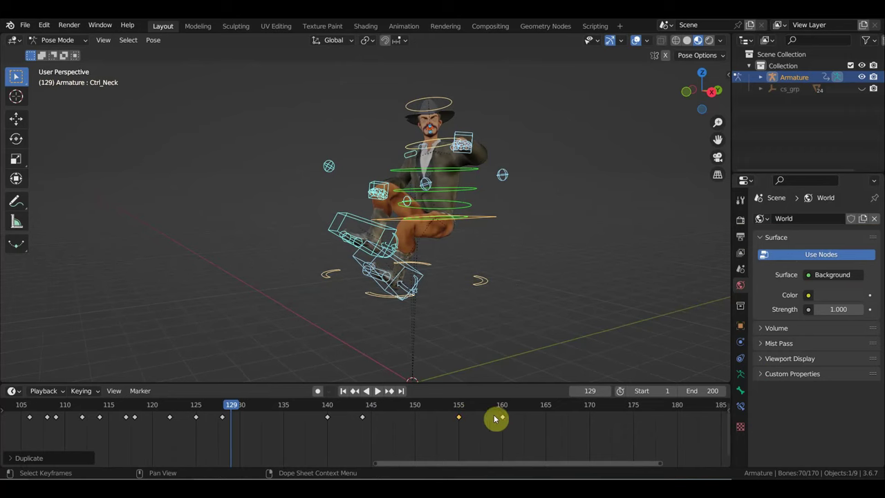
left_click(462, 410)
mouse_move(462, 410)
left_mouse_down()
mouse_move(396, 403)
mouse_move(465, 417)
mouse_move(389, 405)
mouse_move(462, 426)
left_mouse_up()
scroll(435, 310, "up", 4)
middle_click_drag(435, 310, 547, 325)
mouse_move(503, 397)
left_mouse_down()
mouse_move(420, 409)
mouse_move(203, 406)
mouse_move(369, 419)
mouse_move(399, 431)
mouse_move(266, 424)
left_mouse_up()
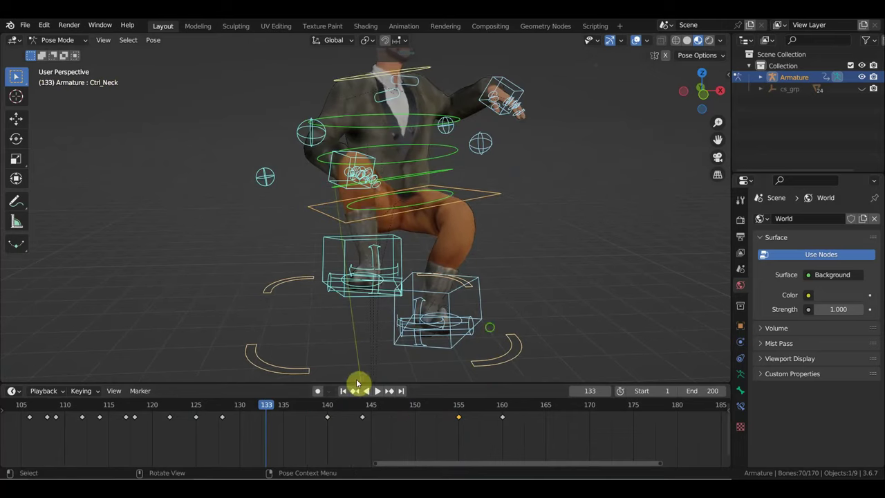
Preview frames 133–153, then move and rotate the right hand control up onto the knee.
middle_click_drag(357, 379, 358, 336)
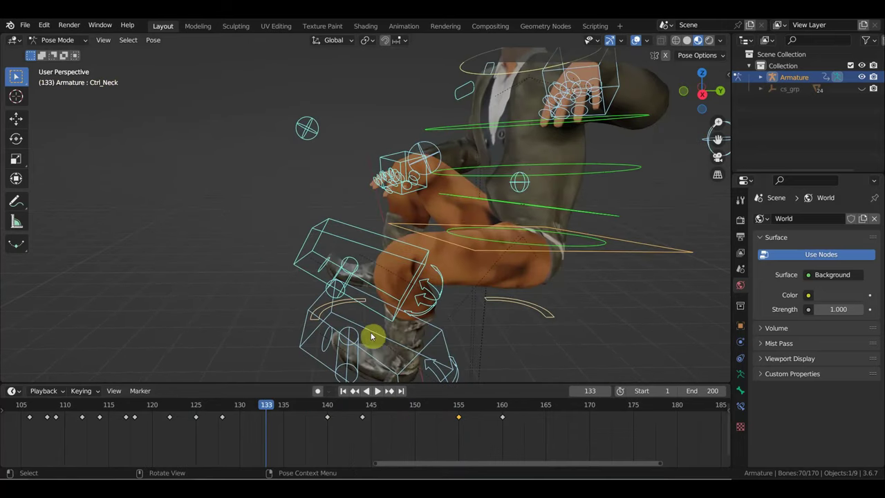
mouse_move(269, 408)
left_mouse_down()
mouse_move(456, 429)
mouse_move(381, 421)
mouse_move(406, 427)
left_mouse_up()
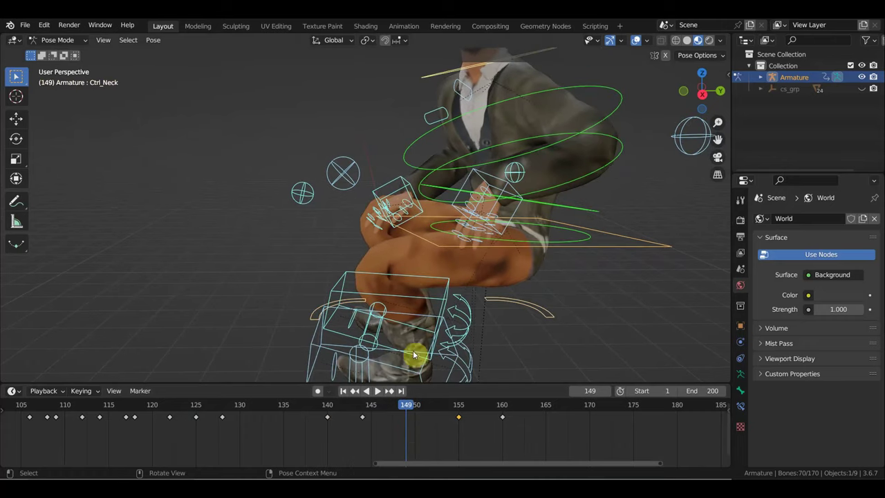
left_click(399, 196)
key("g")
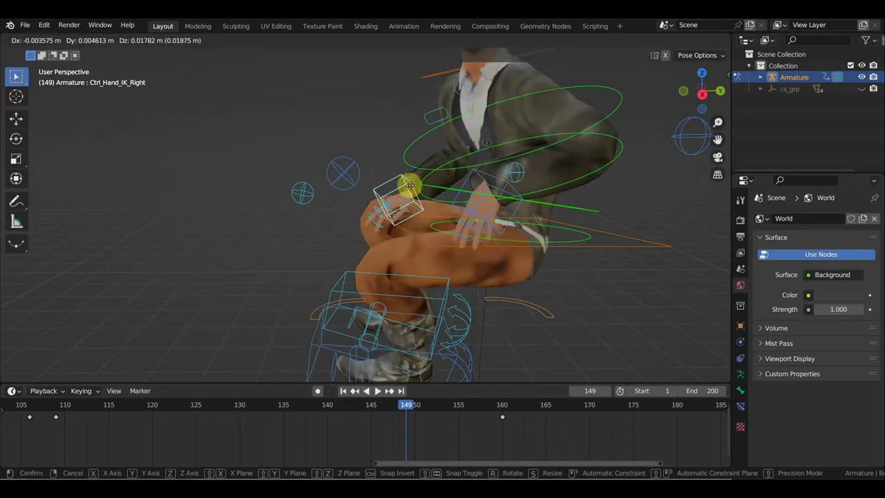
left_click(398, 192)
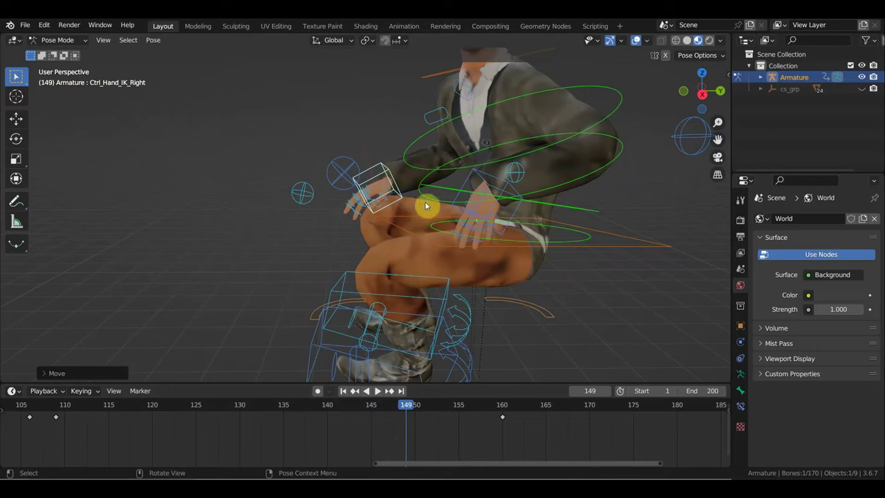
key("r")
left_click(425, 196)
scroll(342, 232, "up", 2)
scroll(342, 232, "up", 2)
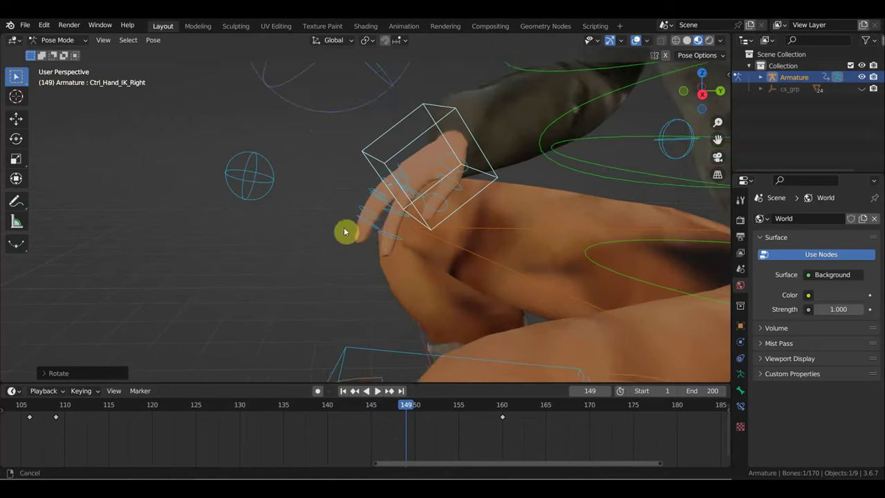
scroll(345, 231, "up", 1)
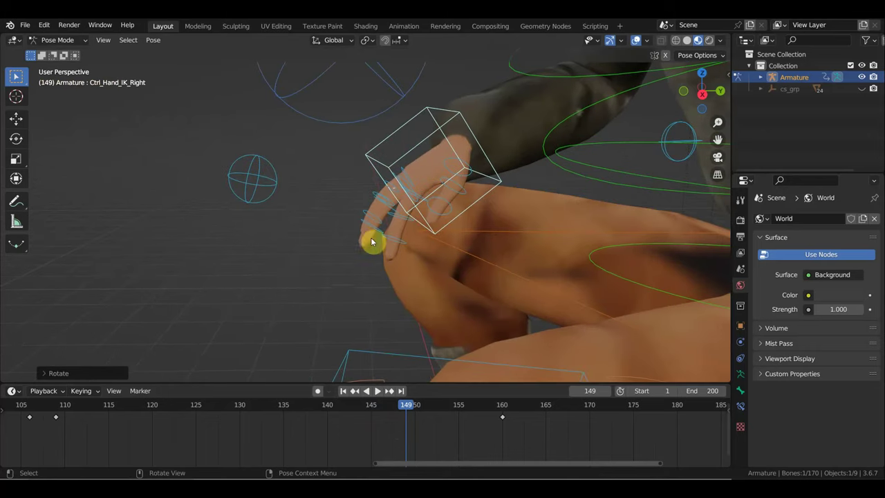
Select the right ring and middle finger controls and rotate them together.
left_click(381, 201)
mouse_move(384, 203)
middle_mouse_down()
mouse_move(428, 222)
mouse_move(385, 213)
middle_mouse_up()
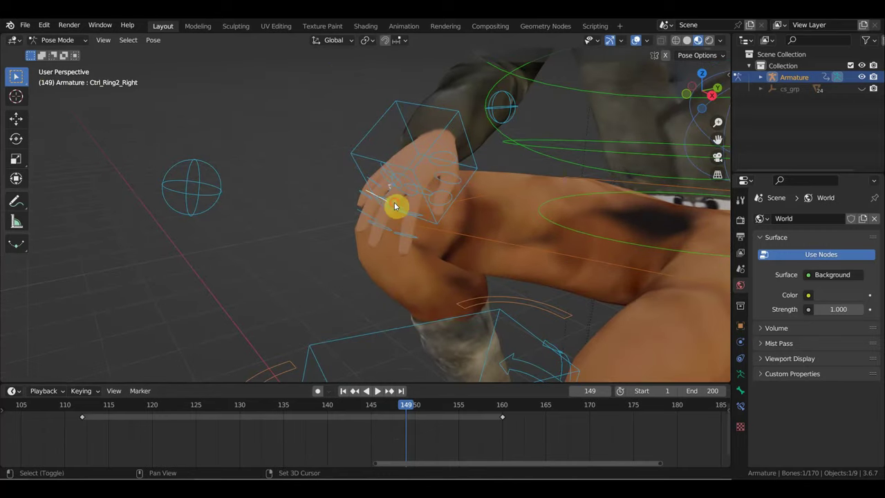
left_click(396, 206, "shift")
left_click(419, 215, "shift")
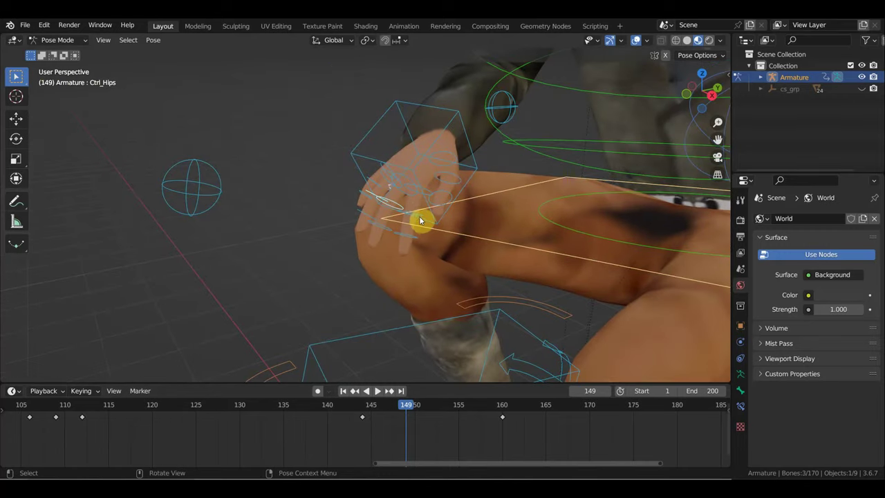
left_click(428, 232, "shift")
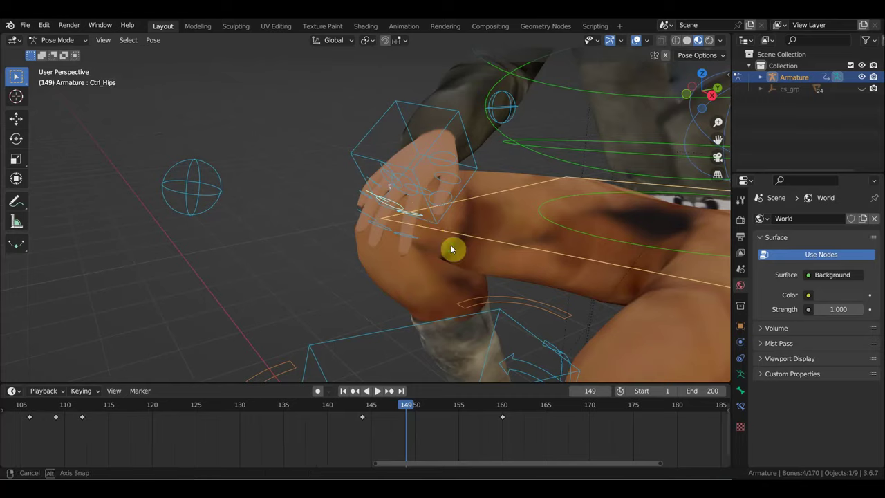
middle_click_drag(450, 251, 375, 247)
left_click(452, 283, "shift")
middle_click_drag(458, 238, 464, 240)
key("r")
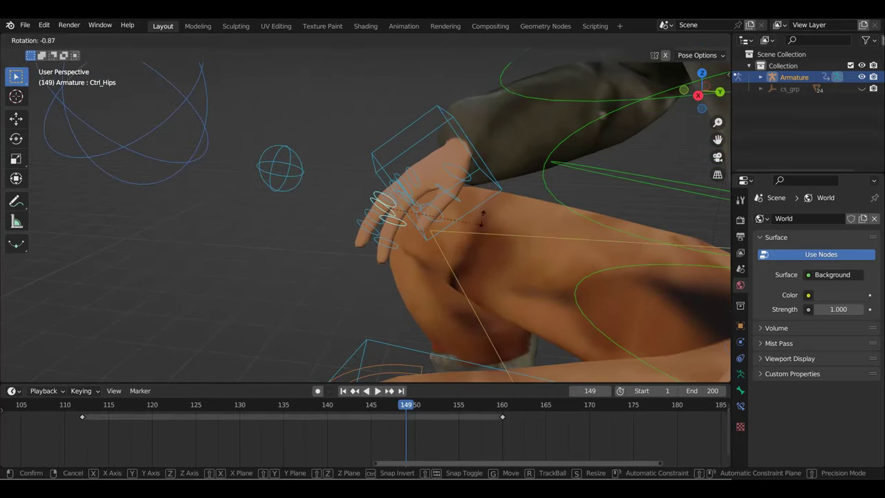
left_click(478, 196)
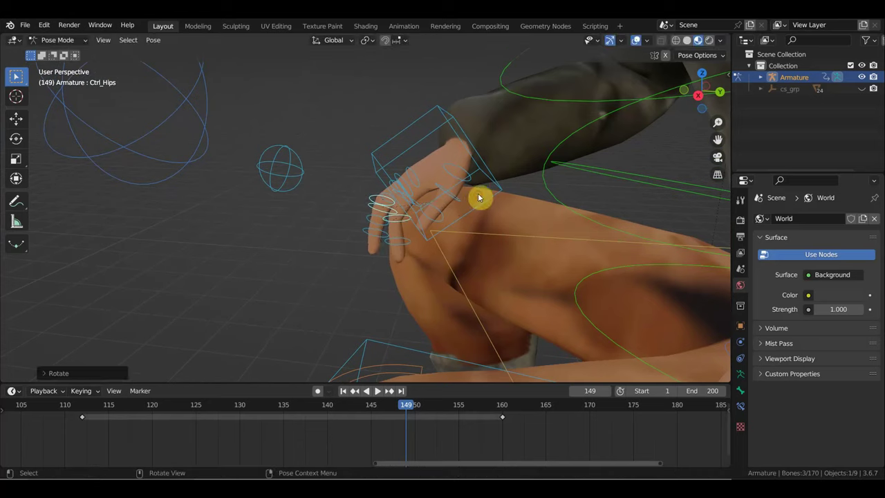
Curl the pinky tip and ring finger controls further.
left_click(387, 198)
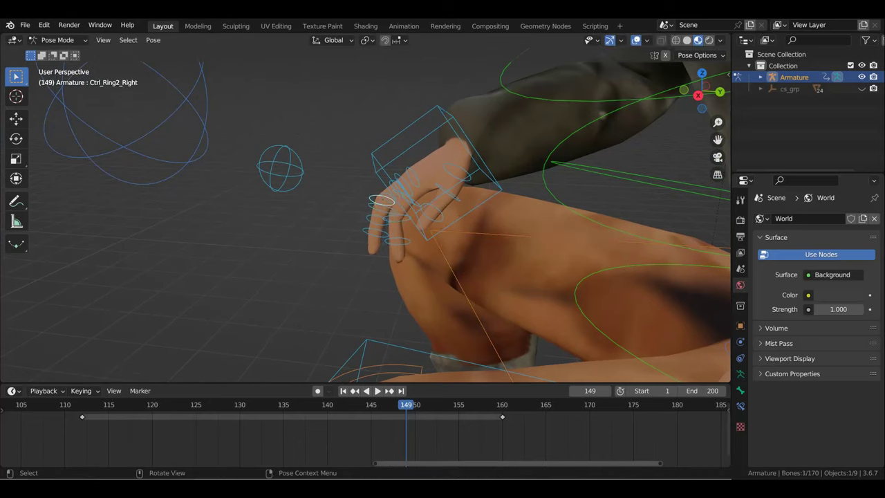
key("r")
left_click(428, 199)
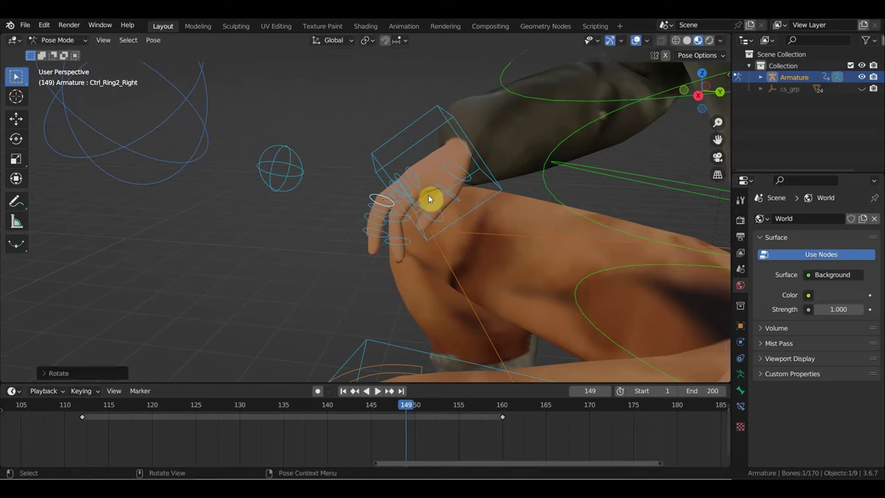
key("r")
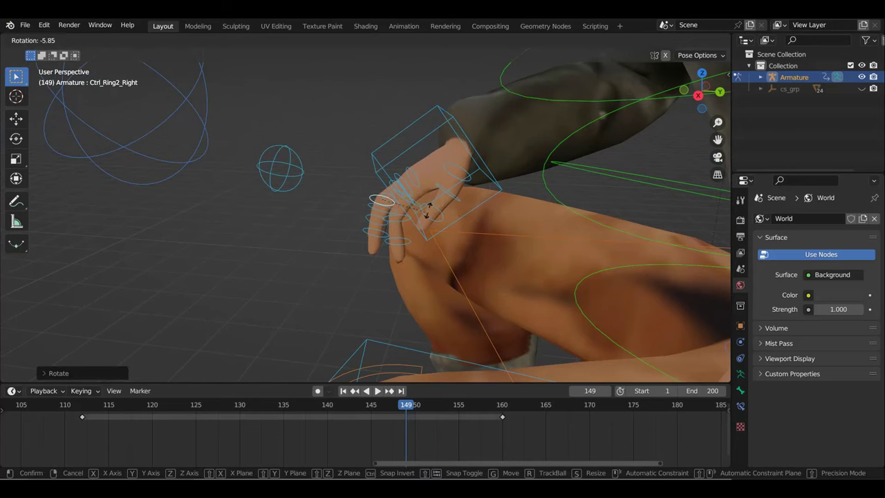
left_click(428, 200)
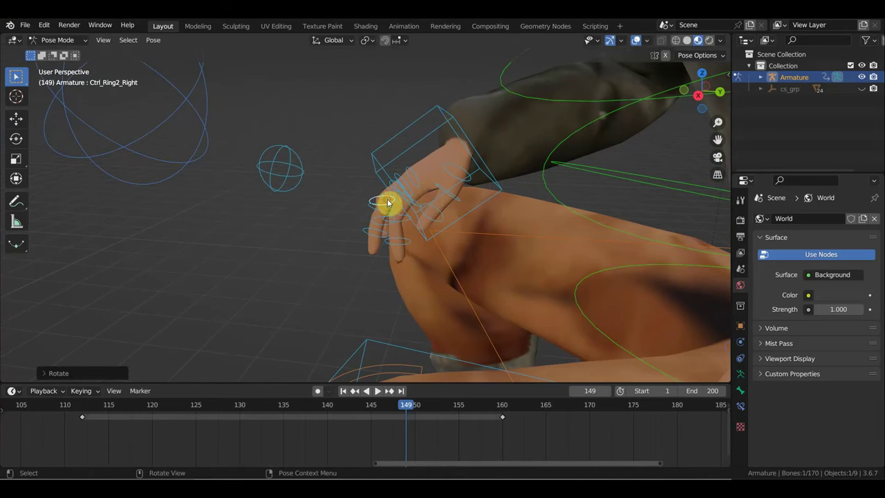
left_click(388, 202)
key("r")
left_click(417, 210)
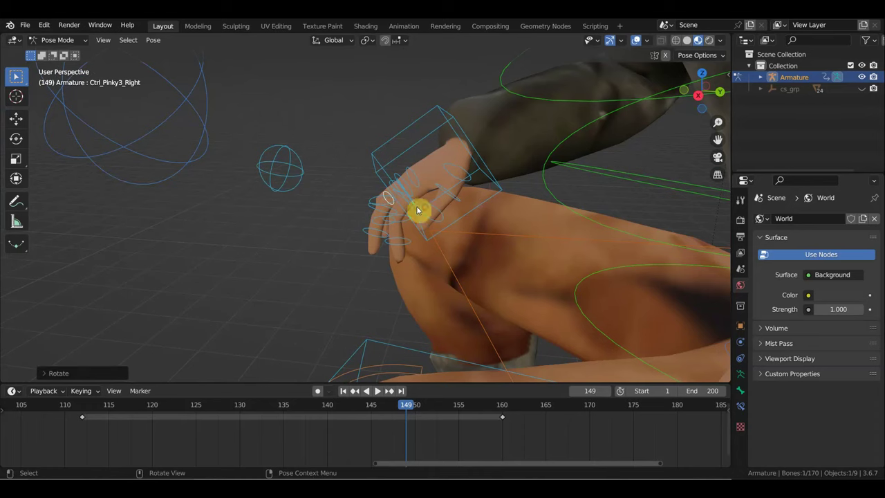
Curl the ring finger and middle finger controls.
left_click(379, 199)
key("r")
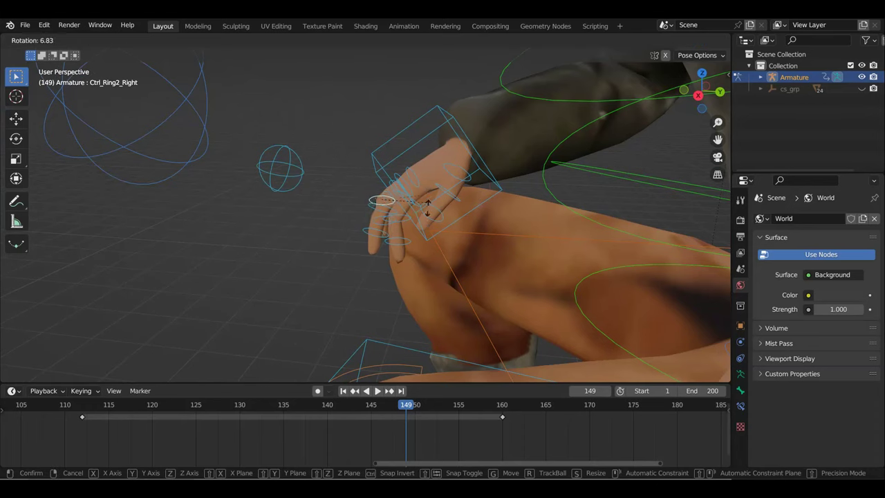
left_click(427, 207)
middle_click_drag(427, 209, 460, 233)
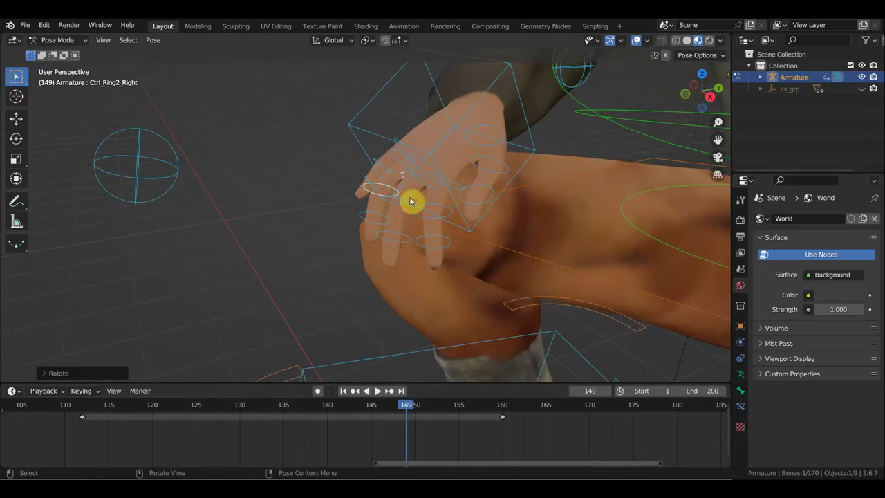
left_click(420, 204)
mouse_move(420, 205)
middle_mouse_down()
mouse_move(421, 224)
mouse_move(387, 205)
middle_mouse_up()
key("r")
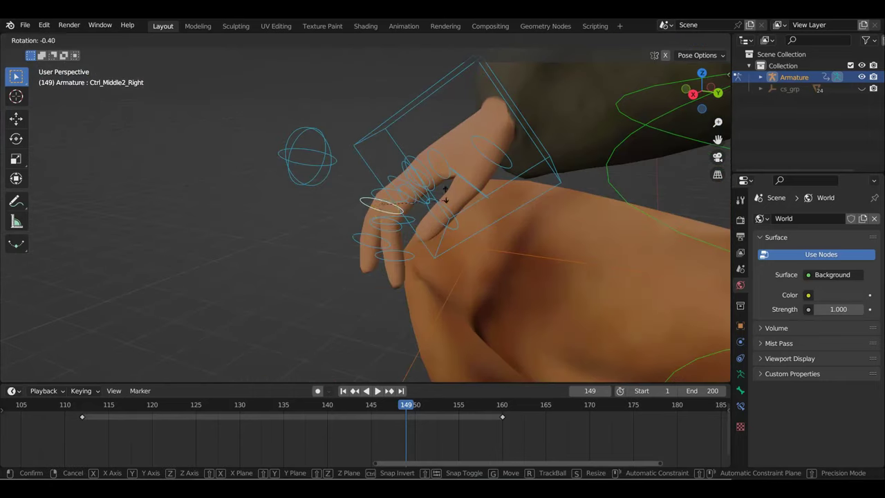
left_click(442, 175)
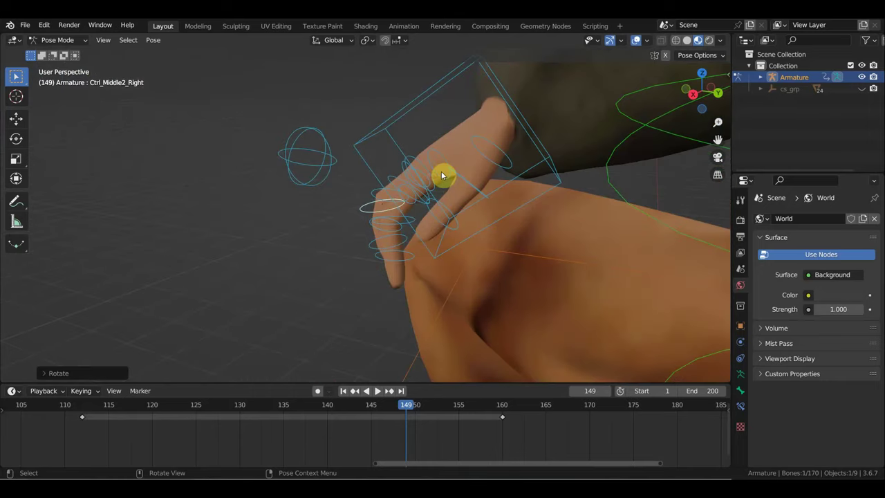
Move the right hand IK control down and to the right.
left_click(513, 178)
key("g")
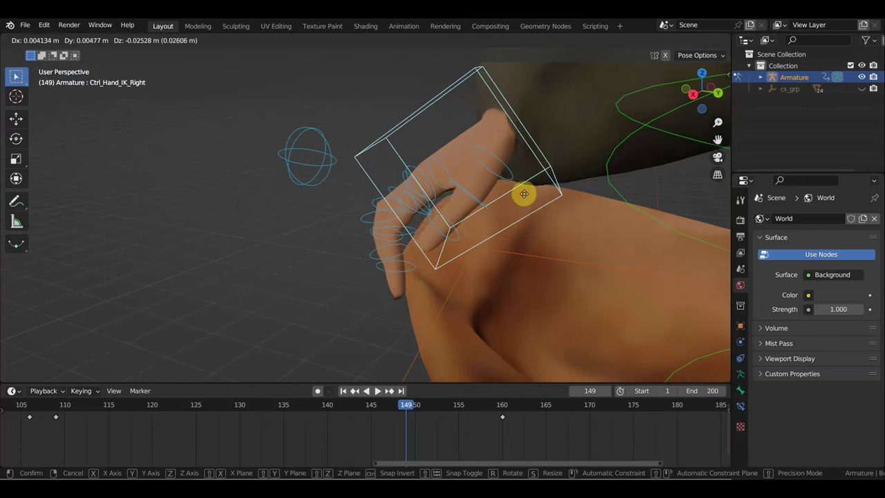
left_click(528, 200)
mouse_move(529, 200)
middle_mouse_down()
mouse_move(504, 228)
mouse_move(626, 217)
mouse_move(393, 266)
middle_mouse_up()
scroll(393, 267, "up", 5)
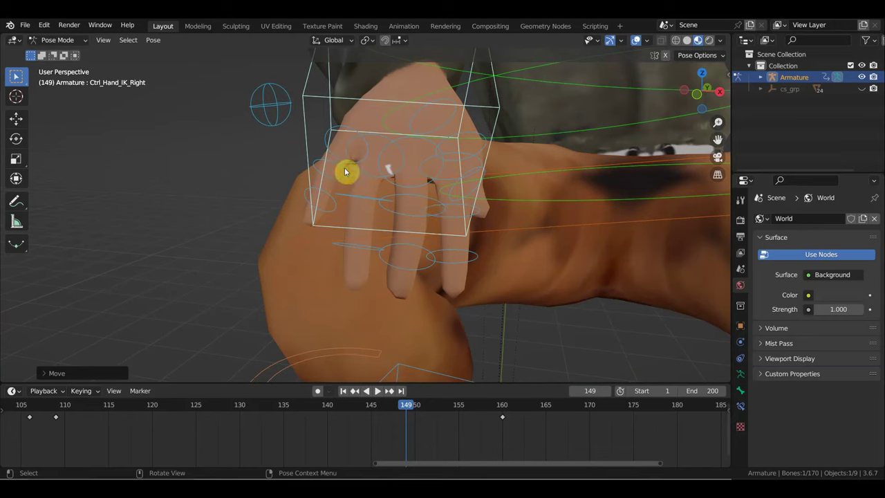
Curl the pinky at its base and rotate the index finger base.
left_click(364, 142)
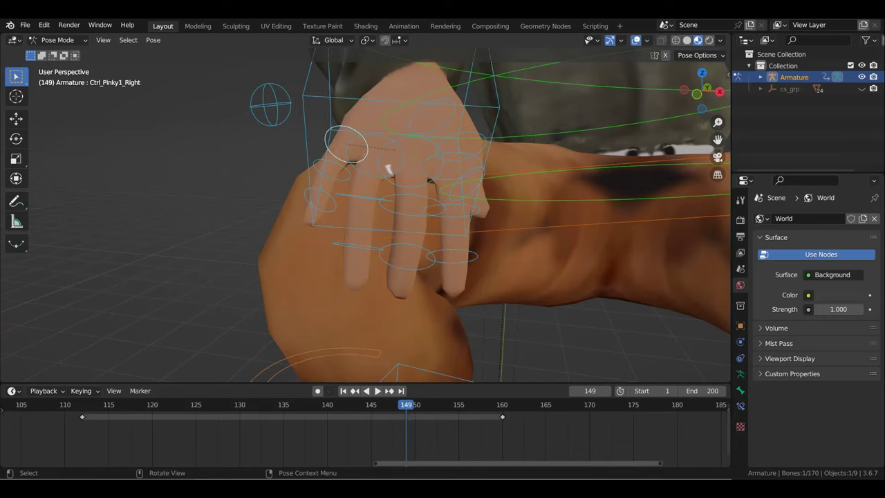
key("r")
left_click(421, 159)
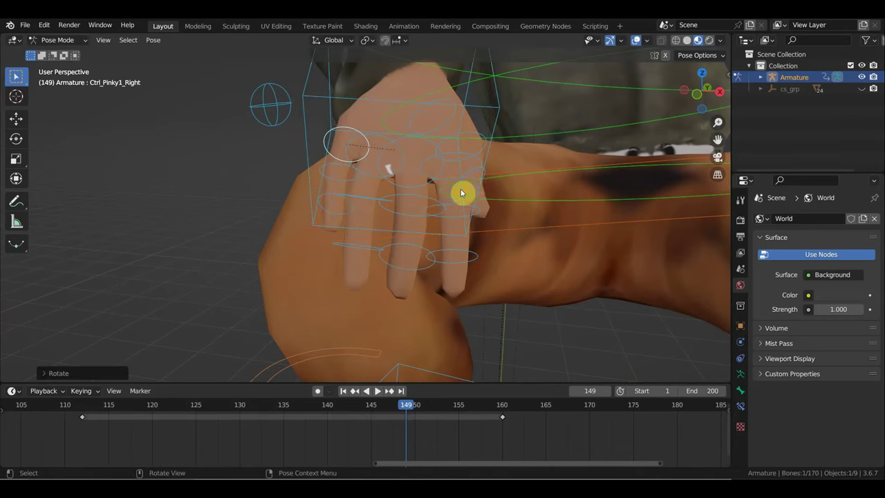
left_click(448, 157)
key("r")
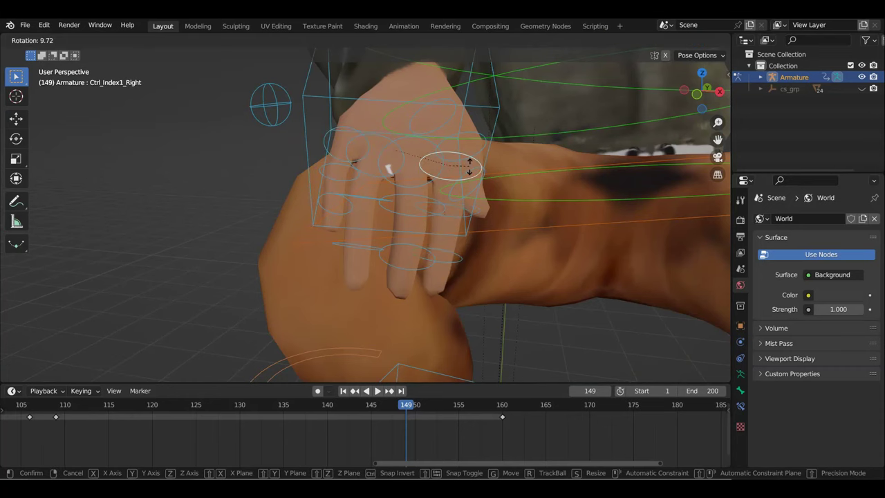
left_click(470, 168)
mouse_move(420, 170)
middle_mouse_down()
mouse_move(281, 179)
mouse_move(316, 177)
mouse_move(449, 212)
mouse_move(470, 207)
middle_mouse_up()
scroll(316, 177, "down", 3)
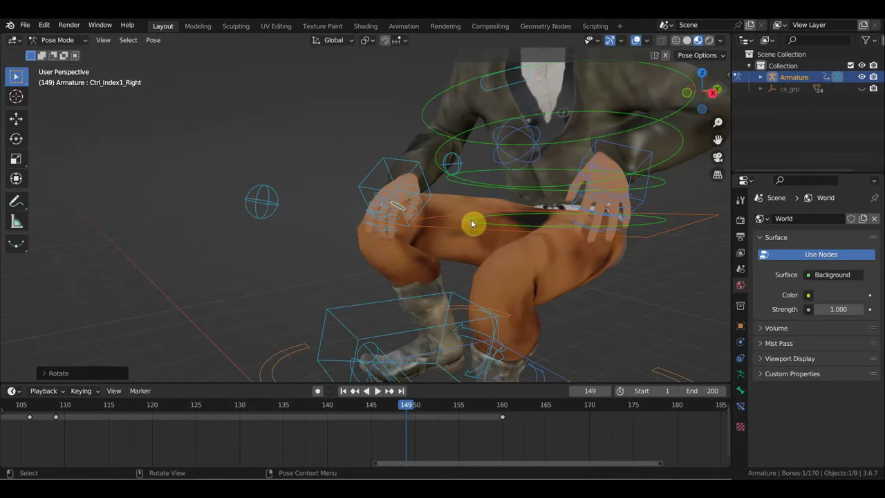
Keyframe all the right hand's controls at frame 149 and play back the pose.
left_click_drag(443, 252, 355, 175)
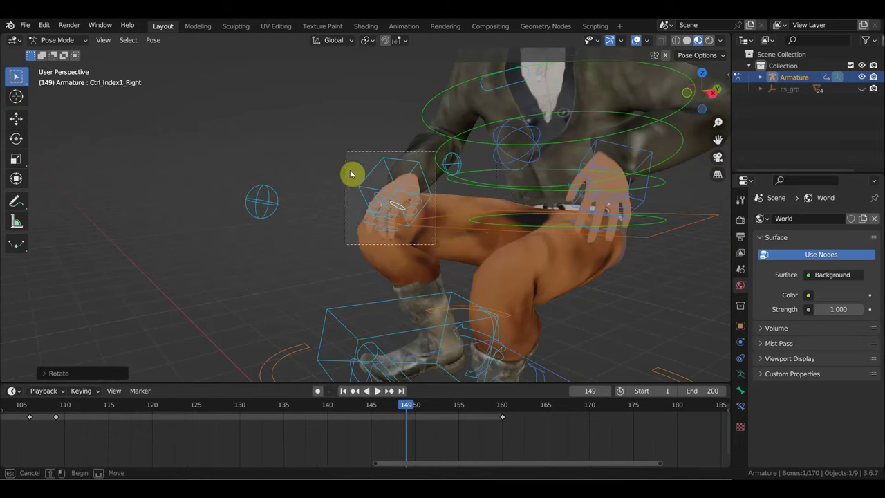
key("i")
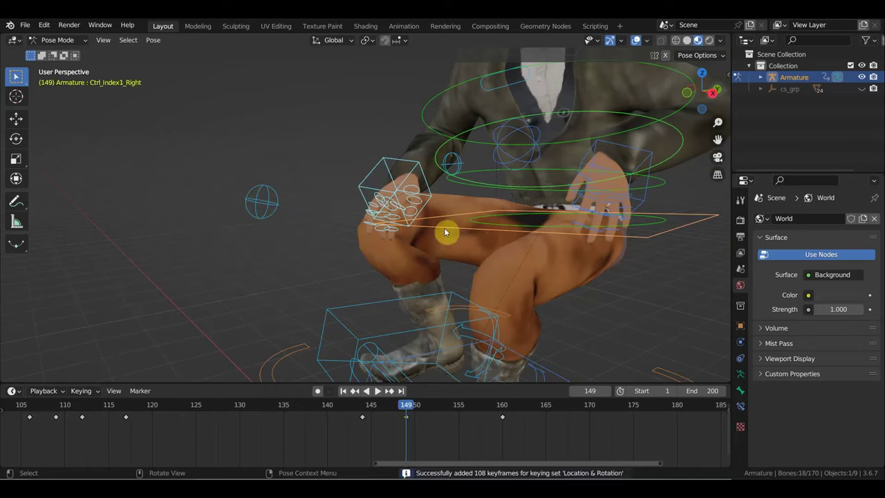
key("space")
Review the motion, then move and rotate the right hand IK control.
mouse_move(435, 409)
left_mouse_down()
mouse_move(476, 423)
mouse_move(216, 390)
mouse_move(248, 395)
left_mouse_up()
left_click(411, 138)
key("g")
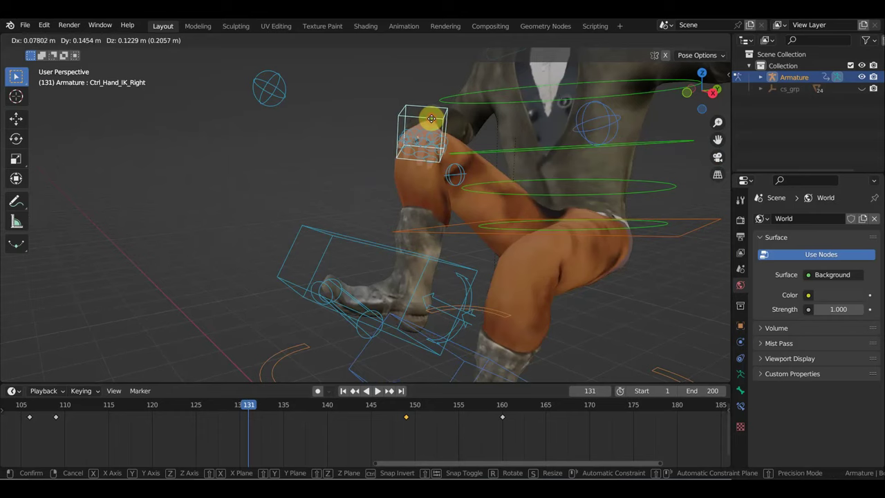
left_click(431, 119)
mouse_move(465, 146)
middle_mouse_down()
mouse_move(524, 162)
mouse_move(606, 161)
mouse_move(542, 180)
mouse_move(458, 277)
mouse_move(538, 243)
middle_mouse_up()
key("g")
left_click(577, 154)
key("r")
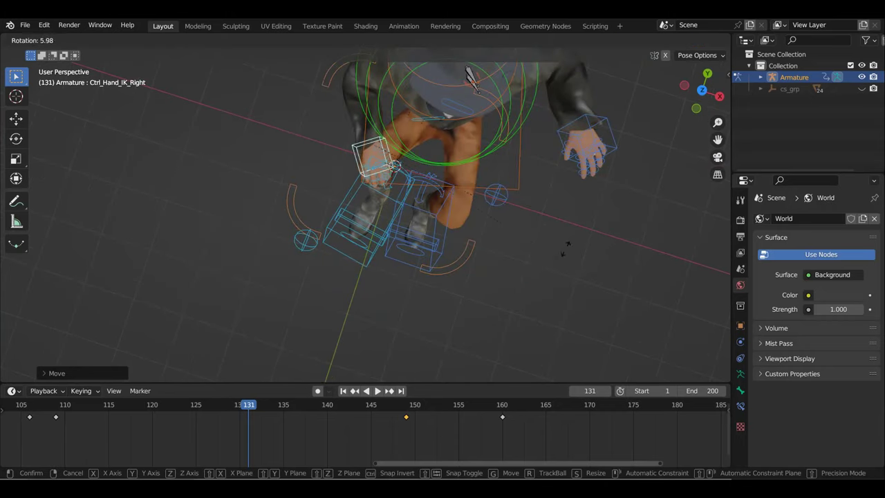
left_click(494, 287)
Fine-tune the right hand's position and rotation and keyframe it at frame 131.
key("g")
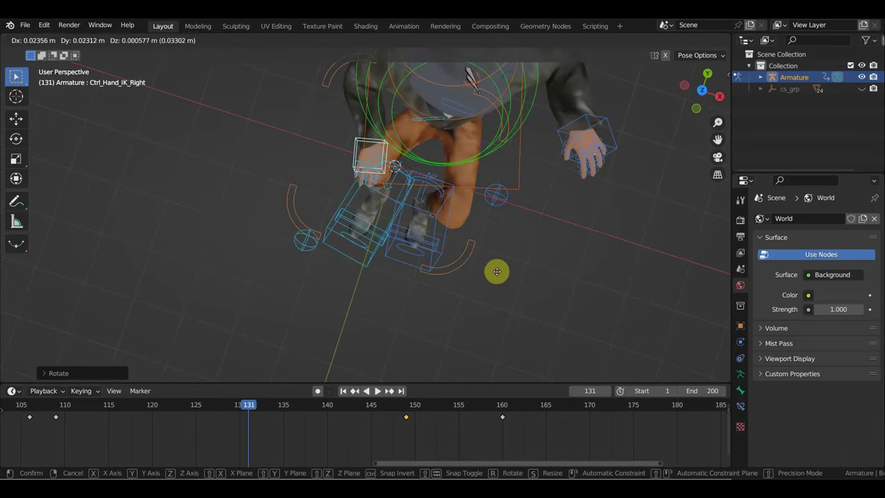
left_click(494, 270)
mouse_move(494, 270)
middle_mouse_down()
mouse_move(396, 163)
mouse_move(421, 175)
middle_mouse_up()
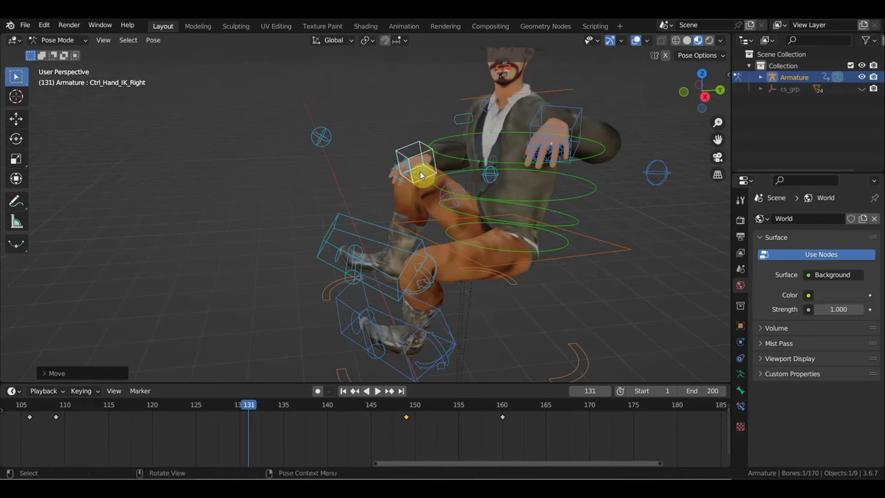
key("r")
left_click(505, 243)
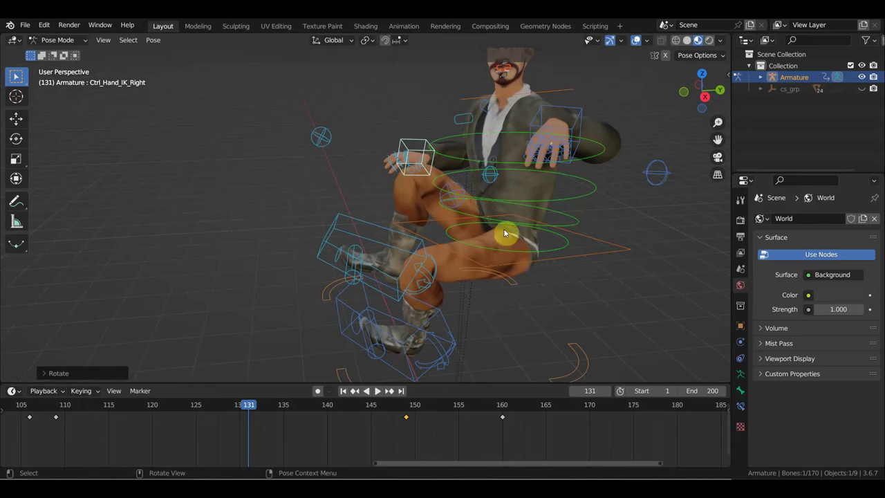
key("i")
Play and scrub the animation to check the pose around frame 149.
key("space")
mouse_move(268, 413)
left_mouse_down()
mouse_move(265, 392)
mouse_move(502, 394)
mouse_move(348, 374)
mouse_move(450, 394)
left_mouse_up()
scroll(452, 256, "down", 3)
mouse_move(452, 256)
middle_mouse_down()
mouse_move(506, 249)
mouse_move(492, 240)
mouse_move(496, 253)
middle_mouse_up()
scroll(496, 253, "up", 3)
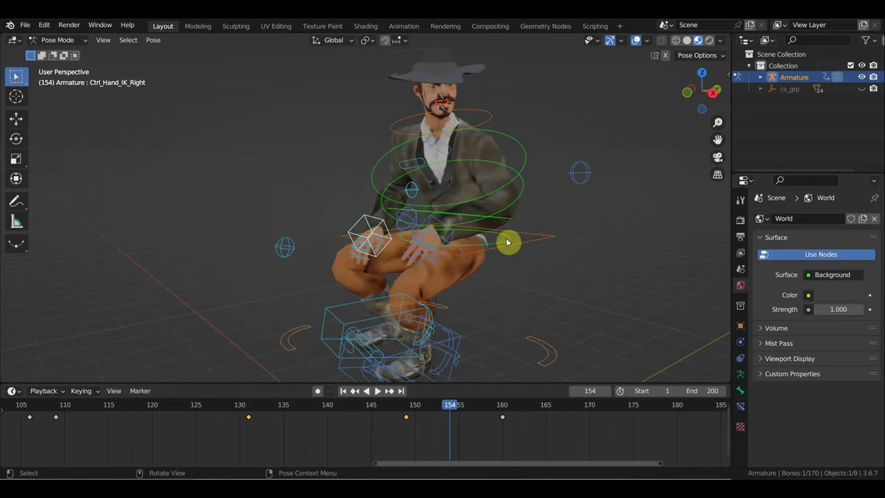
left_click_drag(448, 392, 410, 405)
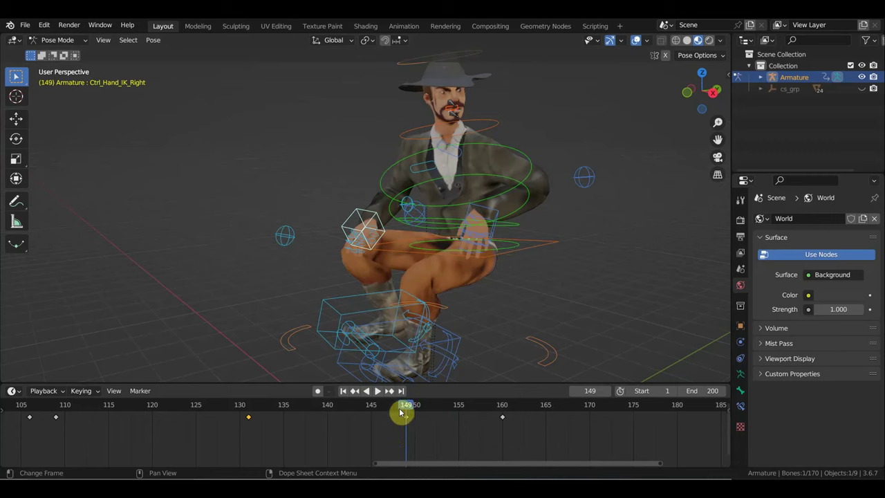
mouse_move(406, 406)
left_mouse_down()
mouse_move(450, 408)
mouse_move(322, 402)
mouse_move(508, 419)
mouse_move(331, 403)
mouse_move(484, 421)
mouse_move(421, 413)
mouse_move(397, 396)
mouse_move(484, 413)
mouse_move(365, 391)
mouse_move(184, 340)
mouse_move(118, 344)
mouse_move(376, 389)
mouse_move(474, 389)
mouse_move(515, 401)
mouse_move(346, 389)
mouse_move(242, 369)
mouse_move(563, 403)
mouse_move(458, 403)
left_mouse_up()
Rotate the Ctrl_Head.001 jaw control and keyframe it at frame 155.
mouse_move(509, 259)
middle_mouse_down()
mouse_move(494, 240)
mouse_move(599, 245)
mouse_move(569, 225)
mouse_move(565, 200)
mouse_move(550, 275)
middle_mouse_up()
scroll(551, 275, "up", 3)
middle_click_drag(509, 245, 463, 246)
mouse_move(418, 166)
middle_mouse_down()
mouse_move(420, 159)
mouse_move(432, 165)
middle_mouse_up()
left_click(432, 164)
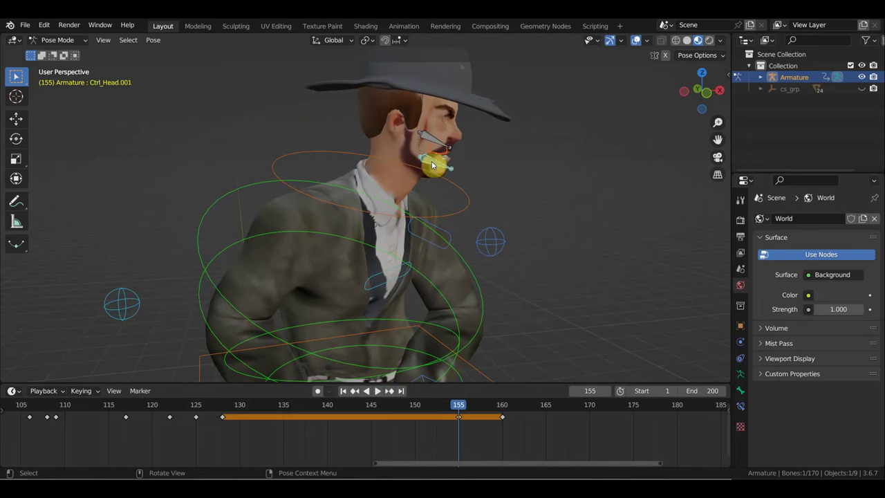
key("r")
left_click(479, 193)
key("r")
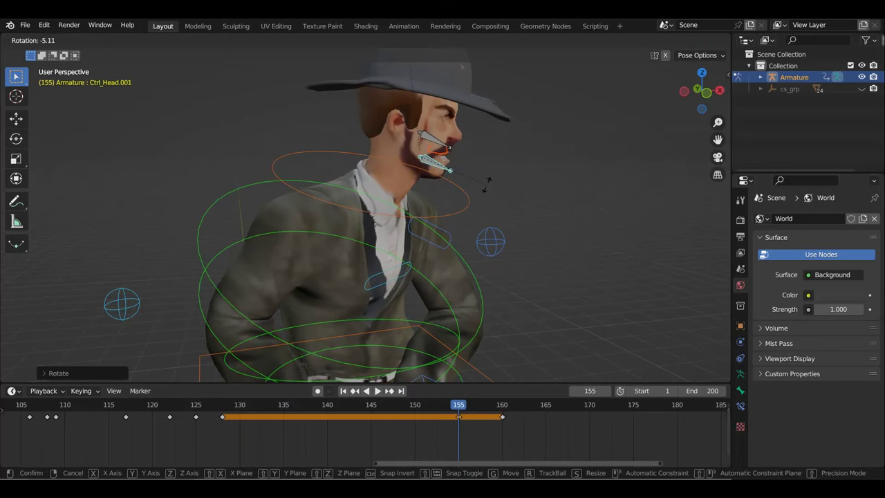
left_click(491, 184)
key("i")
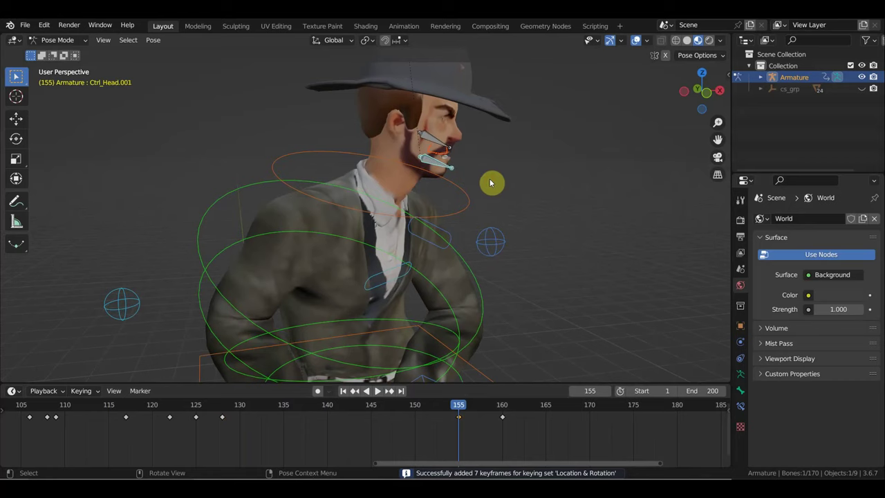
Rotate the jaw at frame 157 and keyframe it.
left_click(476, 411)
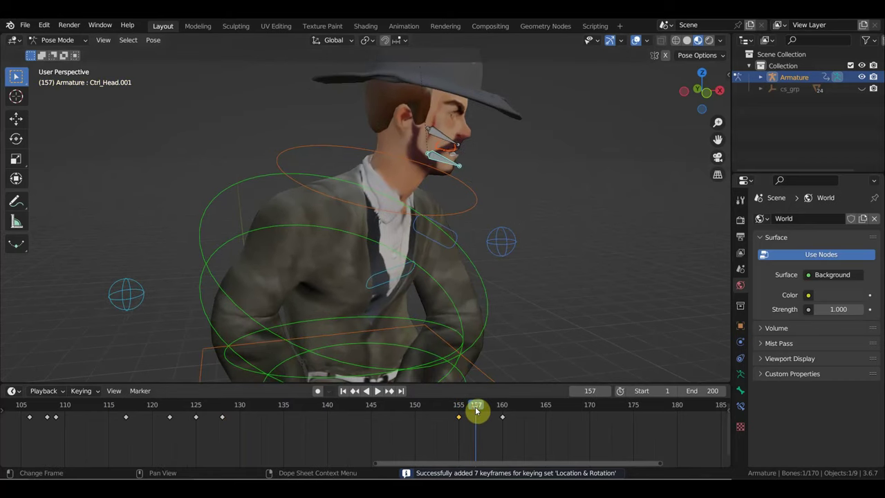
key("r")
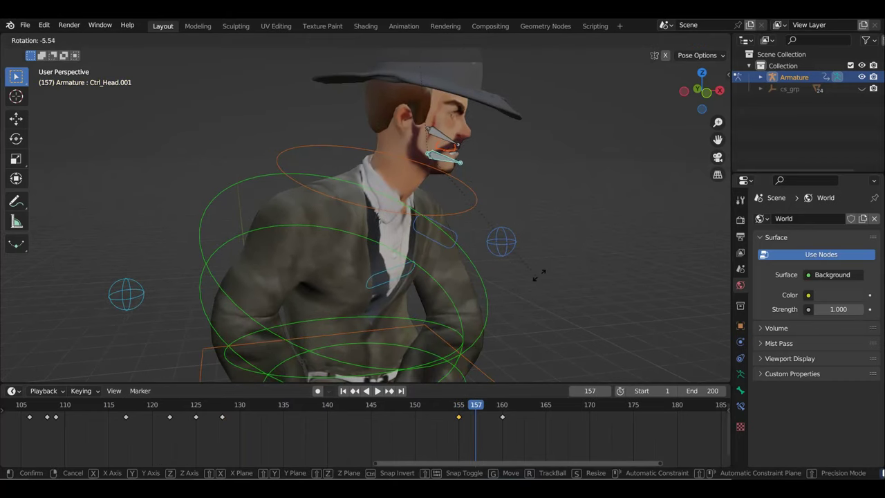
left_click(540, 267)
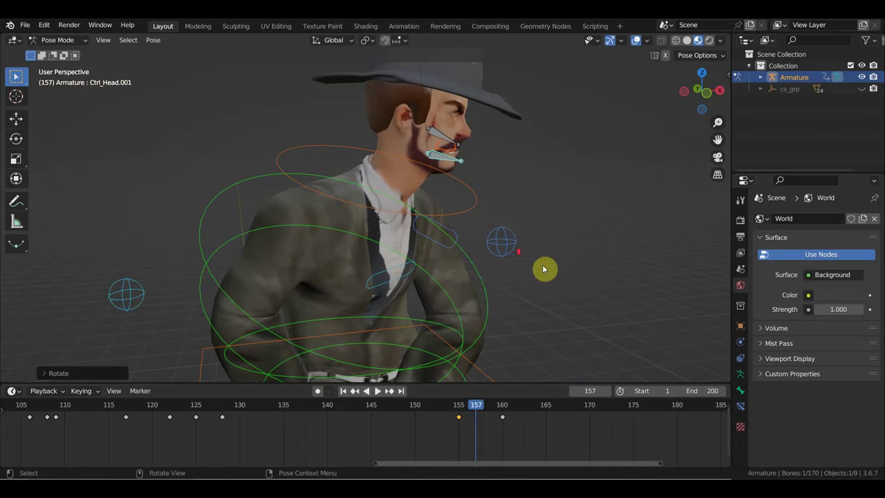
middle_click_drag(541, 267, 517, 248)
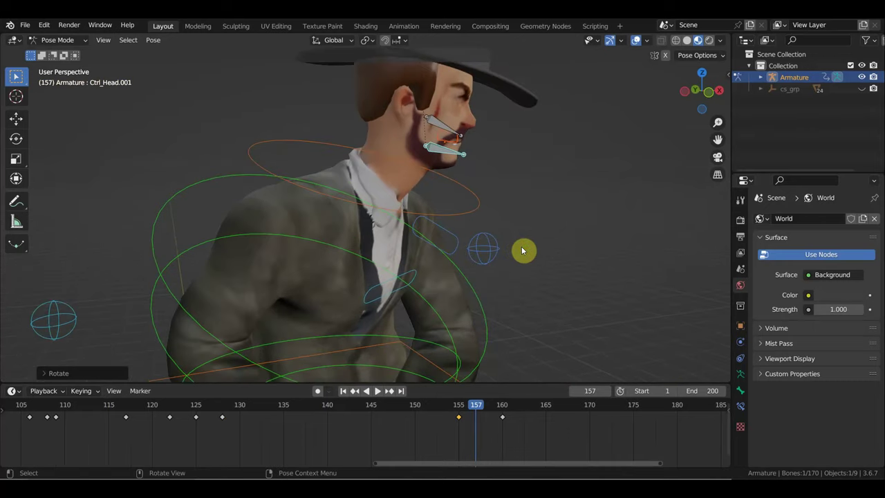
key("i")
Move the frame-155 jaw keyframe to frame 154.
mouse_move(477, 414)
left_mouse_down()
mouse_move(458, 411)
mouse_move(476, 412)
left_mouse_up()
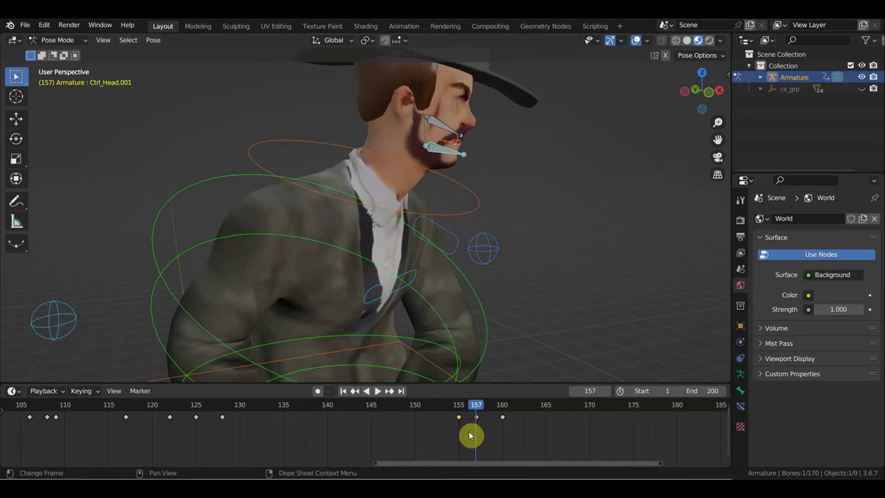
key("g")
left_click(439, 435)
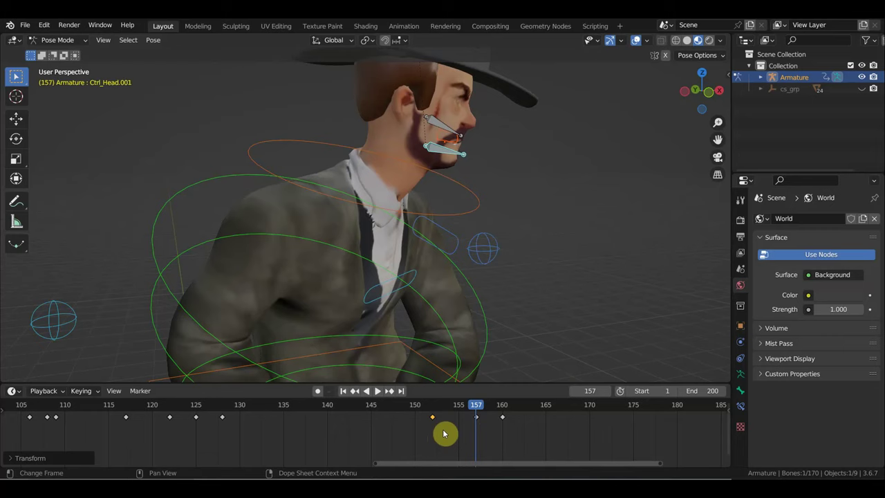
Review frames 147–157, then rotate and keyframe the jaw at frame 146.
left_click_drag(474, 409, 382, 405)
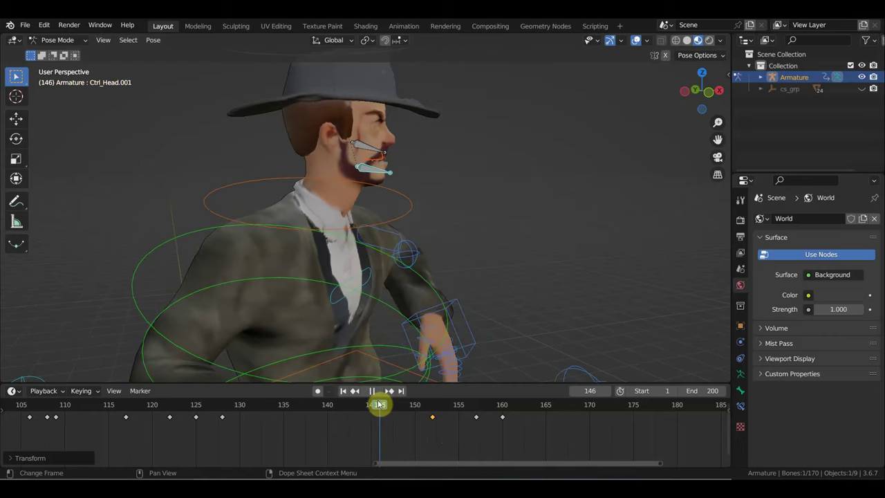
left_click(434, 408)
middle_click_drag(467, 278, 403, 288)
mouse_move(436, 411)
left_mouse_down()
mouse_move(474, 415)
mouse_move(380, 407)
left_mouse_up()
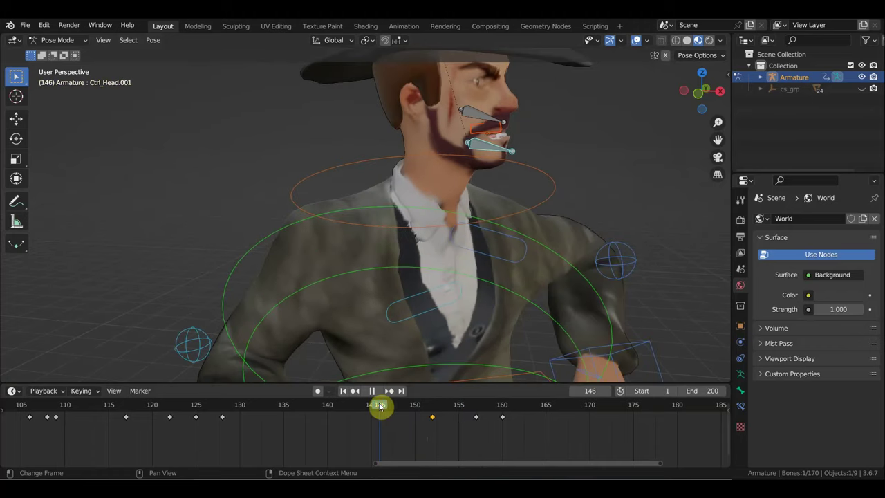
middle_click_drag(442, 366, 493, 357)
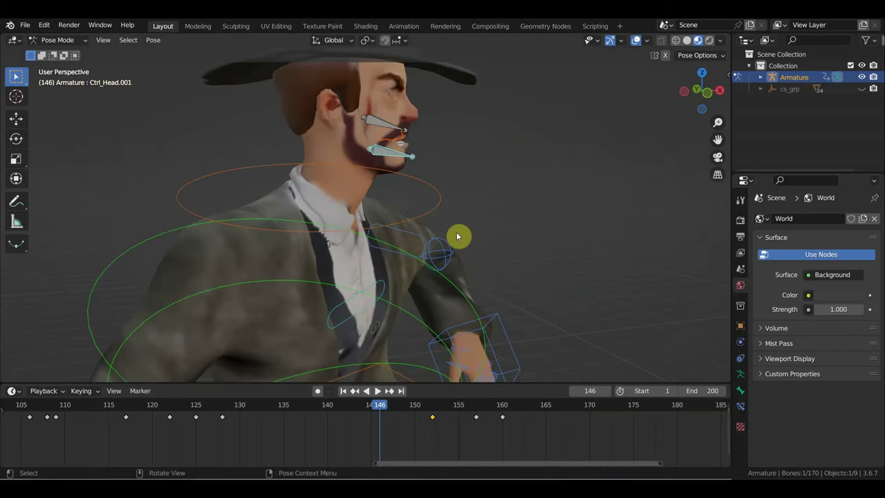
key("r")
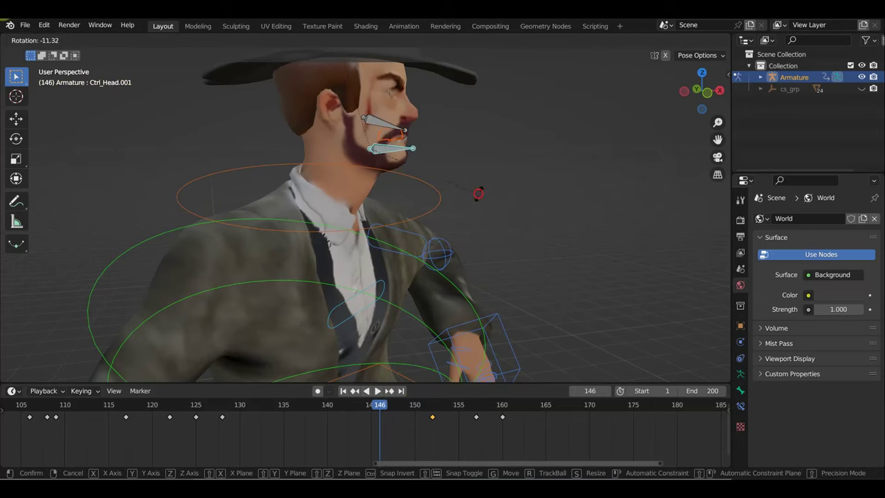
left_click(479, 193)
key("i")
Rotate and keyframe the jaw at frame 137.
left_click(390, 392)
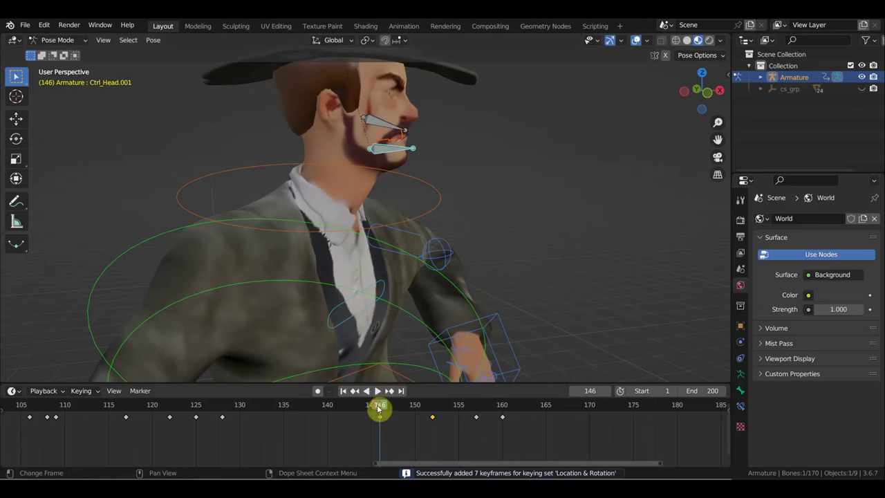
left_click_drag(380, 408, 305, 408)
key("space")
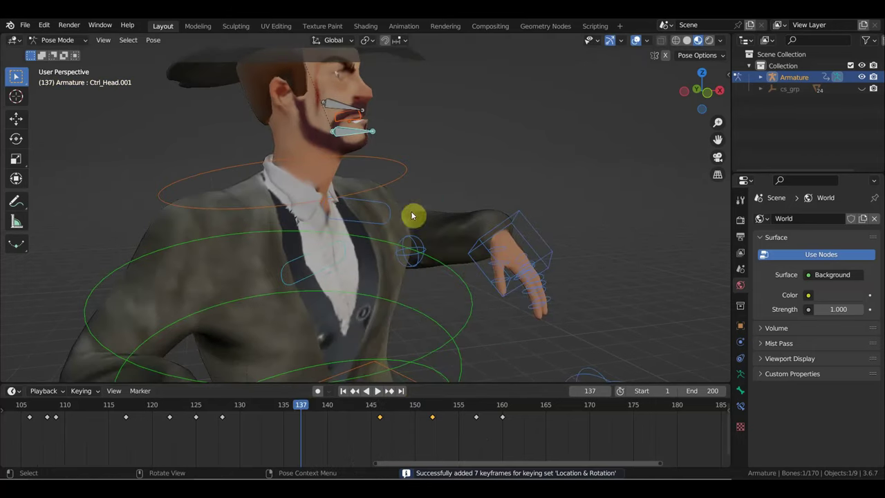
middle_click_drag(412, 214, 417, 202)
key("r")
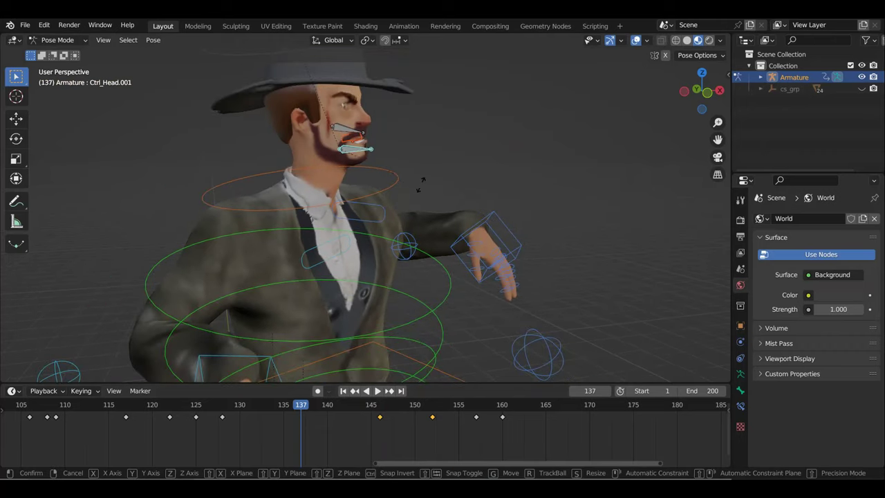
left_click(417, 200)
key("i")
Rotate and keyframe the jaw at frame 132, then scrub back to frame 115.
left_click(262, 413)
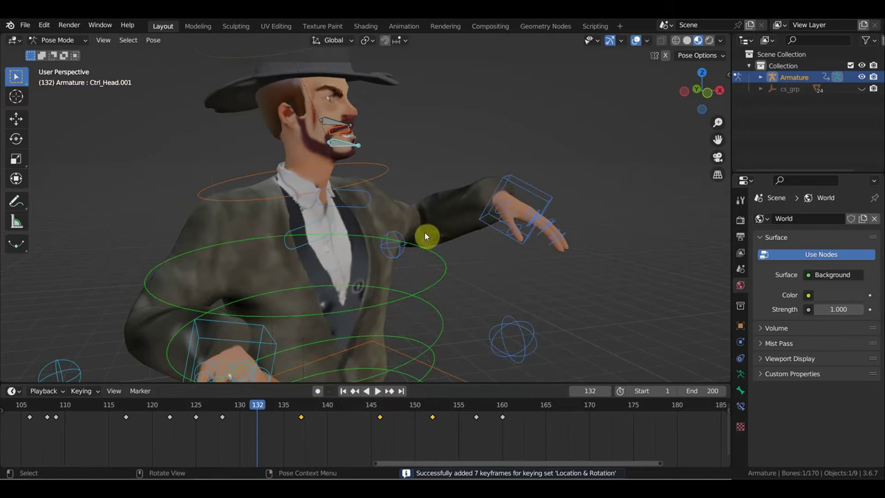
key("r")
left_click(427, 200)
key("i")
mouse_move(426, 200)
middle_mouse_down()
mouse_move(400, 271)
mouse_move(367, 272)
mouse_move(458, 237)
mouse_move(447, 185)
middle_mouse_up()
mouse_move(276, 407)
left_mouse_down()
mouse_move(116, 400)
mouse_move(32, 385)
mouse_move(540, 430)
mouse_move(474, 417)
mouse_move(295, 416)
mouse_move(436, 419)
mouse_move(408, 418)
left_mouse_up()
Rotate and move the right shoulder control, then keyframe it at frame 149.
middle_click_drag(395, 197, 426, 184)
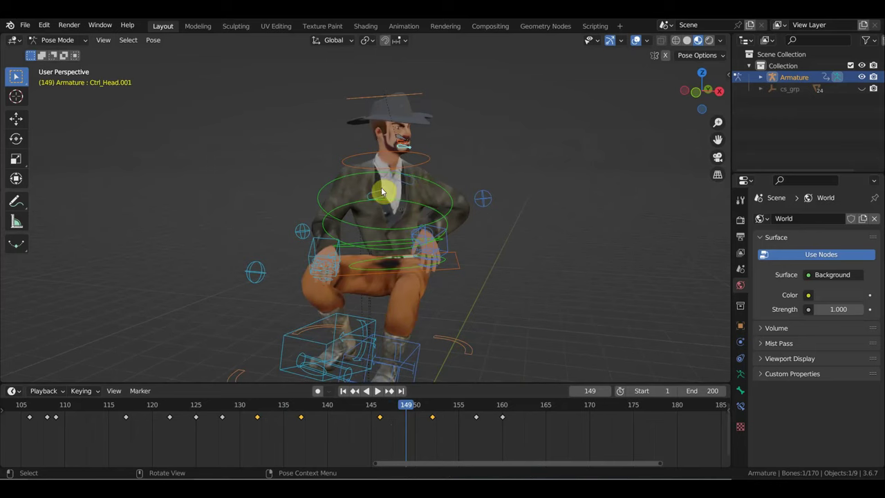
key("r")
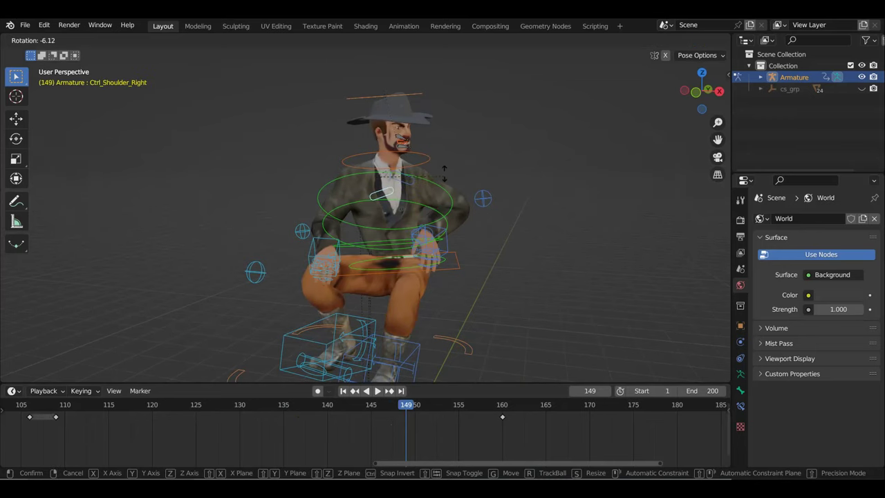
left_click(442, 168)
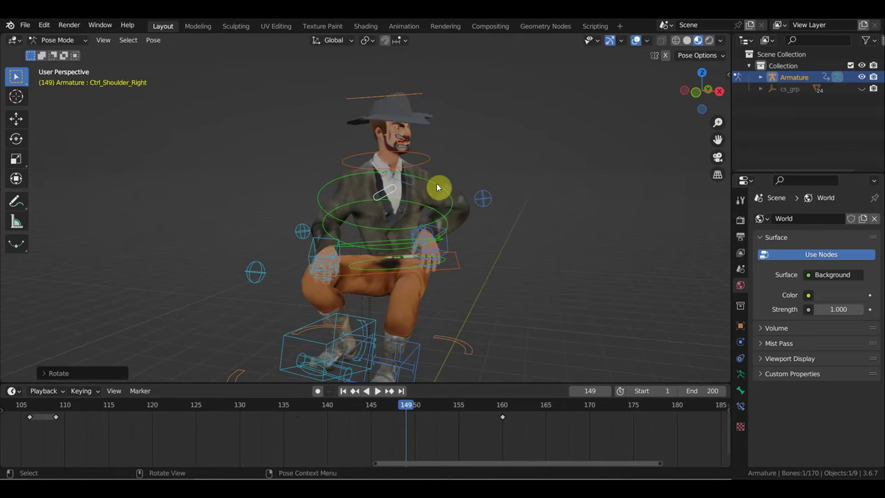
key("g")
left_click(428, 178)
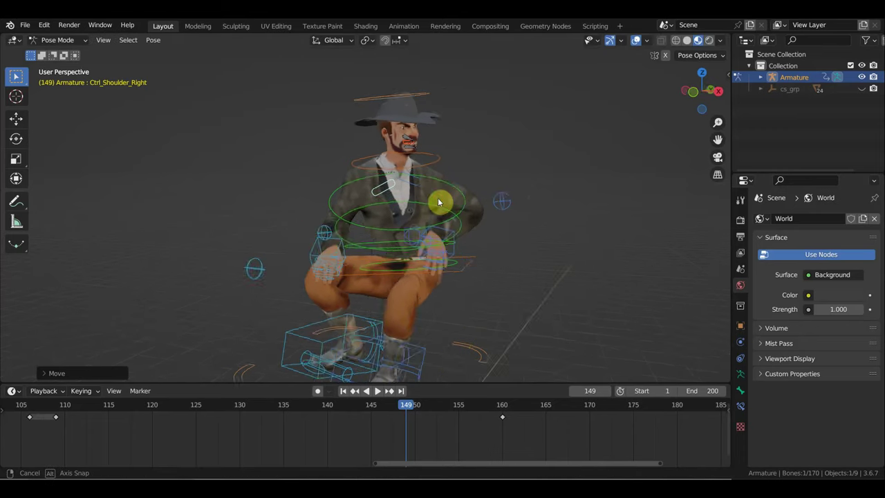
middle_click_drag(438, 201, 390, 201)
key("i")
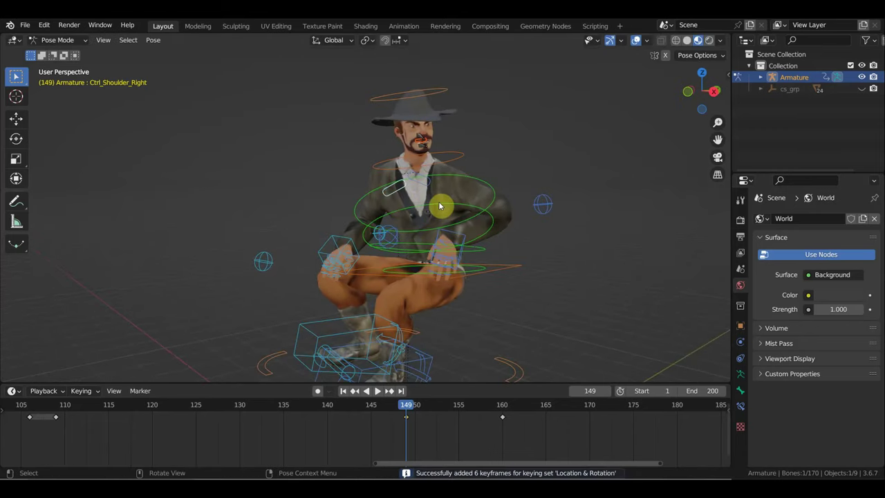
Play and scrub through the animation to review the motion.
key("space")
mouse_move(454, 413)
left_mouse_down()
mouse_move(555, 429)
mouse_move(113, 417)
left_mouse_up()
key("Escape")
scroll(123, 407, "down", 5)
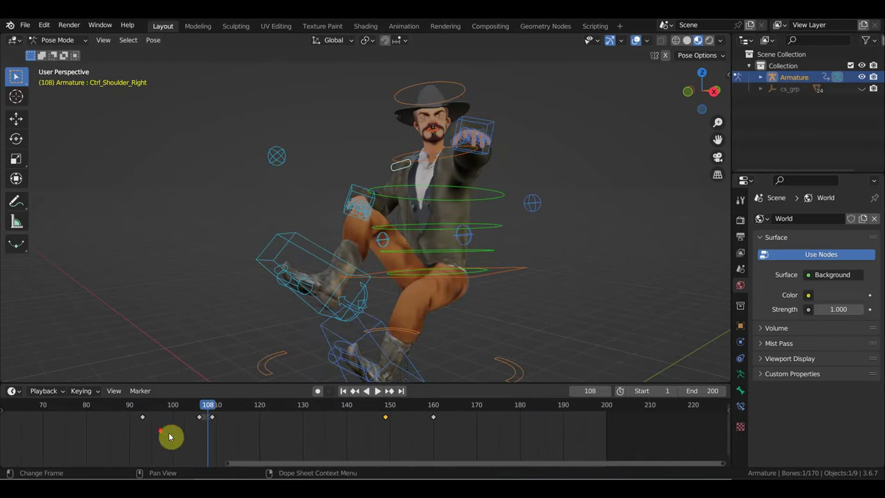
mouse_move(224, 421)
middle_mouse_down()
mouse_move(253, 431)
mouse_move(430, 401)
mouse_move(388, 382)
middle_mouse_up()
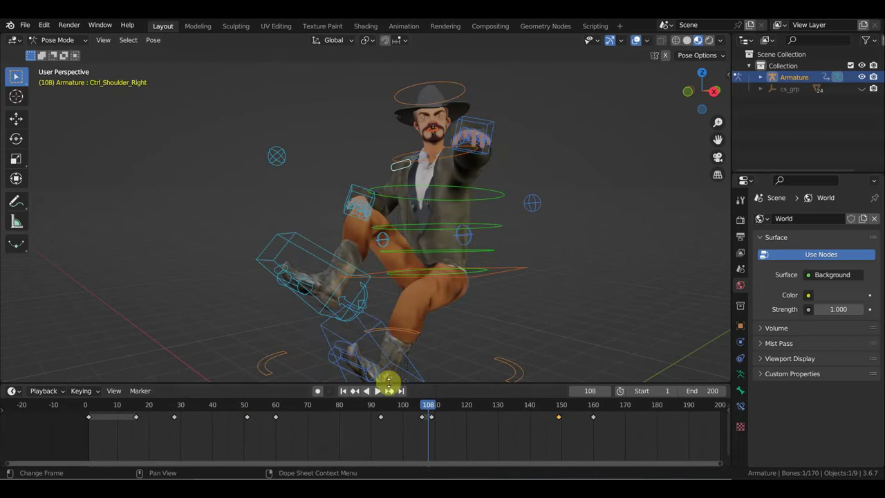
key("space")
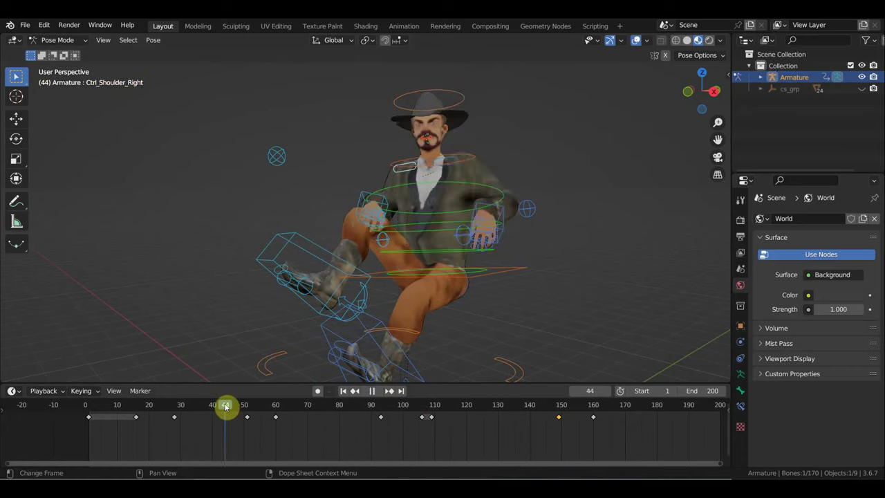
left_click(125, 404)
left_click_drag(124, 404, 541, 439)
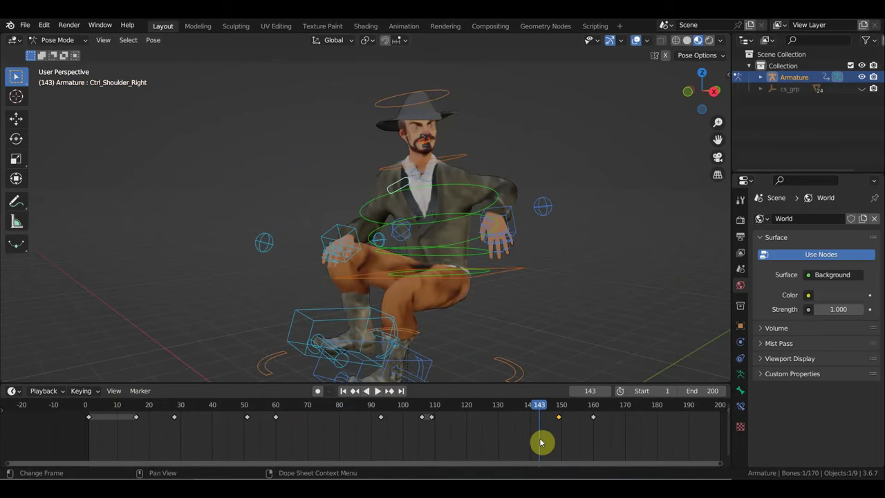
scroll(553, 435, "down", 1)
scroll(566, 434, "down", 1)
scroll(543, 440, "down", 1)
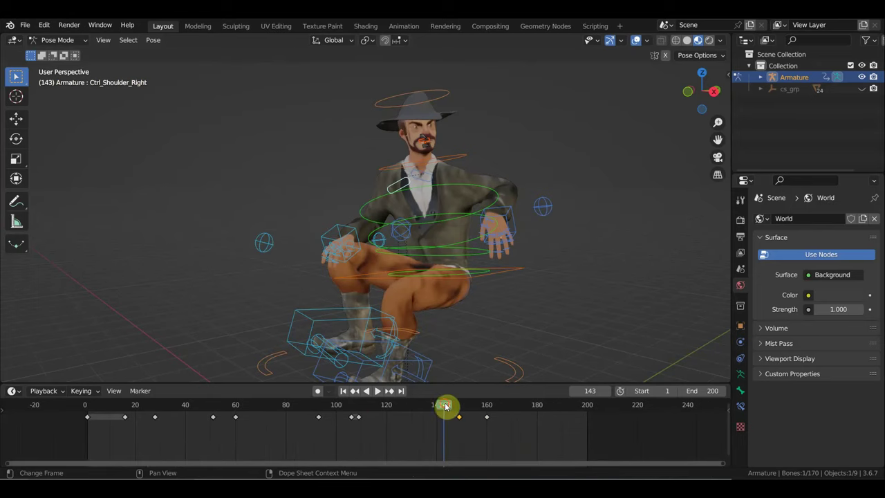
Keyframe every bone of the rig at frame 145, then select Ctrl_Head.001.
left_click_drag(446, 406, 459, 406)
left_click_drag(453, 407, 450, 408)
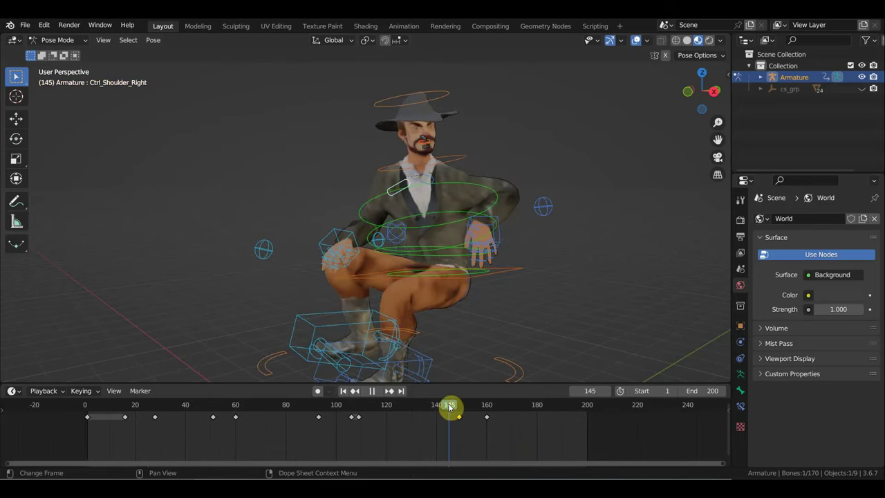
key("a")
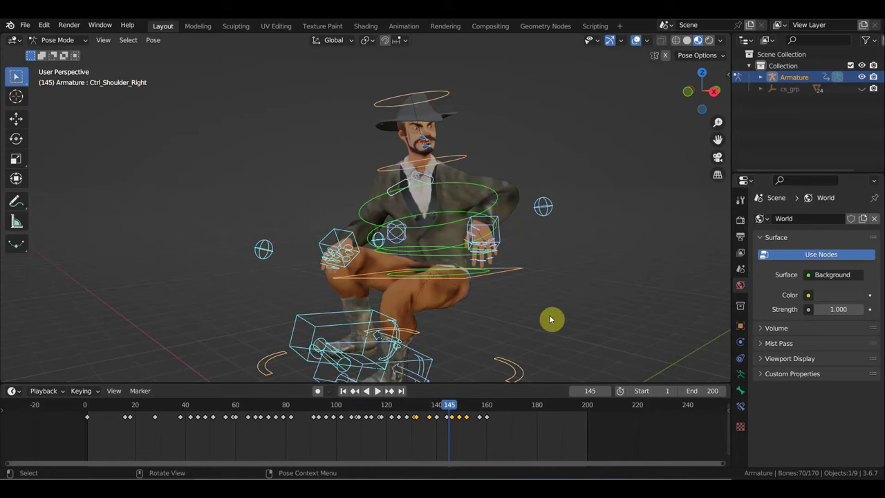
key("i")
scroll(484, 439, "up", 3)
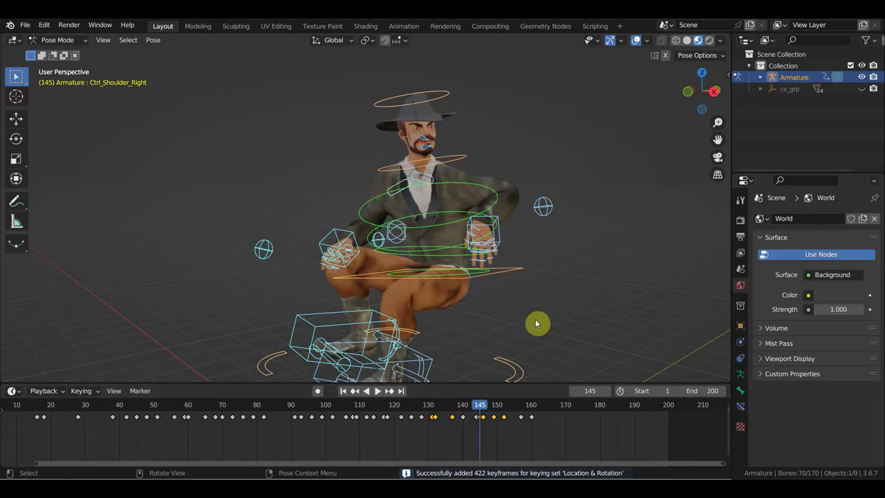
left_click(427, 151)
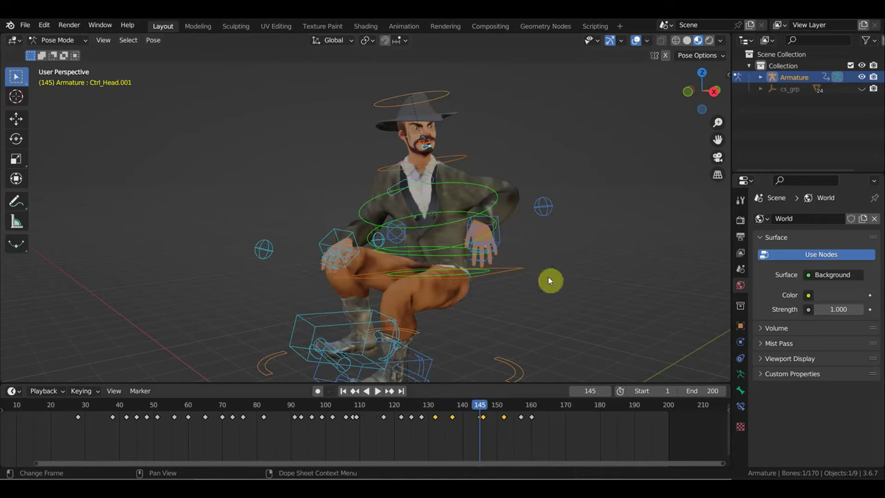
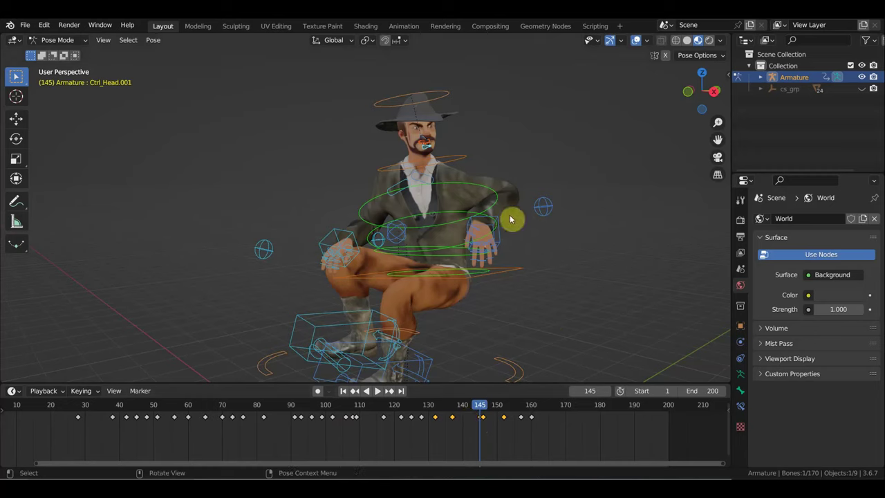
Play the seated cowboy animation and orbit the view around the character.
scroll(509, 310, "down", 3)
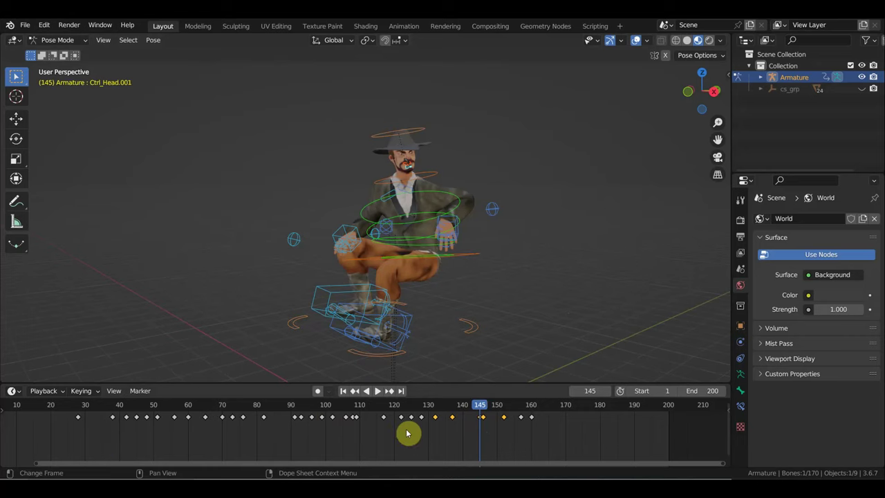
key("space")
key("space")
scroll(463, 297, "up", 3)
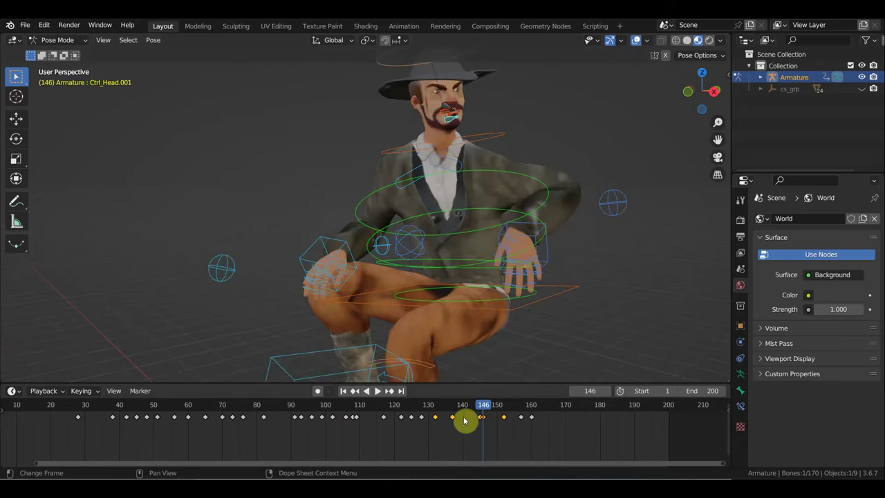
scroll(477, 420, "down", 2)
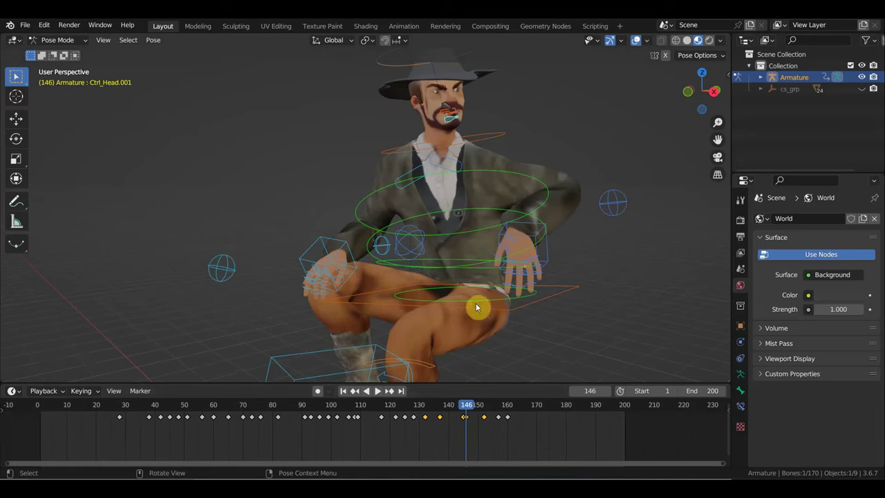
mouse_move(472, 235)
middle_mouse_down()
mouse_move(536, 267)
mouse_move(520, 270)
middle_mouse_up()
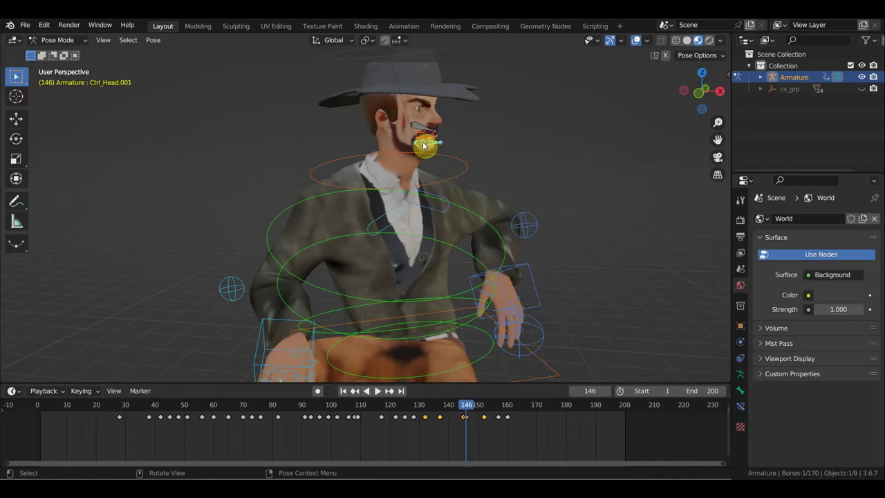
Select the Ctrl_Shoulder_Left control and fit the whole animation into the timeline.
left_click(445, 215)
key("Home")
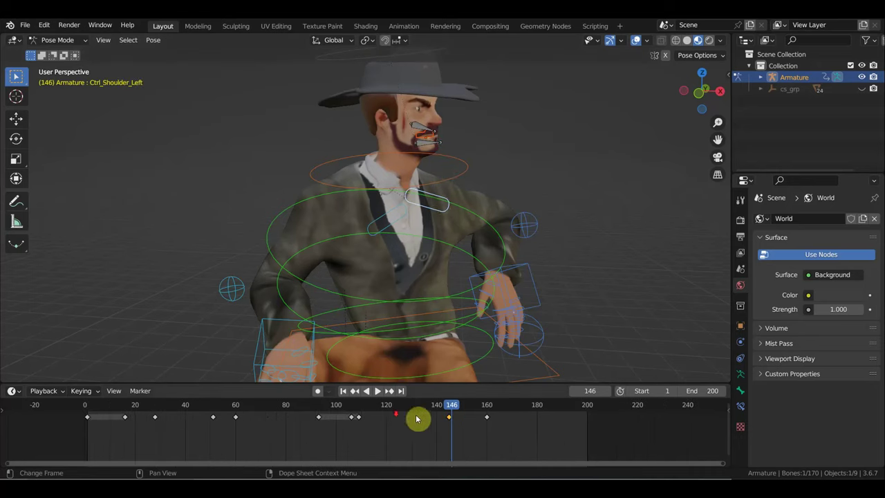
middle_click_drag(543, 432, 495, 433)
type("300")
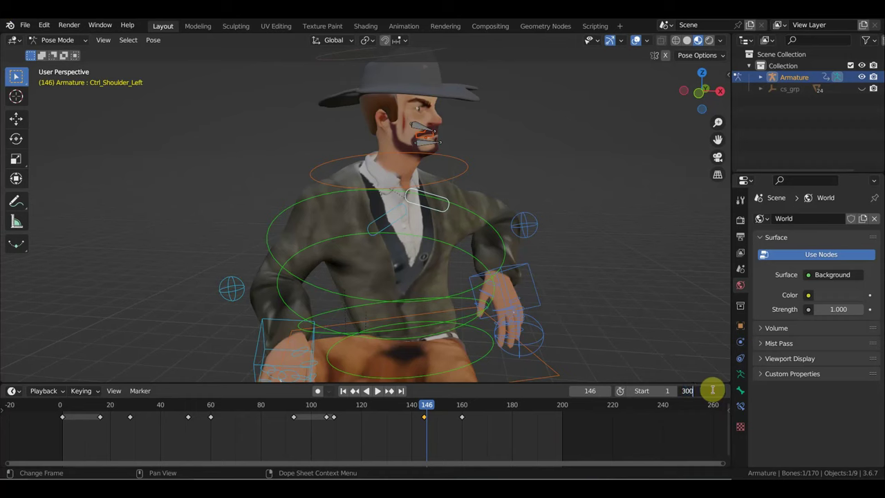
Set the end frame to 300, then scrub frames 54–143 and orbit to review the pose.
key("Return")
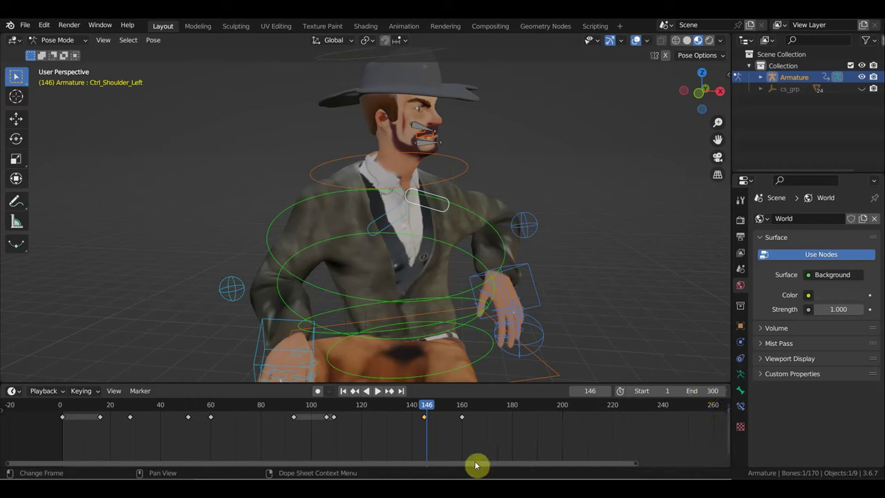
left_click_drag(428, 413, 291, 412)
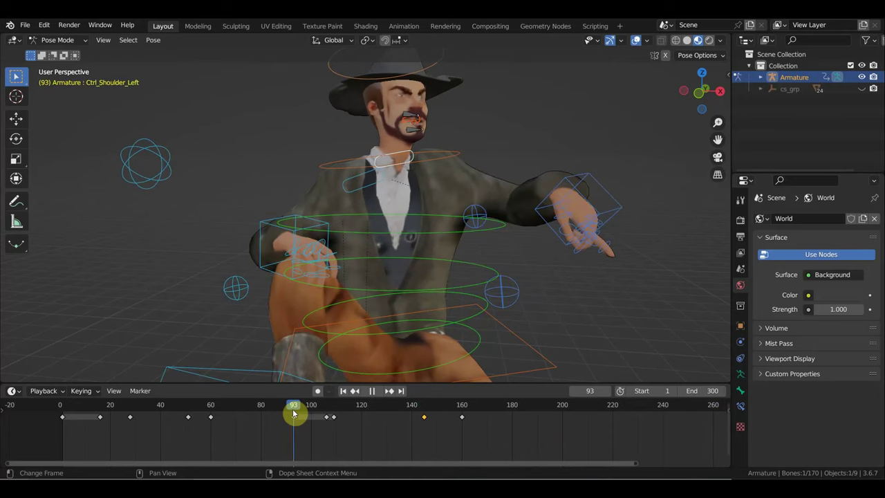
left_click_drag(293, 412, 196, 414)
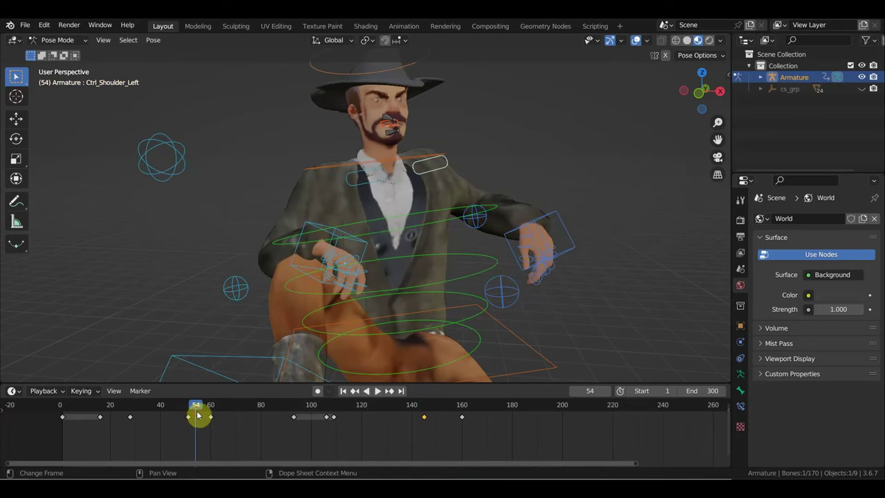
mouse_move(411, 289)
middle_mouse_down()
mouse_move(496, 270)
mouse_move(452, 270)
middle_mouse_up()
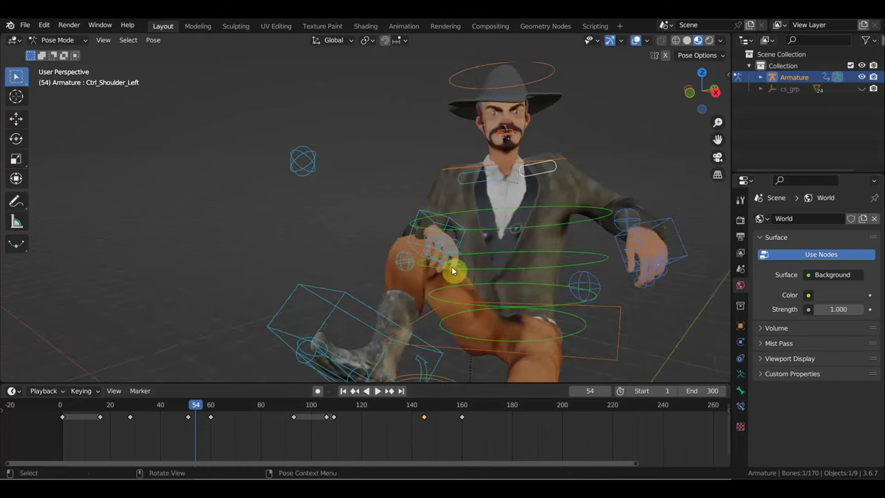
left_click_drag(206, 411, 394, 429)
mouse_move(563, 289)
middle_mouse_down()
mouse_move(627, 239)
mouse_move(509, 224)
mouse_move(430, 309)
middle_mouse_up()
mouse_move(394, 405)
left_mouse_down()
mouse_move(484, 419)
mouse_move(329, 413)
mouse_move(200, 387)
mouse_move(453, 432)
mouse_move(429, 421)
left_mouse_up()
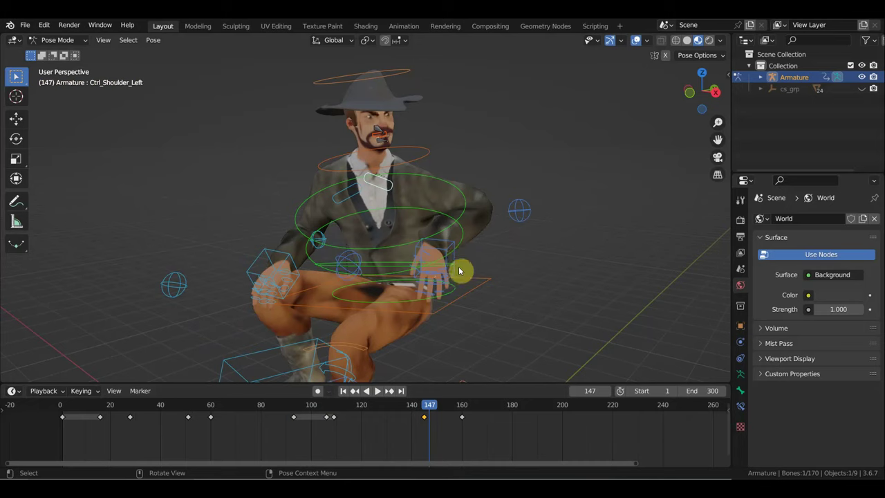
middle_click_drag(463, 276, 381, 262)
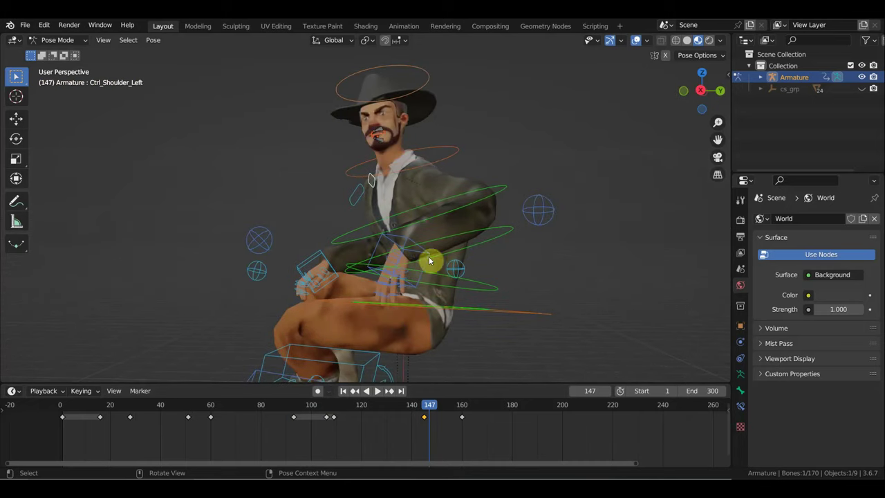
mouse_move(421, 264)
middle_mouse_down()
mouse_move(342, 264)
mouse_move(369, 292)
middle_mouse_up()
Replay from frame 57, scrub through to frame 178 and zoom in on the head.
left_click_drag(430, 408, 203, 406)
middle_click_drag(291, 284, 466, 296)
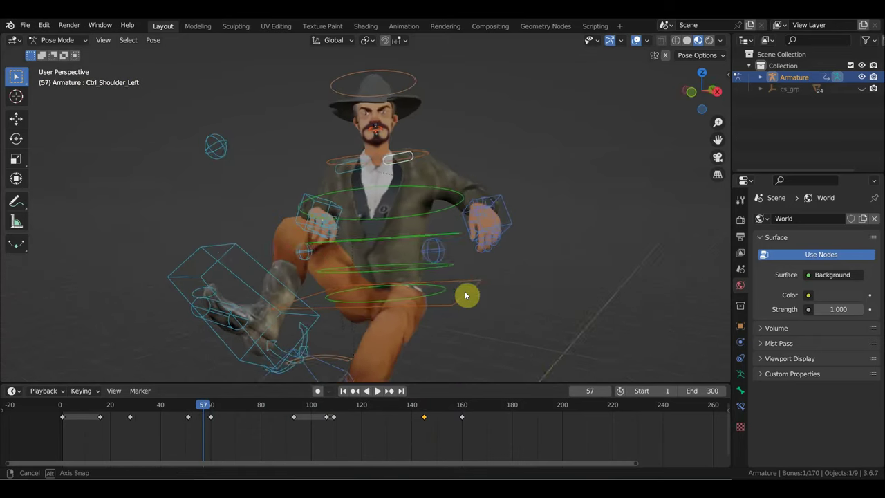
key("space")
mouse_move(263, 413)
left_mouse_down()
mouse_move(373, 415)
mouse_move(455, 430)
mouse_move(360, 426)
mouse_move(413, 440)
left_mouse_up()
mouse_move(508, 311)
middle_mouse_down()
mouse_move(343, 308)
mouse_move(357, 329)
middle_mouse_up()
middle_click_drag(428, 351, 413, 320)
left_click_drag(415, 414, 496, 423)
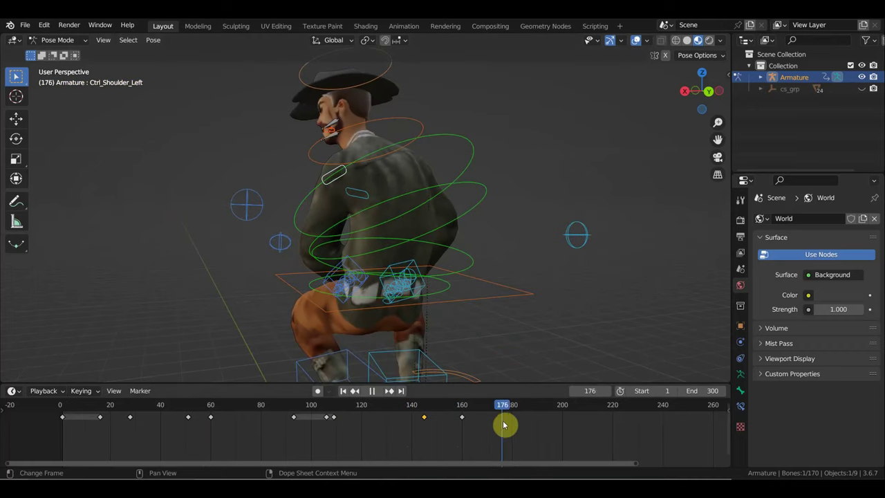
left_click_drag(508, 428, 510, 369)
middle_click_drag(509, 369, 537, 320)
mouse_move(508, 241)
middle_mouse_down()
mouse_move(495, 191)
mouse_move(442, 242)
middle_mouse_up()
Rotate the Ctrl_Head.001 control and keyframe the head pose at frame 178.
left_click(304, 177)
key("r")
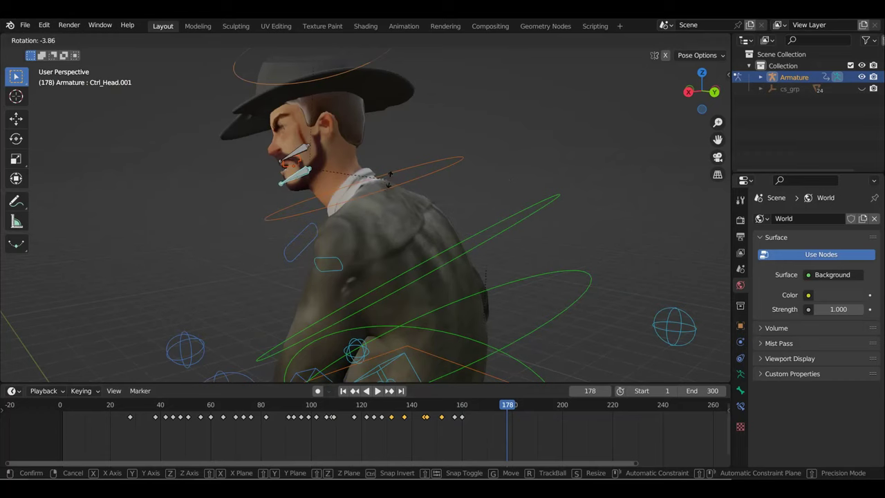
left_click(388, 173)
key("r")
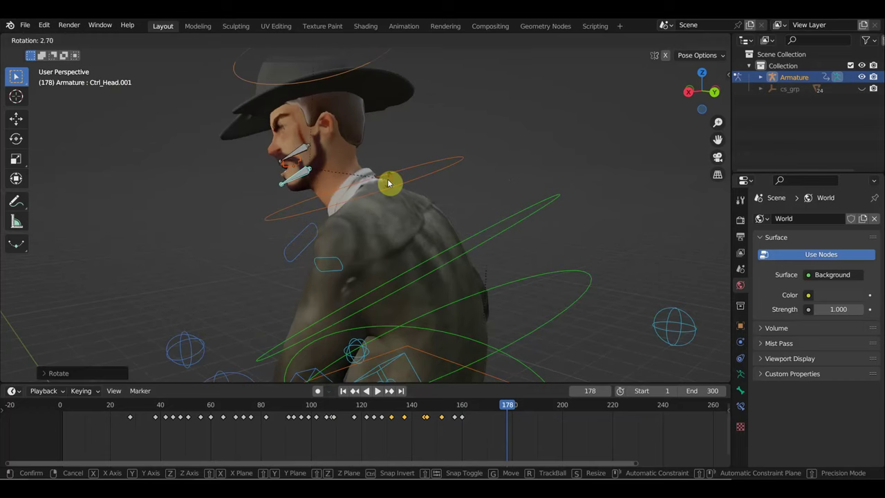
left_click(387, 173)
key("i")
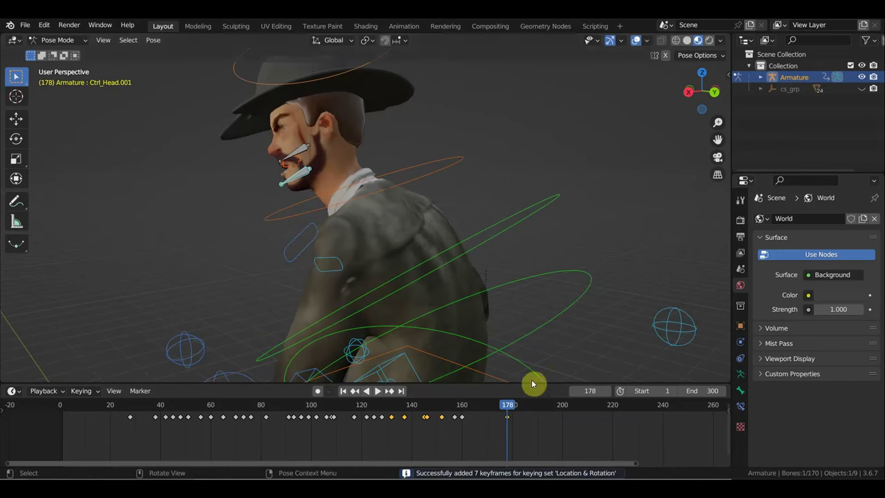
Tilt the head at frame 172 and keyframe it.
left_click_drag(506, 413, 492, 412)
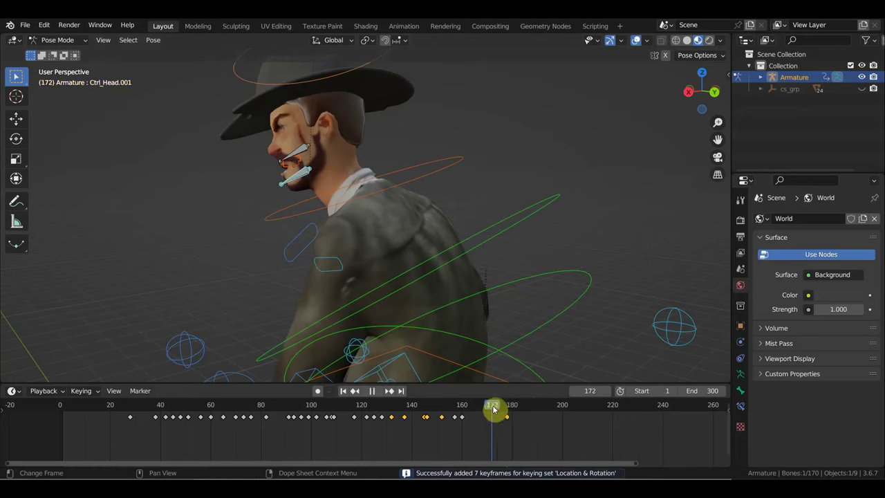
key("r")
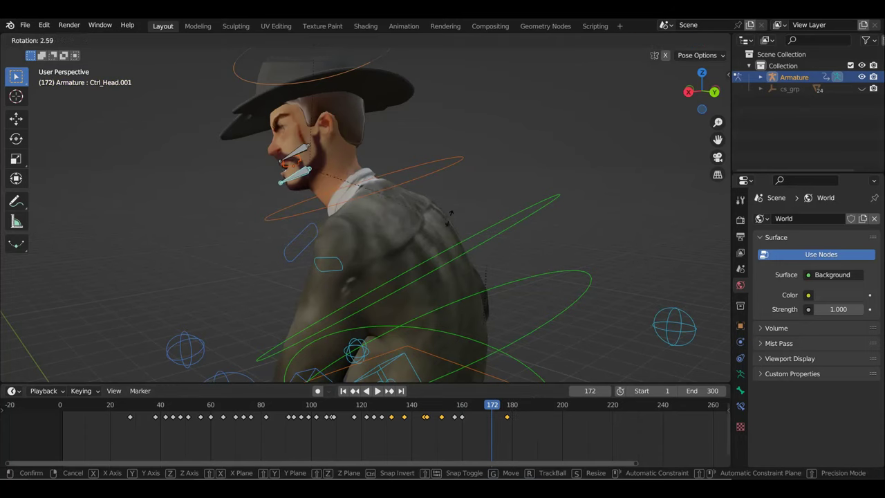
left_click(423, 233)
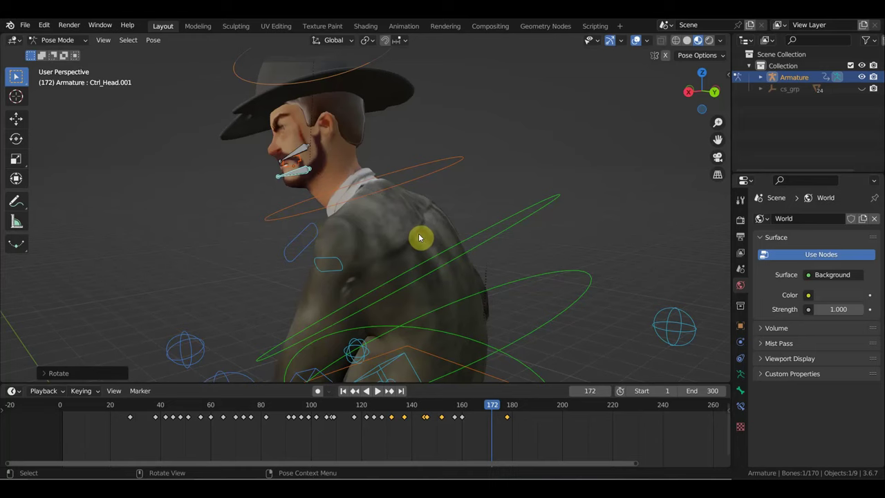
key("i")
Rotate the head at frame 190, keyframe it, and zoom the timeline out.
key("space")
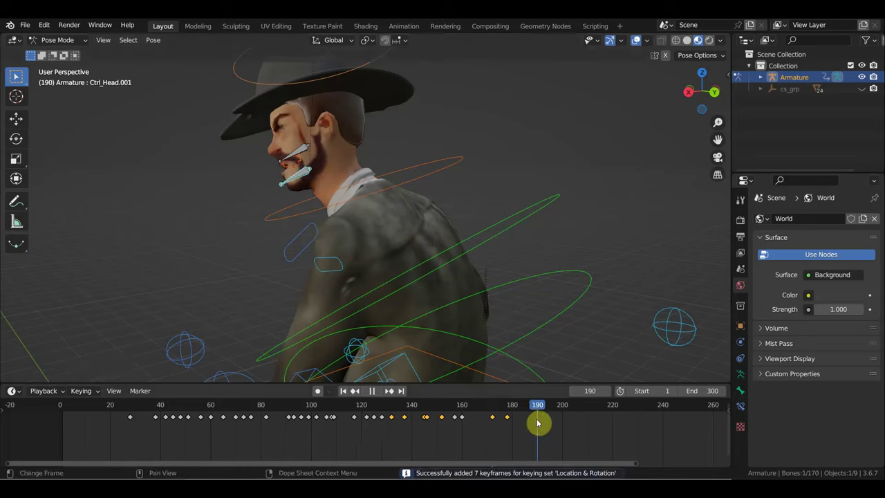
key("space")
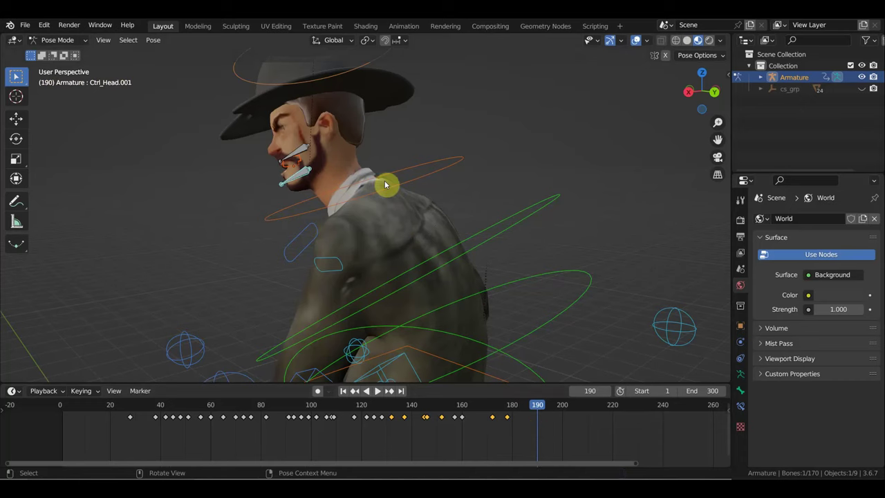
key("r")
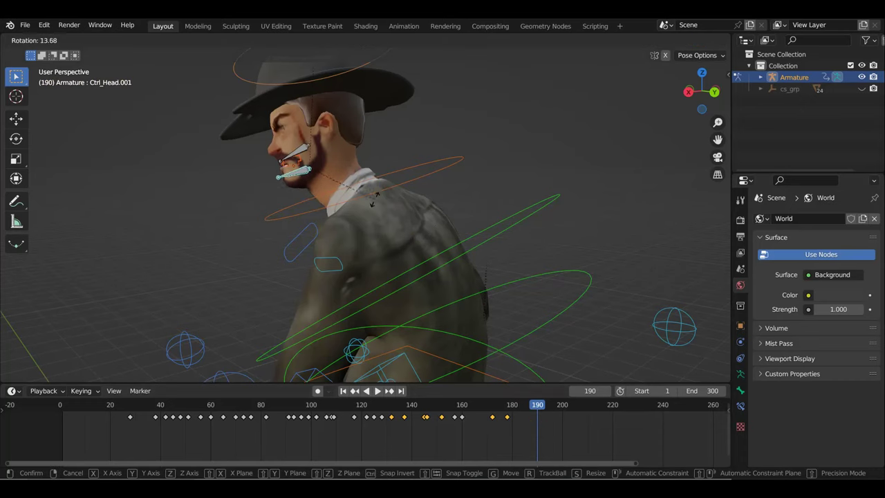
left_click(374, 202)
middle_click_drag(370, 206, 394, 181)
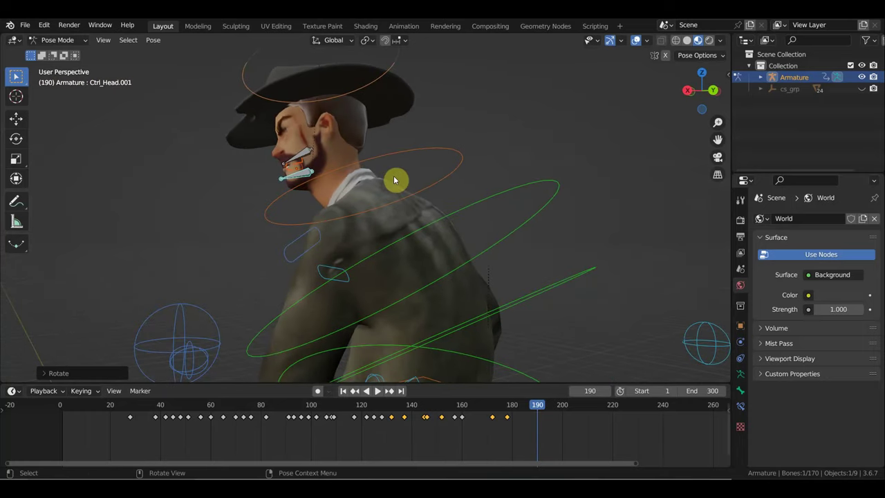
key("i")
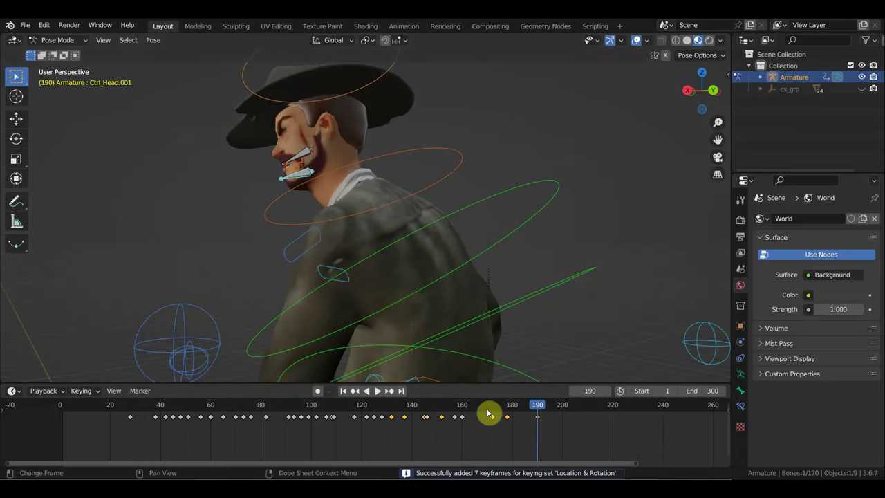
middle_click_drag(501, 415, 512, 437, "ctrl")
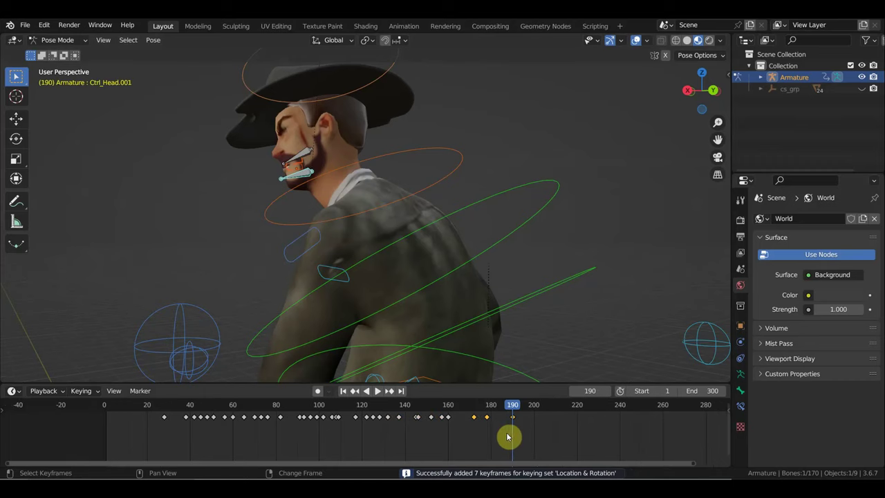
Duplicate the head keys in roughly 30-frame jumps until copies land near frame 290.
key("shift+d")
left_click(565, 441)
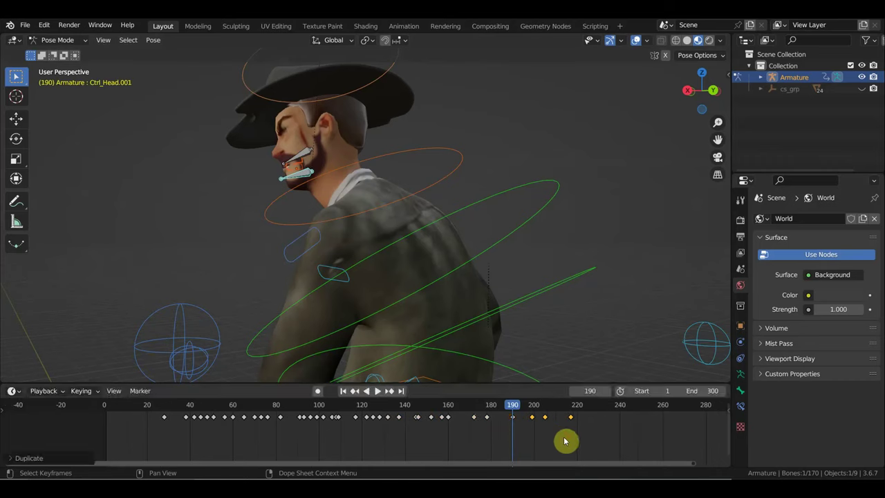
key("shift+d")
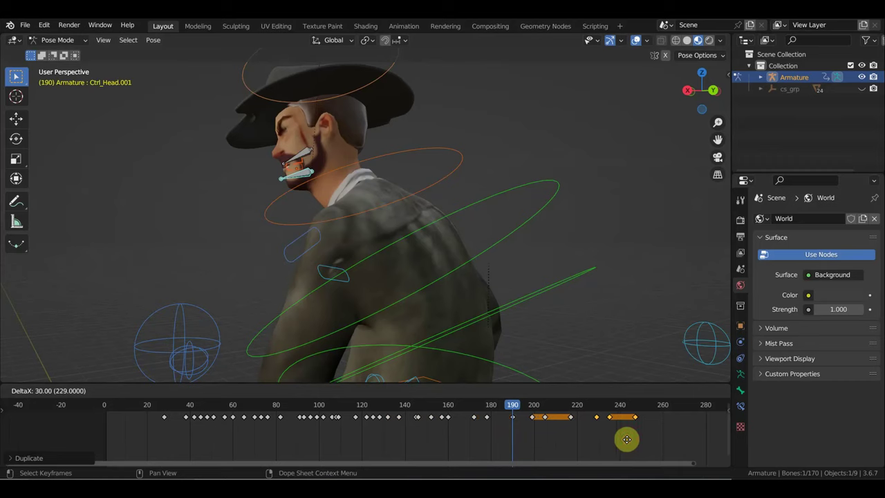
left_click(626, 439)
scroll(571, 443, "down", 2)
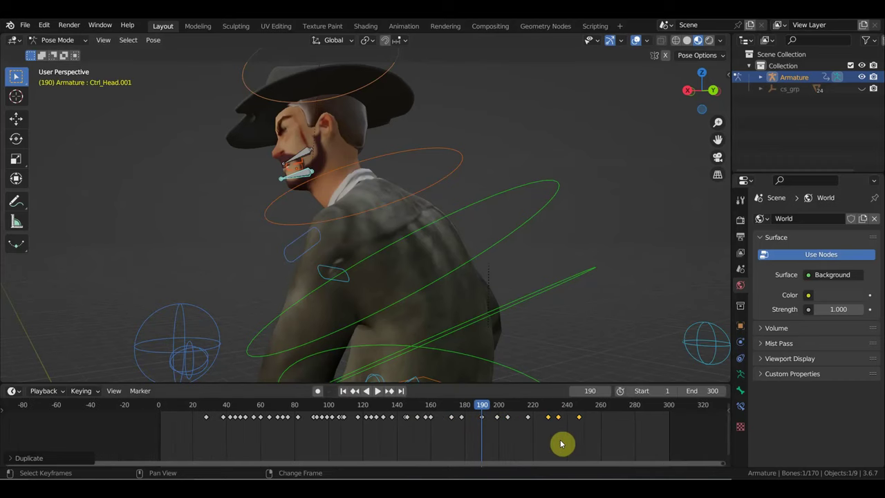
key("shift+d")
left_click(618, 446)
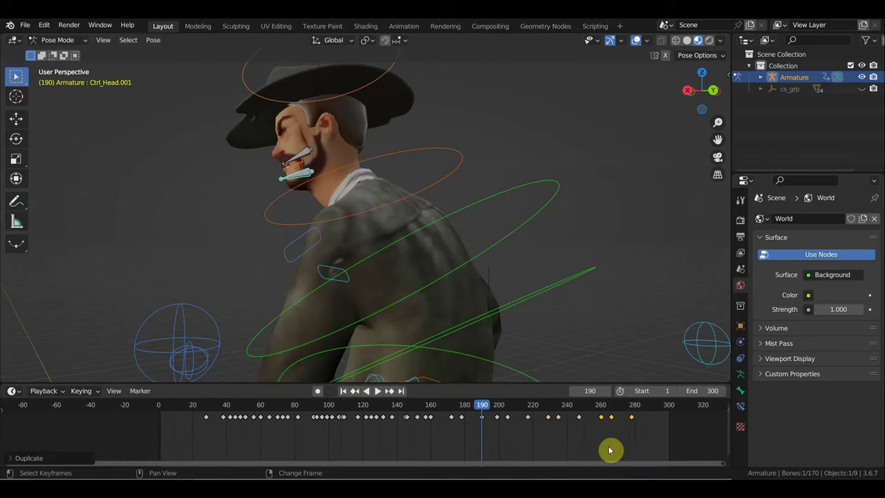
key("shift+d")
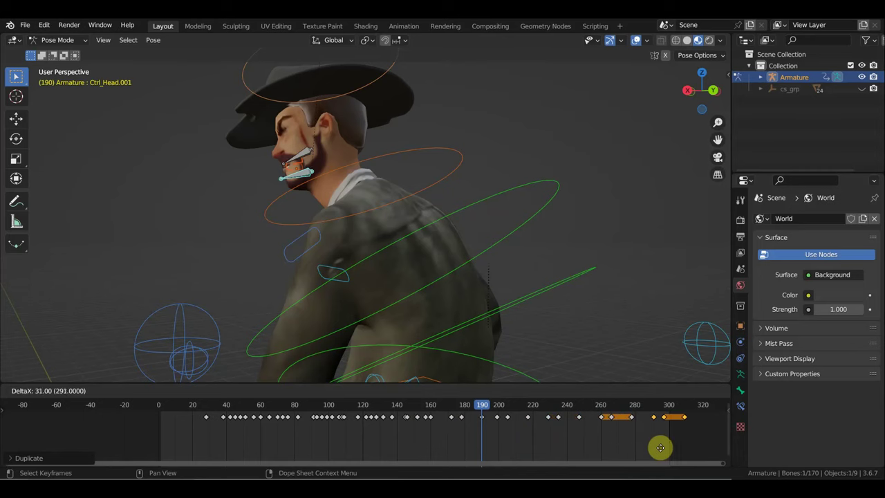
left_click(660, 447)
Play back the animation from about frame 222, orbiting to review the head motion.
key("space")
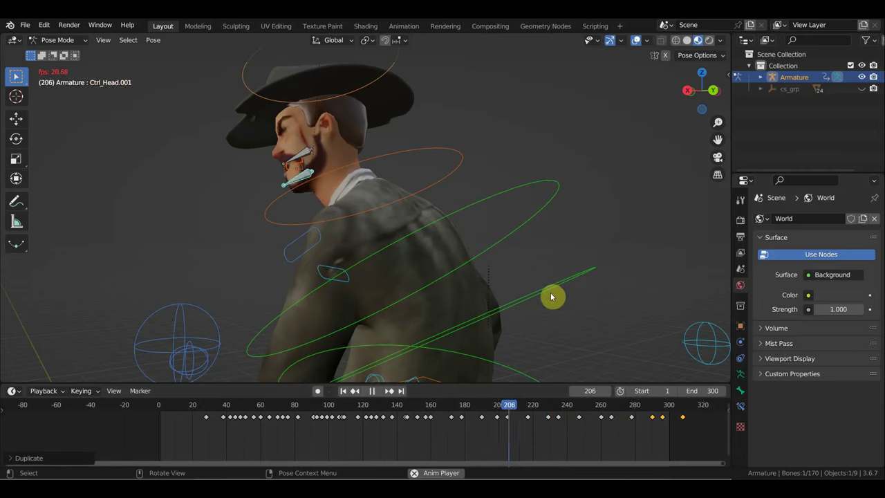
mouse_move(541, 289)
middle_mouse_down()
mouse_move(617, 308)
mouse_move(558, 292)
middle_mouse_up()
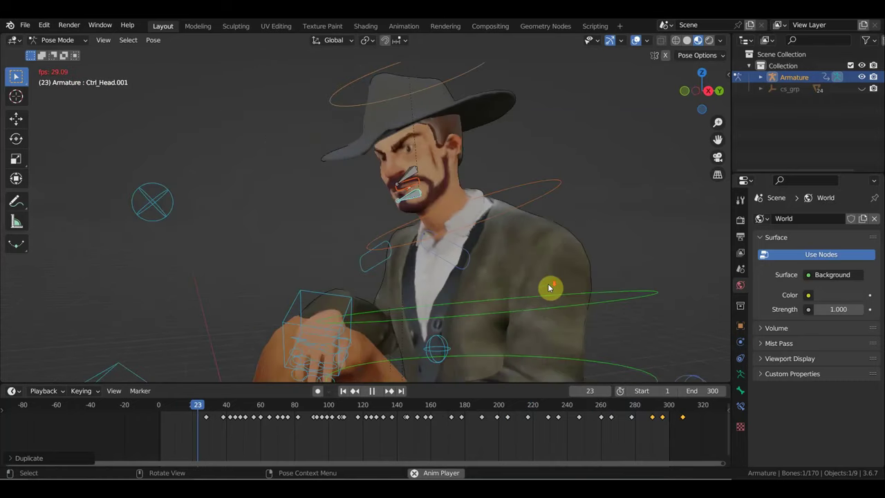
key("space")
left_click(536, 418)
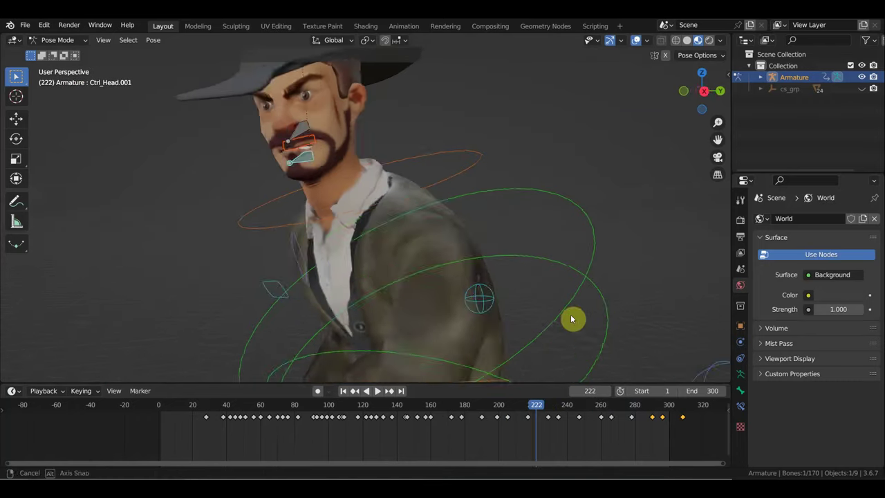
middle_click_drag(571, 314, 533, 315)
key("space")
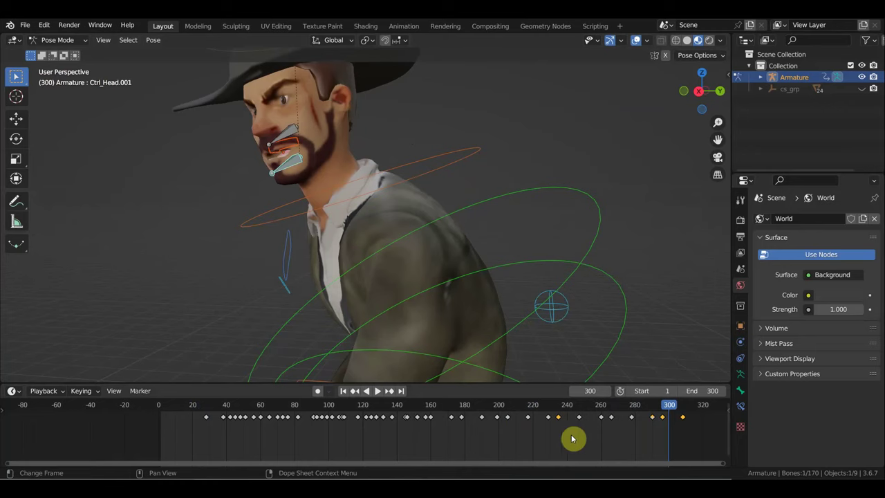
Move a key to frame 240 and shift the keys between frames 270 and 300 about eight frames later.
key("g")
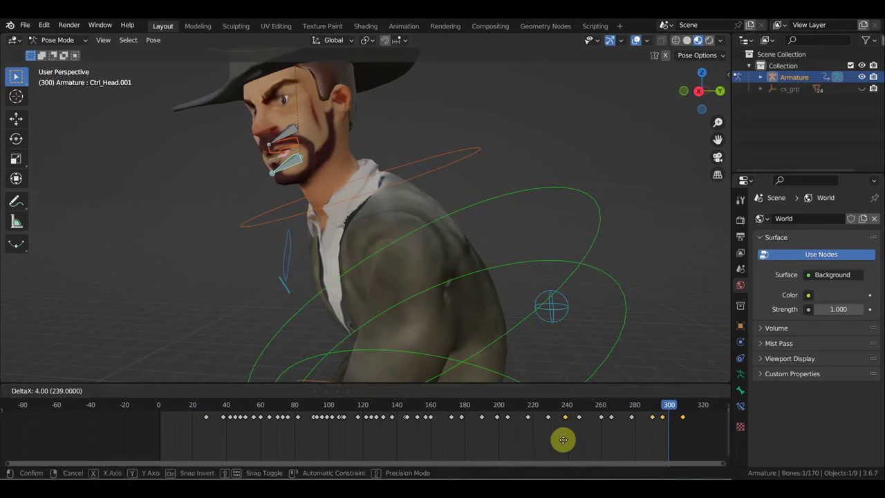
left_click(566, 444)
left_click_drag(687, 446, 604, 409)
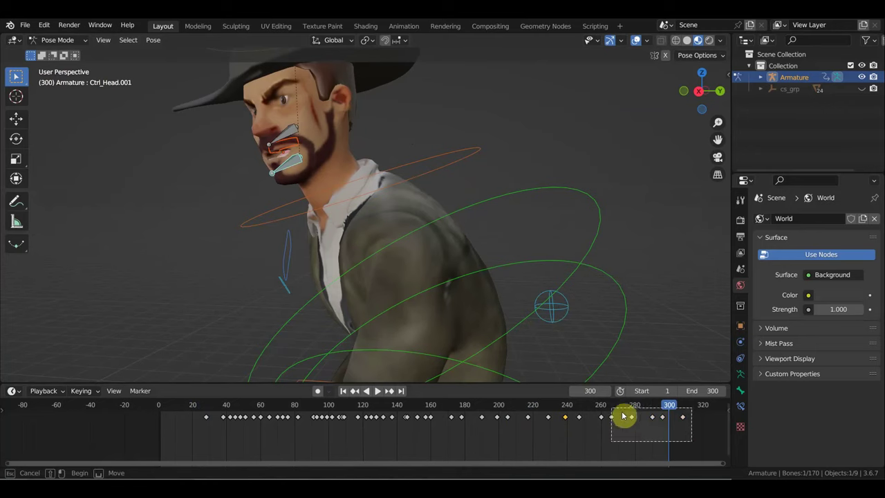
key("g")
left_click(630, 418)
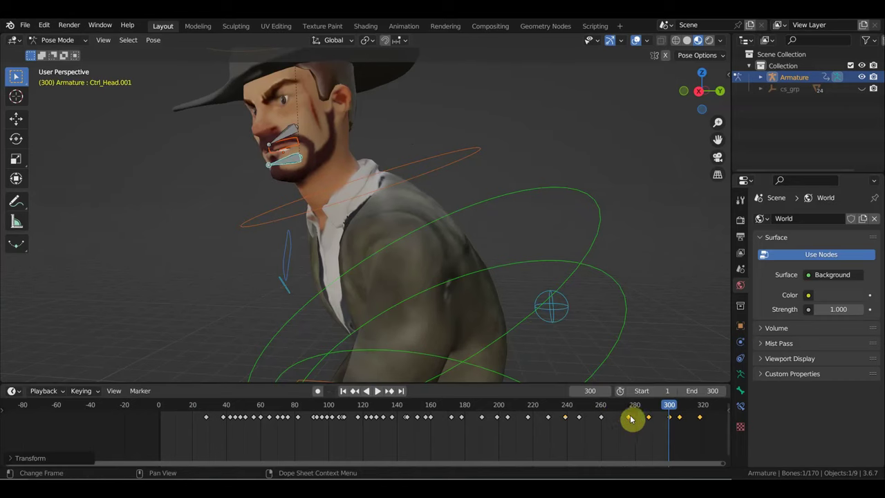
mouse_move(660, 406)
left_mouse_down()
mouse_move(458, 410)
mouse_move(529, 410)
mouse_move(685, 433)
mouse_move(600, 425)
left_mouse_up()
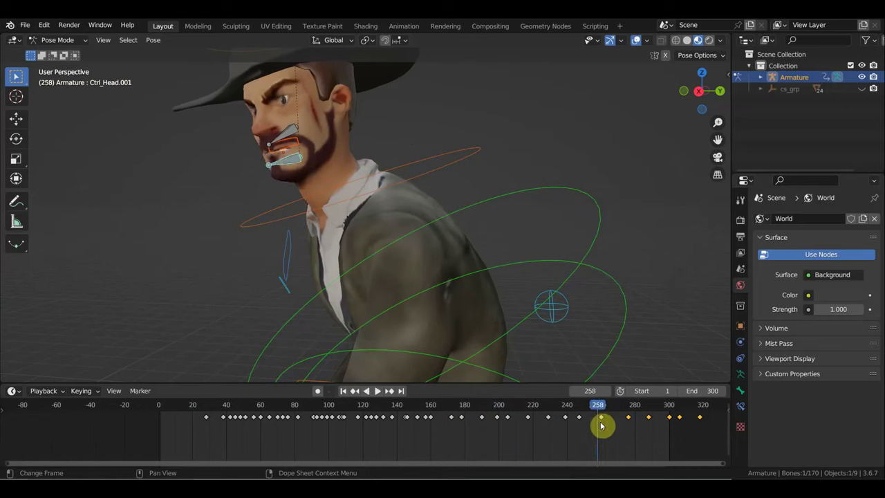
Slide a copied key to about frame 269 and play the late frames back.
mouse_move(598, 408)
left_mouse_down()
mouse_move(624, 415)
mouse_move(579, 411)
left_mouse_up()
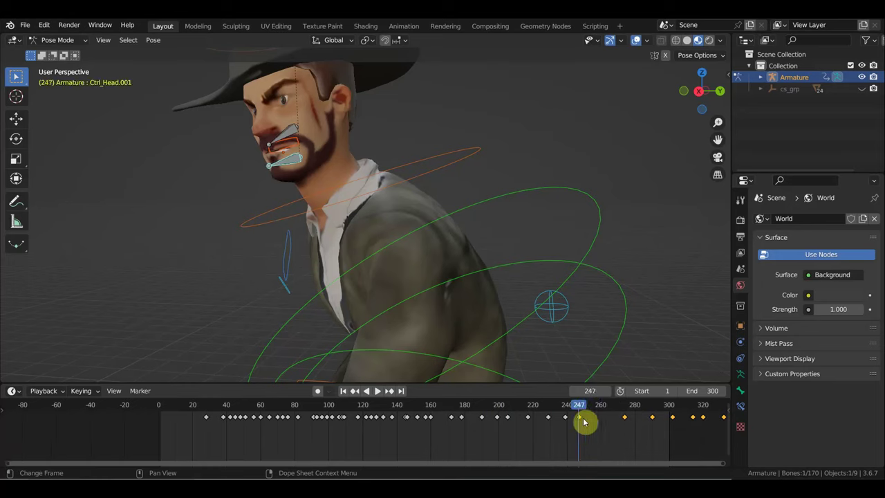
key("g")
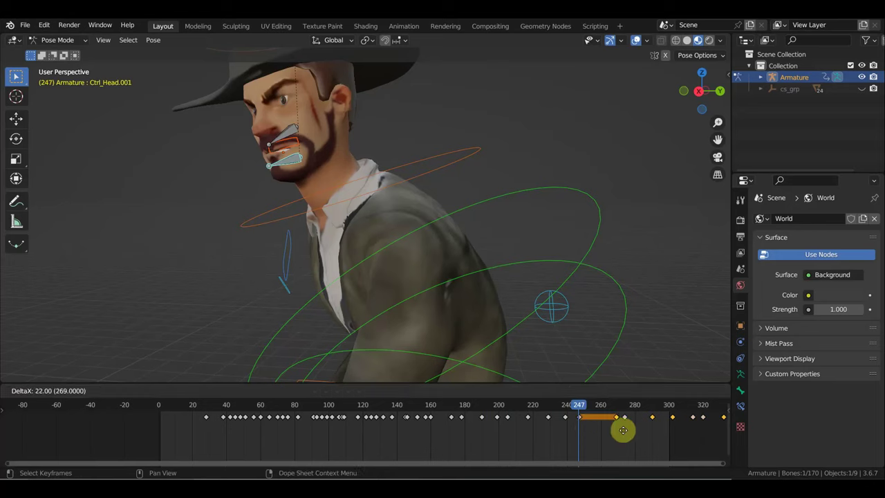
left_click(623, 430)
left_click_drag(583, 405, 680, 427)
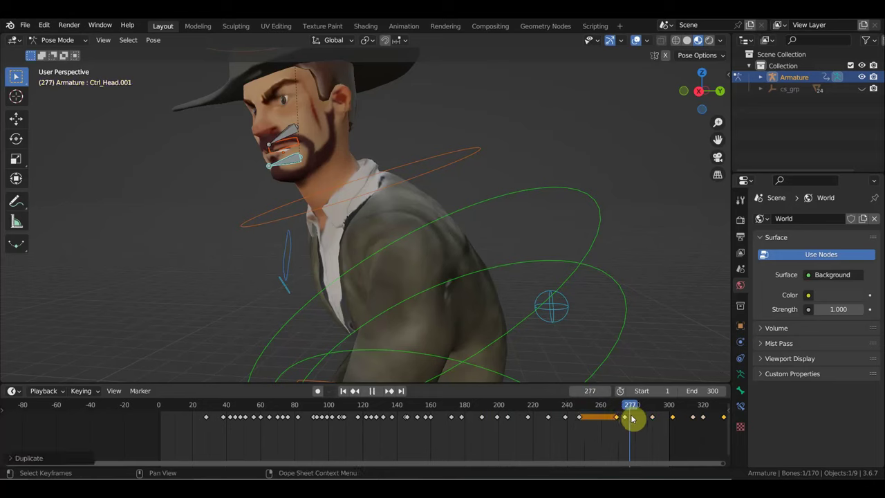
mouse_move(686, 432)
left_mouse_down()
mouse_move(671, 426)
mouse_move(715, 438)
mouse_move(389, 431)
left_mouse_up()
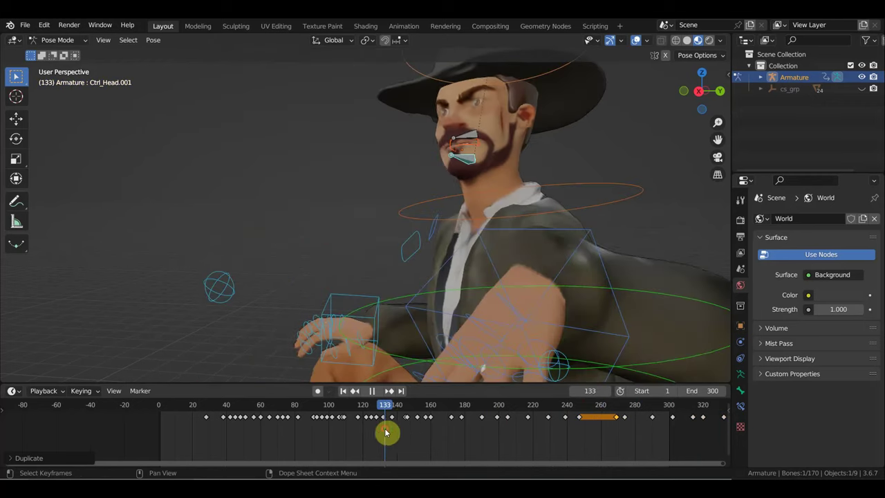
key("space")
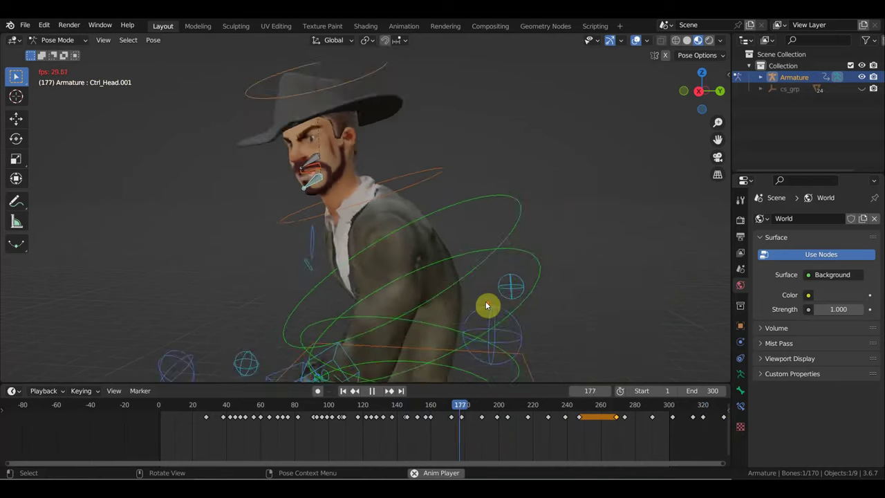
Turn off viewport overlays, select the keys around frames 300–335, and scrub frames 261–330.
left_click(635, 40)
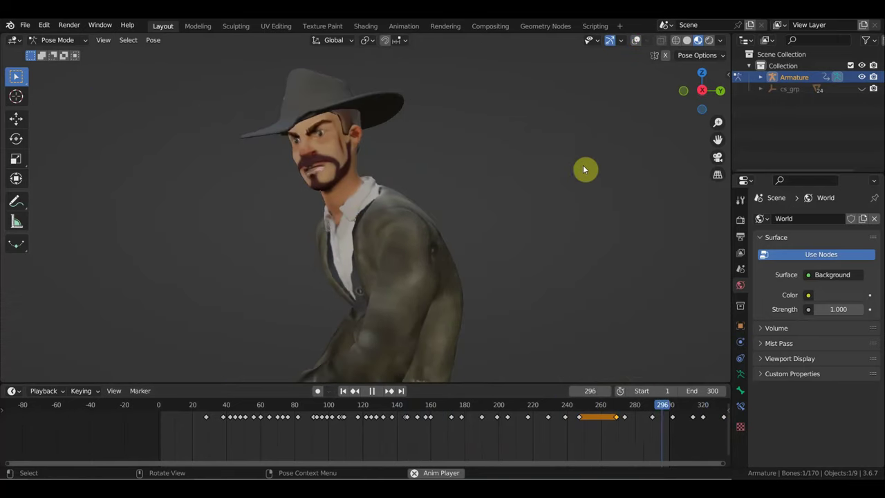
key("space")
scroll(643, 413, "down", 2)
left_click_drag(660, 444, 586, 413)
left_click(554, 408)
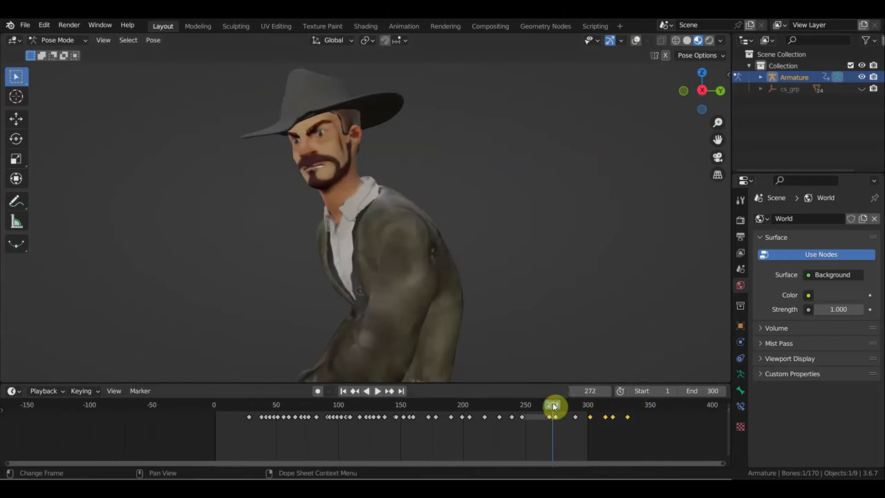
mouse_move(541, 405)
left_mouse_down()
mouse_move(617, 420)
mouse_move(576, 416)
left_mouse_up()
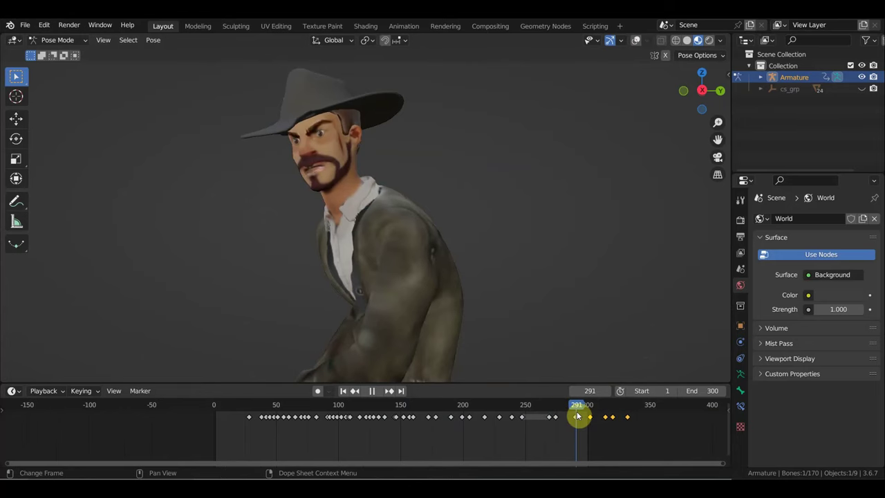
left_click_drag(584, 415, 634, 424)
Duplicate the key block after frame 300 twice, placing copies about 43 frames later and near 380–430.
key("space")
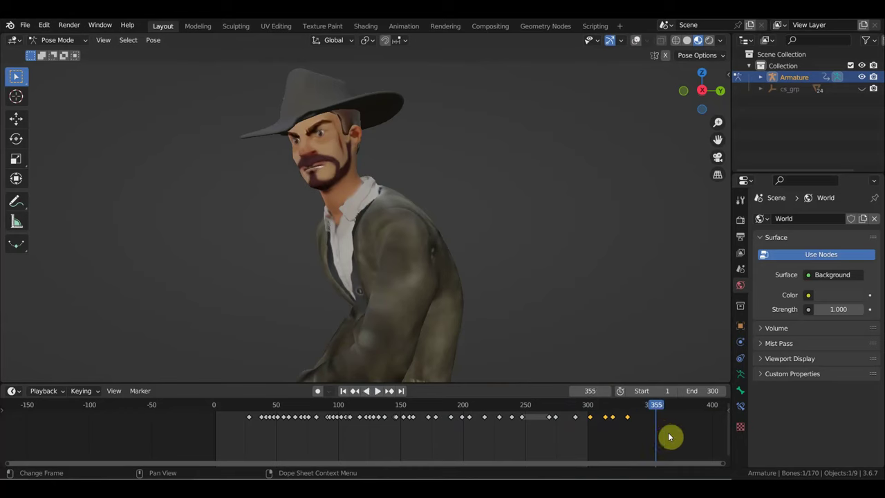
left_click_drag(686, 437, 586, 412)
key("shift+d")
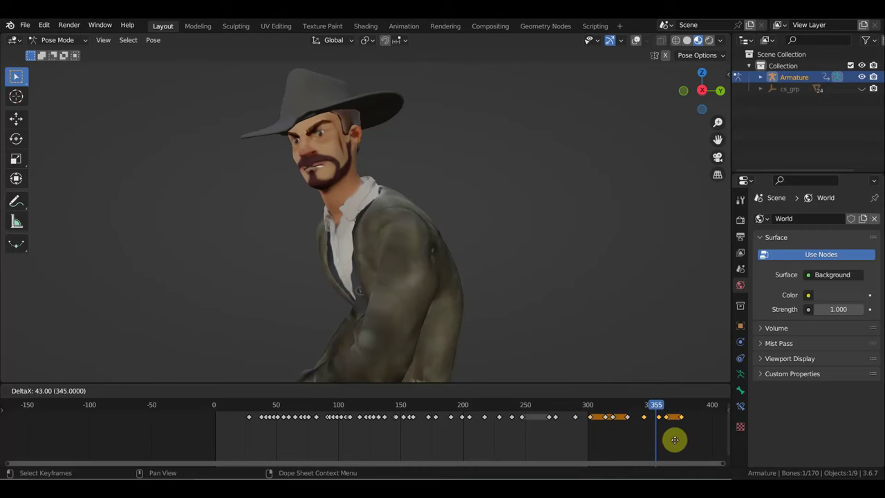
left_click(674, 440)
scroll(672, 441, "down", 2)
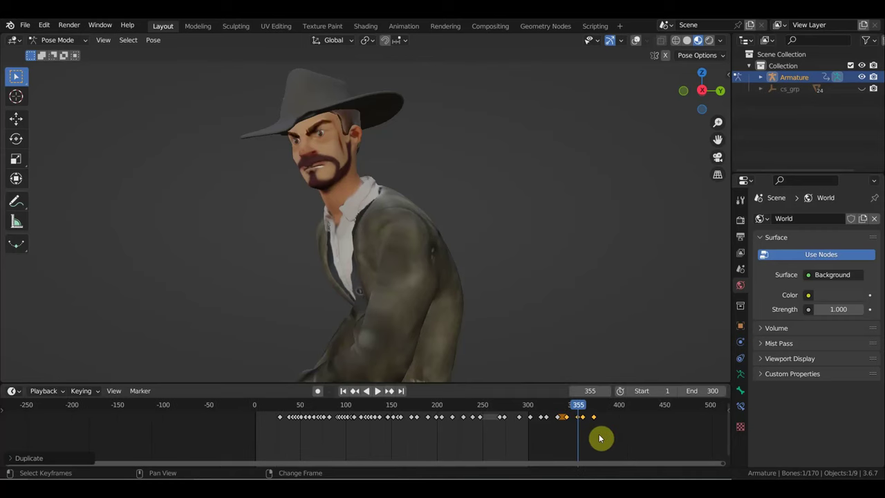
key("shift+d")
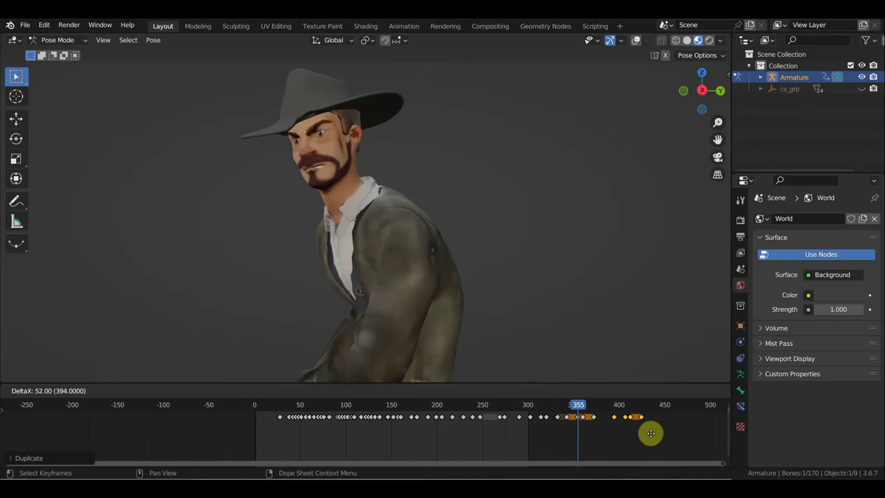
left_click(652, 437)
Duplicate the keys from frames 250–440 so the copies end near frame 597.
left_click_drag(676, 444, 499, 413)
scroll(503, 443, "down", 3)
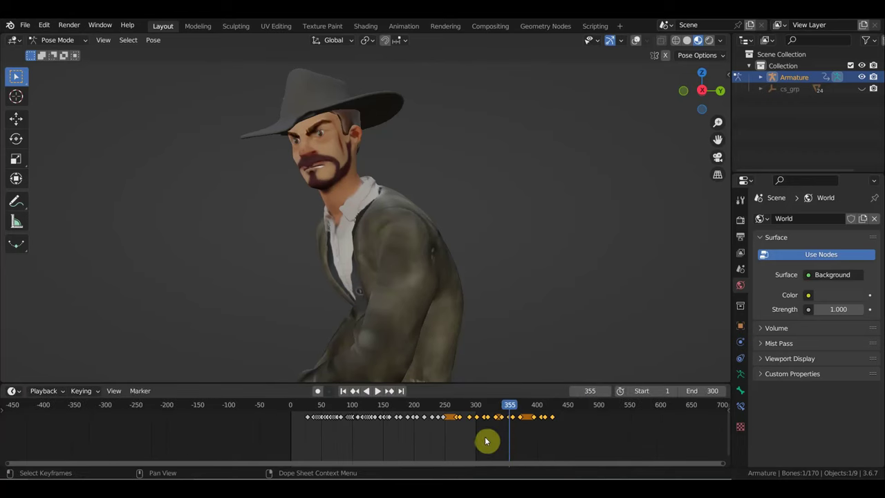
key("shift+d")
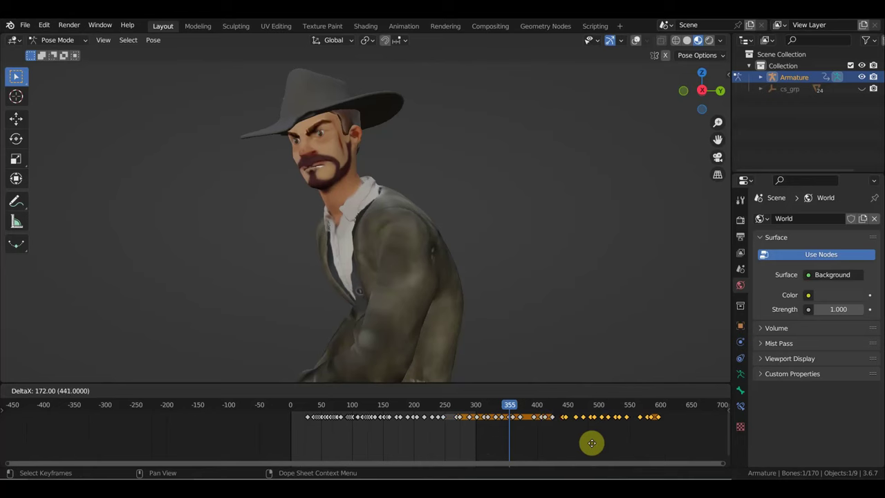
left_click(592, 443)
Set the scene end frame to 600 and play the extended animation.
left_click(608, 445)
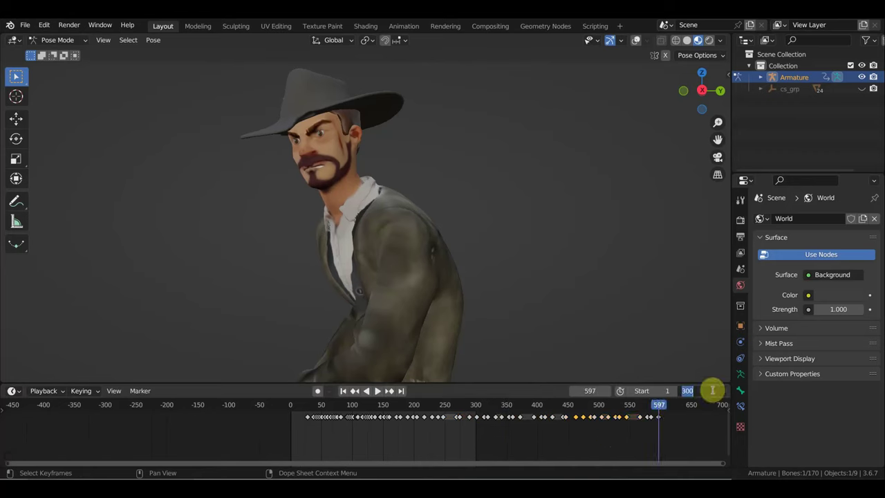
type("600")
key("Return")
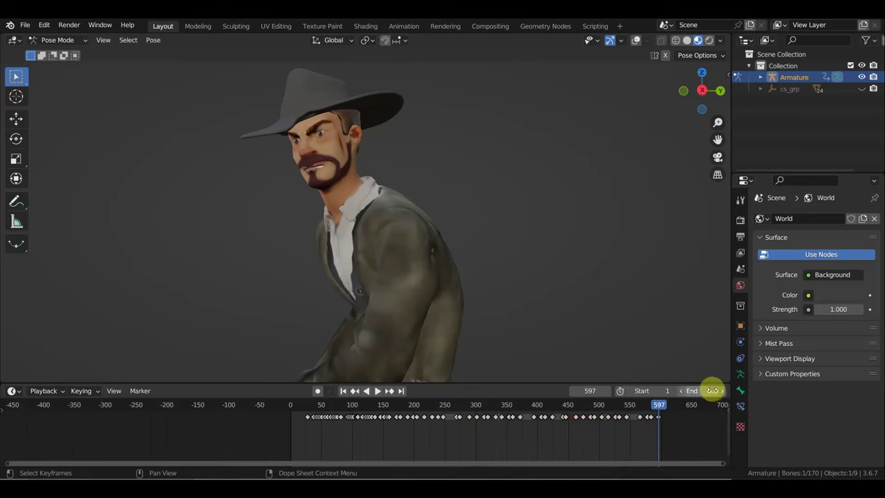
key("space")
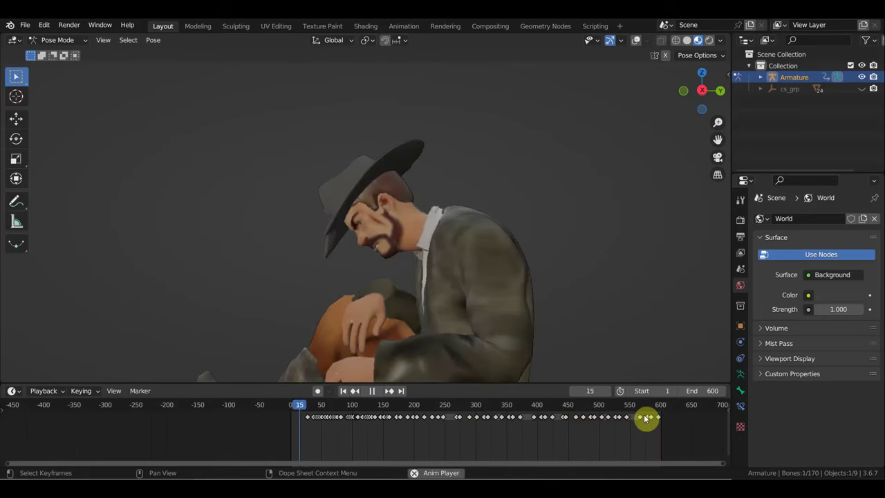
Orbit to a front view near frame 135 and turn the viewport overlays back on.
middle_click_drag(583, 320, 612, 325)
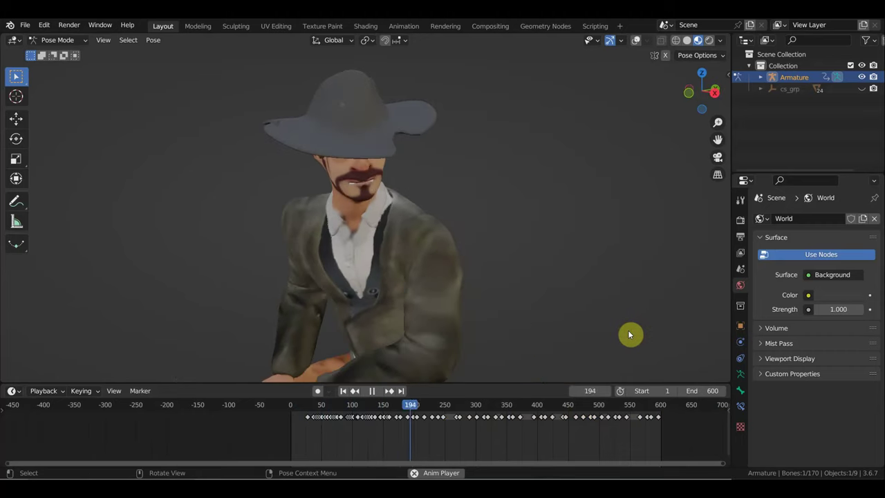
middle_click_drag(620, 318, 579, 300)
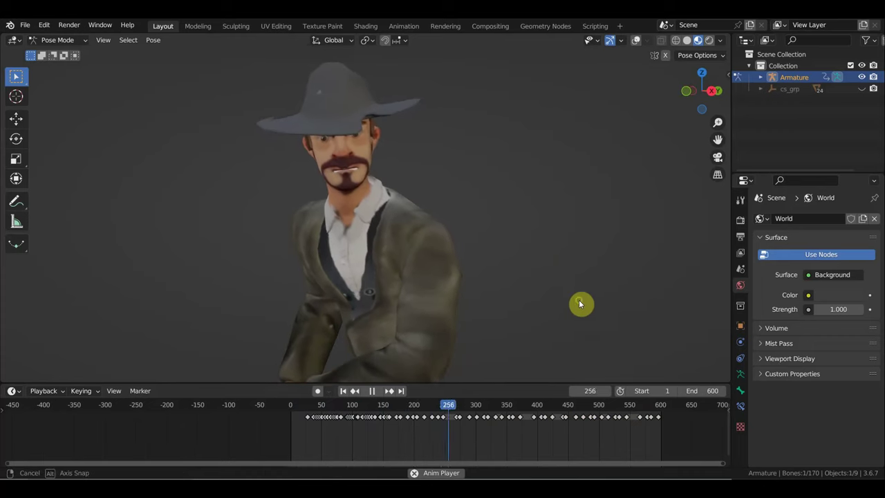
mouse_move(456, 407)
left_mouse_down()
mouse_move(371, 401)
mouse_move(415, 424)
left_mouse_up()
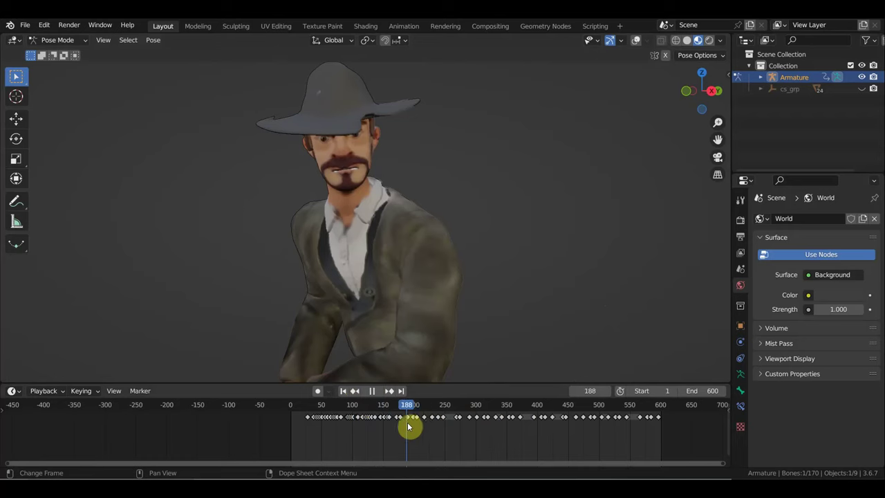
scroll(498, 336, "down", 5)
middle_click_drag(498, 336, 573, 326)
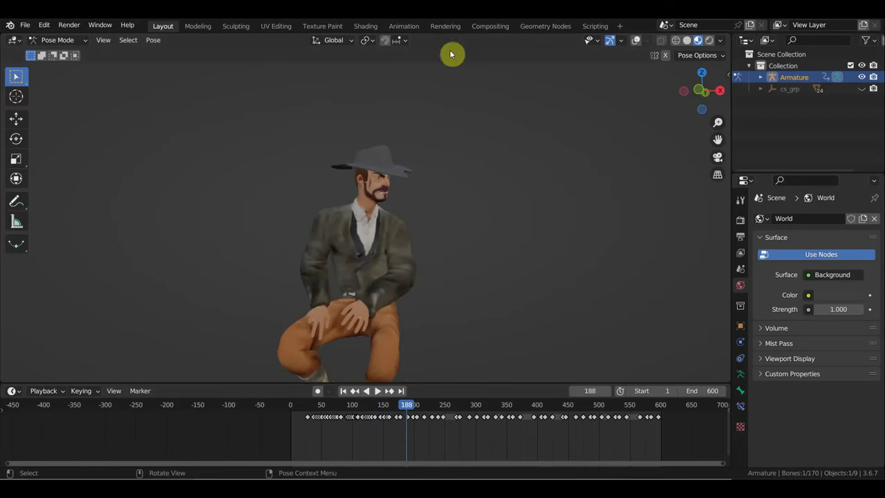
left_click(636, 39)
Rotate Ctrl_Hand_IK_Left to angle the hand over the lap, then zoom in on it.
left_click(371, 299)
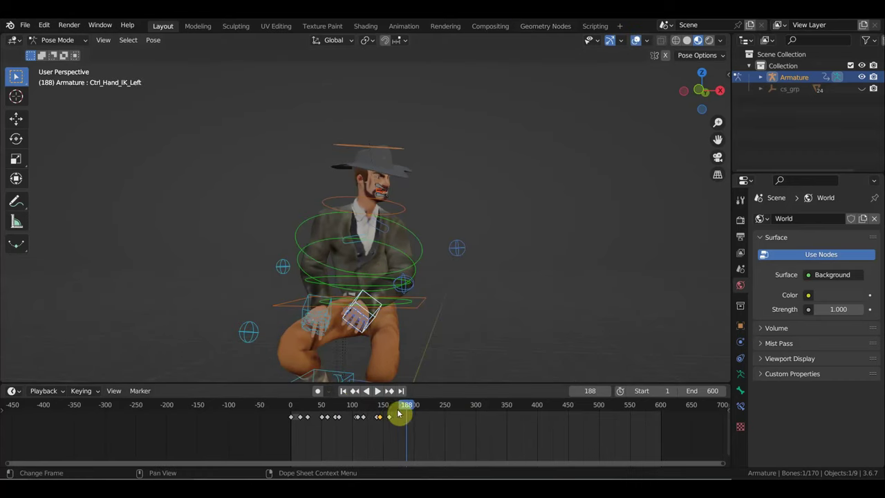
middle_click_drag(474, 367, 364, 352)
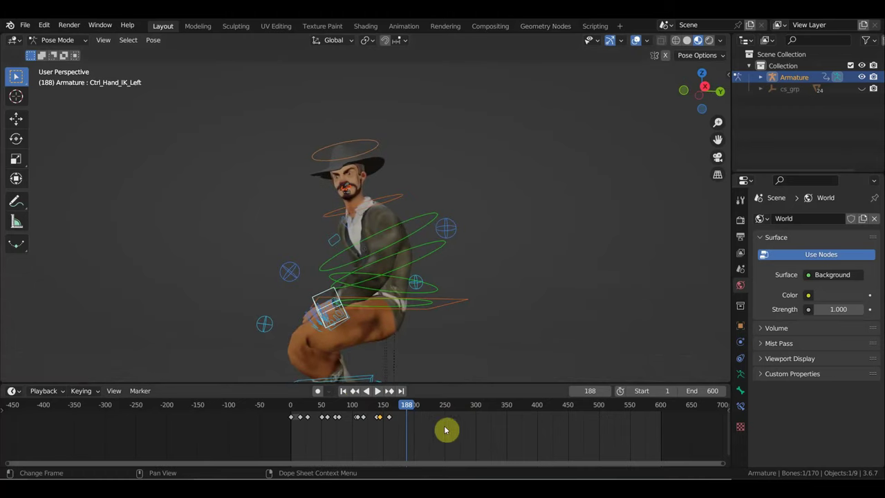
key("r")
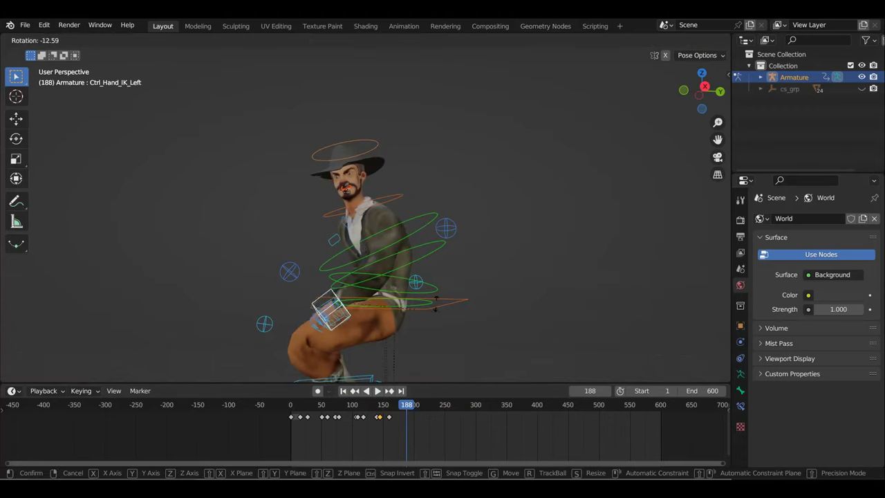
key("Return")
mouse_move(484, 338)
middle_mouse_down()
mouse_move(553, 346)
mouse_move(581, 314)
middle_mouse_up()
key("r")
mouse_move(505, 220)
middle_mouse_down()
mouse_move(507, 250)
mouse_move(436, 306)
mouse_move(461, 284)
middle_mouse_up()
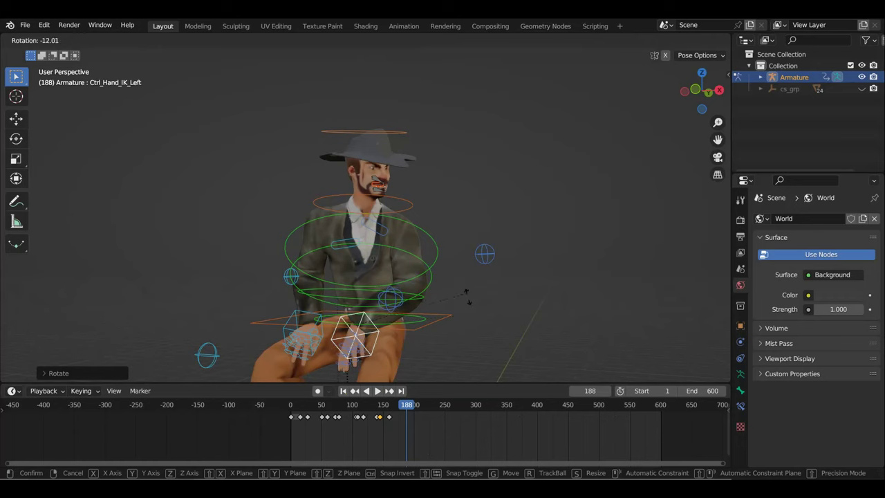
left_click(405, 60)
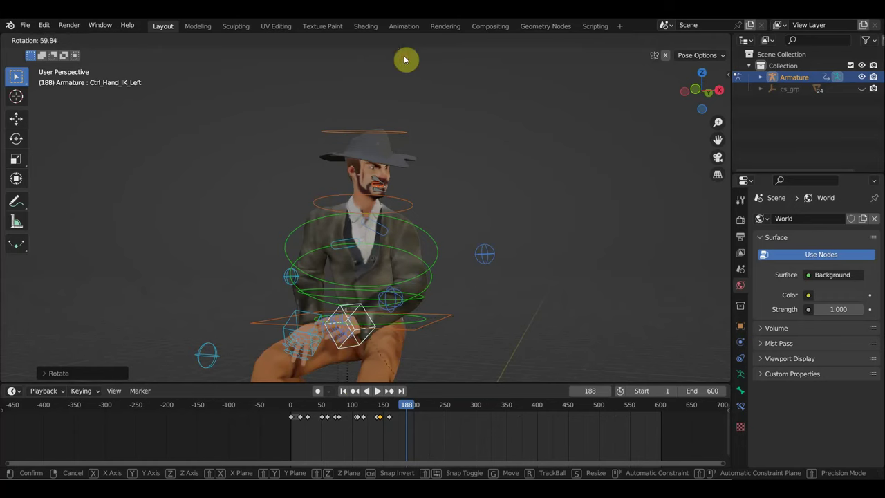
scroll(442, 173, "up", 4)
middle_click_drag(464, 282, 508, 87)
scroll(400, 173, "up", 2)
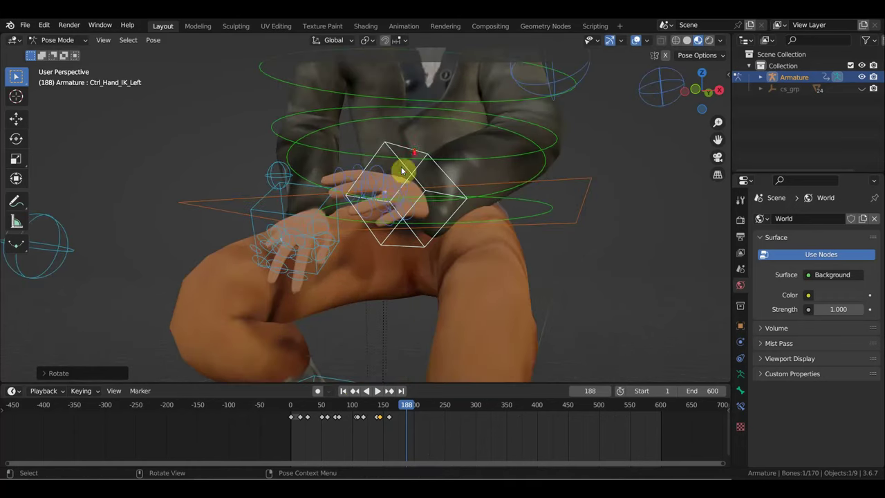
scroll(394, 214, "up", 2)
Rotate the left thumb and pinky controls together into a new grip.
middle_click_drag(405, 227, 387, 247)
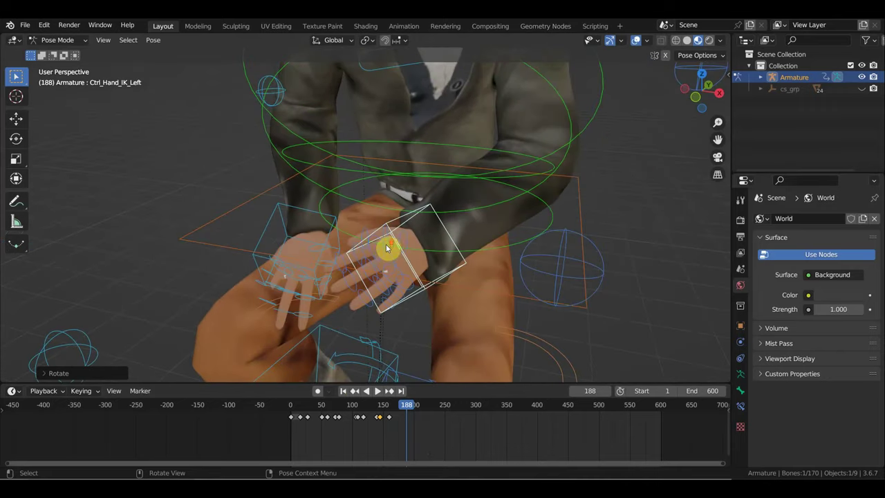
left_click(384, 236)
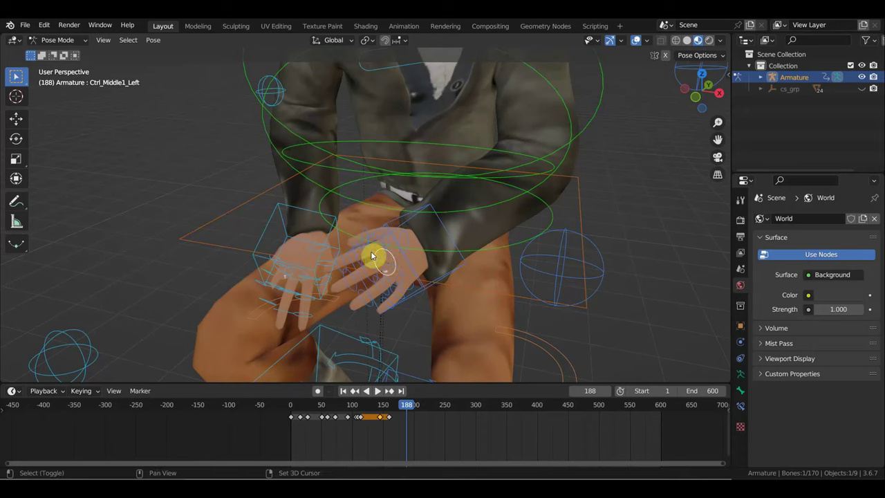
left_click(375, 276, "shift")
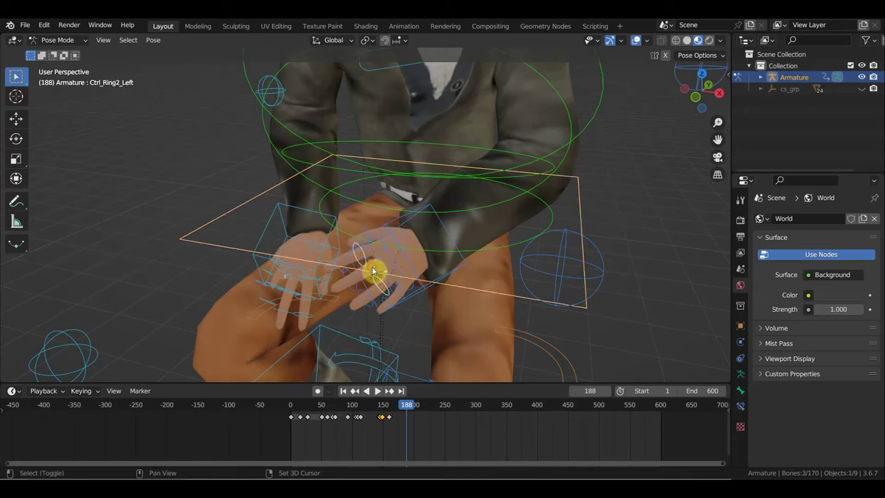
left_click(573, 295, "shift")
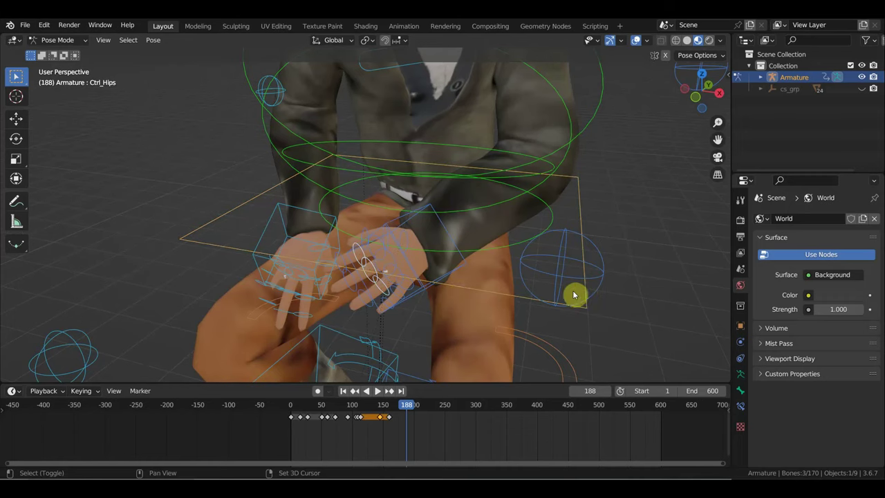
left_click(400, 295, "shift")
middle_click_drag(399, 295, 361, 215)
key("r")
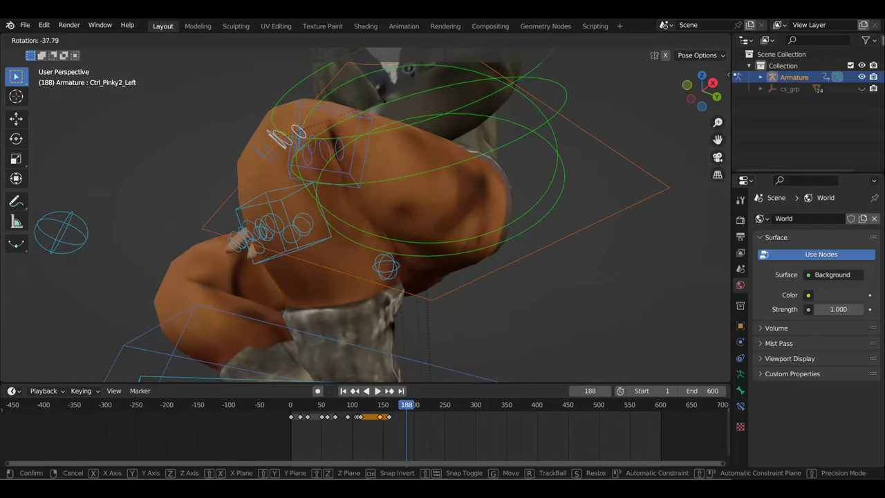
left_click(376, 94)
mouse_move(376, 94)
middle_mouse_down()
mouse_move(480, 164)
mouse_move(480, 181)
mouse_move(415, 275)
middle_mouse_up()
Curl the left index, ring and pinky finger controls one at a time.
left_click(405, 264)
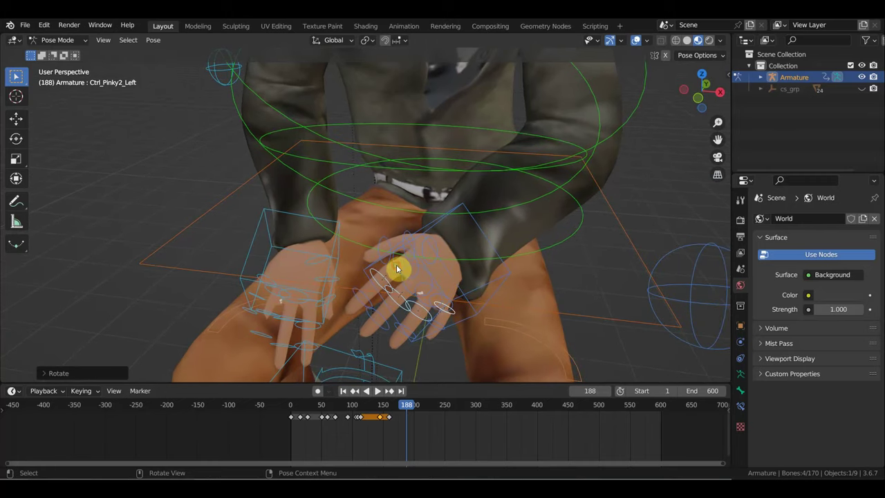
key("r")
left_click(461, 250)
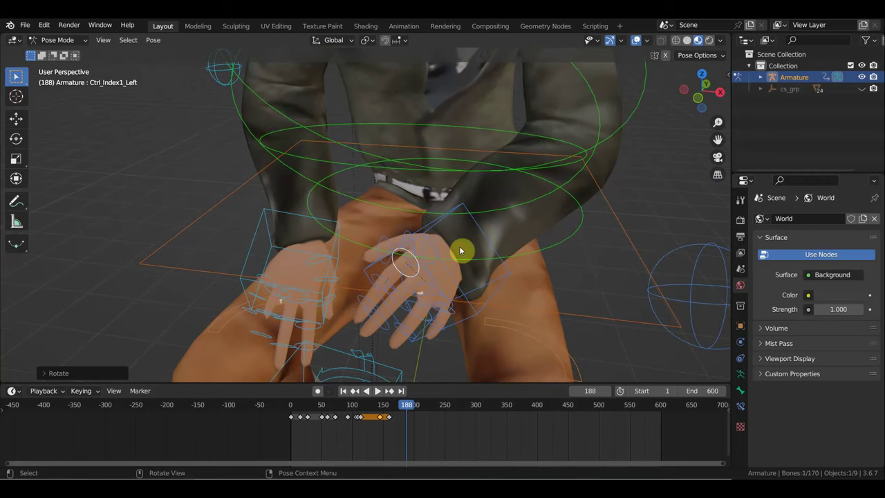
left_click(434, 292)
key("r")
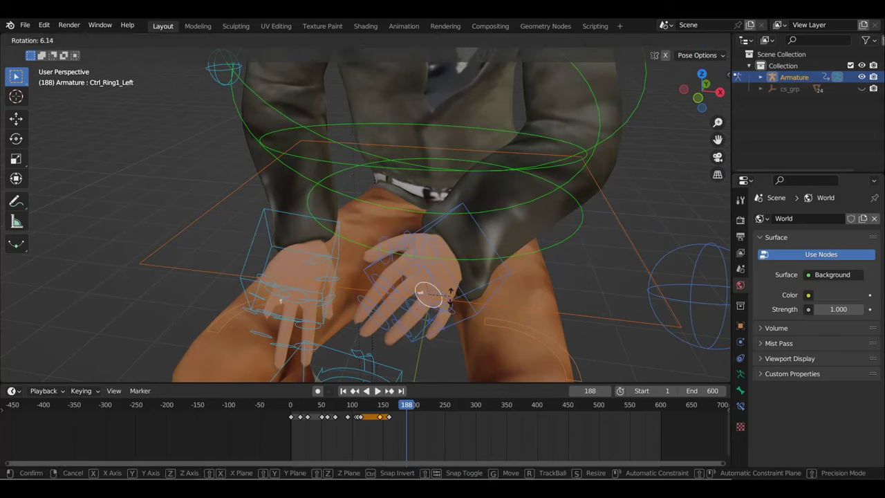
left_click(448, 296)
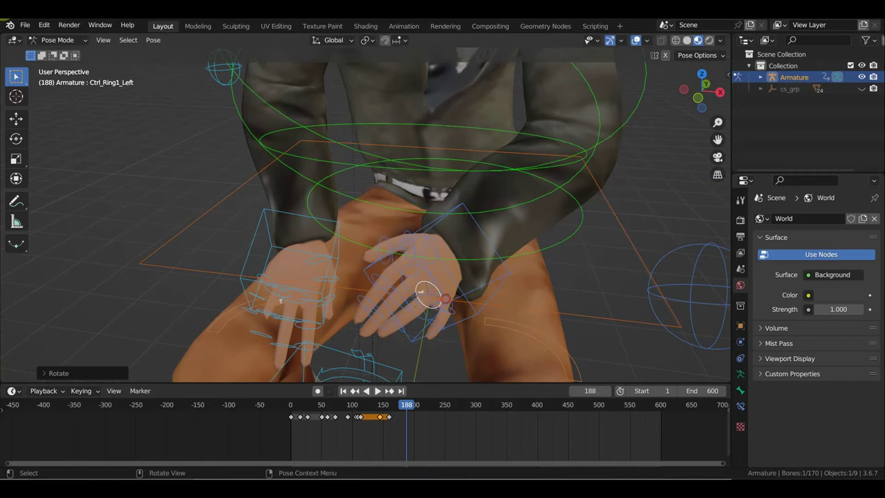
left_click(454, 312)
key("r")
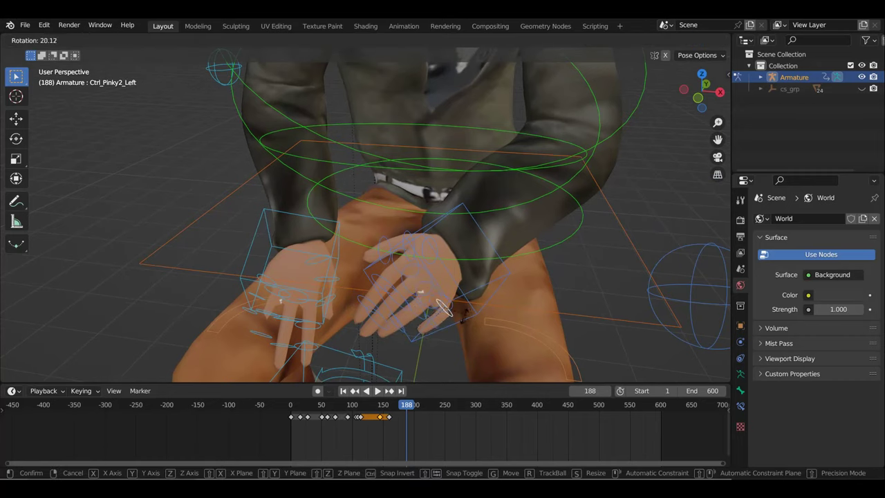
left_click(464, 319)
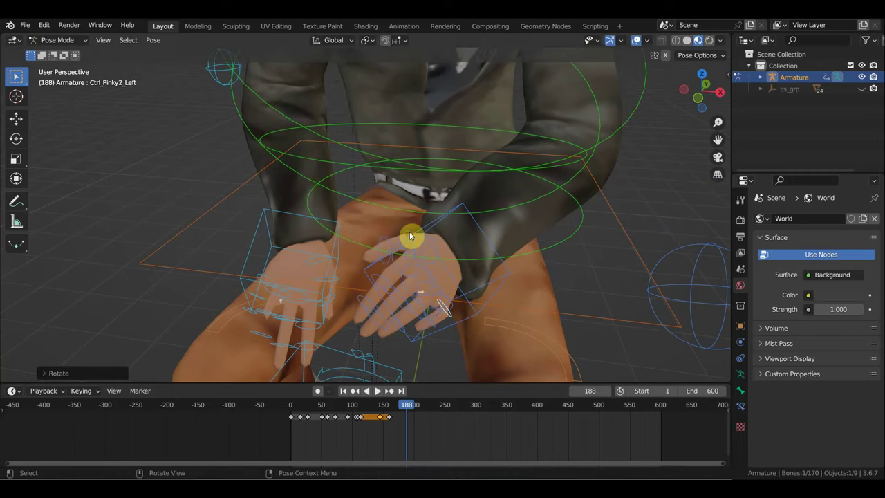
Bend the left thumb's middle joint and thumb tip.
left_click(410, 236)
key("r")
left_click(427, 211)
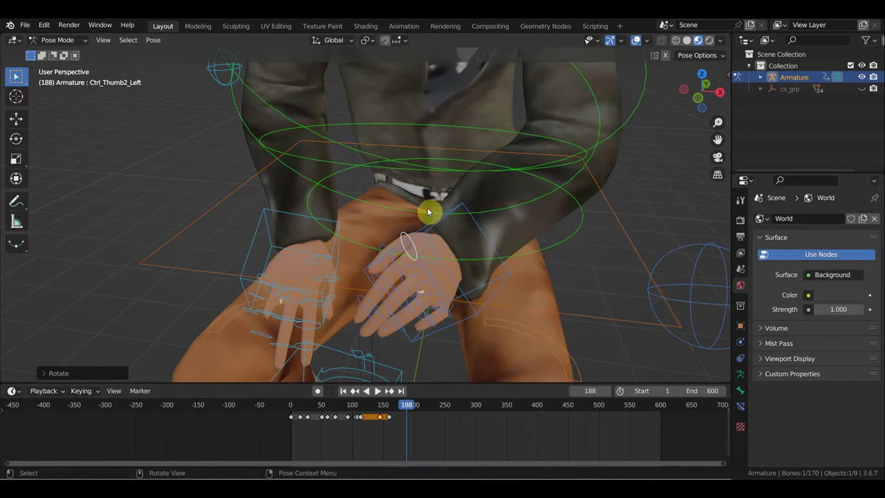
left_click(388, 250)
key("r")
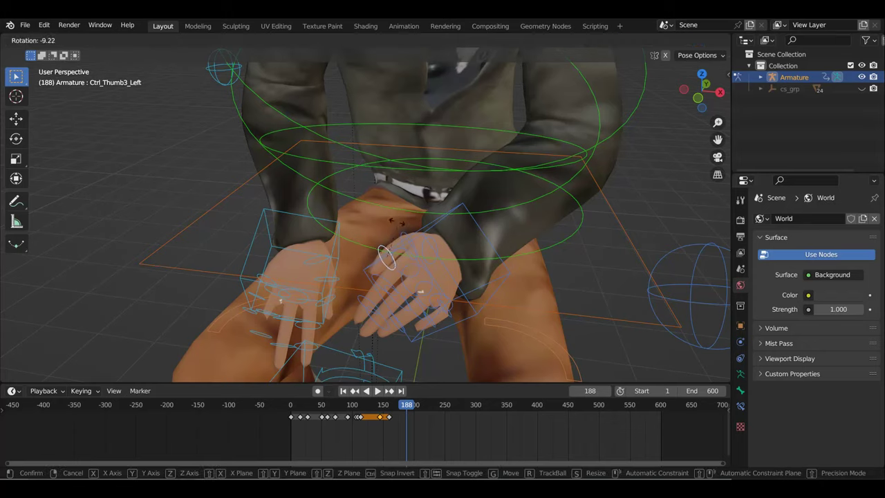
left_click(434, 242)
scroll(434, 242, "down", 3)
mouse_move(434, 242)
middle_mouse_down()
mouse_move(377, 219)
mouse_move(376, 256)
mouse_move(393, 269)
middle_mouse_up()
scroll(340, 240, "up", 4)
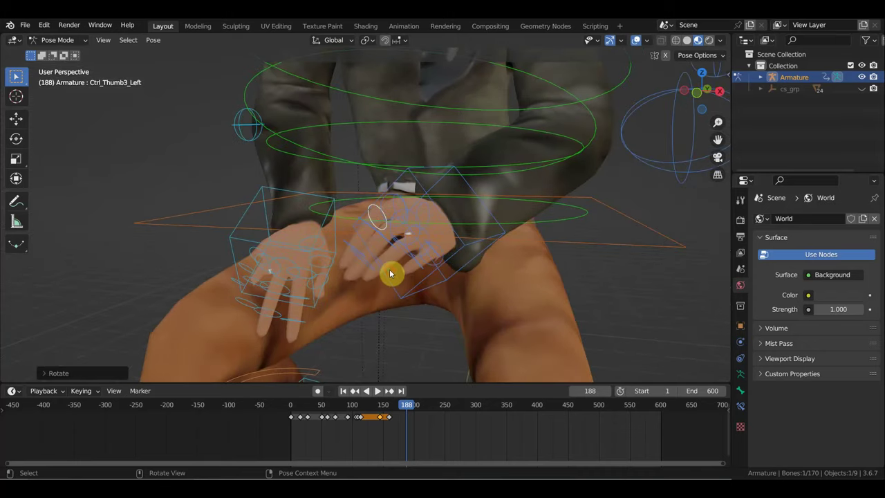
Curl the left ring and index fingertips together, refining how far they bend.
left_click(379, 272)
mouse_move(353, 250)
middle_mouse_down()
mouse_move(409, 255)
mouse_move(366, 215)
middle_mouse_up()
left_click(364, 220)
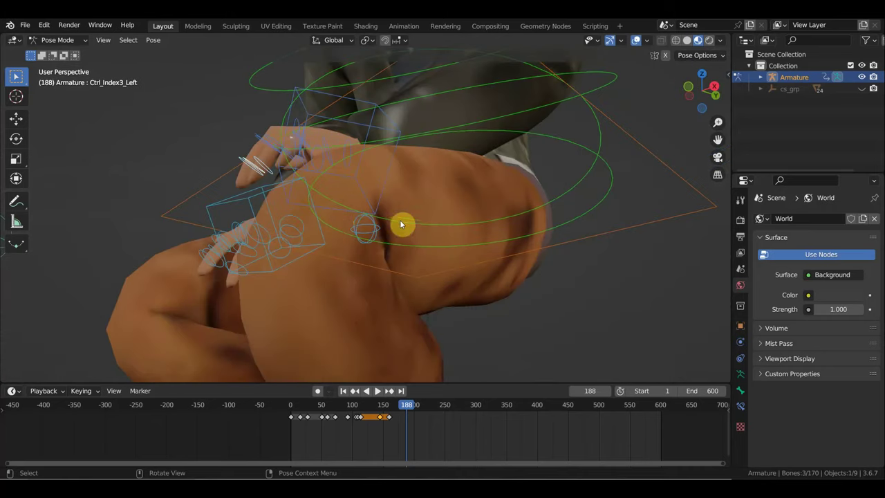
key("r")
left_click(297, 124)
mouse_move(298, 124)
middle_mouse_down()
mouse_move(420, 177)
mouse_move(440, 207)
middle_mouse_up()
key("r")
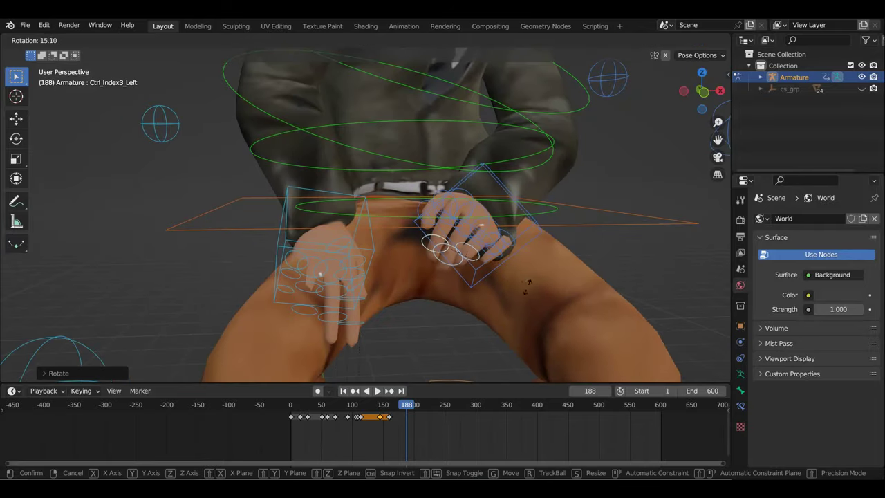
mouse_move(517, 294)
middle_mouse_down()
mouse_move(390, 276)
mouse_move(411, 207)
mouse_move(375, 221)
mouse_move(429, 232)
middle_mouse_up()
left_click(384, 188)
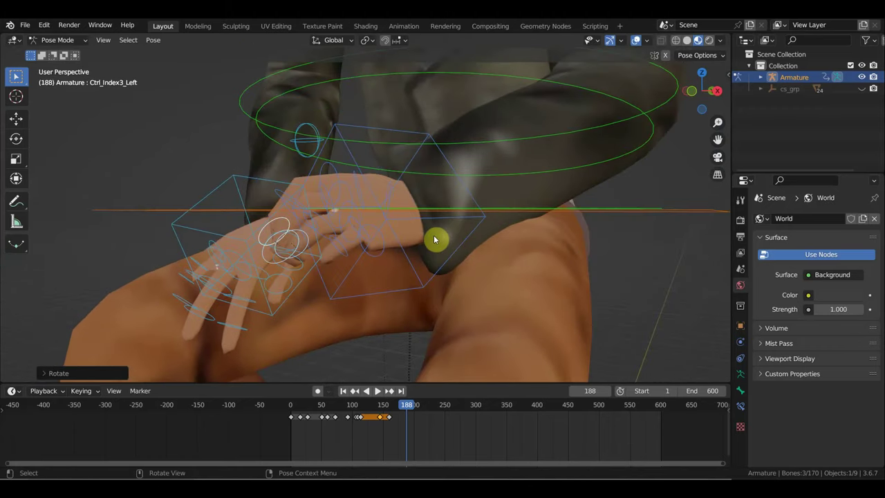
scroll(433, 235, "down", 5)
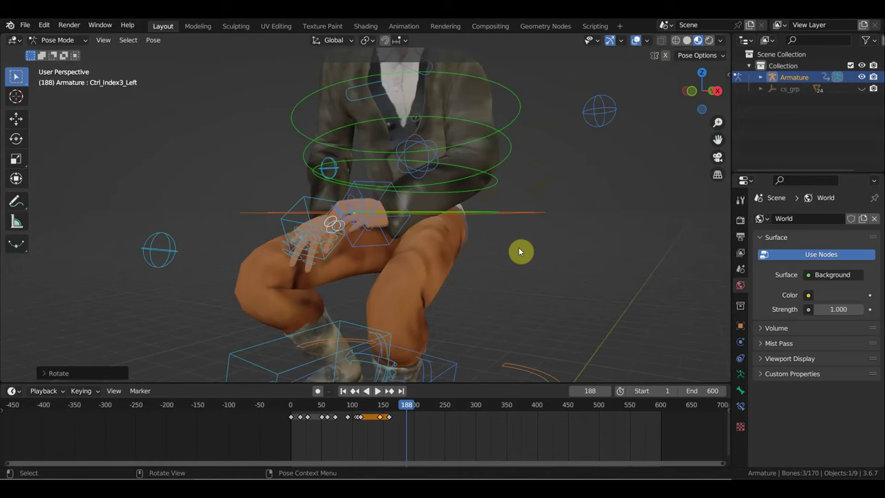
Key every rig bone at frame 188 to capture the new hand pose.
key("a")
key("i")
scroll(475, 243, "down", 3)
Rotate the Ctrl_Spine2 upper spine control from top view to turn the torso.
mouse_move(477, 240)
middle_mouse_down()
mouse_move(500, 251)
mouse_move(497, 279)
mouse_move(434, 276)
mouse_move(381, 239)
middle_mouse_up()
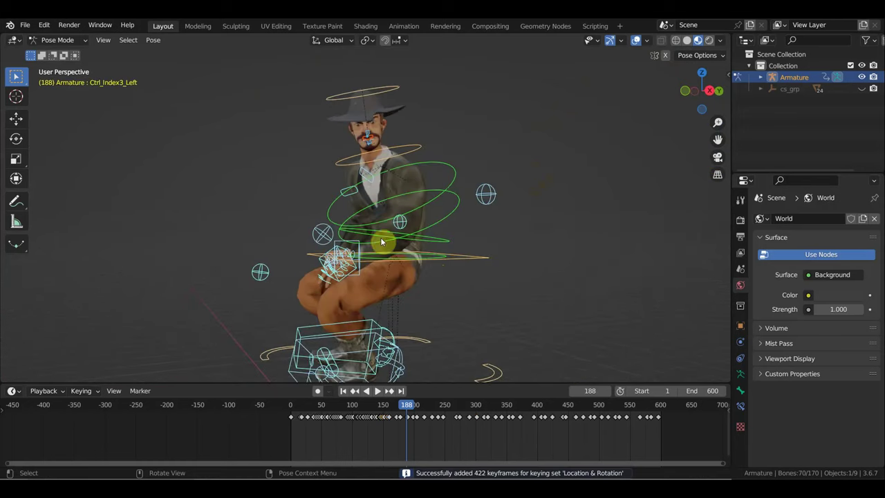
middle_click_drag(447, 237, 482, 235)
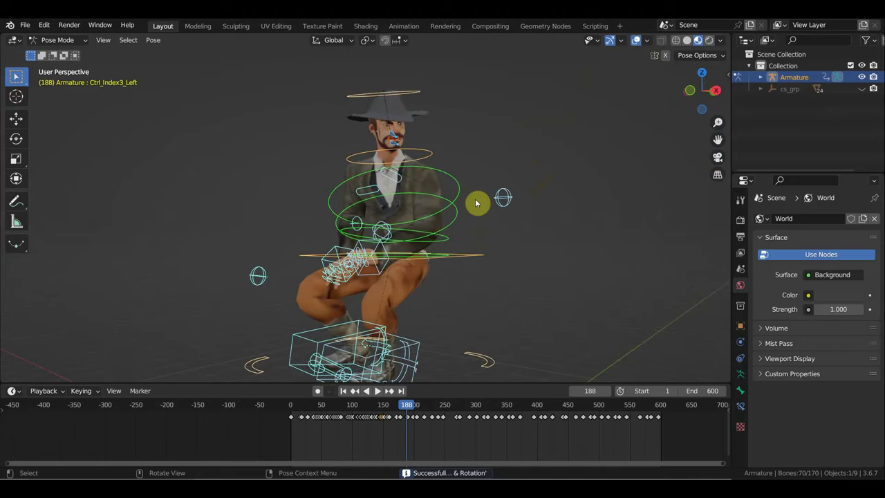
left_click(445, 173)
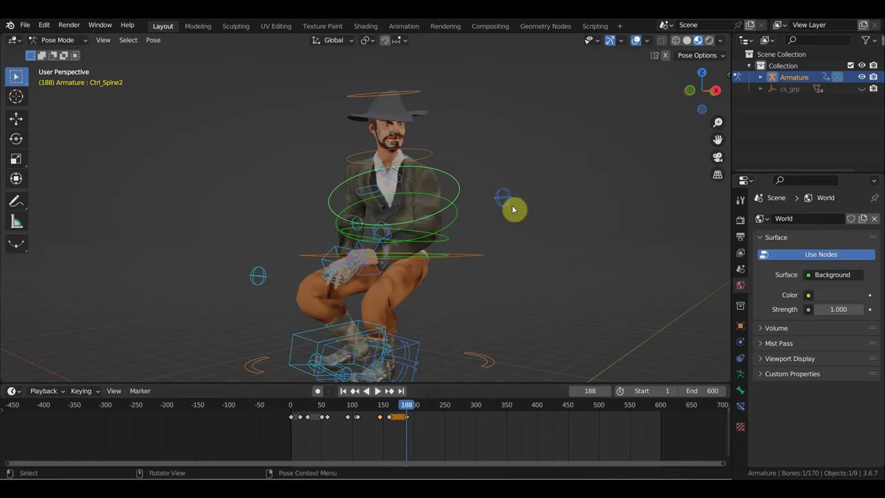
key("KP_7")
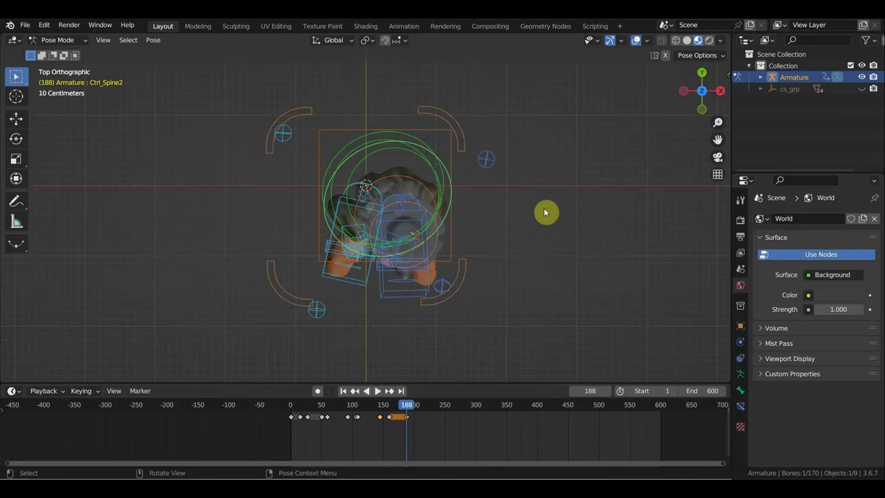
key("r")
left_click(537, 263)
middle_click_drag(575, 267, 531, 132)
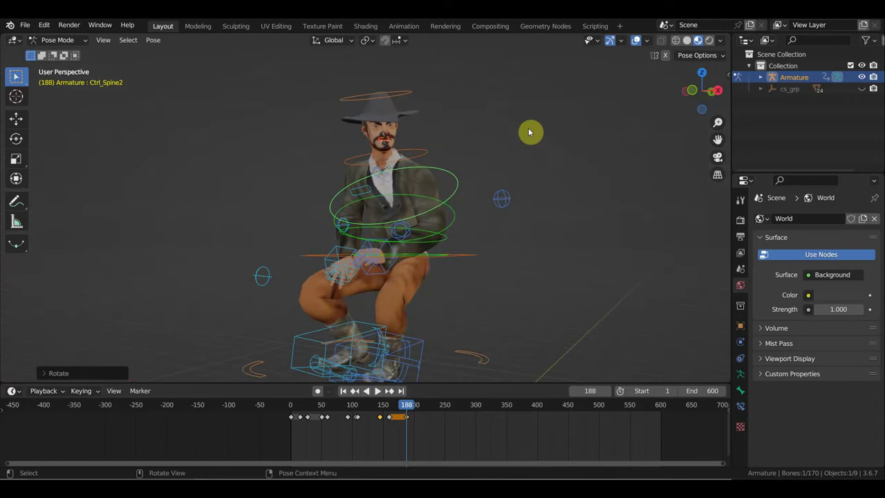
Key the spine rotation at frame 188 and play the animation toward frame 311.
key("i")
key("space")
mouse_move(421, 408)
left_mouse_down()
mouse_move(494, 419)
mouse_move(253, 378)
mouse_move(405, 393)
mouse_move(348, 400)
mouse_move(431, 405)
mouse_move(445, 391)
mouse_move(348, 390)
mouse_move(625, 407)
mouse_move(479, 406)
left_mouse_up()
At frame 306, tilt the Ctrl_Hips_Free control upright in two rotations.
middle_click_drag(355, 241, 331, 241)
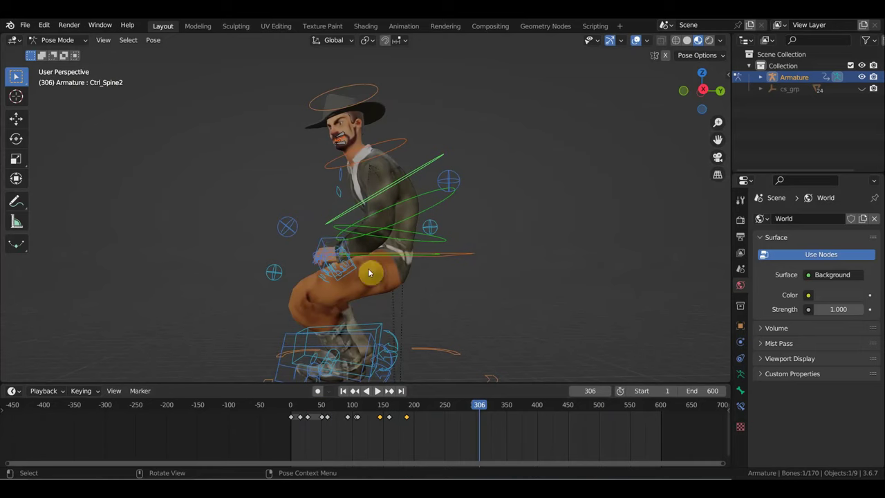
left_click(437, 204)
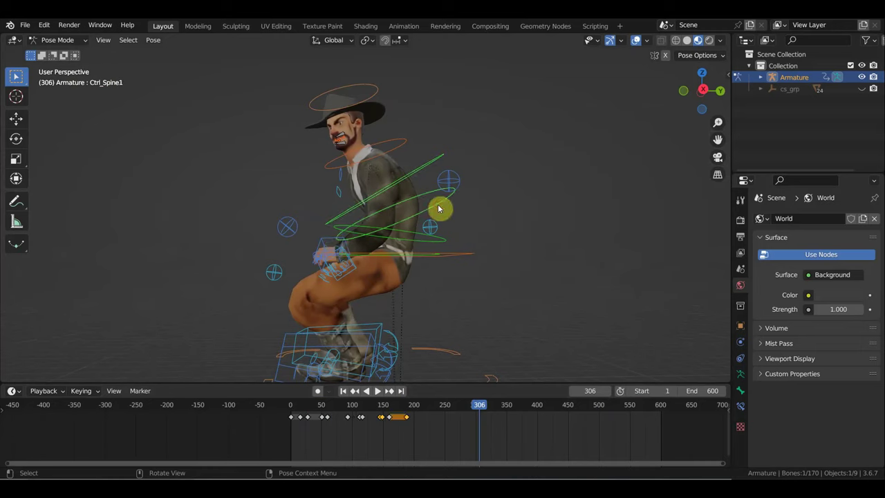
middle_click_drag(493, 214, 468, 215)
left_click(442, 242)
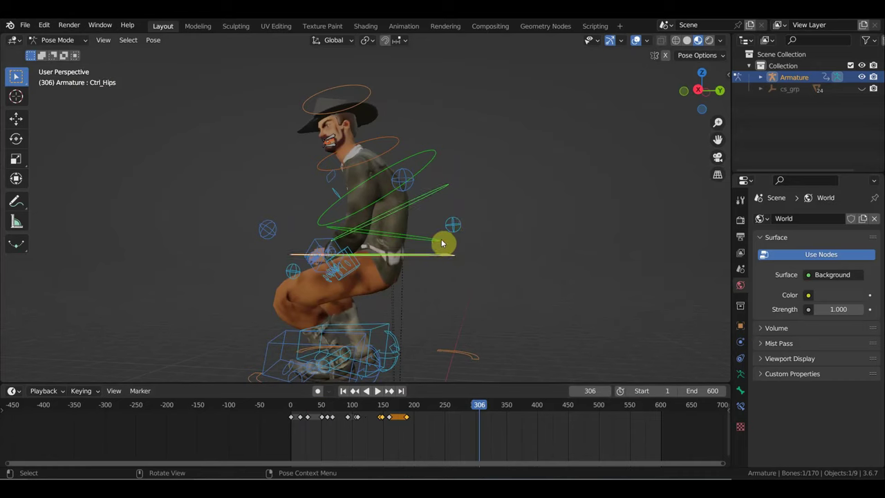
key("r")
left_click(444, 254)
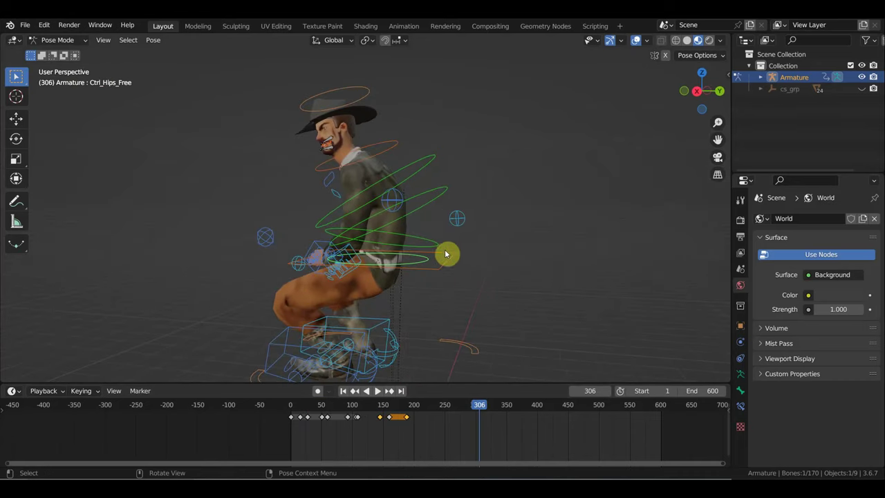
key("r")
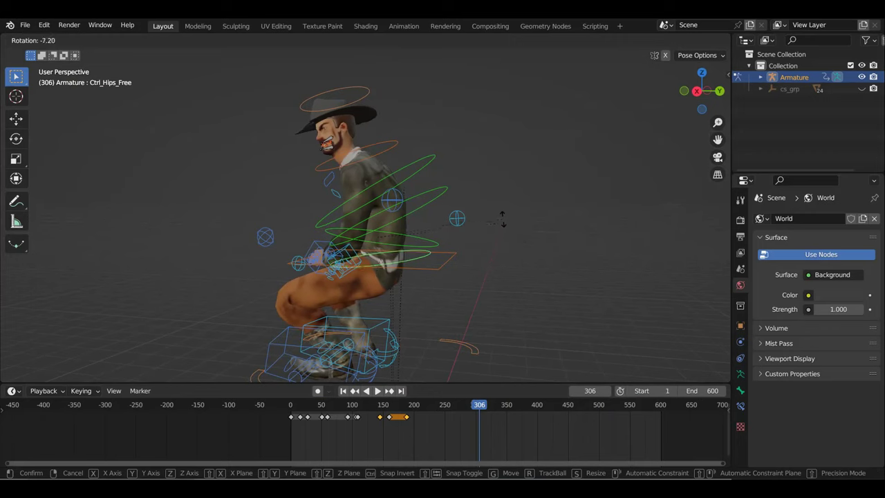
left_click(435, 247)
Rotate the Ctrl_Spine control to stand the torso upright.
left_click(415, 246)
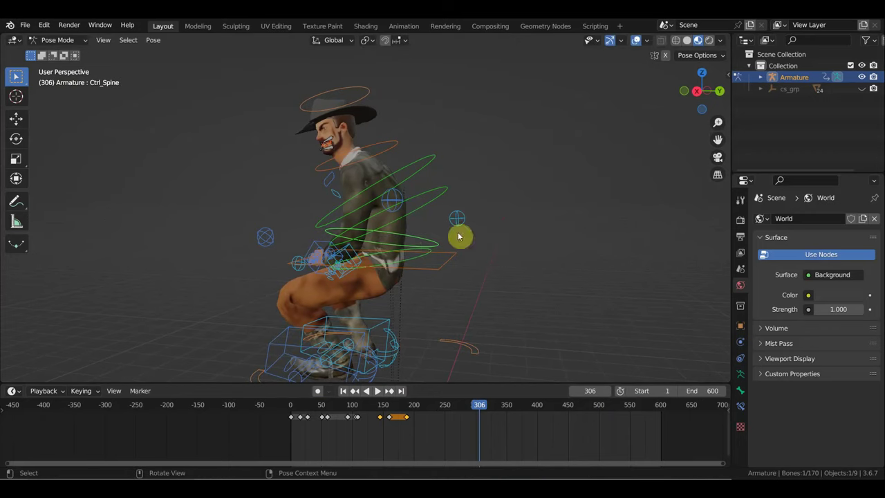
key("r")
left_click(482, 195)
middle_click_drag(482, 195, 590, 211)
key("r")
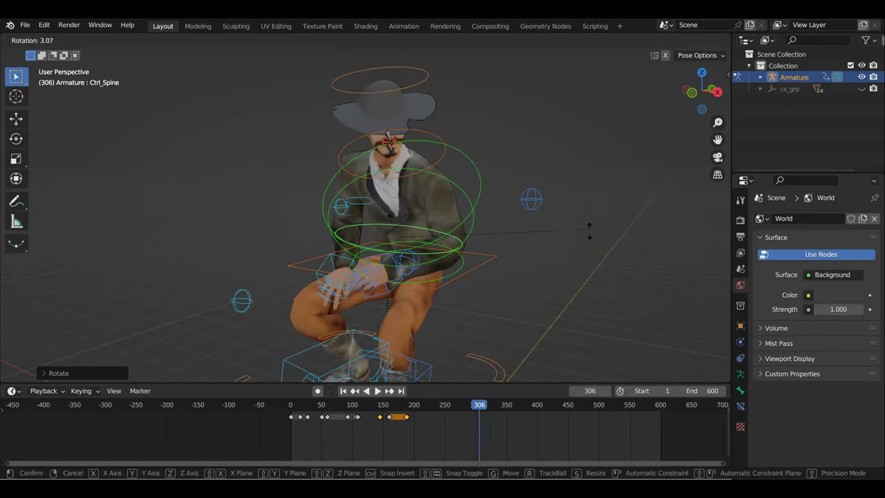
left_click(572, 257)
mouse_move(572, 257)
middle_mouse_down()
mouse_move(448, 251)
mouse_move(381, 184)
middle_mouse_up()
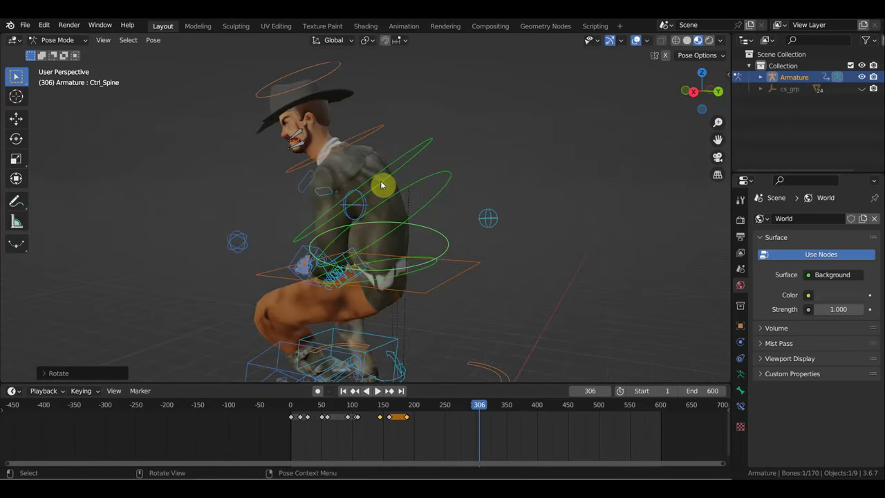
Rotate the Ctrl_Neck control to straighten the head.
left_click(368, 137)
middle_click_drag(367, 136, 435, 140)
key("r")
left_click(464, 171)
mouse_move(464, 170)
middle_mouse_down()
mouse_move(587, 180)
mouse_move(603, 168)
mouse_move(580, 190)
mouse_move(585, 254)
mouse_move(573, 151)
mouse_move(559, 142)
mouse_move(549, 217)
mouse_move(532, 217)
mouse_move(531, 228)
middle_mouse_up()
scroll(546, 221, "up", 3)
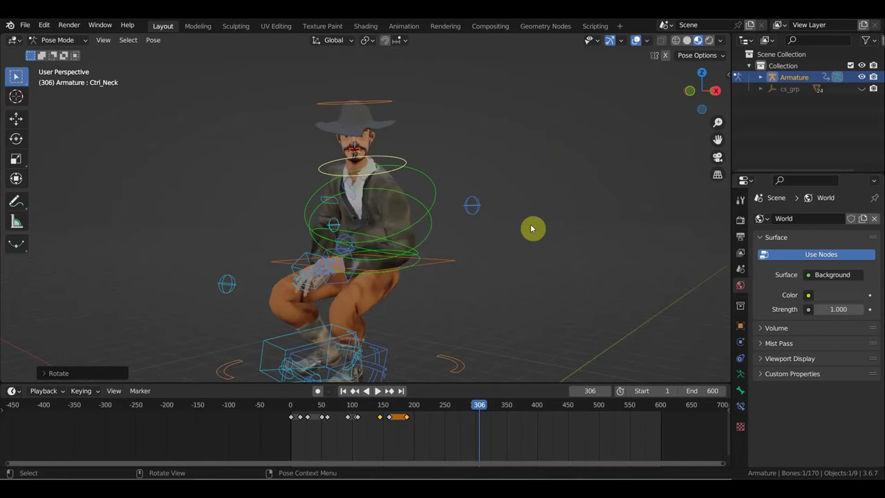
Key the whole rig at frame 306, review playback, then select Ctrl_Hand_IK_Left at frame 337.
key("a")
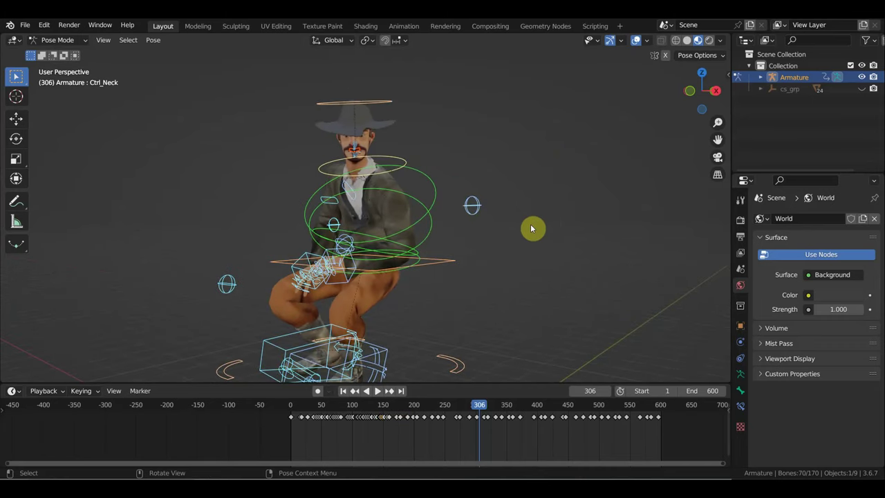
key("i")
left_click_drag(482, 409, 432, 406)
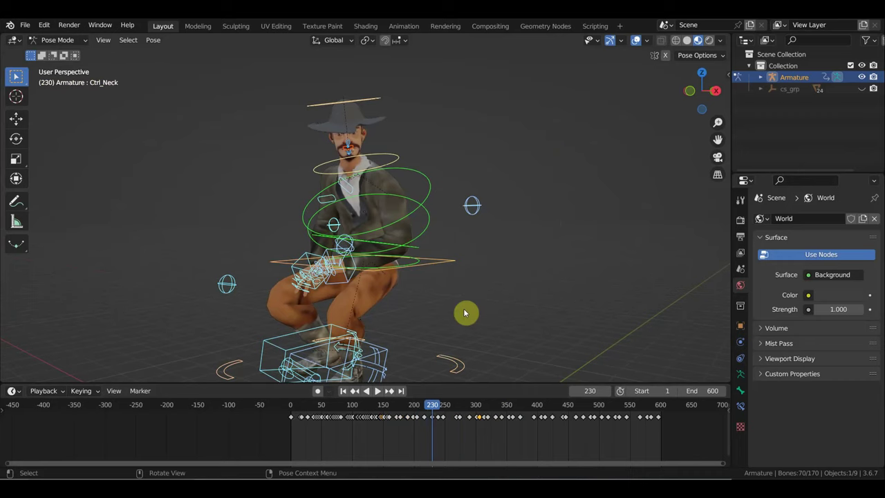
middle_click_drag(429, 286, 534, 291)
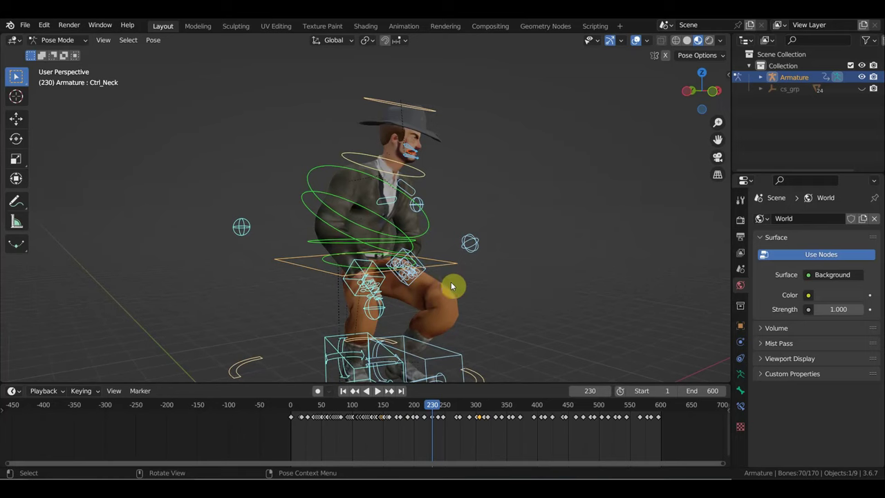
left_click(420, 265)
left_click_drag(461, 415, 512, 423)
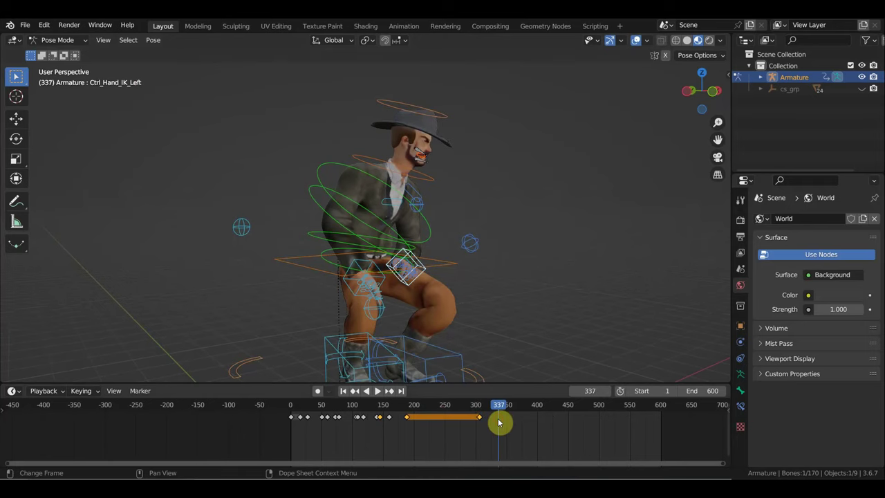
Move and rotate the Ctrl_Hand_IK_Left control into a new position.
middle_click_drag(477, 289, 477, 287)
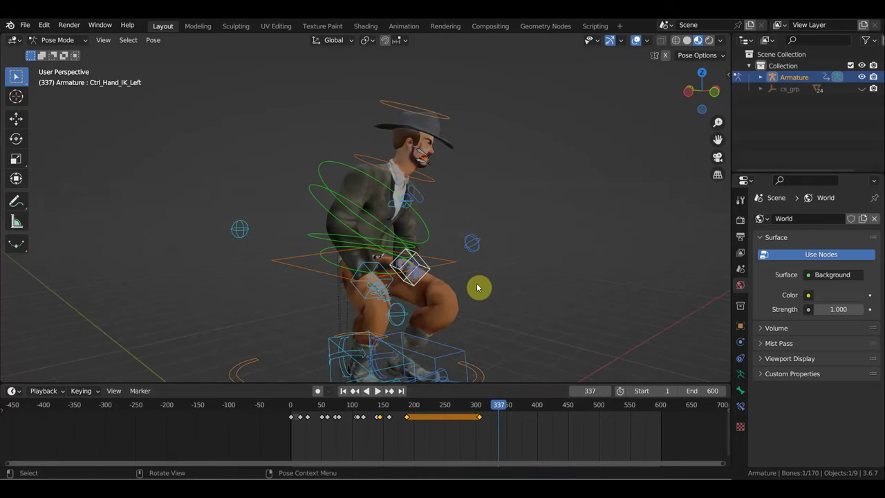
key("g")
left_click(509, 256)
middle_click_drag(510, 254, 406, 233)
key("r")
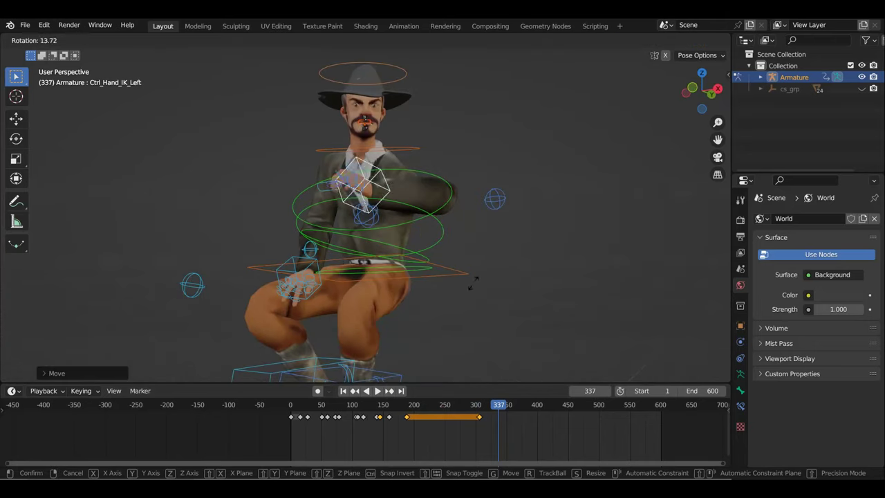
left_click(401, 306)
Lower the left elbow pole target and raise the left hand toward the face.
left_click(499, 200)
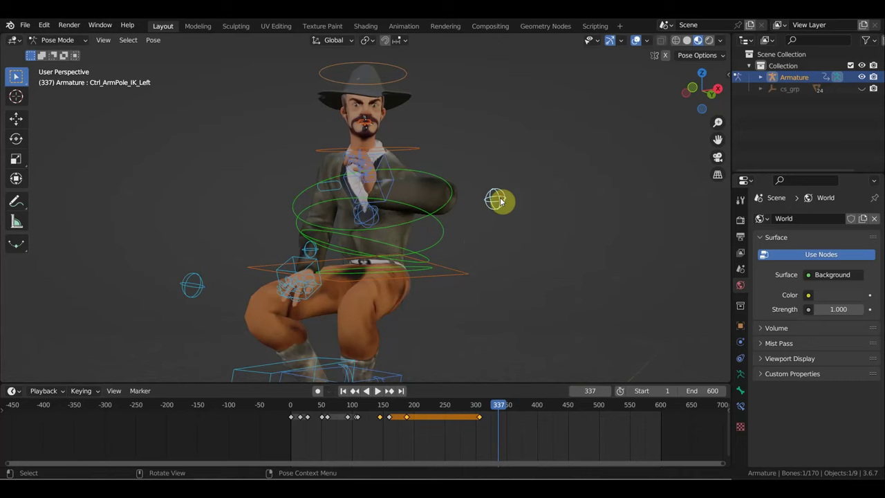
left_click_drag(499, 200, 464, 259)
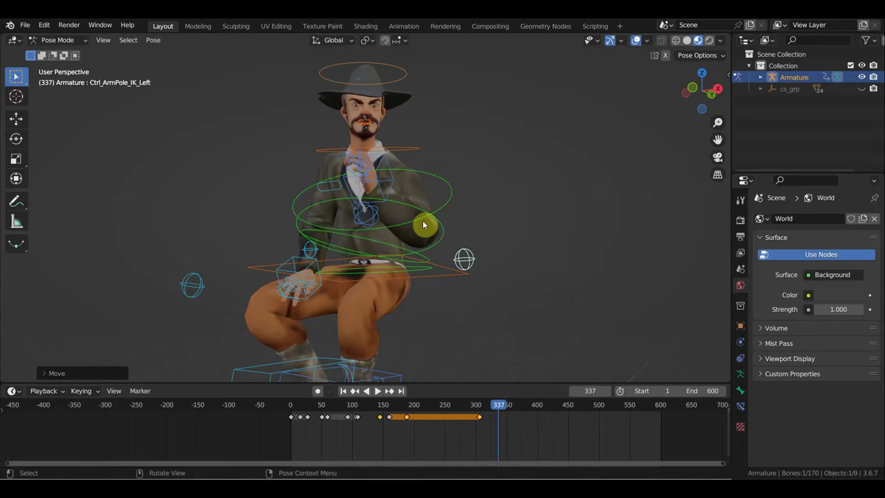
left_click_drag(387, 169, 419, 121)
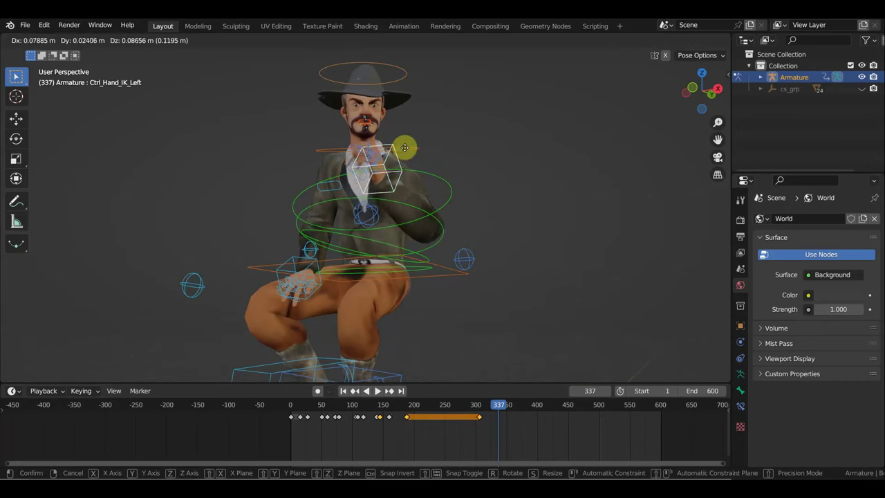
left_click_drag(419, 121, 436, 134)
middle_click_drag(436, 134, 541, 160)
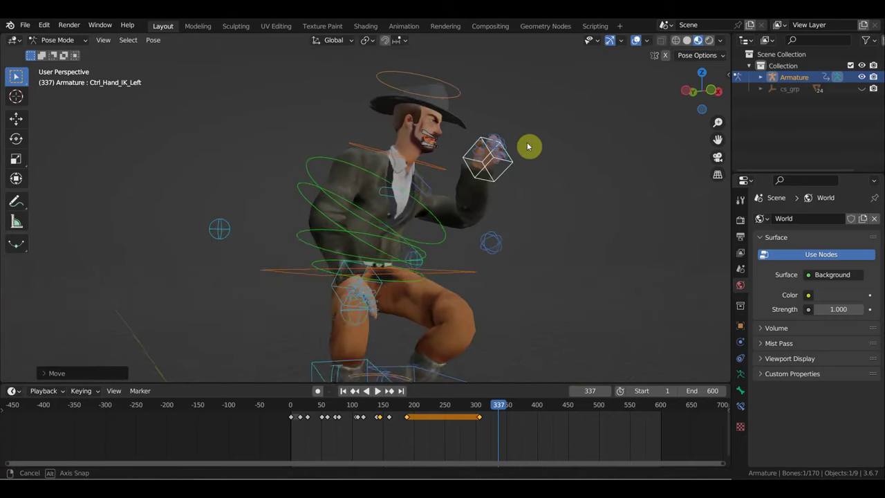
Orient the left hand and move it up to the hat brim.
key("r")
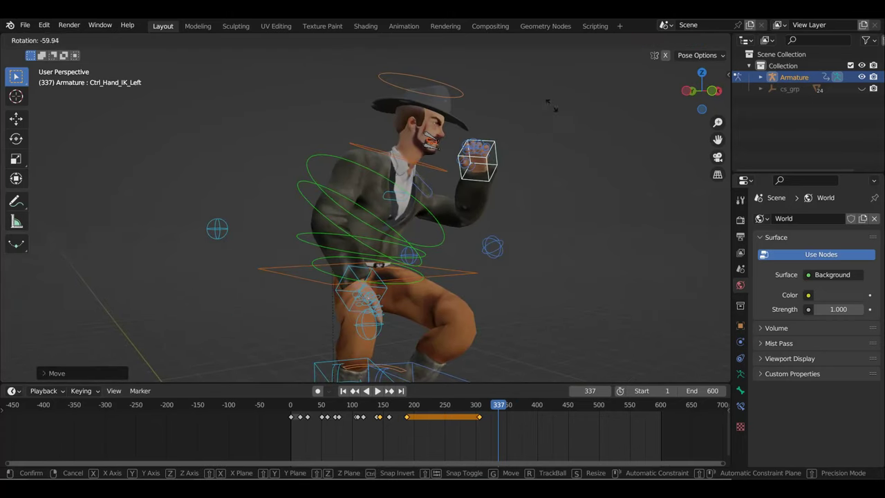
left_click(553, 110)
key("g")
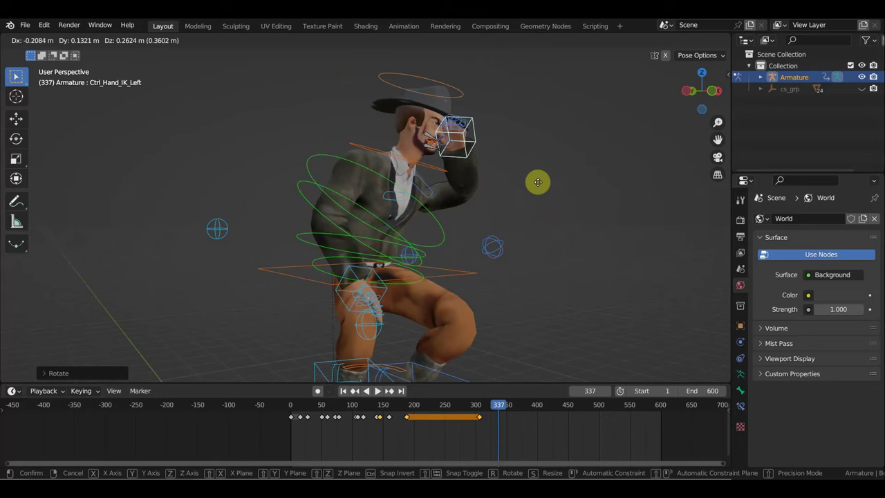
left_click(551, 192)
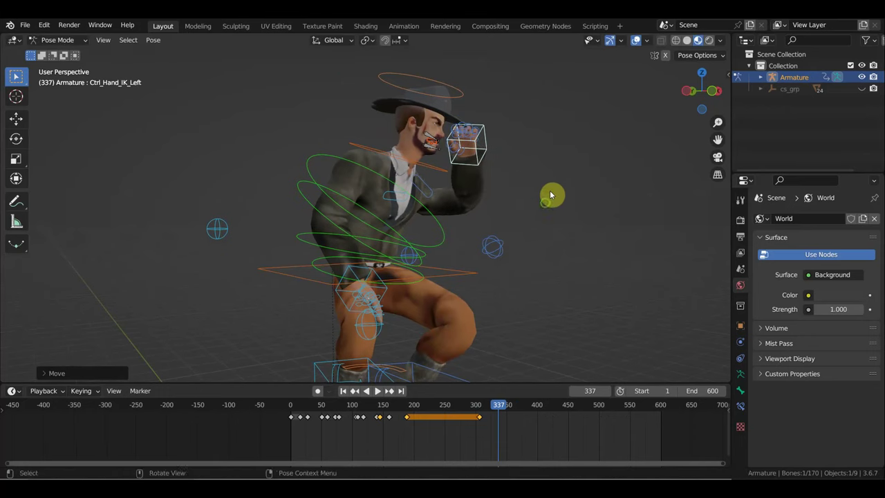
middle_click_drag(553, 194, 476, 216)
scroll(475, 217, "up", 2)
scroll(484, 221, "up", 1)
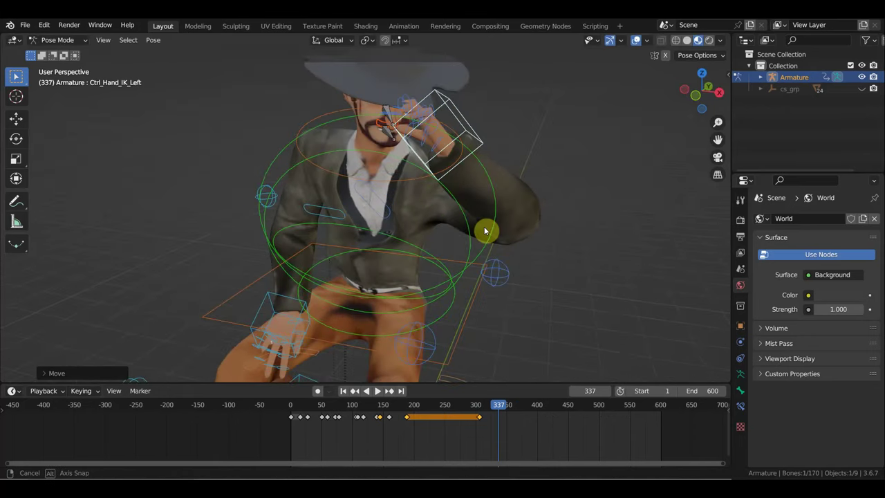
scroll(485, 204, "up", 2)
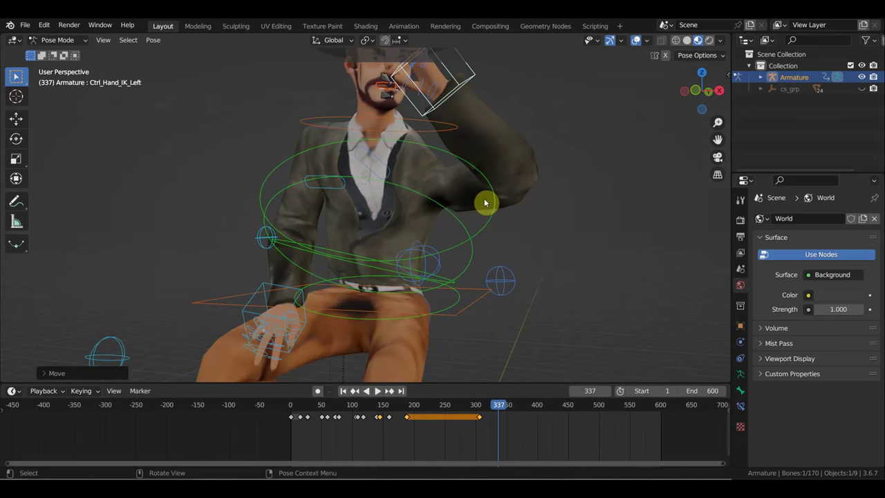
Key every rig control at frame 337.
key("a")
key("i")
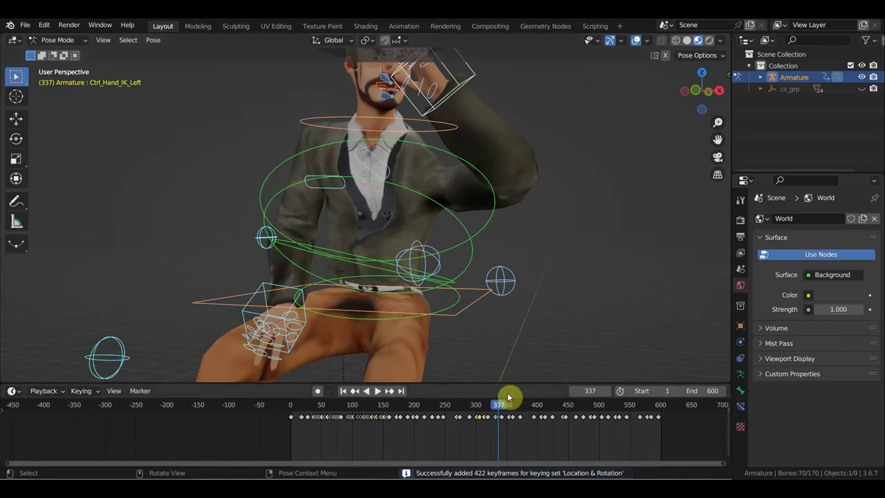
scroll(539, 268, "down", 4)
middle_click_drag(540, 268, 534, 275)
scroll(534, 274, "up", 2)
scroll(530, 264, "up", 2)
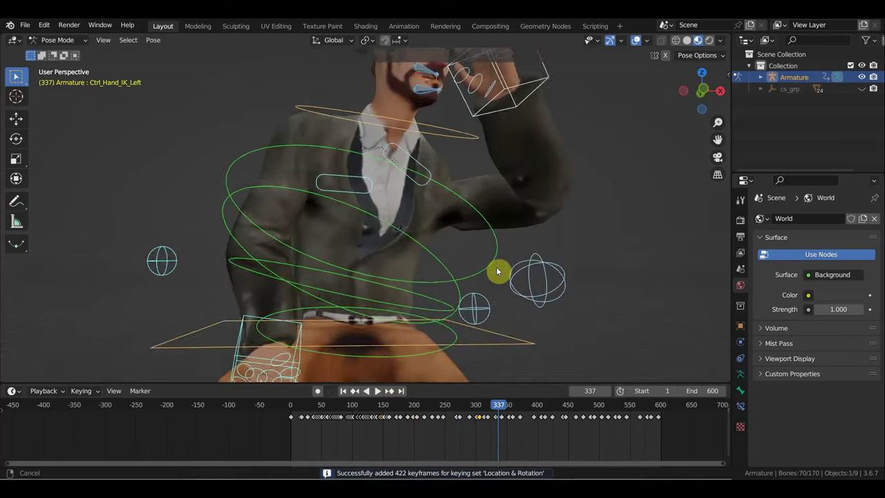
scroll(500, 272, "up", 2)
Raise the left shoulder control and re-key the whole rig at frame 337.
left_click(412, 170)
key("r")
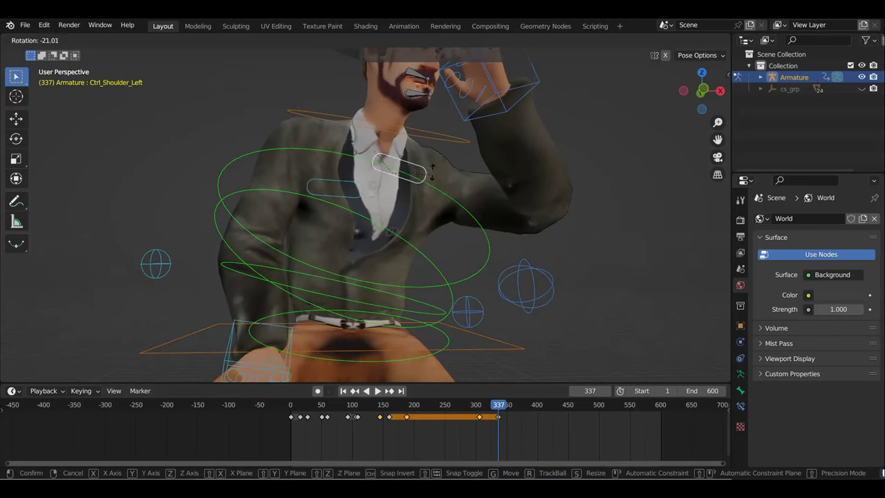
left_click(438, 167)
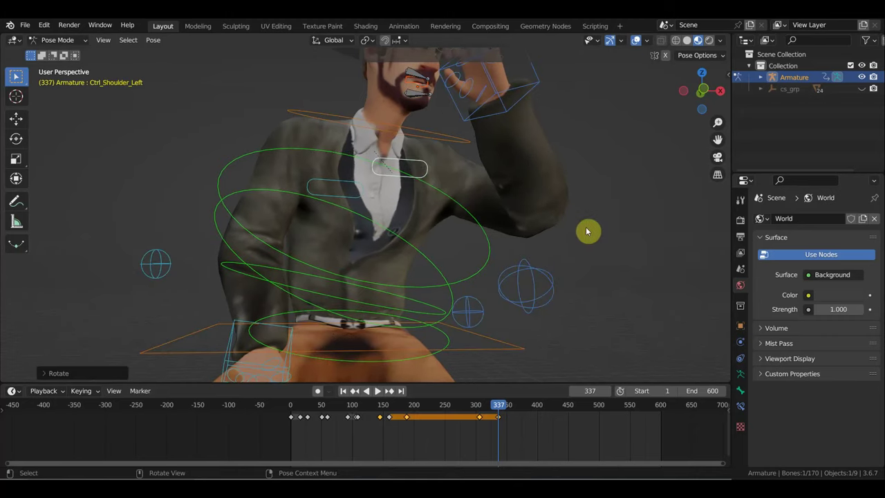
key("a")
key("i")
Scrub the animation to preview the hat tip, ending at frame 344.
scroll(584, 293, "down", 3)
middle_click_drag(575, 302, 464, 289)
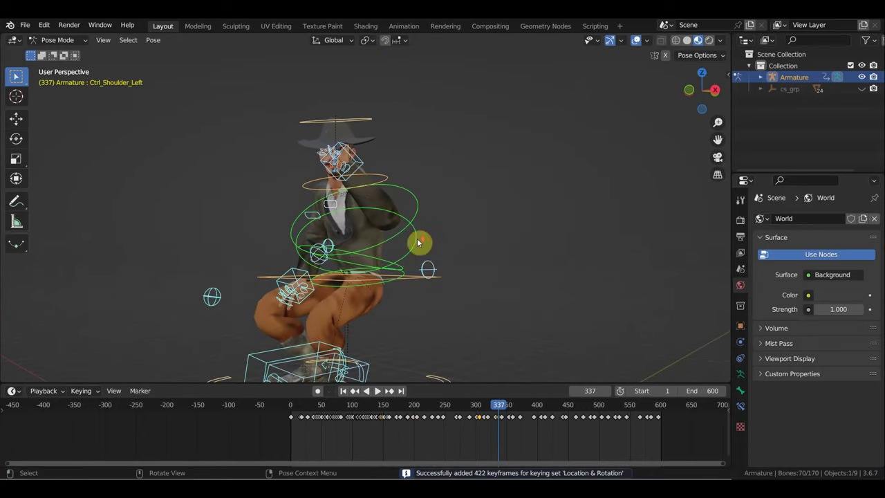
middle_click_drag(415, 239, 488, 210, "shift")
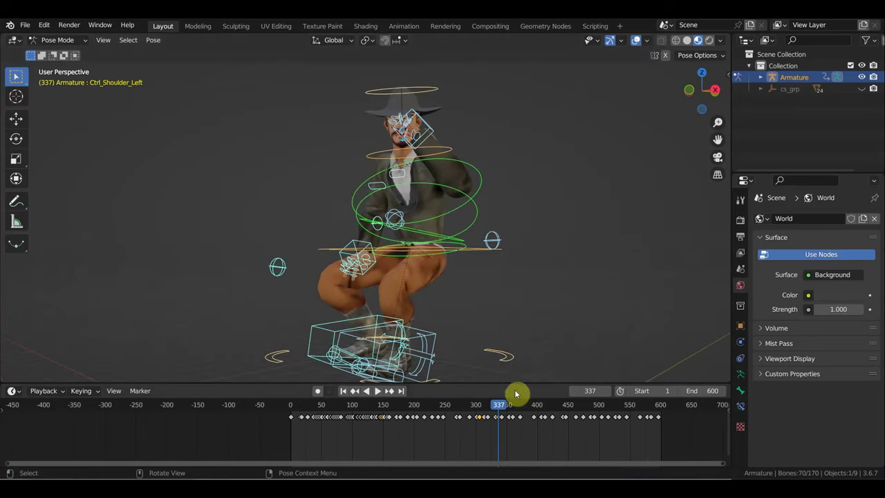
mouse_move(500, 405)
left_mouse_down()
mouse_move(514, 406)
mouse_move(468, 408)
mouse_move(504, 413)
left_mouse_up()
mouse_move(506, 345)
middle_mouse_down()
mouse_move(521, 284)
mouse_move(501, 220)
middle_mouse_up()
Slide the left arm pole's keyframe about 30 frames earlier.
left_click(488, 203)
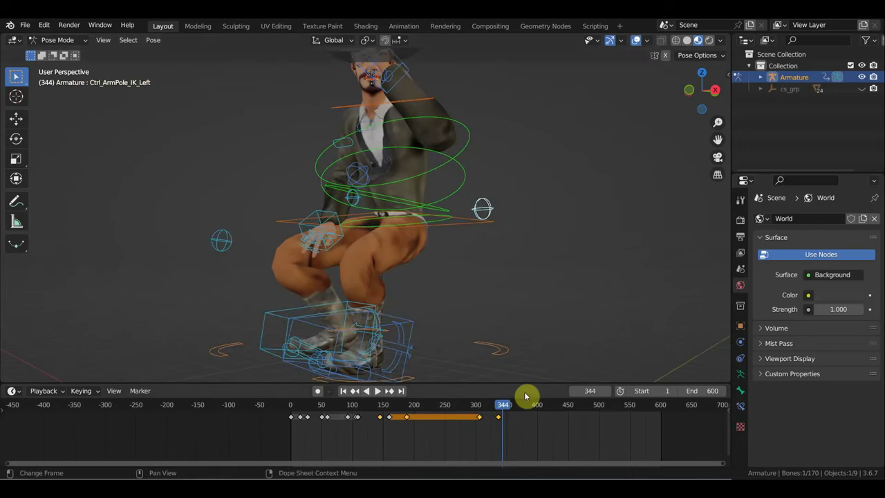
left_click_drag(482, 417, 479, 408)
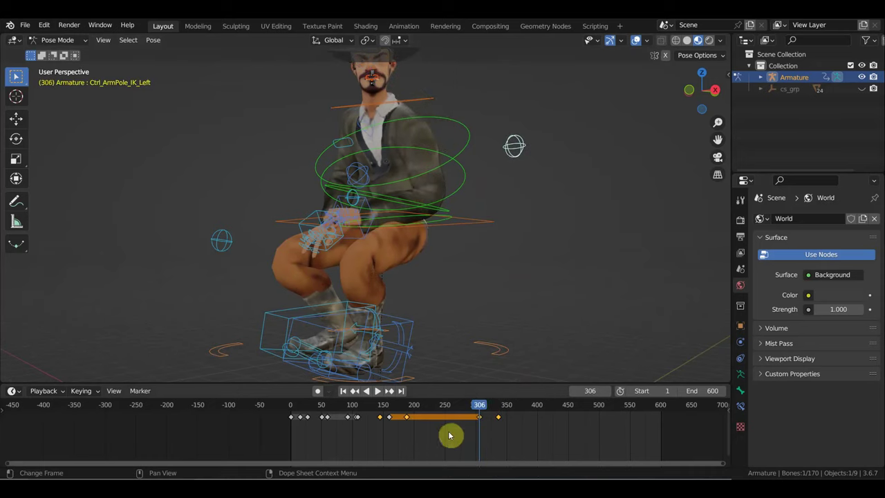
left_click(477, 417)
key("g")
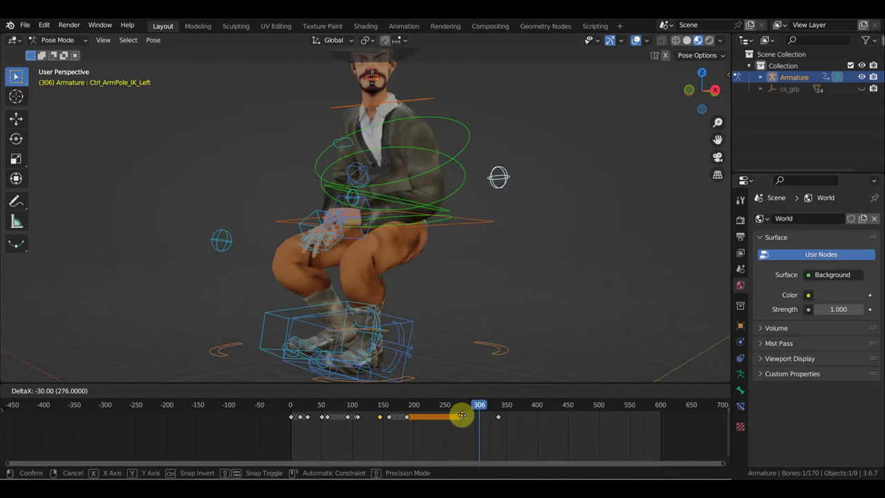
left_click(462, 415)
Move the left hand IK keyframe 58 frames earlier, shift the pole key again, and review.
left_click(363, 204)
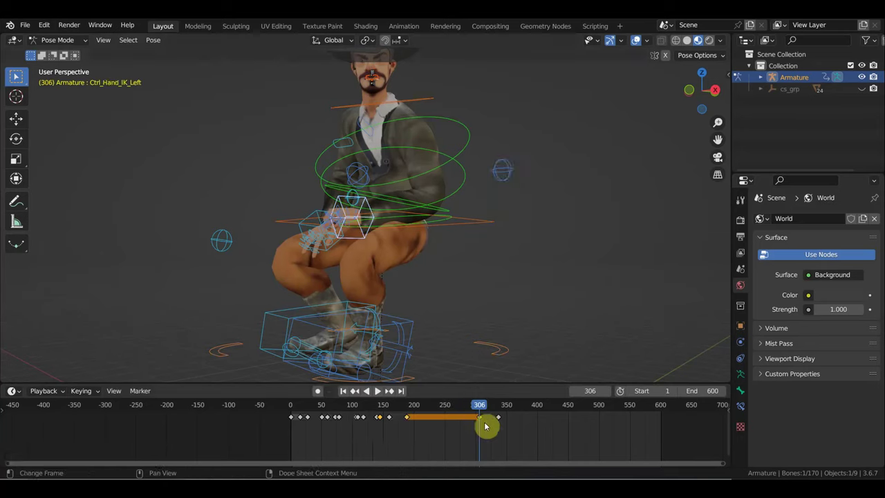
key("g")
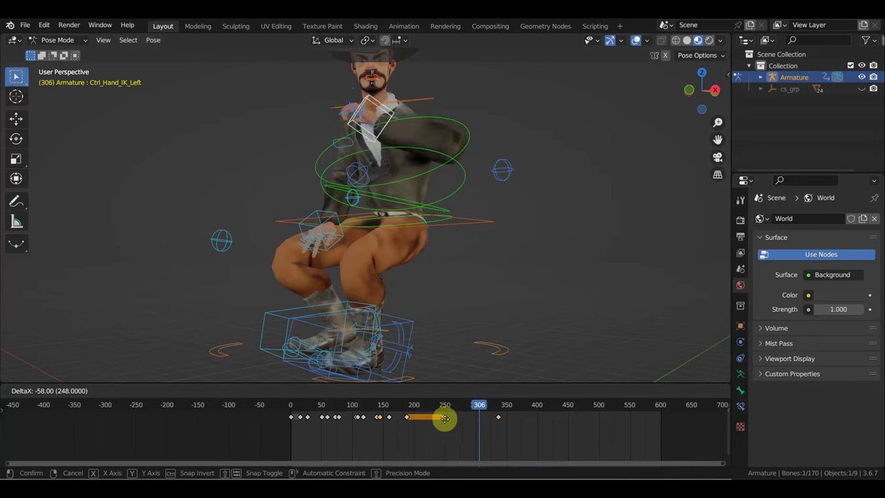
left_click(445, 418)
left_click(505, 171)
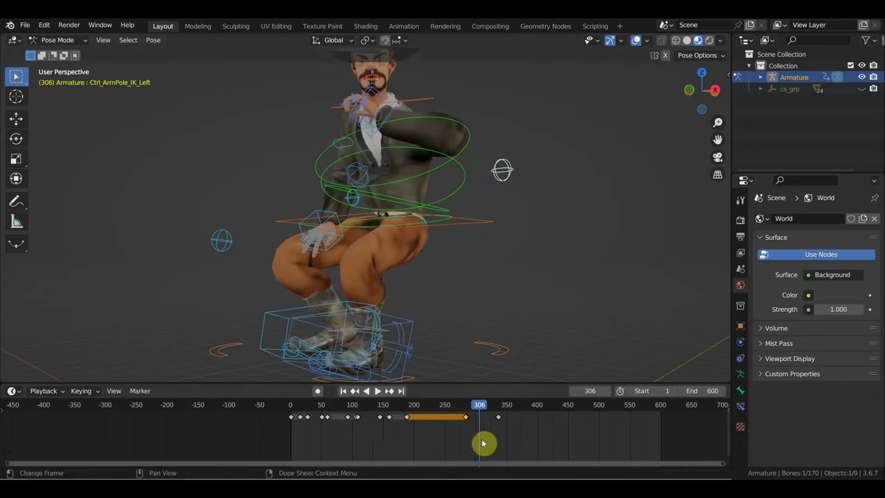
key("g")
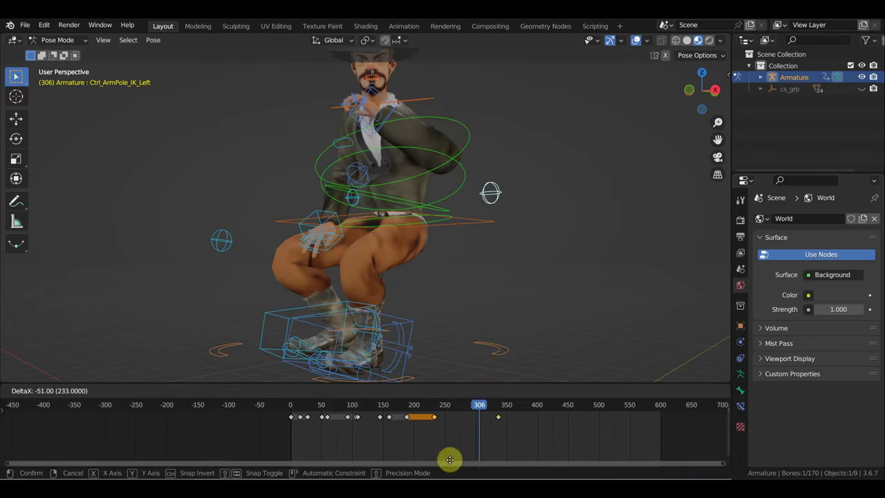
left_click(433, 461)
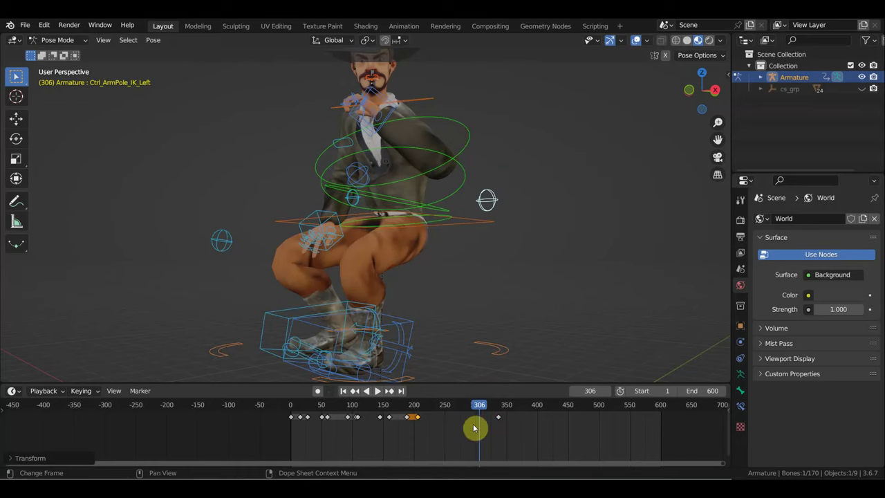
mouse_move(478, 407)
left_mouse_down()
mouse_move(436, 419)
mouse_move(492, 428)
left_mouse_up()
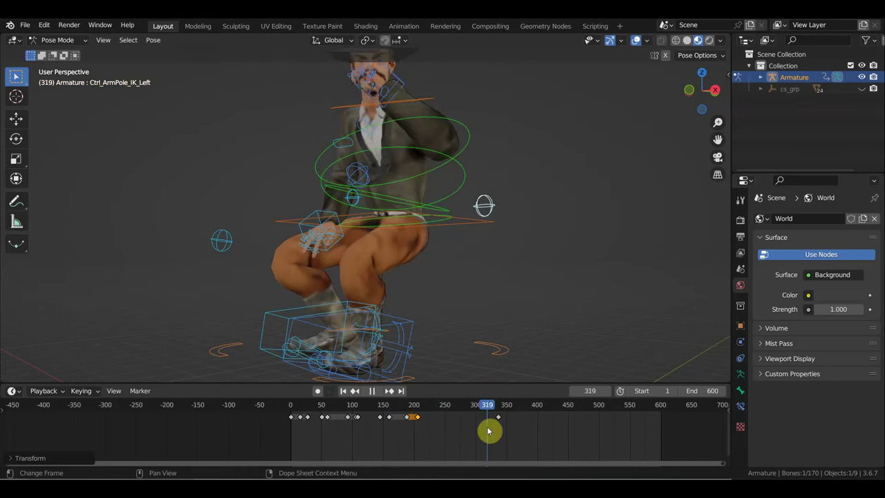
mouse_move(509, 231)
middle_mouse_down("shift")
mouse_move(509, 290)
mouse_move(583, 289)
middle_mouse_up("shift")
scroll(510, 290, "up", 1)
scroll(584, 288, "down", 1)
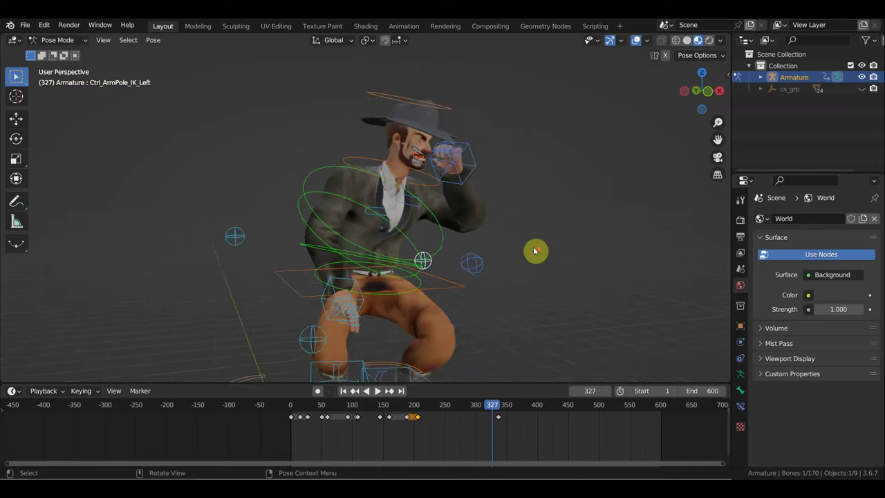
scroll(533, 251, "down", 1)
scroll(505, 286, "down", 1)
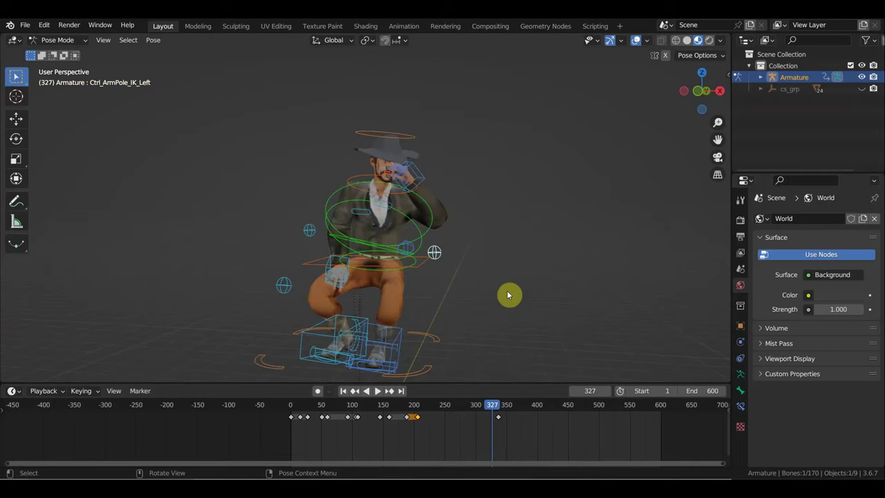
middle_click_drag(507, 295, 329, 304)
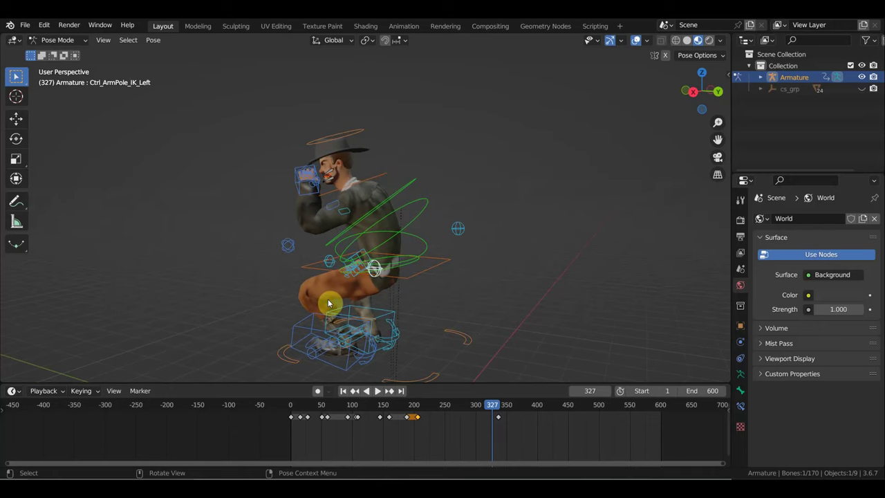
mouse_move(311, 325)
middle_mouse_down()
mouse_move(424, 272)
mouse_move(484, 277)
mouse_move(474, 286)
mouse_move(515, 208)
mouse_move(545, 208)
middle_mouse_up()
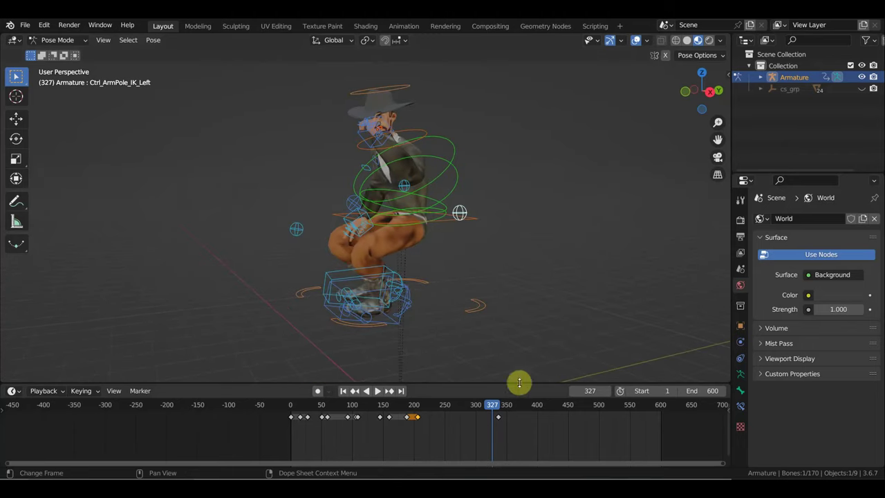
mouse_move(476, 408)
left_mouse_down()
mouse_move(420, 408)
mouse_move(479, 411)
mouse_move(459, 410)
left_mouse_up()
scroll(484, 371, "up", 2)
mouse_move(484, 371)
middle_mouse_down()
mouse_move(509, 298)
mouse_move(488, 293)
mouse_move(480, 332)
middle_mouse_up()
mouse_move(469, 408)
left_mouse_down()
mouse_move(419, 418)
mouse_move(498, 428)
mouse_move(428, 423)
mouse_move(492, 434)
left_mouse_up()
key("space")
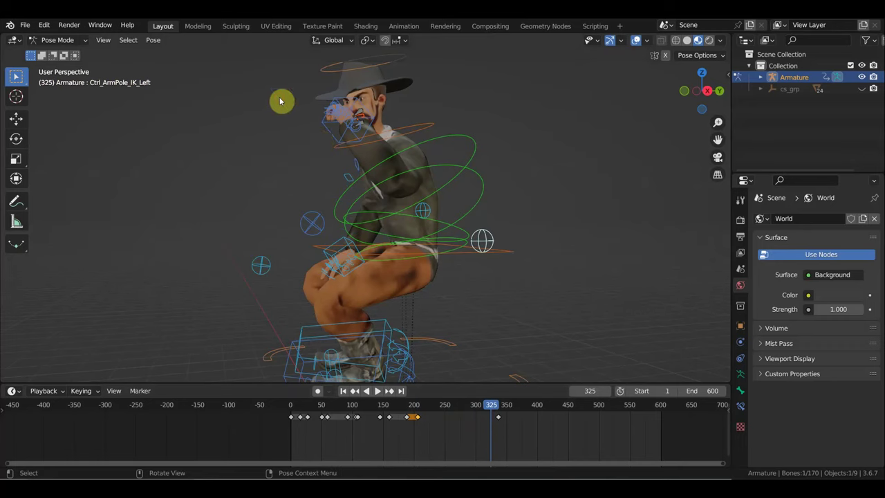
left_click(331, 135)
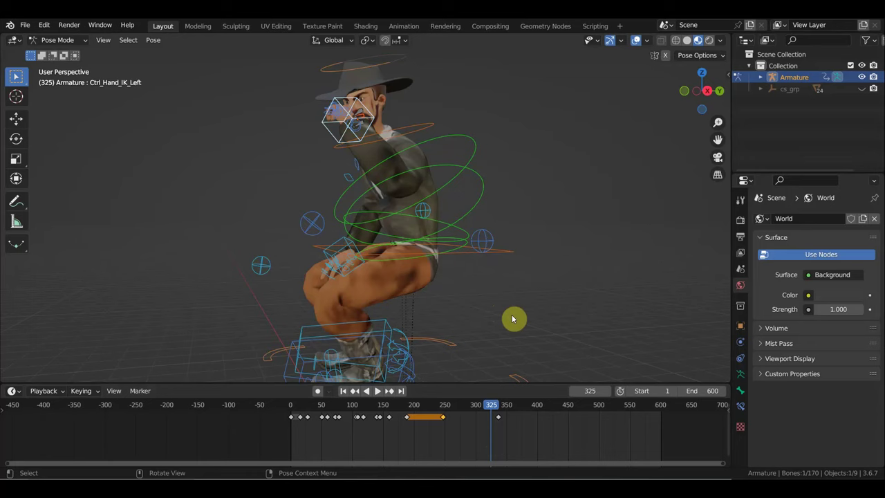
Shift the left hand keyframe near frame 325 about 21 frames earlier and play back to review.
left_click_drag(515, 438, 490, 419)
key("g")
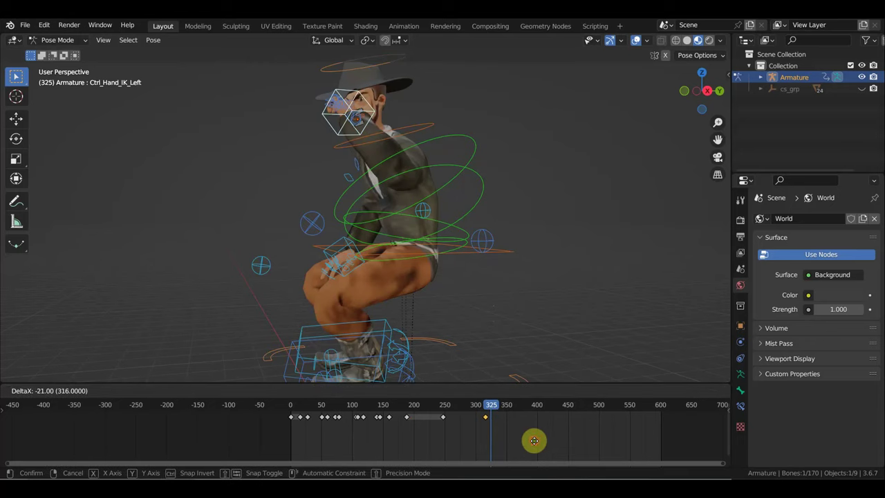
left_click(534, 441)
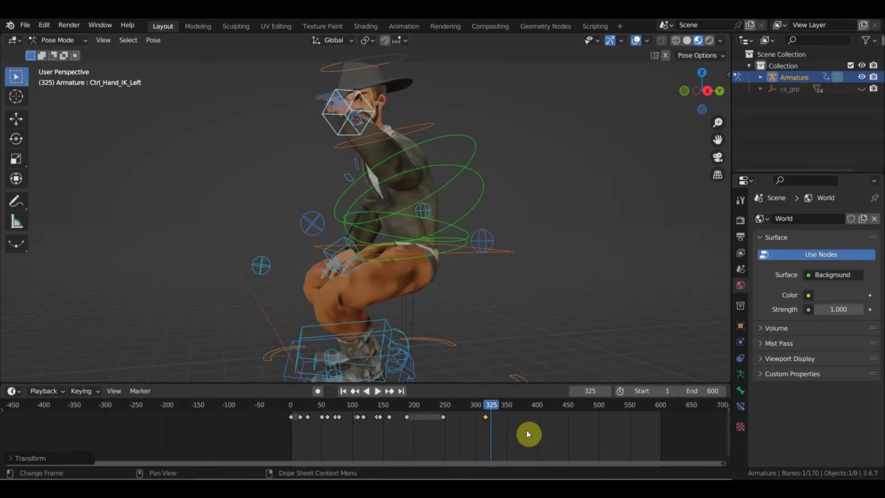
mouse_move(490, 412)
left_mouse_down()
mouse_move(497, 429)
mouse_move(481, 417)
mouse_move(484, 408)
mouse_move(395, 408)
left_mouse_up()
key("space")
mouse_move(558, 339)
middle_mouse_down()
mouse_move(587, 320)
mouse_move(648, 320)
middle_mouse_up()
scroll(636, 319, "up", 2, "shift")
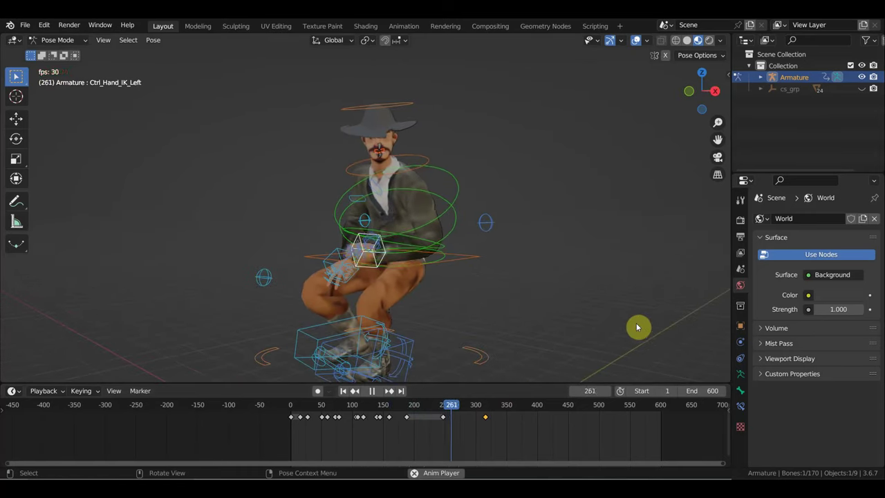
key("space")
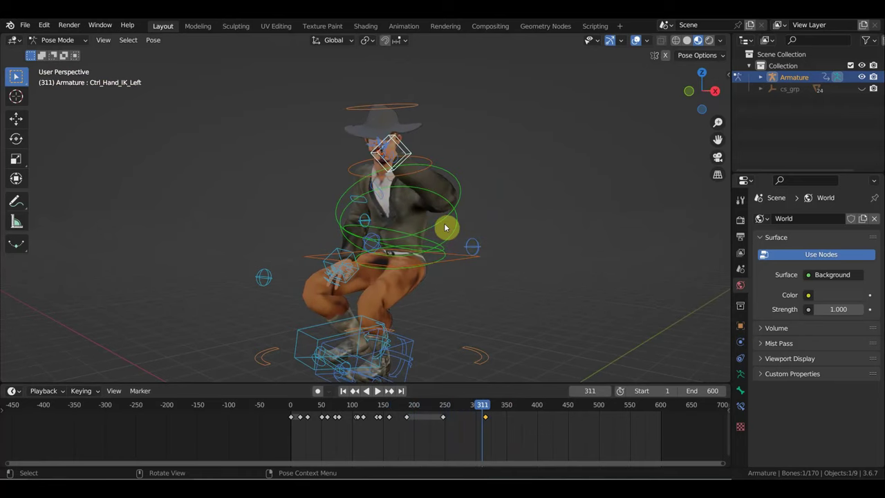
Slide the keyframe ahead of frame 311 earlier and replay to check the timing.
left_click_drag(520, 434, 478, 414)
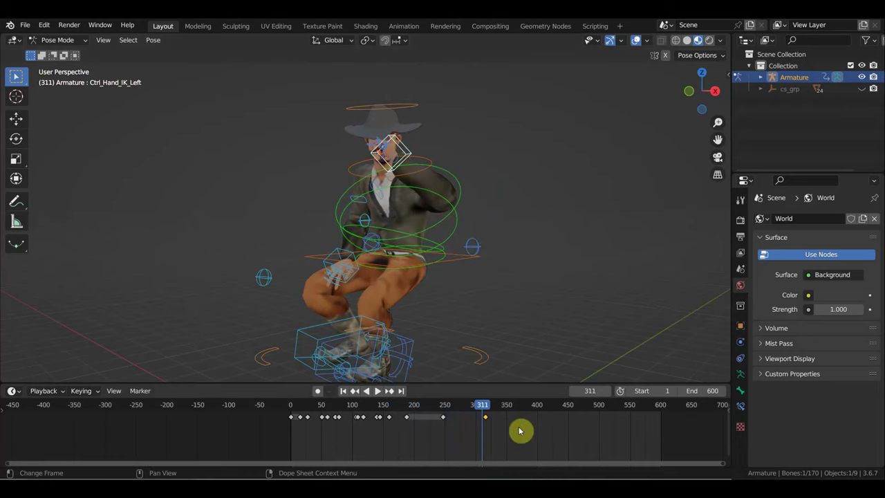
key("g")
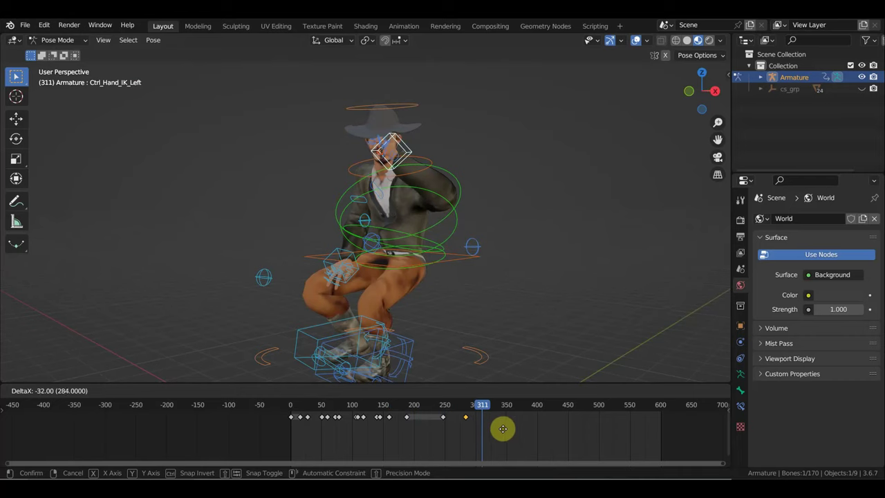
left_click(505, 428)
key("space")
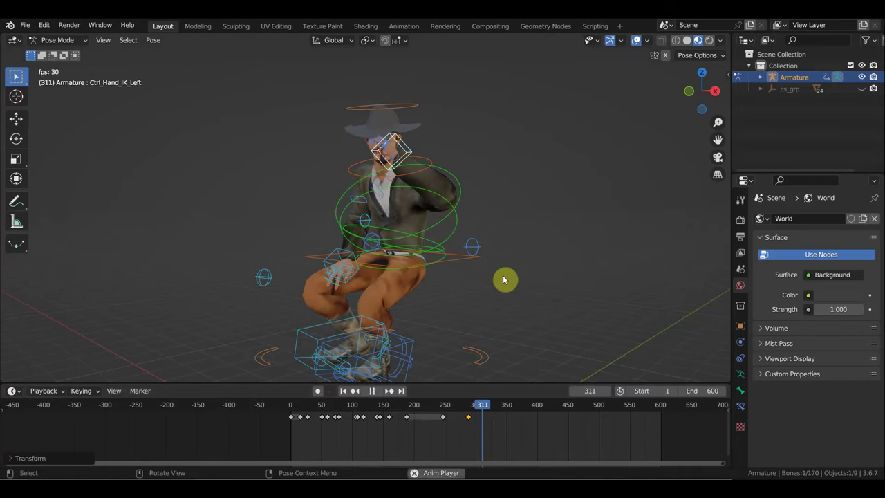
key("space")
Move the left arm pole control's keyframe earlier to frame 265 and review the motion.
left_click(472, 251)
left_click_drag(498, 420, 521, 442)
key("g")
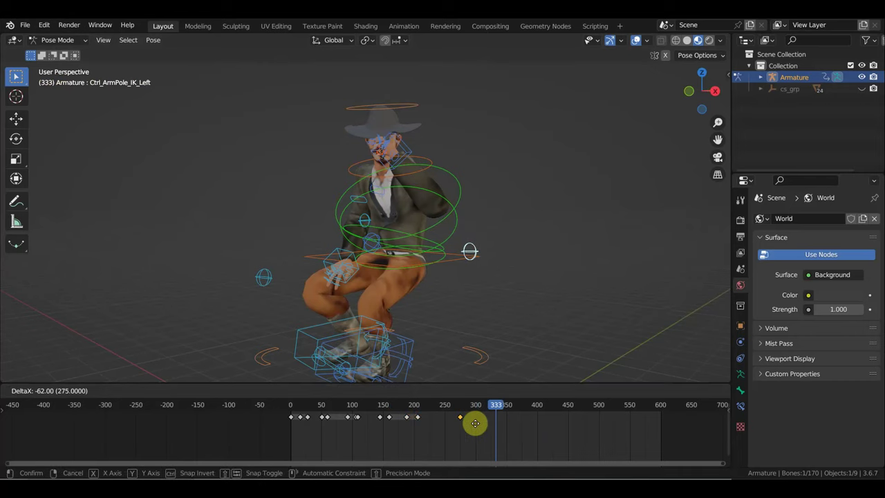
left_click(469, 423)
left_click_drag(465, 415, 435, 409)
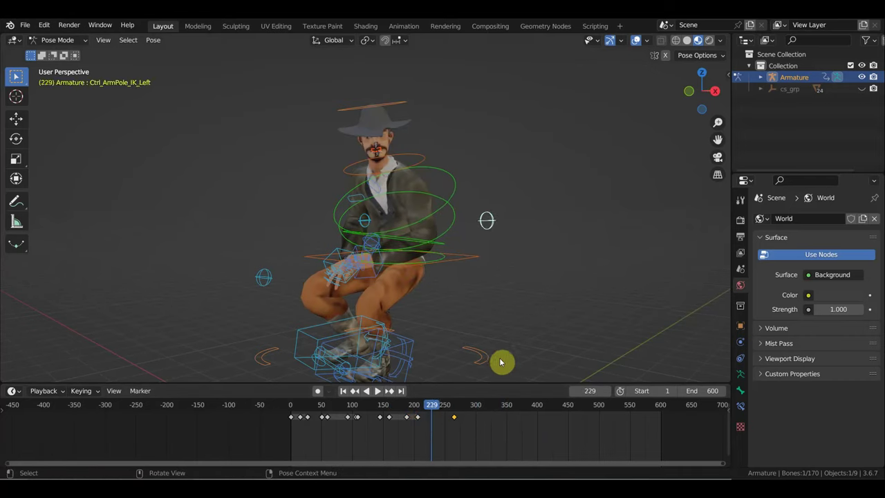
key("space")
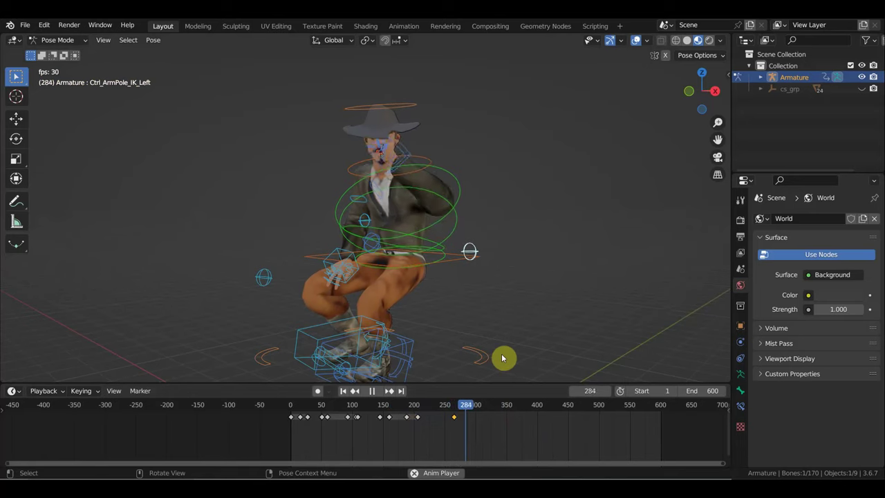
key("space")
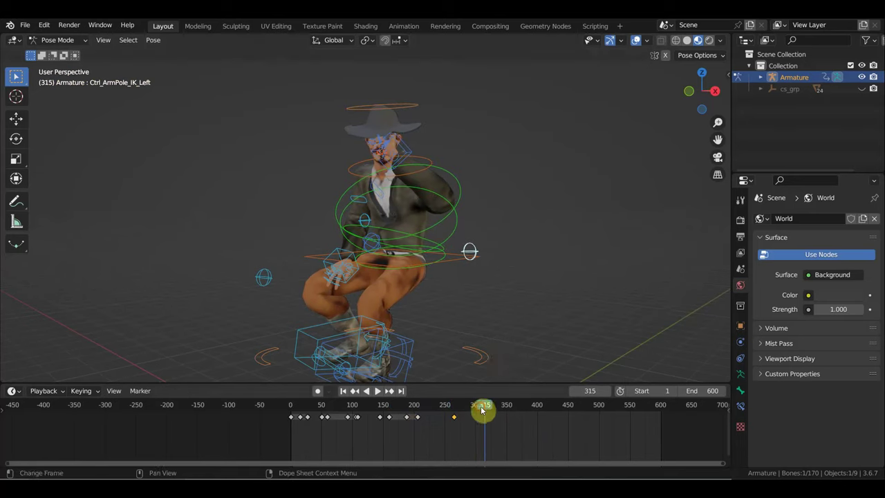
Slide the left shoulder control's keys earlier so they sit at frame 230.
mouse_move(515, 375)
middle_mouse_down()
mouse_move(491, 313)
mouse_move(474, 341)
mouse_move(433, 350)
mouse_move(628, 320)
mouse_move(639, 329)
middle_mouse_up()
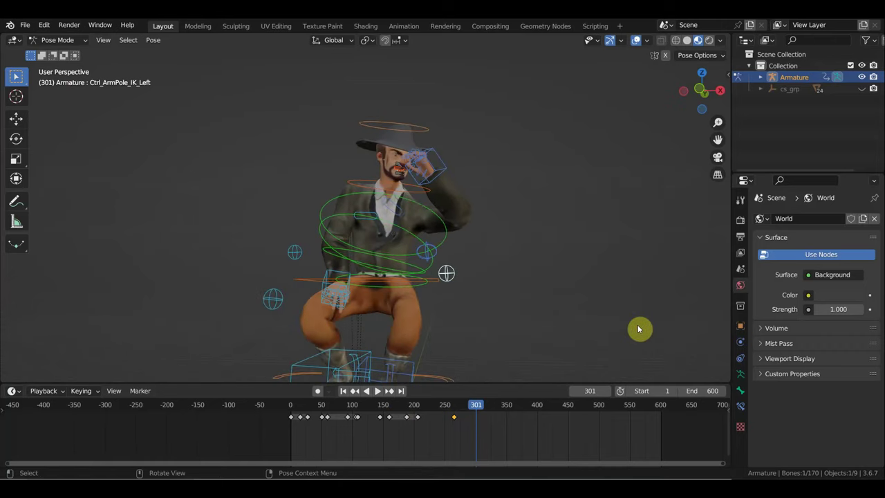
left_click(398, 208)
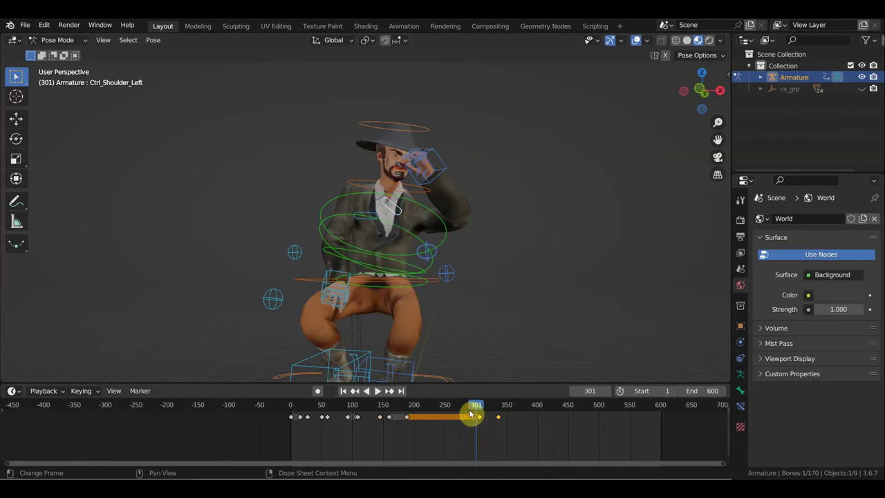
key("g")
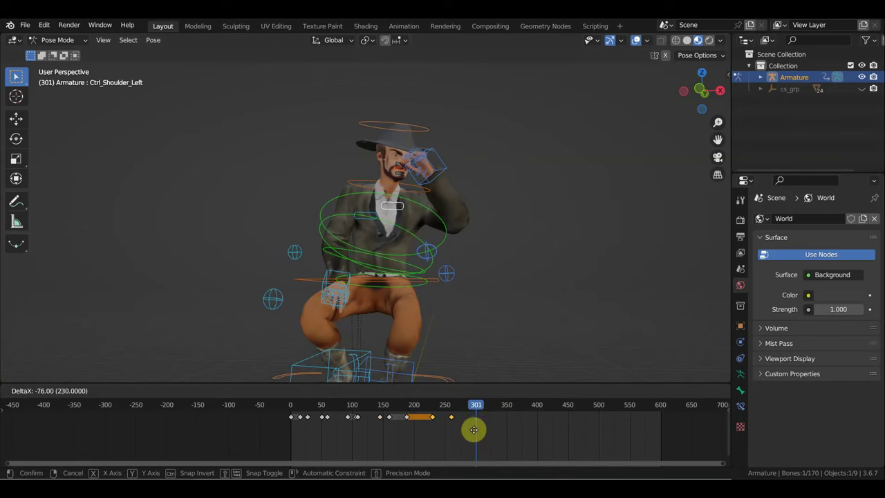
left_click(479, 427)
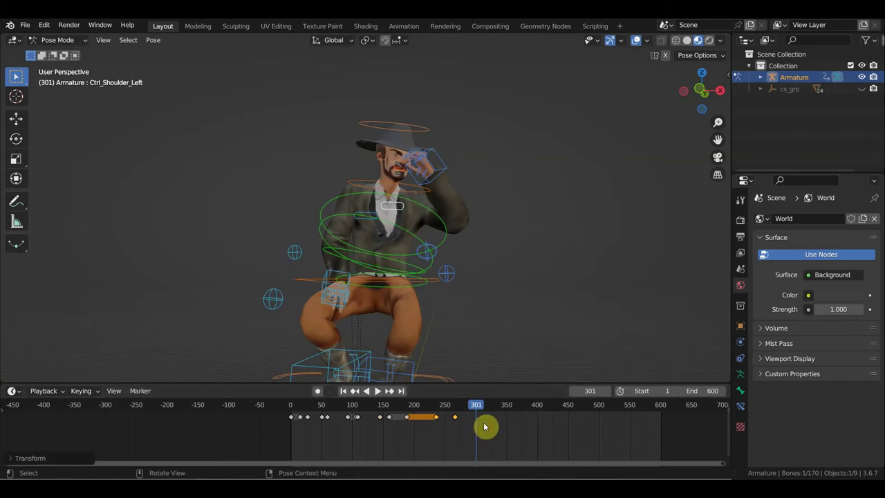
mouse_move(505, 283)
middle_mouse_down()
mouse_move(509, 277)
mouse_move(488, 320)
middle_mouse_up()
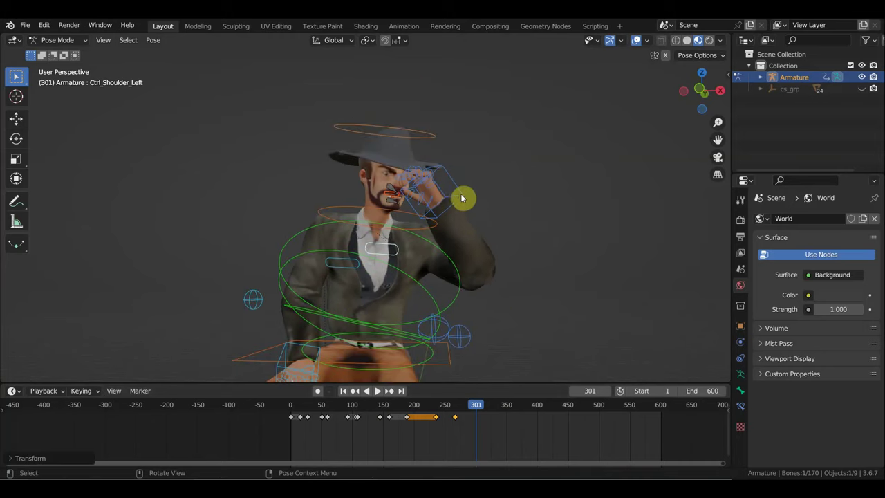
left_click(449, 174)
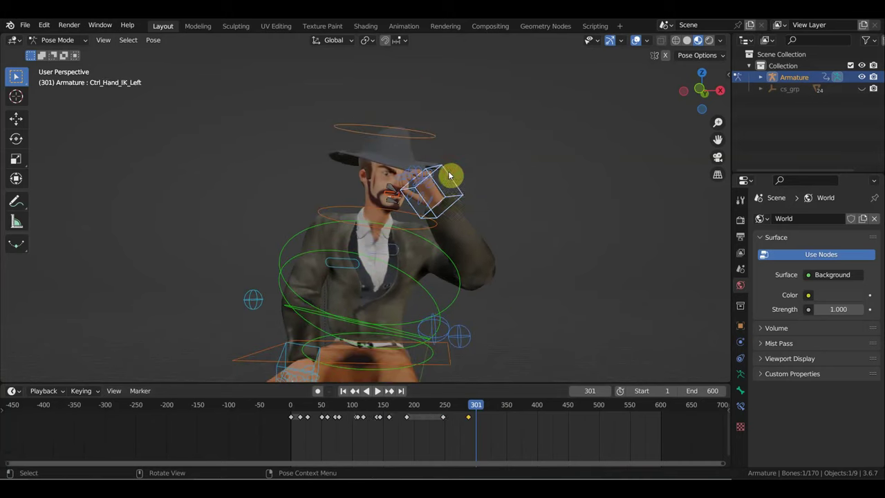
Raise the left hand control and check its position around frame 293 in playback.
key("g")
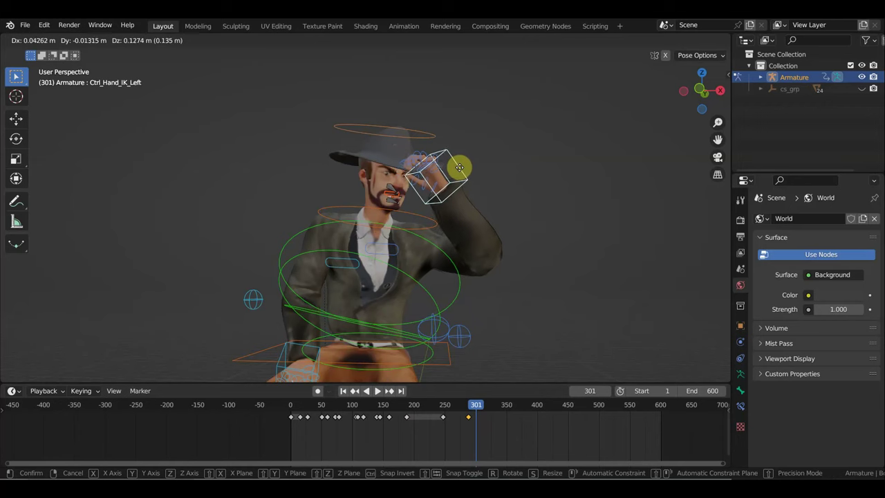
left_click(459, 166)
mouse_move(460, 170)
middle_mouse_down()
mouse_move(526, 176)
mouse_move(481, 191)
mouse_move(277, 198)
mouse_move(386, 172)
mouse_move(441, 320)
middle_mouse_up()
left_click(471, 411)
key("space")
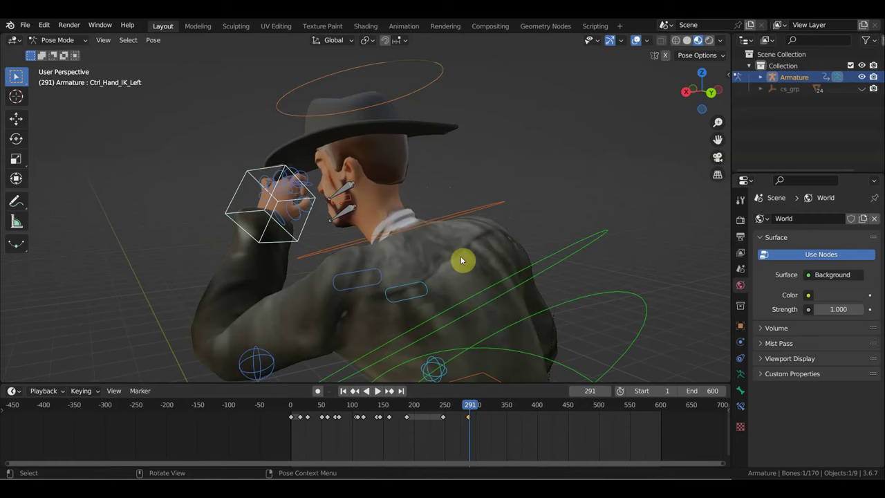
Set the left hand on the hat brim and key the whole rig's Location & Rotation at frame 291.
key("g")
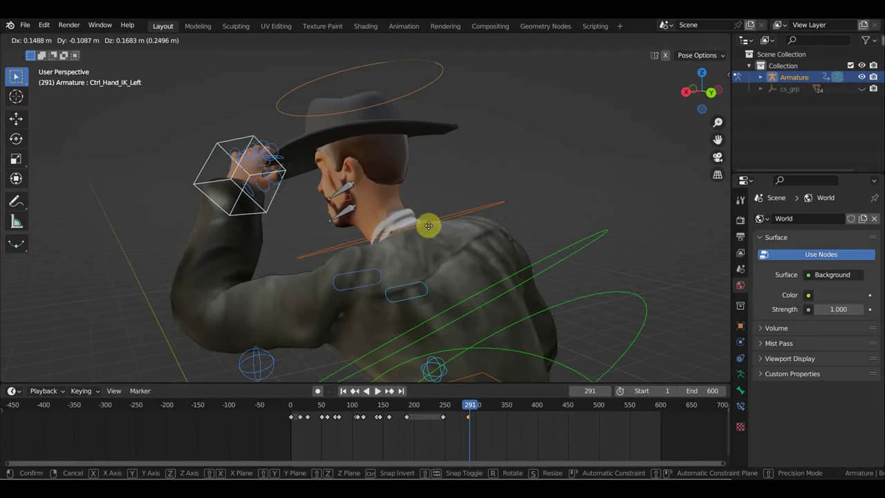
left_click(429, 217)
mouse_move(429, 218)
middle_mouse_down()
mouse_move(534, 243)
mouse_move(613, 208)
middle_mouse_up()
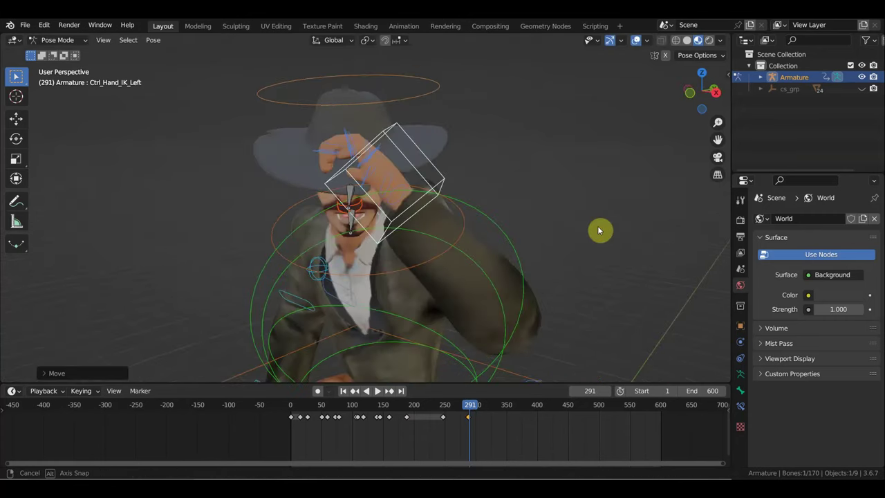
key("g")
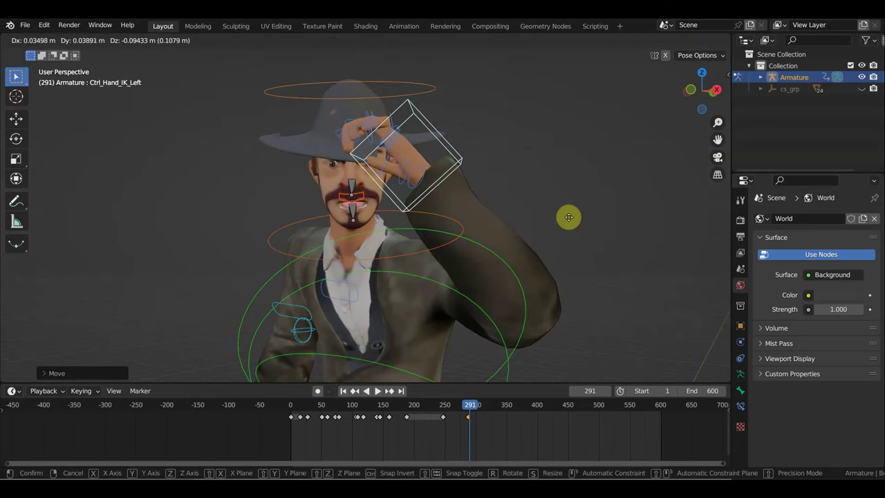
left_click(565, 225)
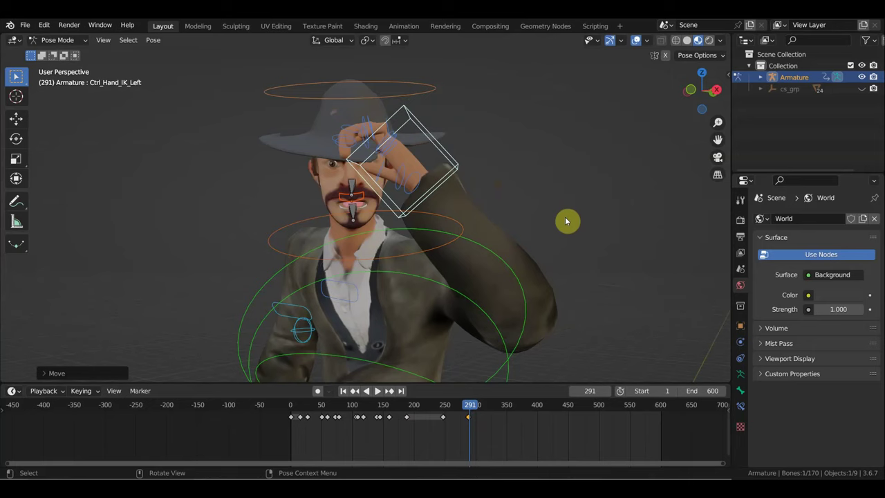
key("a")
key("i")
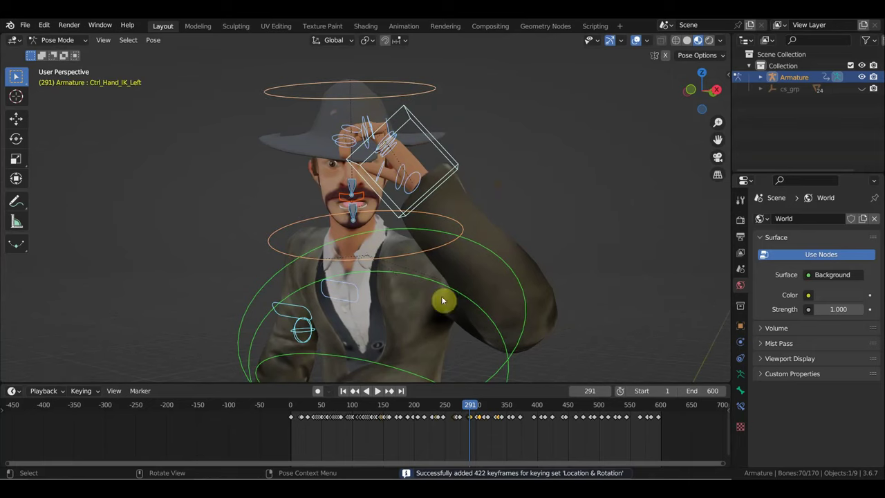
left_click(424, 126)
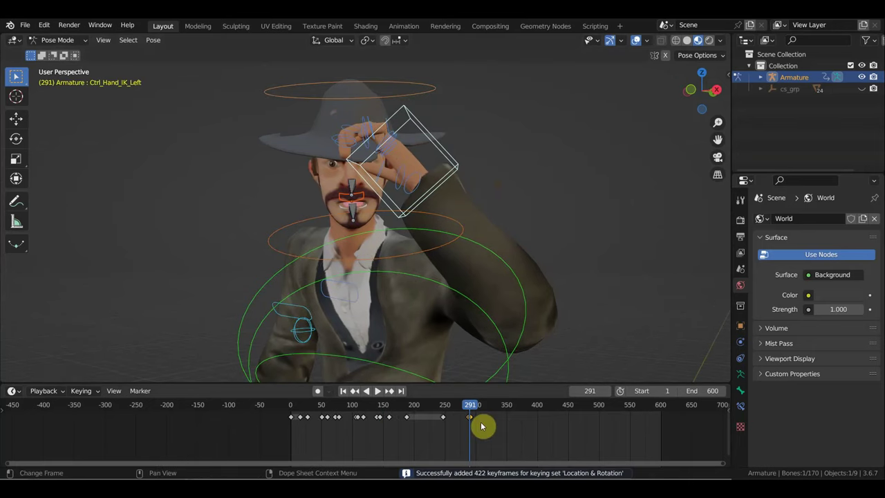
Slide the hat-grab hand key 15 frames earlier and go to frame 267.
scroll(480, 422, "up", 2)
scroll(540, 436, "up", 1)
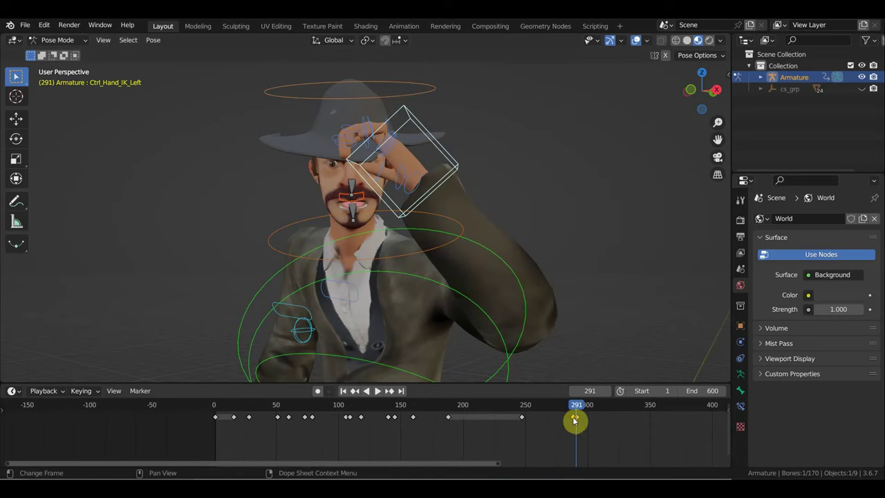
left_click_drag(575, 418, 550, 417)
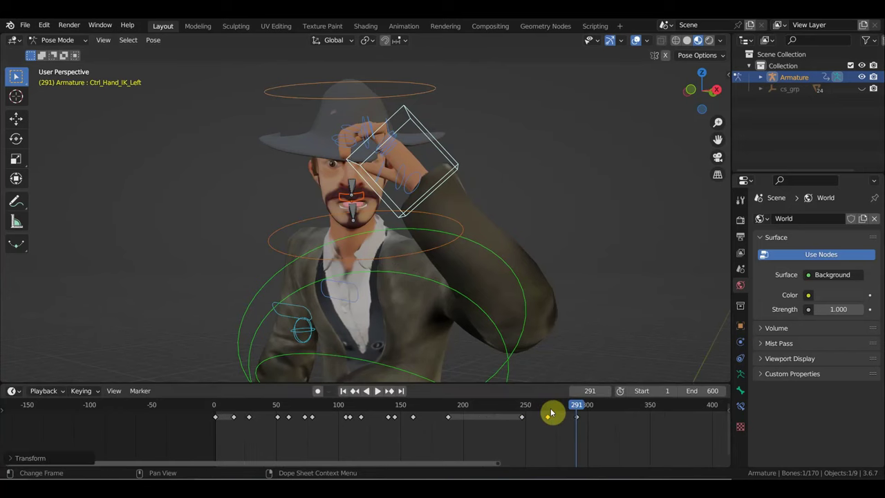
left_click(546, 408)
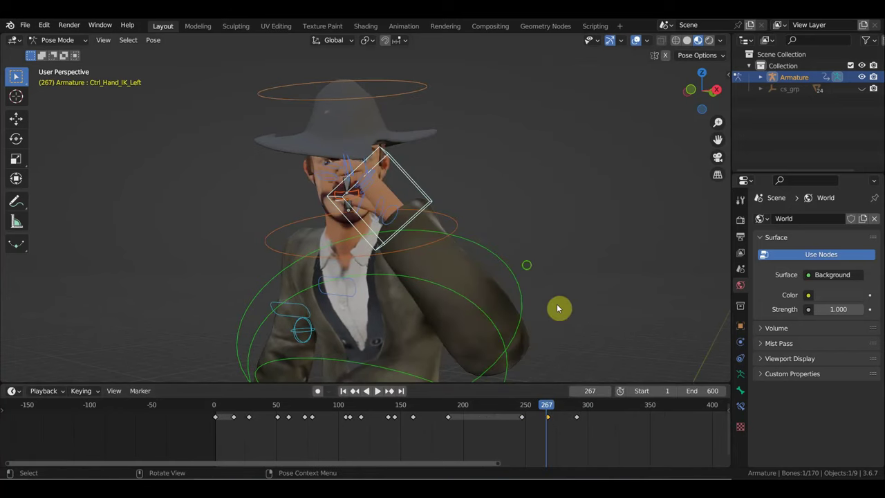
Move and rotate the left fist before the face, key the whole rig at frame 267, and play.
middle_click_drag(559, 306, 632, 277)
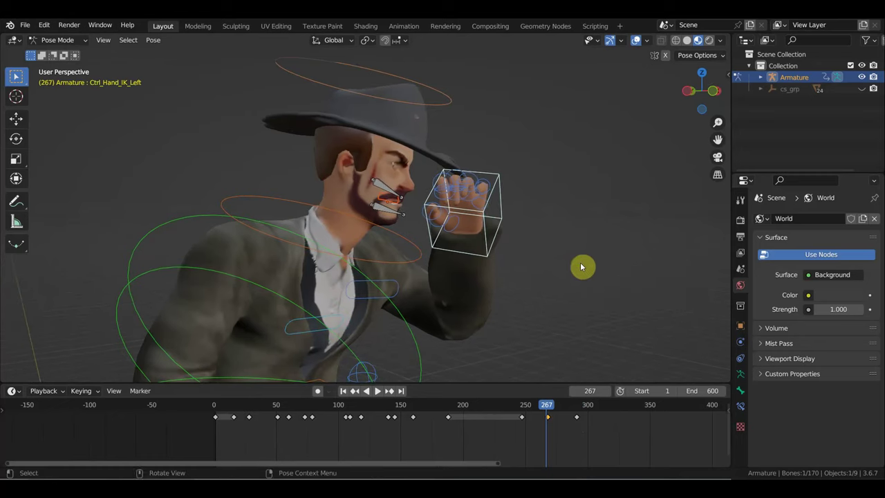
key("g")
left_click(625, 265)
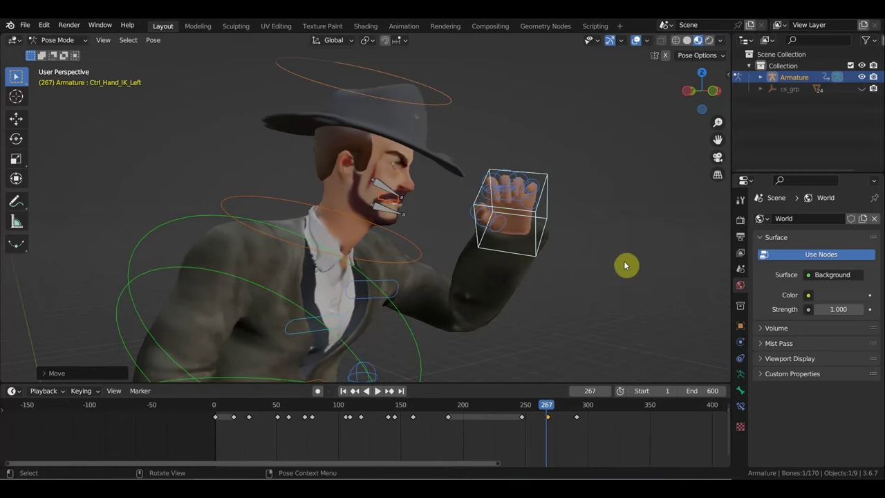
key("r")
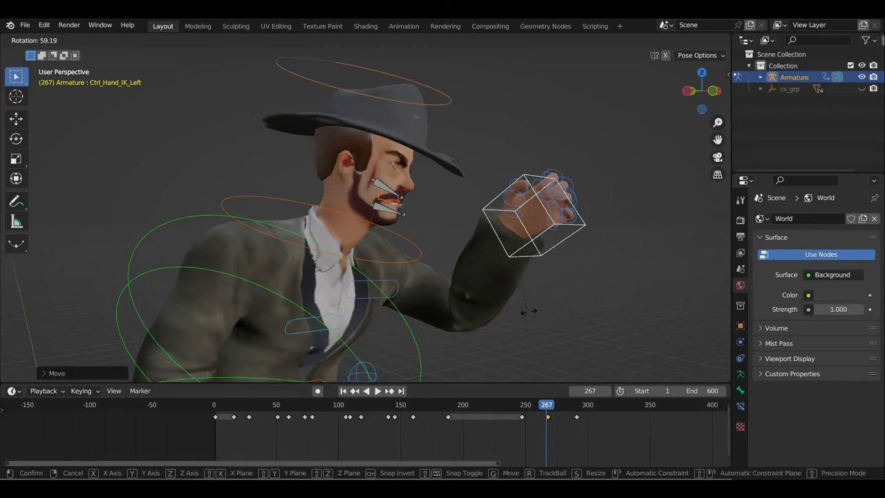
left_click(533, 314)
key("a")
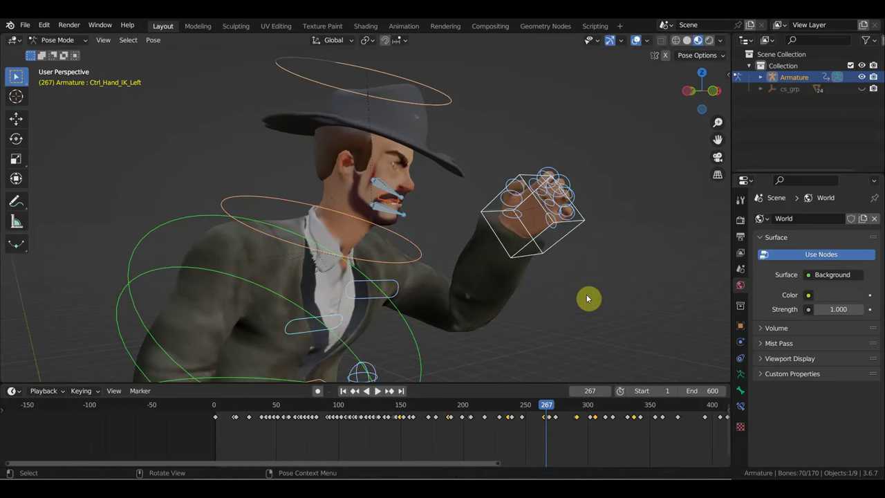
key("i")
key("space")
mouse_move(586, 417)
left_mouse_down()
mouse_move(521, 412)
mouse_move(551, 414)
mouse_move(535, 412)
left_mouse_up()
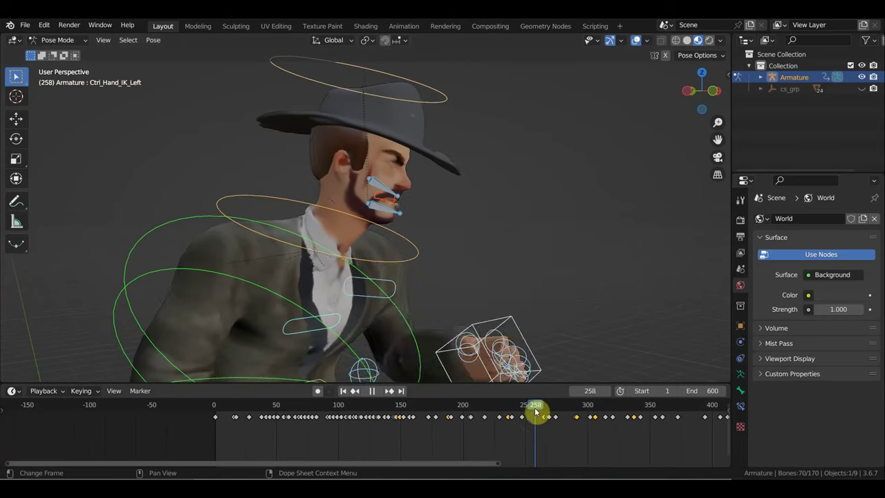
Select the left hand control and scrub the timeline from frame 250 to frame 271.
key("space")
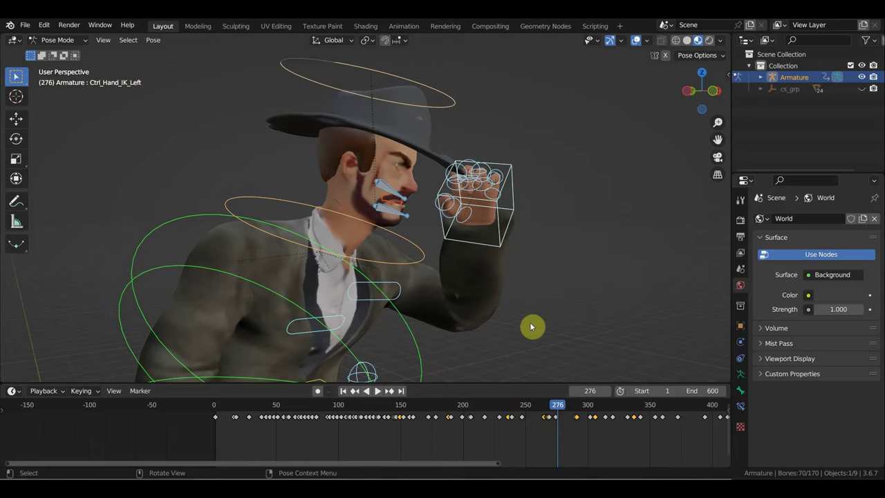
left_click(498, 237)
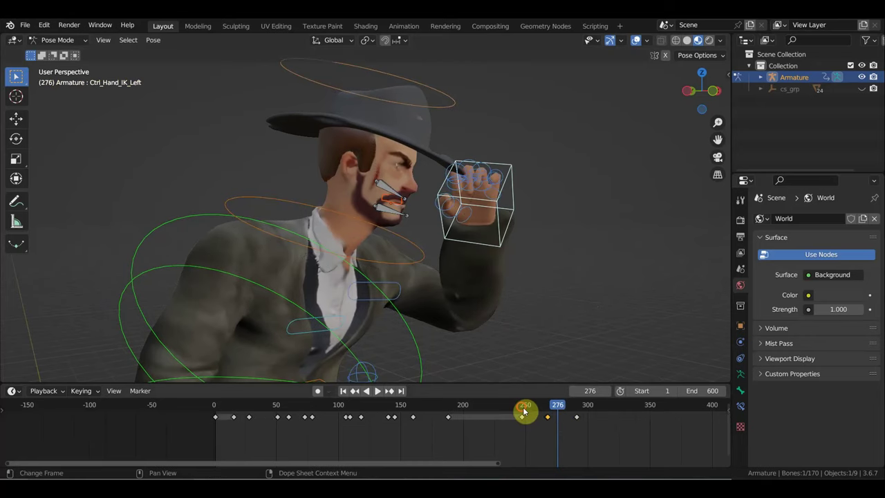
left_click(524, 411)
key("space")
mouse_move(532, 411)
left_mouse_down()
mouse_move(543, 423)
mouse_move(598, 437)
left_mouse_up()
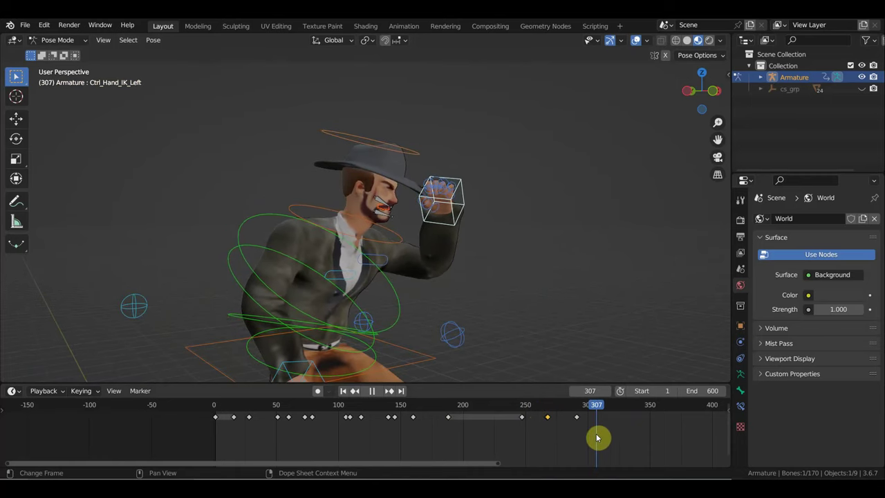
left_click_drag(597, 437, 594, 438)
left_click_drag(595, 441, 552, 429)
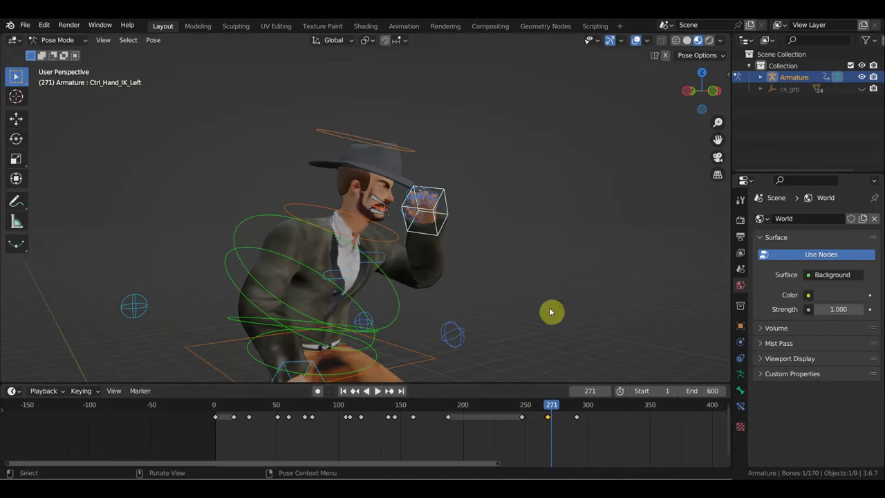
Delete the whole rig's keys at frame 271 so the left fist drops, then review playback.
key("a")
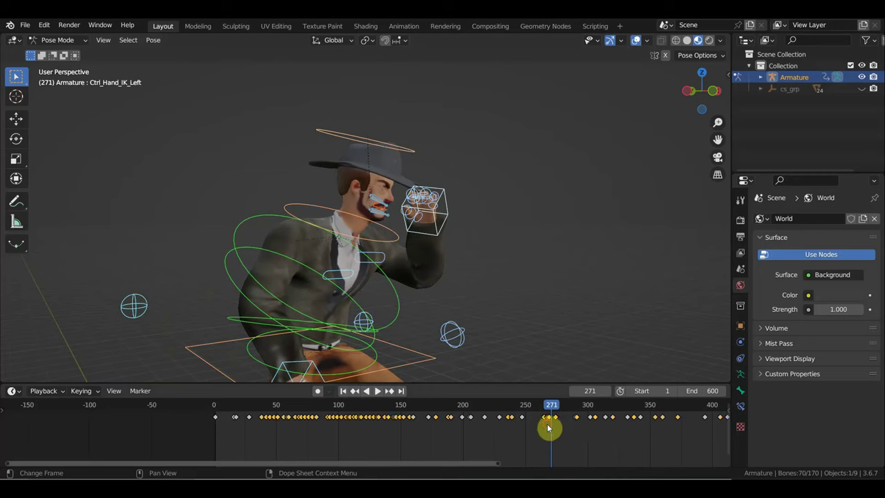
key("Delete")
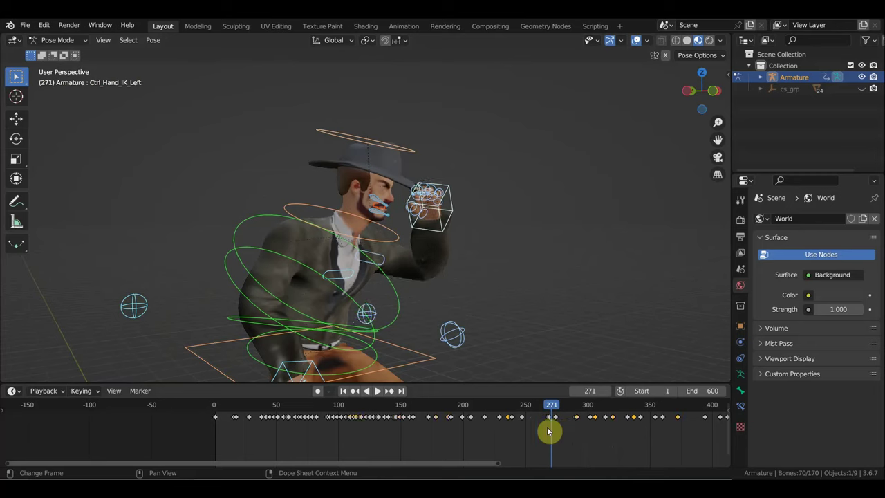
key("Delete")
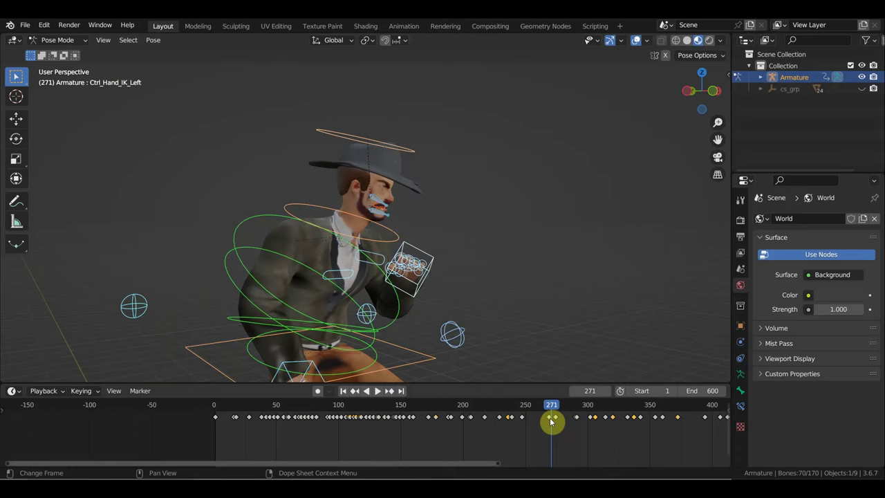
left_click_drag(552, 410, 592, 428)
key("space")
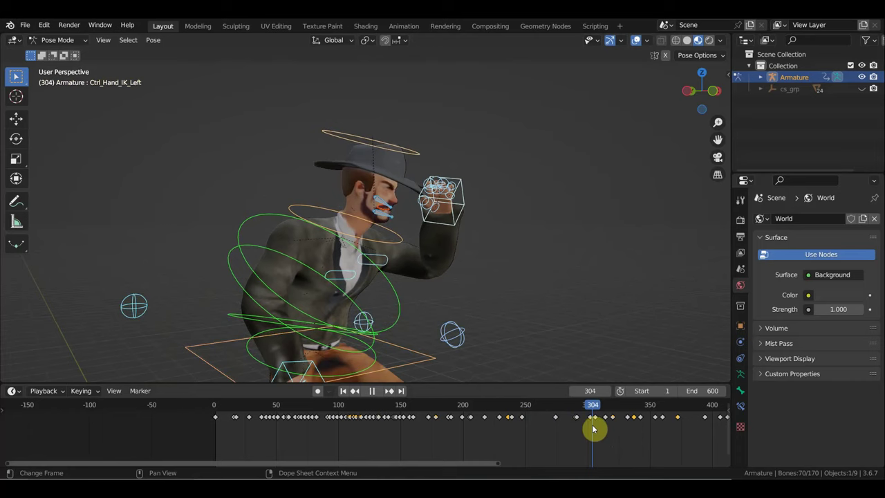
mouse_move(593, 429)
left_mouse_down()
mouse_move(511, 421)
mouse_move(639, 433)
left_mouse_up()
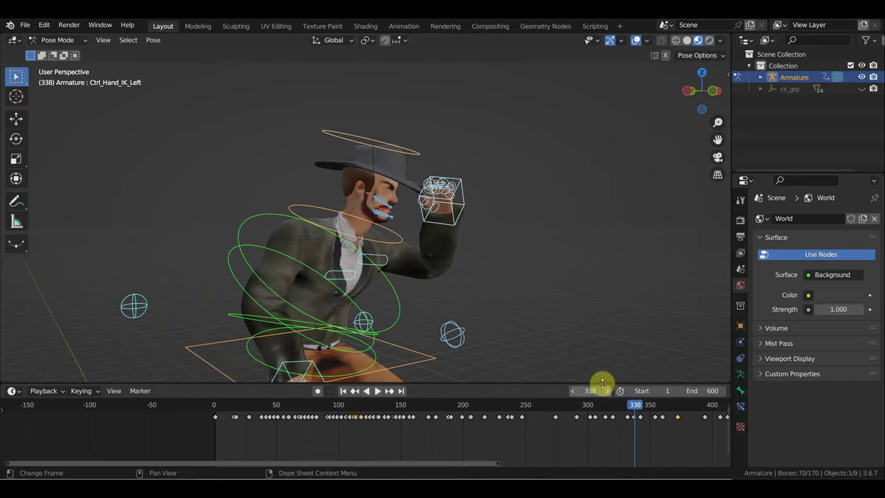
Select the left hand control and scrub between frames 290 and 315 to find the pose.
left_click(465, 201)
middle_click_drag(543, 242, 411, 245)
left_click_drag(636, 408, 600, 409)
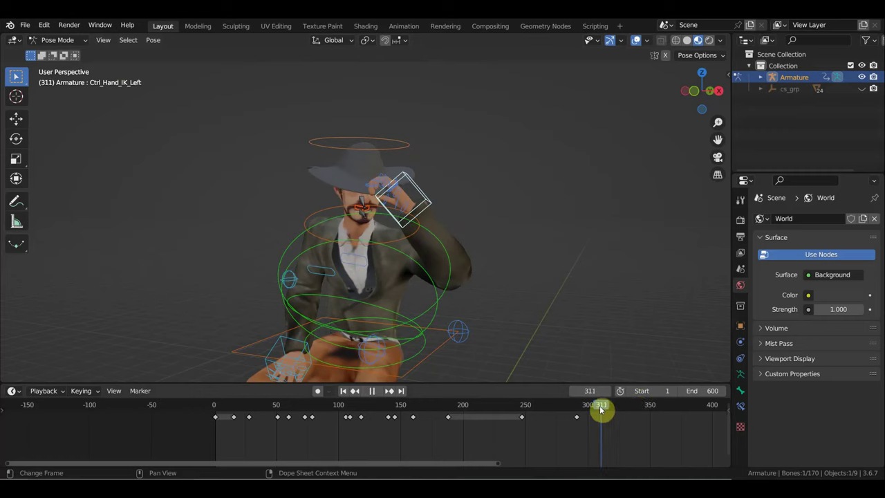
left_click_drag(581, 410, 579, 415)
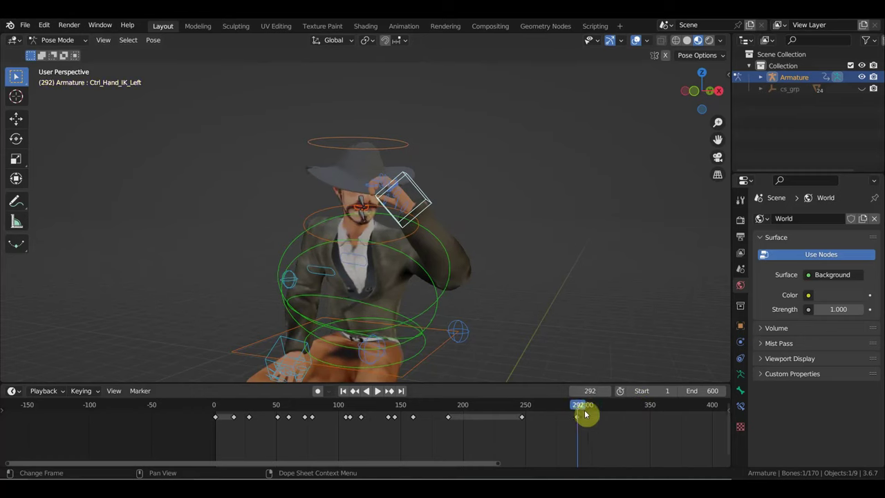
left_click_drag(609, 413, 606, 408)
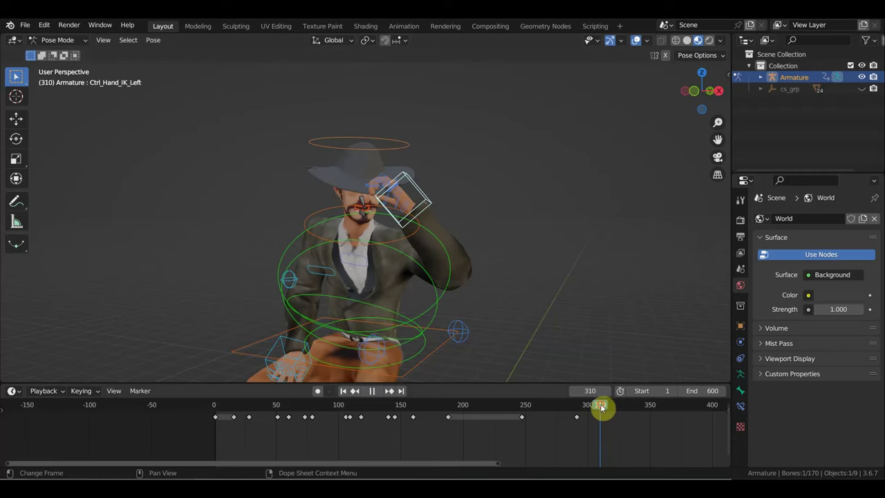
mouse_move(513, 272)
middle_mouse_down()
mouse_move(305, 260)
mouse_move(424, 286)
middle_mouse_up()
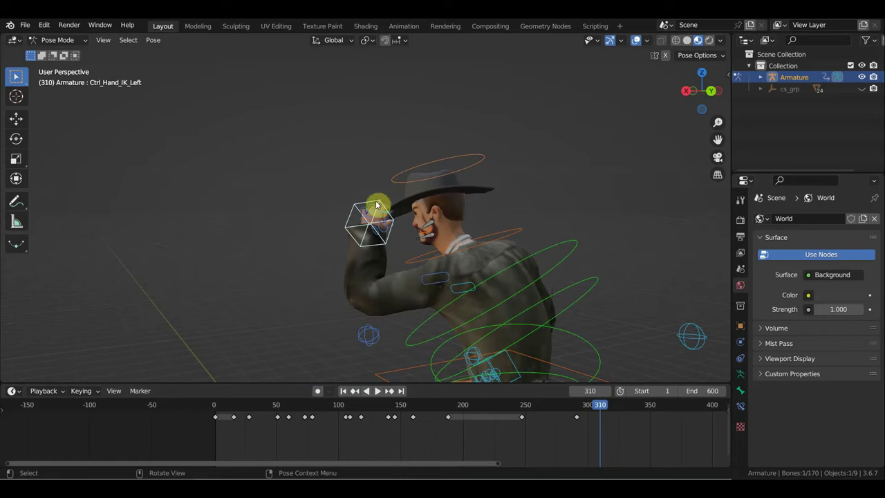
Raise the left hand up to the hat brim and keyframe it at frame 310.
key("g")
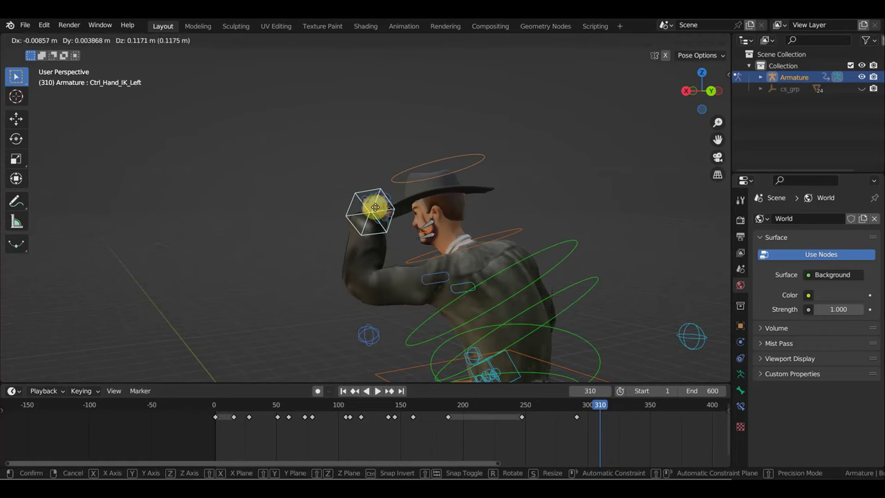
left_click(374, 200)
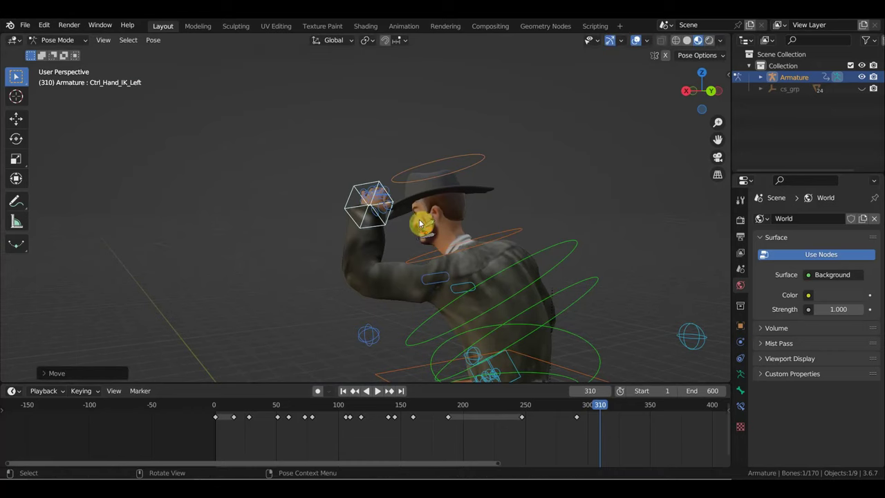
key("i")
mouse_move(606, 410)
left_mouse_down()
mouse_move(585, 413)
mouse_move(632, 423)
left_mouse_up()
key("Escape")
left_click_drag(401, 411, 416, 408)
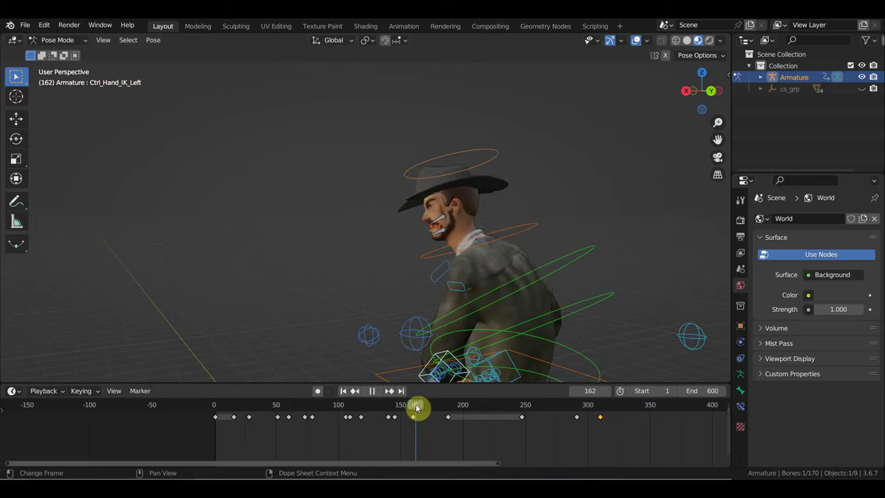
Duplicate the selected keyframes 78 frames later, past frame 287.
left_click(451, 408)
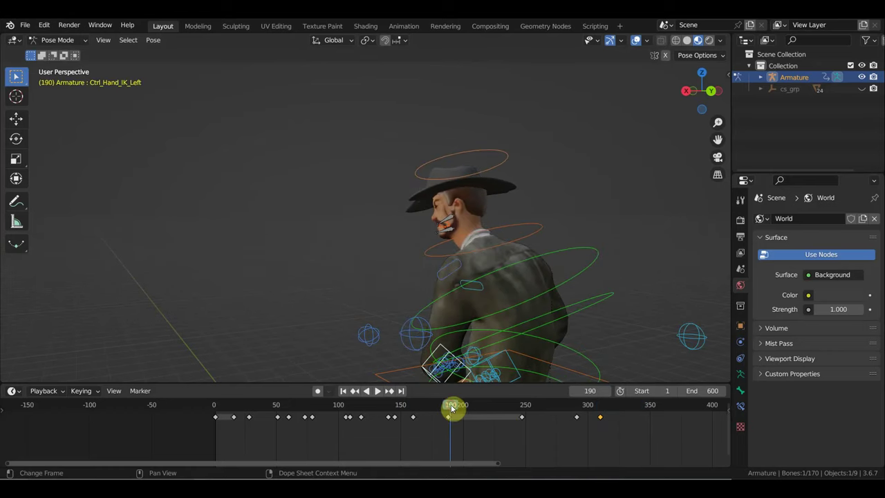
left_click(524, 408)
mouse_move(579, 288)
middle_mouse_down()
mouse_move(667, 291)
mouse_move(530, 310)
middle_mouse_up()
key("space")
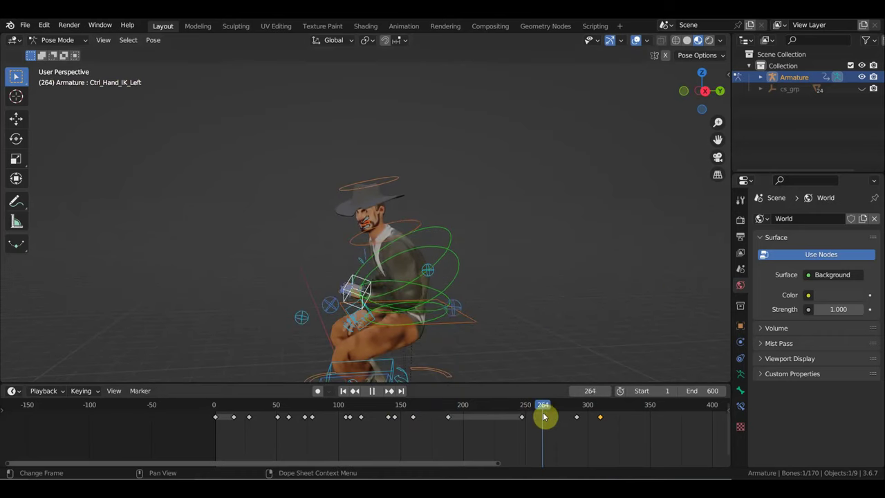
mouse_move(552, 418)
left_mouse_down()
mouse_move(573, 430)
mouse_move(515, 411)
left_mouse_up()
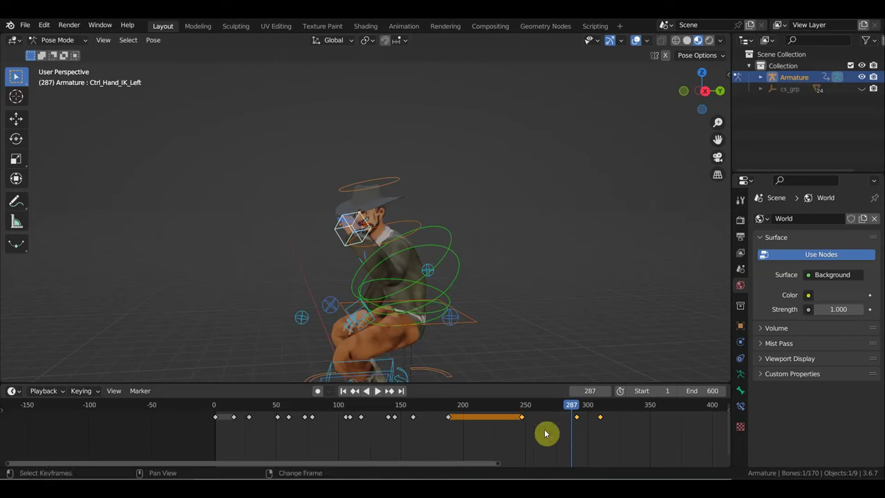
key("g")
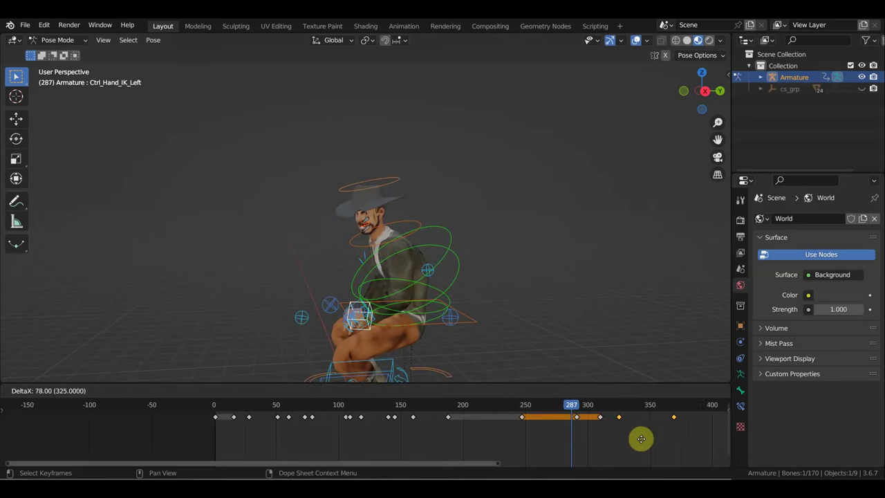
left_click(641, 438)
Mirror the duplicated keys over the current frame, shift two keys later, and play the cycle.
right_click(631, 417)
mouse_move(562, 453)
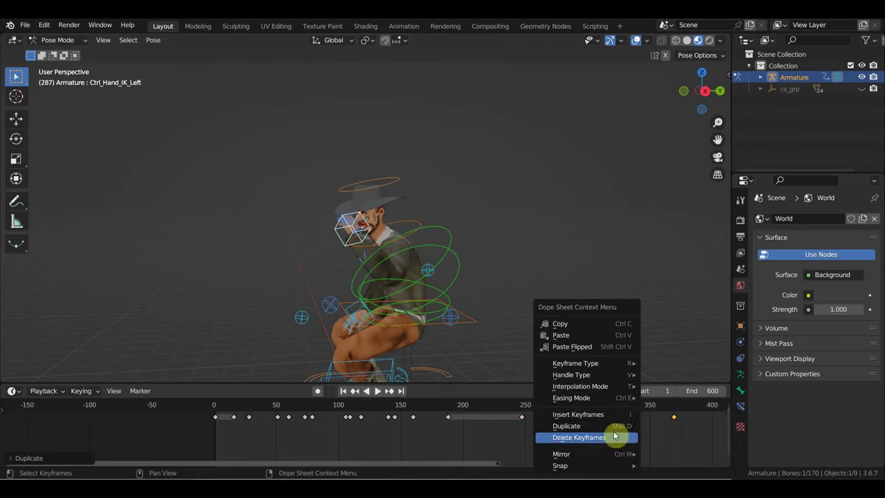
left_click(704, 430)
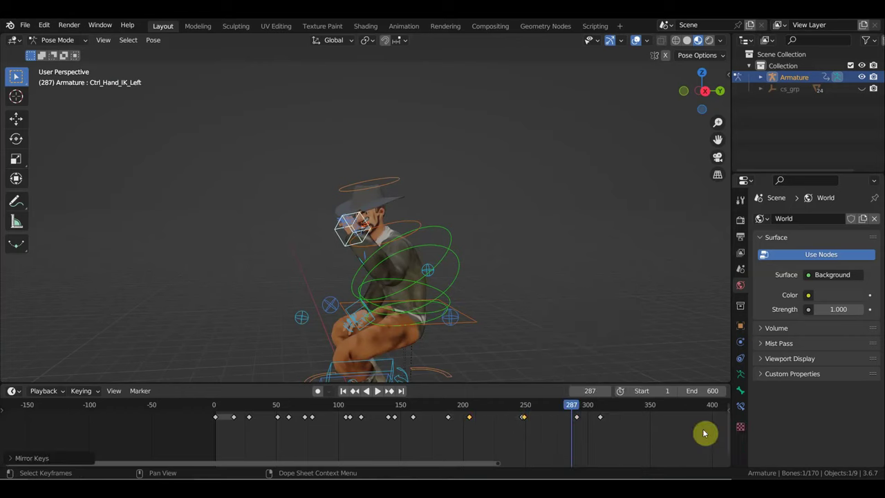
key("g")
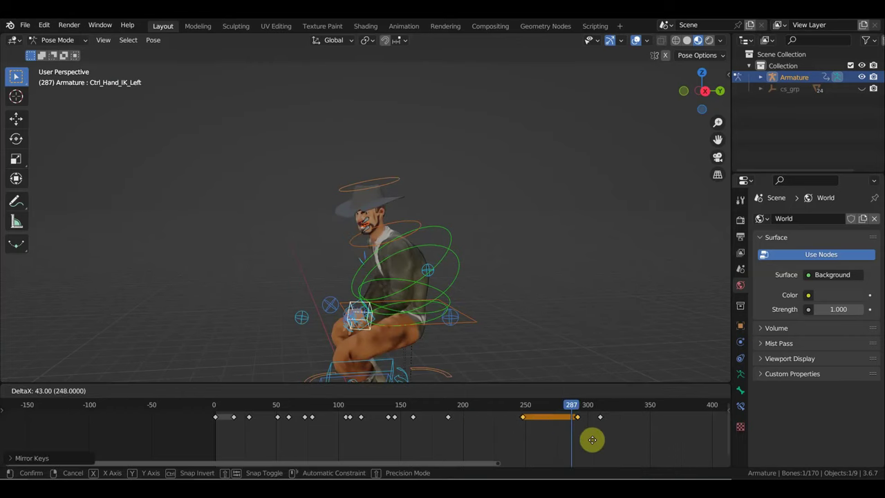
left_click(681, 446)
key("space")
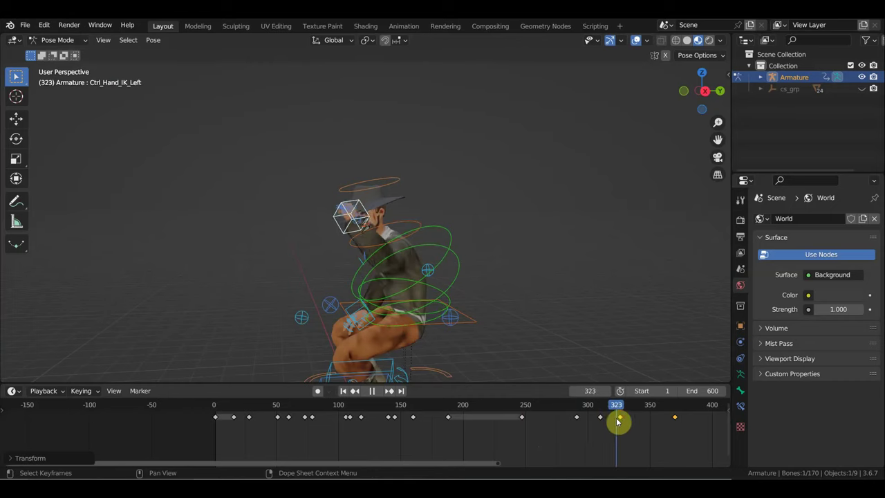
mouse_move(621, 430)
left_mouse_down()
mouse_move(616, 450)
mouse_move(625, 454)
left_mouse_up()
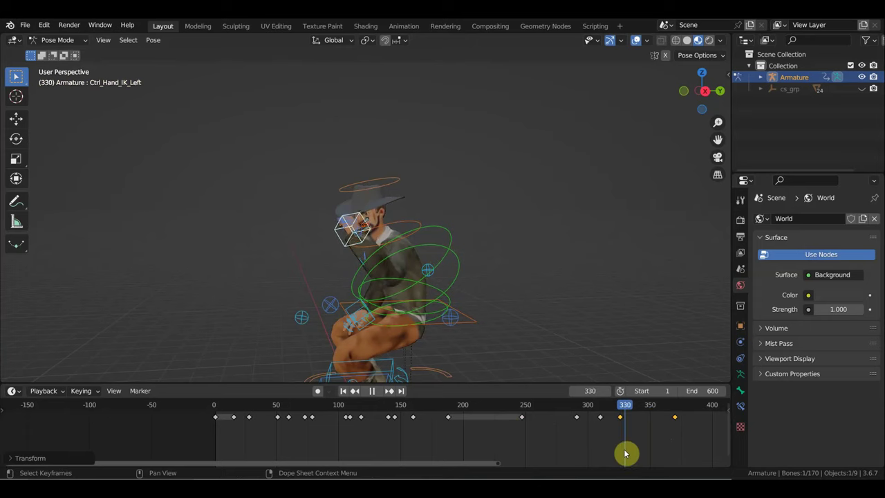
key("space")
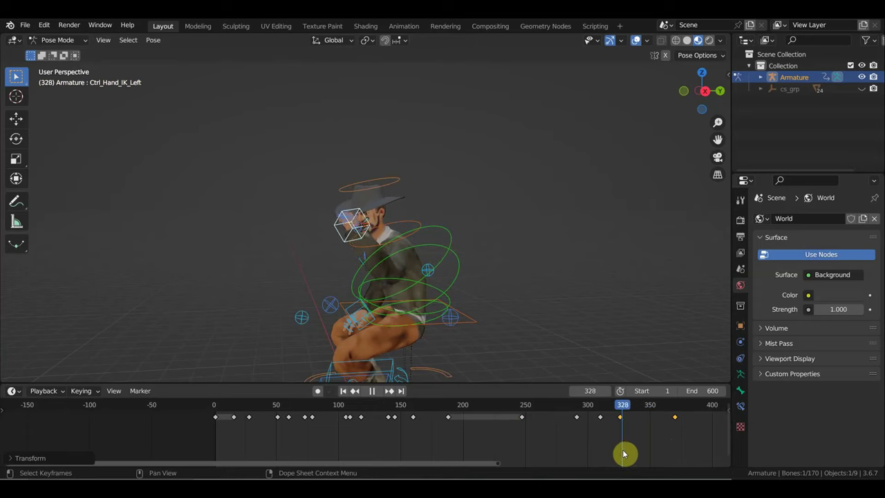
Replay the extended cycle and stop at frame 326.
mouse_move(506, 340)
middle_mouse_down()
mouse_move(563, 340)
mouse_move(564, 310)
middle_mouse_up()
scroll(563, 311, "up", 2)
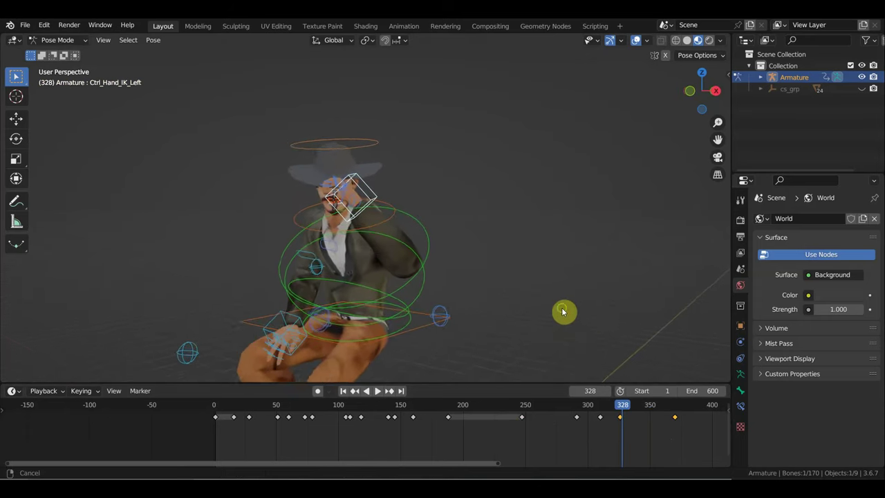
key("space")
mouse_move(624, 411)
left_mouse_down()
mouse_move(600, 410)
mouse_move(620, 415)
left_mouse_up()
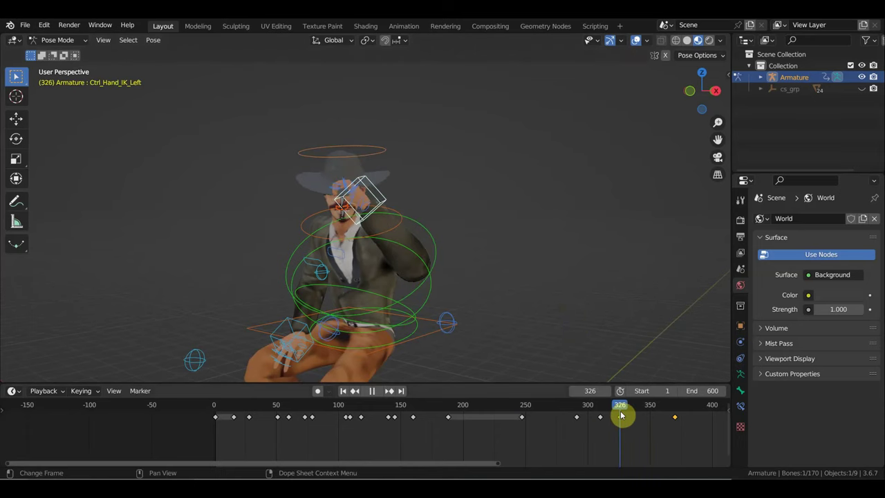
key("space")
mouse_move(530, 322)
middle_mouse_down()
mouse_move(612, 306)
mouse_move(533, 264)
mouse_move(538, 271)
middle_mouse_up()
Move and rotate the left hand toward the chest and keyframe it at frame 326.
key("g")
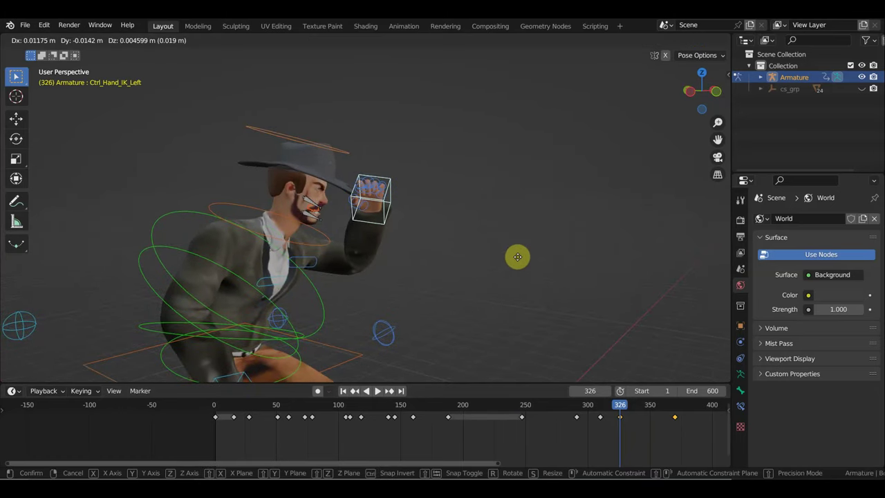
left_click(531, 257)
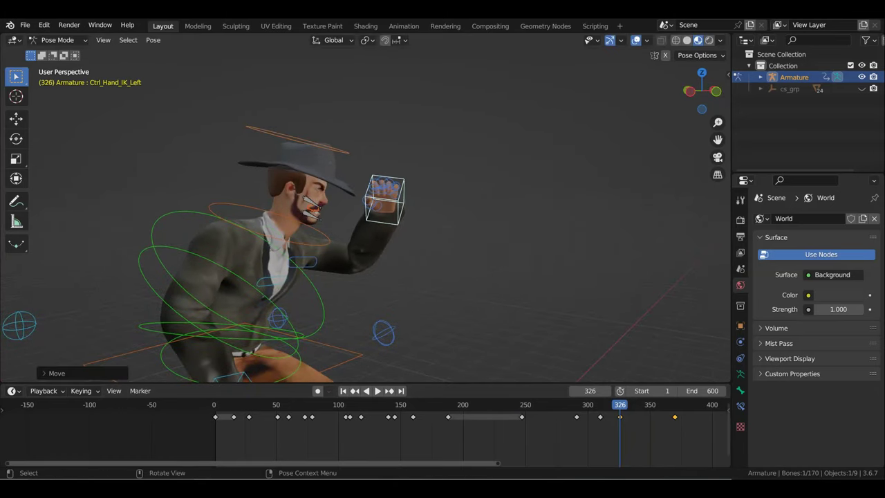
key("r")
left_click(493, 319)
mouse_move(537, 287)
middle_mouse_down()
mouse_move(425, 298)
mouse_move(388, 286)
middle_mouse_up()
key("r")
left_click(505, 166)
key("g")
left_click(488, 223)
key("g")
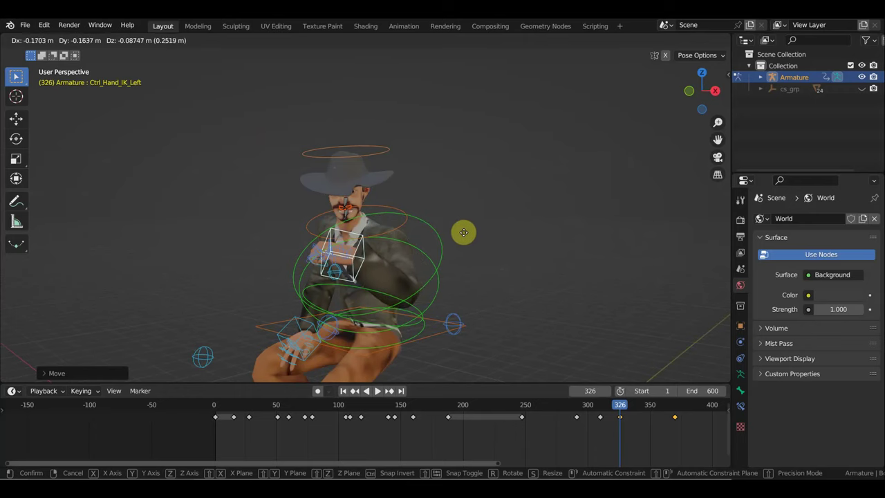
left_click(466, 227)
key("i")
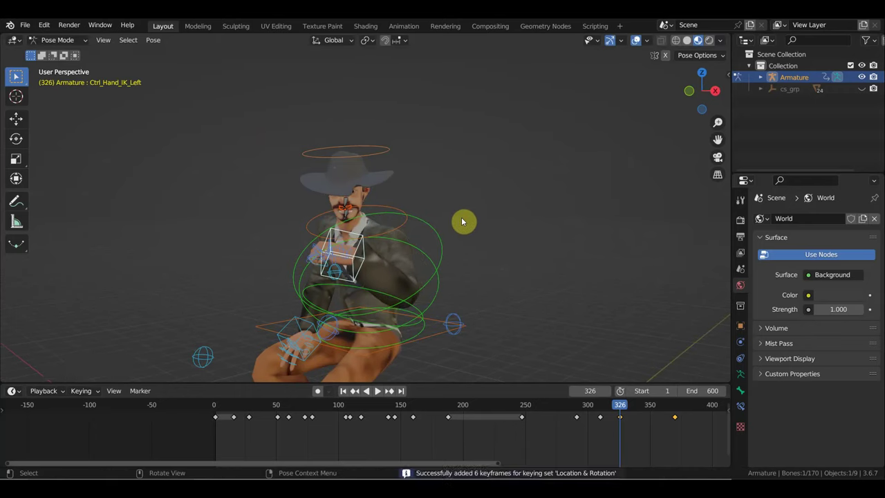
Turn and raise the left fist beside the face and key the whole rig at frame 285.
mouse_move(617, 408)
left_mouse_down()
mouse_move(606, 410)
mouse_move(629, 410)
mouse_move(586, 404)
left_mouse_up()
middle_click_drag(484, 332, 607, 307)
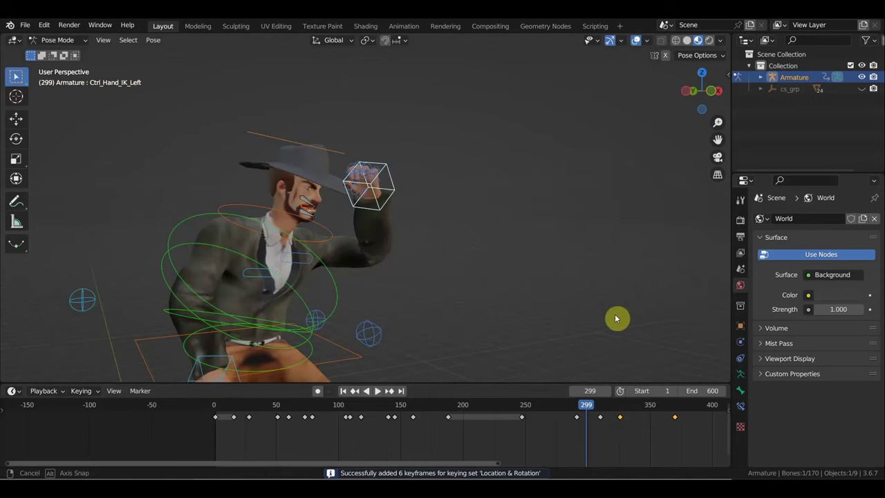
key("space")
mouse_move(634, 421)
left_mouse_down()
mouse_move(657, 421)
mouse_move(618, 417)
mouse_move(669, 432)
mouse_move(539, 425)
mouse_move(569, 433)
left_mouse_up()
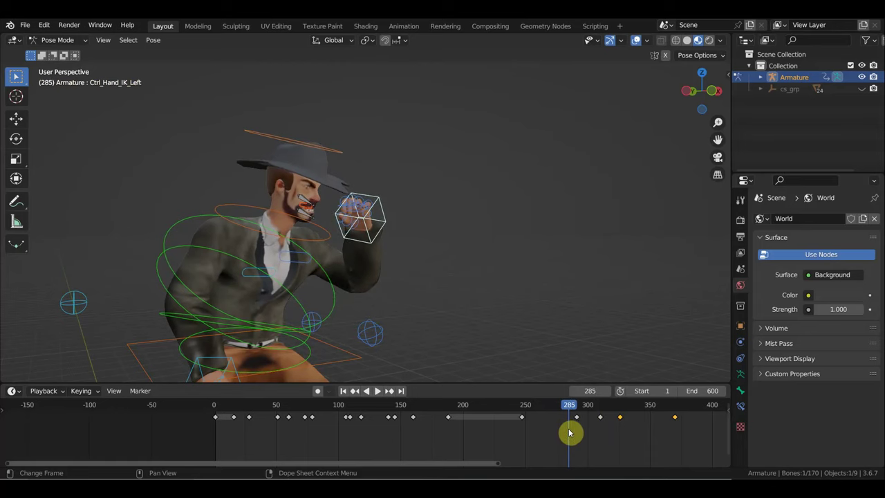
key("r")
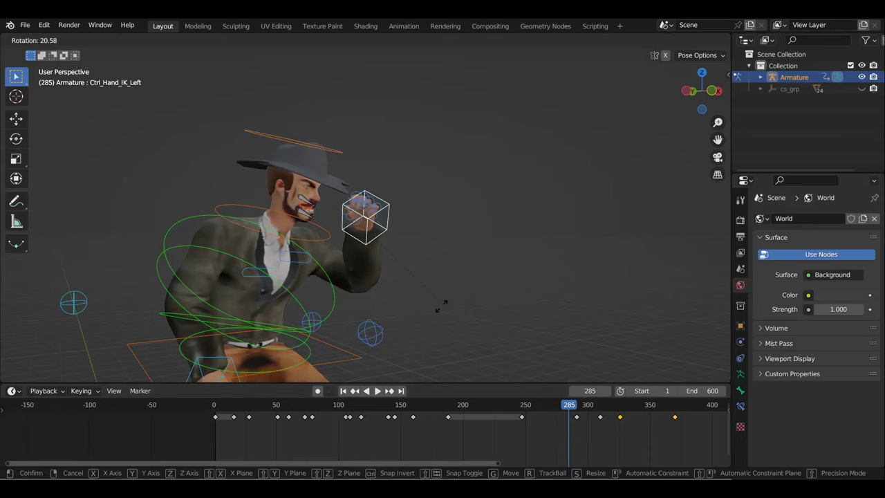
left_click(432, 303)
key("g")
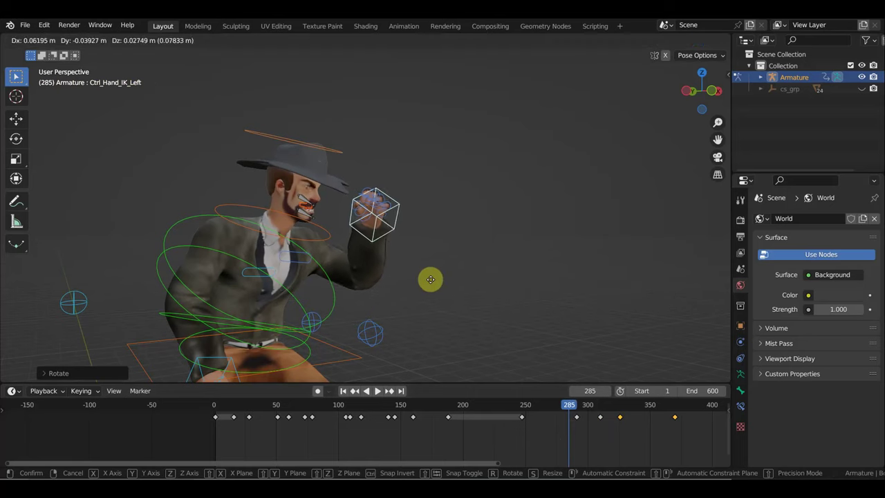
left_click(434, 282)
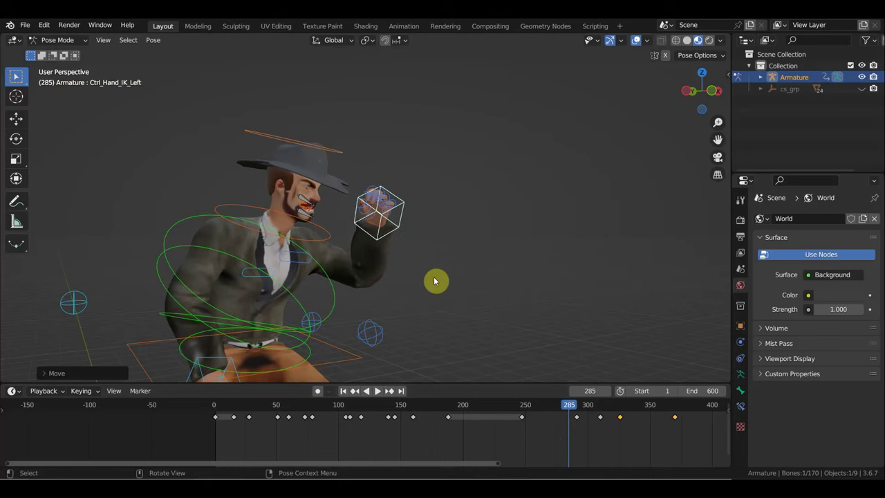
key("a")
key("i")
left_click_drag(568, 408, 541, 403)
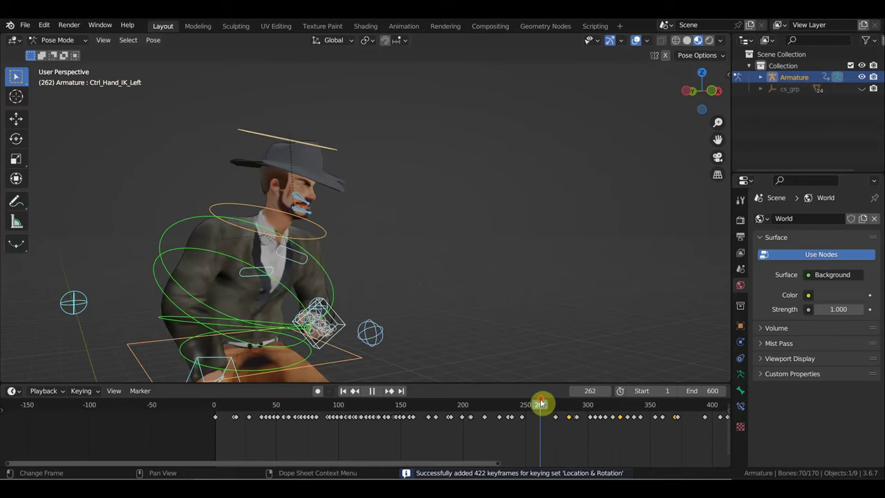
Hide the rig overlays, zoom in on the head and hand, and play through frames 271–287.
left_click(636, 39)
scroll(502, 187, "up", 3)
middle_click_drag(502, 187, 559, 187, "shift")
key("space")
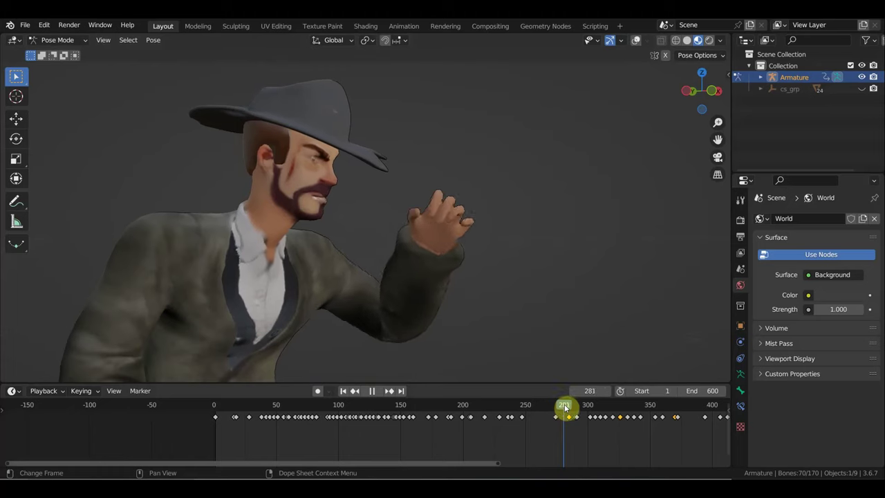
mouse_move(581, 415)
left_mouse_down()
mouse_move(567, 415)
mouse_move(610, 415)
mouse_move(513, 419)
mouse_move(540, 419)
left_mouse_up()
left_click_drag(553, 419, 600, 432)
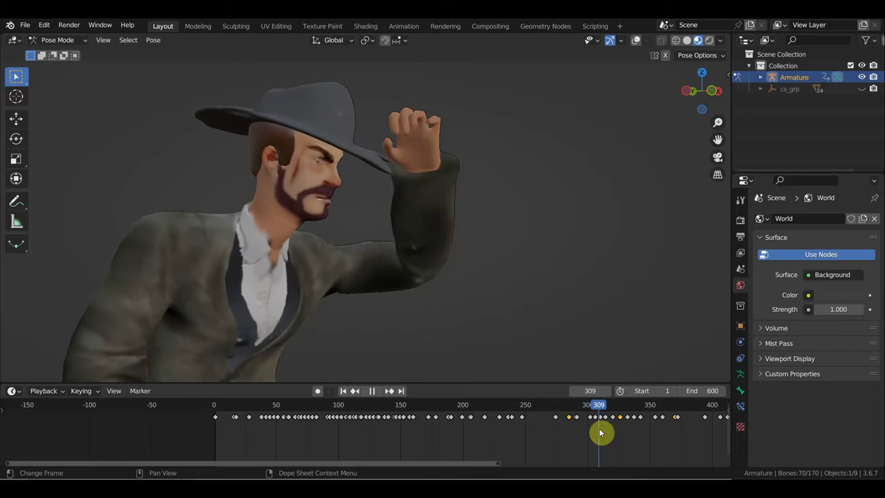
Zoom out and scrub forward to frame 424, viewing the character from the front.
mouse_move(557, 304)
middle_mouse_down()
mouse_move(509, 312)
mouse_move(559, 297)
mouse_move(550, 296)
middle_mouse_up()
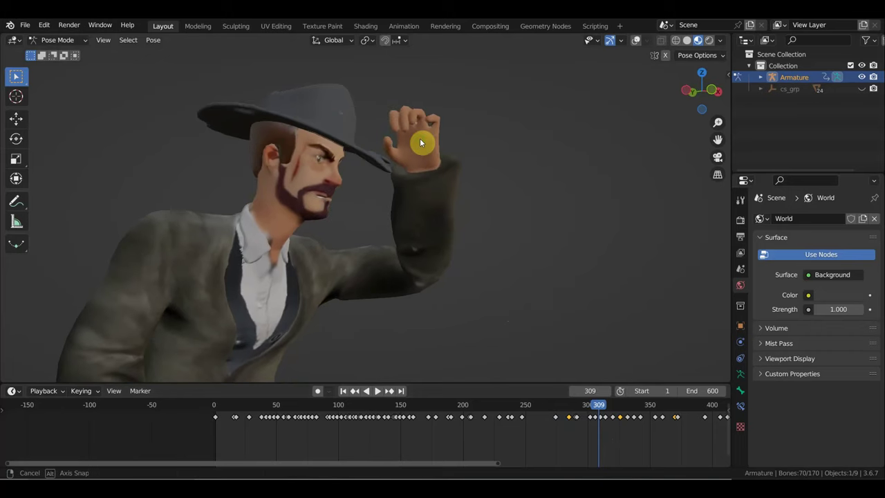
scroll(553, 456, "down", 2)
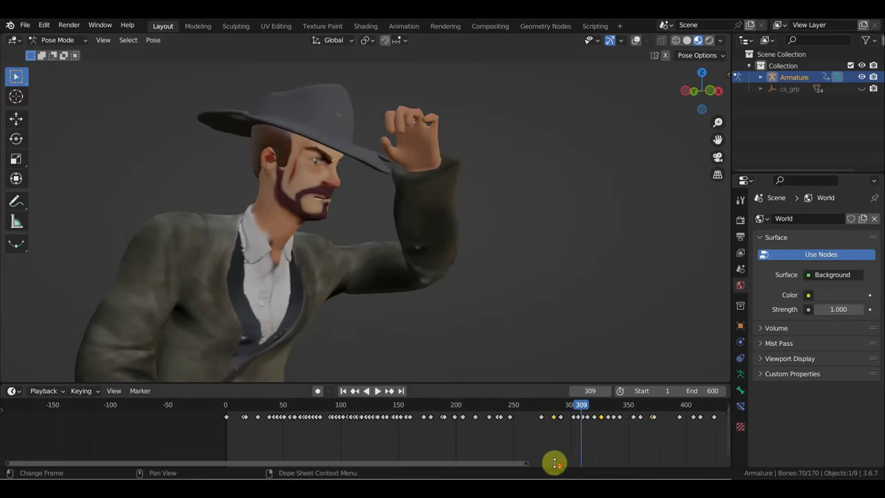
scroll(553, 456, "down", 2)
left_click_drag(512, 412, 627, 431)
mouse_move(593, 340)
middle_mouse_down()
mouse_move(571, 296)
mouse_move(438, 273)
mouse_move(483, 216)
mouse_move(488, 186)
mouse_move(488, 199)
middle_mouse_up()
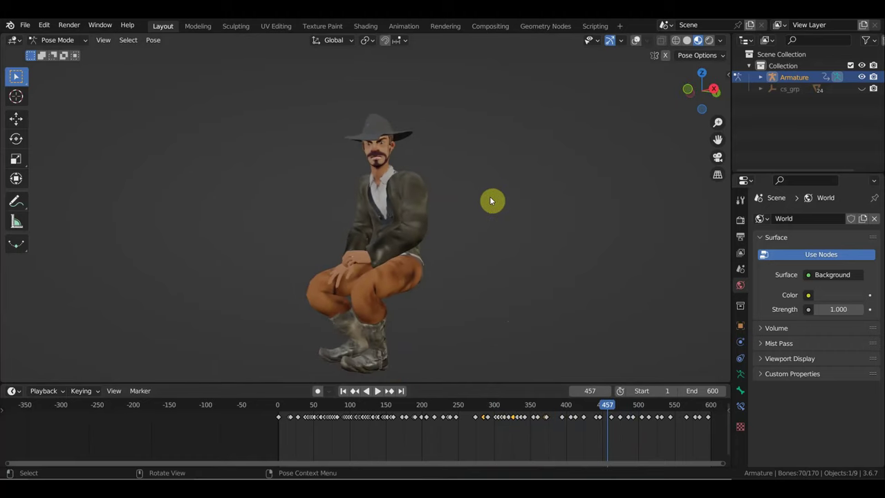
Replay, step through frames from 457, and show the rig controls over the character again.
left_click(378, 391)
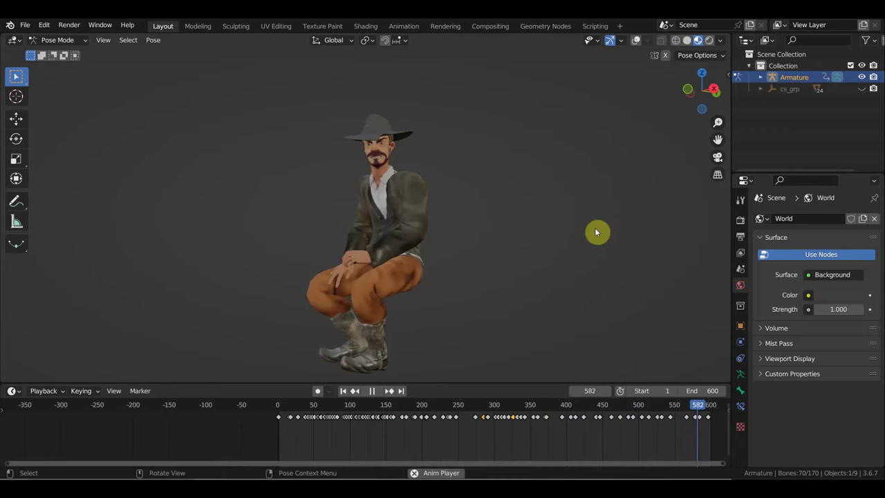
key("space")
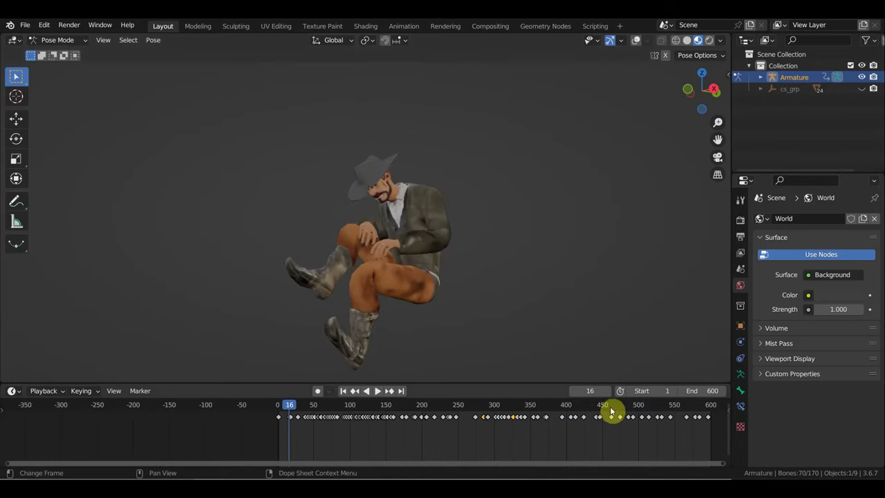
left_click(608, 408)
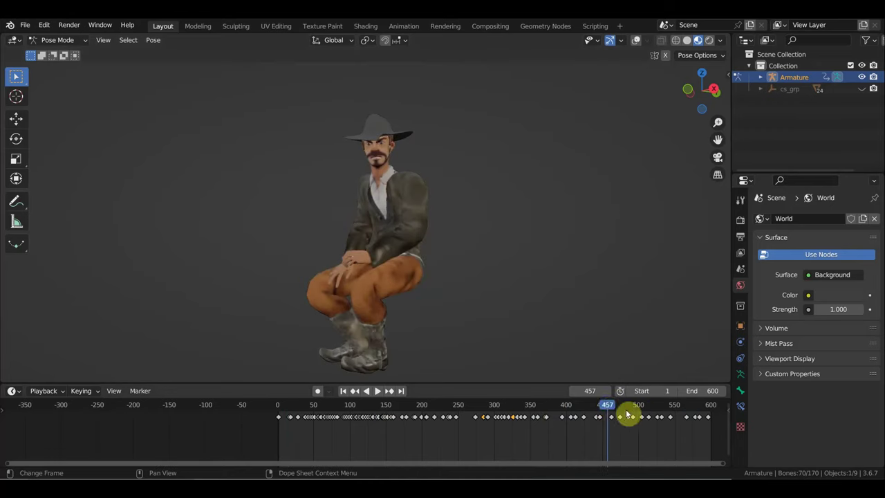
mouse_move(609, 408)
left_mouse_down()
mouse_move(431, 408)
mouse_move(497, 407)
mouse_move(640, 430)
mouse_move(355, 421)
mouse_move(487, 434)
mouse_move(452, 417)
mouse_move(343, 403)
mouse_move(598, 427)
left_mouse_up()
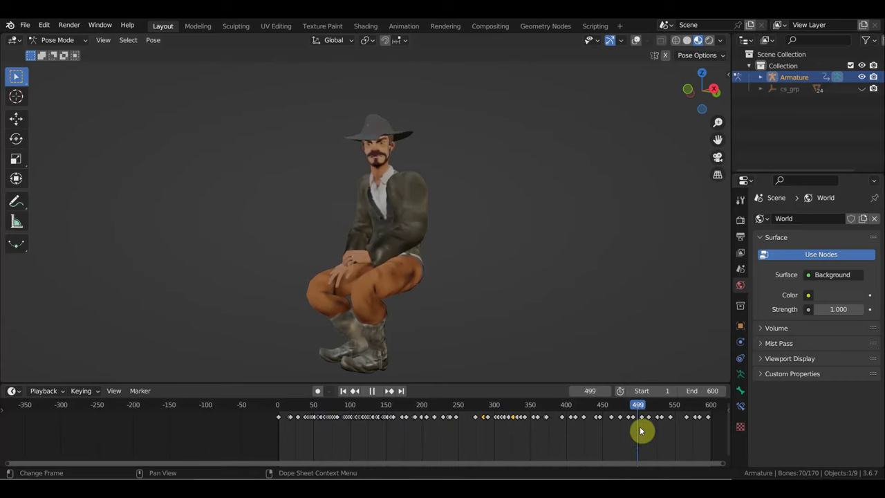
scroll(533, 241, "down", 3)
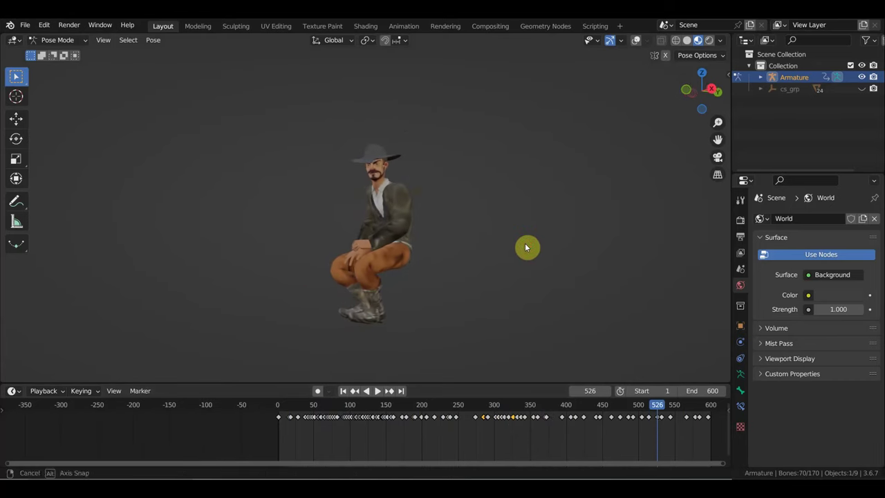
left_click(636, 41)
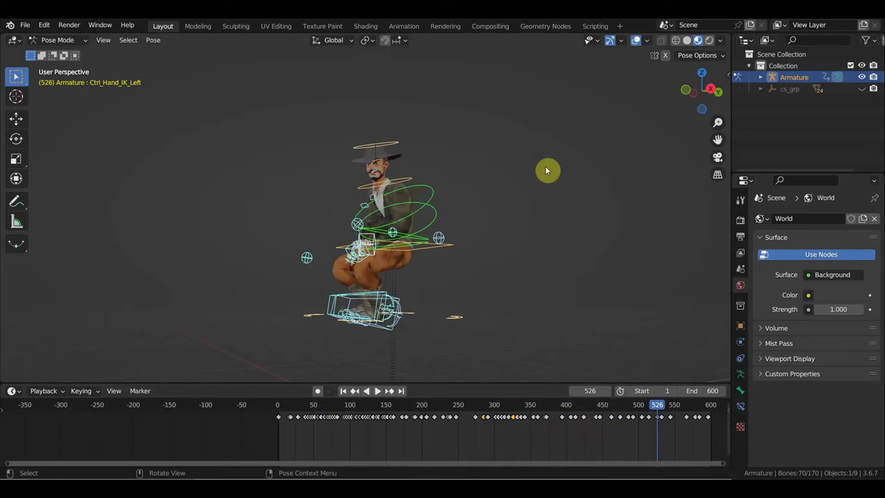
Select the head control and then all the rig's controls, viewing the character from above.
scroll(476, 275, "up", 1)
scroll(475, 274, "up", 2)
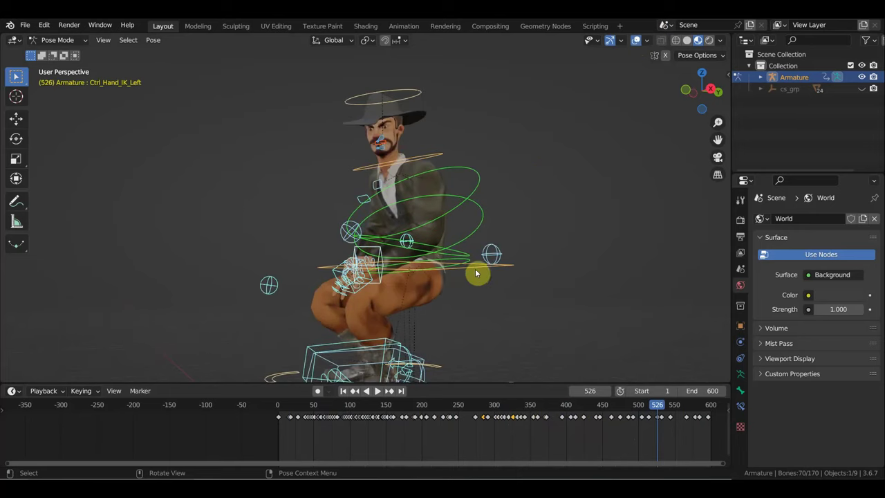
scroll(385, 147, "up", 1)
scroll(391, 135, "up", 1)
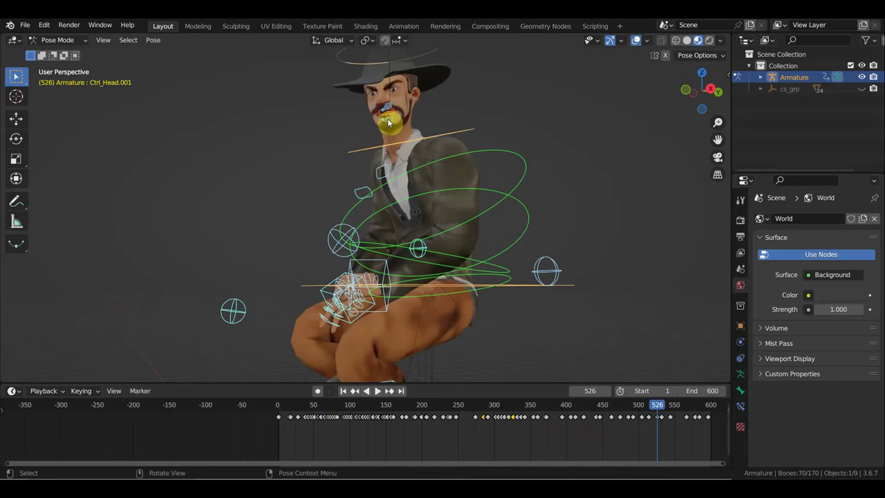
left_click(388, 122)
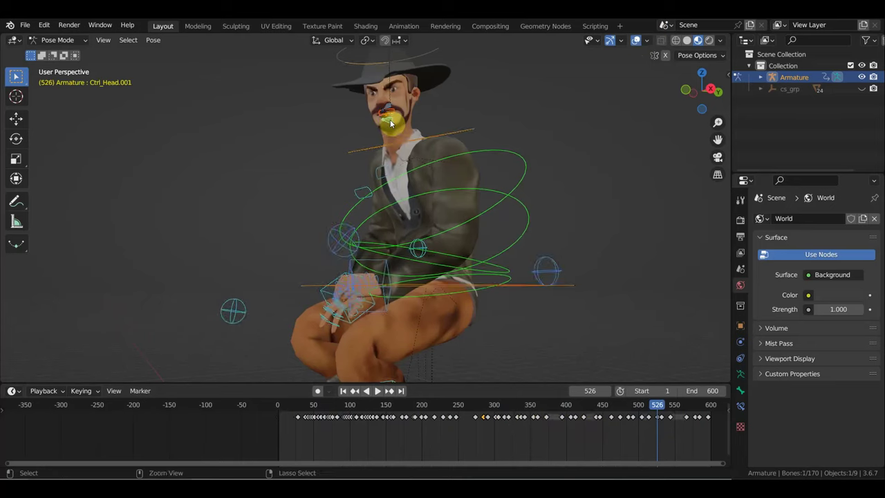
key("ctrl+z")
middle_click_drag(369, 131, 415, 197)
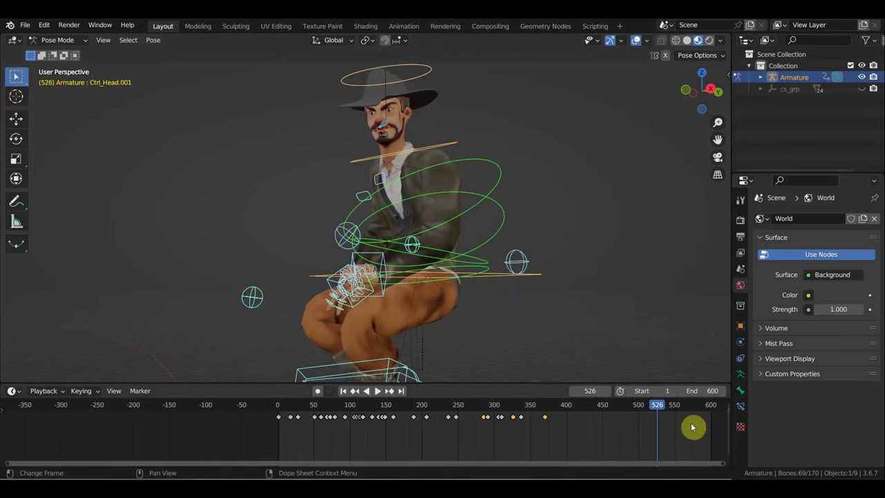
Play back and scrub the animation through frames 79 to 149 to check the motion.
left_click(373, 413)
key("space")
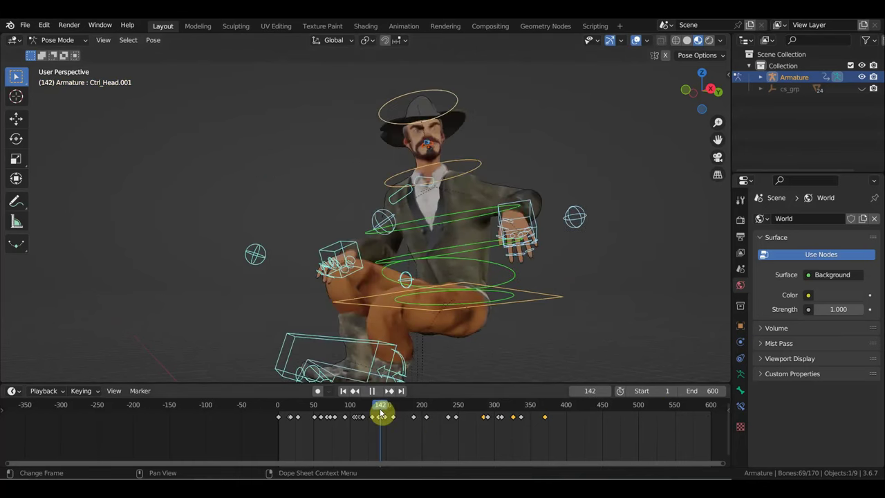
left_click(335, 408)
mouse_move(335, 408)
left_mouse_down()
mouse_move(582, 458)
mouse_move(380, 421)
mouse_move(522, 459)
left_mouse_up()
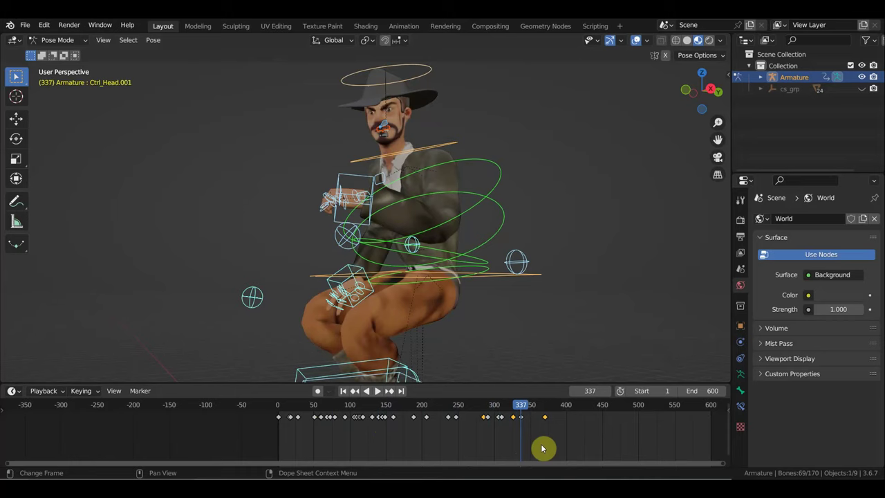
From a side view, reselect all controls and box-select keyframes up to about frame 350, excluding the earliest keys.
middle_click_drag(415, 150, 352, 154)
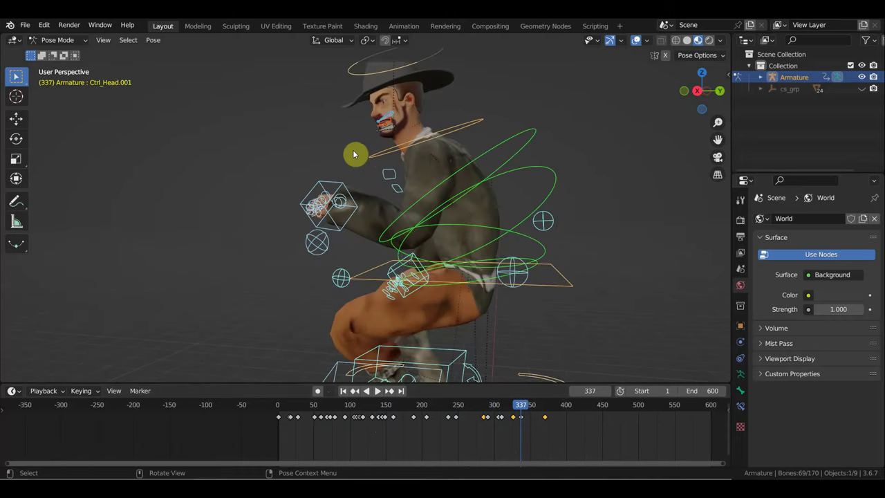
left_click(388, 133)
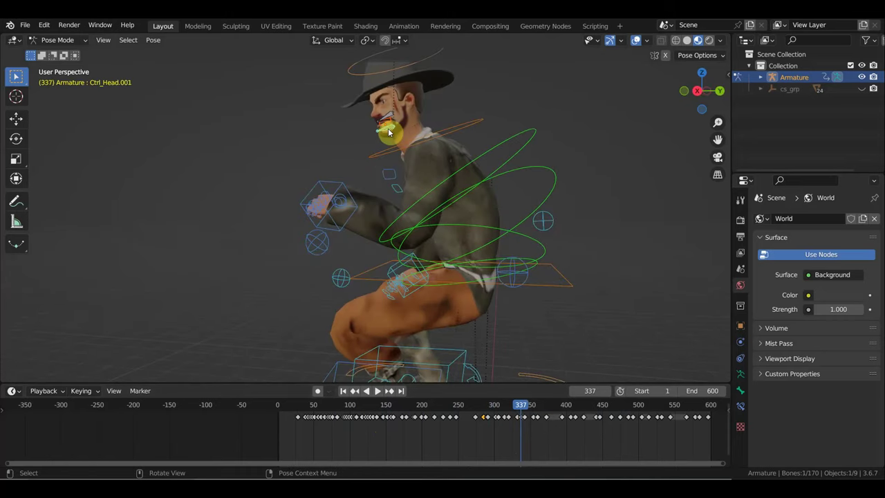
key("ctrl+z")
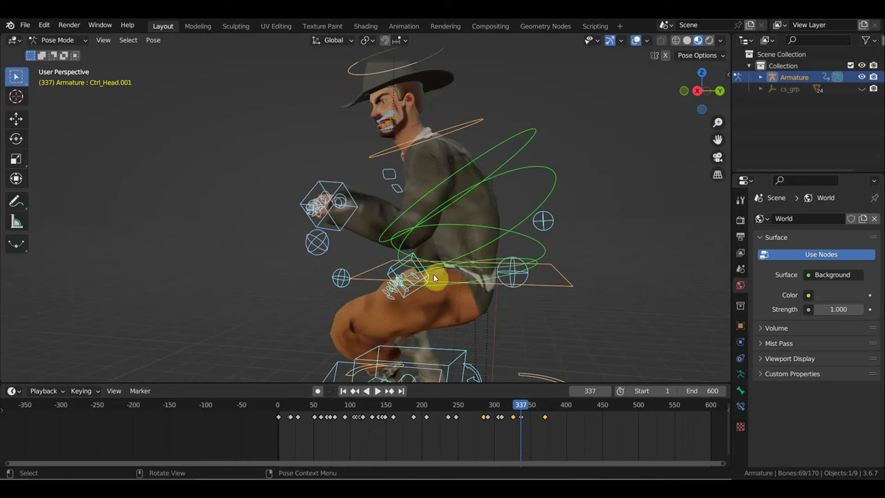
left_click_drag(535, 431, 294, 415)
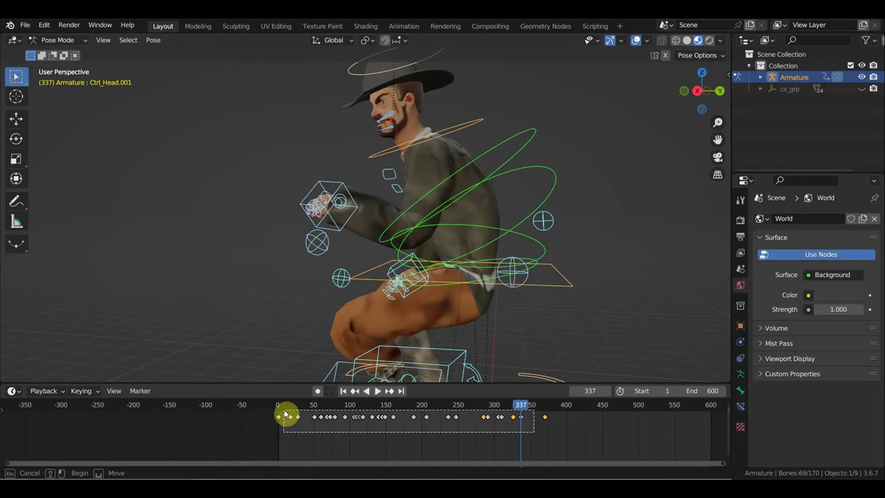
mouse_move(285, 414)
left_mouse_down()
mouse_move(311, 411)
mouse_move(293, 407)
mouse_move(300, 406)
left_mouse_up()
Select all the keyframes up to frame 373, the end of the existing keys.
left_click(315, 406)
key("space")
key("space")
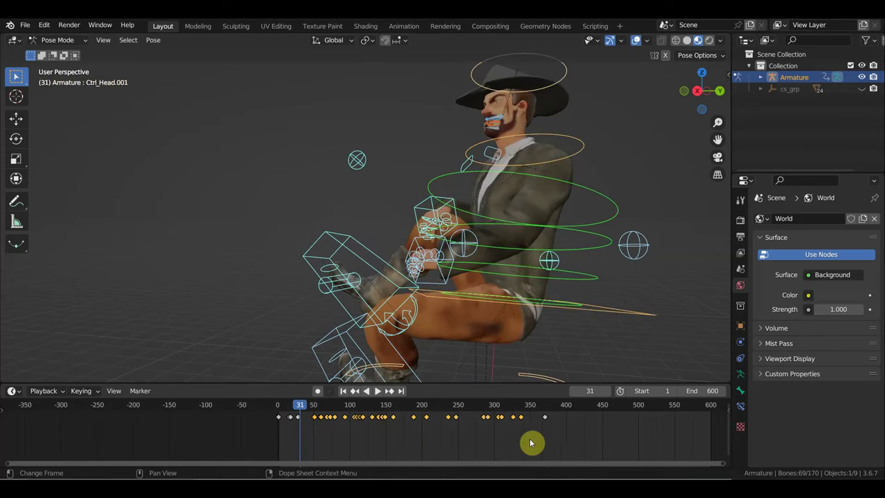
left_click(546, 414)
mouse_move(502, 436)
left_mouse_down()
mouse_move(577, 454)
mouse_move(296, 413)
left_mouse_up()
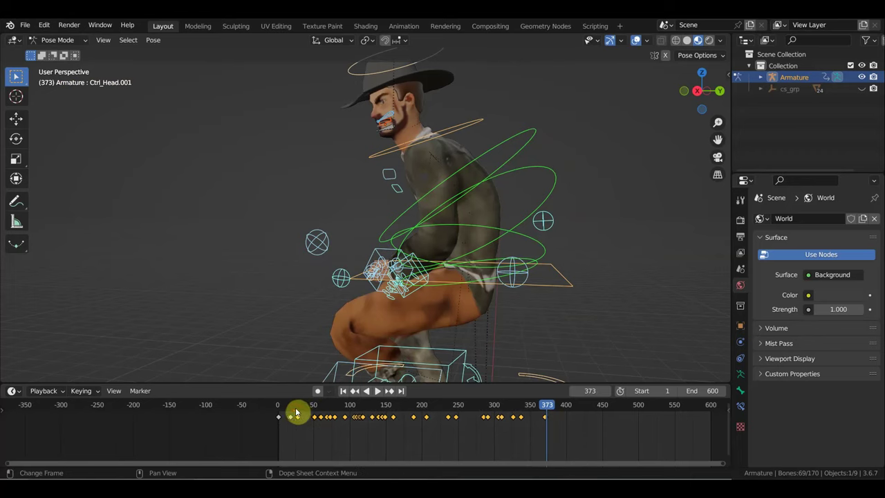
Duplicate the selected keyframes and slide the copies later in the timeline.
scroll(322, 427, "down", 2)
scroll(328, 435, "down", 2)
scroll(371, 438, "down", 2)
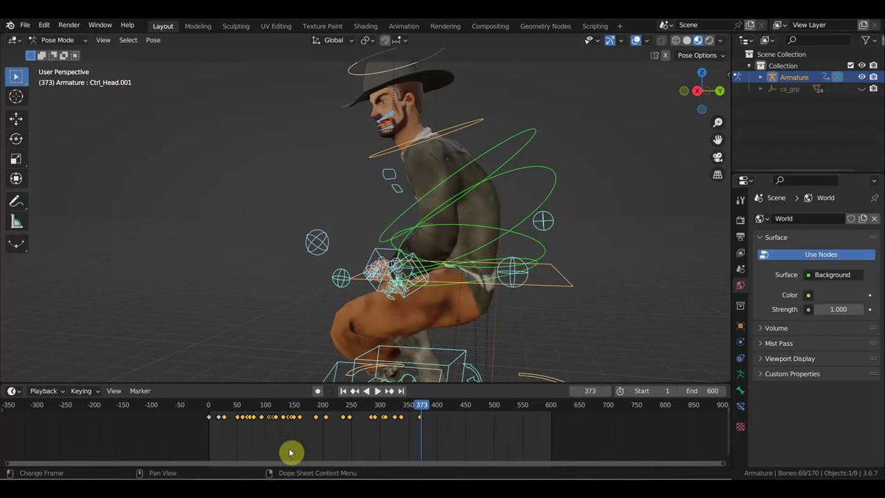
key("g")
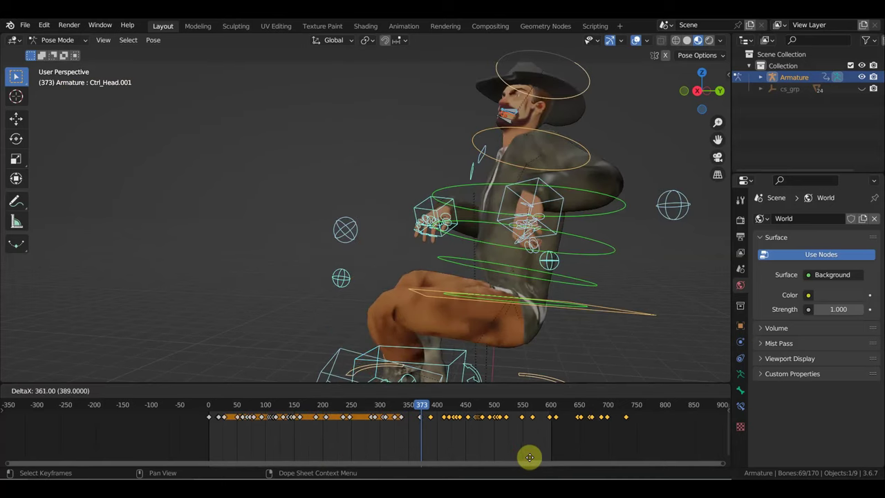
left_click(527, 457)
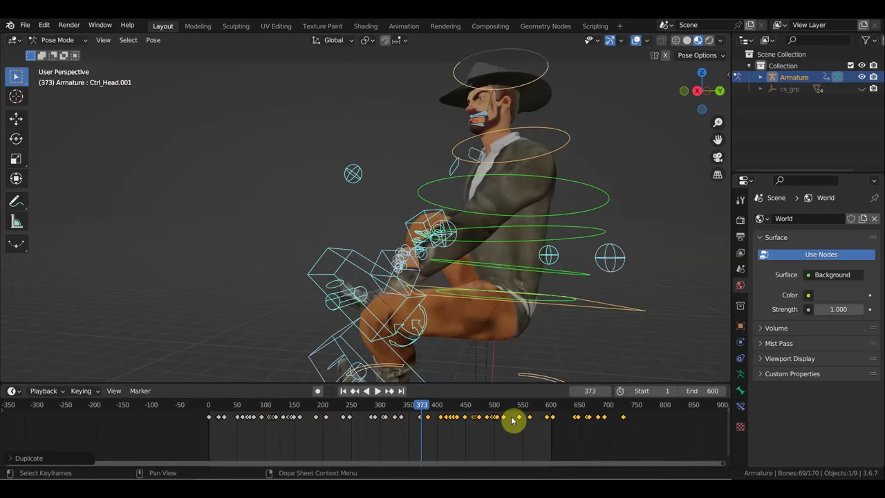
Mirror the copied keys in time around frame 373 and move them later, past frame 700.
right_click(501, 419)
mouse_move(443, 417)
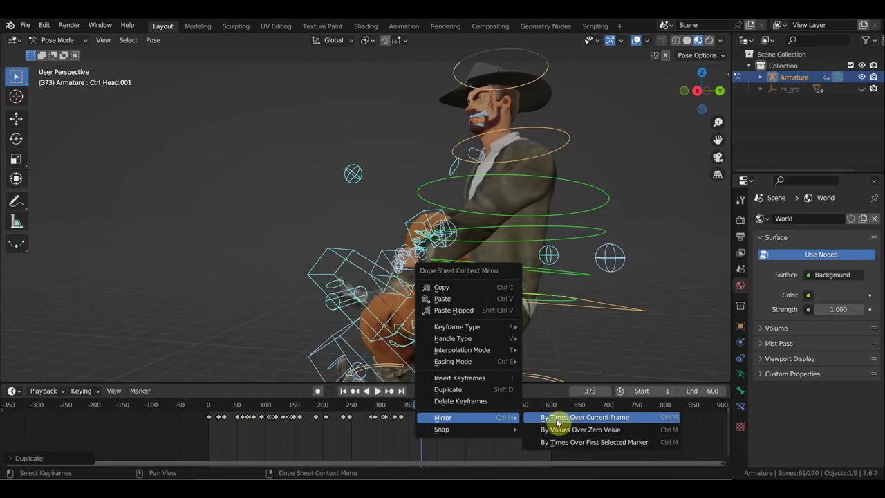
left_click(563, 418)
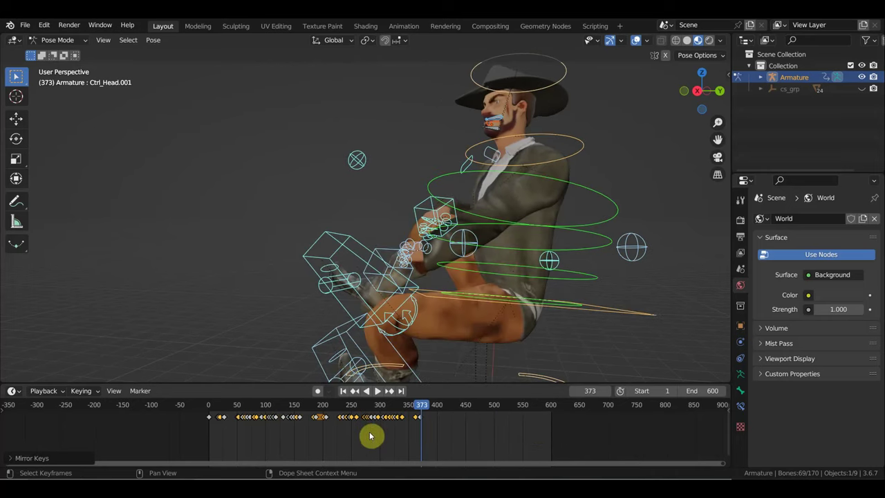
key("shift+d")
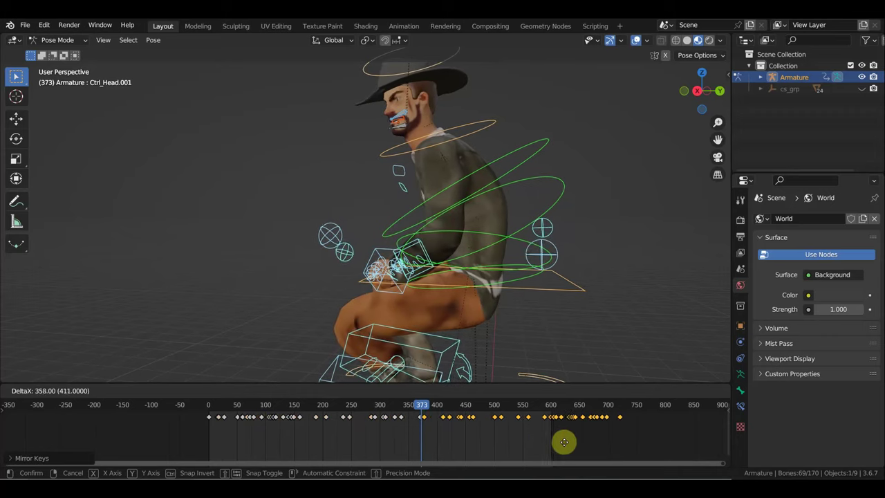
left_click(575, 450)
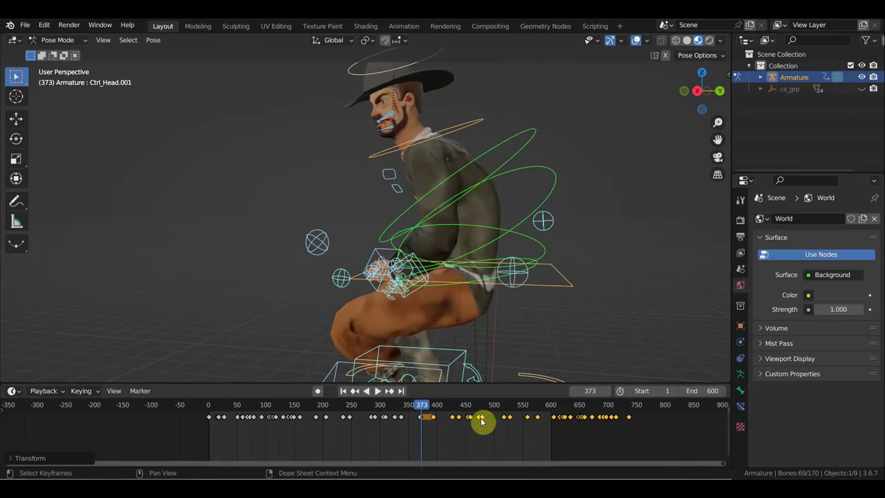
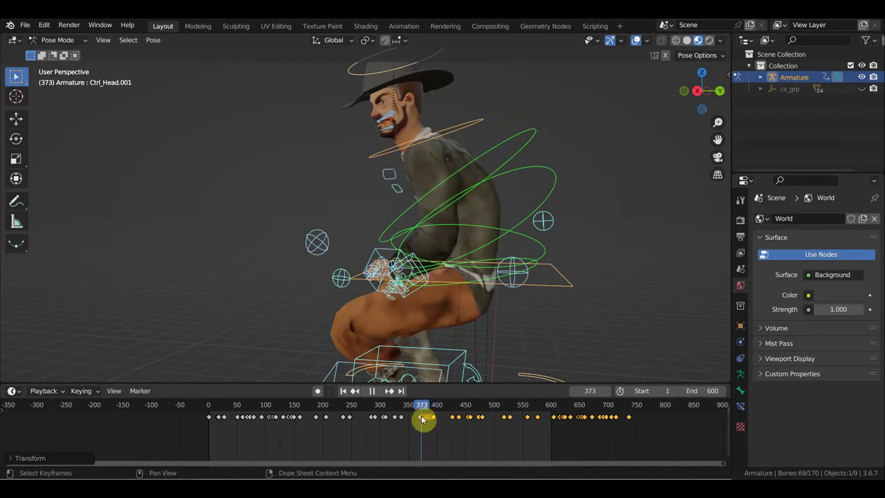
Stop playback, shift the selected keyframes slightly later, and scale them over a longer span.
key("space")
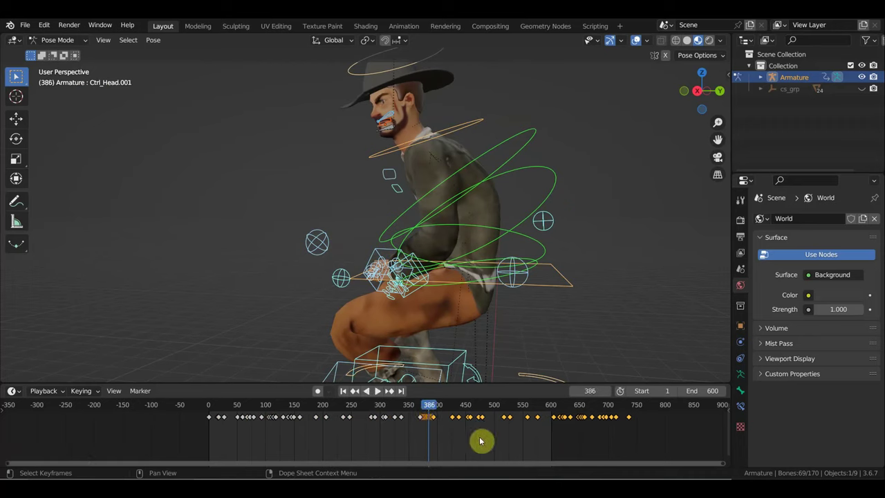
key("g")
left_click(494, 443)
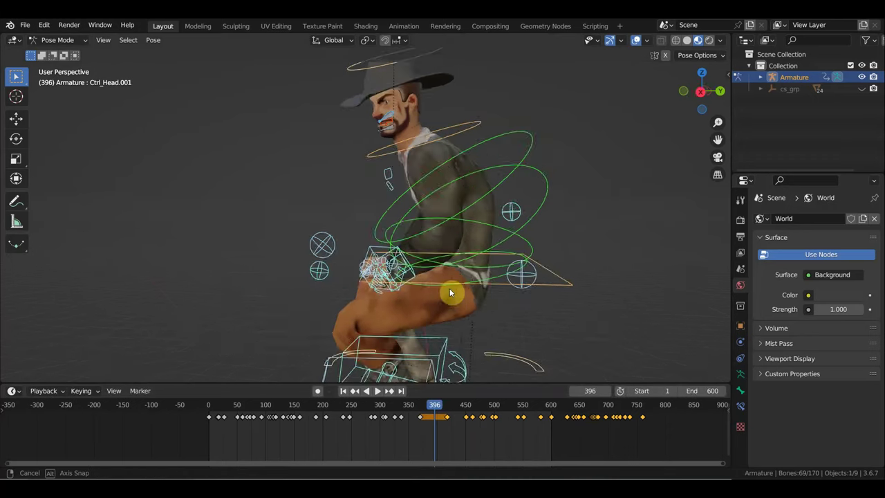
middle_click_drag(450, 292, 519, 298)
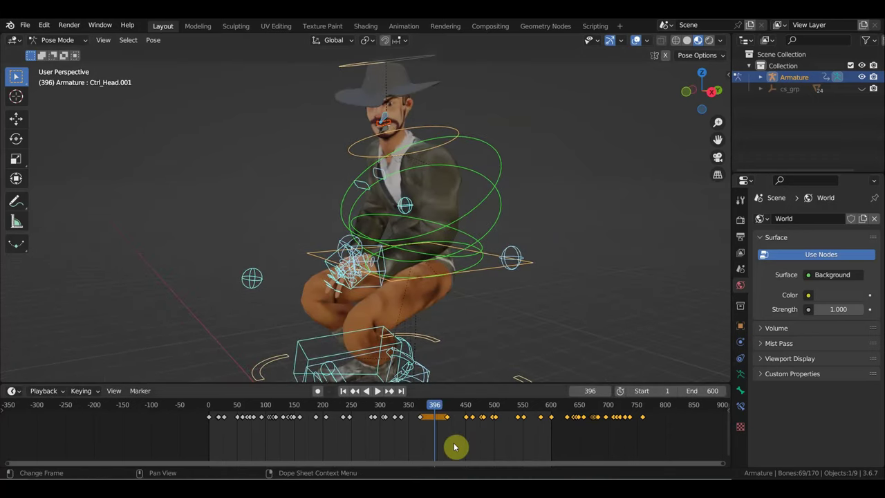
key("s")
left_click(487, 453)
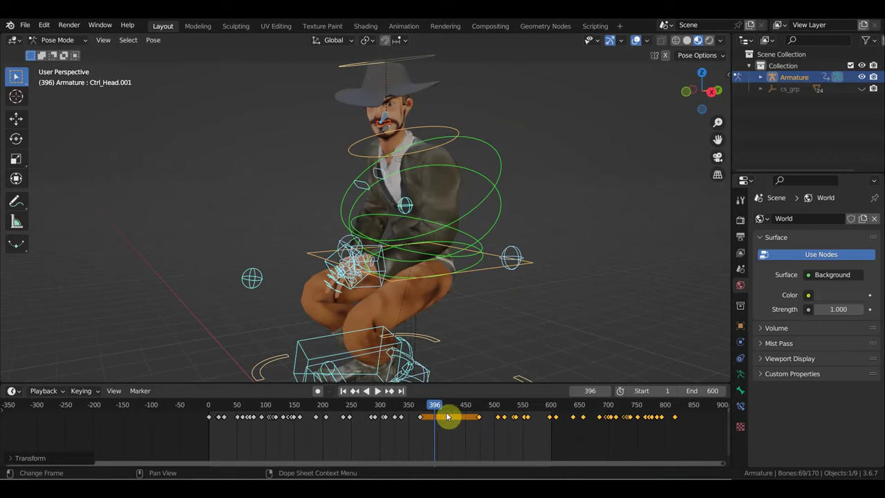
middle_click_drag(436, 298, 414, 298)
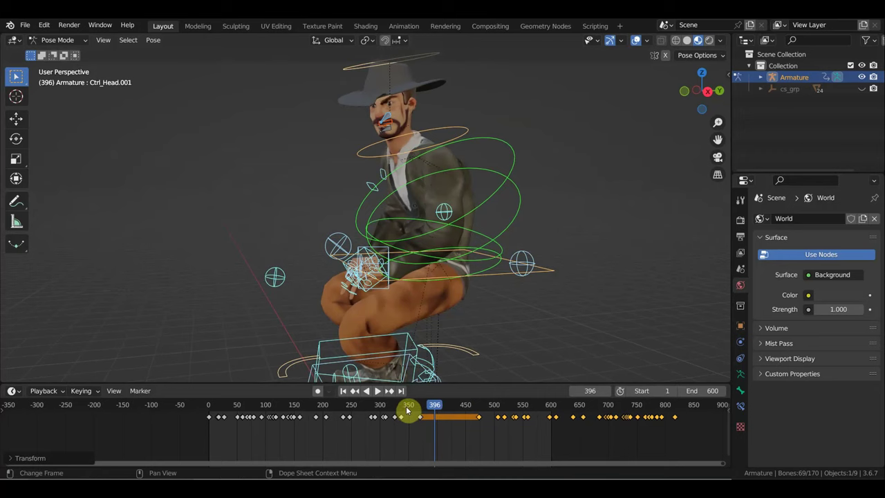
Tilt the head with Ctrl_Neck and key the neck pose at frame 396.
left_click(450, 129)
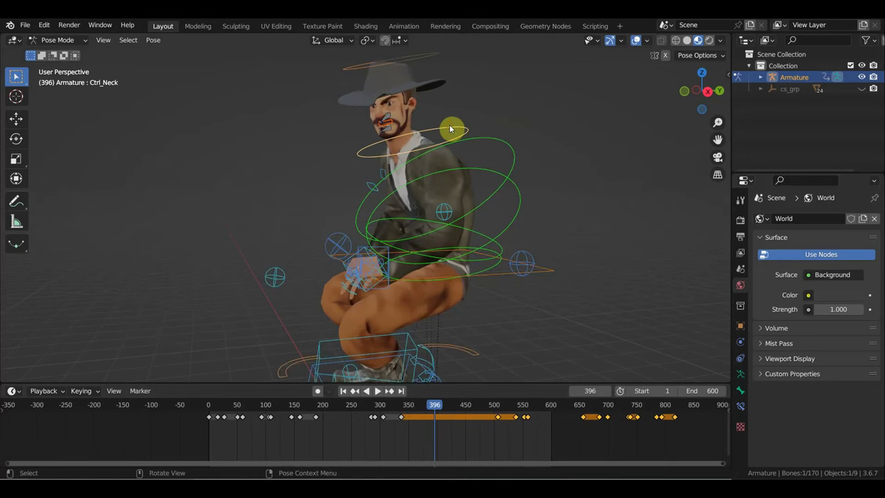
mouse_move(491, 158)
middle_mouse_down()
mouse_move(564, 176)
mouse_move(550, 152)
mouse_move(551, 182)
middle_mouse_up()
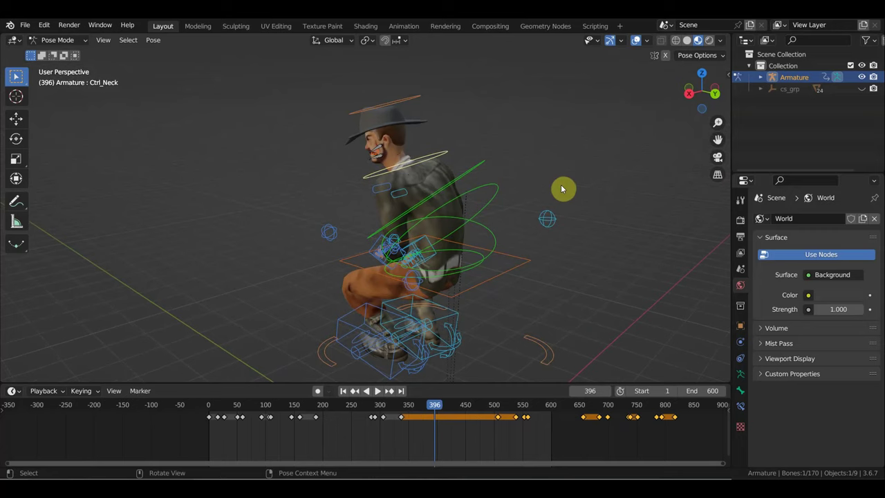
key("r")
left_click(572, 159)
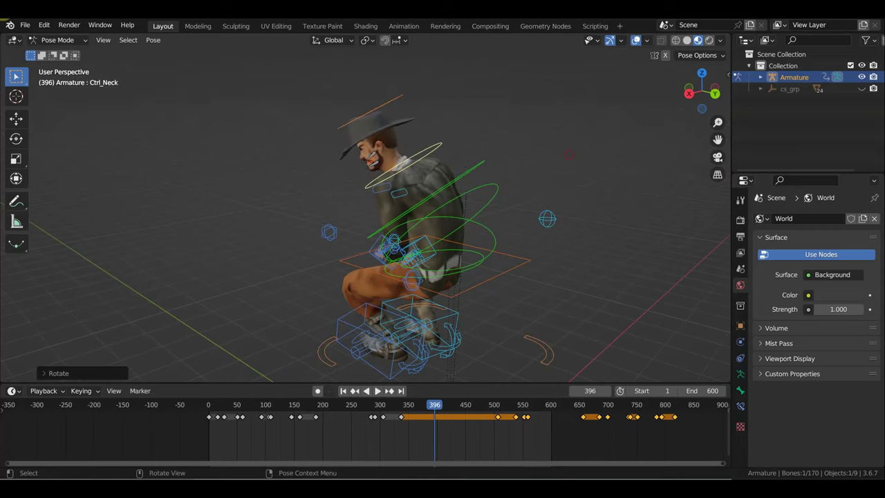
middle_click_drag(481, 155, 521, 166)
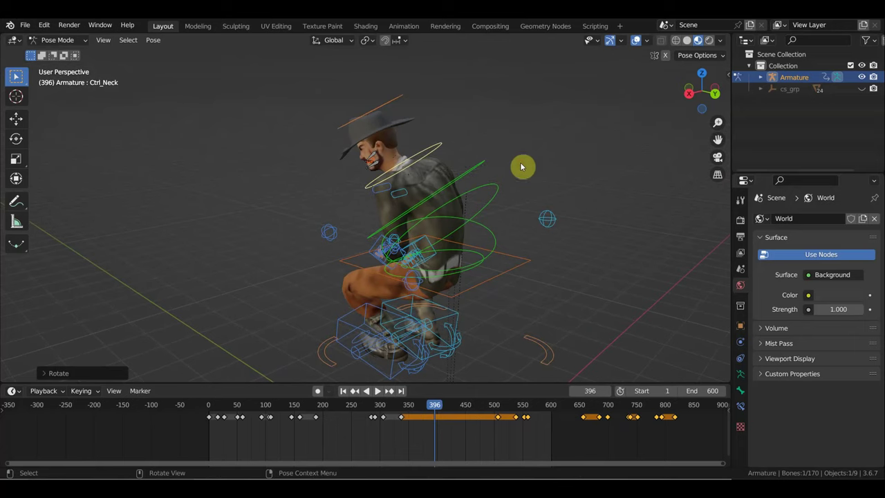
key("i")
mouse_move(442, 408)
left_mouse_down()
mouse_move(508, 442)
mouse_move(389, 416)
mouse_move(433, 419)
left_mouse_up()
Bend Ctrl_Spine1 and Ctrl_Shoulder_Left at frame 393, then key all bones.
mouse_move(526, 304)
middle_mouse_down()
mouse_move(443, 254)
mouse_move(450, 208)
middle_mouse_up()
left_click(459, 193)
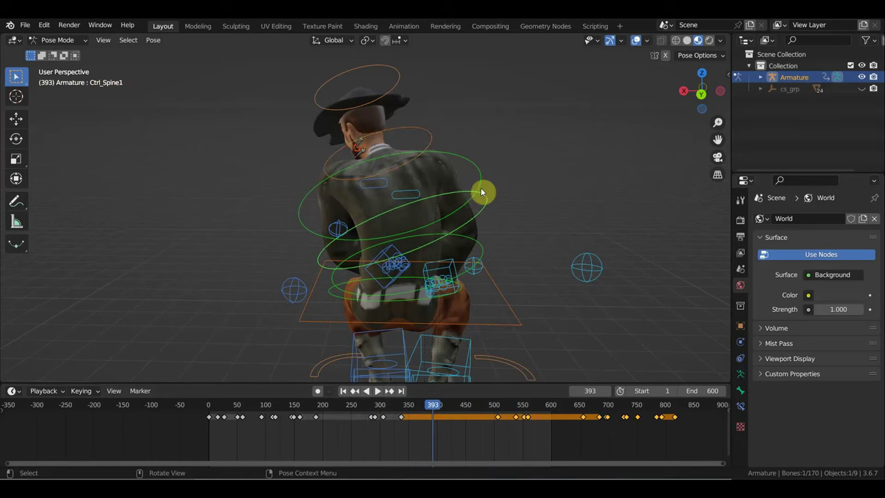
key("r")
left_click(521, 220)
left_click(379, 182)
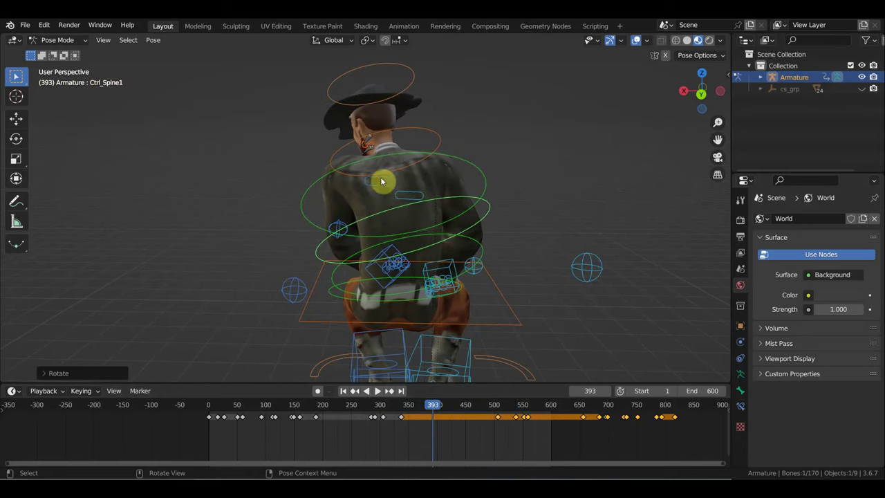
key("r")
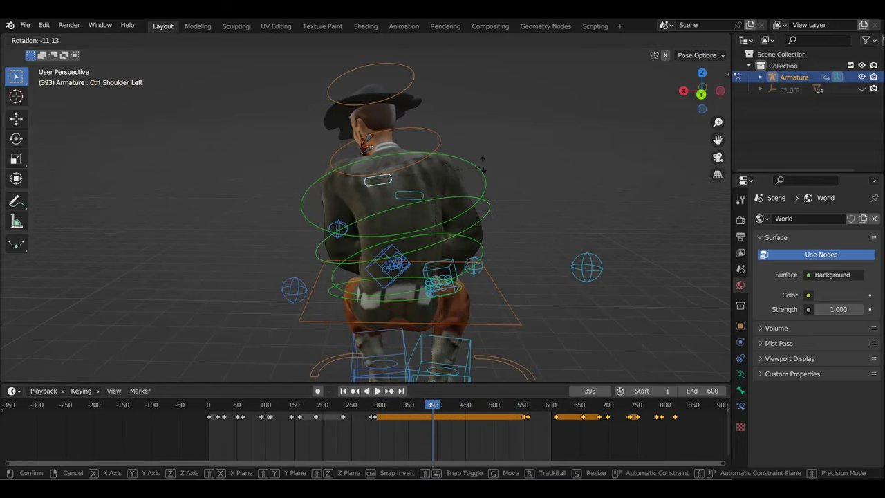
left_click(470, 143)
key("a")
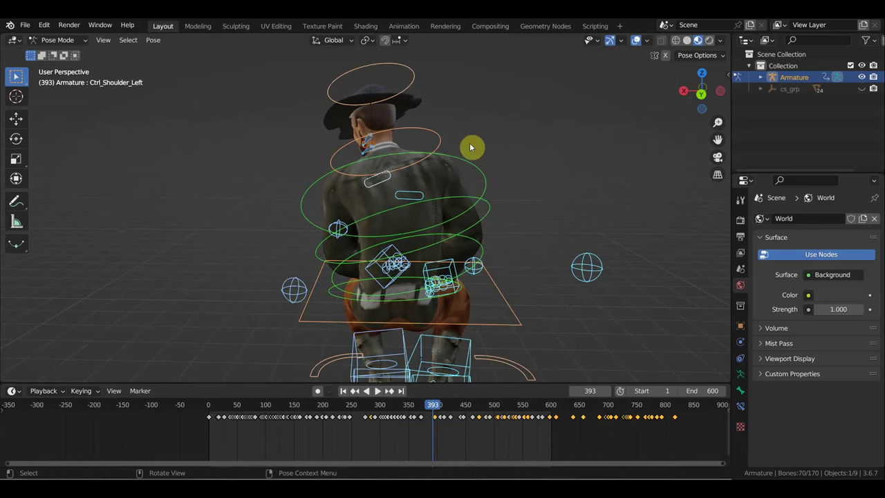
key("i")
Review the arm around frame 517 from a side and rear view.
mouse_move(436, 409)
left_mouse_down()
mouse_move(503, 425)
mouse_move(505, 434)
left_mouse_up()
mouse_move(391, 262)
middle_mouse_down()
mouse_move(518, 258)
mouse_move(504, 274)
middle_mouse_up()
scroll(532, 423, "up", 1)
scroll(571, 443, "up", 2)
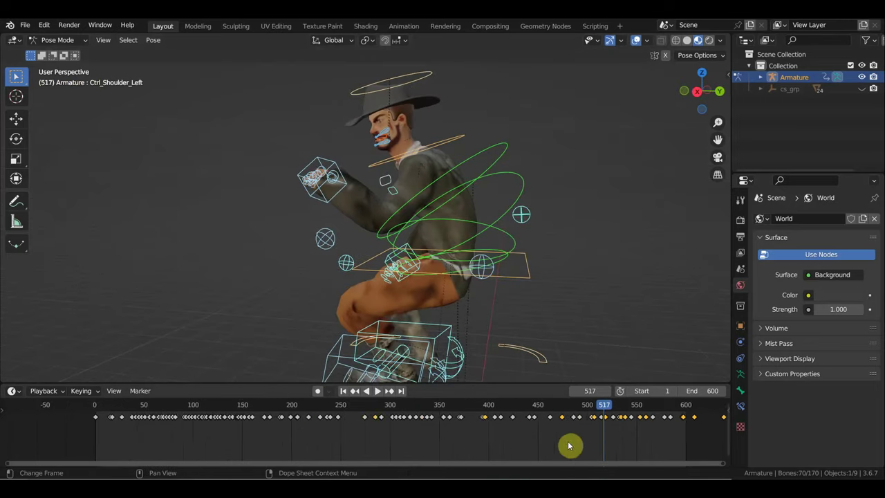
scroll(571, 442, "up", 2)
scroll(460, 420, "up", 2)
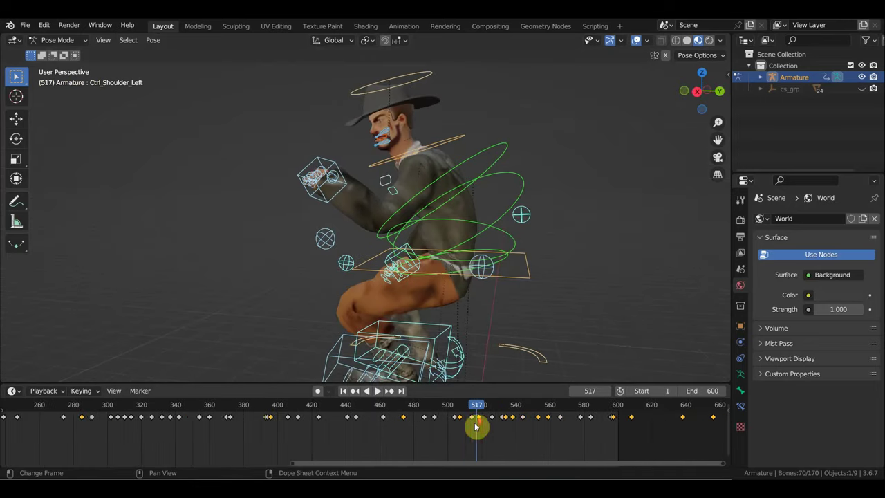
left_click_drag(482, 410, 472, 419)
middle_click_drag(502, 369, 396, 297)
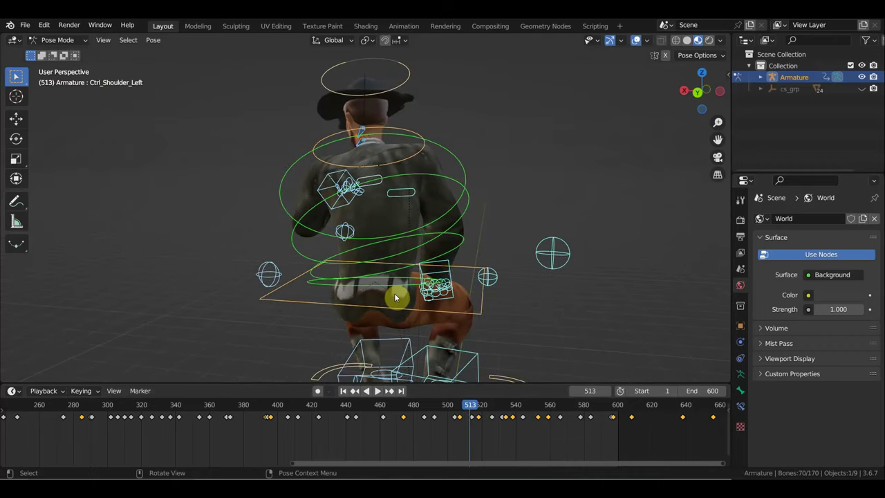
Rotate Ctrl_Spine1 again and key all bones at frame 513.
left_click(465, 201)
key("r")
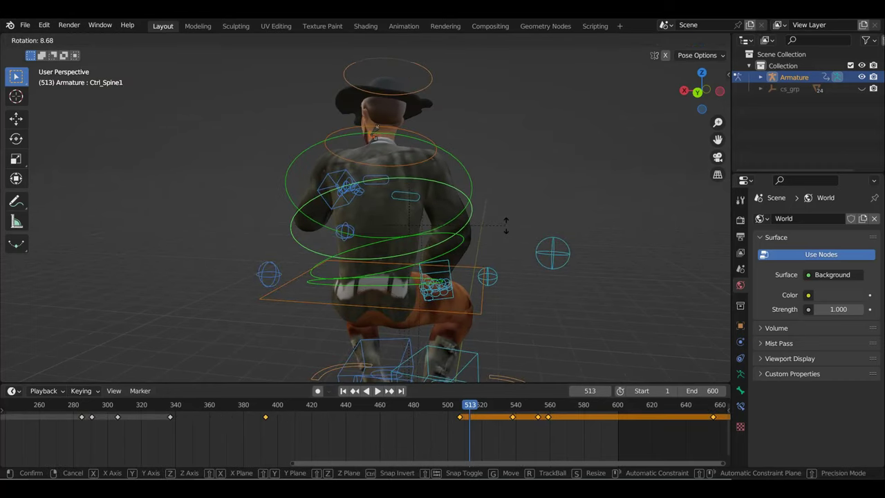
left_click(507, 229)
key("a")
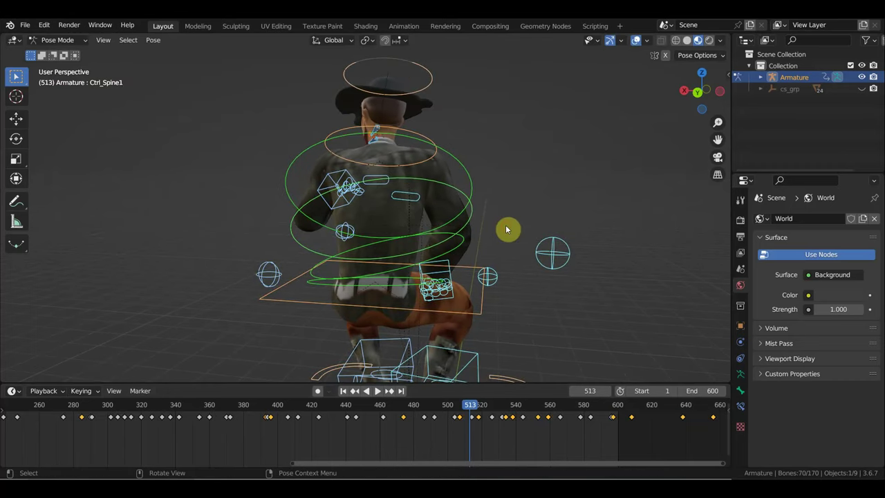
key("i")
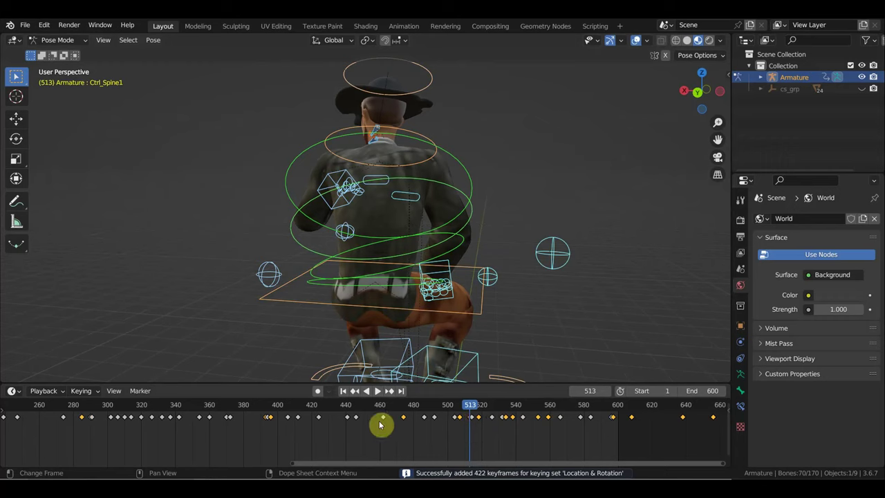
left_click(371, 410)
mouse_move(435, 318)
middle_mouse_down()
mouse_move(650, 286)
mouse_move(641, 286)
middle_mouse_up()
Play the animation with the viewport overlays hidden.
key("space")
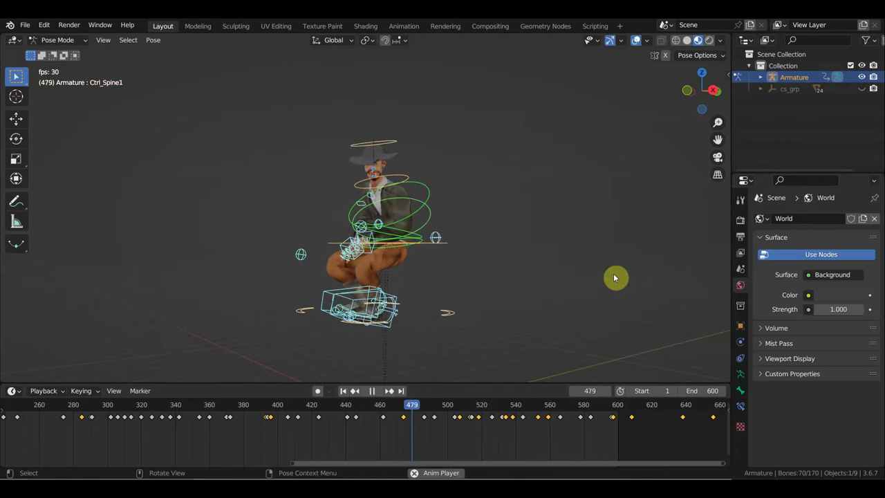
left_click(635, 40)
mouse_move(631, 185)
middle_mouse_down()
mouse_move(642, 197)
mouse_move(633, 197)
middle_mouse_up()
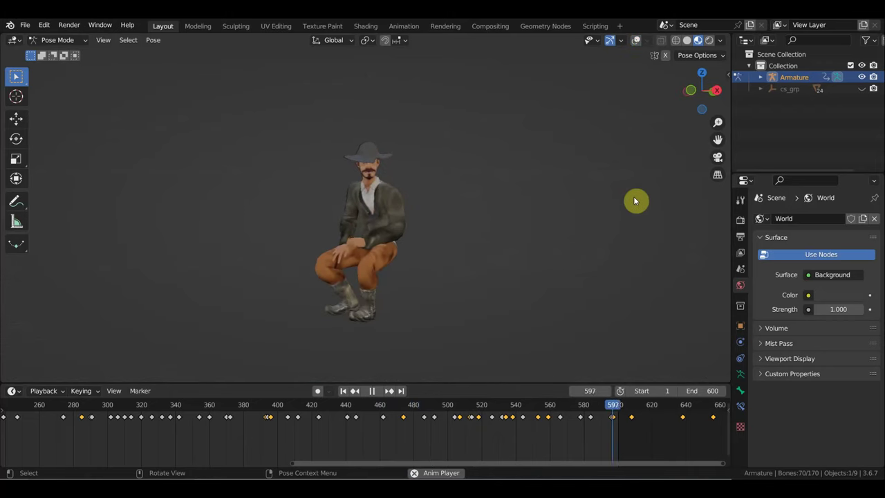
key("space")
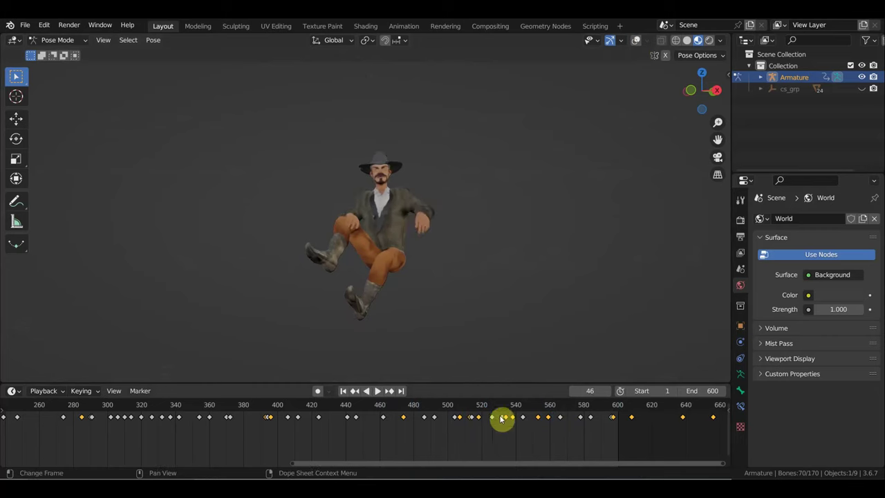
Set the scene end frame to 814 and play the full animation from frame 0.
scroll(581, 432, "down", 2)
scroll(663, 432, "down", 2)
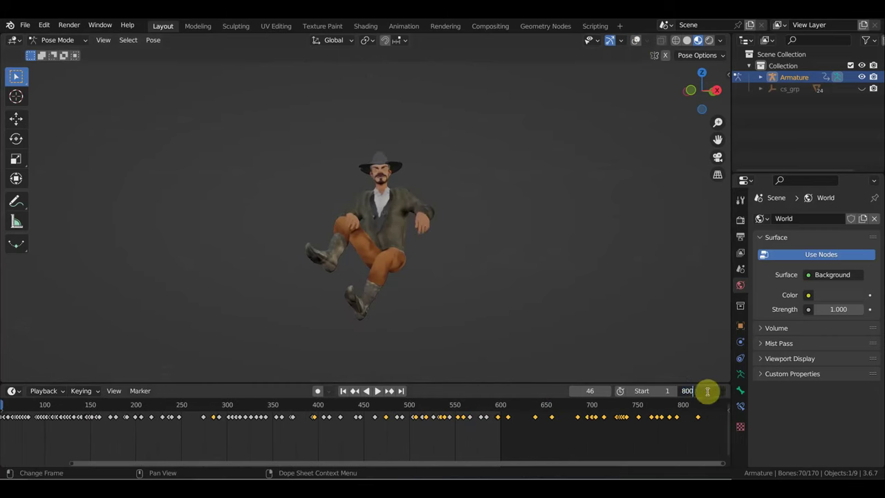
key("Return")
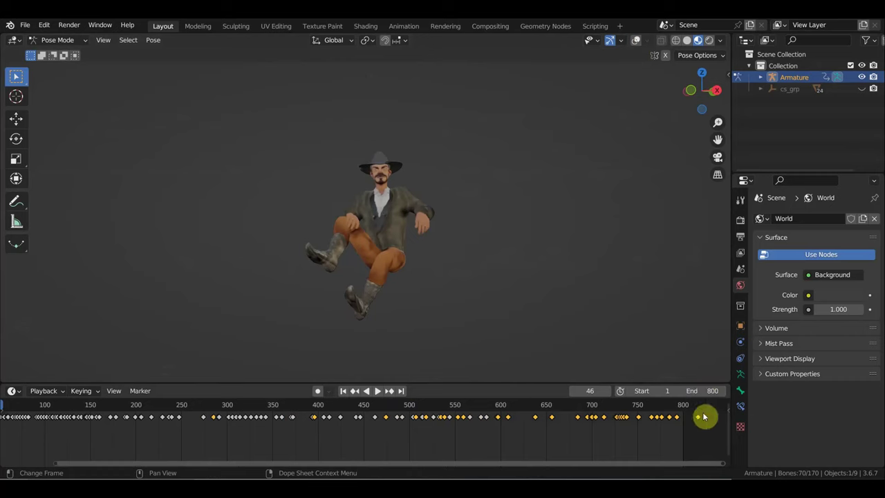
left_click(695, 408)
key("space")
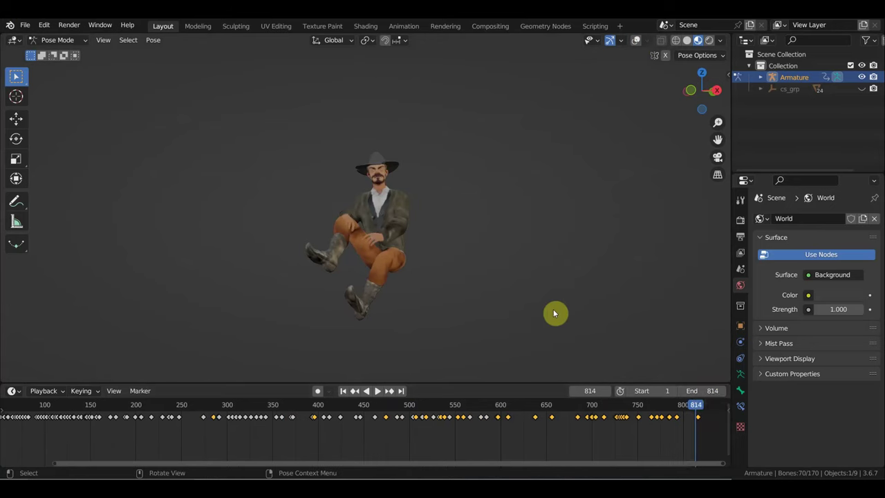
key("space")
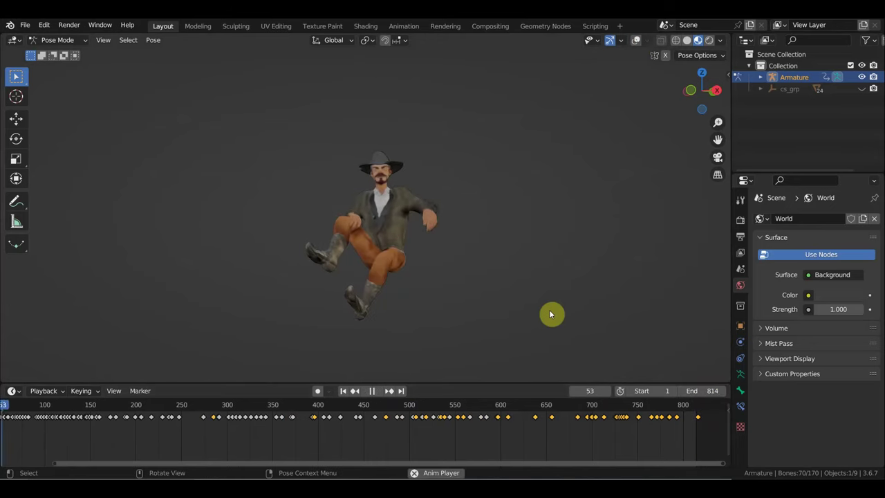
key("space")
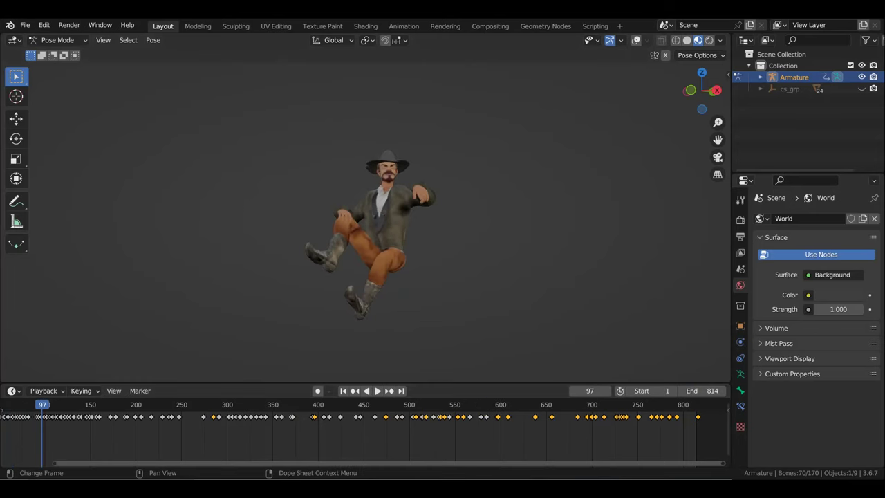
scroll(210, 453, "up", 5, "ctrl")
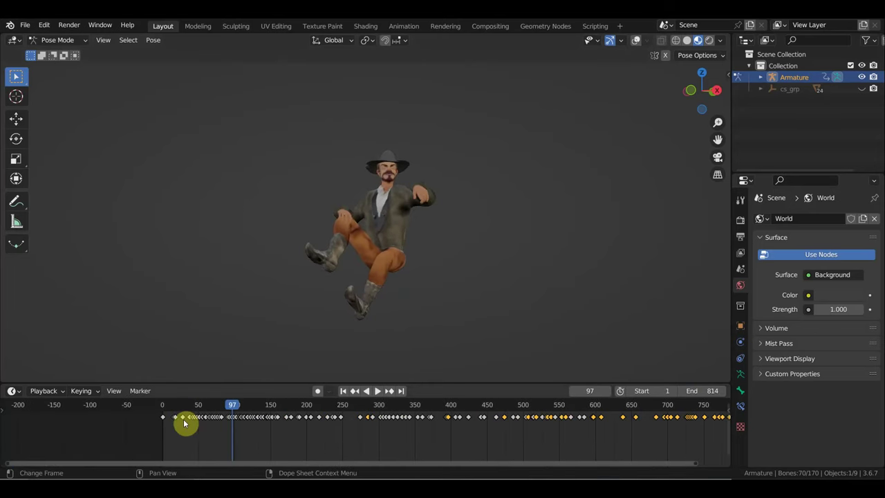
left_click(162, 408)
Box-select all the cowboy's keyframes, move them about 73 frames later, and play to check.
left_click_drag(173, 408, 183, 420)
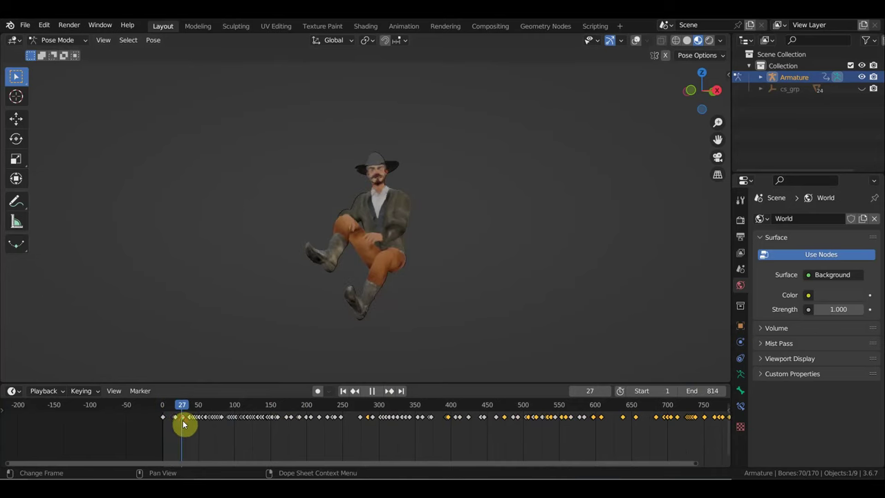
scroll(387, 438, "down", 2)
left_click_drag(691, 446, 239, 406)
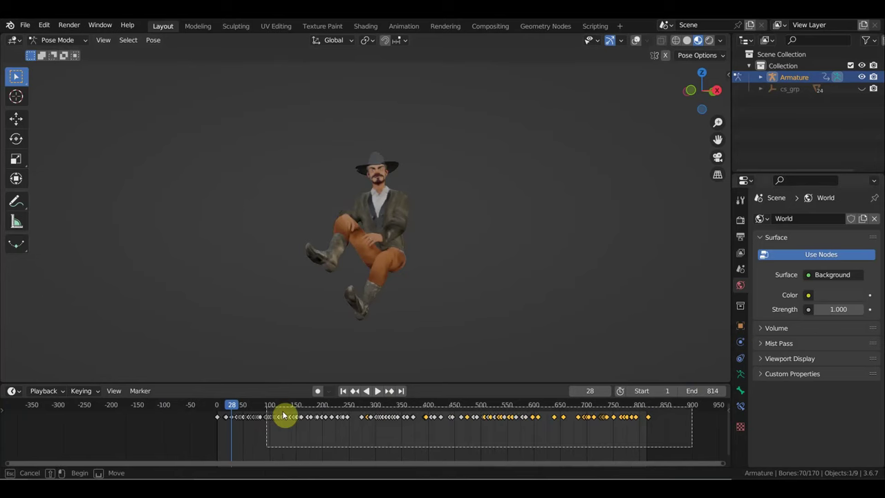
left_click_drag(232, 407, 231, 407)
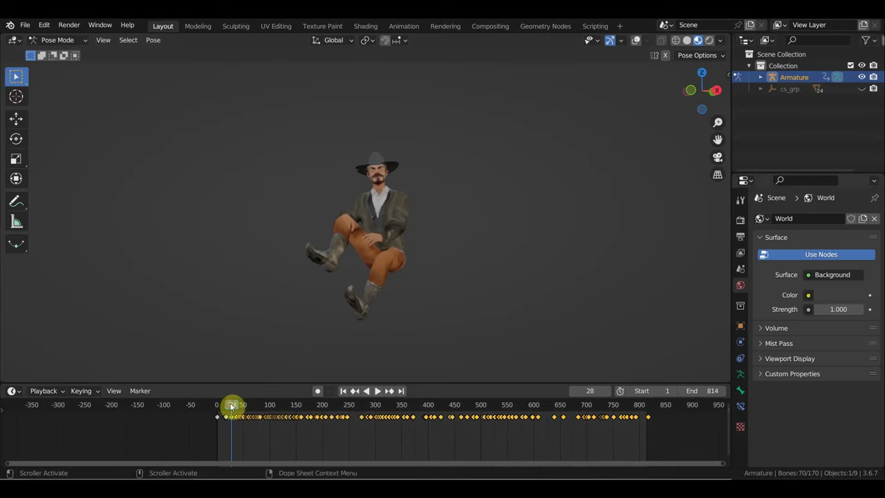
scroll(268, 426, "up", 2)
scroll(264, 437, "down", 1)
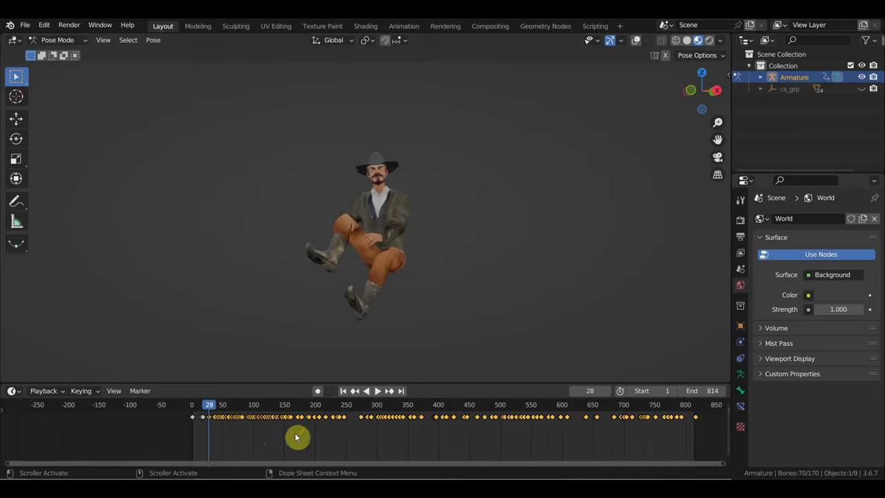
scroll(297, 436, "down", 1)
key("g")
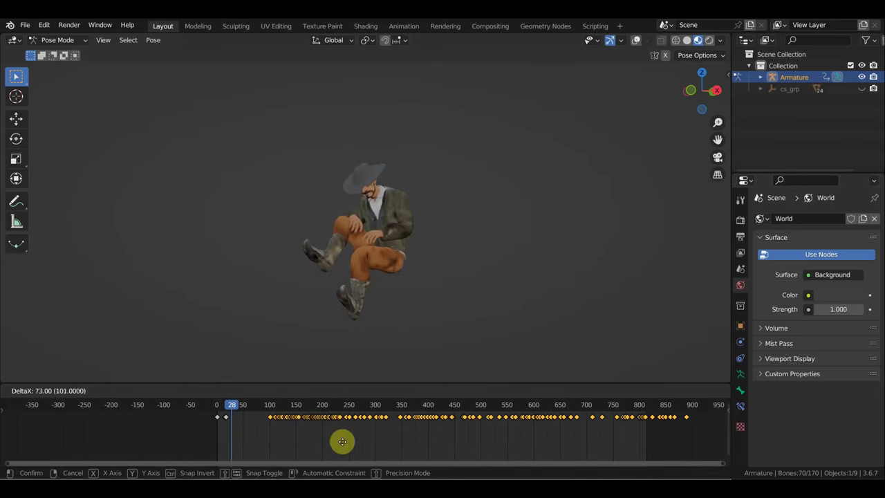
left_click(339, 442)
key("space")
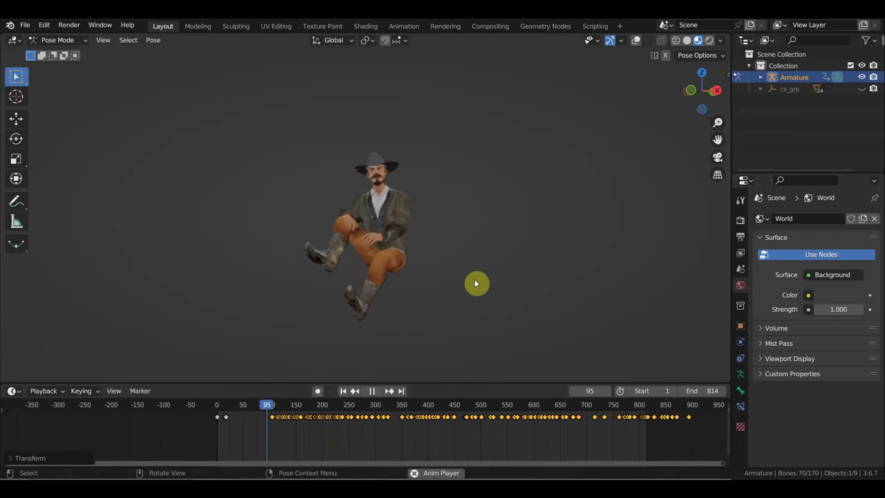
key("space")
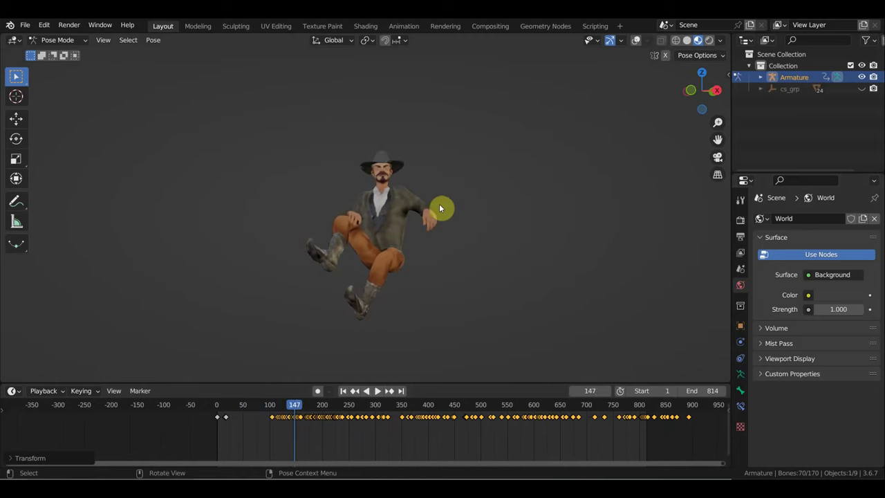
scroll(394, 302, "up", 3)
mouse_move(428, 280)
middle_mouse_down()
mouse_move(418, 269)
mouse_move(411, 280)
middle_mouse_up()
left_click_drag(316, 418, 247, 407)
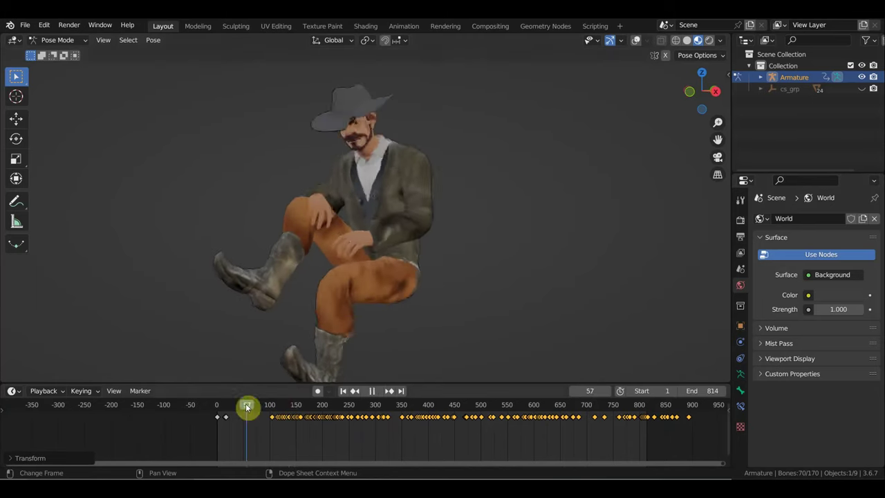
key("space")
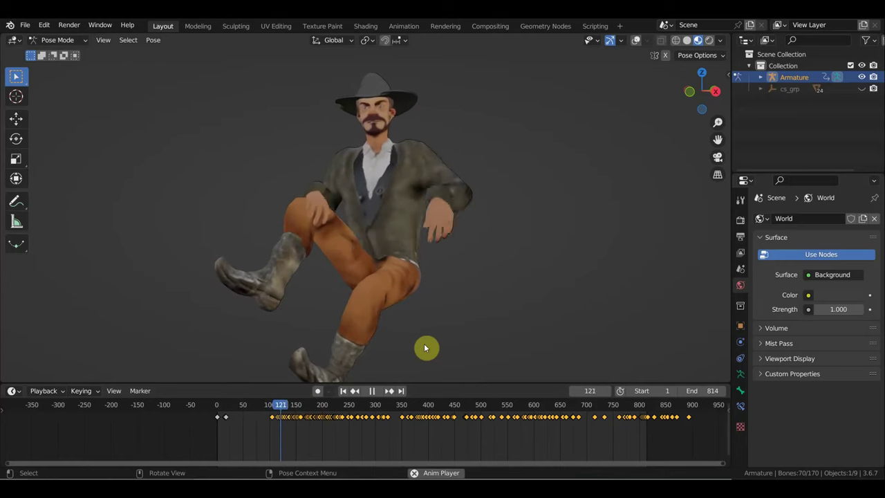
key("space")
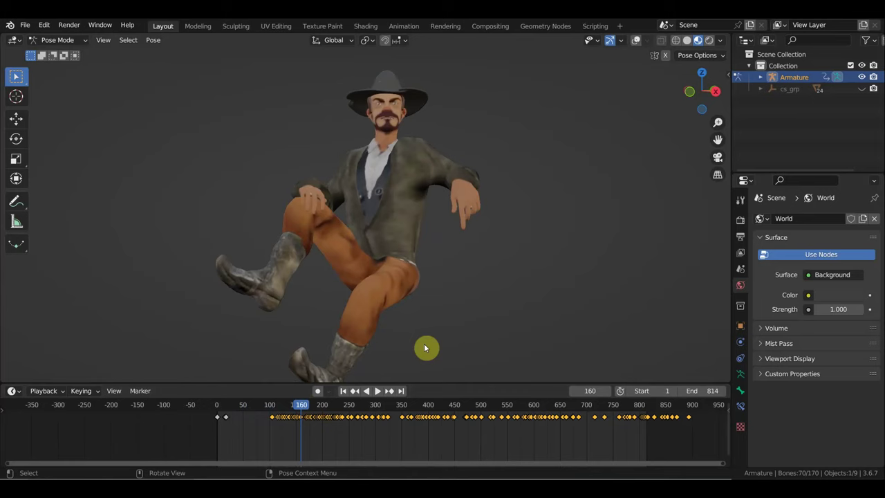
key("space")
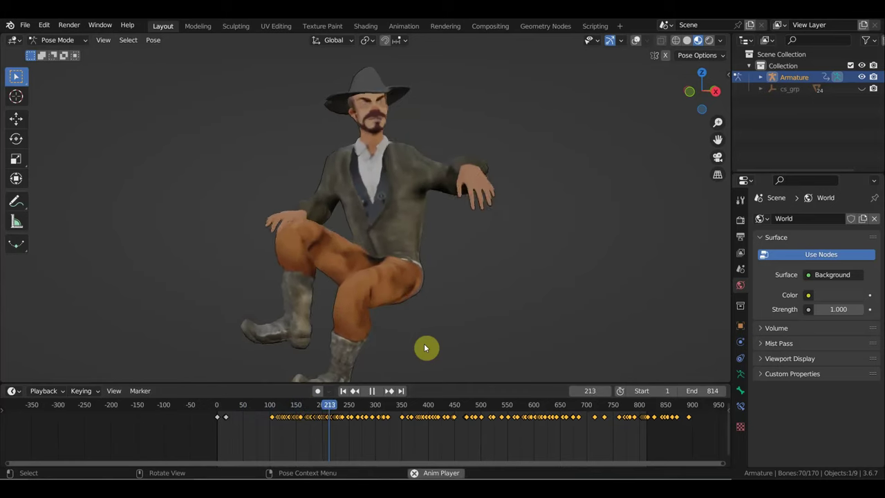
key("space")
left_click(377, 391)
mouse_move(348, 405)
left_mouse_down()
mouse_move(296, 409)
mouse_move(677, 434)
mouse_move(632, 423)
mouse_move(638, 426)
left_mouse_up()
key("space")
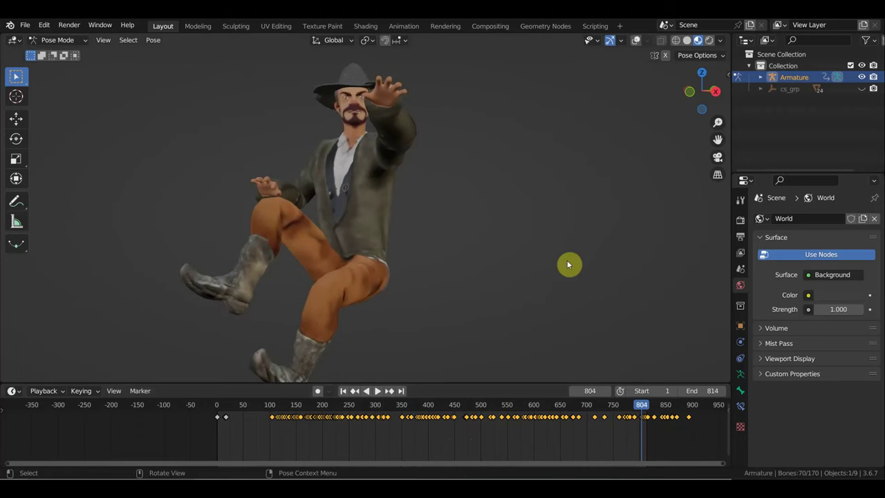
key("space")
mouse_move(640, 415)
left_mouse_down()
mouse_move(612, 416)
mouse_move(588, 403)
mouse_move(697, 412)
mouse_move(629, 407)
mouse_move(640, 407)
left_mouse_up()
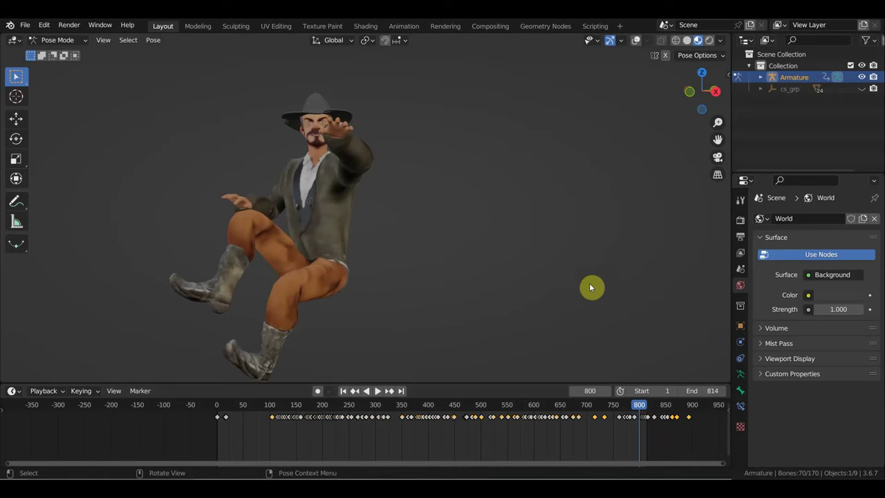
Show the overlays again and delete the selected late keyframes near frame 810.
left_click(636, 40)
scroll(668, 438, "up", 2)
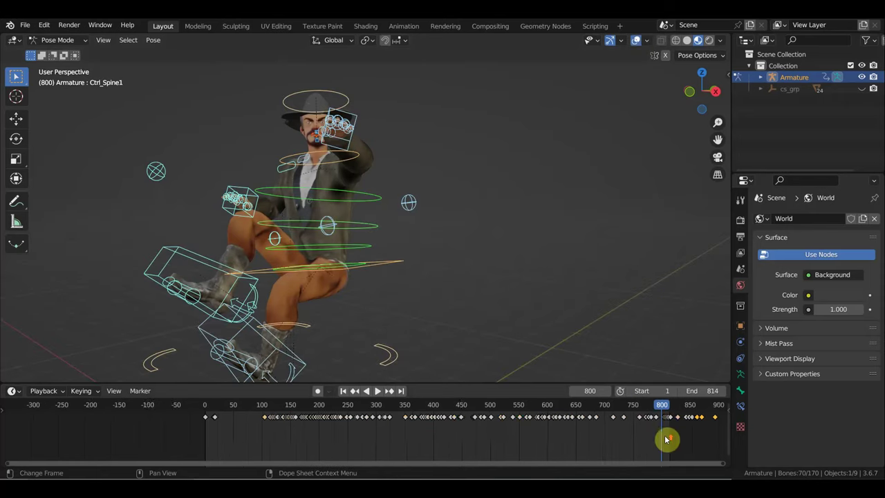
scroll(632, 450, "up", 2)
mouse_move(632, 450)
middle_mouse_down()
mouse_move(427, 412)
mouse_move(544, 436)
mouse_move(517, 419)
middle_mouse_up()
scroll(547, 445, "up", 2)
mouse_move(517, 418)
left_mouse_down()
mouse_move(601, 438)
mouse_move(531, 432)
mouse_move(573, 448)
mouse_move(497, 410)
left_mouse_up()
key("Delete")
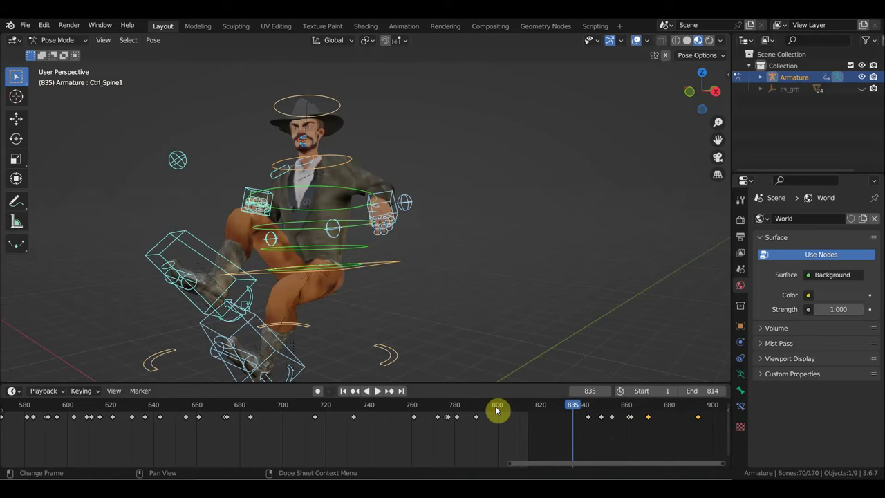
mouse_move(570, 406)
left_mouse_down()
mouse_move(412, 411)
mouse_move(504, 412)
mouse_move(690, 440)
mouse_move(496, 418)
mouse_move(554, 428)
mouse_move(525, 415)
left_mouse_up()
Turn Ctrl_Neck in several rotations and key all bones at frame 813.
left_click(331, 167)
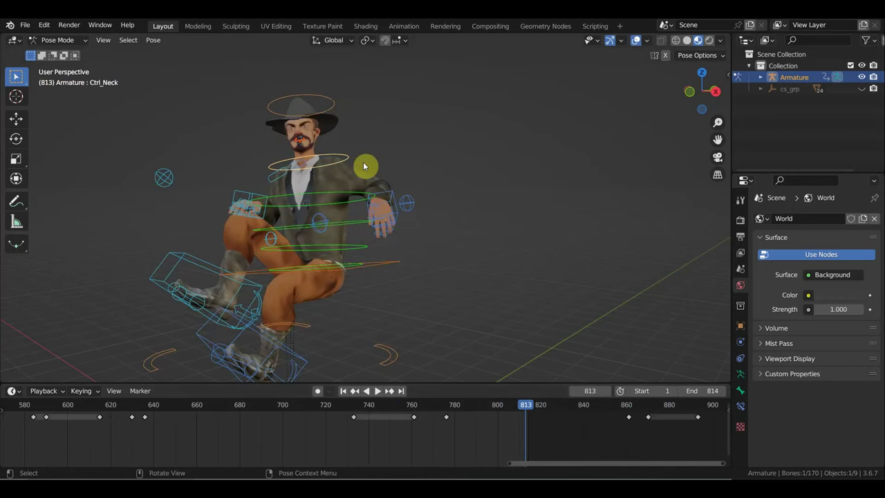
key("r")
left_click(415, 163)
mouse_move(428, 160)
middle_mouse_down()
mouse_move(450, 157)
mouse_move(466, 246)
mouse_move(508, 152)
mouse_move(368, 127)
middle_mouse_up()
key("r")
left_click(509, 148)
key("r")
left_click(516, 209)
mouse_move(516, 209)
middle_mouse_down()
mouse_move(602, 194)
mouse_move(518, 231)
mouse_move(540, 229)
mouse_move(521, 226)
middle_mouse_up()
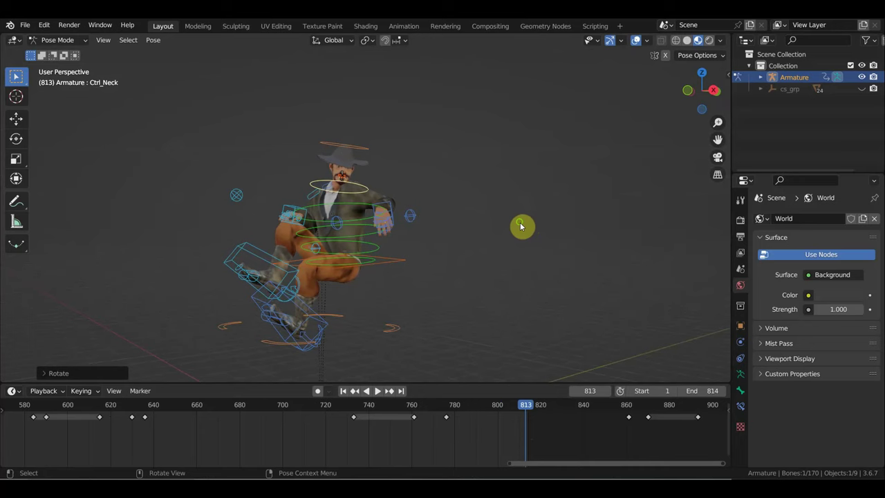
key("r")
left_click(479, 188)
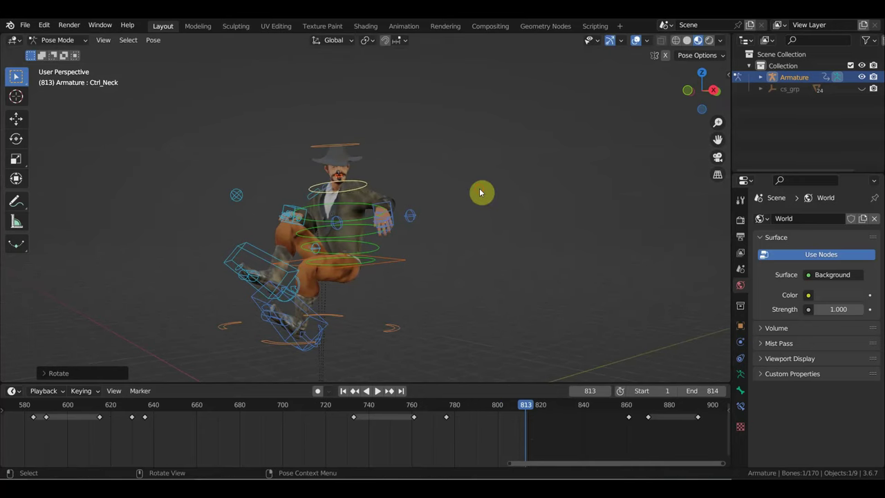
key("a")
key("i")
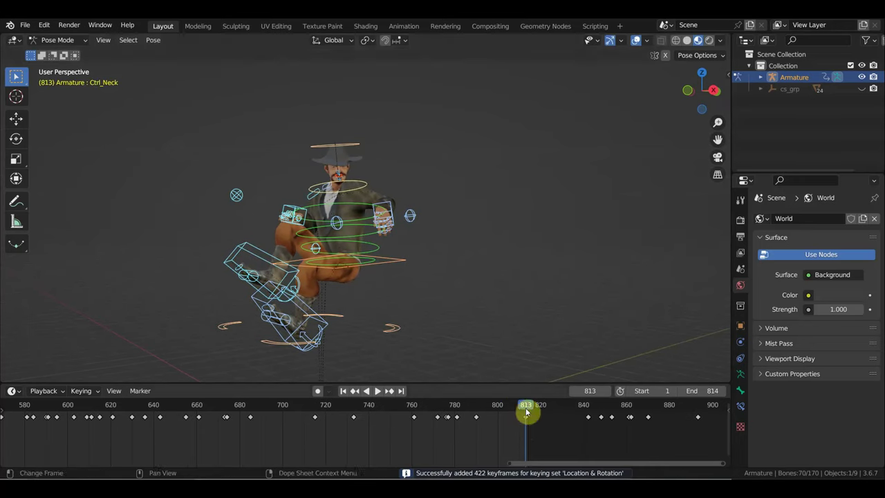
Review playback, then rotate Ctrl_Head.001 and key the head pose at frame 831.
key("space")
key("space")
left_click(553, 415)
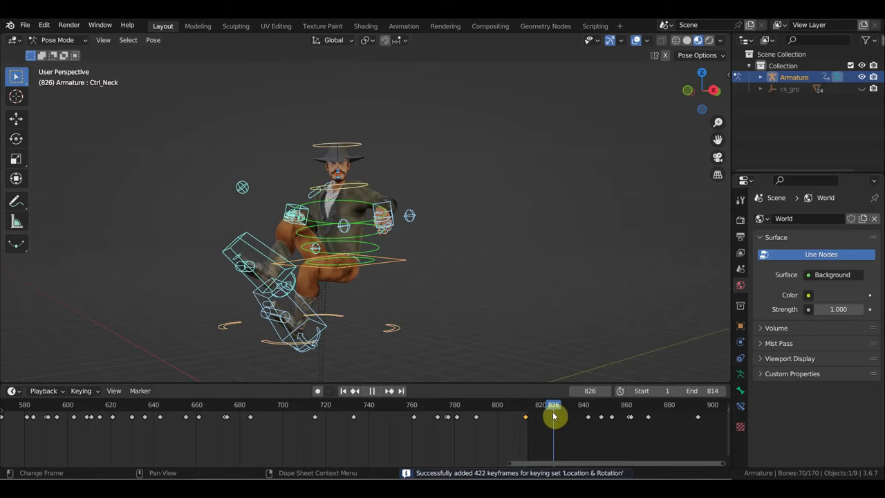
left_click(557, 414)
key("space")
scroll(374, 239, "up", 3)
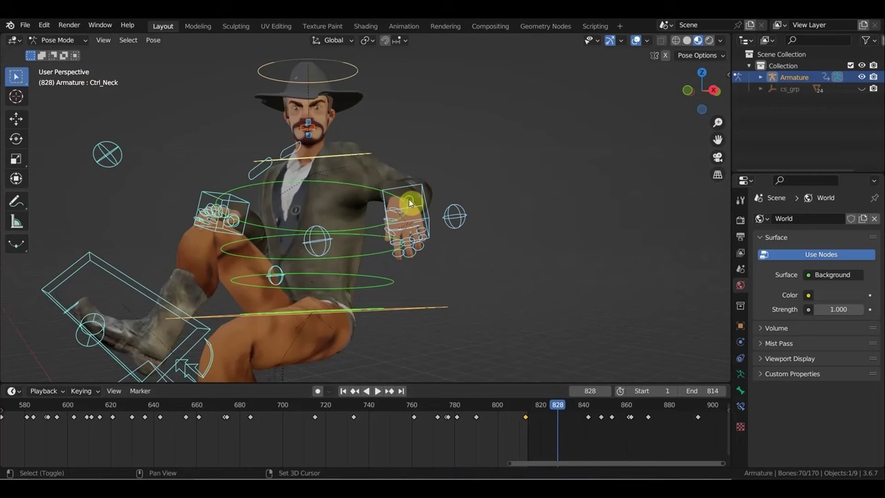
scroll(373, 240, "up", 2)
key("space")
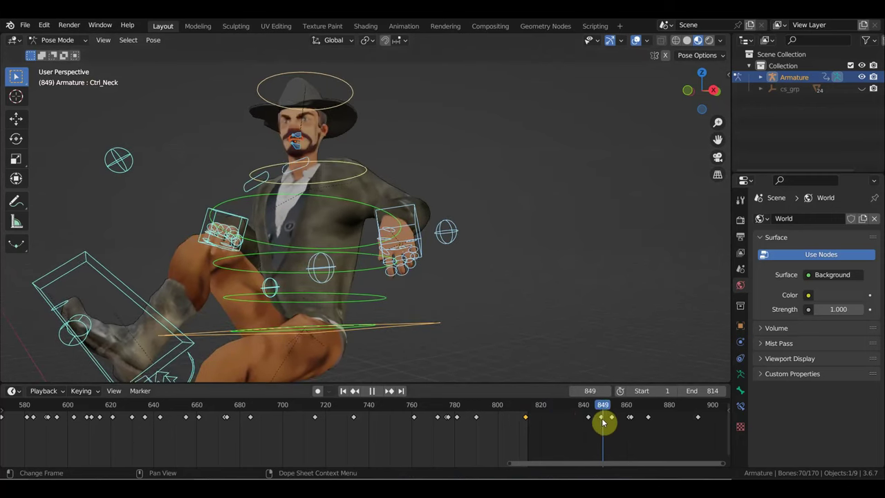
left_click_drag(599, 418, 564, 417)
key("space")
mouse_move(539, 302)
middle_mouse_down()
mouse_move(476, 310)
mouse_move(559, 260)
middle_mouse_up()
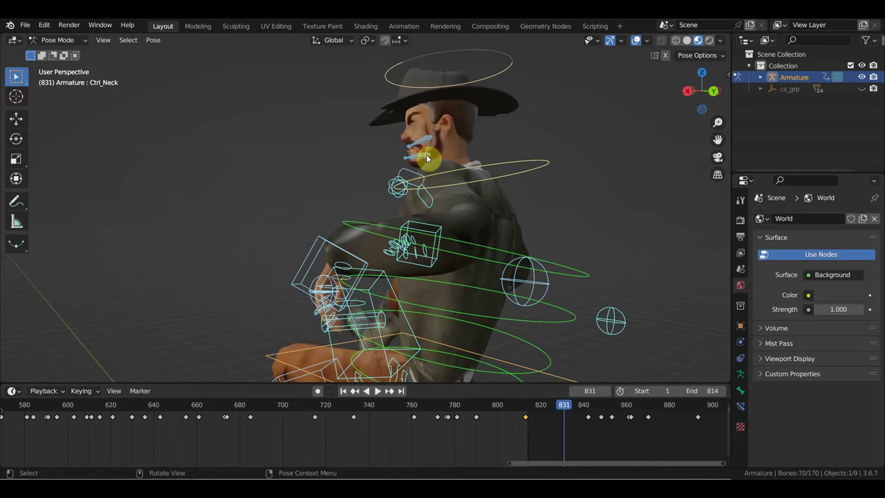
left_click(427, 159)
key("r")
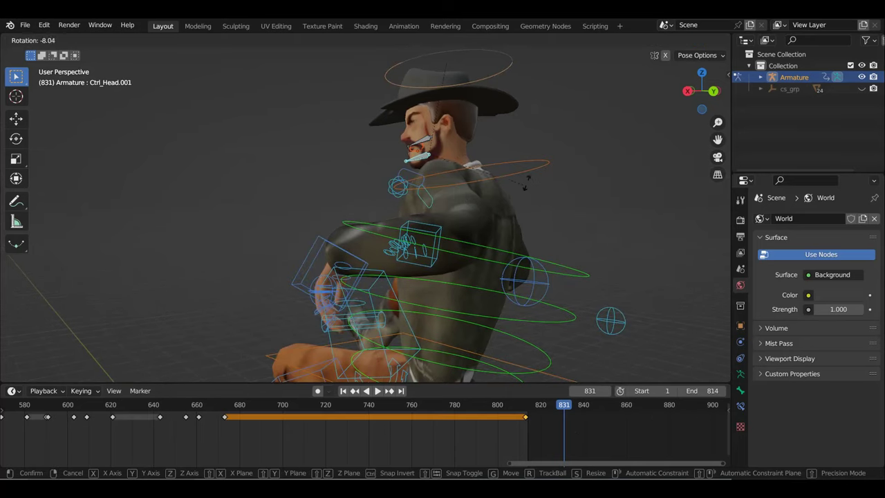
left_click(527, 182)
key("i")
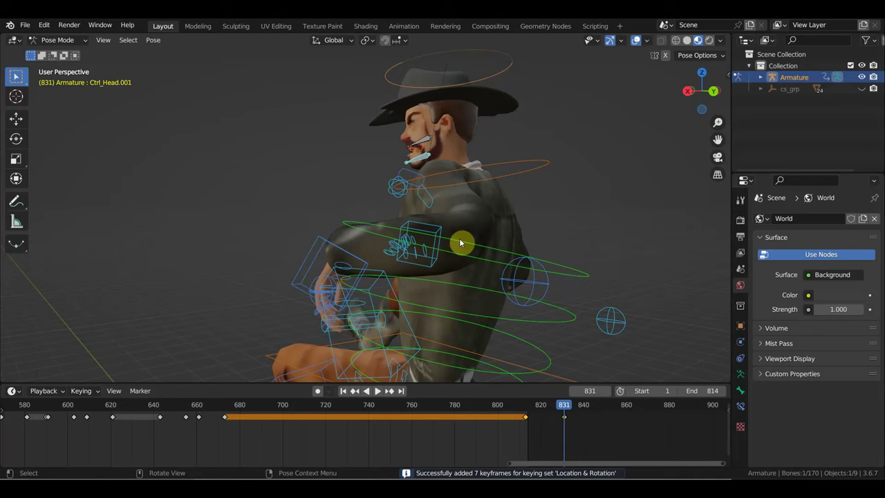
Rotate the head further and key it at frames 838 and 846.
left_click(529, 409)
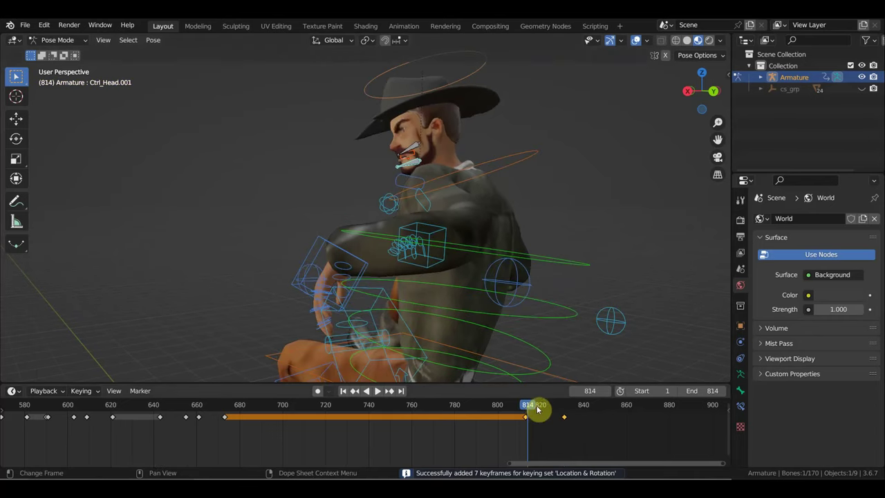
left_click(579, 411)
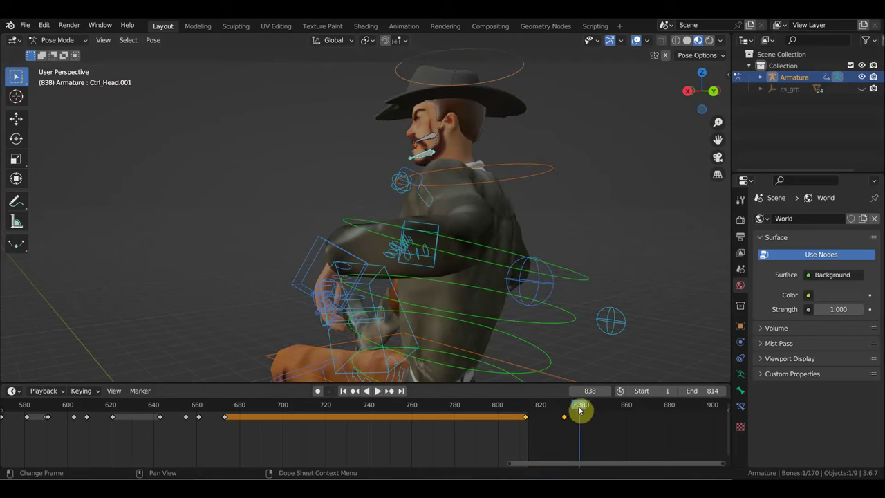
key("r")
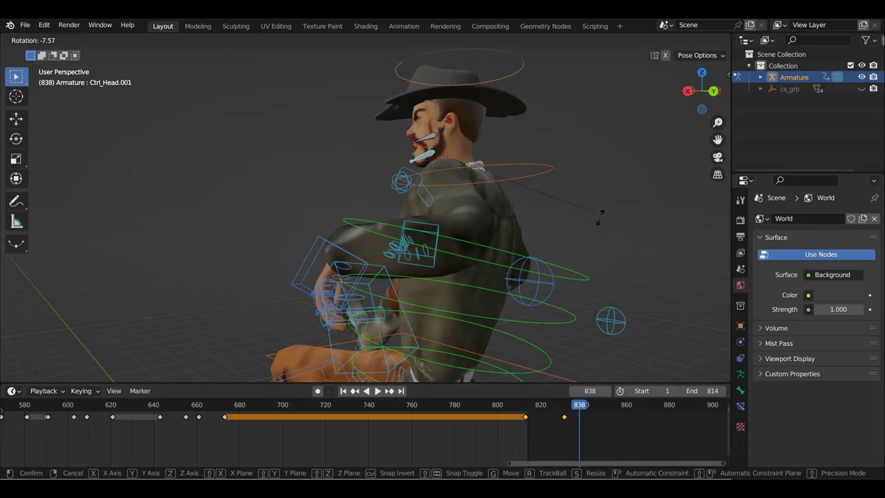
left_click(599, 217)
key("i")
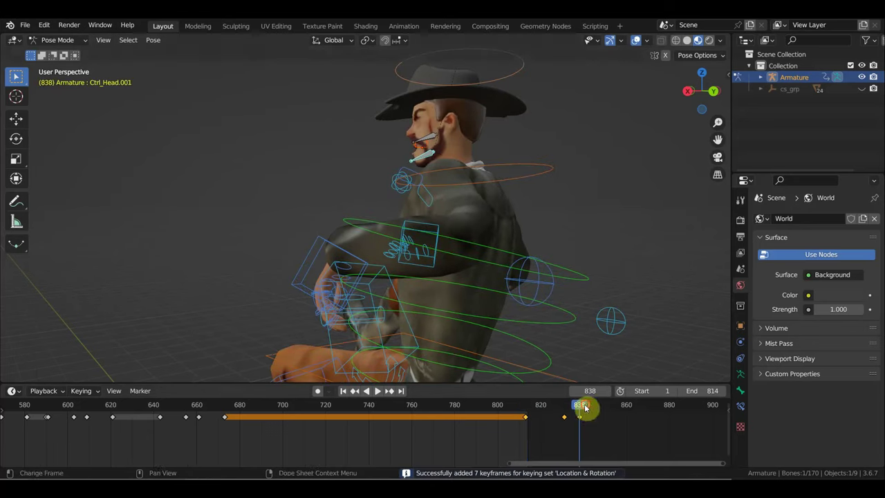
left_click_drag(584, 408, 596, 408)
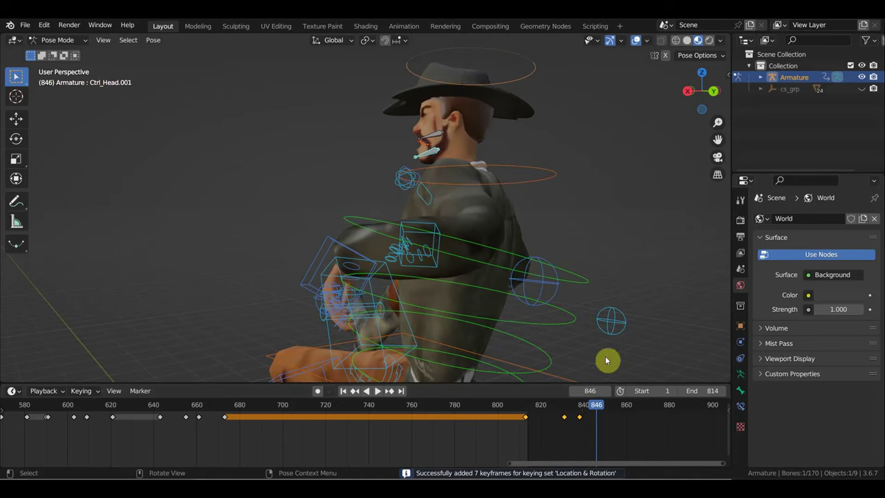
key("r")
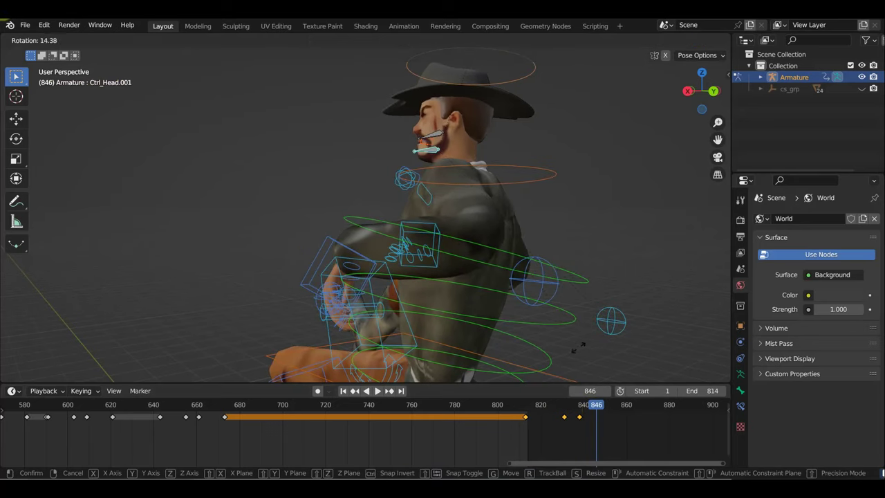
left_click(600, 312)
key("i")
mouse_move(596, 312)
middle_mouse_down()
mouse_move(561, 316)
mouse_move(627, 309)
mouse_move(443, 278)
mouse_move(442, 250)
middle_mouse_up()
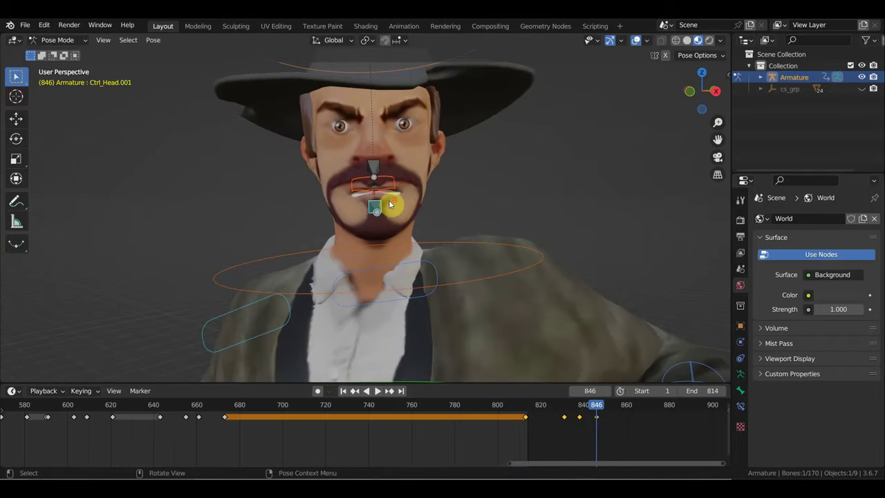
Inspect the hands from a side angle while scrubbing between frames 851 and 866.
scroll(373, 152, "down", 1)
scroll(356, 138, "down", 2)
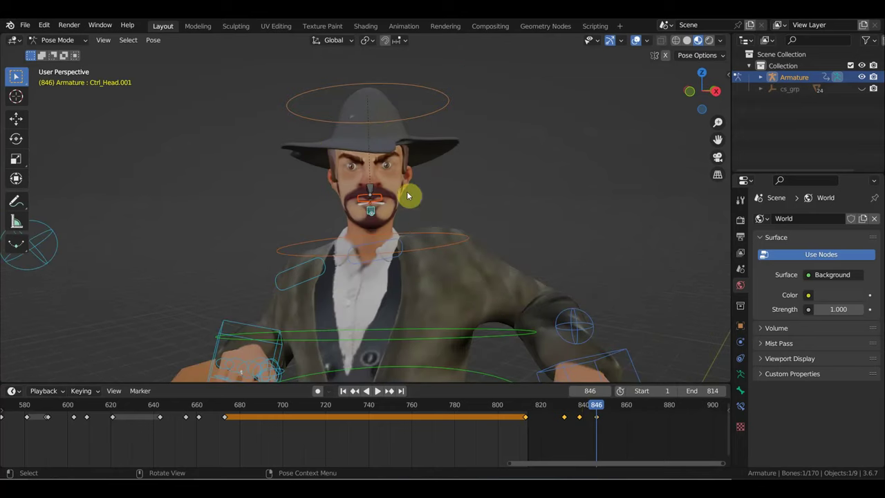
middle_click_drag(482, 216, 447, 164)
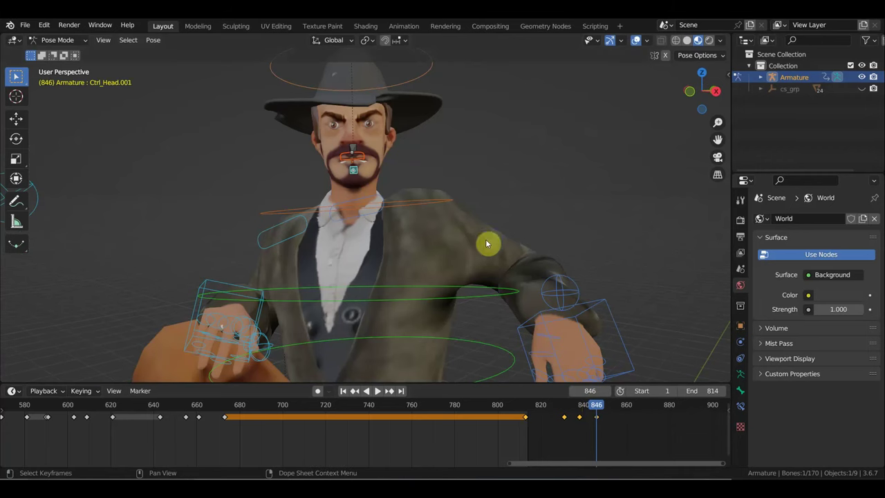
mouse_move(605, 401)
left_mouse_down()
mouse_move(641, 430)
mouse_move(311, 415)
mouse_move(629, 435)
left_mouse_up()
mouse_move(570, 306)
middle_mouse_down()
mouse_move(505, 312)
mouse_move(575, 250)
mouse_move(529, 281)
mouse_move(547, 259)
middle_mouse_up()
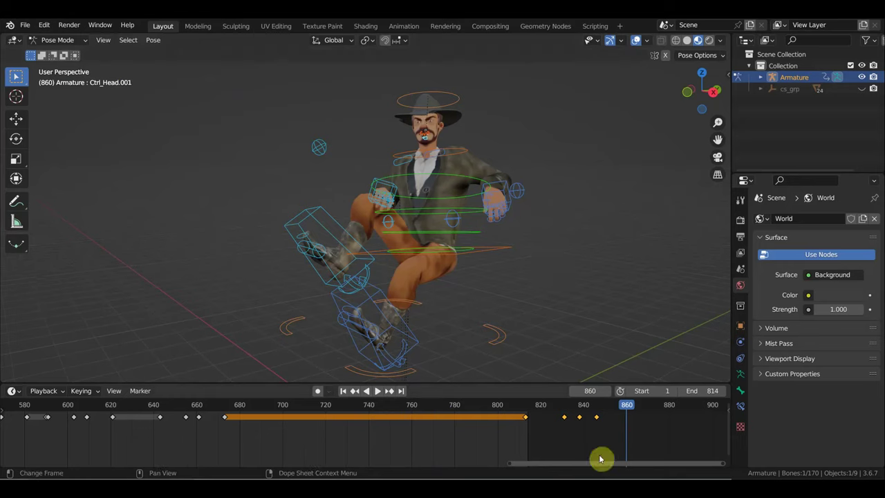
mouse_move(628, 410)
left_mouse_down()
mouse_move(571, 412)
mouse_move(593, 411)
left_mouse_up()
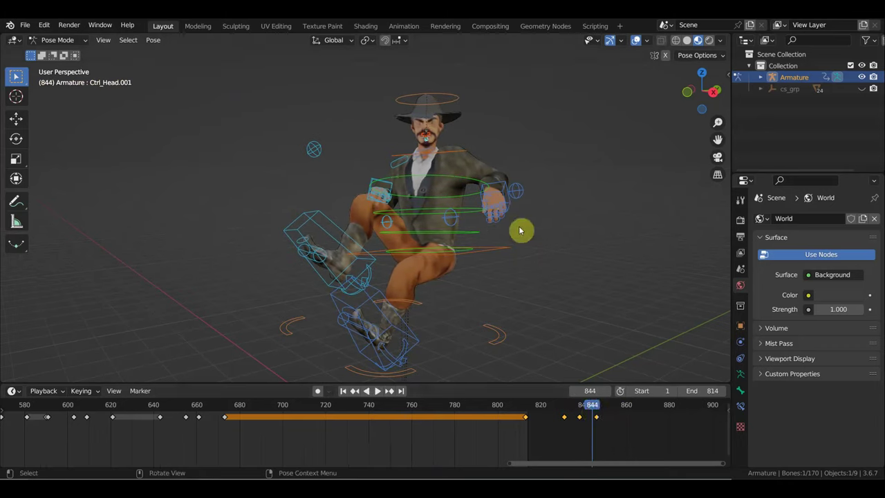
Zoom out the timeline, play from frame 500, select all bones, and settle near frame 812.
mouse_move(411, 425)
middle_mouse_down("ctrl")
mouse_move(405, 430)
mouse_move(371, 391)
mouse_move(470, 460)
mouse_move(508, 405)
mouse_move(468, 433)
middle_mouse_up("ctrl")
middle_click_drag(327, 434, 401, 438)
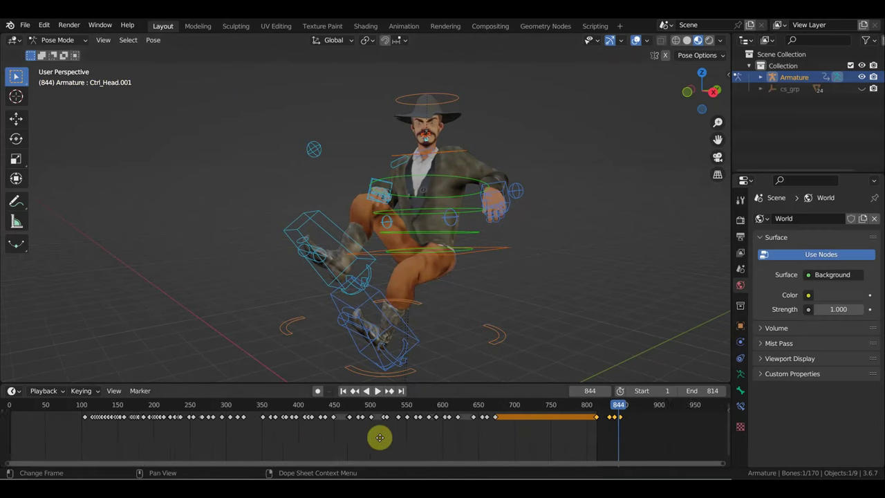
left_click(392, 410)
key("space")
mouse_move(389, 408)
left_mouse_down()
mouse_move(421, 414)
mouse_move(395, 415)
left_mouse_up()
scroll(411, 436, "up", 3)
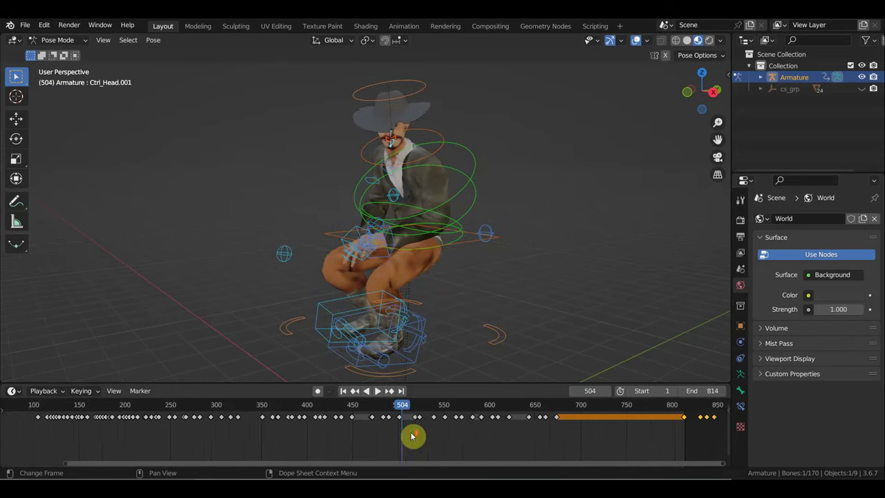
left_click(575, 412)
scroll(574, 436, "down", 2)
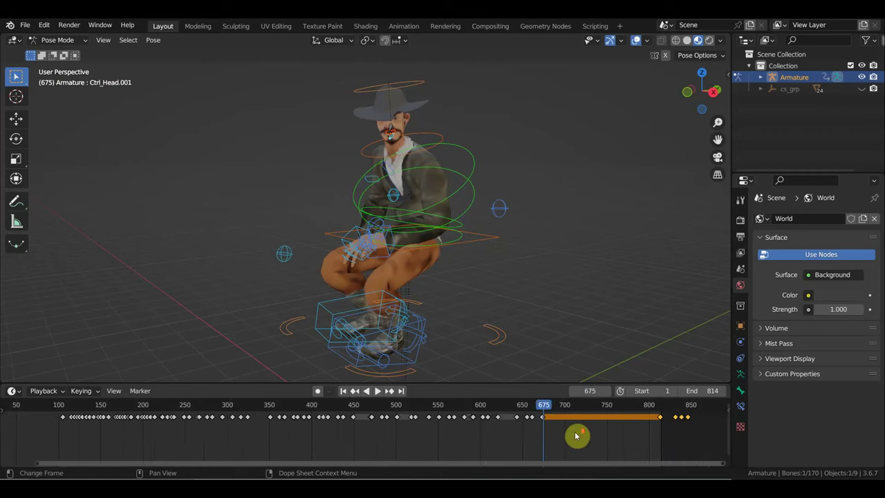
mouse_move(532, 406)
left_mouse_down()
mouse_move(610, 420)
mouse_move(595, 426)
mouse_move(605, 425)
left_mouse_up()
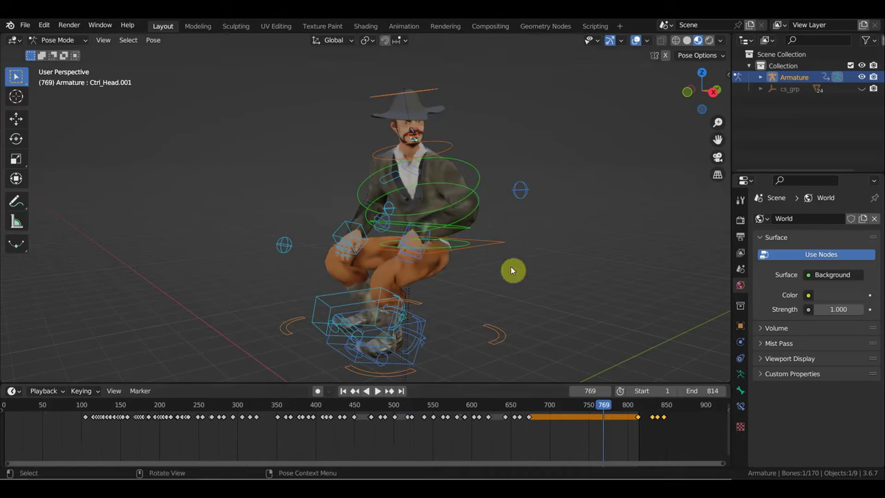
key("a")
left_click_drag(630, 434, 608, 414)
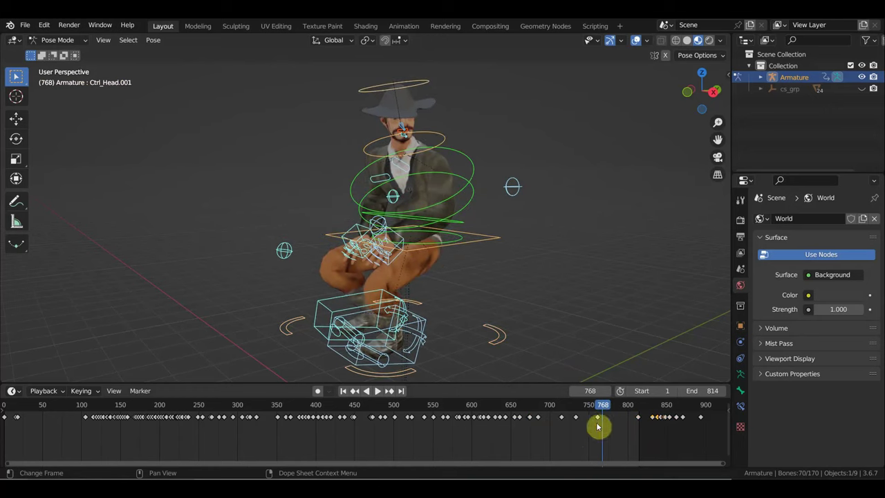
left_click_drag(603, 414, 635, 417)
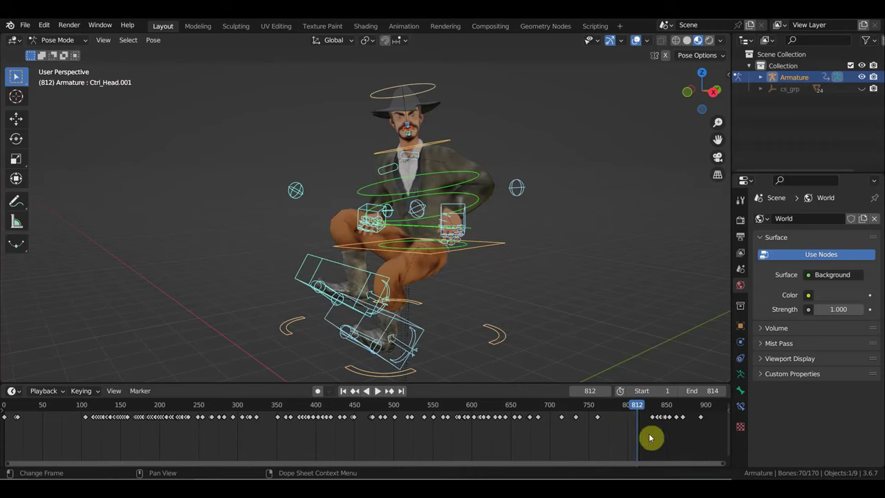
Rotate and move the left hand IK control at frame 812, then key it.
left_click(462, 225)
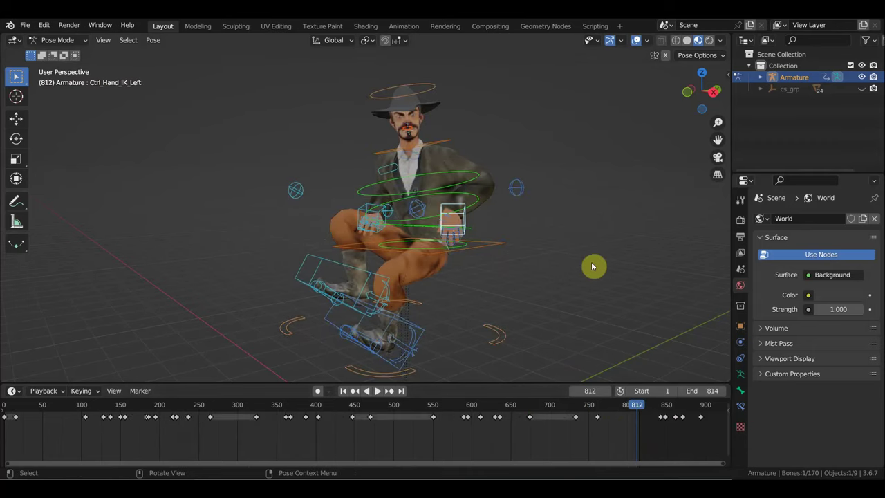
key("r")
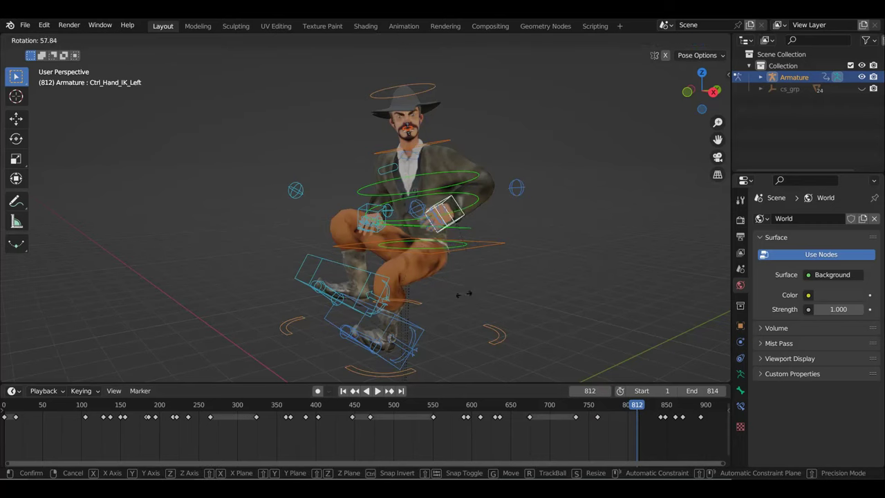
left_click(464, 292)
key("g")
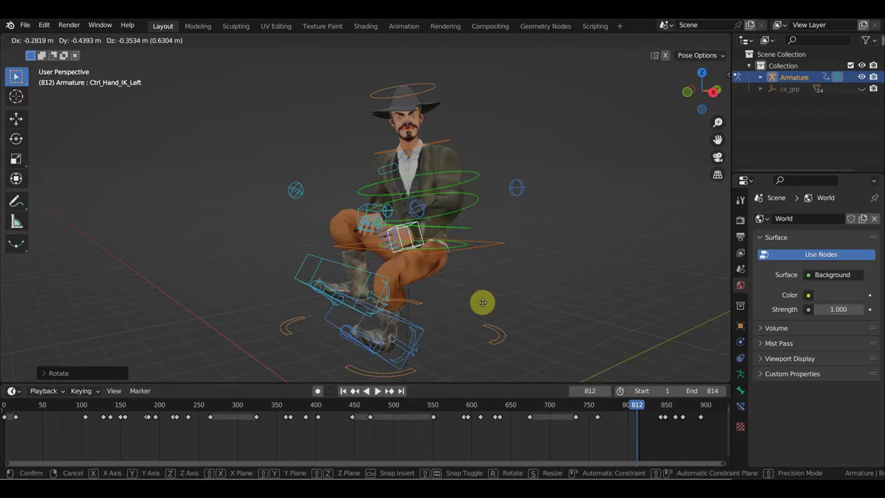
left_click(486, 307)
key("i")
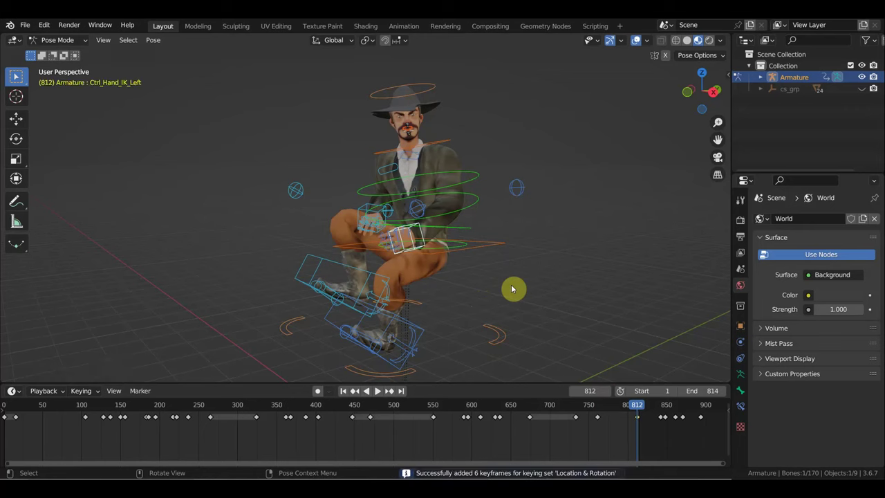
Delete the left hand's later keys from frame 845 onward.
mouse_move(636, 409)
left_mouse_down()
mouse_move(695, 439)
mouse_move(664, 434)
left_mouse_up()
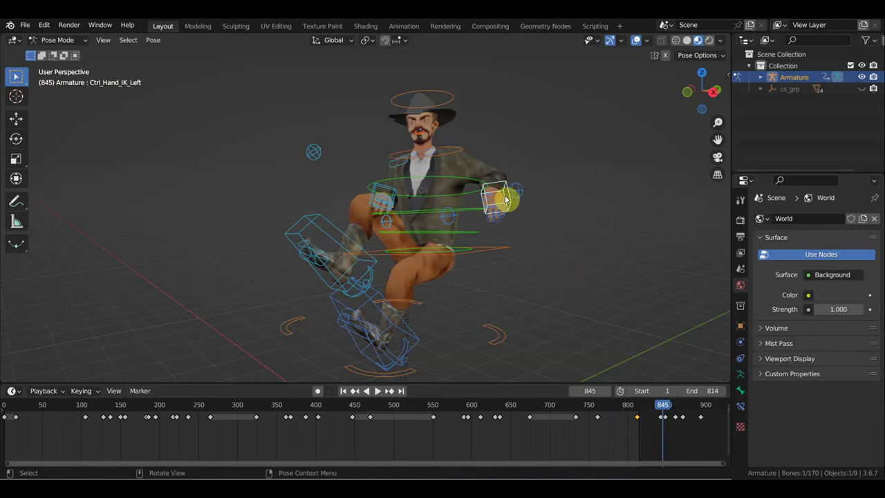
left_click_drag(690, 439, 654, 409)
key("Delete")
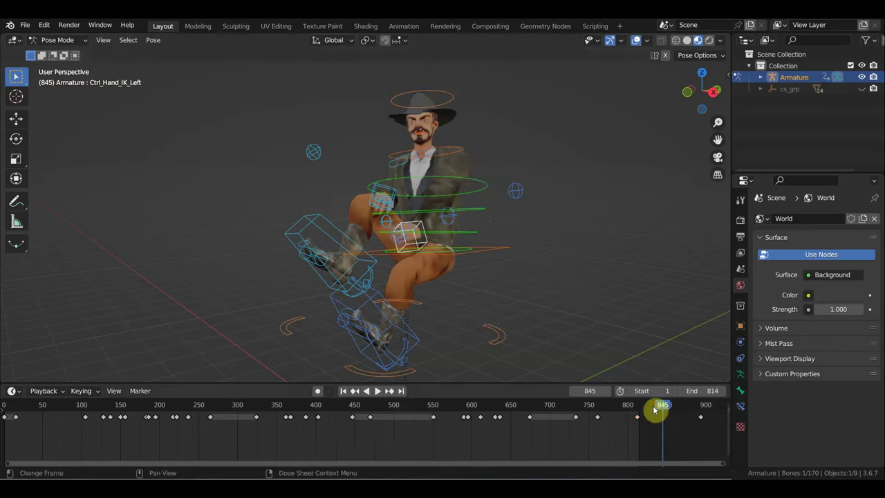
At frame 894, move the left hand IK control onto the raised knee.
left_click_drag(662, 406, 700, 430)
mouse_move(676, 356)
middle_mouse_down()
mouse_move(628, 302)
mouse_move(563, 290)
middle_mouse_up()
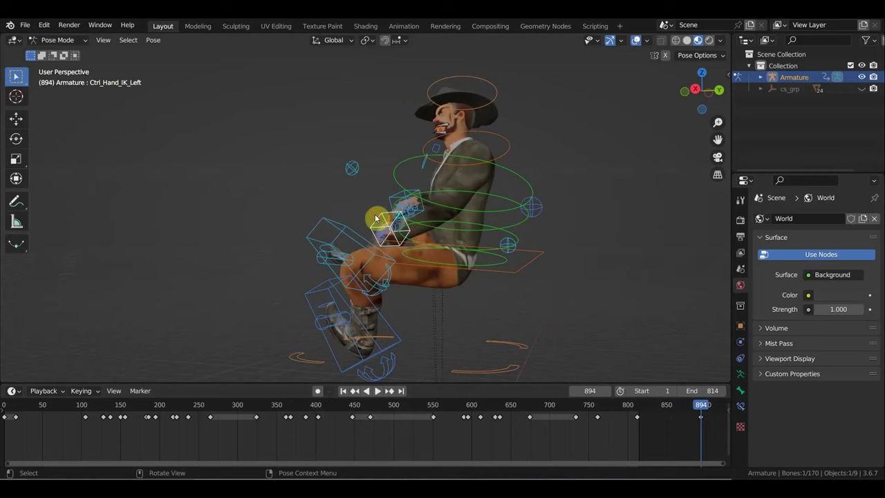
key("g")
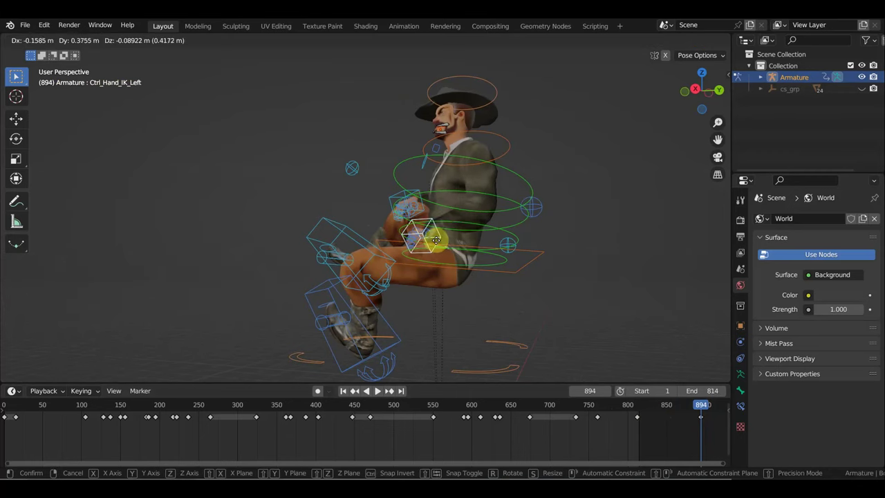
left_click(394, 211)
mouse_move(394, 211)
middle_mouse_down()
mouse_move(507, 253)
mouse_move(587, 252)
middle_mouse_up()
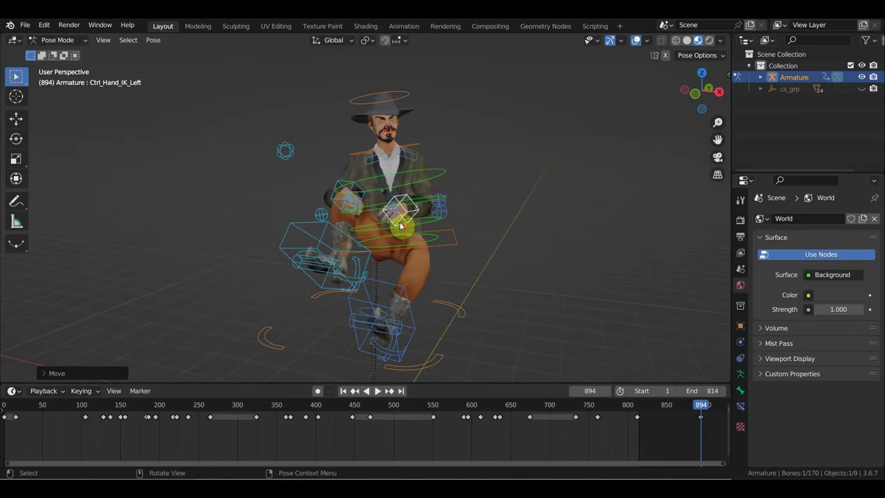
scroll(380, 219, "up", 2)
middle_click_drag(356, 208, 362, 212)
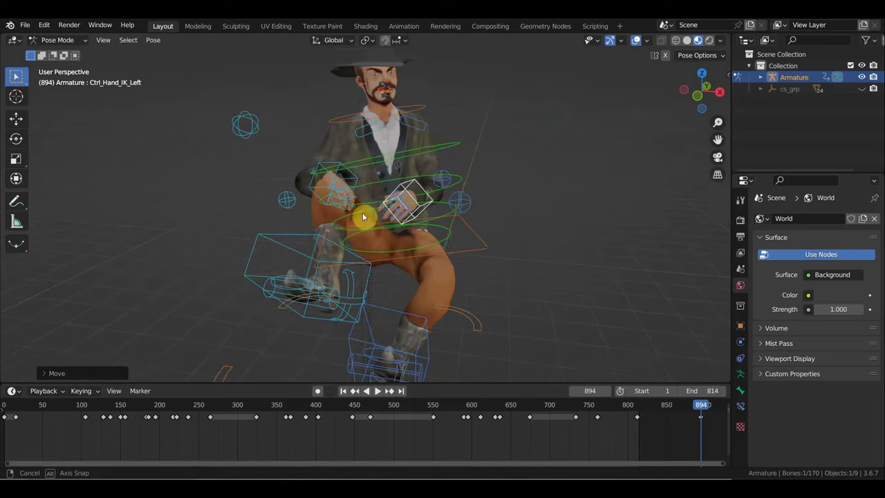
Move the right hand IK control onto the knee as well.
left_click(350, 176)
middle_click_drag(350, 176, 401, 177)
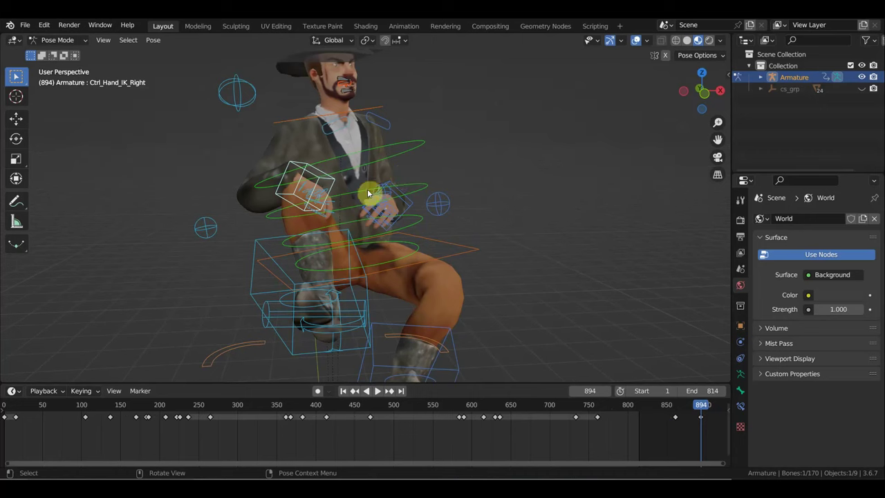
key("g")
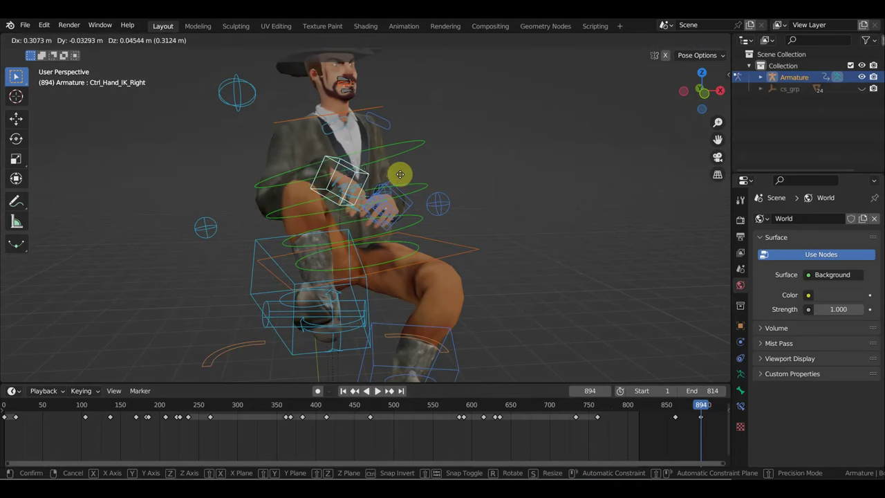
left_click(399, 179)
mouse_move(399, 178)
middle_mouse_down()
mouse_move(406, 201)
mouse_move(346, 208)
mouse_move(376, 200)
middle_mouse_up()
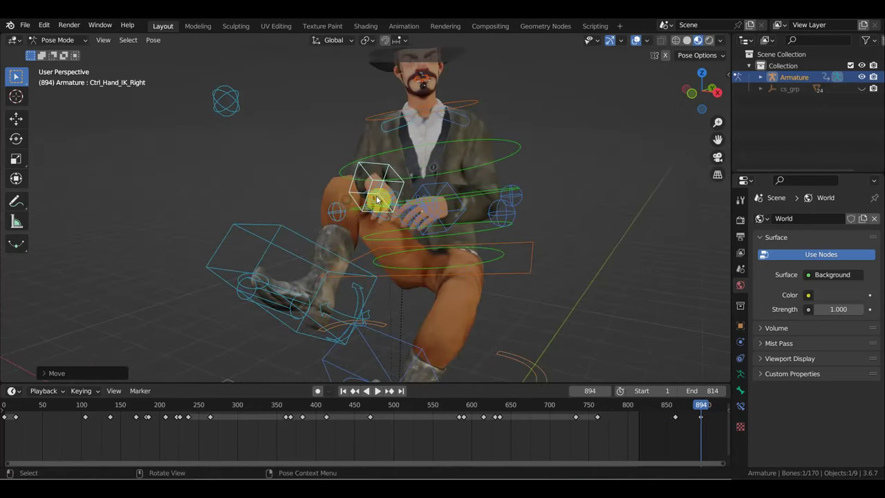
left_click(517, 152)
key("KP_7")
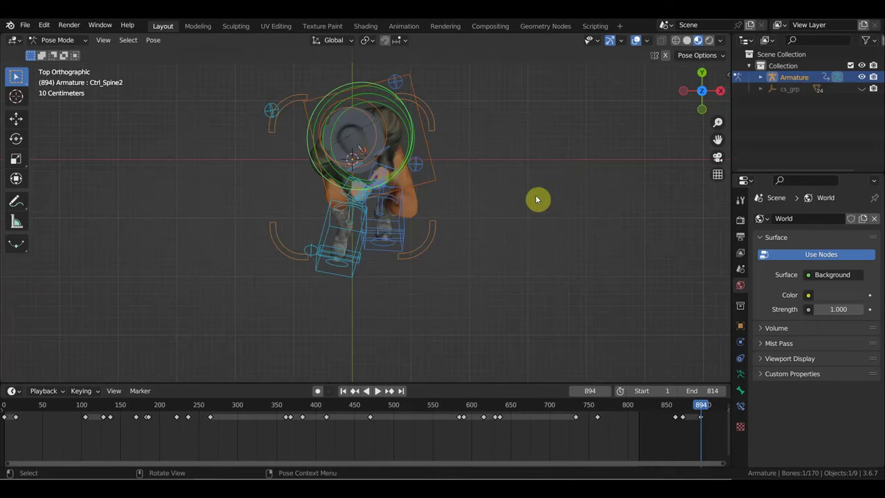
In top view, rotate Ctrl_Spine2 and Ctrl_Hips to turn the upper body.
key("r")
left_click(508, 254)
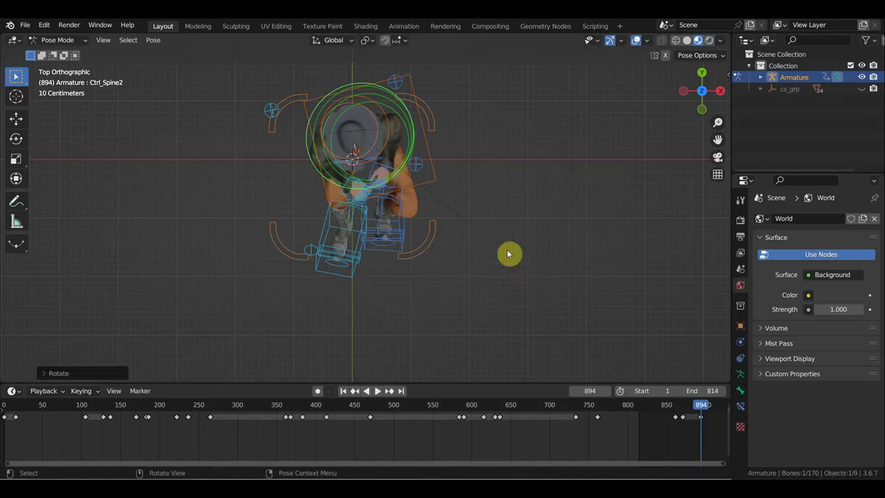
left_click(431, 164)
key("r")
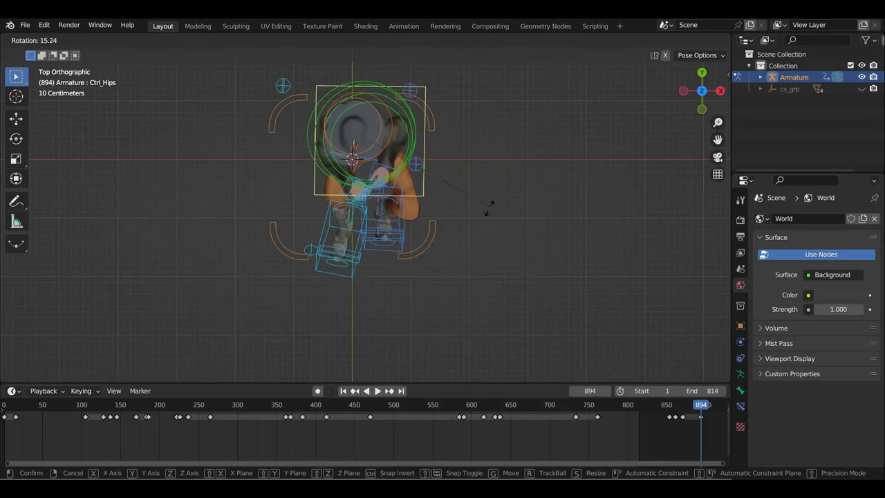
left_click(492, 215)
mouse_move(492, 215)
middle_mouse_down()
mouse_move(441, 122)
mouse_move(418, 113)
mouse_move(424, 148)
mouse_move(454, 180)
middle_mouse_up()
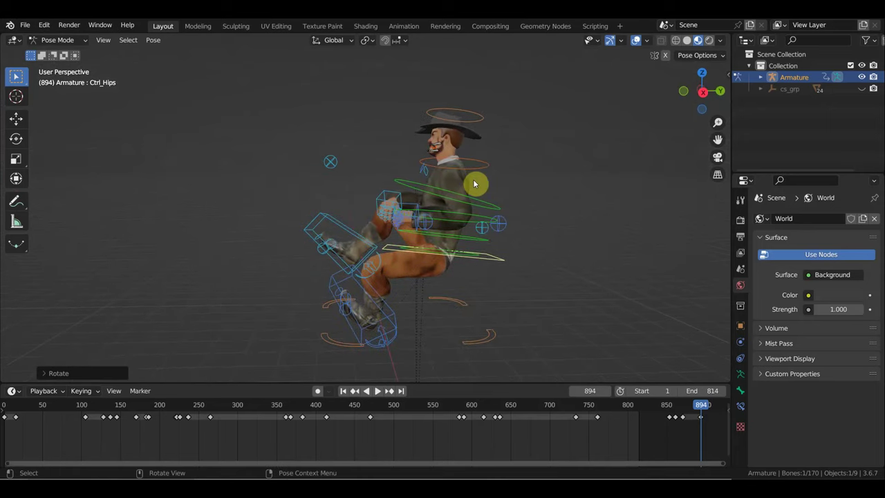
Key location and rotation on all bones, then delete the stray keys between frames 850 and 870.
key("a")
key("i")
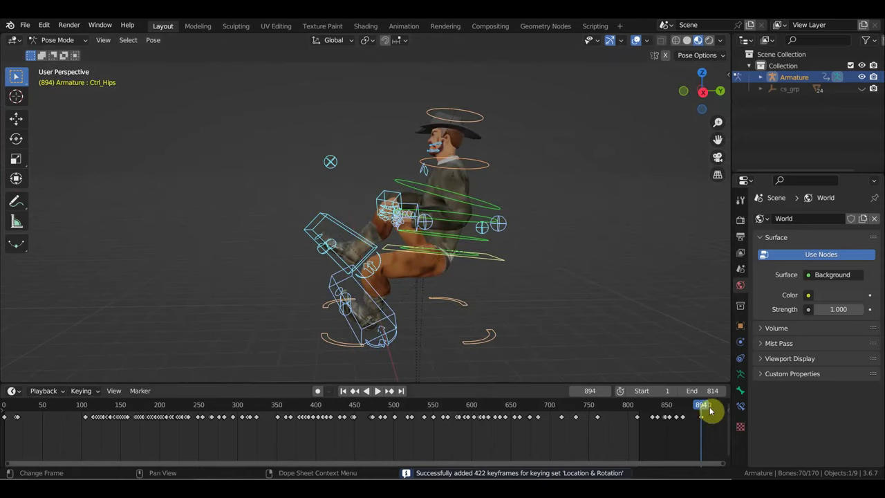
left_click(691, 408)
key("space")
key("space")
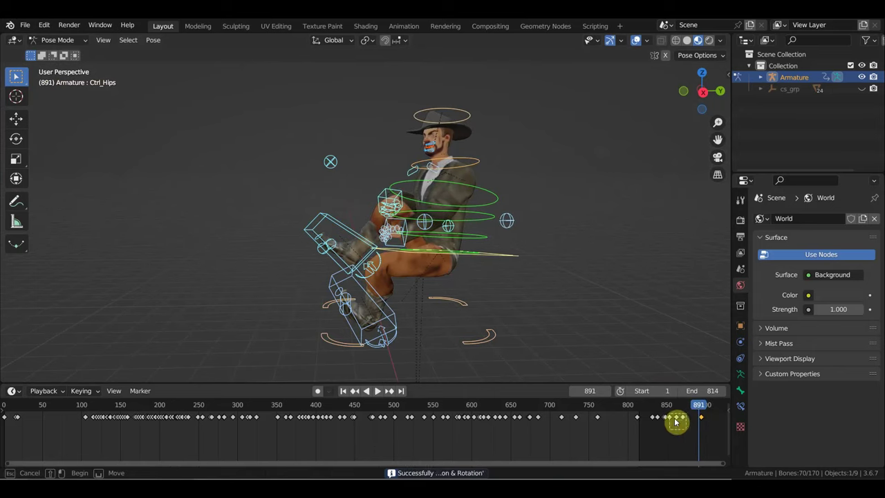
left_click_drag(687, 432, 665, 417)
key("Delete")
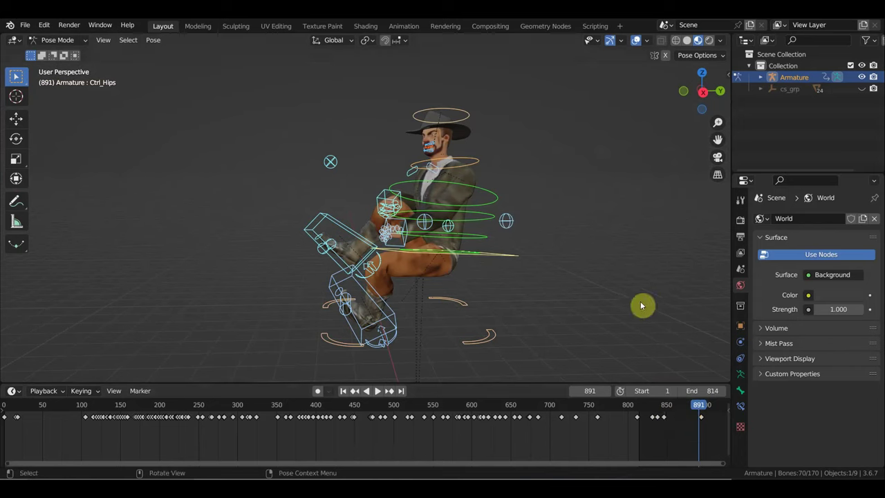
mouse_move(667, 415)
left_mouse_down()
mouse_move(571, 413)
mouse_move(654, 422)
mouse_move(682, 442)
mouse_move(573, 430)
mouse_move(583, 424)
mouse_move(716, 457)
mouse_move(687, 455)
left_mouse_up()
Shift the duplicated opening keys from the start toward the animation's end.
scroll(476, 453, "down", 3)
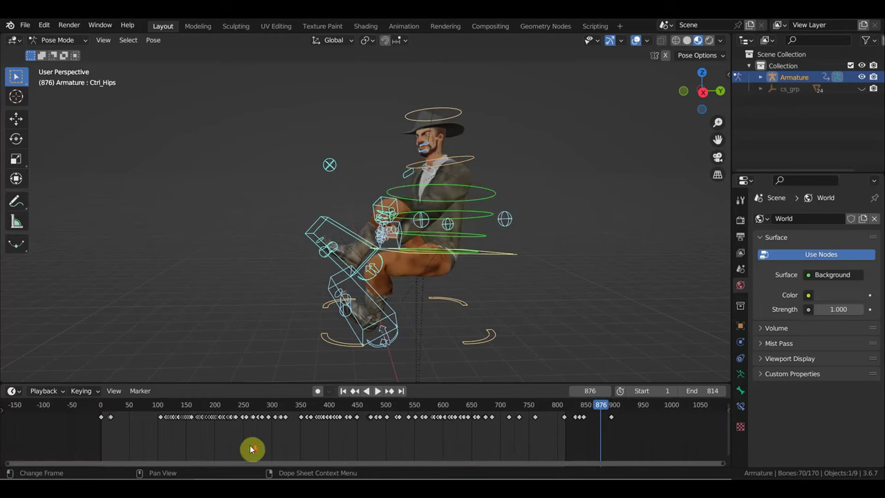
left_click_drag(114, 420, 112, 412)
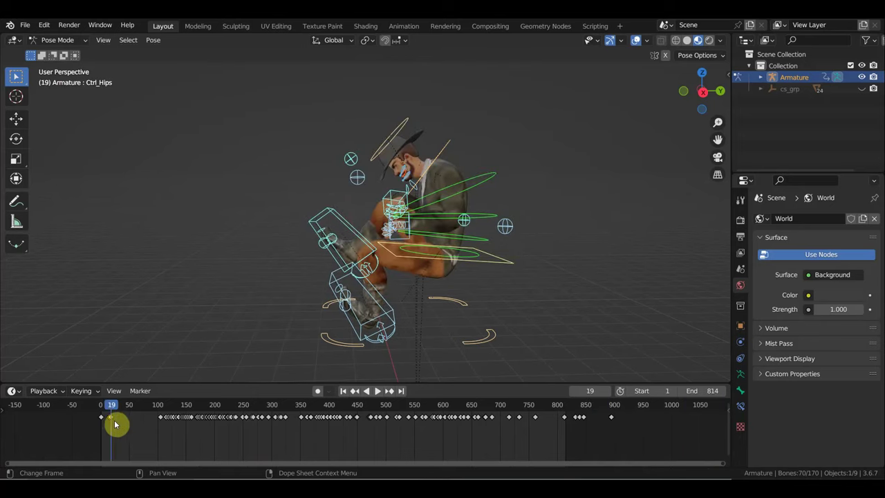
left_click(102, 409)
left_click(162, 413)
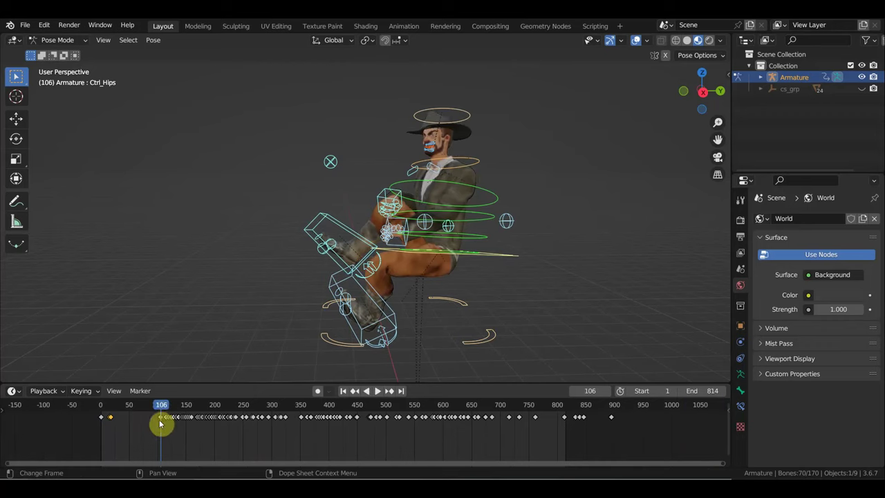
left_click_drag(157, 432, 593, 443)
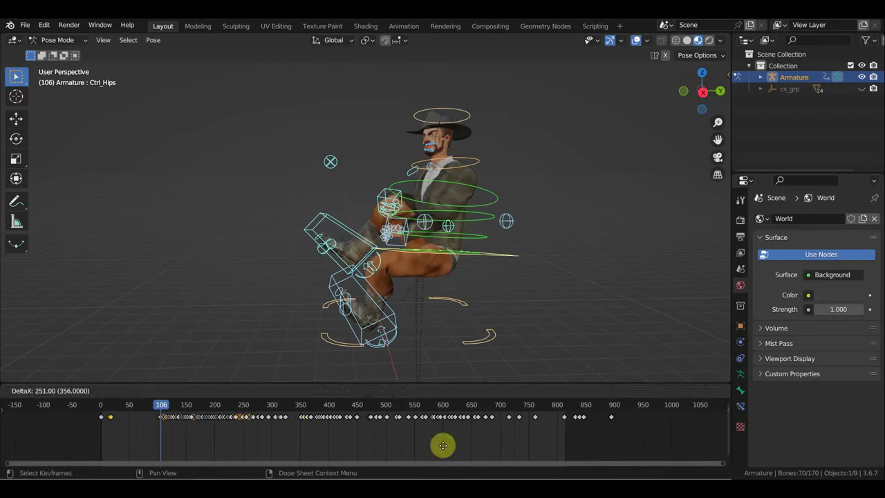
left_click(591, 440)
Review the ending, then place a copy of the frame-15 keys near frame 896.
mouse_move(606, 412)
left_mouse_down()
mouse_move(616, 411)
mouse_move(611, 419)
left_mouse_up()
key("space")
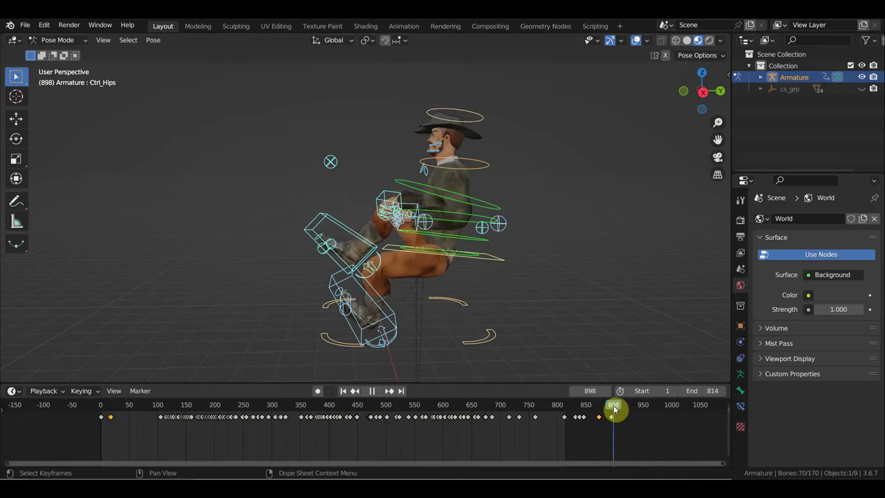
left_click(615, 418)
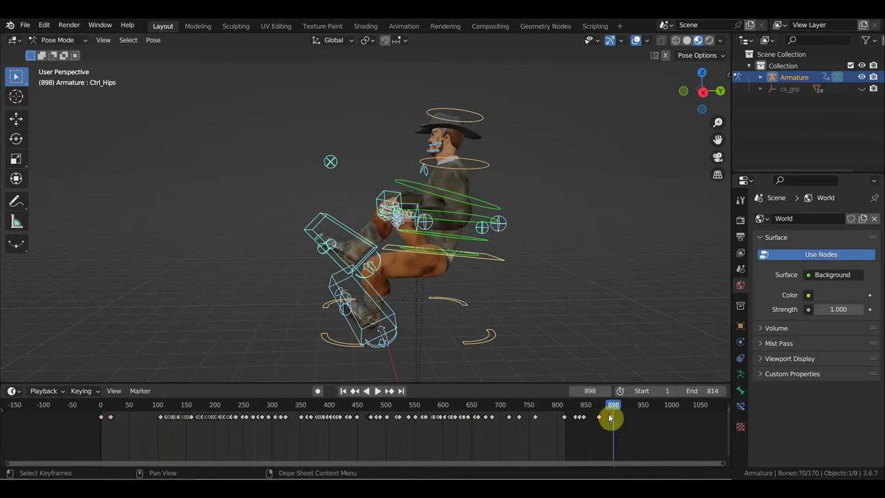
mouse_move(606, 412)
left_mouse_down()
mouse_move(589, 418)
mouse_move(600, 424)
left_mouse_up()
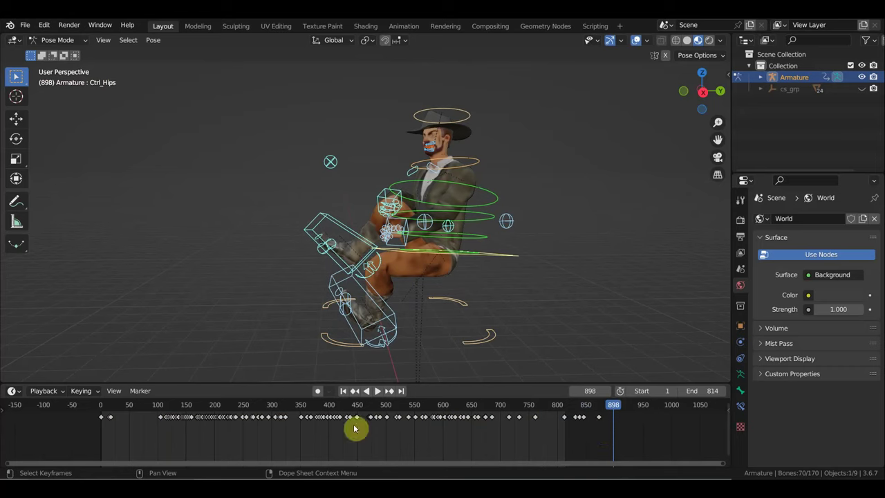
left_click(108, 414)
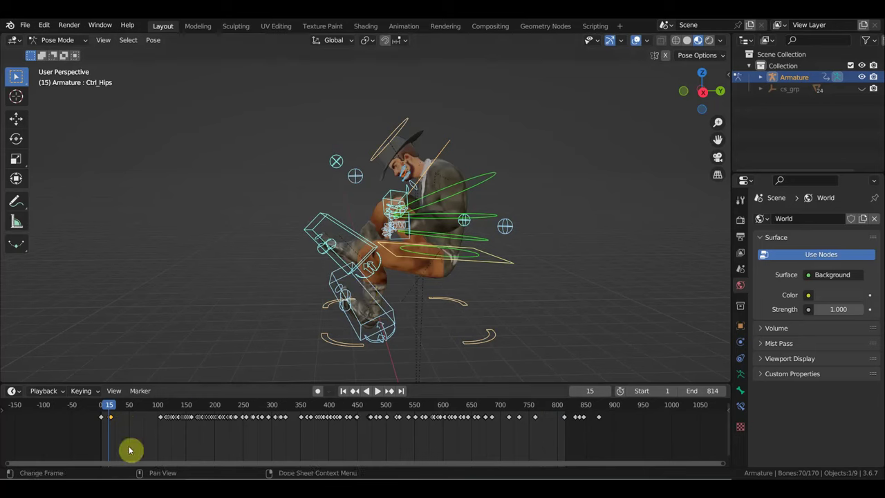
key("g")
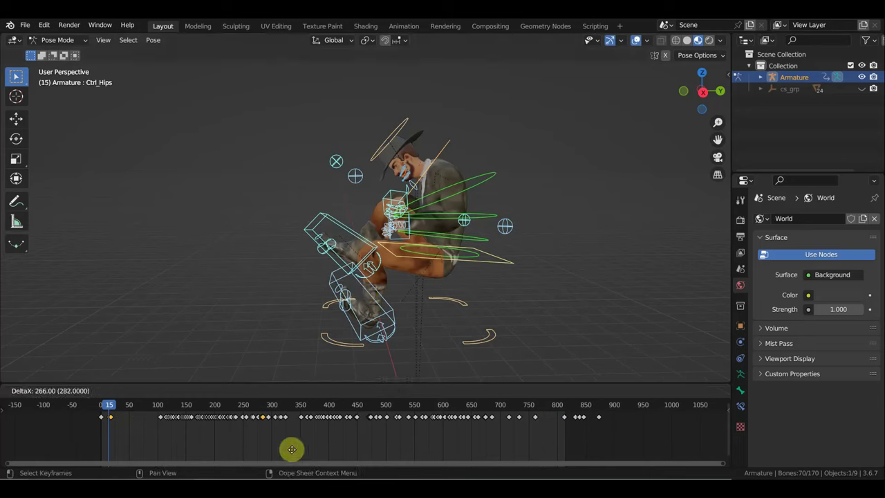
left_click(625, 448)
left_click_drag(591, 413, 620, 419)
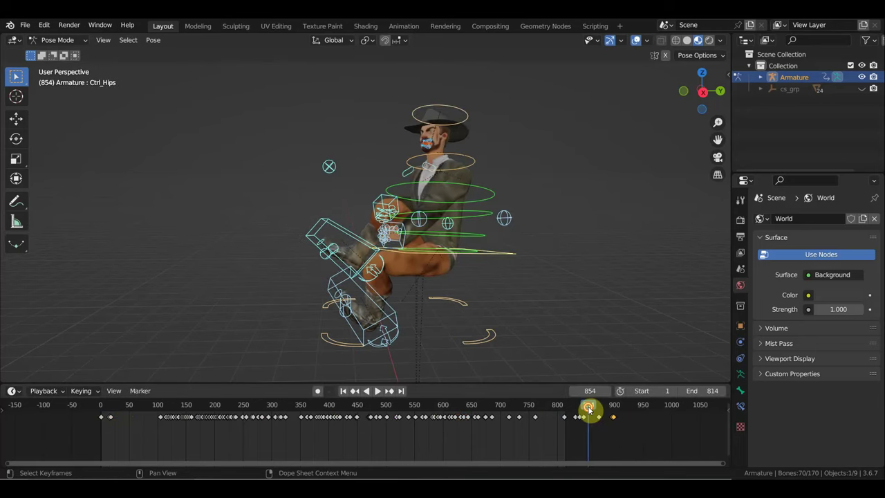
At frame 901, rotate Ctrl_Spine2 into a new lean, adjusting it twice.
left_click_drag(621, 419, 614, 419)
left_click(481, 179)
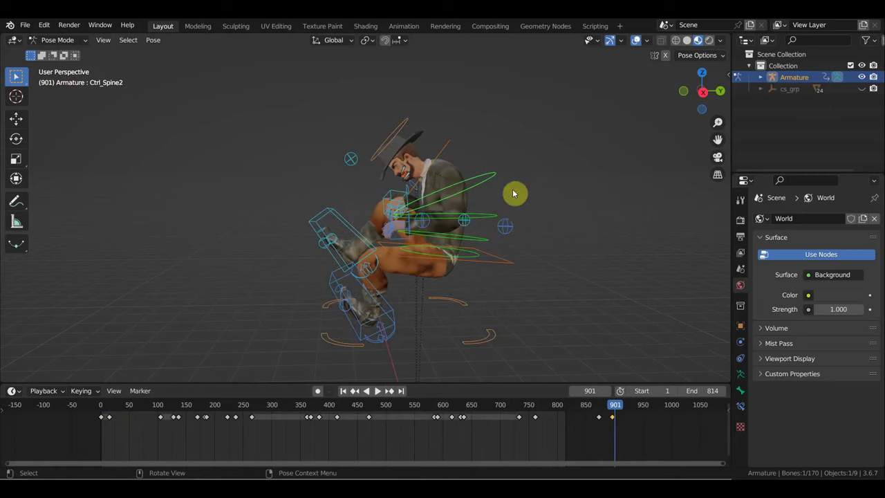
key("r")
left_click(491, 242)
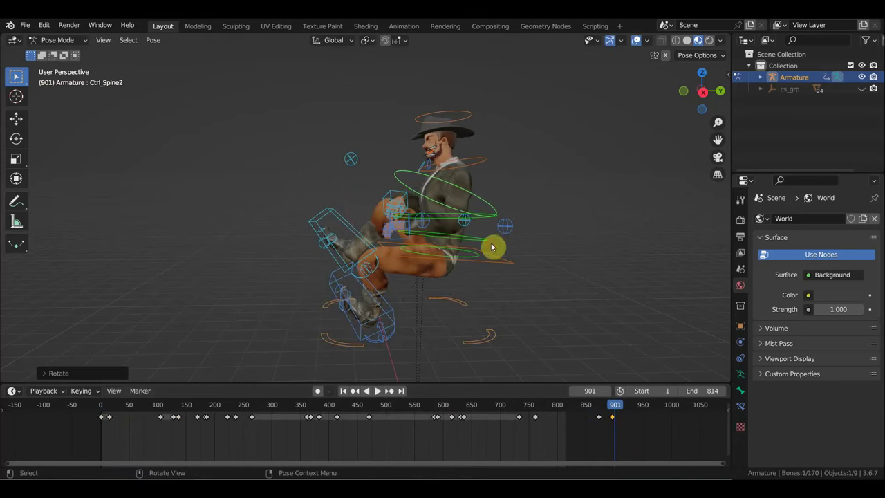
mouse_move(394, 205)
middle_mouse_down()
mouse_move(465, 219)
mouse_move(523, 211)
middle_mouse_up()
middle_click_drag(464, 213, 484, 217)
key("r")
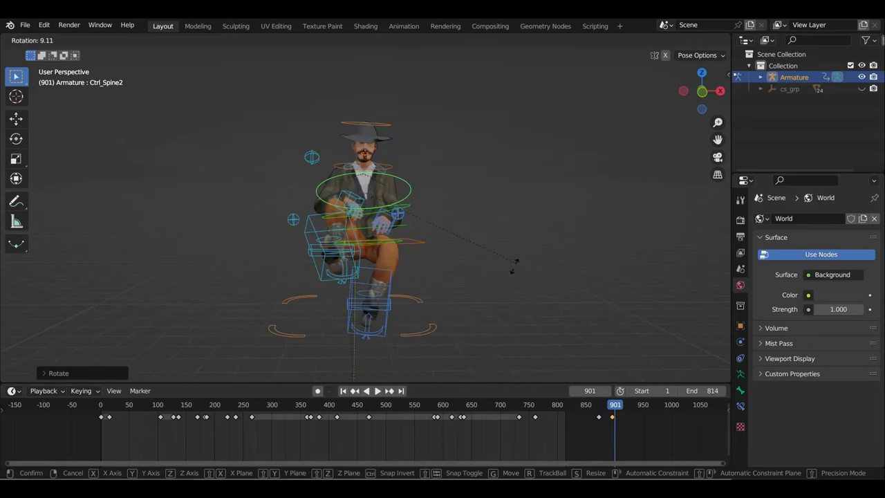
left_click(515, 273)
mouse_move(461, 271)
middle_mouse_down()
mouse_move(341, 266)
mouse_move(479, 230)
mouse_move(486, 200)
middle_mouse_up()
Rotate Ctrl_Neck, and reposition the right foot IK and left leg pole.
left_click(519, 138)
key("r")
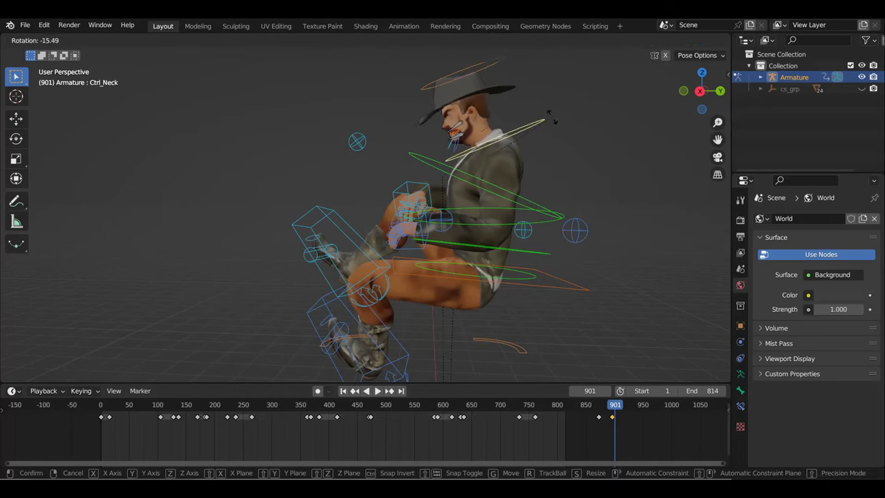
left_click(561, 137)
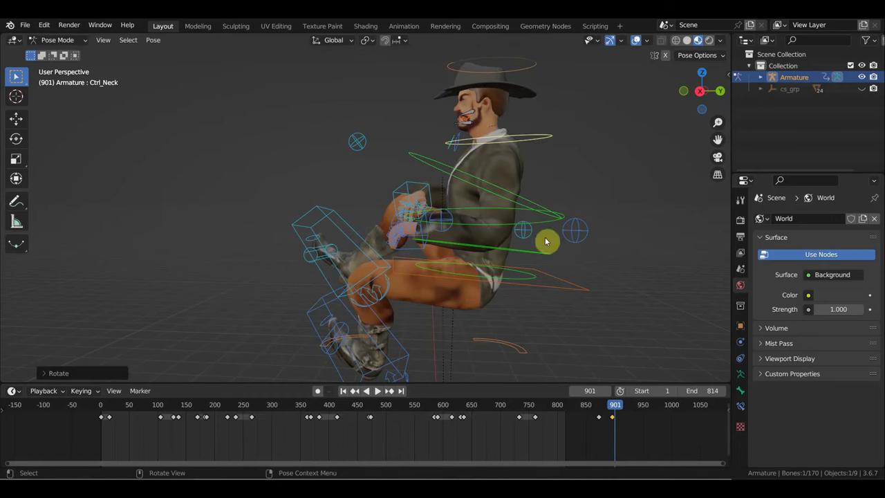
left_click(349, 230)
mouse_move(350, 230)
middle_mouse_down()
mouse_move(430, 259)
mouse_move(535, 253)
middle_mouse_up()
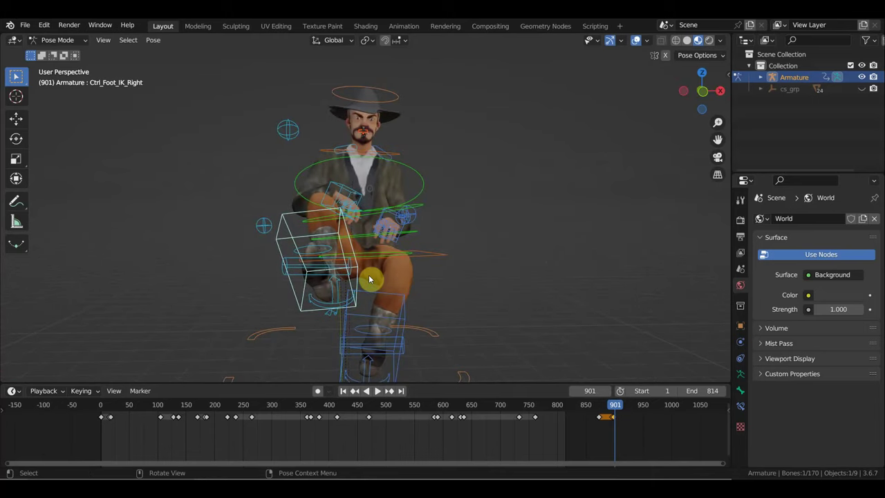
key("g")
left_click(428, 287)
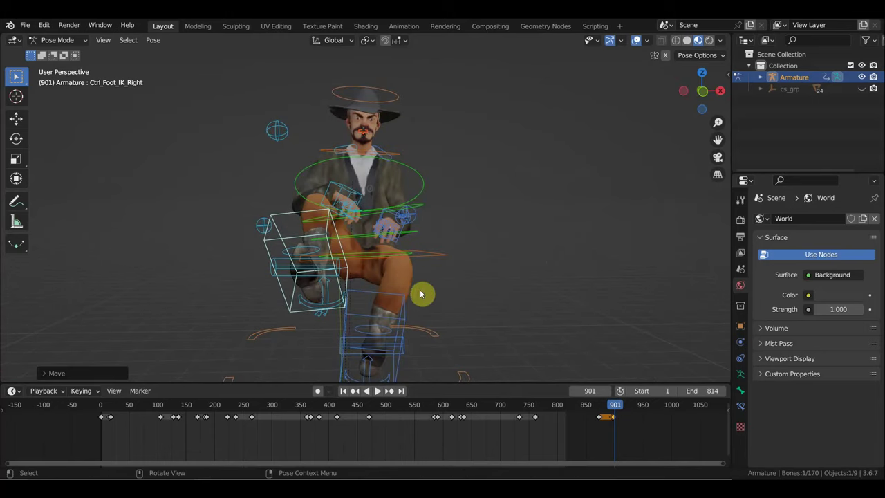
left_click(412, 220)
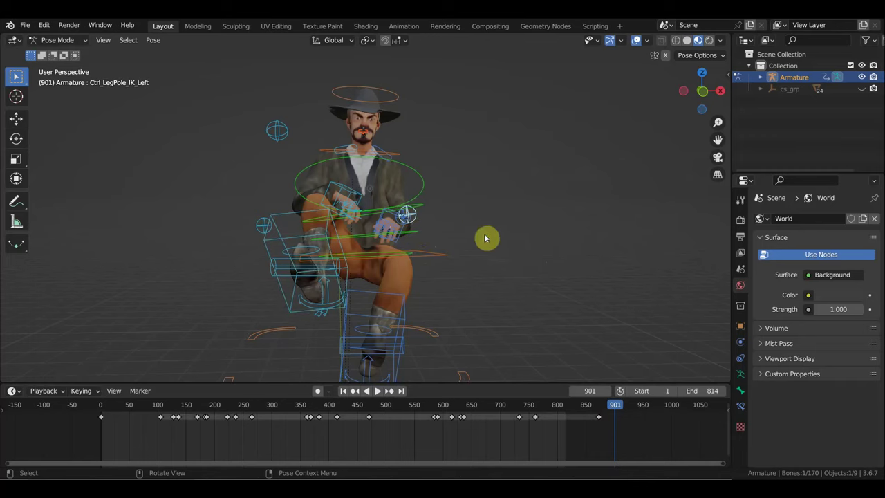
key("g")
left_click(476, 238)
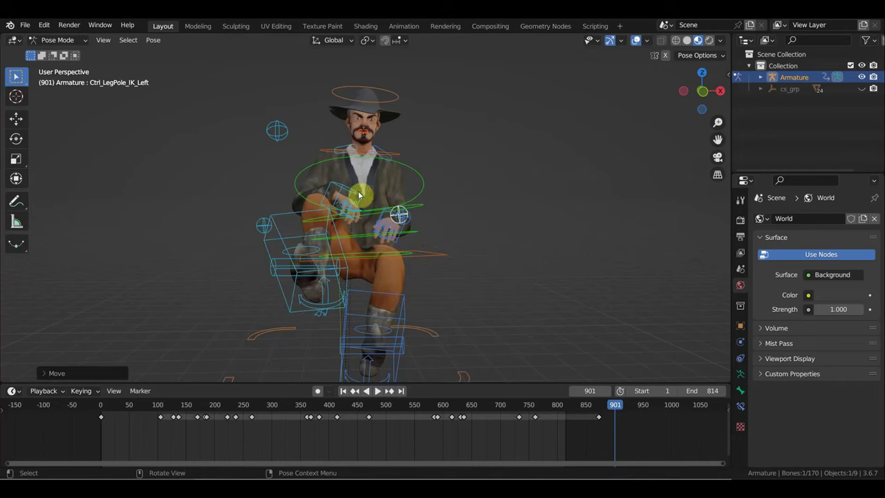
Rotate Ctrl_Spine1, then key location and rotation on every bone.
left_click(424, 207)
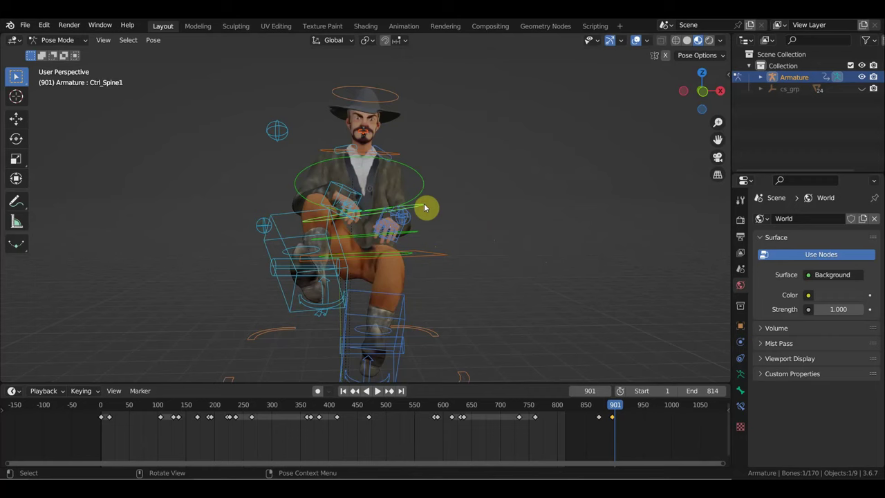
key("r")
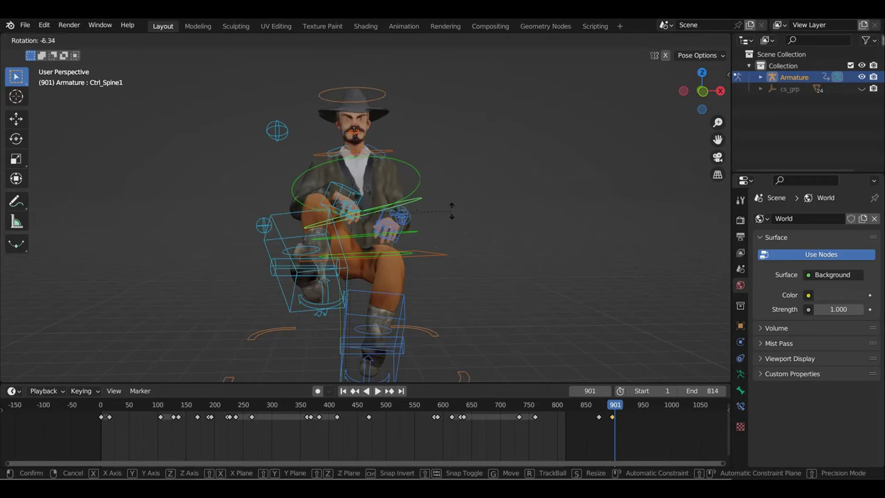
left_click(455, 208)
middle_click_drag(460, 233, 315, 235)
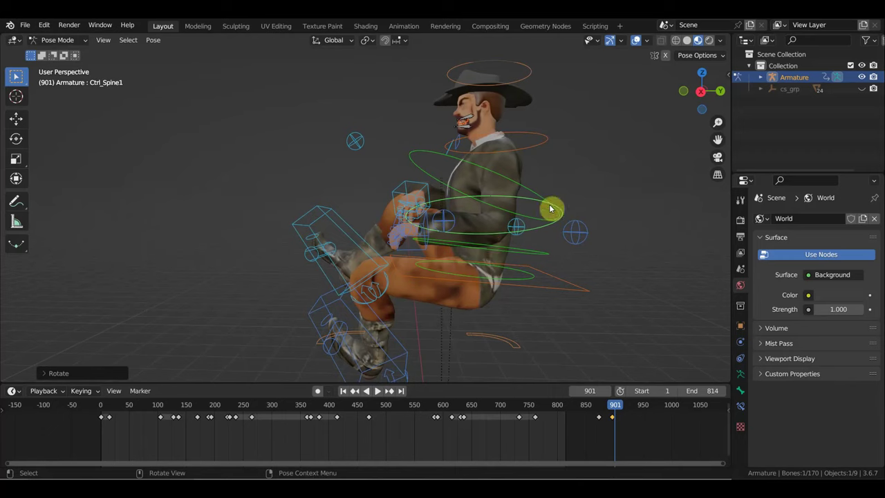
key("a")
key("i")
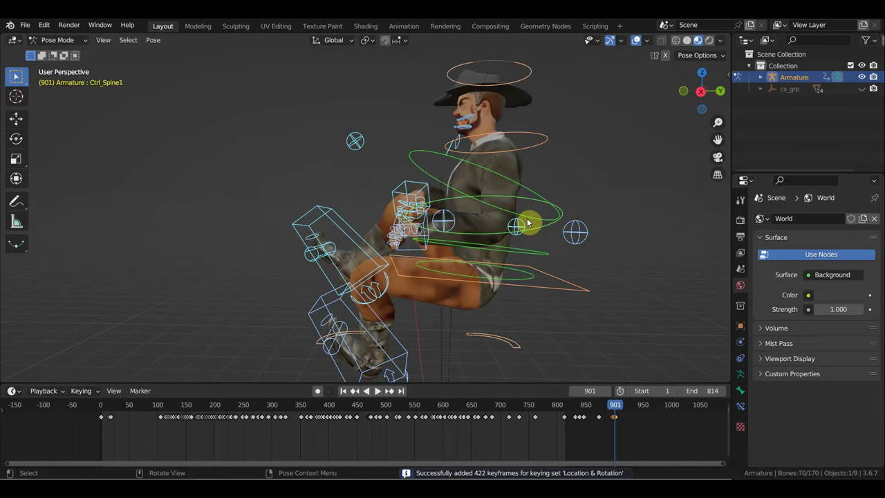
key("Home")
scroll(626, 424, "down", 5, "ctrl")
scroll(484, 453, "down", 4, "ctrl")
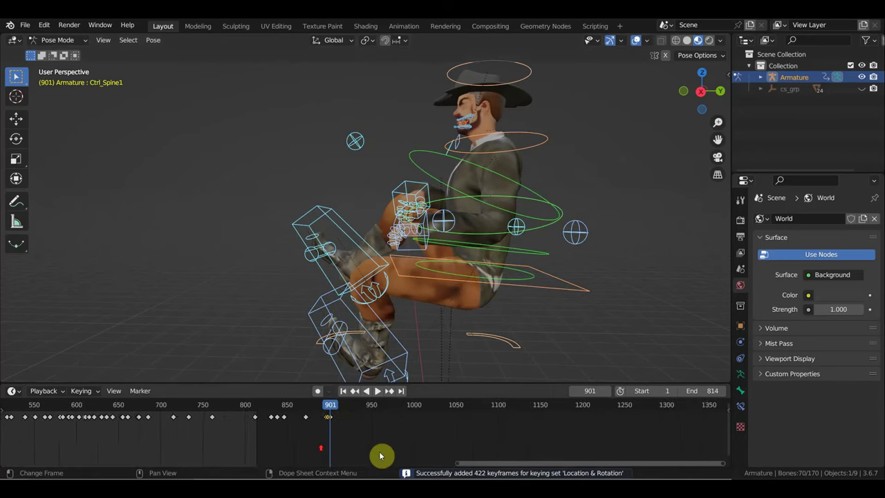
Scrub the timeline from frame 733 and stop at frame 887.
scroll(415, 442, "up", 3)
scroll(447, 432, "up", 2)
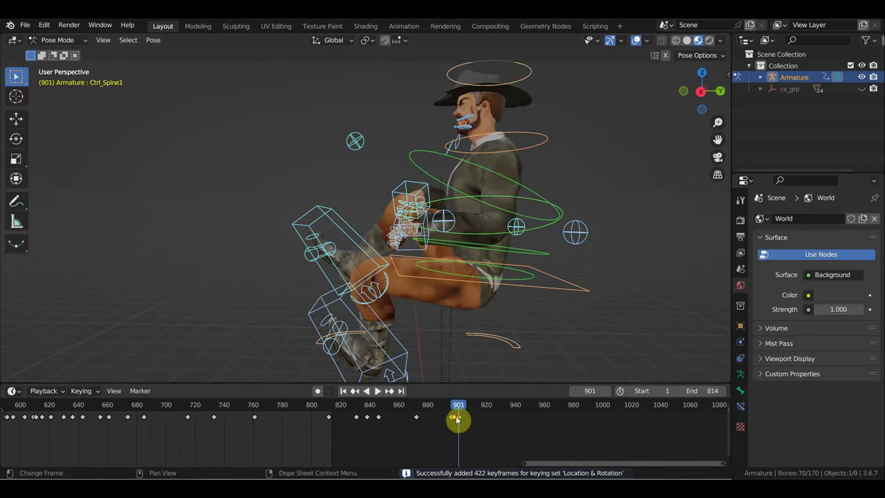
left_click_drag(456, 419, 453, 413)
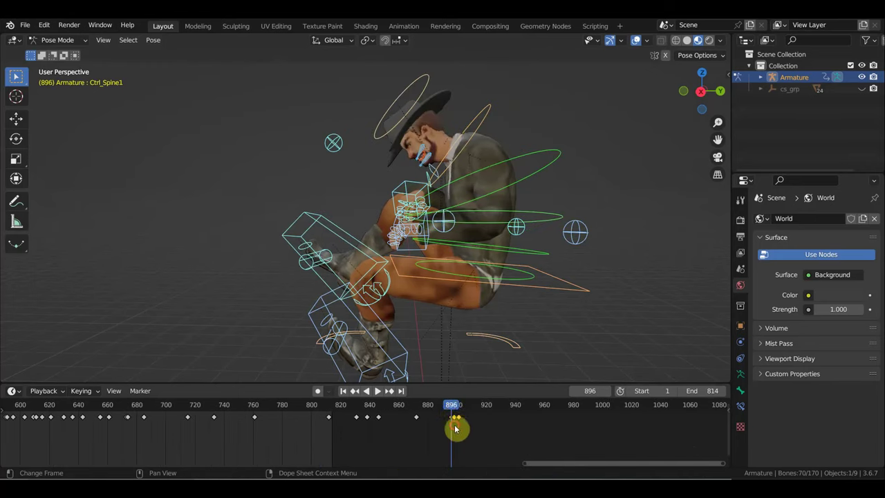
mouse_move(455, 429)
left_mouse_down()
mouse_move(447, 416)
mouse_move(454, 423)
mouse_move(465, 414)
mouse_move(115, 384)
left_mouse_up()
mouse_move(215, 391)
left_mouse_down()
mouse_move(419, 411)
mouse_move(460, 429)
mouse_move(439, 429)
mouse_move(456, 429)
left_mouse_up()
key("space")
In top view, rotate Ctrl_Head and key its new rotation at frame 887.
left_click(513, 85)
mouse_move(512, 85)
middle_mouse_down()
mouse_move(534, 202)
mouse_move(578, 291)
mouse_move(542, 224)
middle_mouse_up()
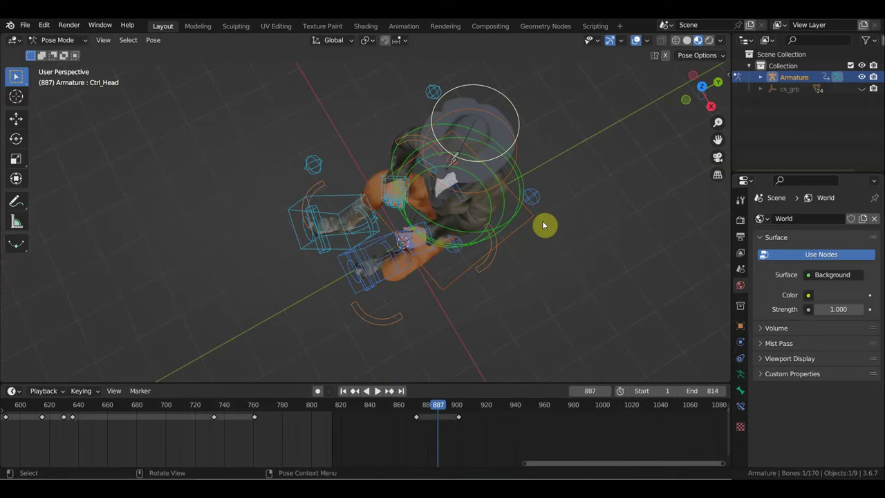
key("KP_7")
key("r")
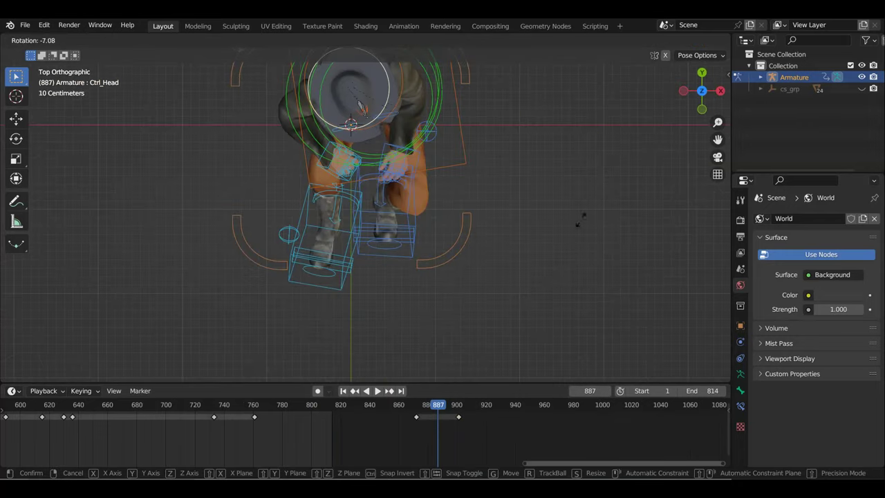
left_click(580, 183)
key("i")
mouse_move(570, 275)
middle_mouse_down()
mouse_move(513, 223)
mouse_move(490, 145)
mouse_move(493, 180)
middle_mouse_up()
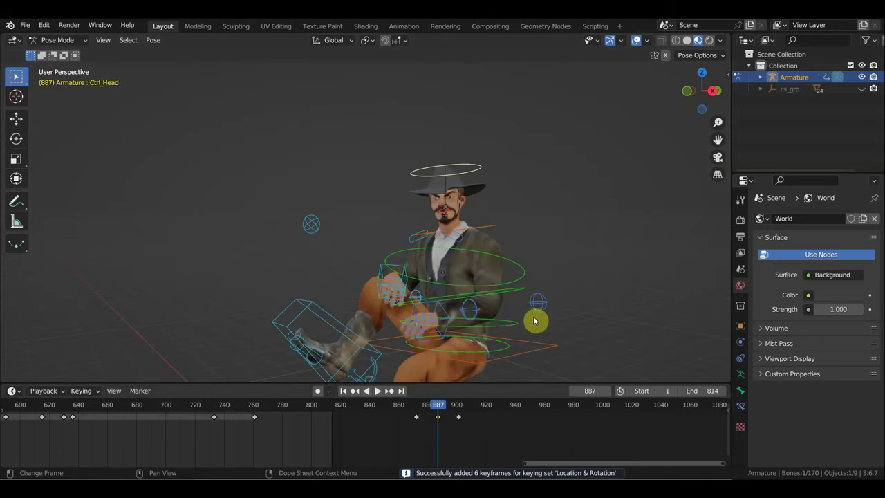
mouse_move(447, 419)
left_mouse_down()
mouse_move(374, 404)
mouse_move(468, 433)
left_mouse_up()
mouse_move(533, 324)
middle_mouse_down()
mouse_move(533, 247)
mouse_move(503, 230)
mouse_move(509, 244)
mouse_move(581, 275)
middle_mouse_up()
type("920")
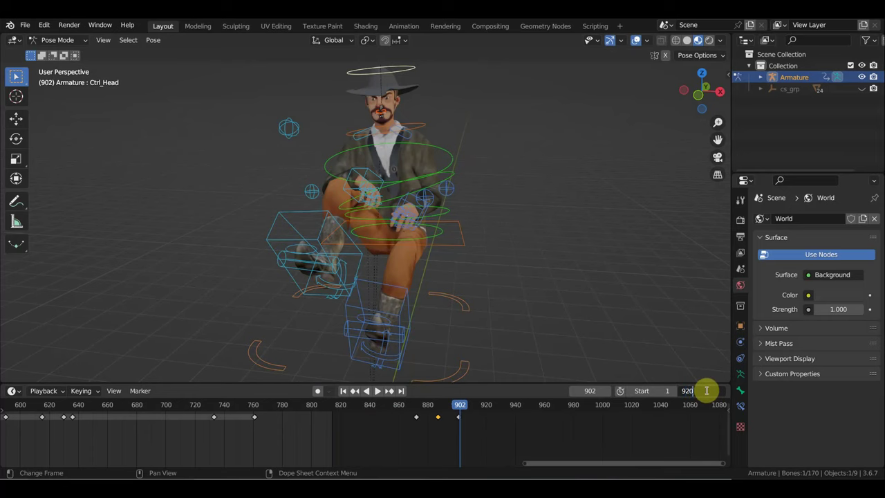
Set the scene end frame to 920 and zoom the dope sheet.
key("Return")
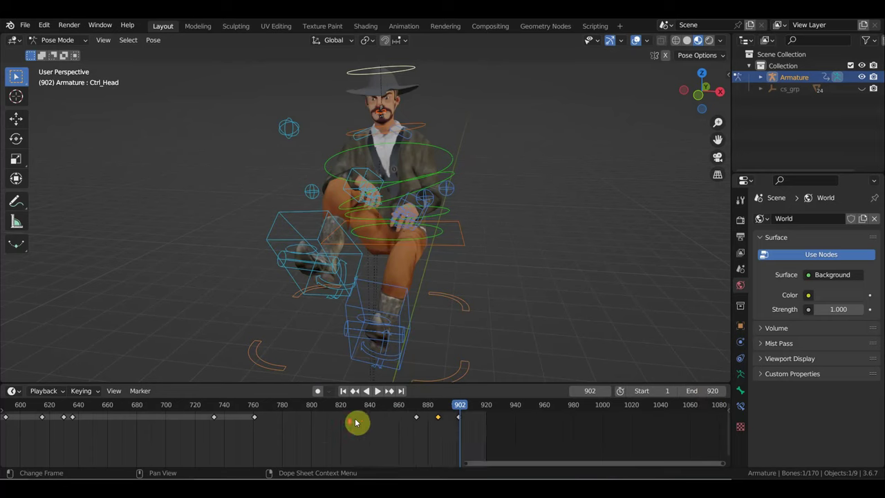
scroll(349, 427, "down", 3)
scroll(344, 432, "down", 2)
scroll(350, 428, "left", 2, "ctrl")
scroll(401, 436, "left", 4, "ctrl")
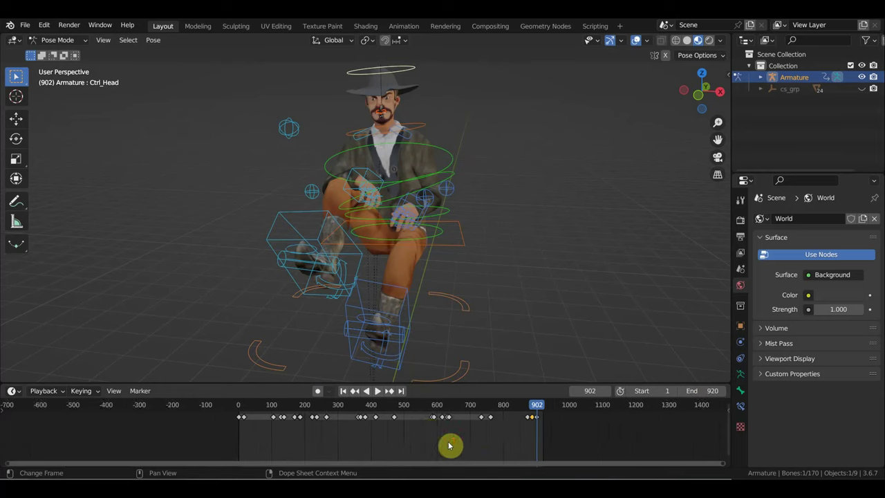
scroll(443, 446, "up", 2)
Play and scrub the animation from frame 48 to review the timing.
left_click(201, 407)
key("space")
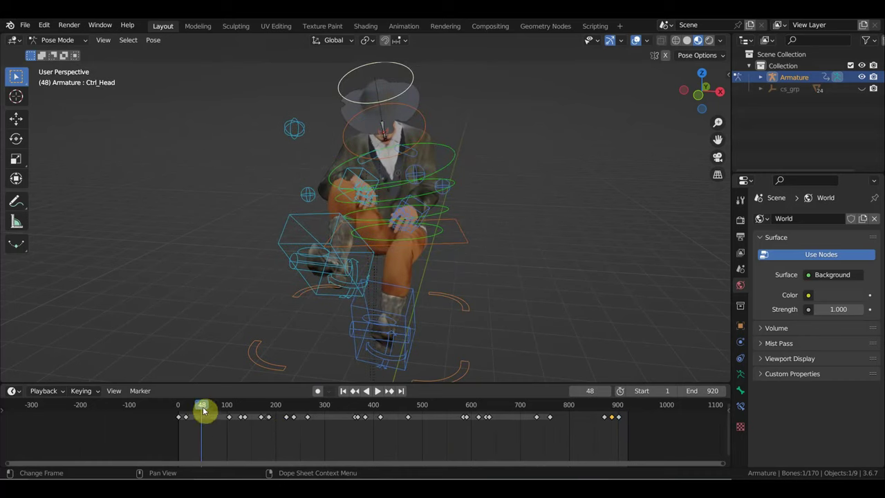
left_click_drag(460, 420, 578, 419)
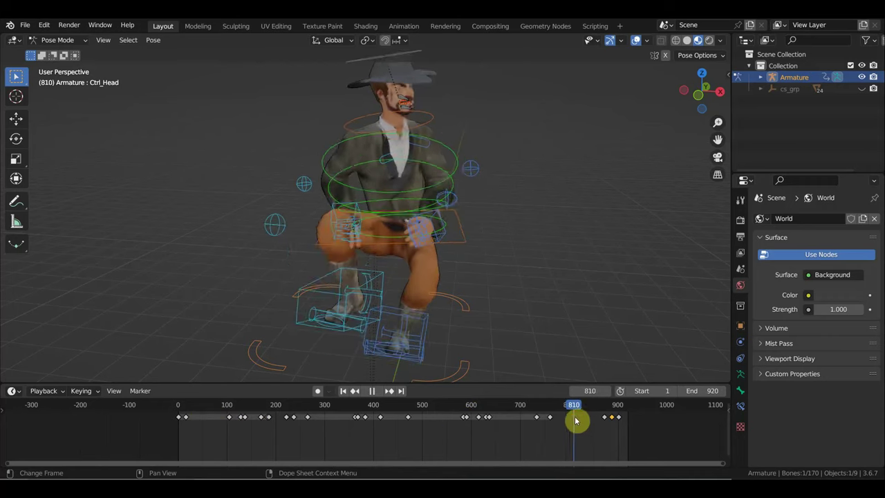
key("a")
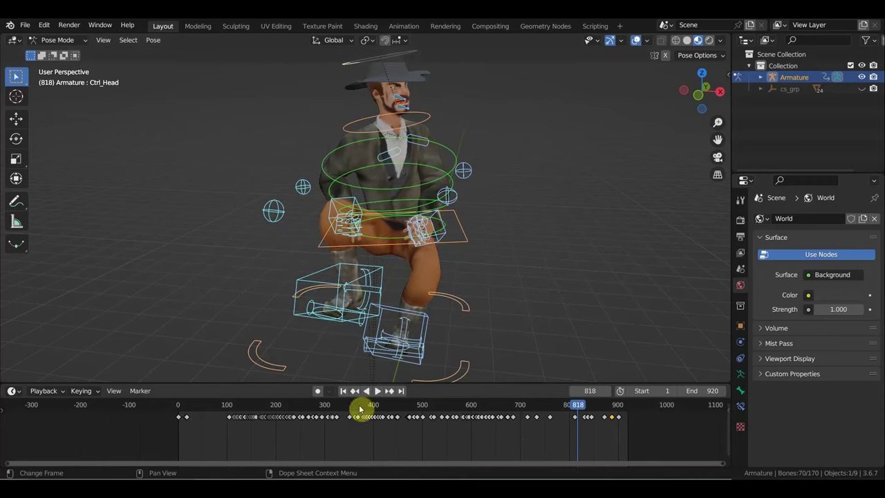
mouse_move(577, 415)
left_mouse_down()
mouse_move(309, 410)
mouse_move(210, 422)
left_mouse_up()
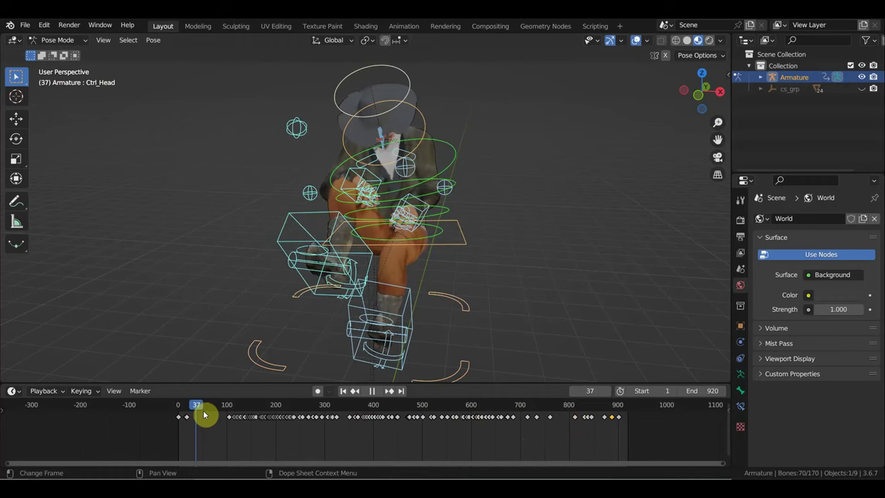
mouse_move(210, 421)
left_mouse_down()
mouse_move(219, 429)
mouse_move(210, 407)
left_mouse_up()
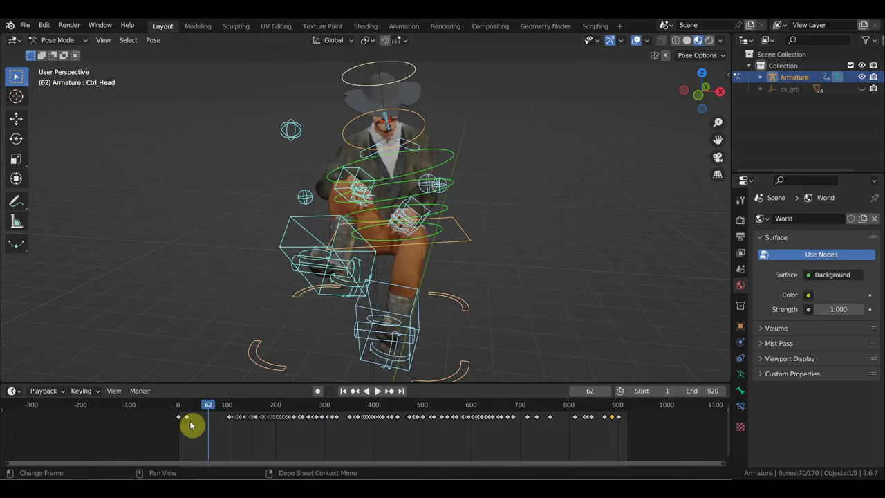
Check frames 16 and 25, then box-select the keyframe near frame 16.
scroll(188, 423, "up", 3)
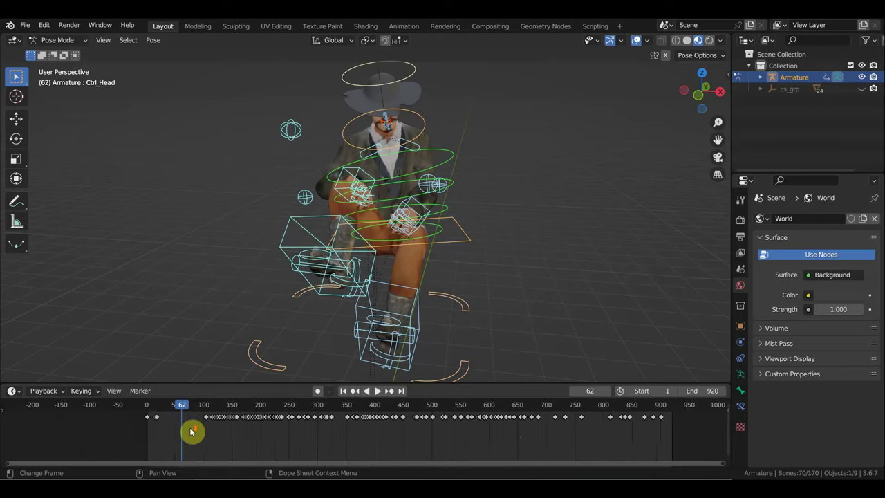
scroll(192, 432, "up", 2)
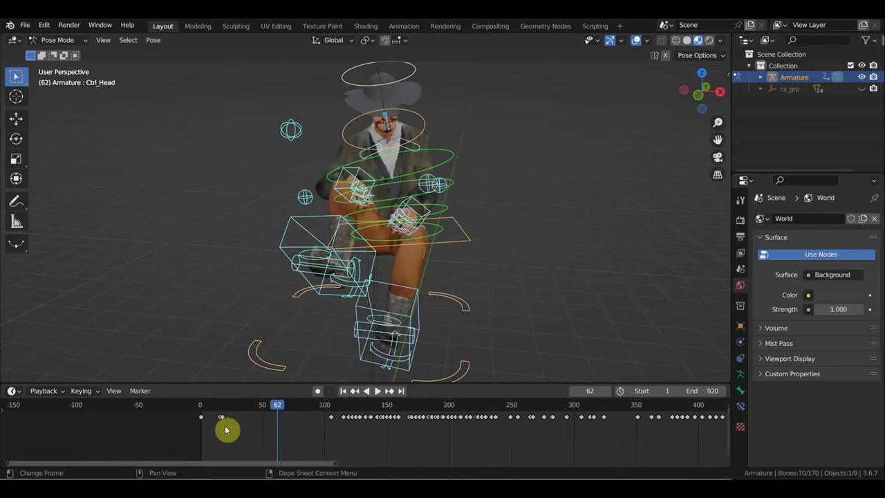
left_click(220, 410)
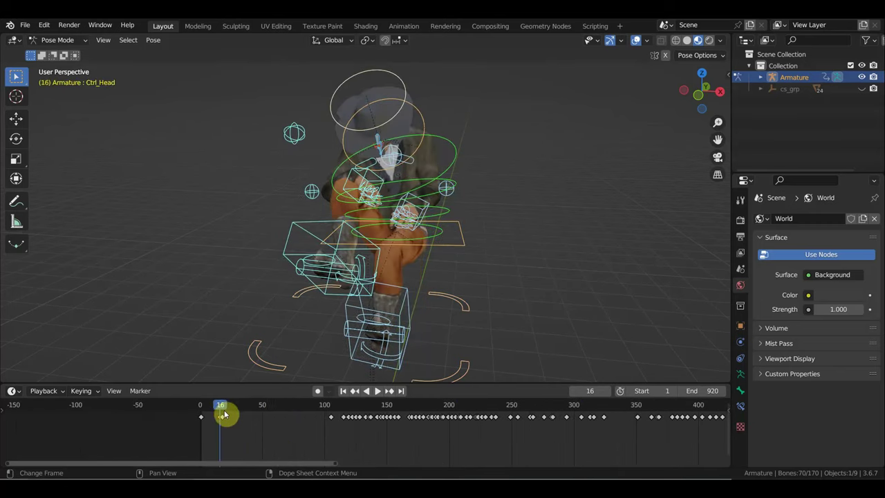
left_click_drag(220, 411, 232, 415)
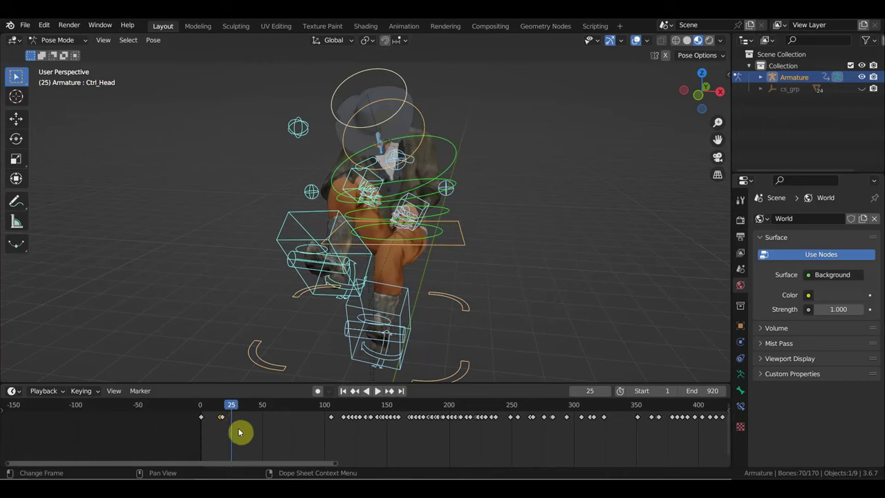
left_click_drag(216, 415, 224, 420)
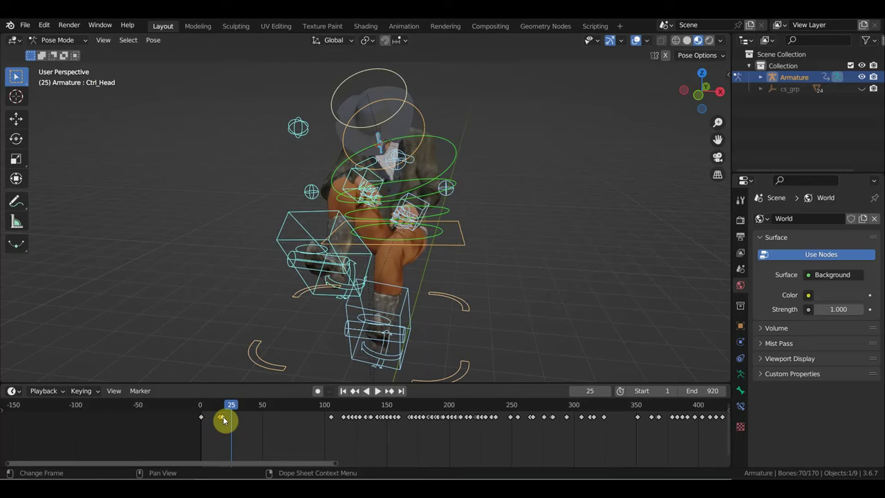
scroll(225, 423, "up", 2)
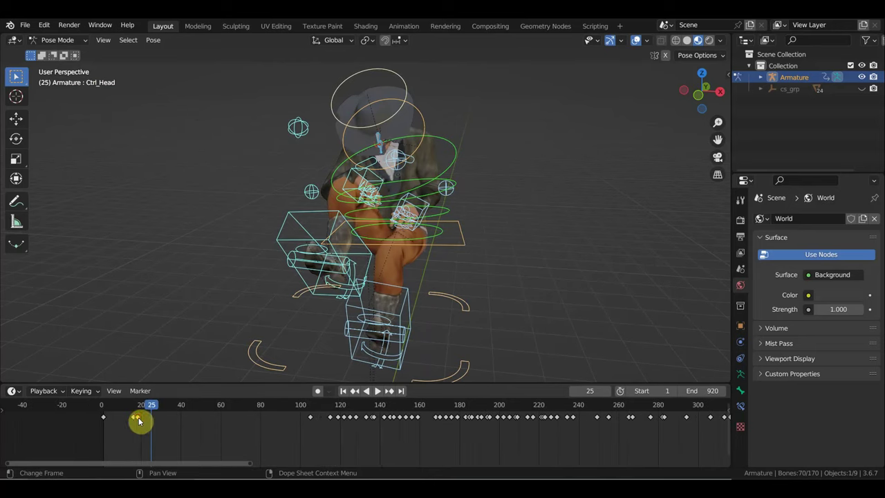
Slide the early keyframe 70 frames later to about frame 88.
left_click_drag(139, 421, 266, 432)
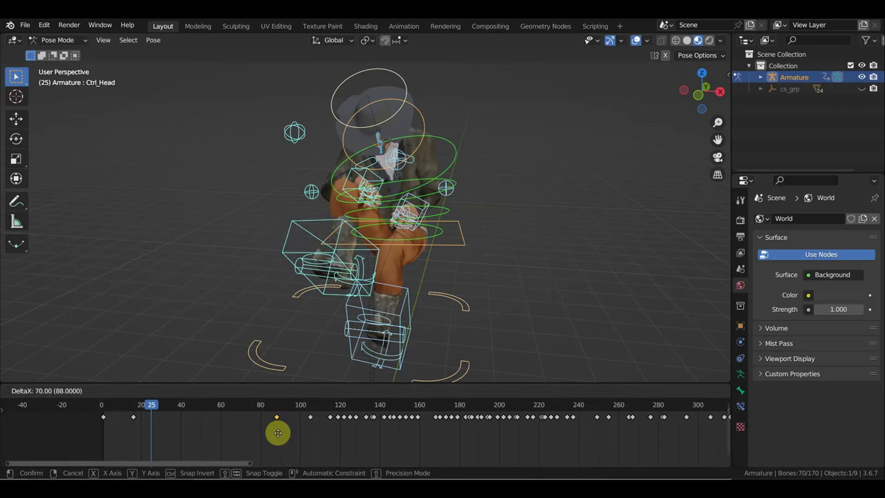
left_click_drag(262, 430, 263, 435)
mouse_move(157, 409)
left_mouse_down()
mouse_move(438, 425)
mouse_move(300, 417)
mouse_move(330, 421)
mouse_move(320, 424)
left_mouse_up()
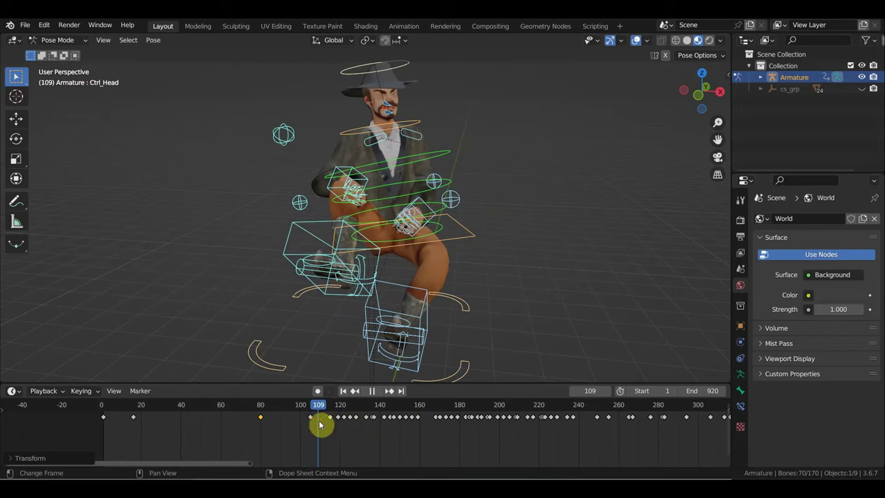
Box-select every keyframe from frame 109 onward.
scroll(320, 425, "up", 2)
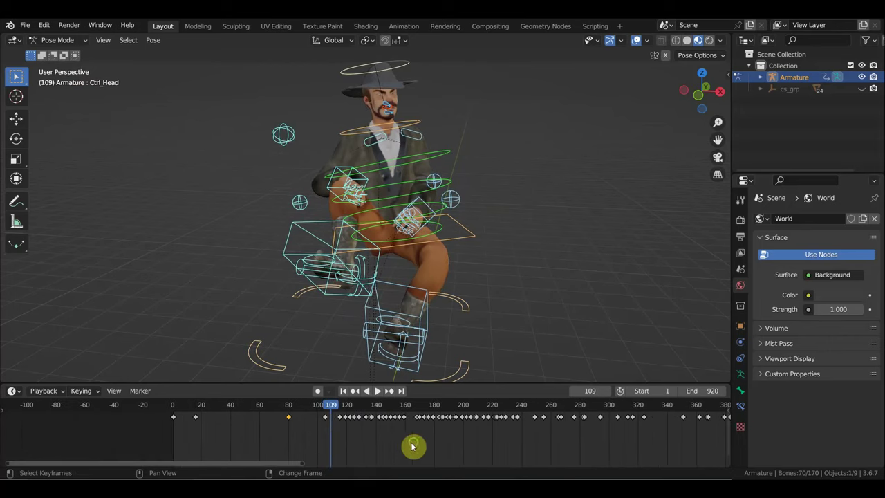
scroll(339, 421, "down", 4)
scroll(417, 440, "down", 1)
scroll(449, 440, "down", 1)
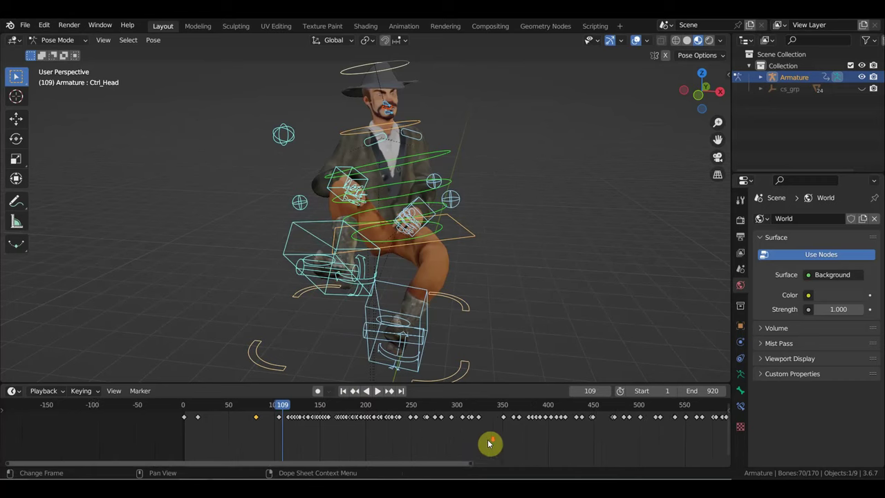
scroll(482, 440, "down", 2)
scroll(482, 441, "down", 2)
scroll(474, 455, "down", 2)
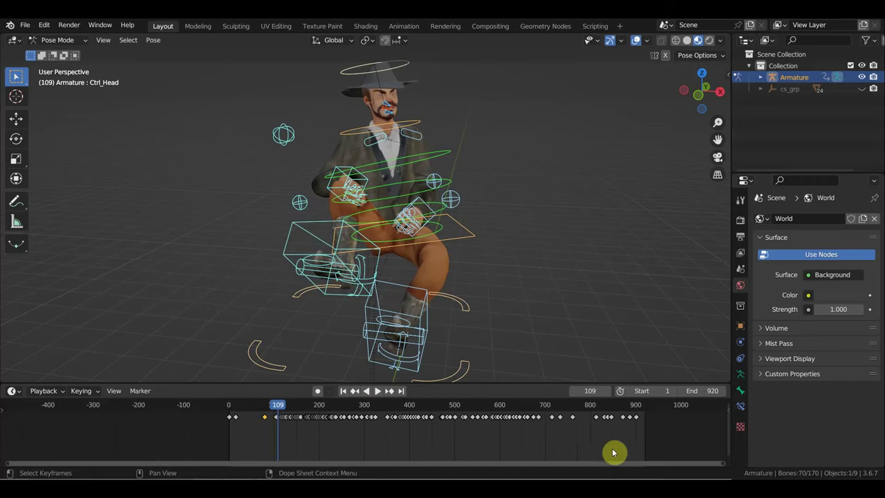
left_click_drag(670, 443, 297, 417)
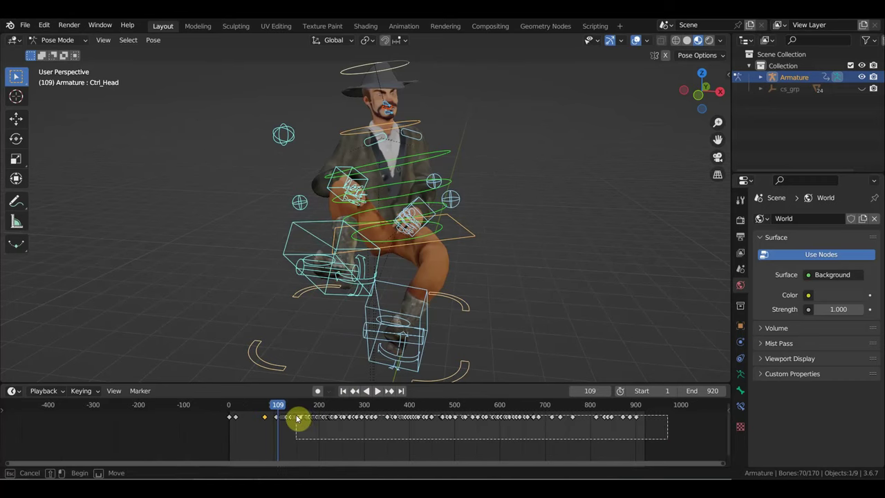
left_click_drag(306, 419, 284, 413)
Play the seated animation with viewport overlays hidden, then turn overlays back on.
mouse_move(309, 328)
middle_mouse_down()
mouse_move(332, 306)
mouse_move(497, 284)
mouse_move(489, 284)
middle_mouse_up()
key("space")
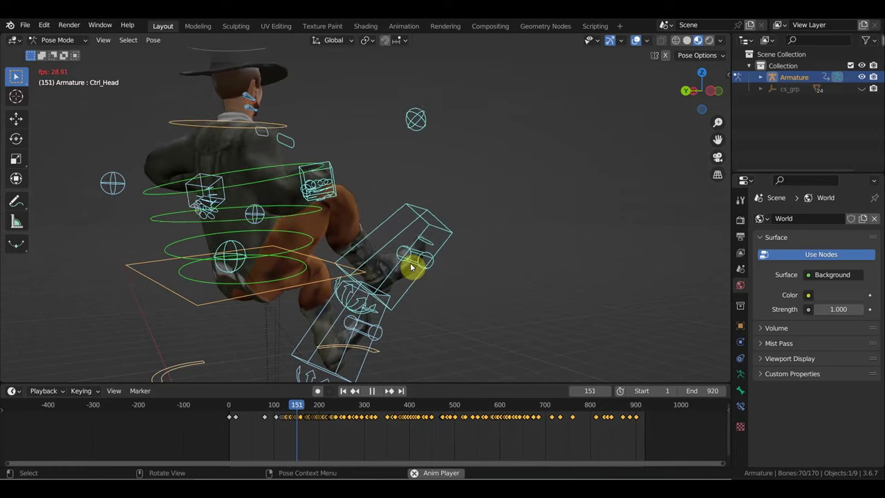
left_click(637, 40)
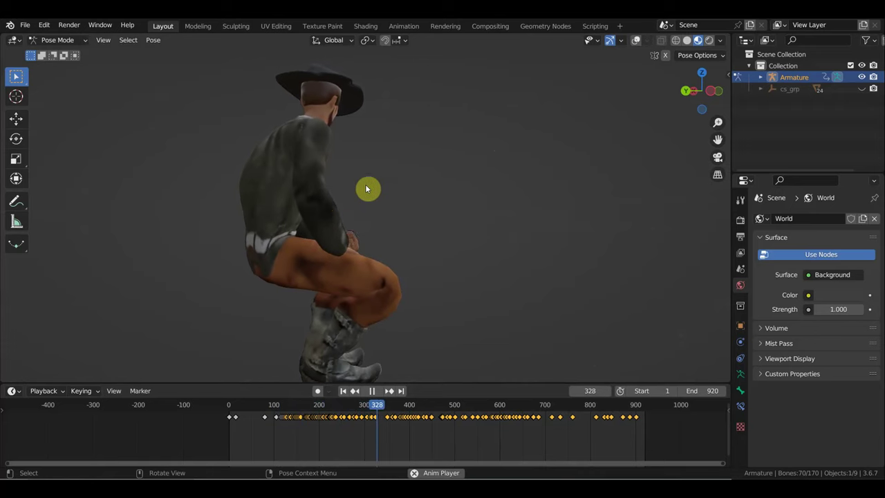
key("space")
mouse_move(425, 186)
middle_mouse_down()
mouse_move(283, 204)
mouse_move(178, 193)
middle_mouse_up()
key("space")
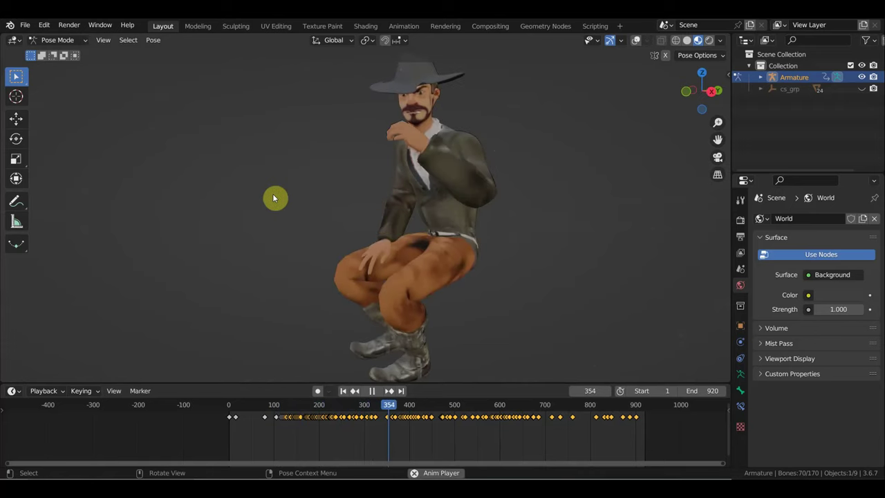
key("space")
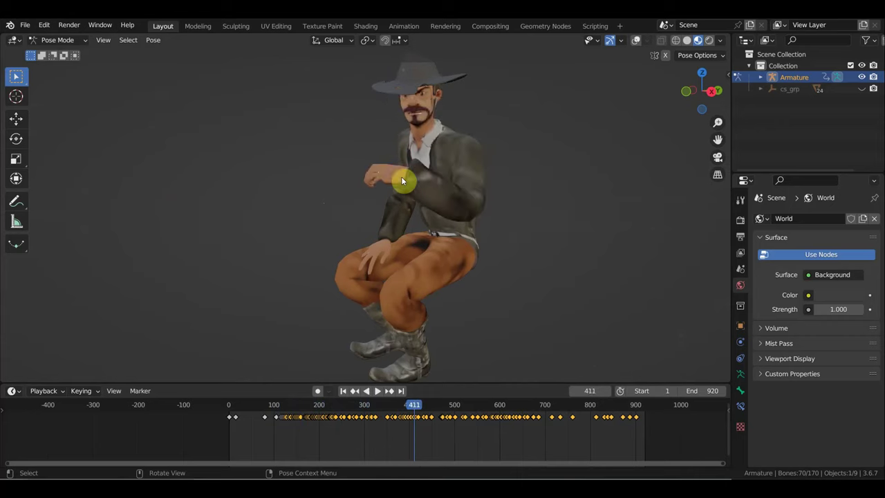
mouse_move(416, 405)
left_mouse_down()
mouse_move(431, 411)
mouse_move(421, 413)
mouse_move(583, 412)
mouse_move(507, 408)
mouse_move(586, 436)
left_mouse_up()
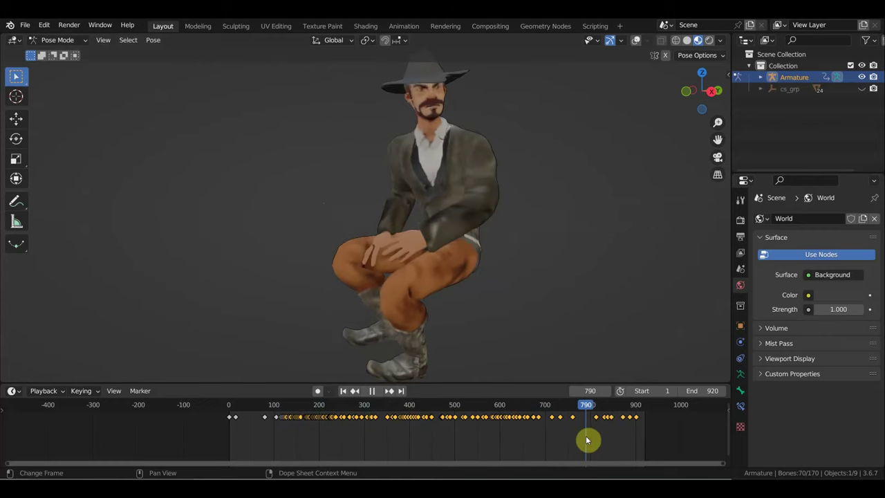
mouse_move(495, 223)
middle_mouse_down()
mouse_move(508, 231)
mouse_move(467, 231)
middle_mouse_up()
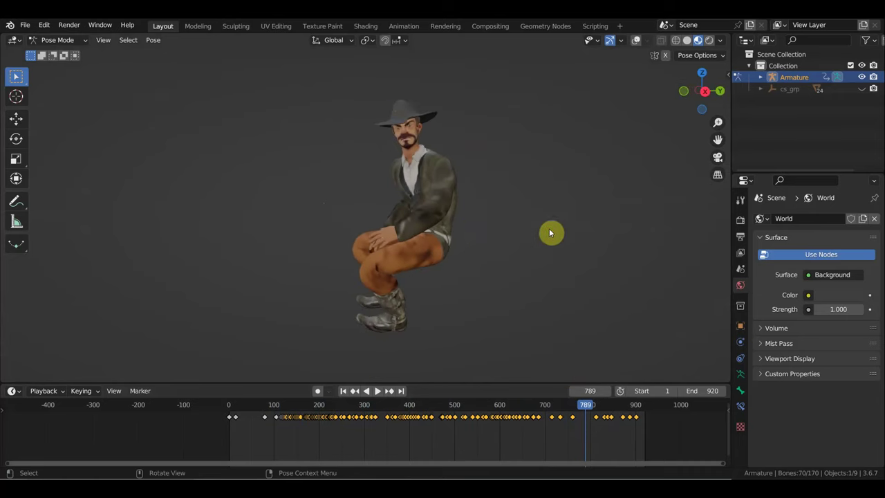
left_click(636, 40)
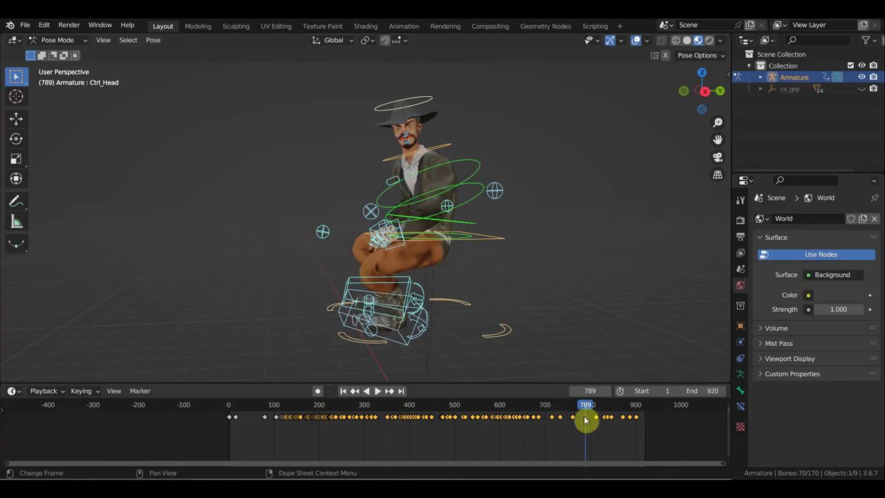
Play and scrub the animation, orbiting so the cowboy faces the camera.
key("space")
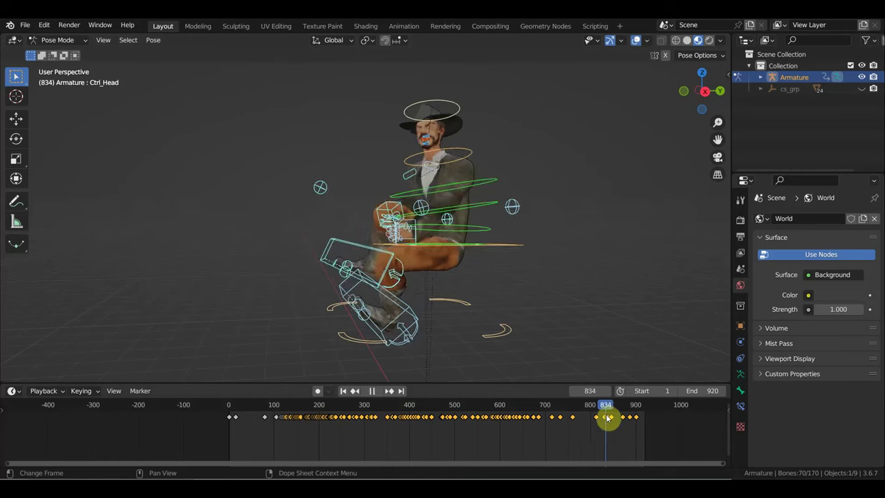
left_click_drag(620, 424, 608, 425)
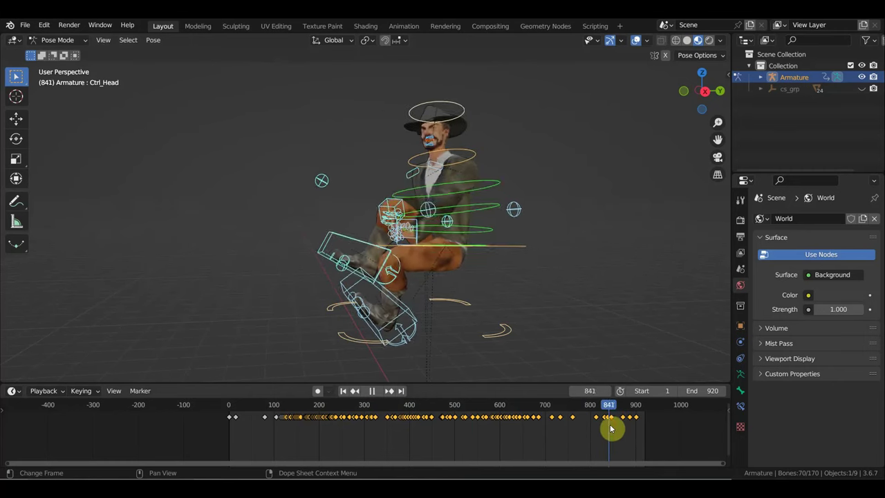
key("space")
scroll(597, 258, "up", 3)
mouse_move(596, 258)
middle_mouse_down()
mouse_move(424, 332)
mouse_move(444, 359)
mouse_move(479, 378)
middle_mouse_up()
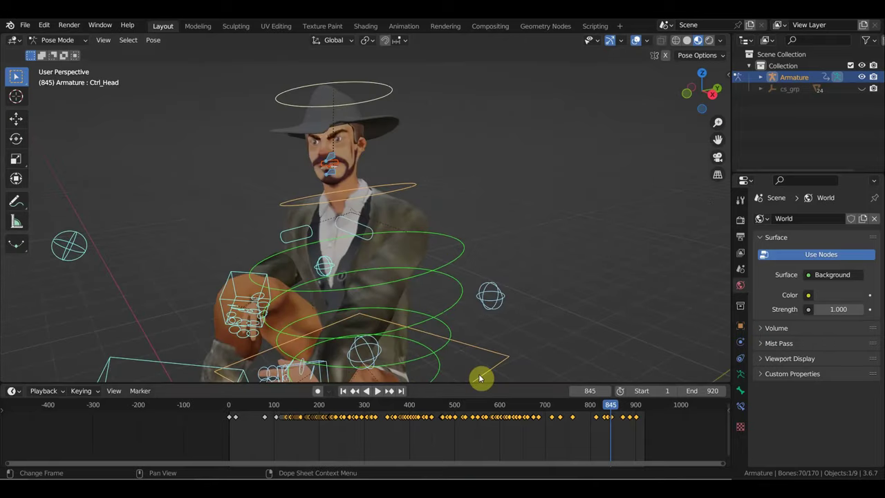
mouse_move(618, 413)
left_mouse_down()
mouse_move(599, 414)
mouse_move(627, 416)
left_mouse_up()
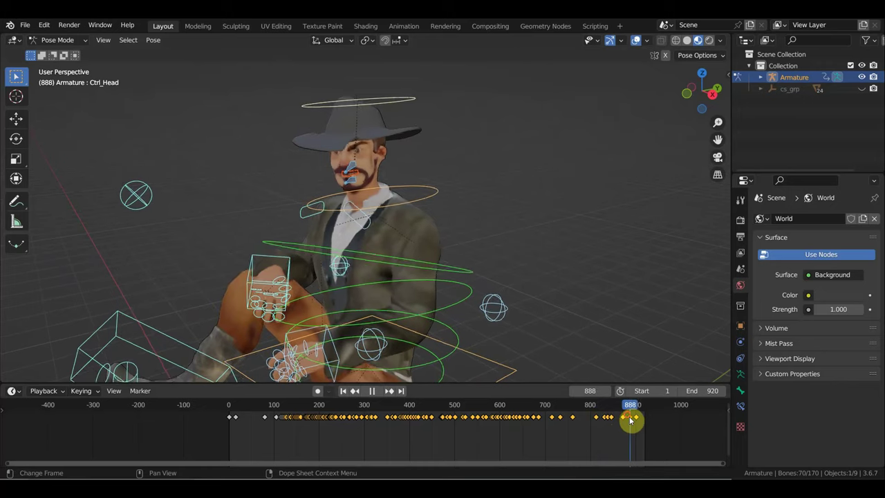
Select only Ctrl_Head.001 and zoom the timeline to frames 400–1100.
left_click(353, 180)
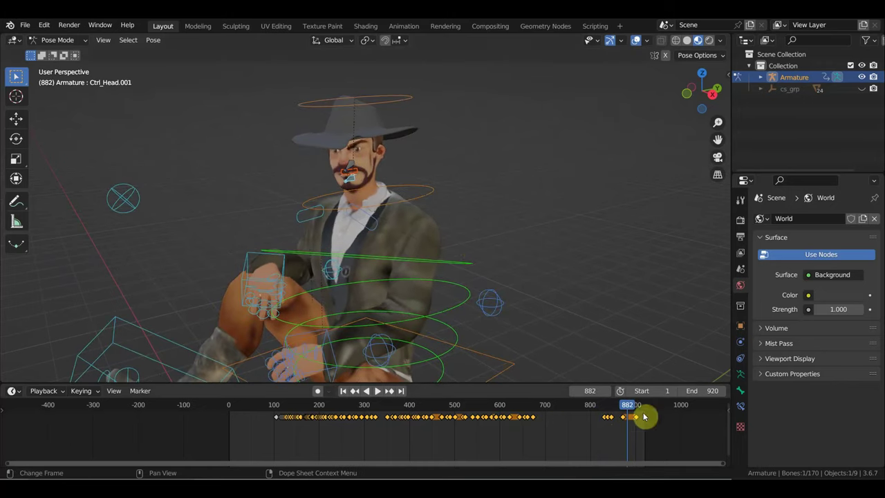
scroll(642, 416, "up", 3)
mouse_move(636, 444)
middle_mouse_down()
mouse_move(405, 460)
mouse_move(475, 446)
middle_mouse_up()
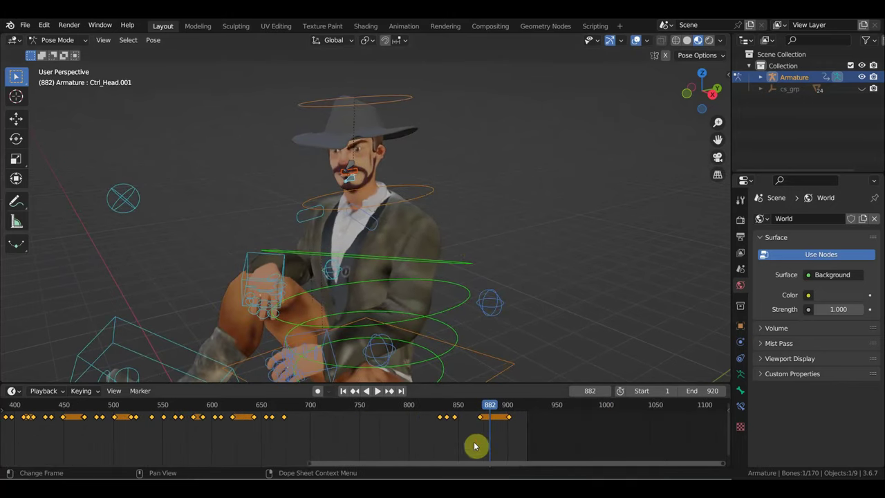
mouse_move(494, 406)
left_mouse_down()
mouse_move(511, 412)
mouse_move(332, 409)
mouse_move(244, 388)
left_mouse_up()
Copy the Ctrl_Head.001 keys from about frames 542–650 to 209 frames later, then play back.
scroll(262, 401, "down", 1)
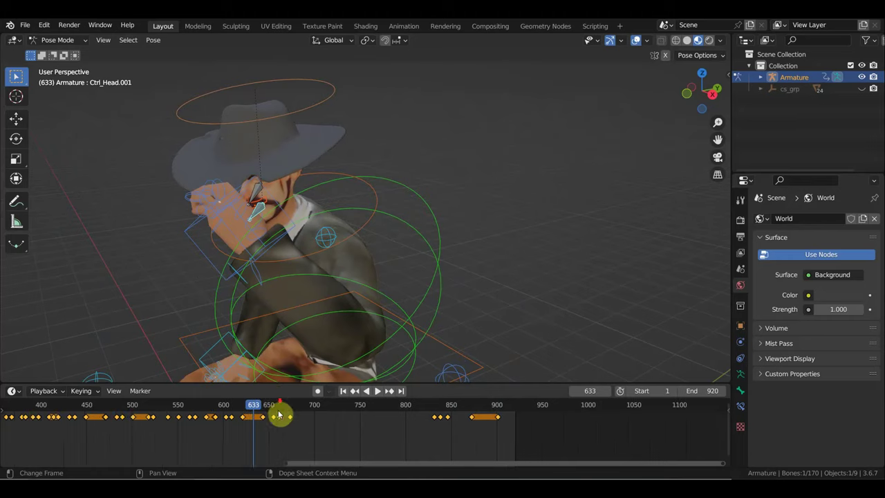
mouse_move(426, 260)
middle_mouse_down()
mouse_move(558, 211)
mouse_move(438, 189)
middle_mouse_up()
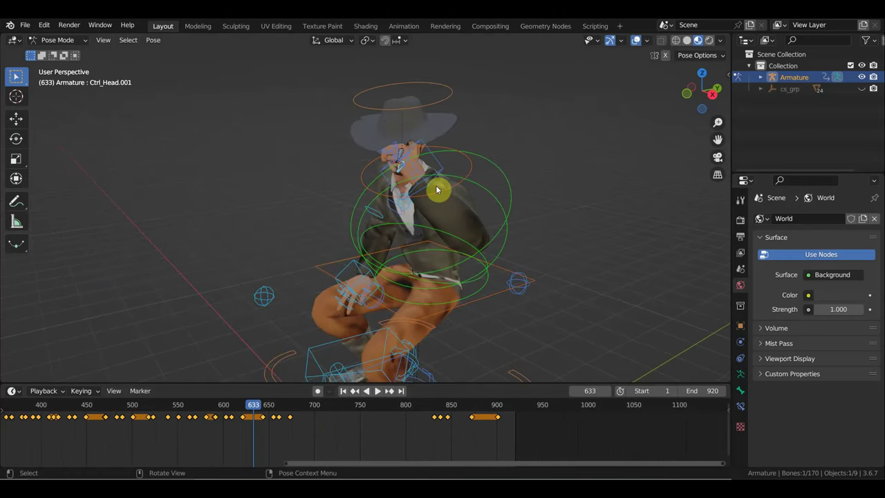
left_click(215, 413)
left_click_drag(221, 412, 171, 413)
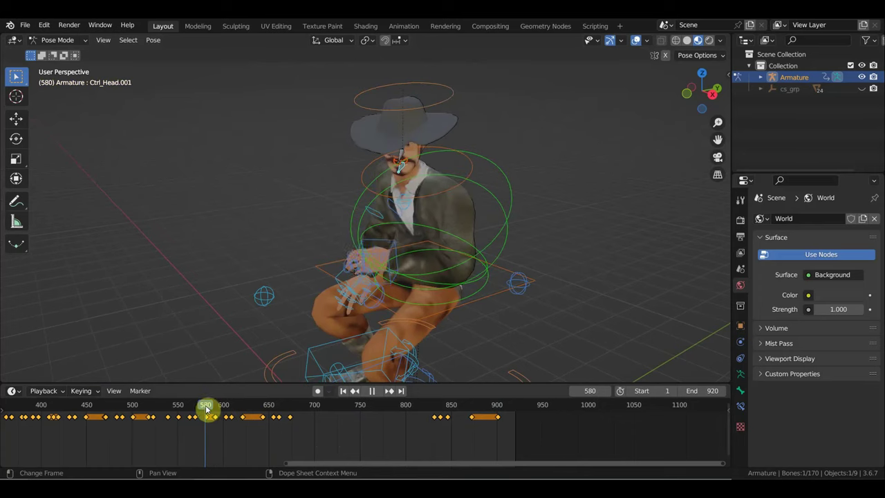
left_click_drag(308, 440, 161, 413)
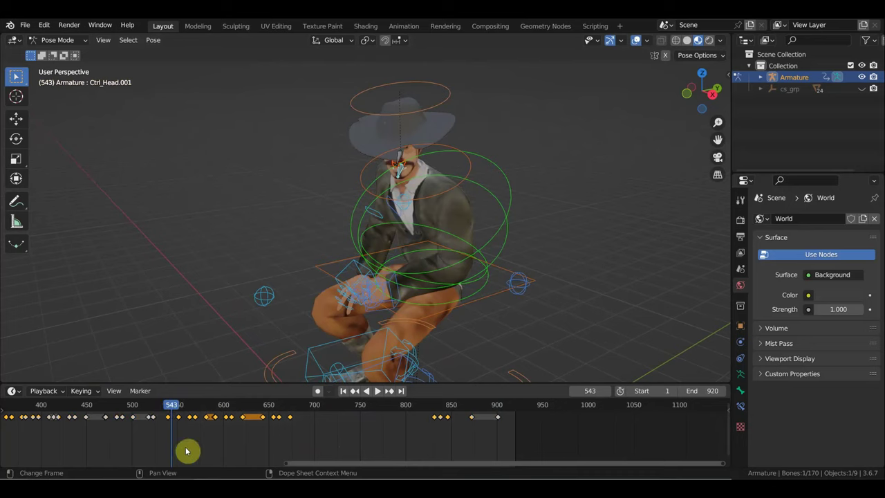
key("g")
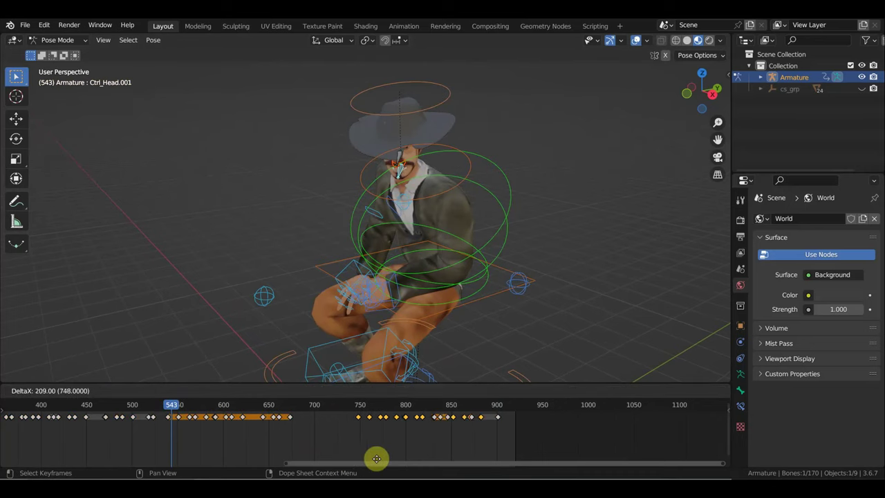
left_click(377, 459)
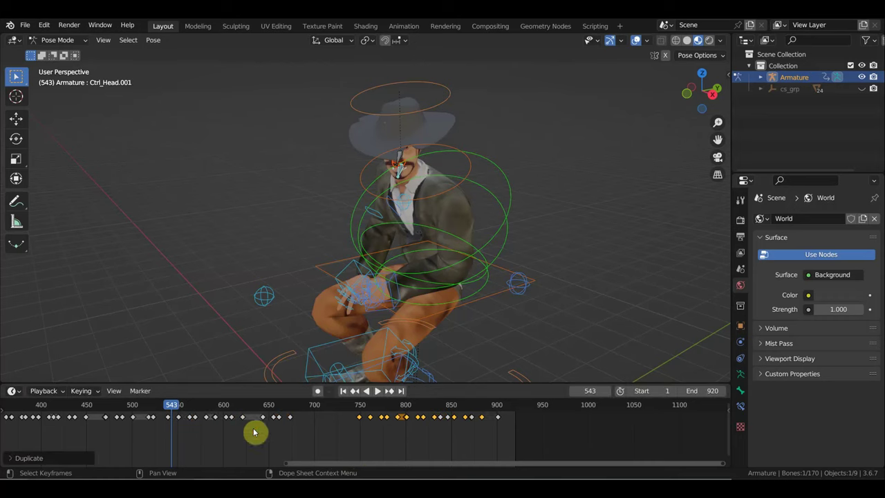
key("space")
middle_click_drag(414, 366, 489, 319)
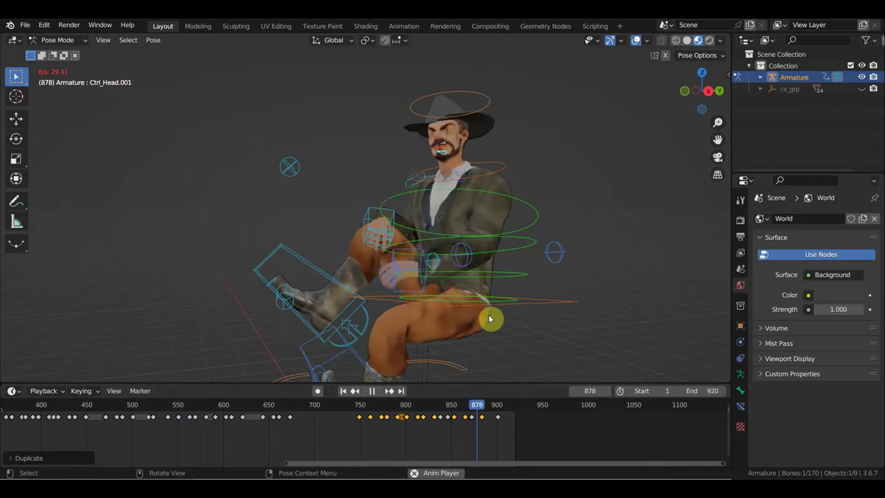
Scale the selected head keyframes and play back to check the timing.
key("space")
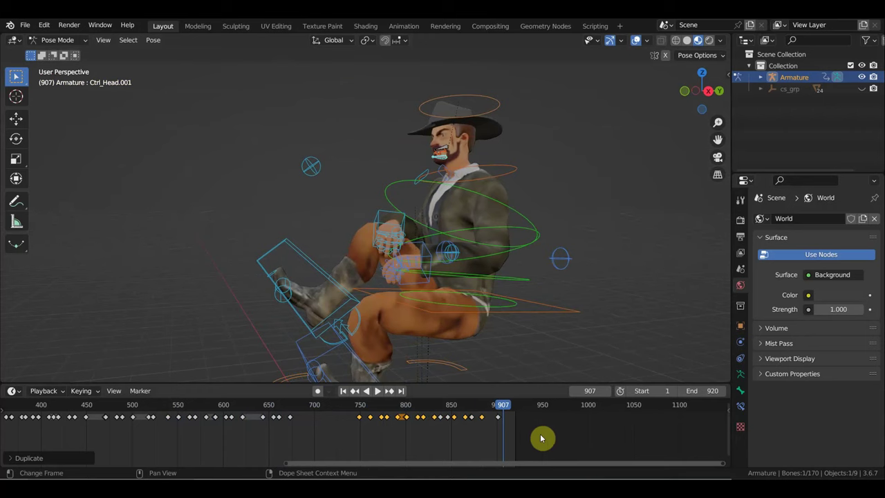
mouse_move(513, 423)
left_mouse_down()
mouse_move(483, 408)
mouse_move(448, 409)
mouse_move(494, 417)
mouse_move(503, 424)
mouse_move(483, 421)
mouse_move(518, 435)
mouse_move(484, 413)
left_mouse_up()
key("s")
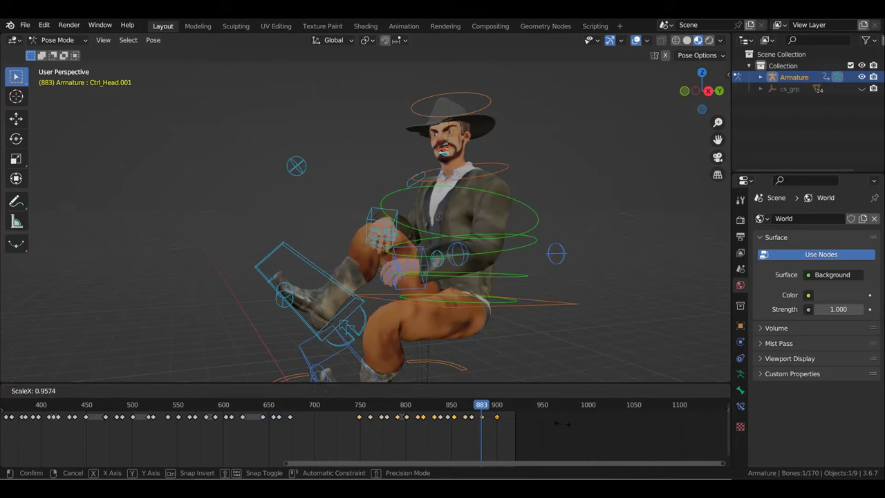
left_click(553, 422)
key("space")
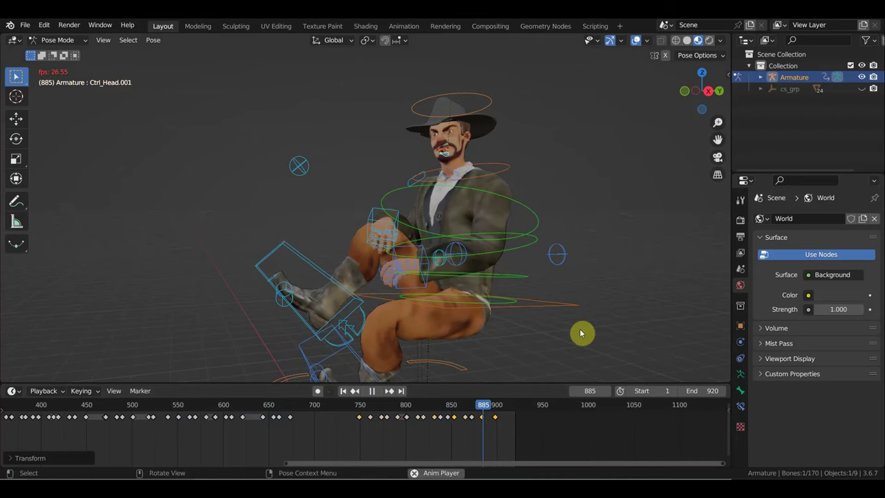
key("space")
Compress the head keys from frame 846 onward to about 0.84 spacing, ending near frame 880.
left_click_drag(512, 410, 445, 410)
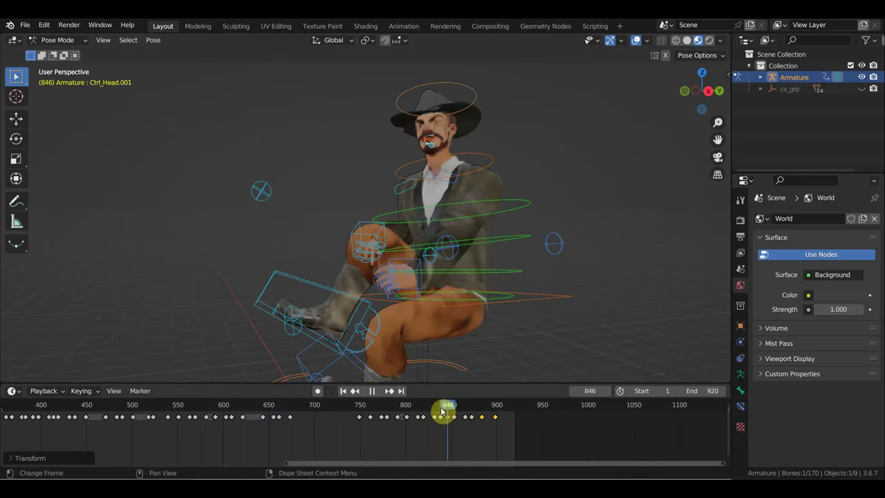
key("space")
key("space")
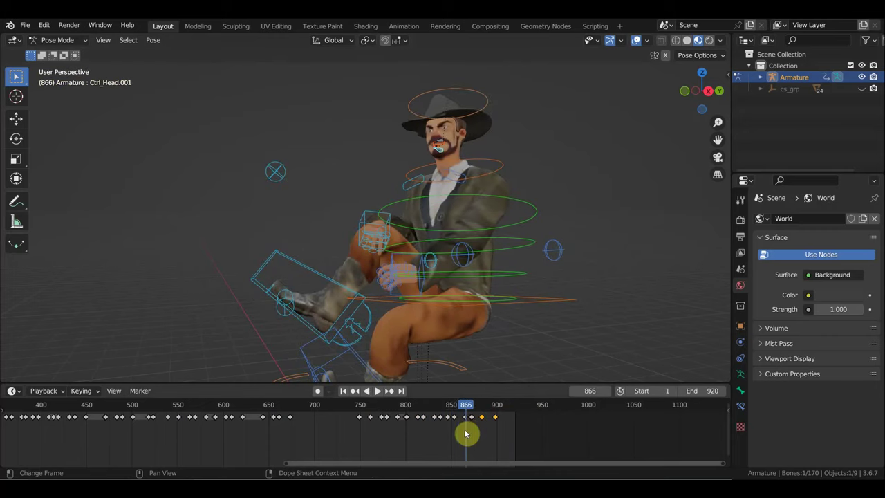
left_click(449, 411)
mouse_move(512, 438)
left_mouse_down()
mouse_move(443, 424)
mouse_move(440, 408)
left_mouse_up()
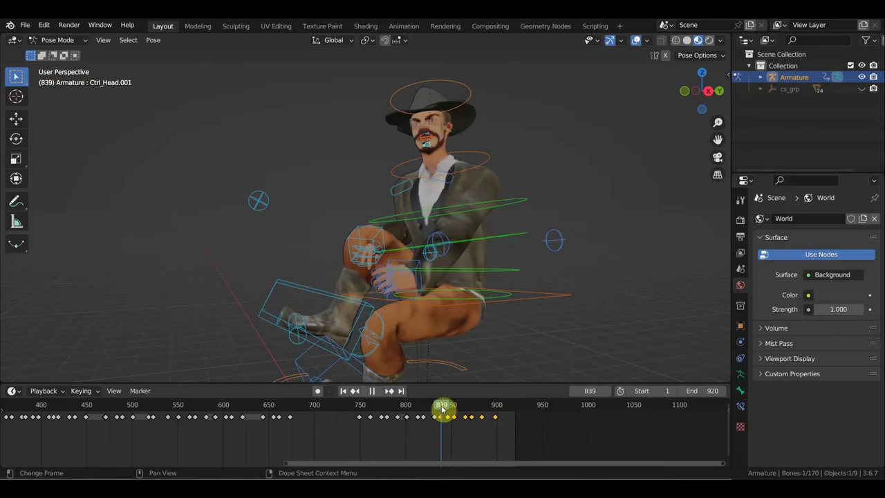
key("s")
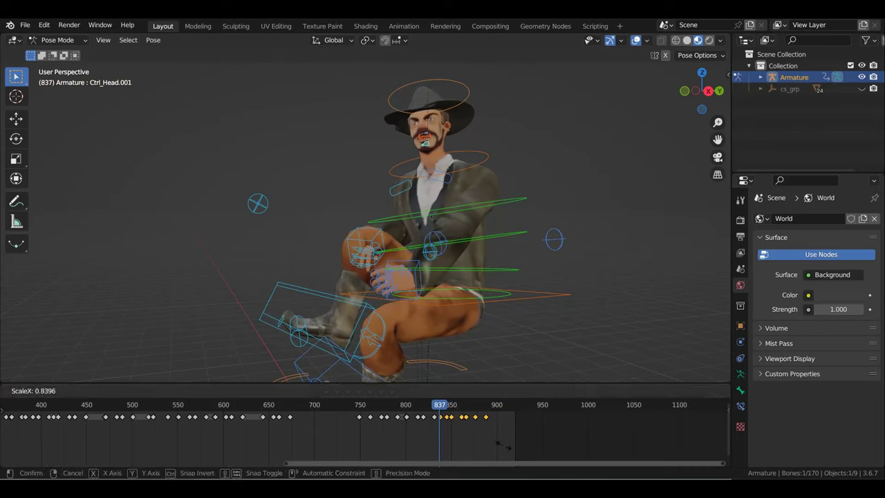
left_click(497, 448)
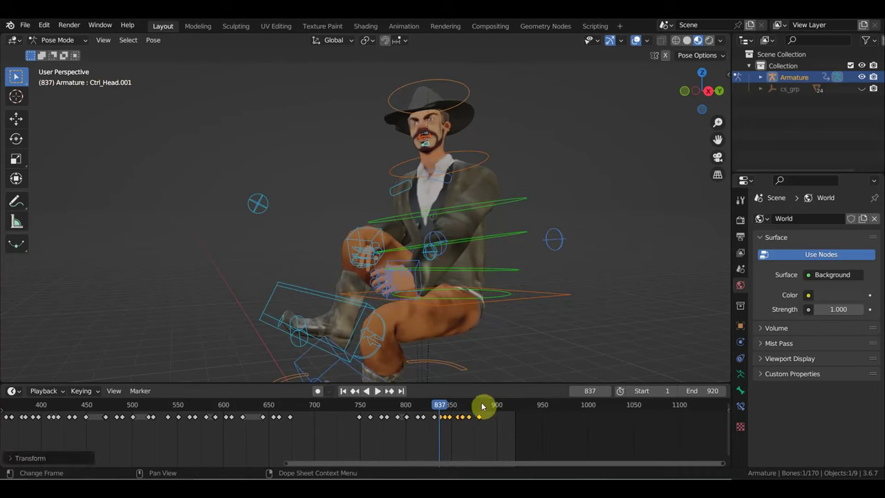
key("space")
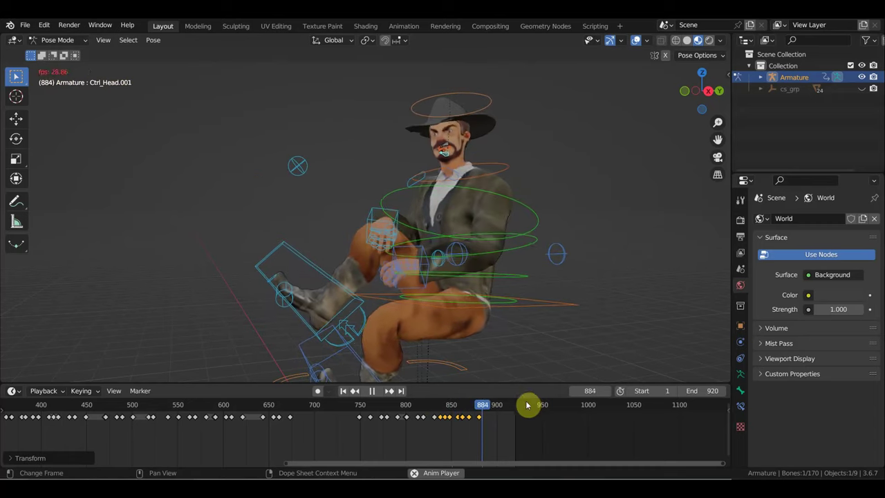
key("space")
Select every rig bone except the head control, reviewing playback along the way.
key("a")
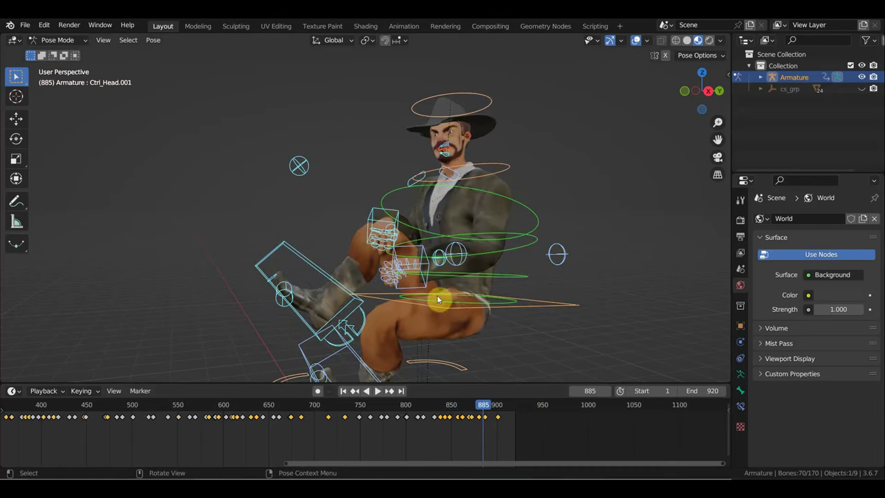
key("space")
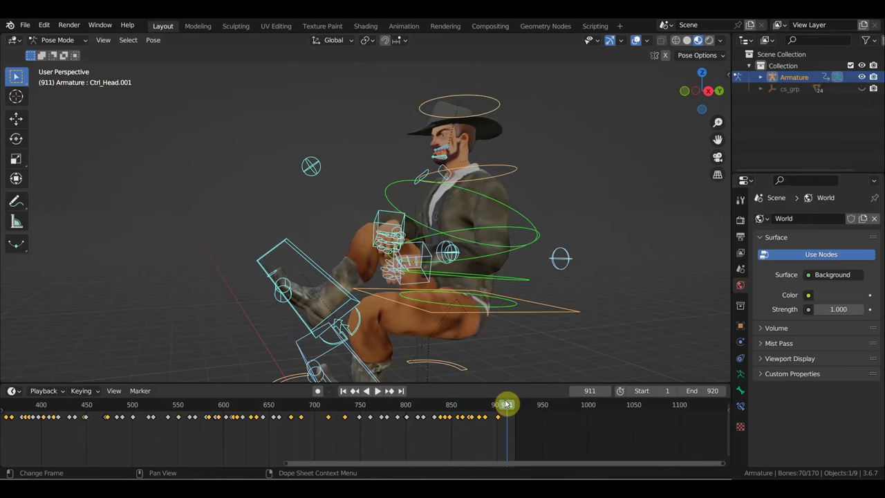
left_click(371, 417)
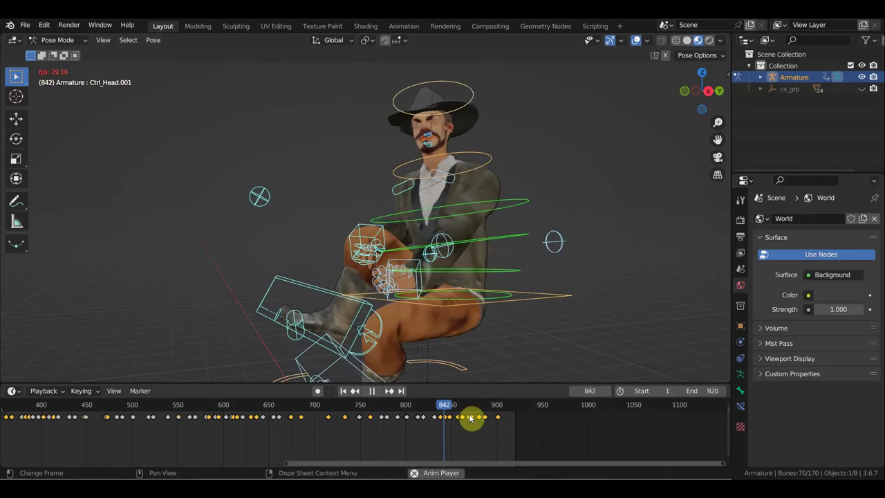
key("space")
key("space")
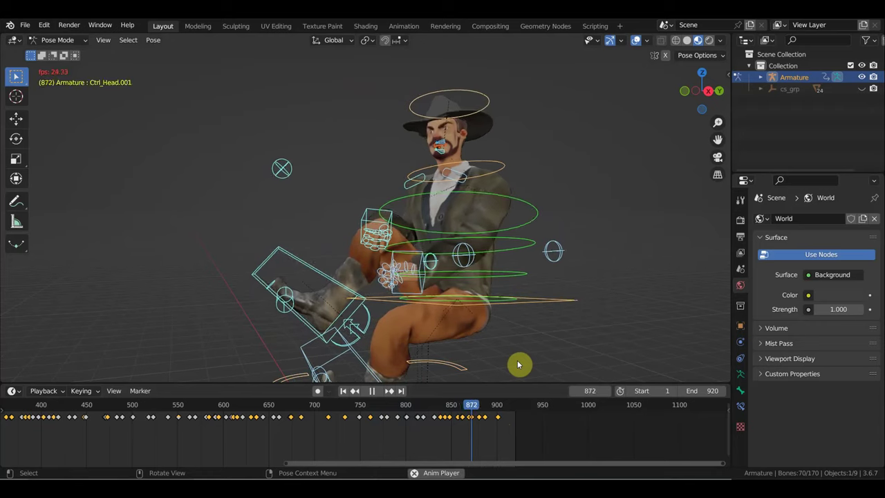
key("space")
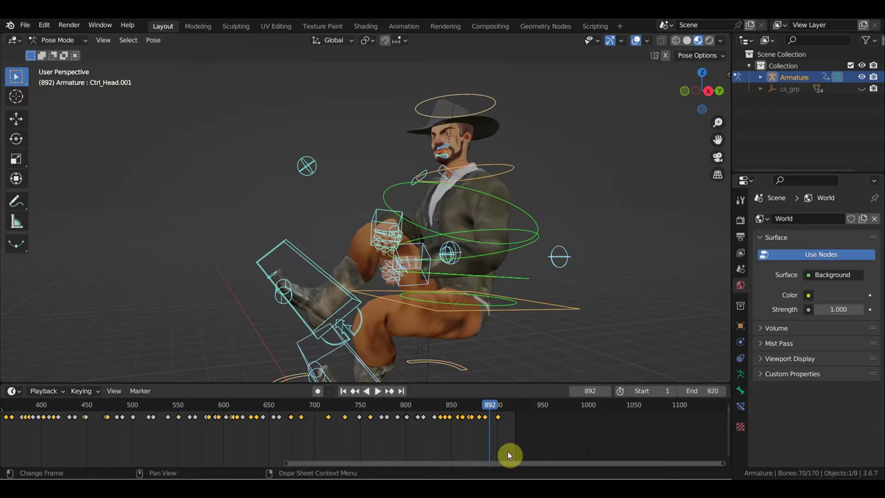
left_click_drag(533, 446, 391, 417)
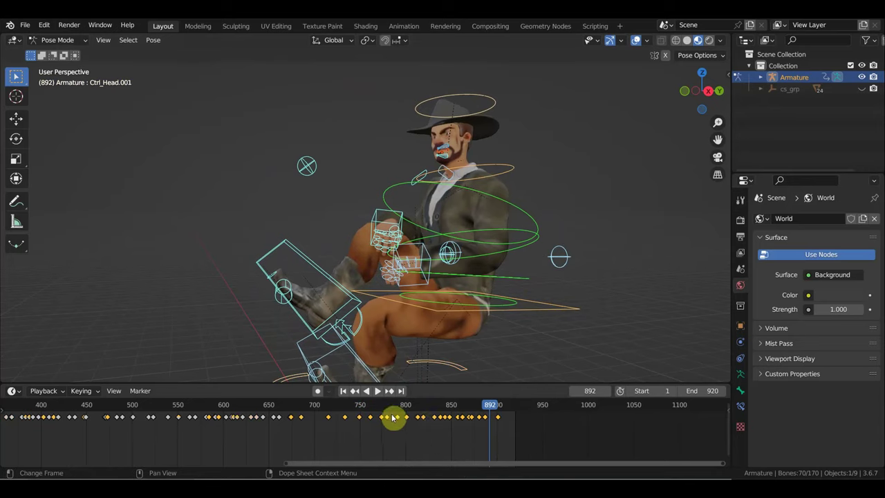
left_click(444, 160)
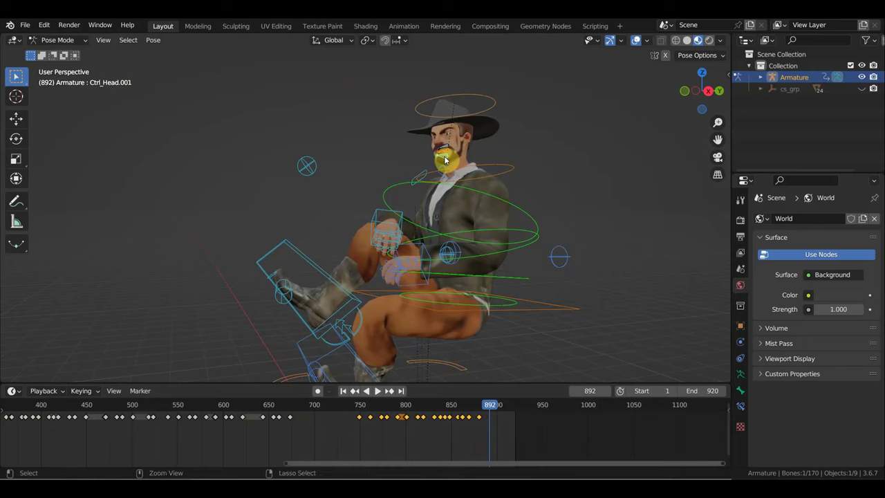
key("ctrl+z")
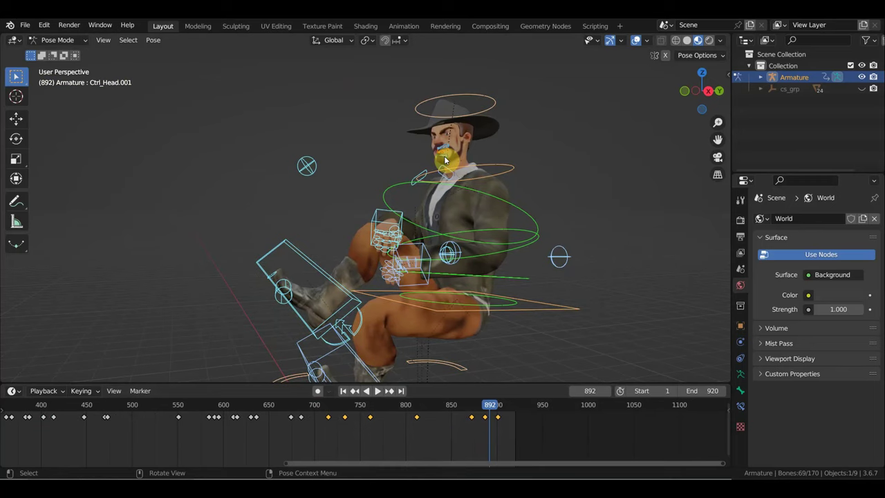
Scale the remaining body keys toward frame 716 by 0.72 and review the playback.
left_click(327, 411)
key("space")
key("space")
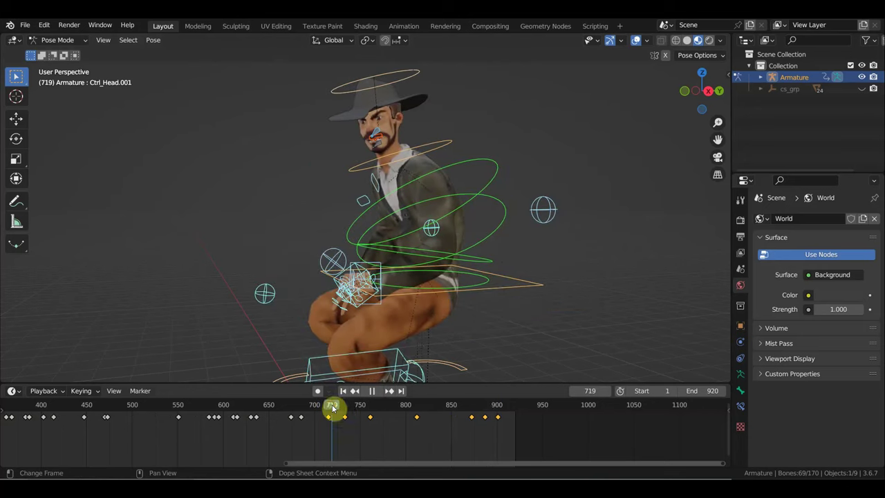
mouse_move(454, 434)
left_mouse_down()
mouse_move(316, 420)
mouse_move(332, 424)
left_mouse_up()
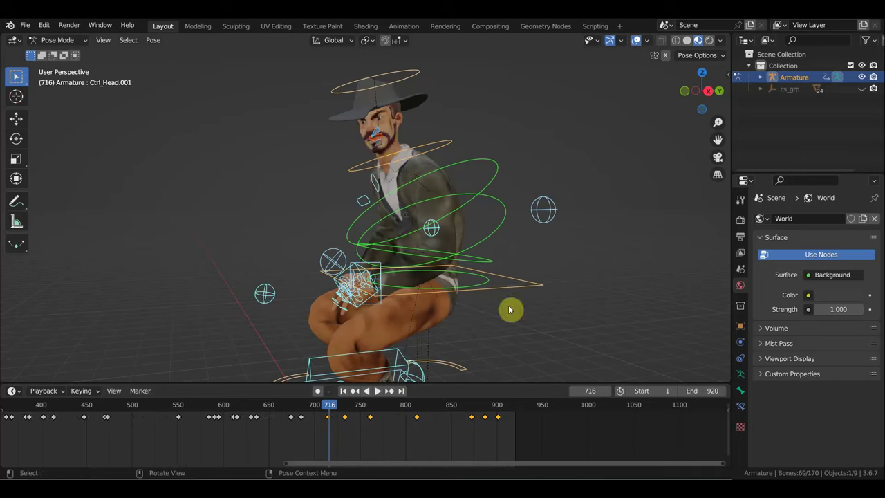
key("s")
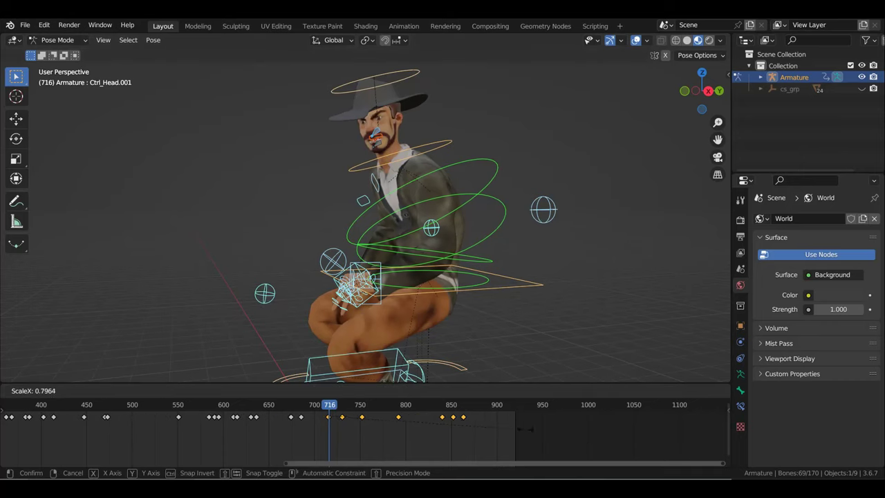
left_click(507, 423)
key("space")
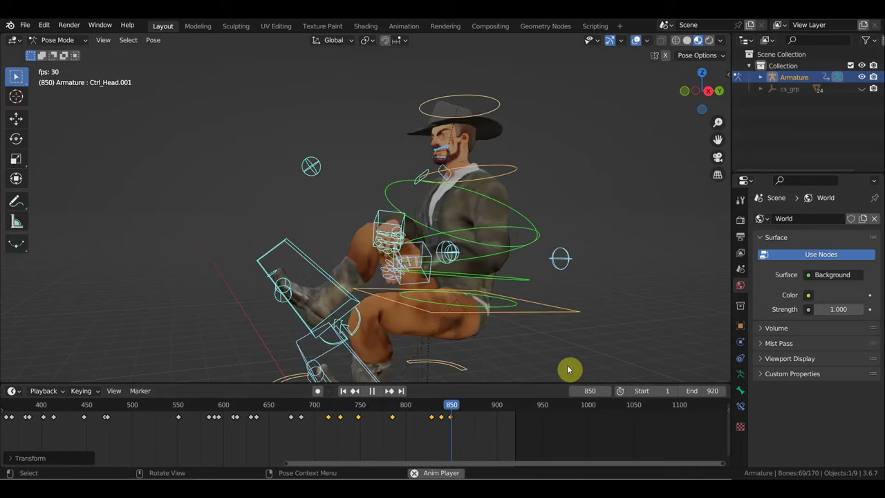
key("space")
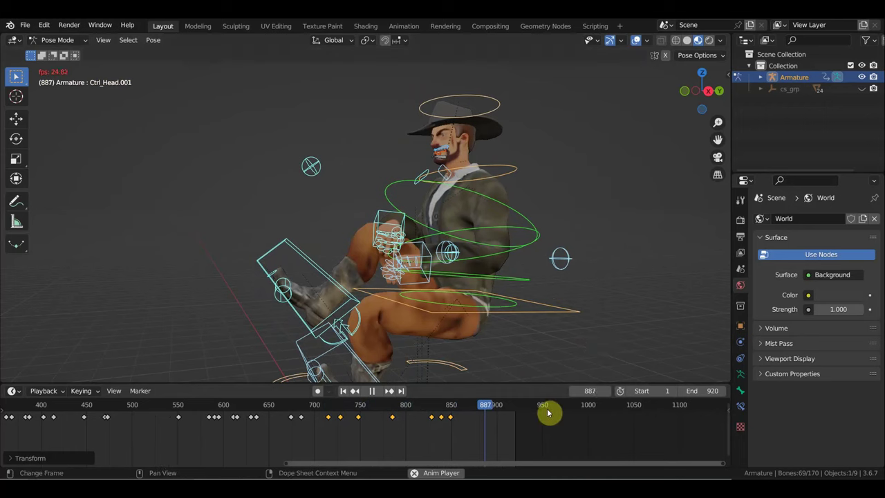
middle_click_drag(560, 276, 592, 282)
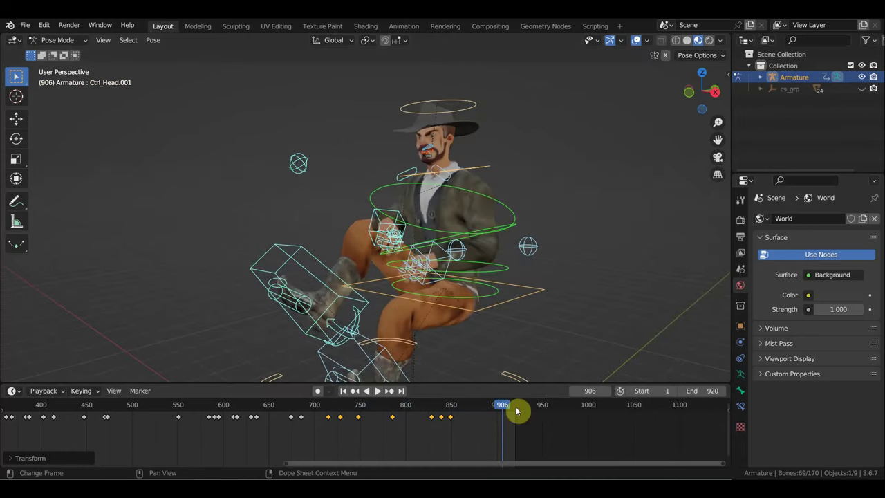
scroll(243, 296, "down", 4)
mouse_move(178, 396)
middle_mouse_down()
mouse_move(187, 438)
mouse_move(405, 438)
mouse_move(436, 405)
middle_mouse_up()
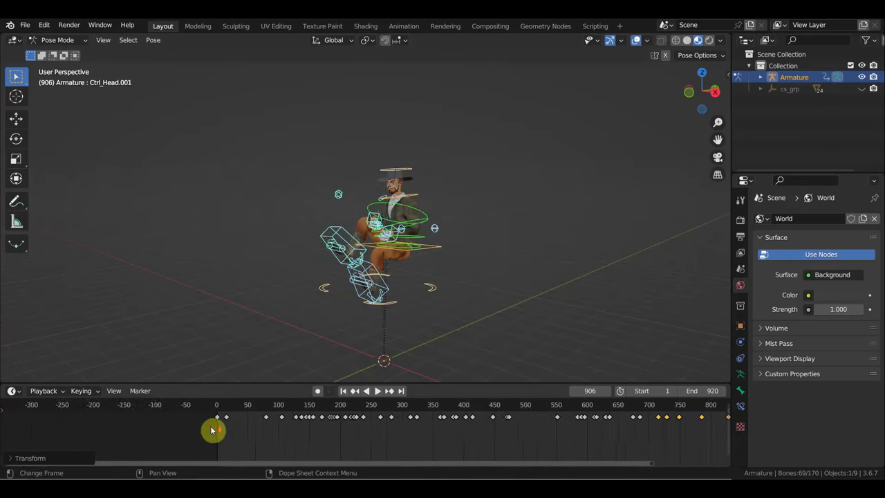
scroll(214, 430, "up", 2)
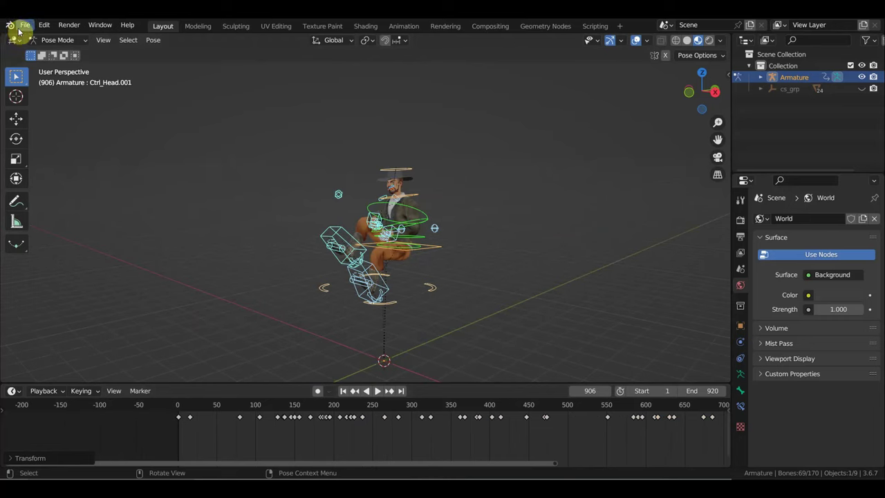
Save the cowboy file and load the recent wagon scene .blend file.
left_click(25, 28)
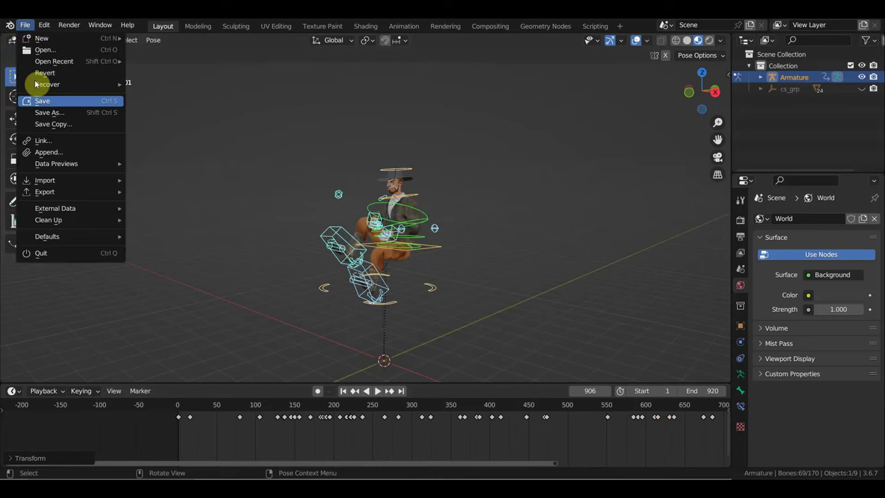
left_click(65, 102)
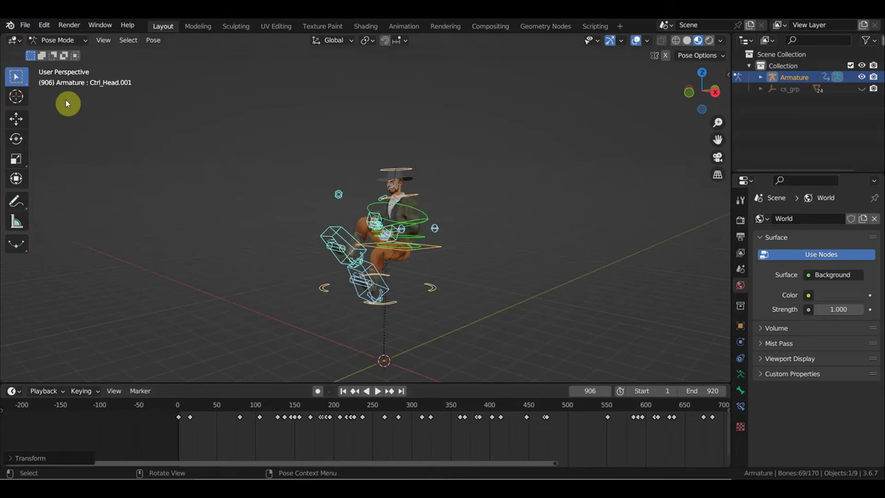
left_click(24, 28)
mouse_move(54, 61)
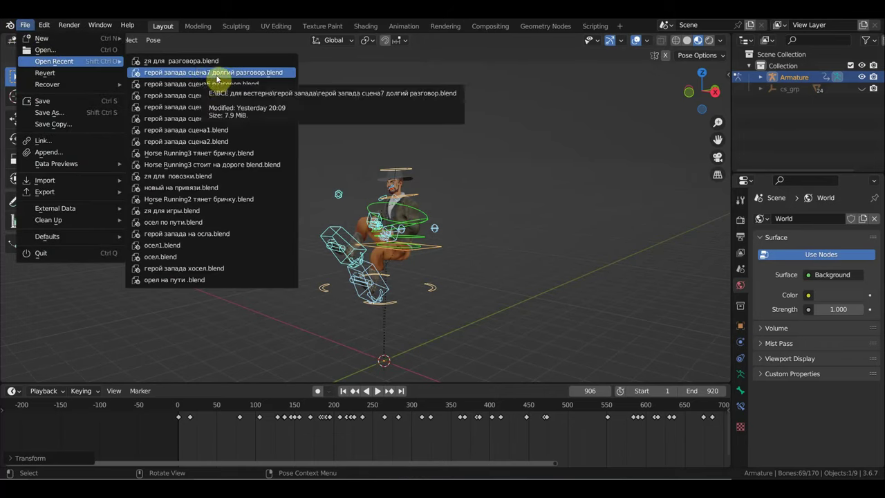
key("Return")
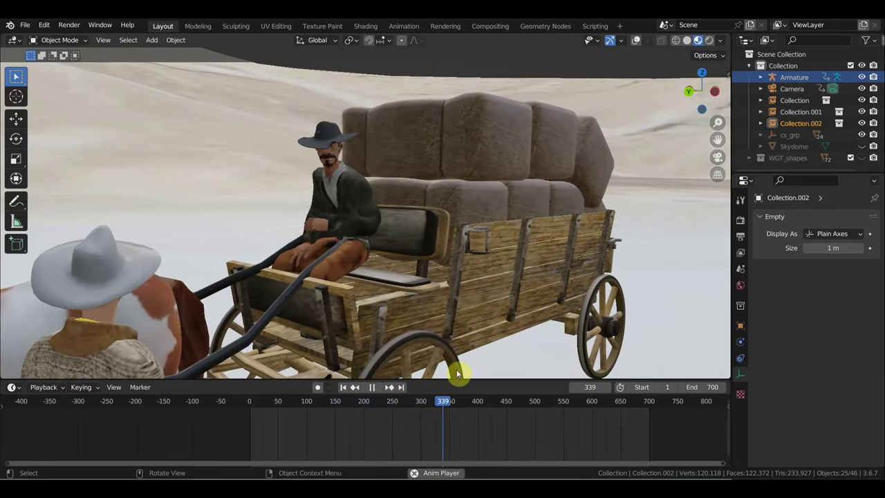
Scrub the wagon scene between about frames 171 and 321 while orbiting around the horse.
key("space")
mouse_move(458, 405)
left_mouse_down()
mouse_move(385, 407)
mouse_move(443, 423)
mouse_move(417, 418)
mouse_move(435, 416)
left_mouse_up()
left_click(428, 408)
middle_click_drag(435, 359, 493, 380)
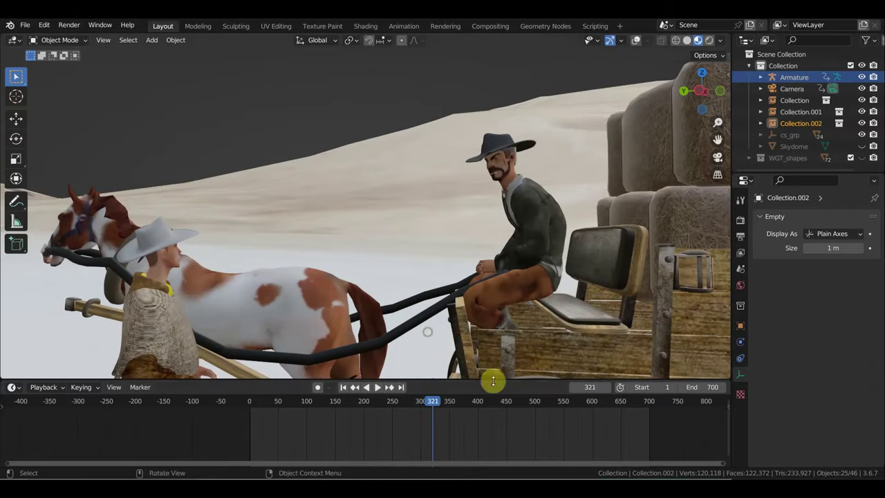
key("space")
mouse_move(434, 405)
left_mouse_down()
mouse_move(348, 405)
mouse_move(519, 442)
mouse_move(575, 445)
mouse_move(431, 416)
mouse_move(302, 415)
mouse_move(409, 423)
mouse_move(381, 409)
mouse_move(357, 409)
mouse_move(390, 419)
mouse_move(358, 421)
left_mouse_up()
scroll(474, 277, "down", 4)
mouse_move(475, 277)
middle_mouse_down()
mouse_move(523, 300)
mouse_move(611, 289)
middle_mouse_up()
Play the wagon scene to frame 573 from a lower angle, then turn on the rig overlays.
key("space")
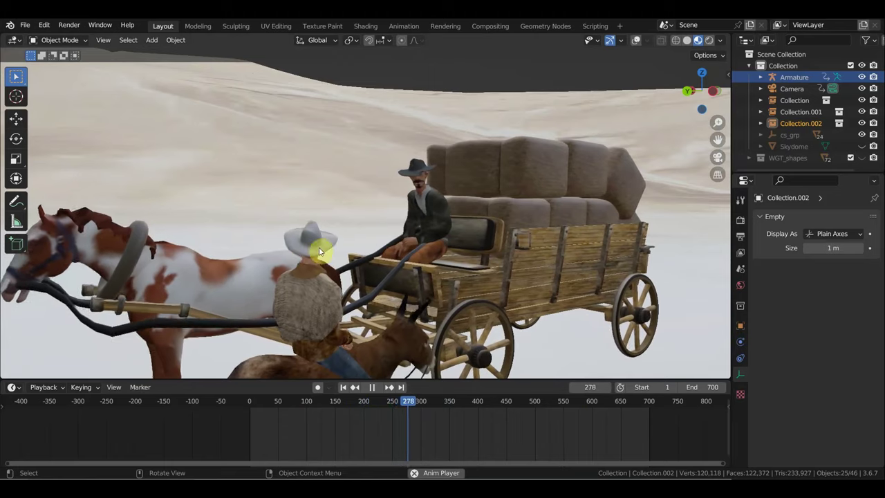
scroll(436, 232, "up", 4)
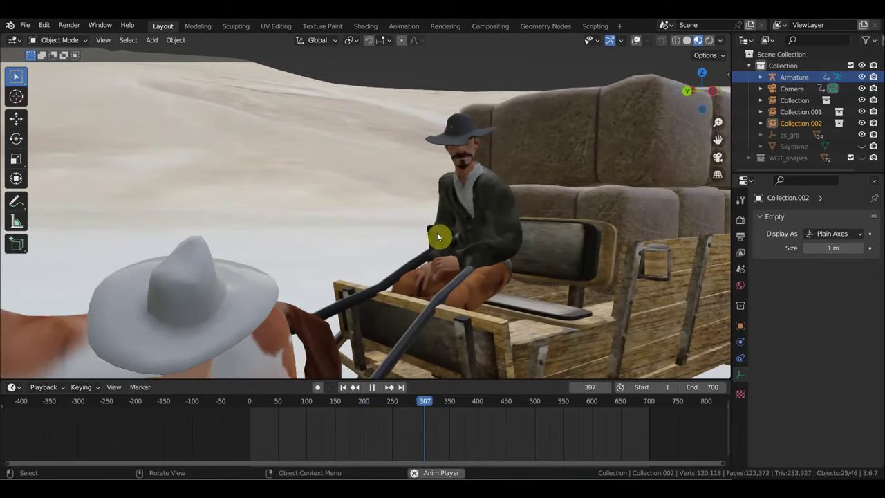
scroll(487, 182, "down", 3)
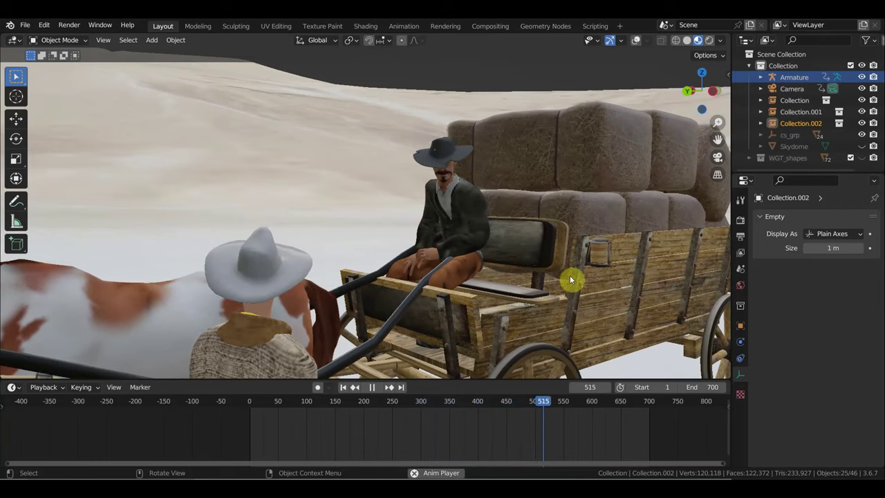
key("space")
mouse_move(568, 279)
middle_mouse_down()
mouse_move(572, 250)
mouse_move(620, 218)
middle_mouse_up()
key("space")
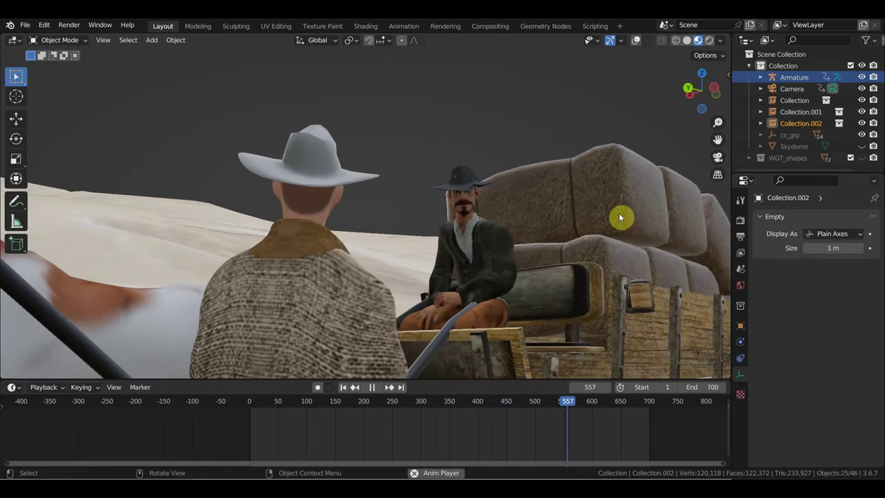
key("space")
middle_click_drag(540, 264, 522, 286)
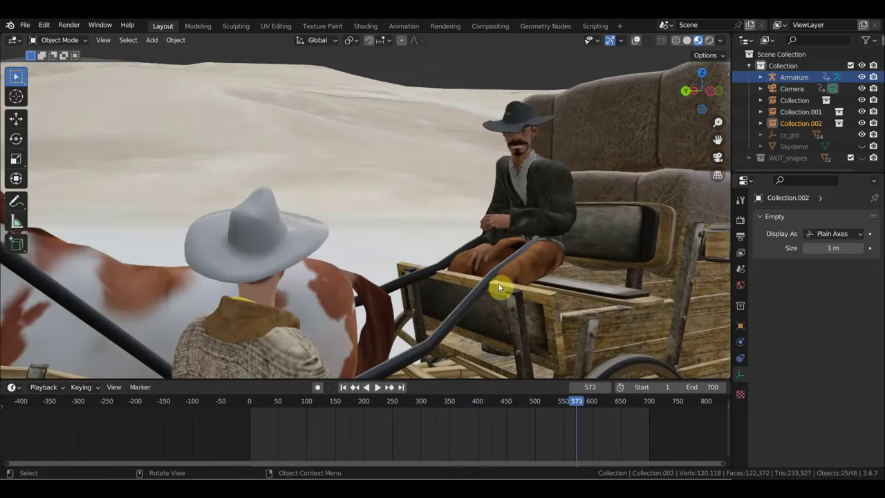
scroll(354, 307, "down", 5)
left_click(636, 41)
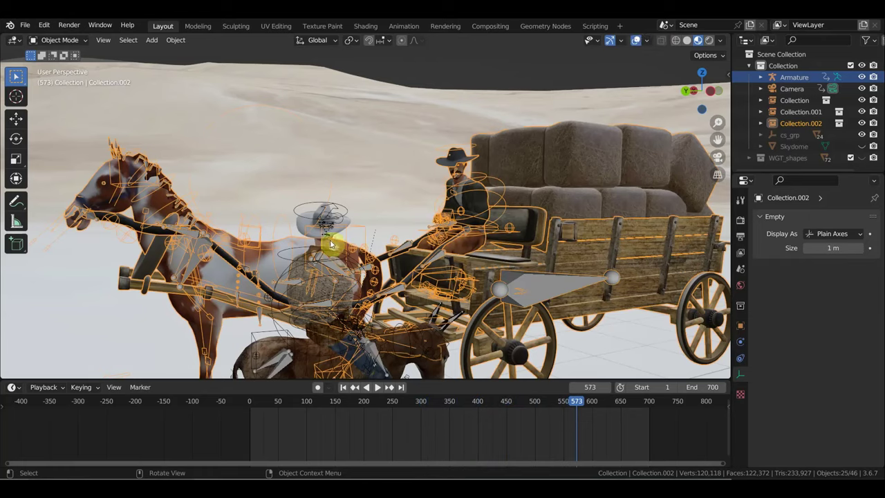
Make the standing cowboy's armature active and play the opening frames of its animation.
left_click(357, 228)
mouse_move(385, 238)
middle_mouse_down()
mouse_move(233, 273)
mouse_move(262, 257)
middle_mouse_up()
left_click(267, 245)
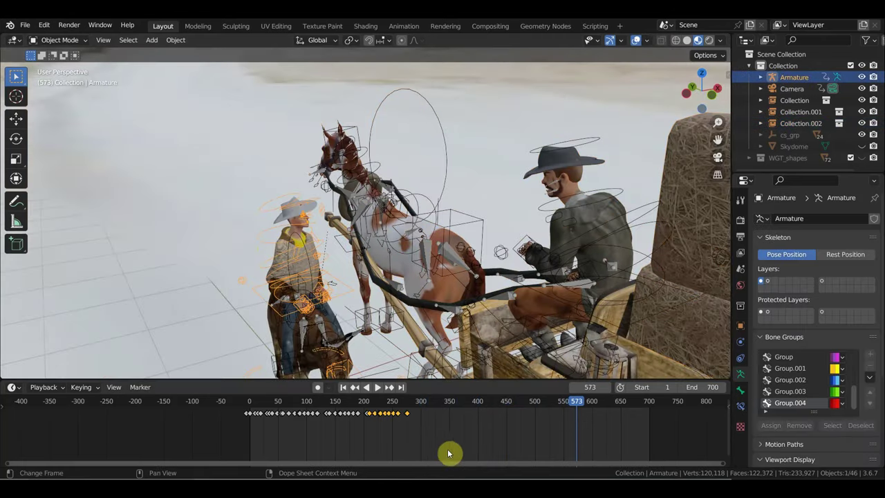
mouse_move(456, 360)
middle_mouse_down()
mouse_move(423, 315)
mouse_move(510, 222)
mouse_move(514, 241)
mouse_move(429, 271)
middle_mouse_up()
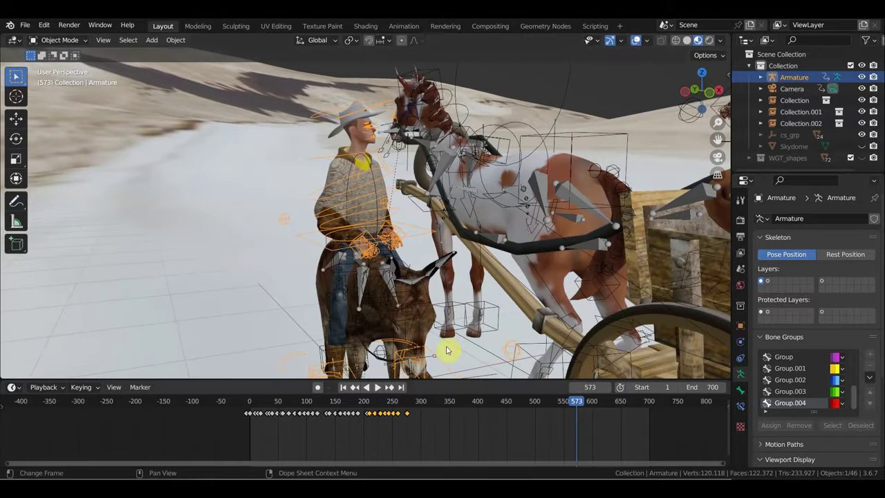
left_click_drag(448, 438, 249, 409)
key("space")
left_click(251, 403)
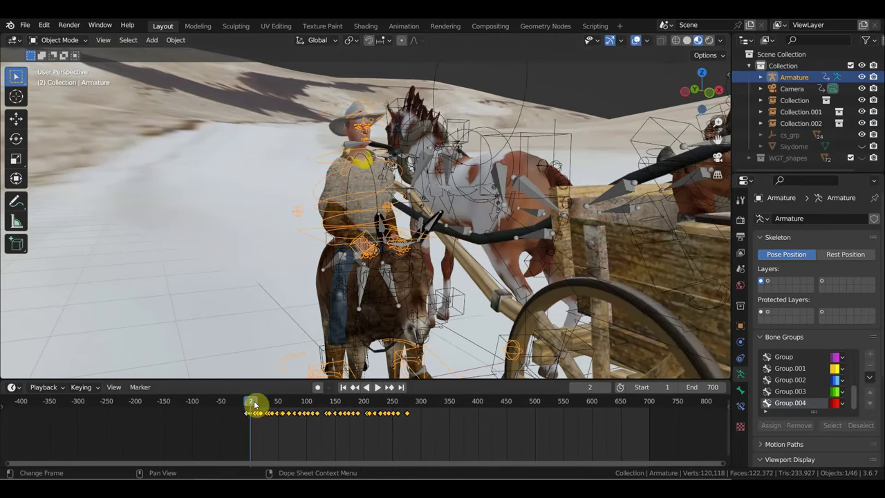
left_click_drag(255, 405, 252, 410)
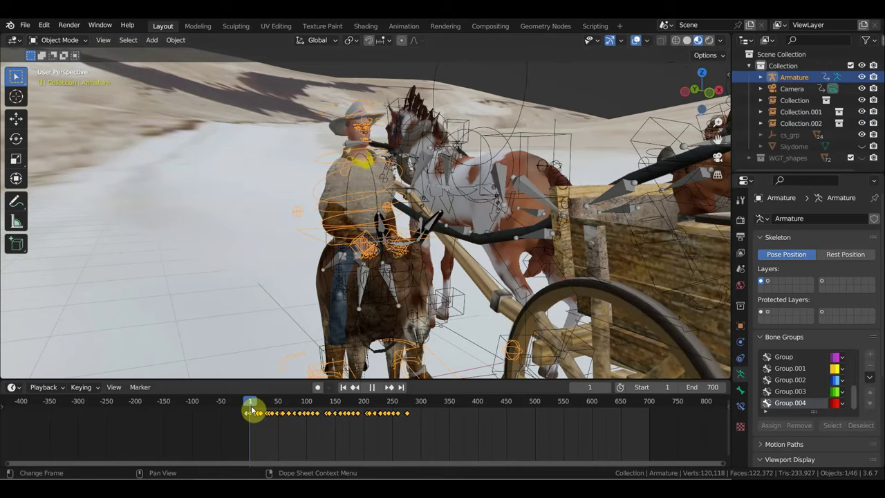
key("space")
Select the cowboy's keys spanning frames 0–280, move them, and show the editing modes.
left_click_drag(450, 448, 253, 405)
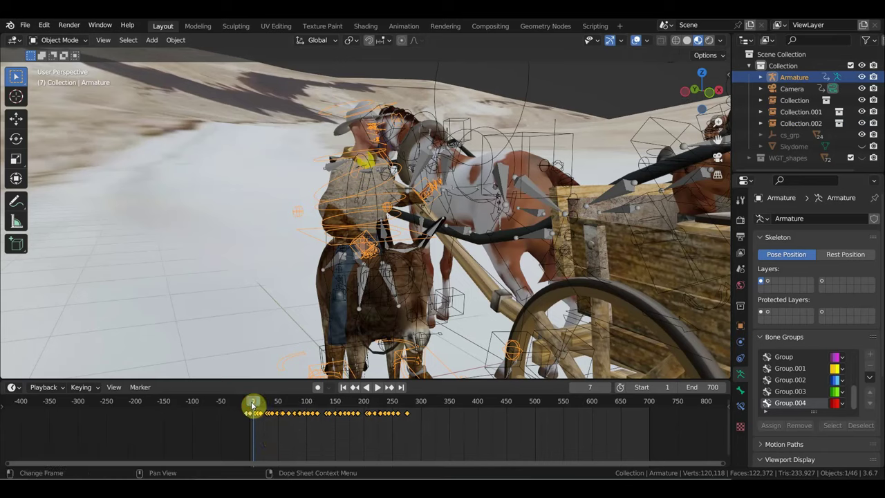
key("g")
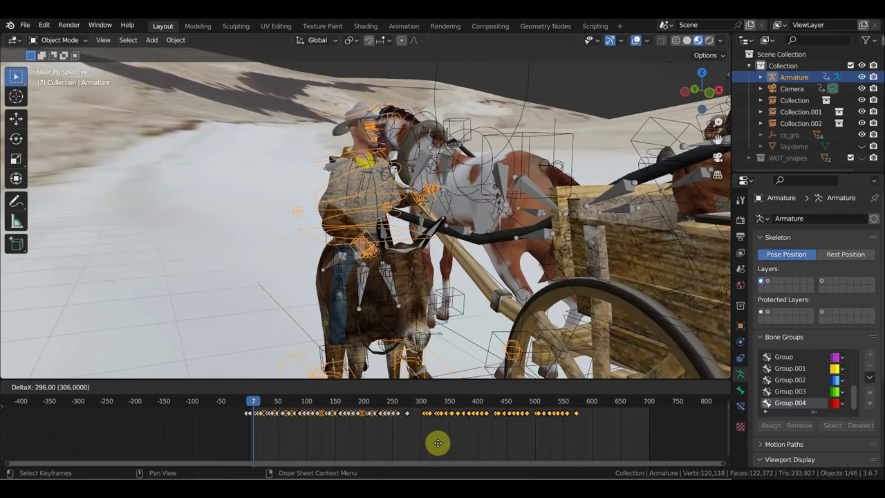
left_click(437, 444)
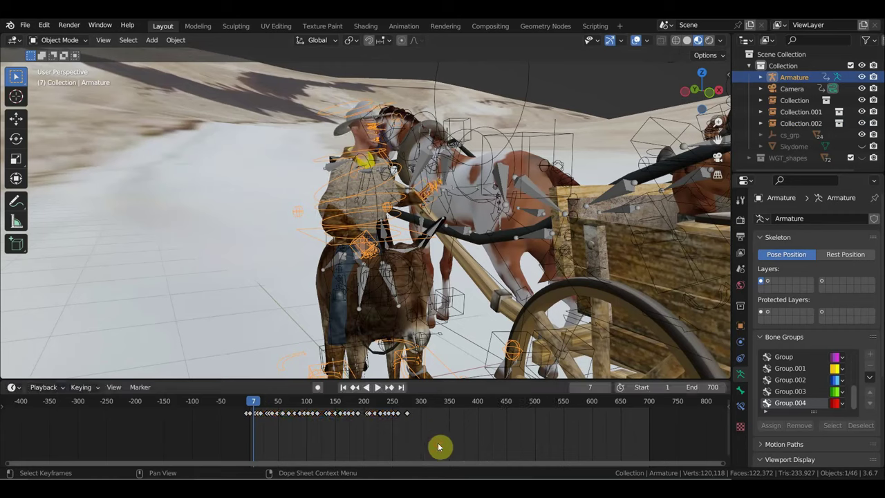
left_click(56, 39)
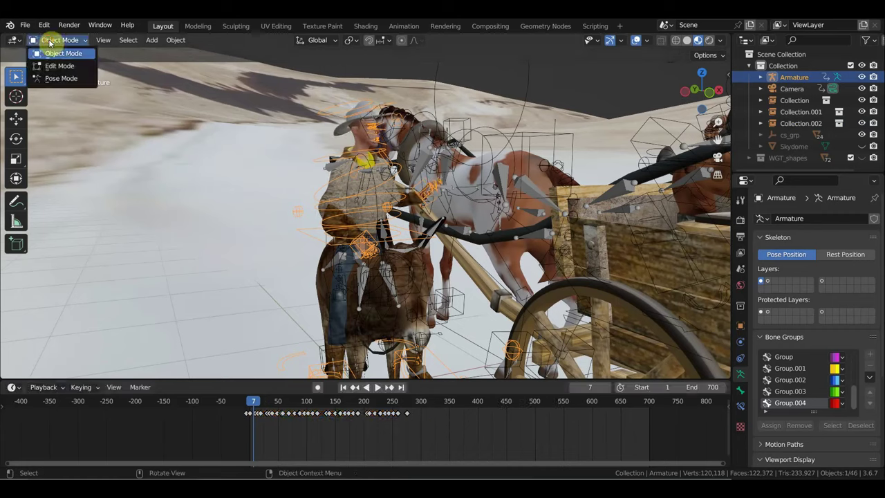
Switch the armature to Pose Mode and duplicate all of the cowboy's keyframes.
left_click(63, 79)
left_click_drag(461, 437, 254, 401)
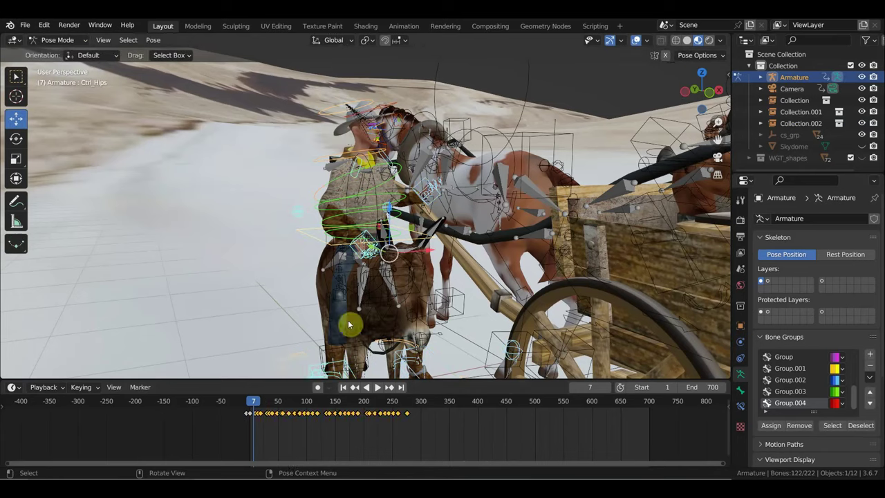
left_click_drag(443, 442, 254, 405)
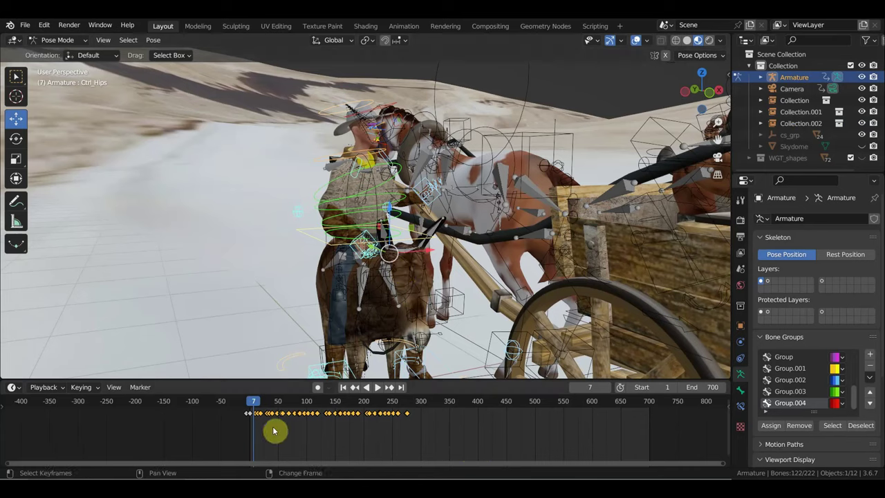
key("shift+d")
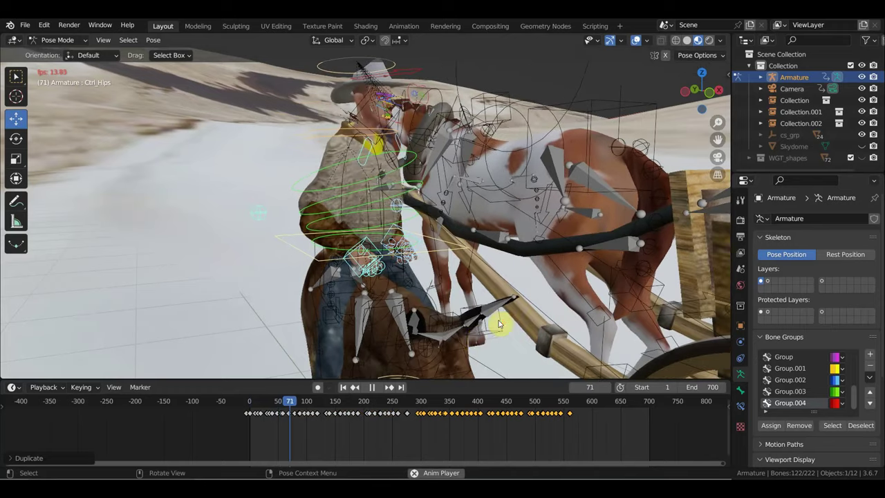
Select the Ctrl_Hand_IK_Left control and stop at frame 343.
left_click_drag(418, 407, 435, 408)
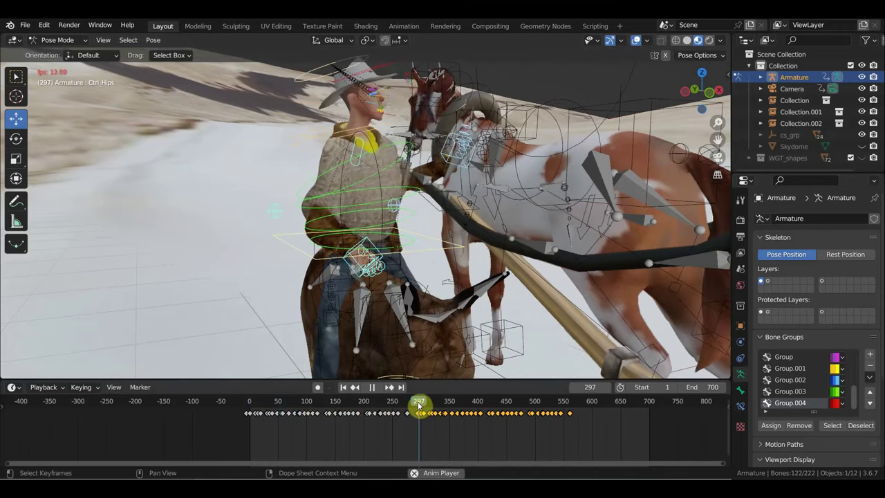
scroll(394, 267, "up", 3)
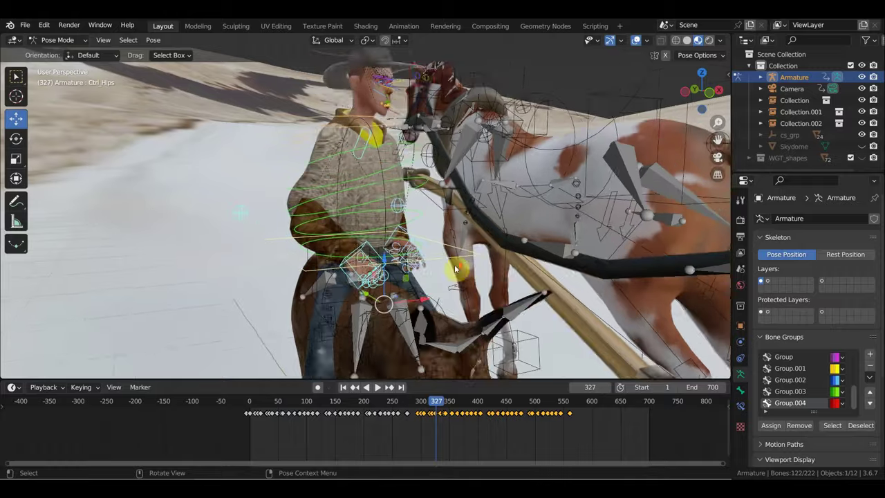
middle_click_drag(395, 267, 381, 277)
scroll(381, 277, "up", 3)
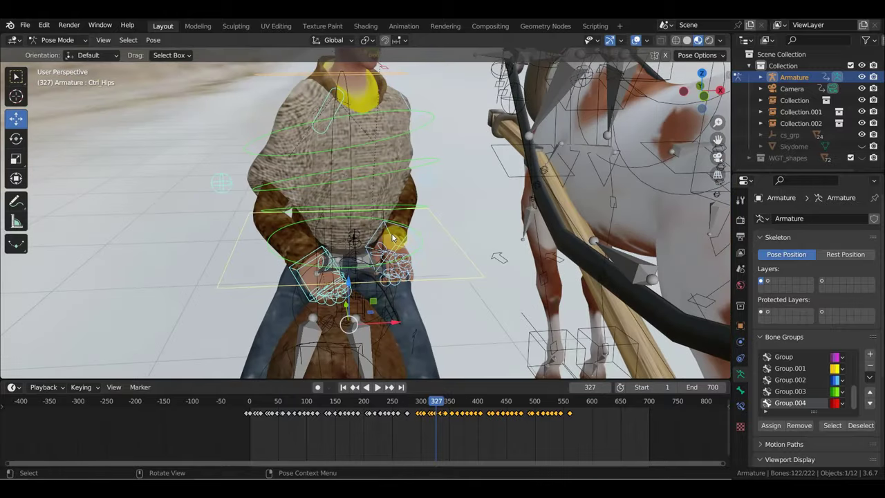
left_click(391, 236)
scroll(398, 252, "down", 3)
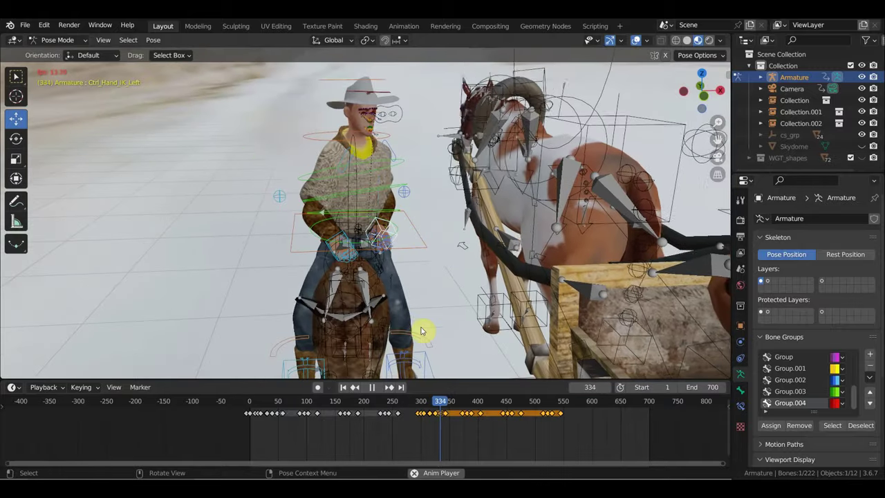
key("space")
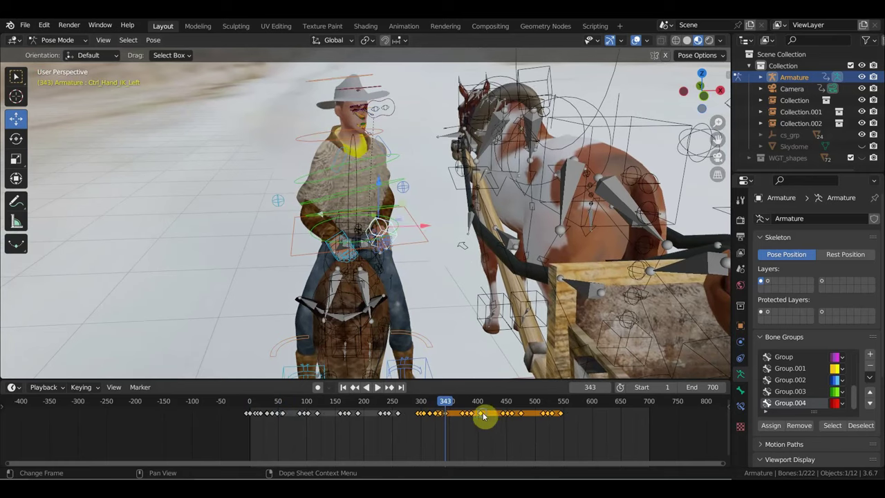
Mirror the copied keys over frame 343, shift them later, and play from frame 227.
right_click(483, 416)
left_click(573, 414)
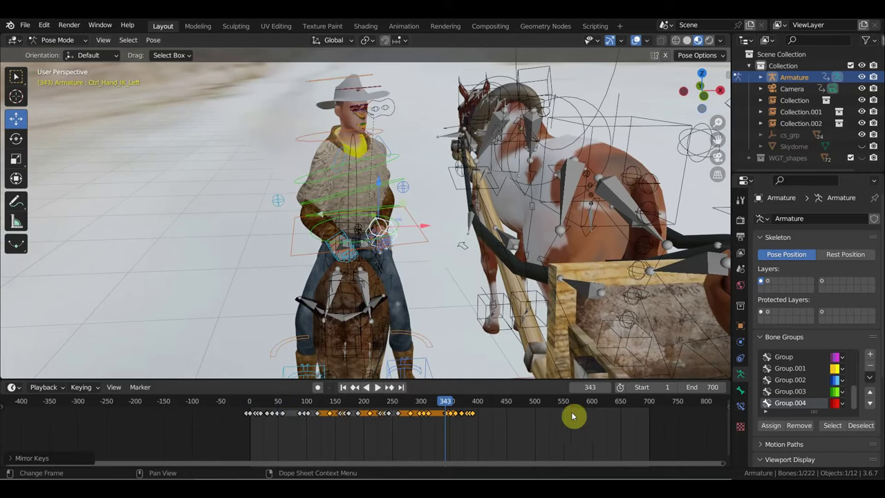
key("g")
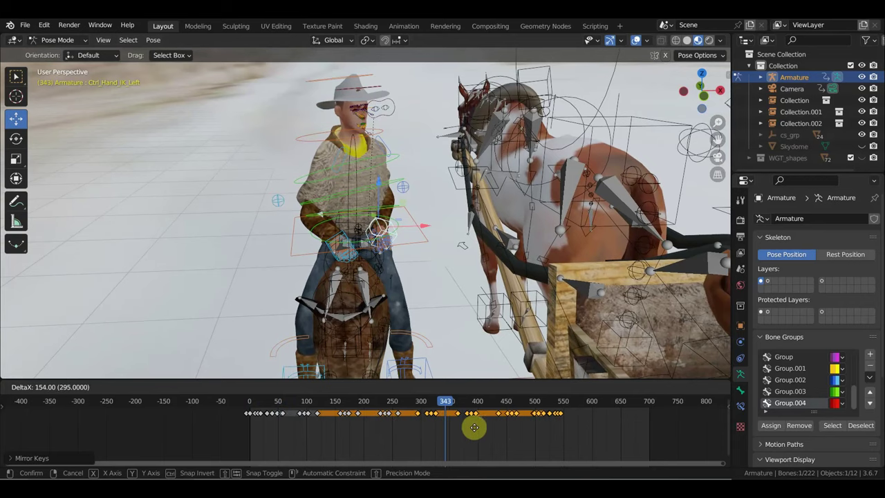
left_click(469, 426)
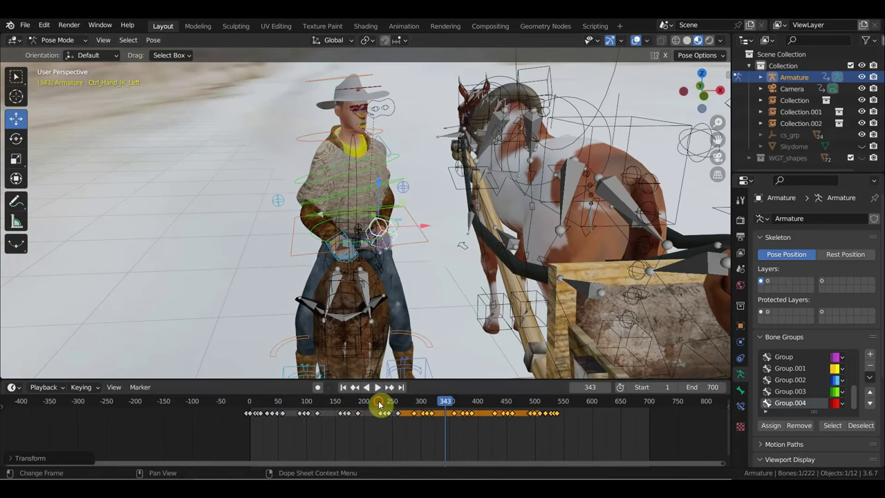
left_click(379, 404)
key("space")
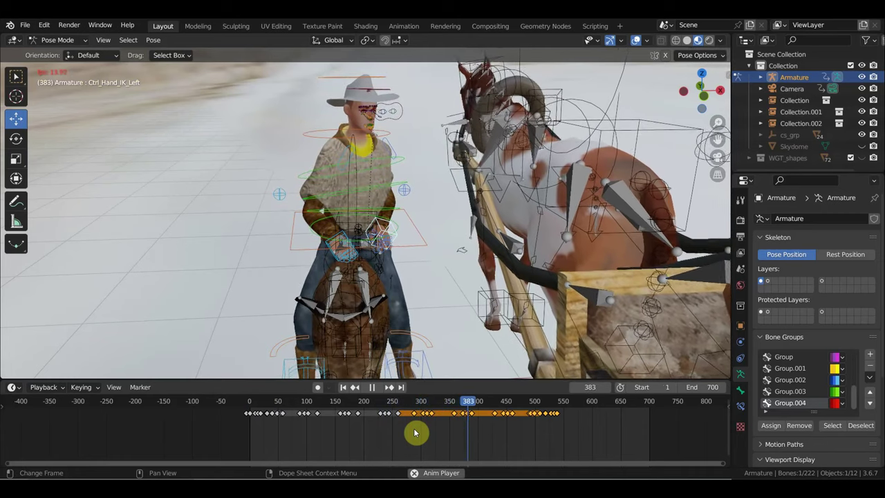
Watch the retimed playback from several angles, stopping at frame 610.
mouse_move(573, 306)
middle_mouse_down()
mouse_move(487, 296)
mouse_move(515, 291)
middle_mouse_up()
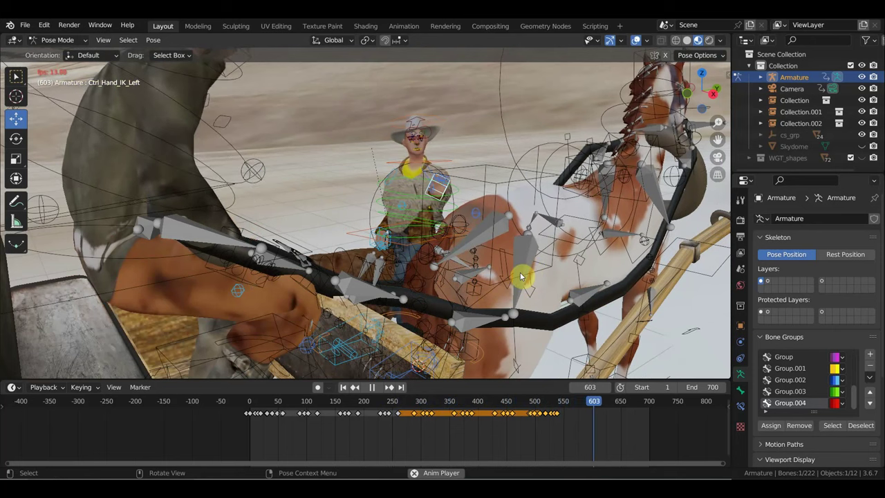
key("space")
middle_click_drag(423, 222, 427, 216)
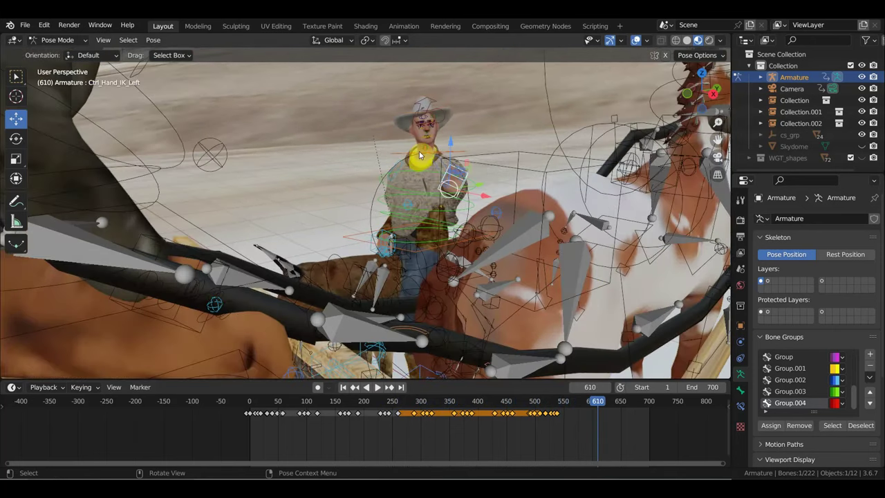
middle_click_drag(419, 156, 455, 201)
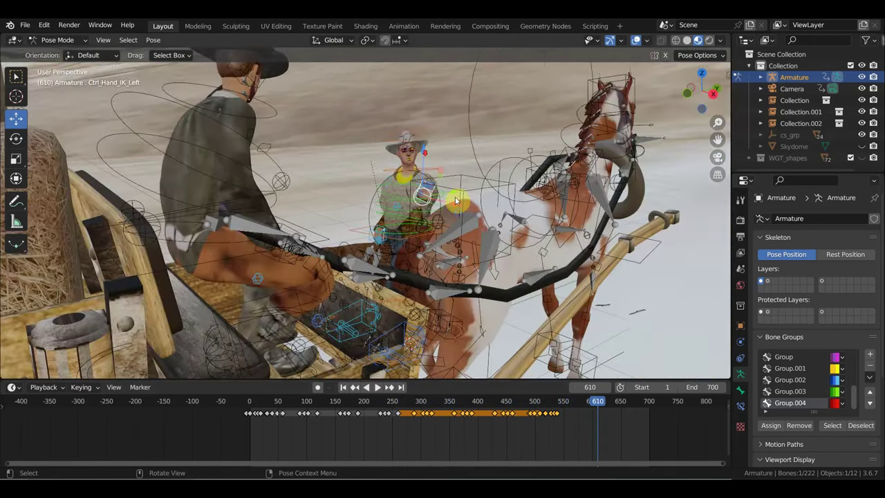
Check the poses at frames 502, 389, 270, 241, 173, 125 and 166, then select Ctrl_Head.
left_click(537, 405)
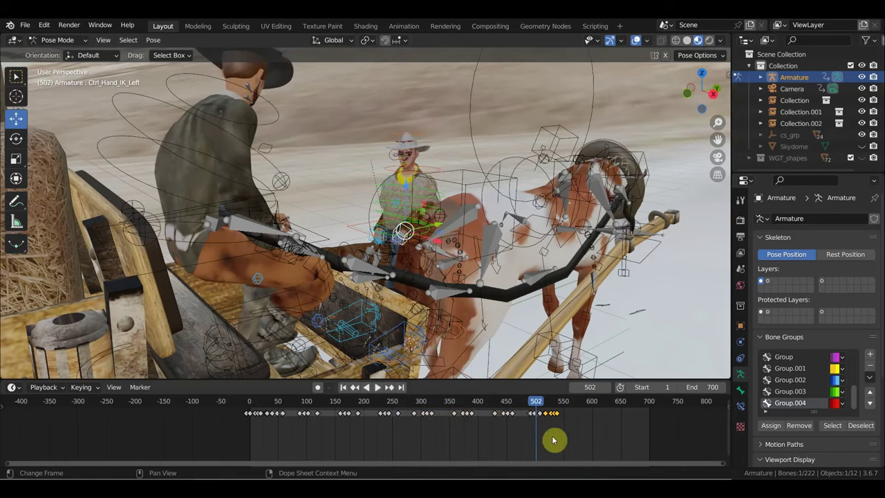
left_click(471, 409)
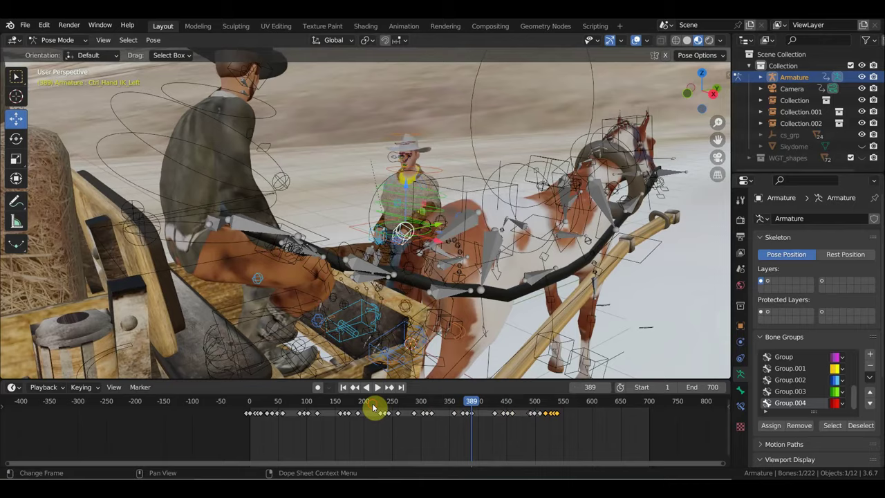
left_click(373, 408)
left_click(403, 409)
left_click(388, 409)
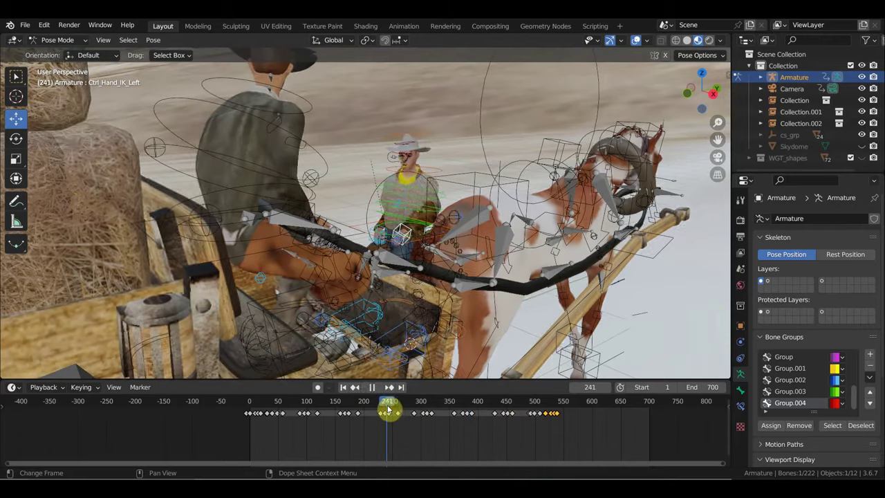
left_click(349, 411)
left_click(321, 405)
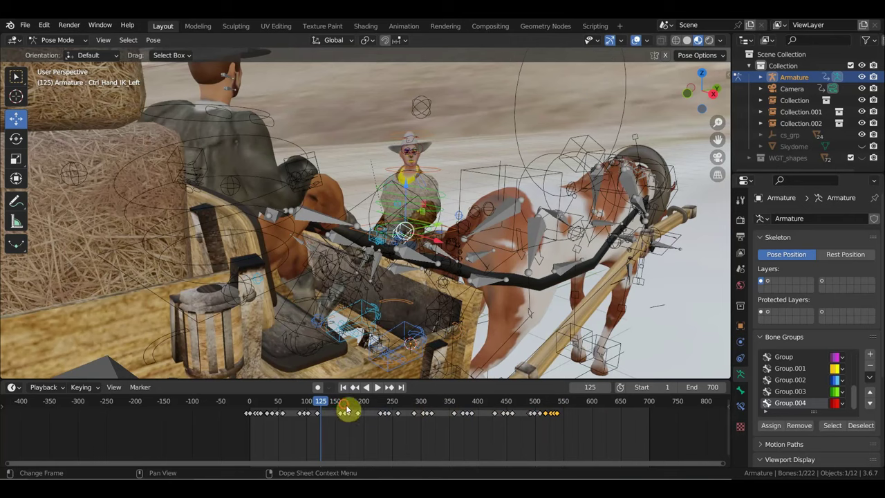
left_click(345, 411)
middle_click_drag(495, 331, 460, 301)
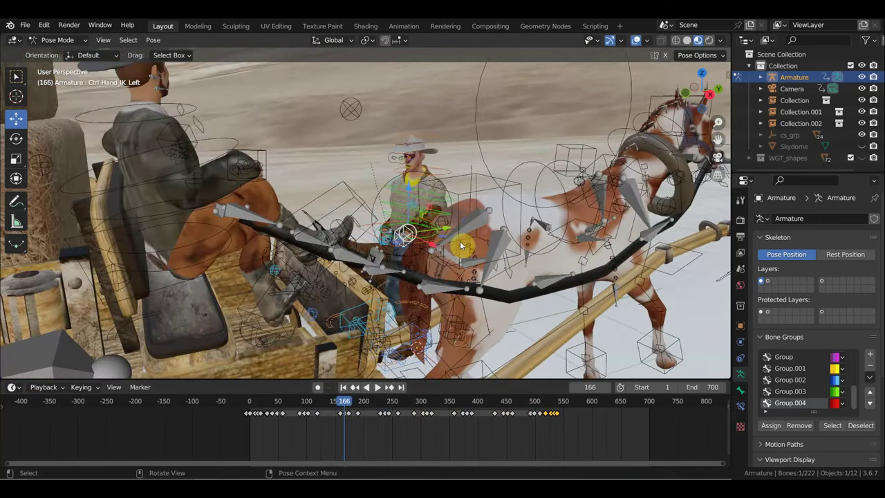
left_click(431, 137)
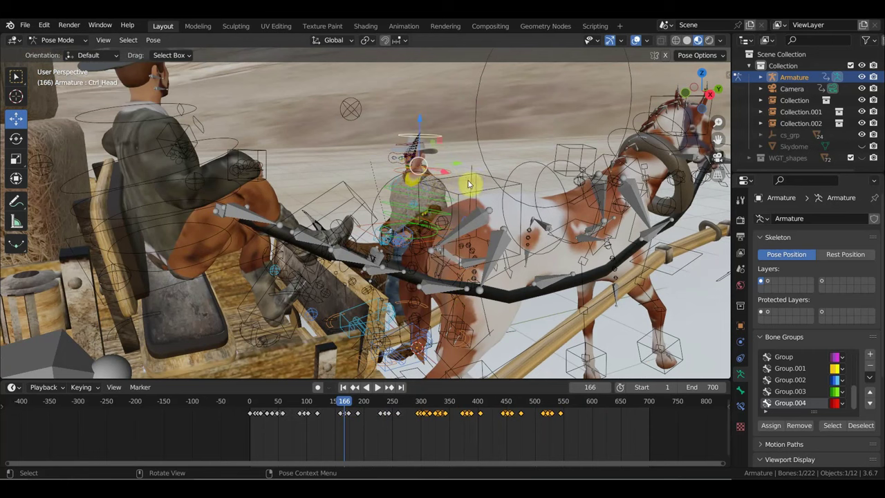
Turn the head control slightly and key its Location & Rotation at frame 166.
mouse_move(484, 172)
middle_mouse_down()
mouse_move(479, 182)
mouse_move(681, 182)
mouse_move(583, 212)
middle_mouse_up()
key("r")
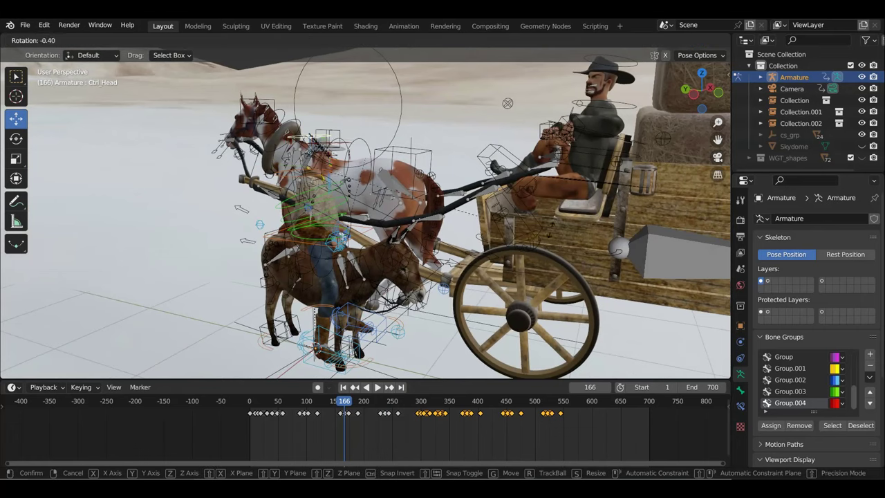
left_click(525, 183)
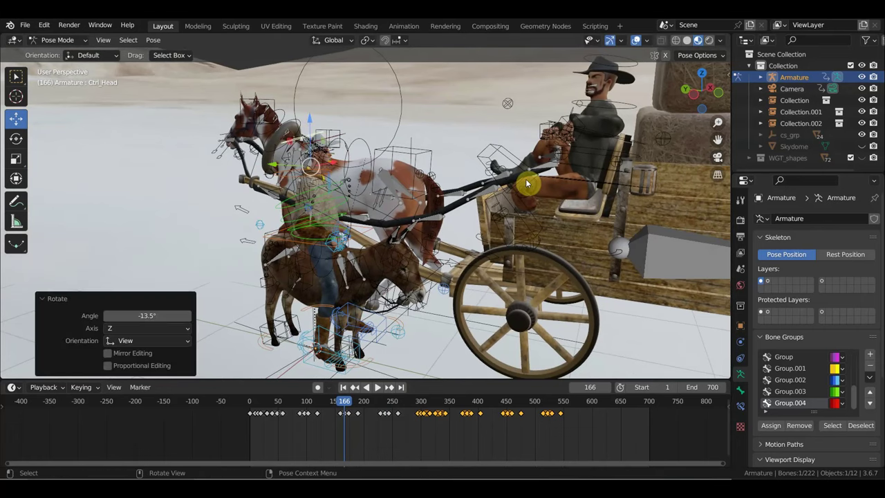
key("i")
scroll(370, 255, "up", 3)
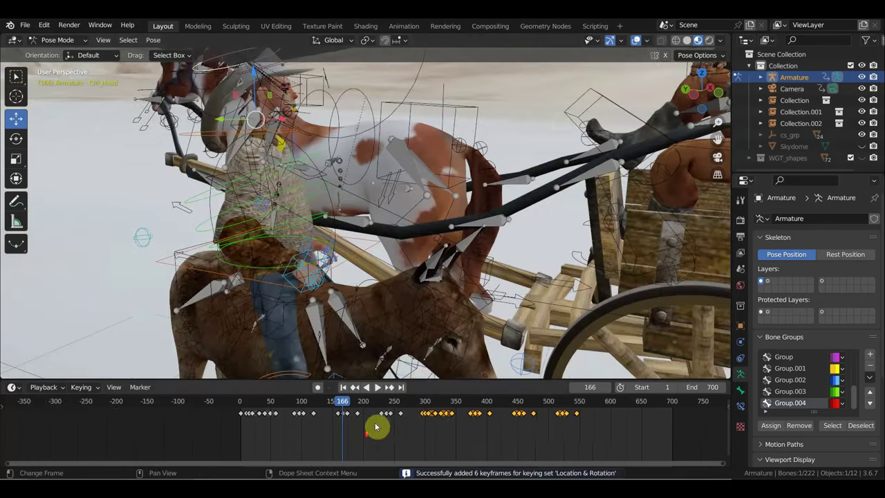
scroll(387, 415, "up", 2)
scroll(352, 429, "up", 2)
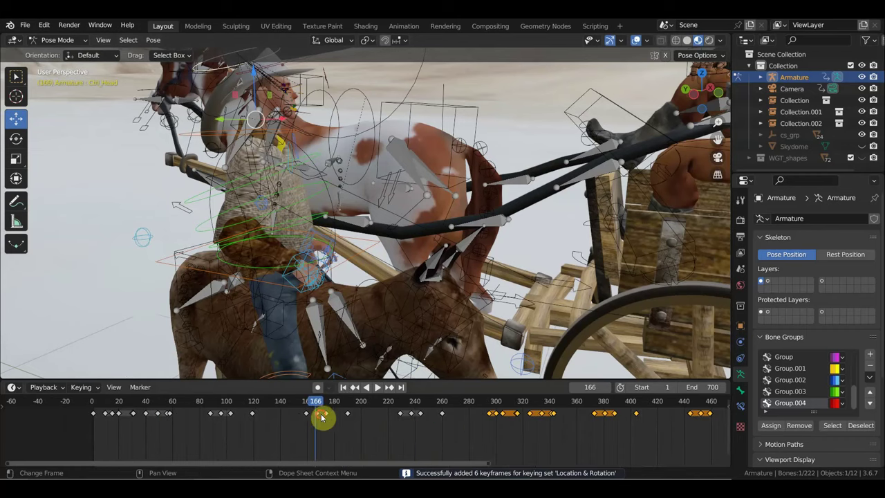
left_click_drag(317, 404, 322, 414)
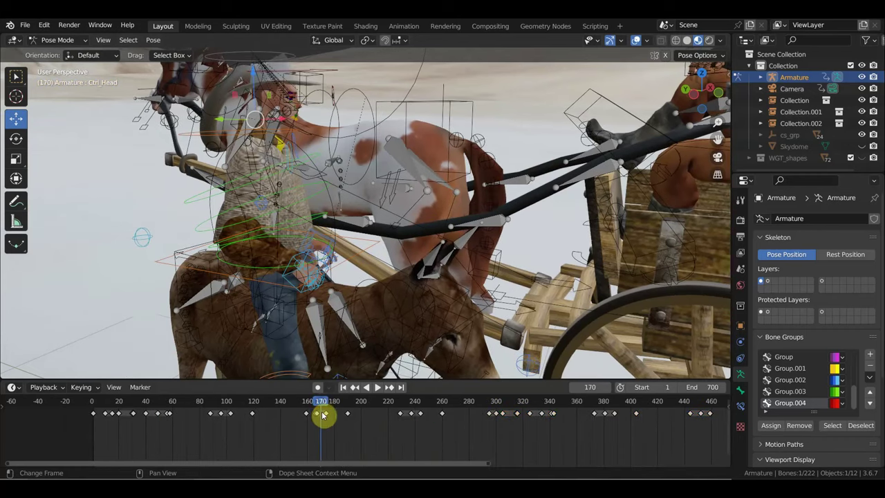
Delete a selected group of keyframes and check the pose at frame 237 from behind.
left_click_drag(456, 433, 322, 408)
key("Delete")
scroll(341, 445, "up", 3)
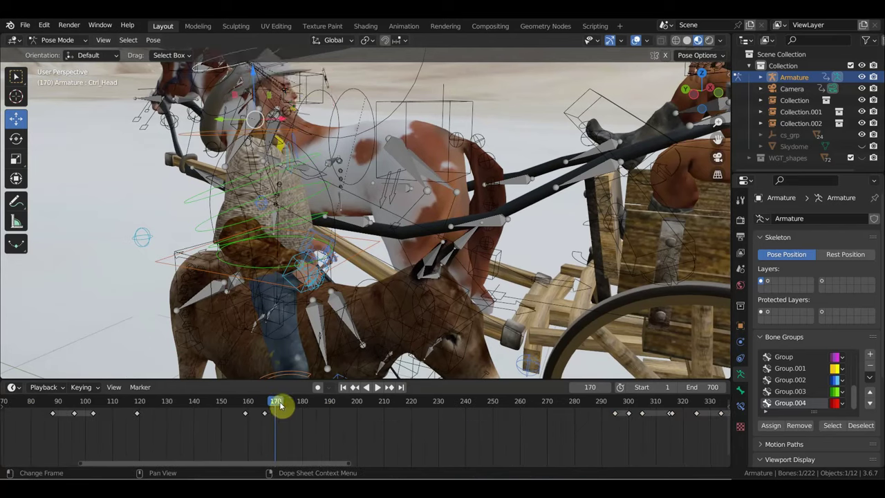
scroll(276, 405, "down", 2)
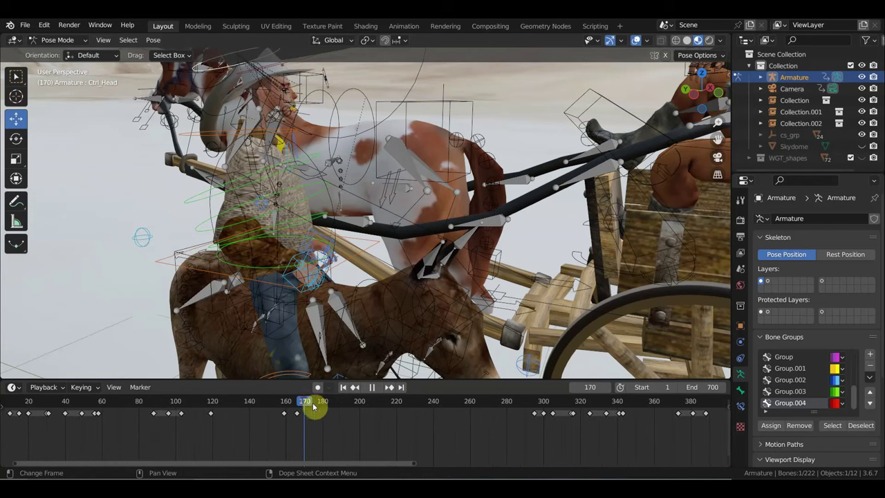
left_click_drag(314, 406, 428, 424)
middle_click_drag(452, 284, 499, 230)
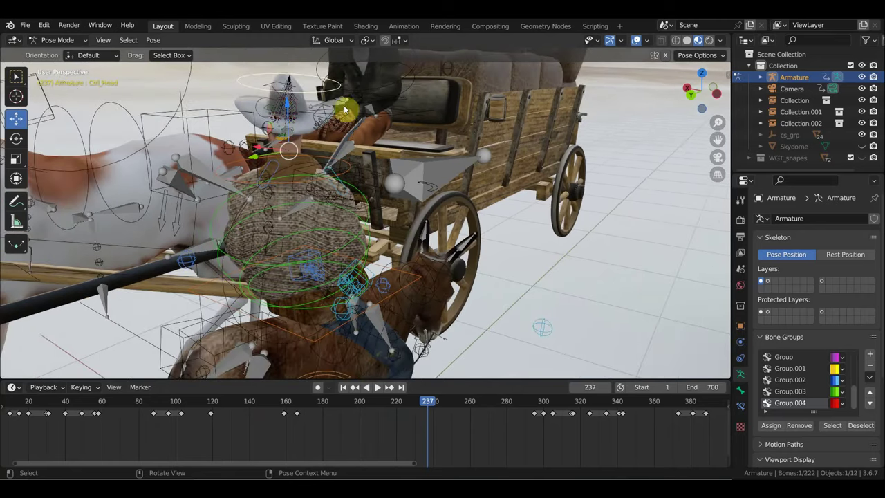
Turn the head slightly, rotate the ring control around it, then turn the head about -10°.
key("r")
left_click(486, 234)
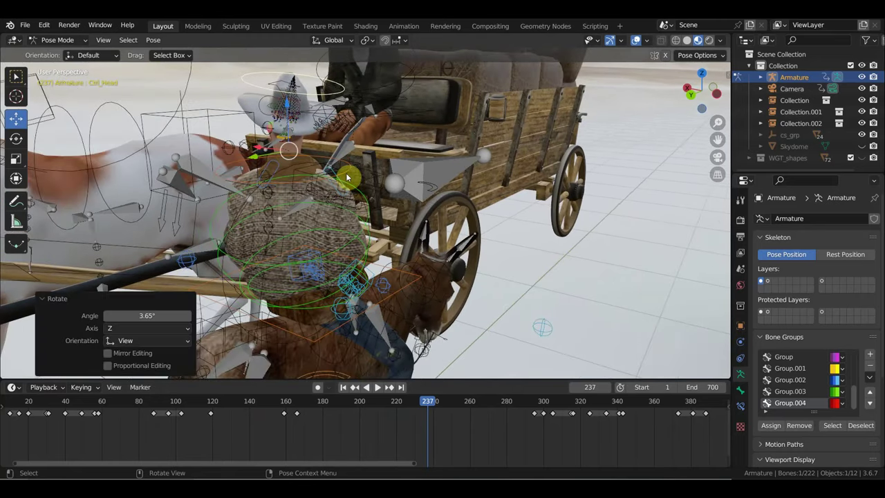
left_click(347, 169)
key("r")
left_click(379, 176)
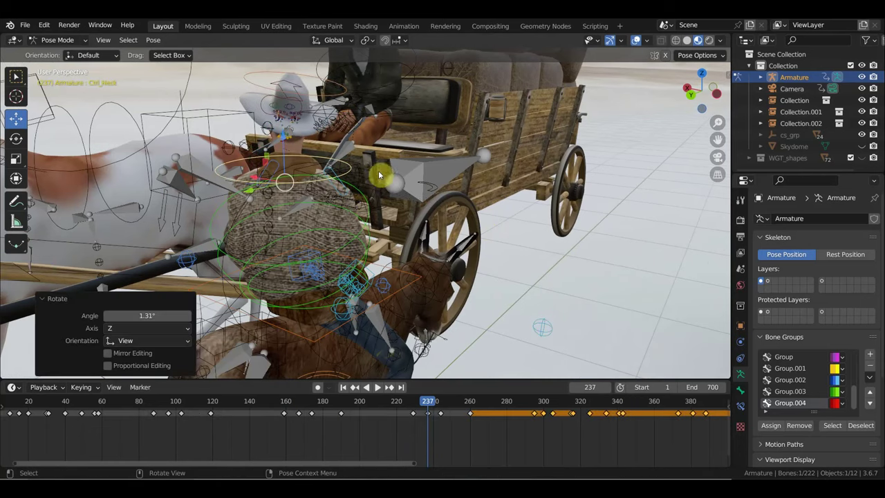
left_click(341, 95)
key("r")
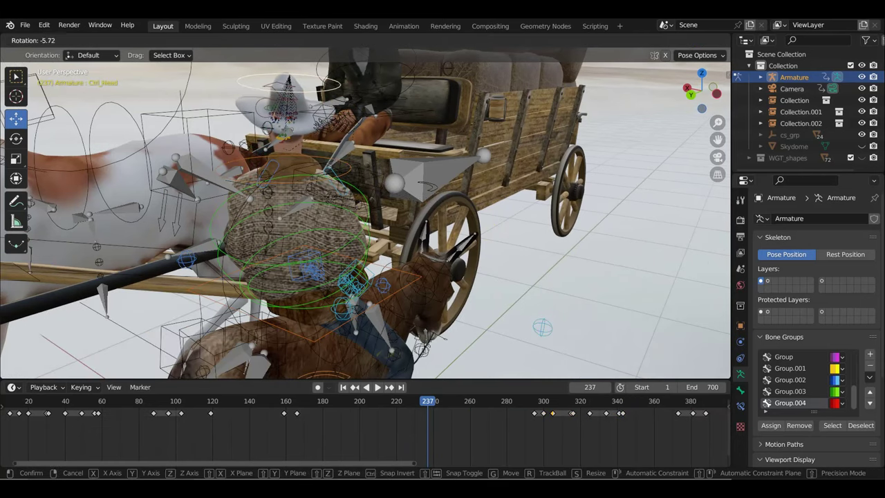
left_click(377, 119)
Turn the head to 15.6° with a fine adjustment and key its location and rotation at frame 237.
middle_click_drag(373, 147, 555, 250)
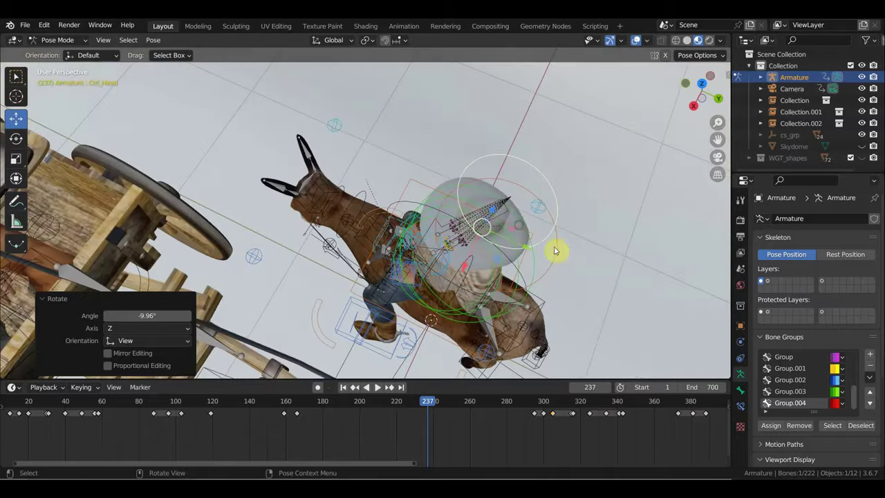
key("r")
left_click(577, 291)
mouse_move(577, 291)
middle_mouse_down()
mouse_move(647, 195)
mouse_move(674, 201)
middle_mouse_up()
key("r")
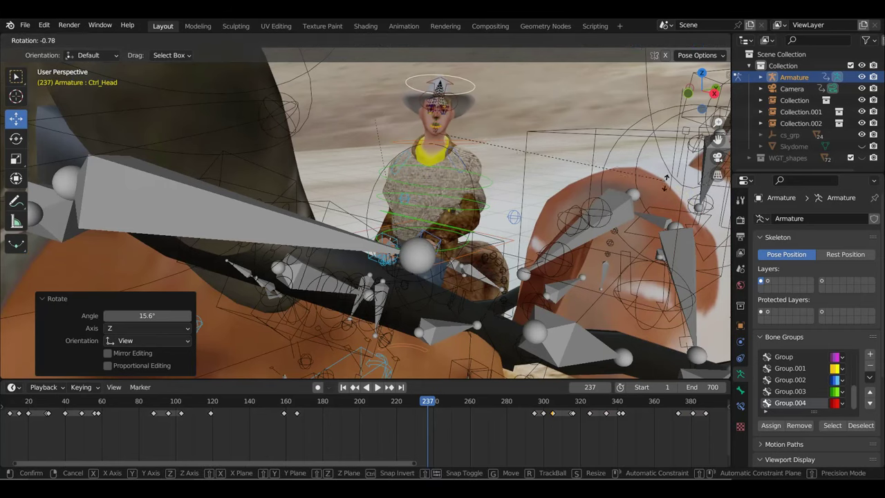
left_click(666, 189)
key("i")
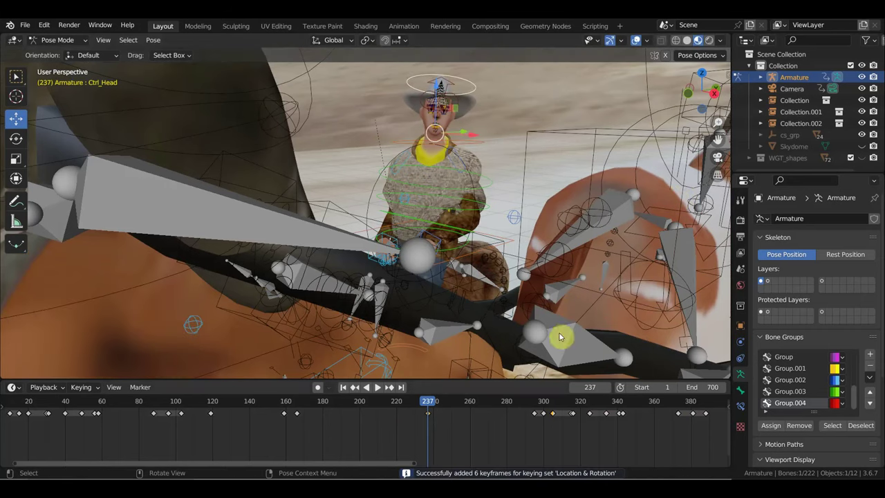
Jump to frame 200, move back to around frame 179, and play the animation to review it.
left_click(361, 404)
middle_click_drag(475, 278, 469, 312)
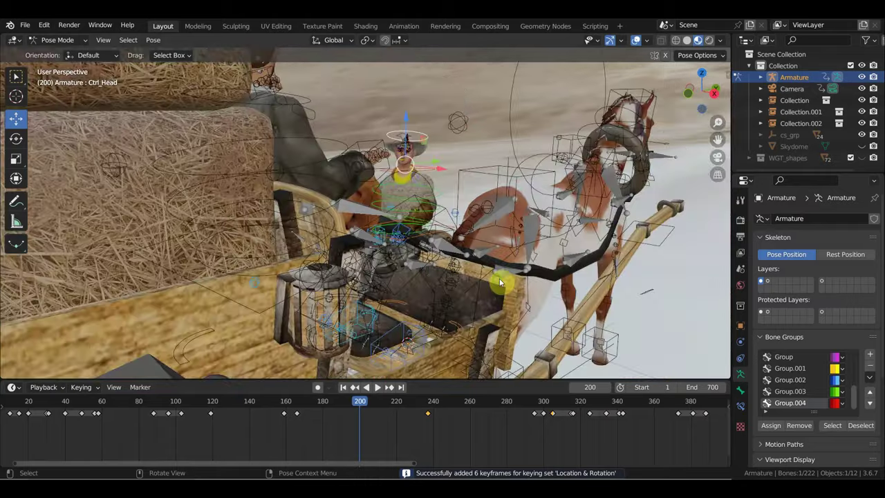
left_click_drag(360, 403, 306, 403)
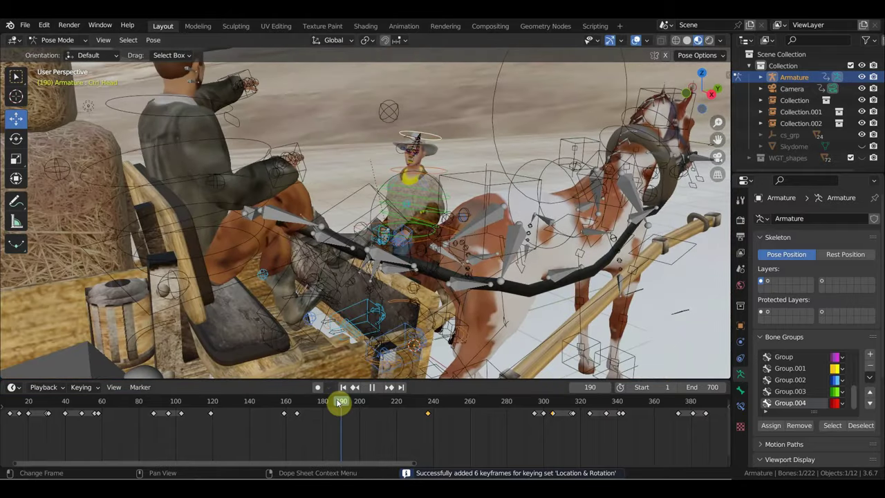
key("space")
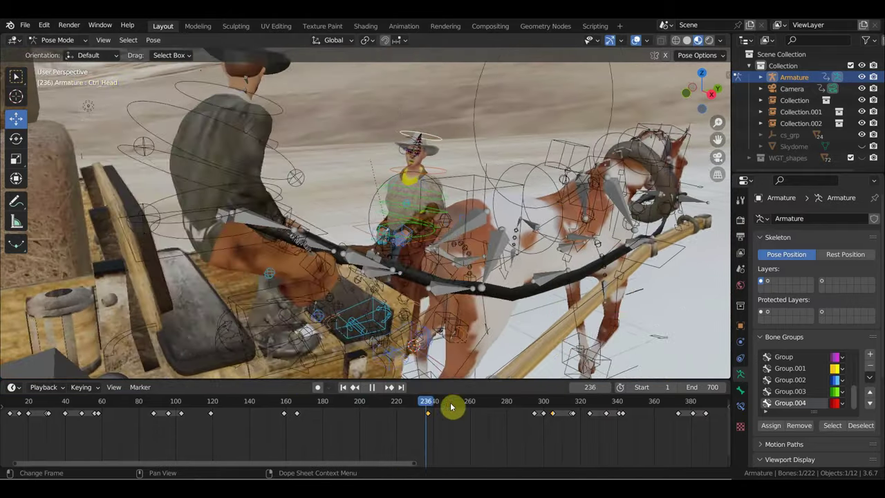
key("space")
At frame 259, turn the head further and key its location and rotation.
left_click_drag(475, 405, 468, 405)
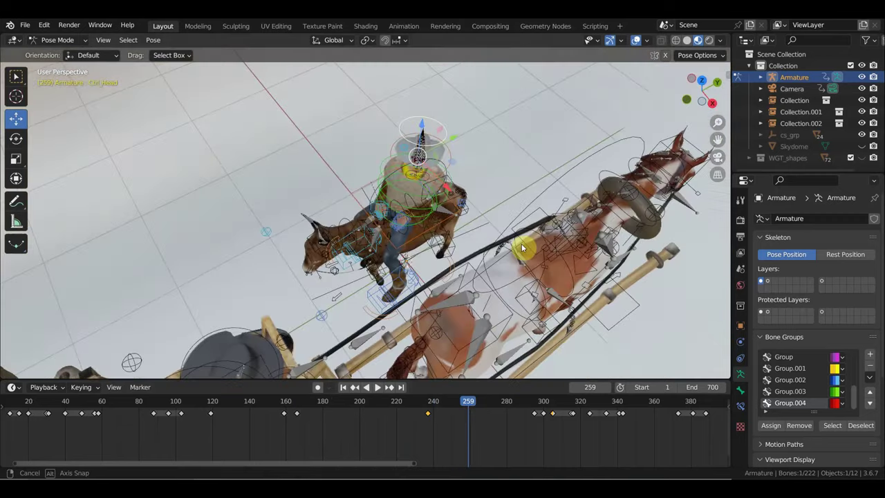
middle_click_drag(529, 198, 553, 291)
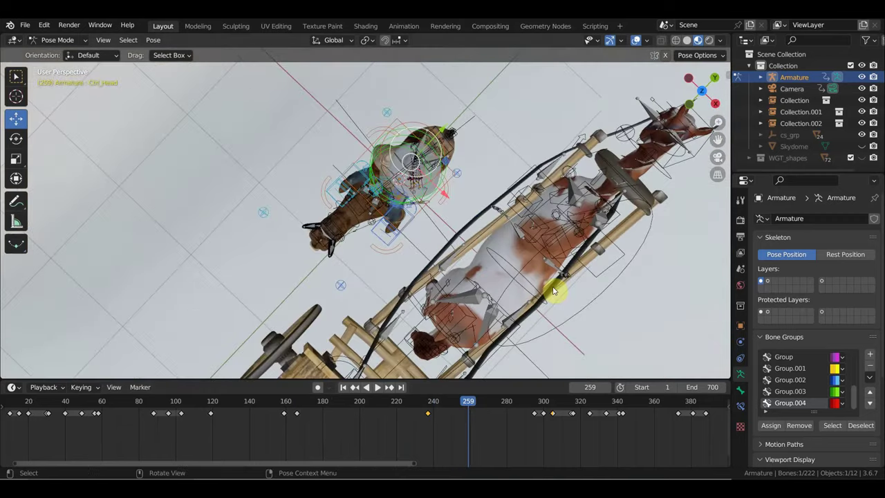
key("r")
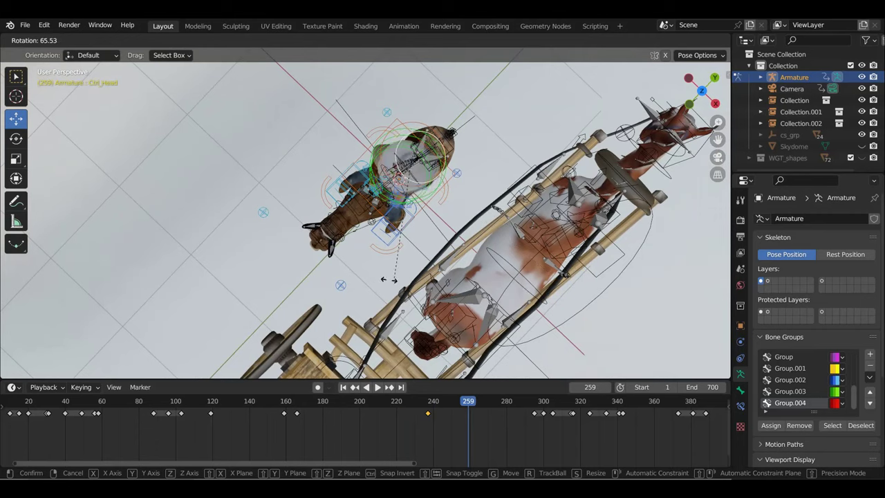
left_click(385, 280)
key("i")
mouse_move(571, 310)
middle_mouse_down()
mouse_move(444, 209)
mouse_move(535, 213)
mouse_move(385, 215)
mouse_move(317, 195)
middle_mouse_up()
middle_click_drag(372, 213, 374, 212)
scroll(472, 399, "down", 1)
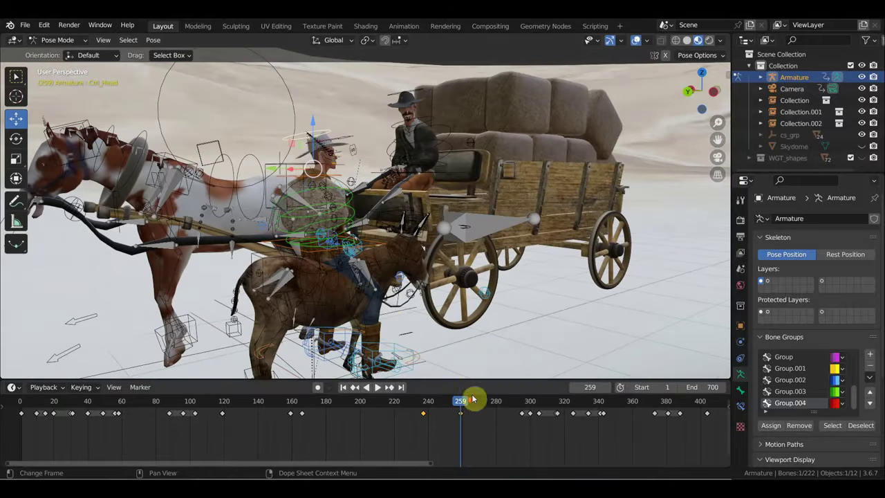
left_click_drag(382, 409, 371, 405)
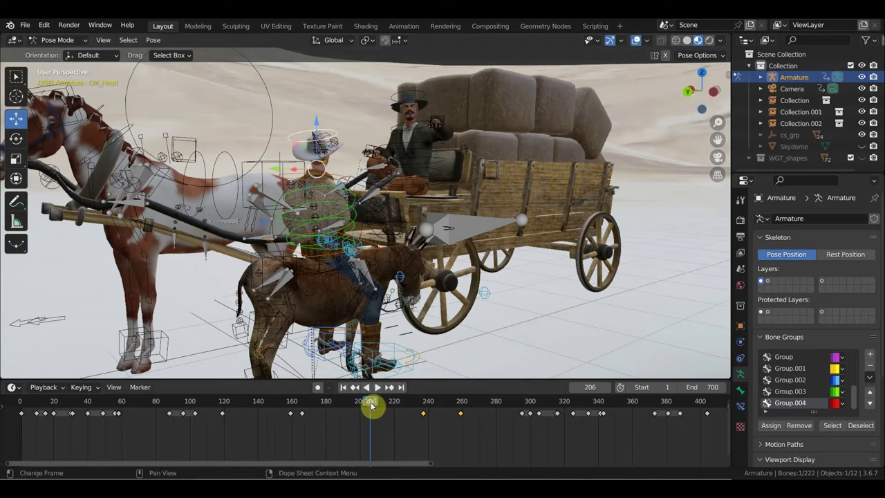
key("space")
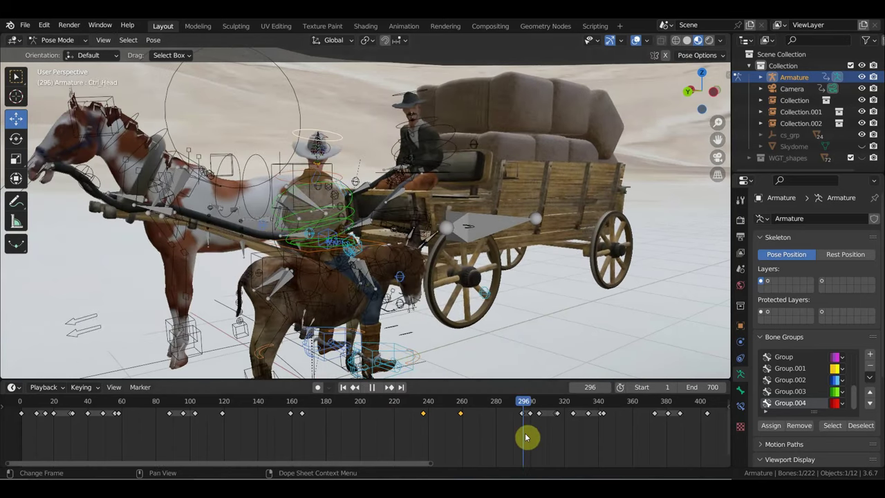
left_click_drag(543, 443, 301, 442)
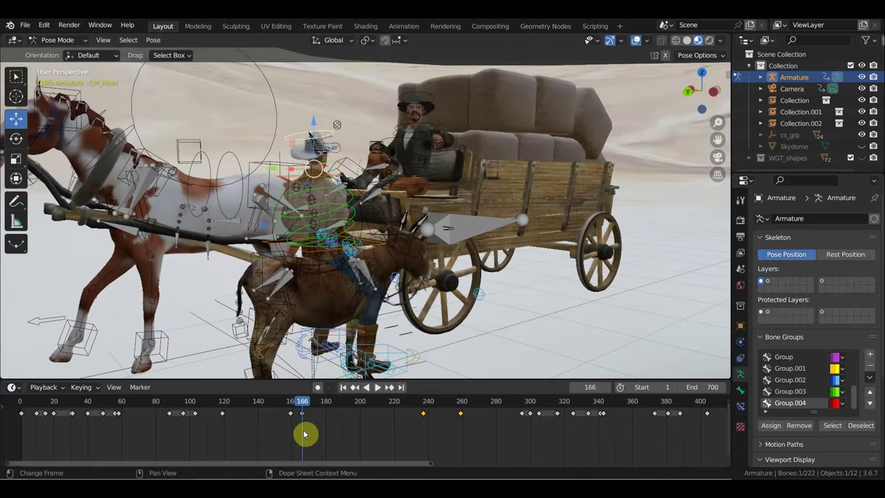
scroll(306, 328, "down", 3)
middle_click_drag(306, 328, 493, 295)
middle_click_drag(255, 463, 367, 463)
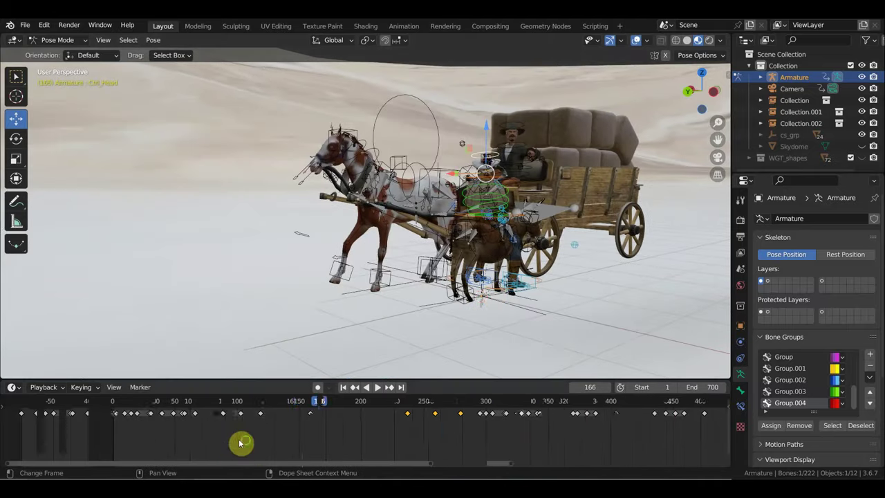
scroll(596, 336, "up", 3)
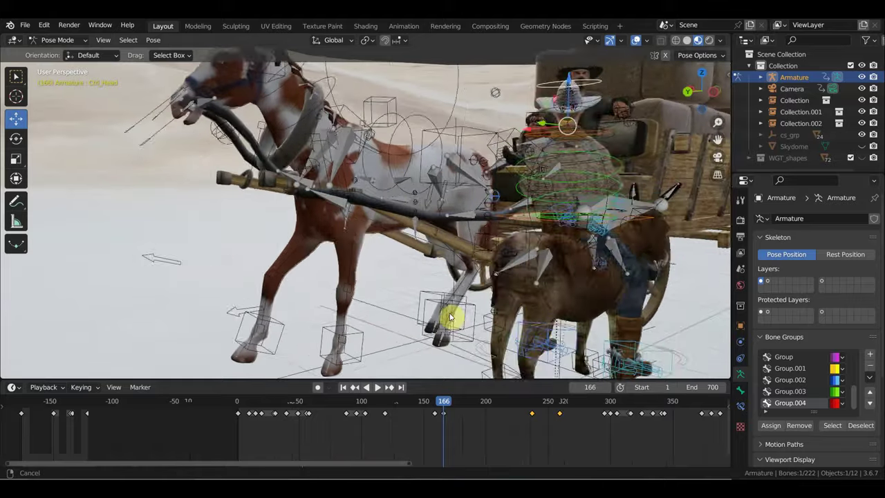
scroll(450, 316, "up", 2)
mouse_move(440, 401)
left_mouse_down()
mouse_move(291, 406)
mouse_move(399, 431)
mouse_move(500, 436)
left_mouse_up()
scroll(553, 316, "down", 5)
scroll(544, 306, "up", 5)
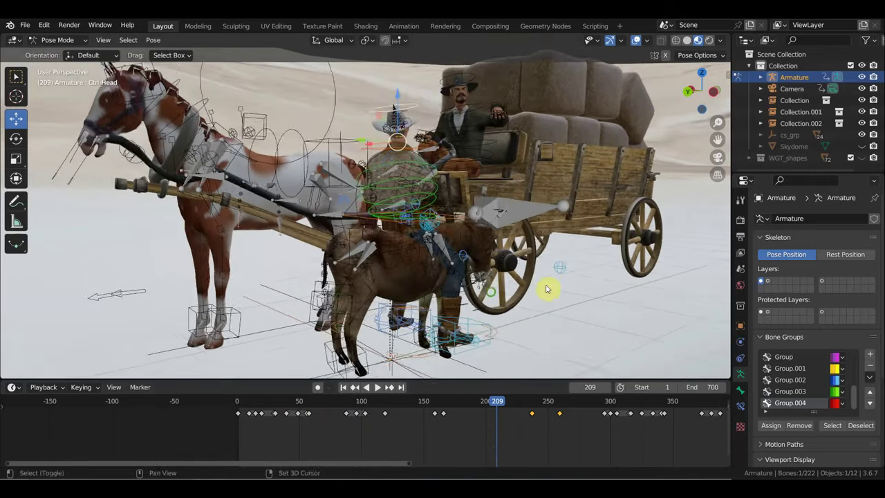
middle_click_drag(544, 306, 446, 311, "shift")
mouse_move(497, 402)
left_mouse_down()
mouse_move(510, 401)
mouse_move(430, 399)
mouse_move(477, 417)
mouse_move(467, 422)
left_mouse_up()
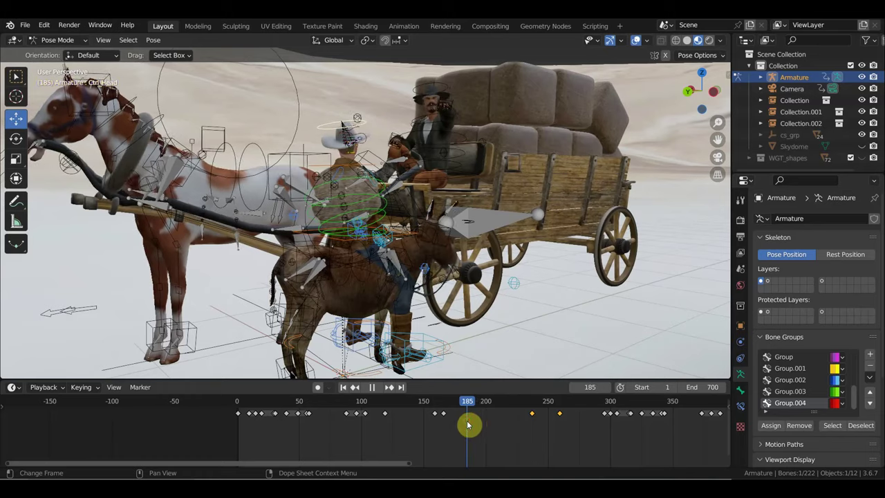
middle_click_drag(394, 230, 386, 247)
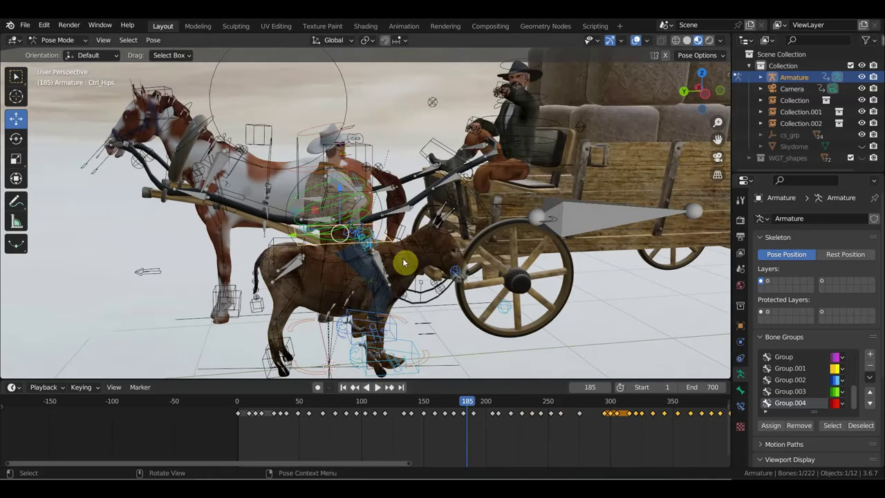
From a top view, rotate the hips control 70.2° and slide it sideways along X.
key("KP_7")
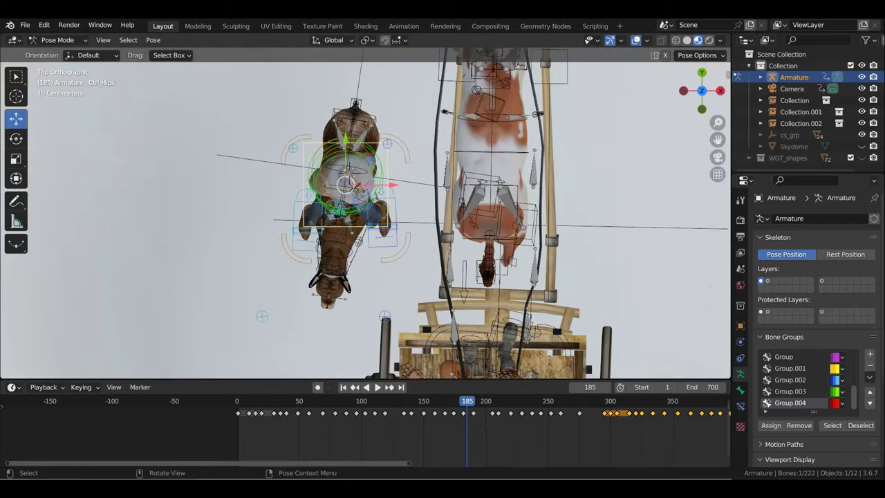
key("r")
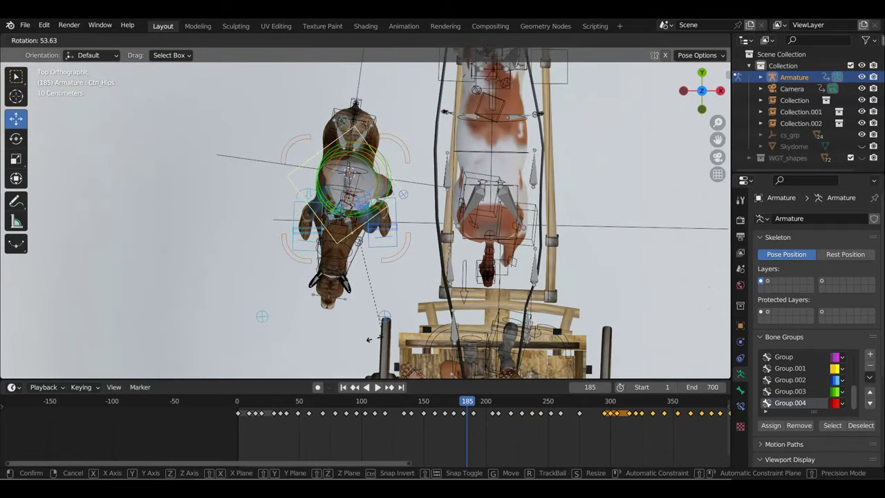
left_click(344, 338)
middle_click_drag(340, 340, 415, 199)
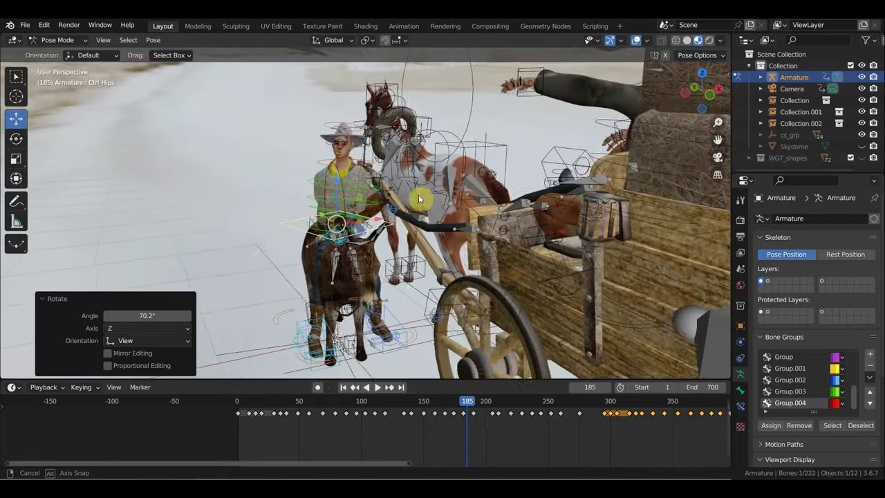
key("g")
key("x")
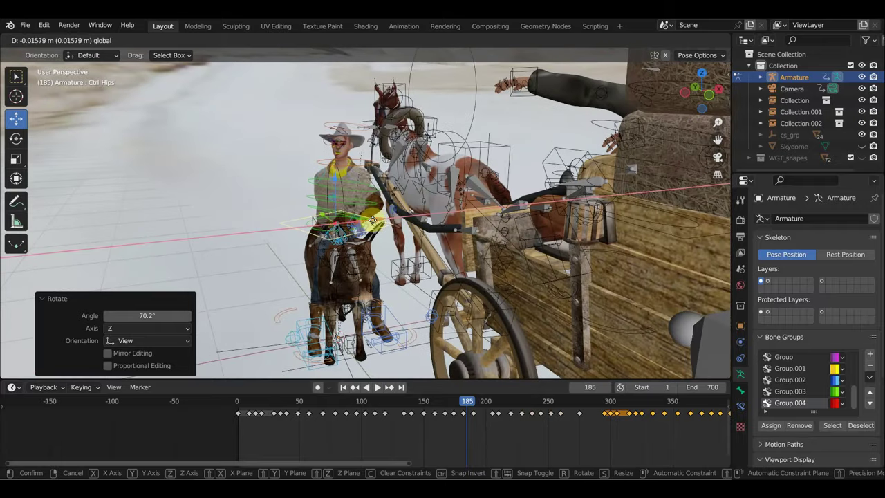
left_click(370, 220)
Move the right elbow pole control into a new position, viewing the rider from behind and front.
scroll(381, 229, "up", 3)
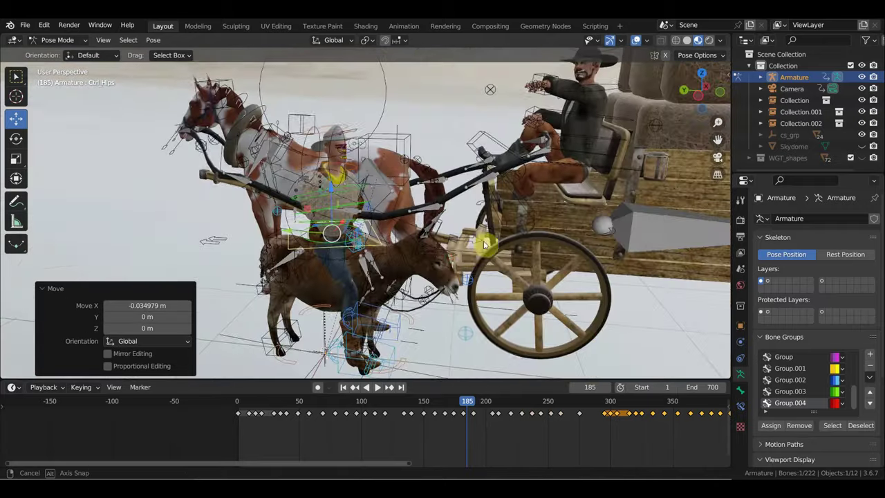
mouse_move(488, 244)
middle_mouse_down()
mouse_move(315, 231)
mouse_move(445, 230)
middle_mouse_up()
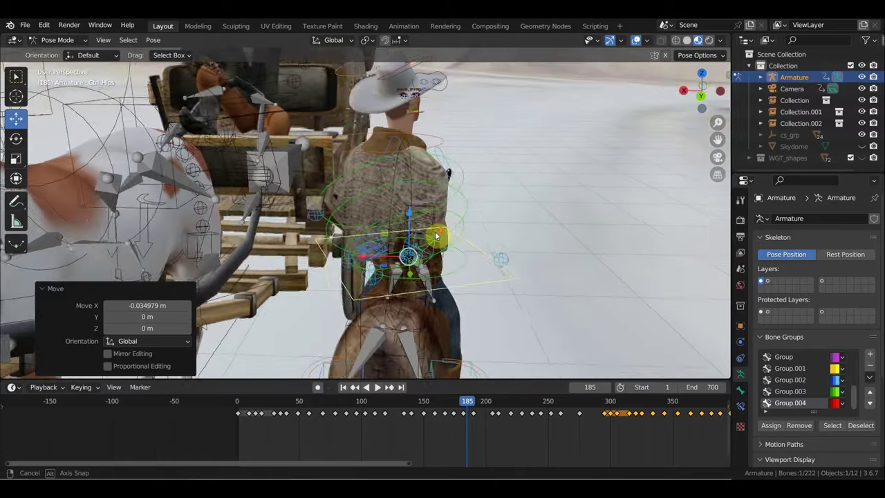
mouse_move(510, 265)
middle_mouse_down()
mouse_move(483, 283)
mouse_move(437, 276)
middle_mouse_up()
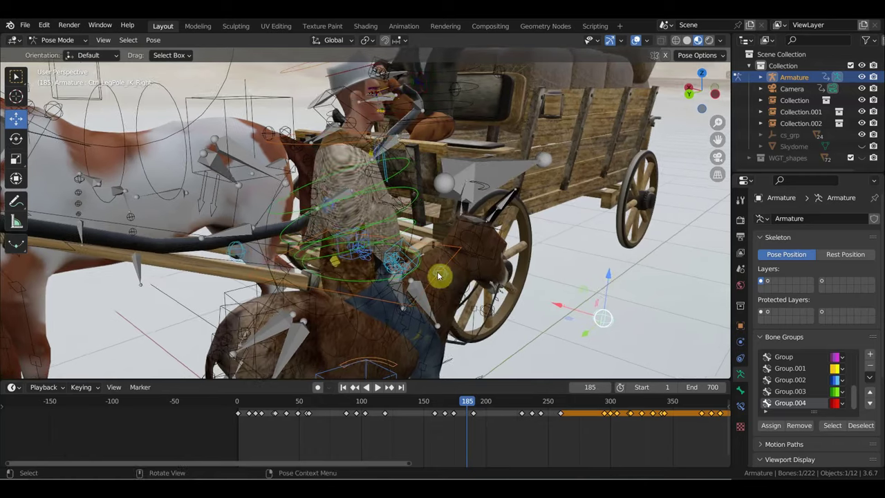
middle_click_drag(242, 253, 333, 263)
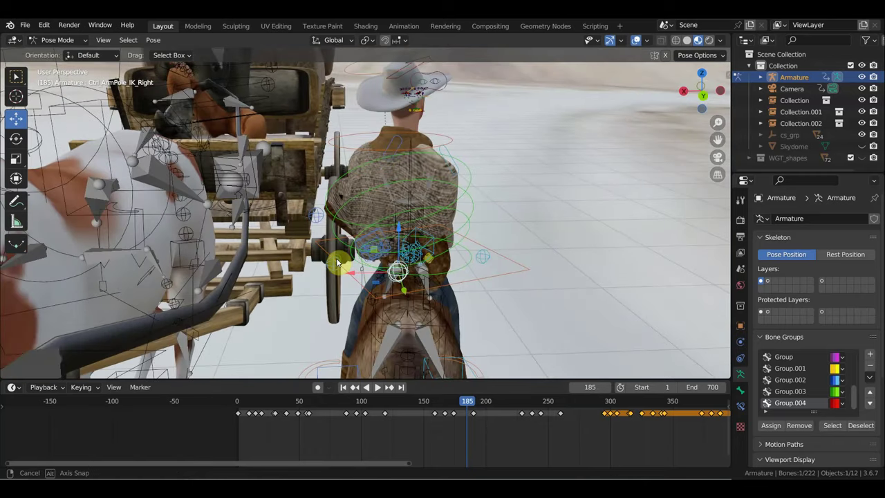
key("g")
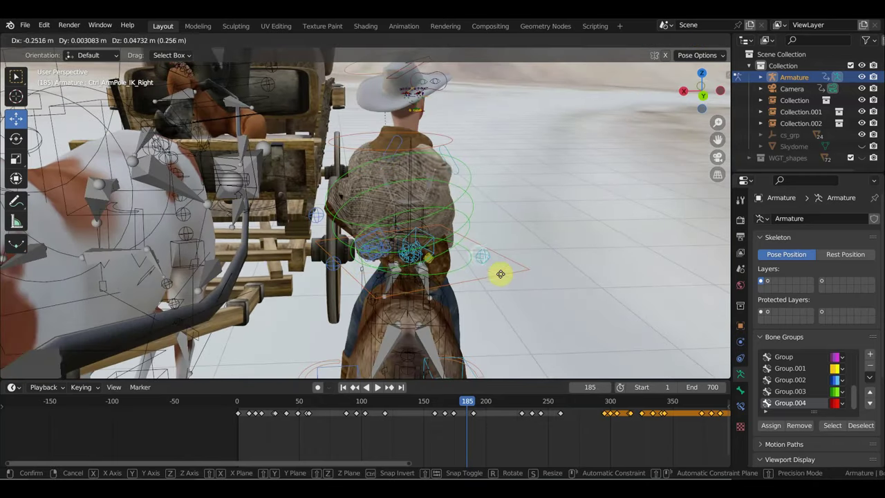
left_click(561, 259)
mouse_move(499, 267)
middle_mouse_down()
mouse_move(296, 263)
mouse_move(341, 268)
middle_mouse_up()
key("g")
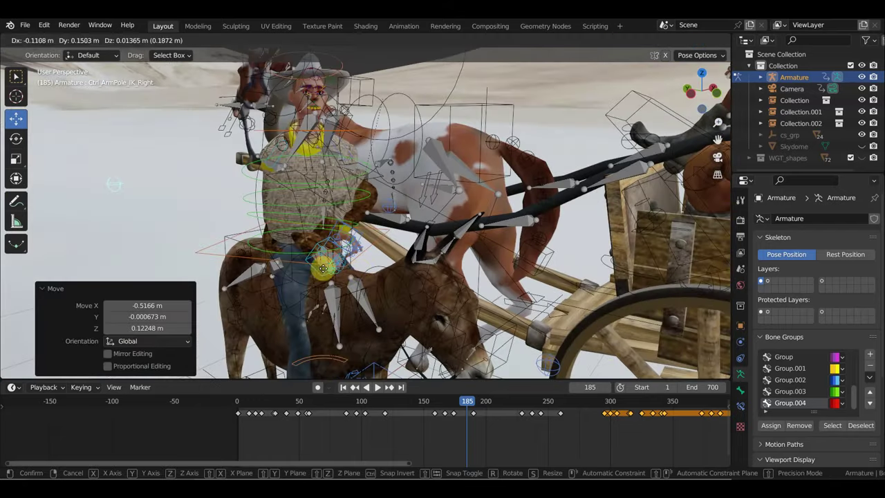
left_click(340, 276)
Reposition the right hand IK control and then the right elbow pole control.
left_click(320, 247)
key("g")
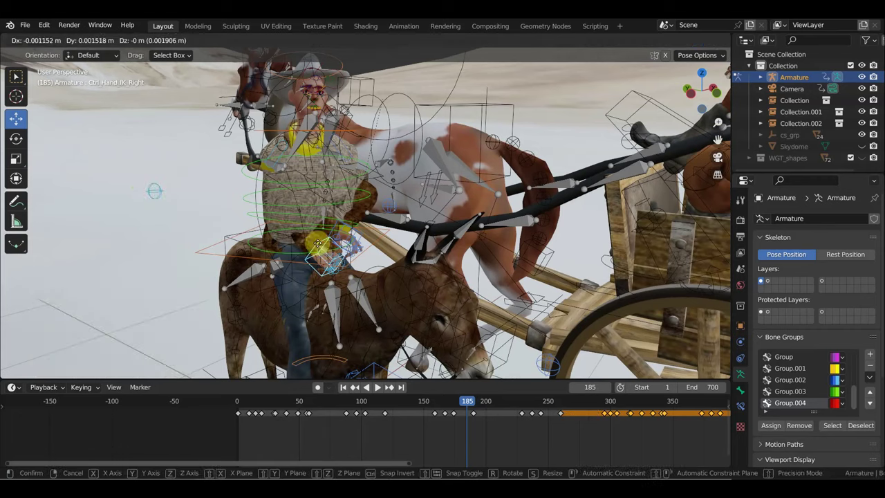
left_click(311, 239)
left_click(154, 190)
key("g")
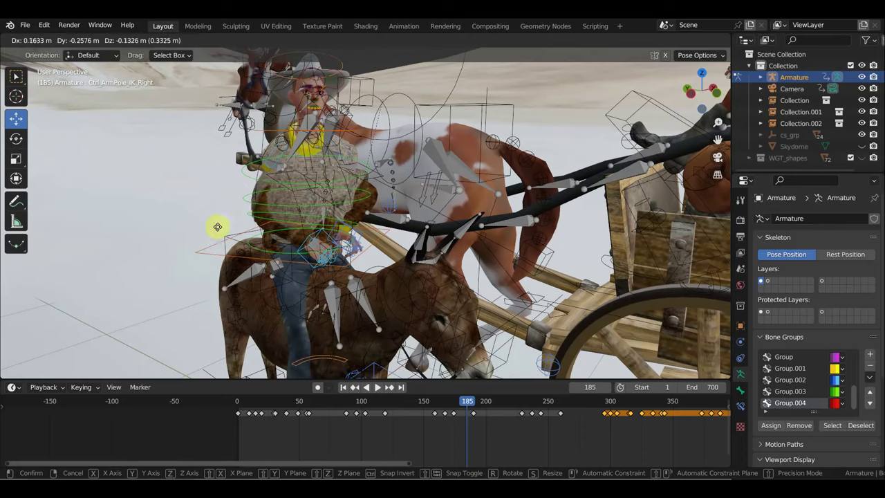
left_click(214, 237)
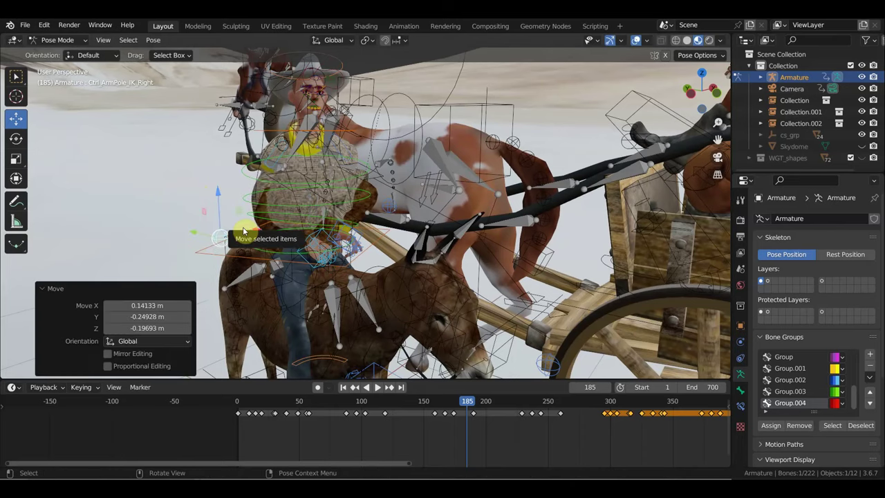
Scrub the timeline to preview the motion and set the current frame to 181.
mouse_move(466, 405)
left_mouse_down()
mouse_move(450, 411)
mouse_move(470, 419)
mouse_move(462, 419)
left_mouse_up()
mouse_move(472, 319)
middle_mouse_down()
mouse_move(502, 293)
mouse_move(494, 285)
middle_mouse_up()
middle_click_drag(428, 285, 360, 277)
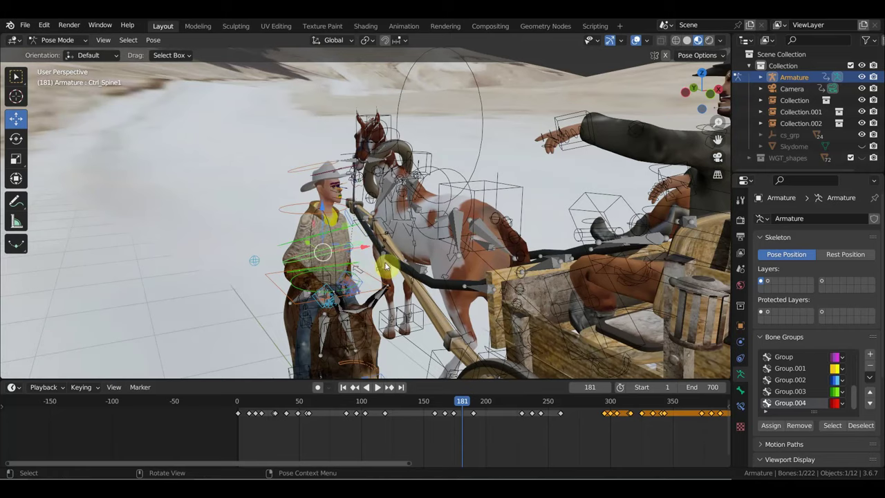
From a top-down view, twist the cowboy's spine control.
key("KP_7")
key("r")
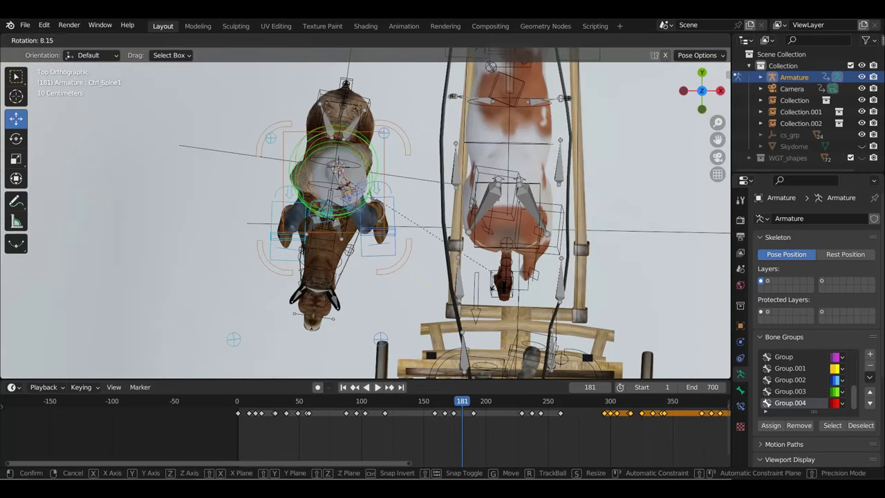
left_click(331, 329)
mouse_move(331, 329)
middle_mouse_down()
mouse_move(434, 191)
mouse_move(399, 256)
mouse_move(381, 235)
mouse_move(365, 250)
mouse_move(393, 255)
middle_mouse_up()
Move the right hand IK control, rotate it -27.2°, and fine-tune its position.
left_click(301, 295)
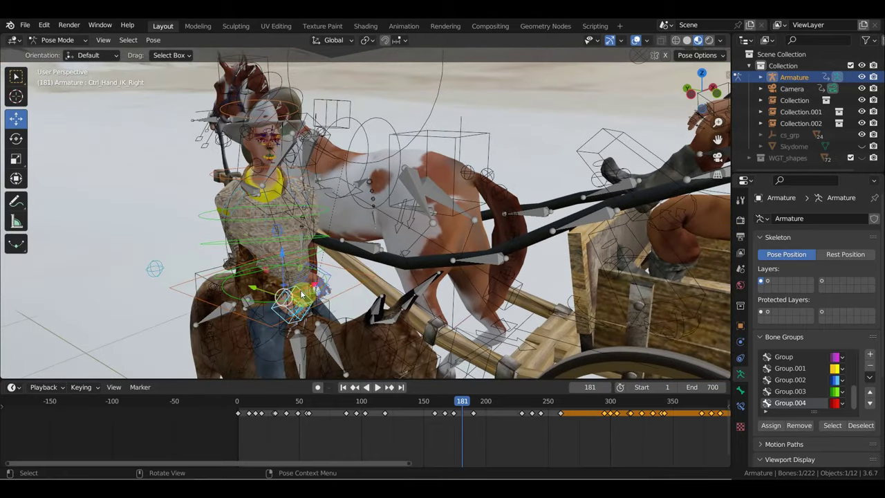
key("g")
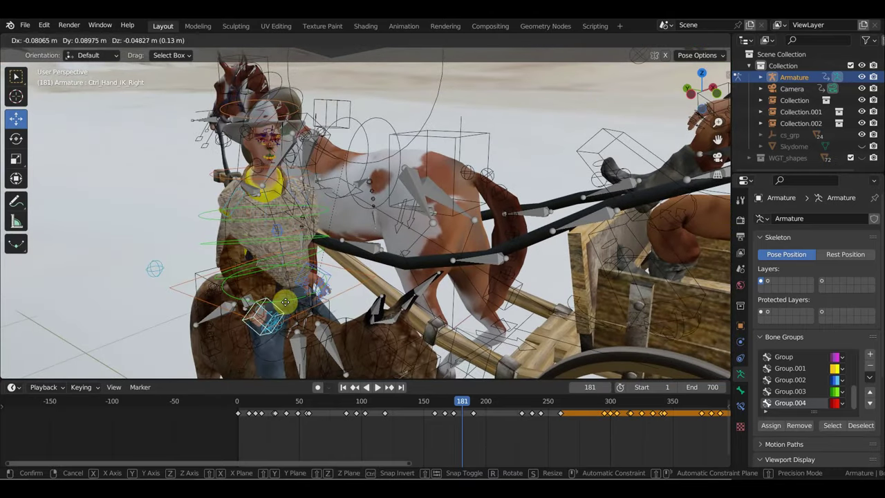
left_click(282, 302)
mouse_move(281, 301)
middle_mouse_down()
mouse_move(448, 239)
mouse_move(467, 258)
middle_mouse_up()
key("r")
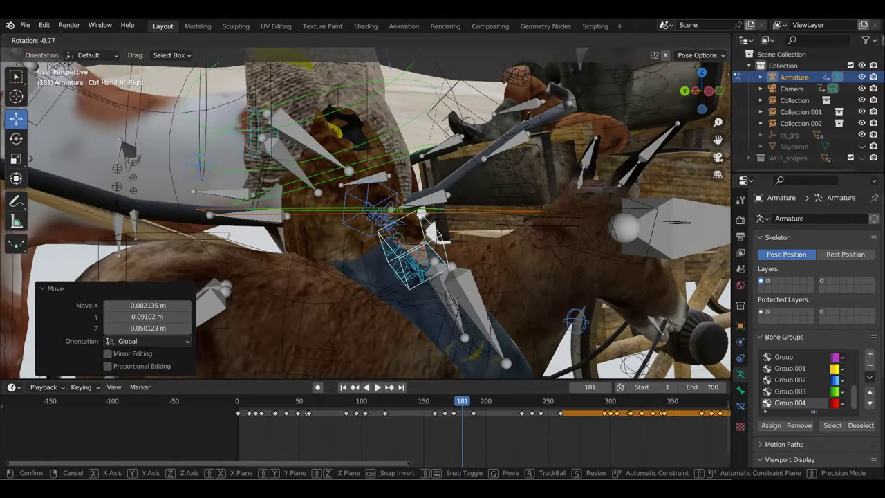
left_click(487, 235)
key("g")
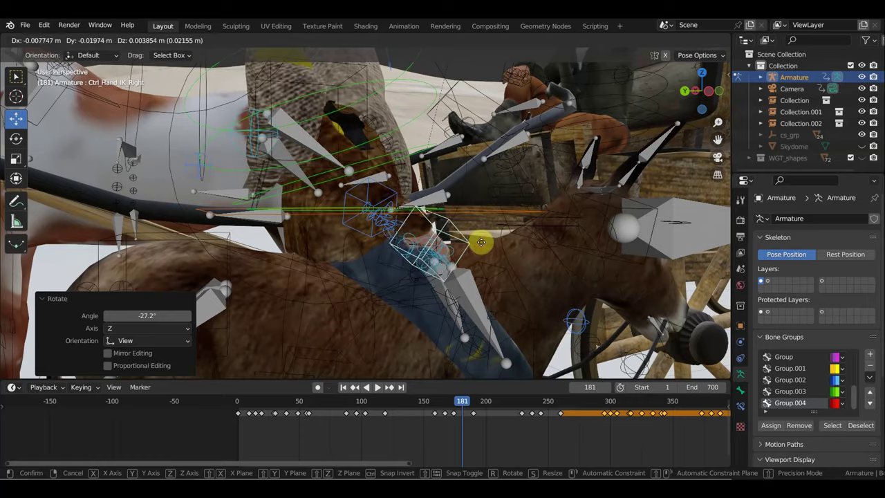
left_click(481, 242)
mouse_move(481, 242)
middle_mouse_down()
mouse_move(349, 268)
mouse_move(261, 181)
middle_mouse_up()
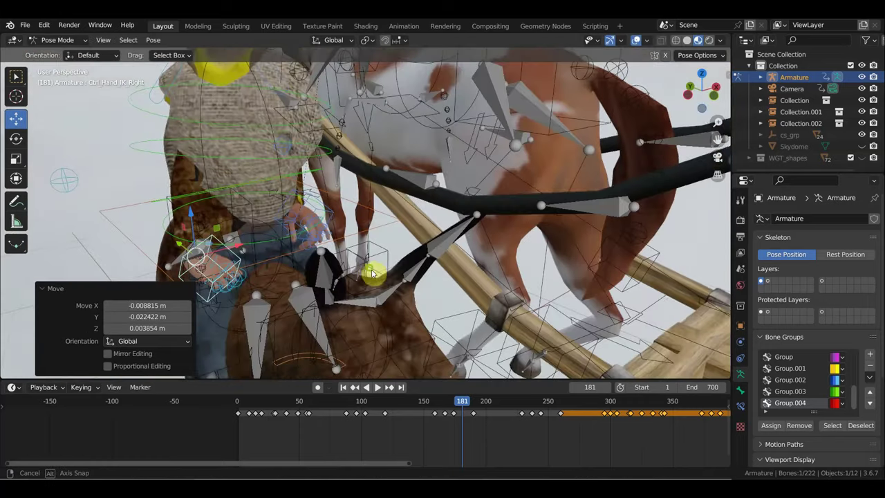
Rotate the right shoulder control 26.9°.
left_click(178, 75)
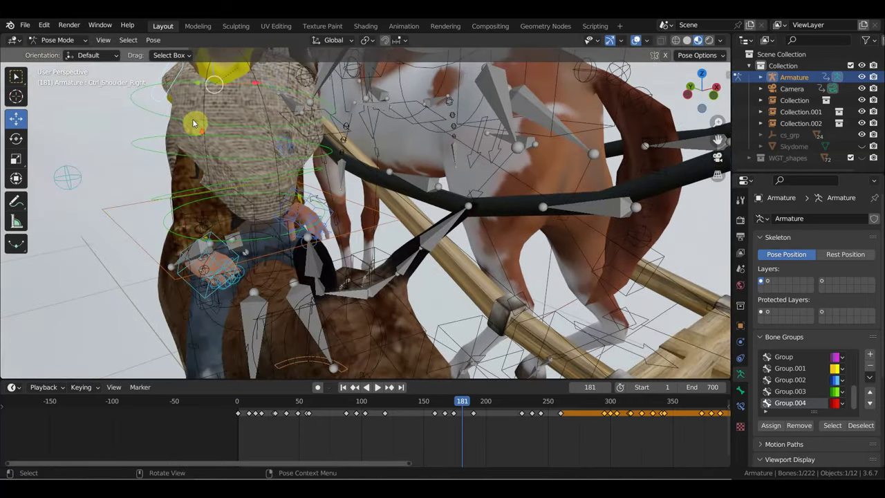
middle_click_drag(192, 110, 211, 157)
key("r")
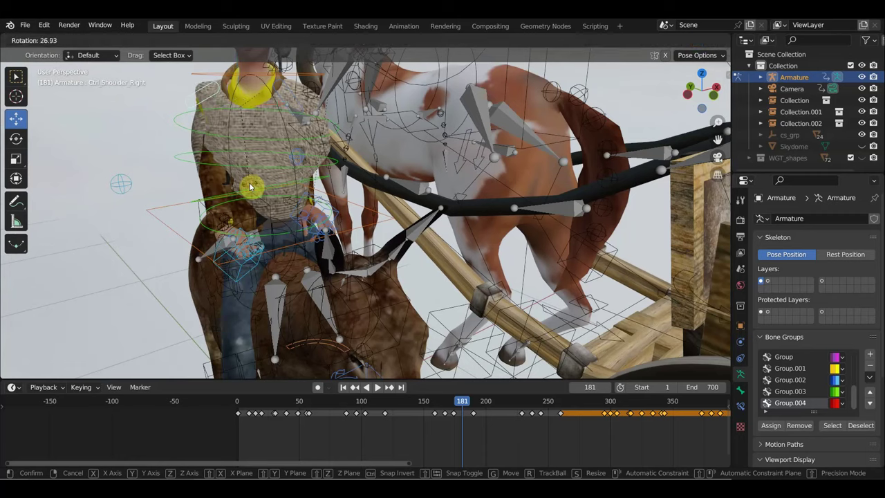
left_click(265, 189)
mouse_move(265, 189)
middle_mouse_down()
mouse_move(264, 179)
mouse_move(301, 149)
middle_mouse_up()
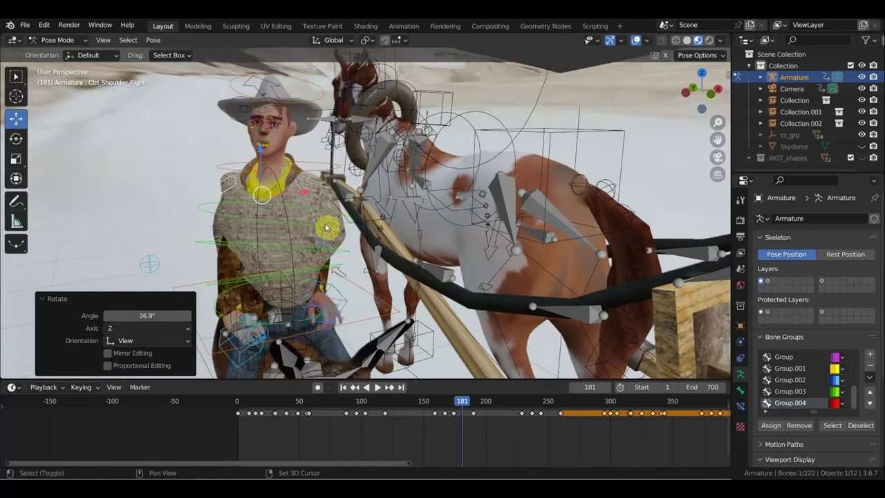
From a top view, turn the head control 51.1° sideways.
left_click(312, 87)
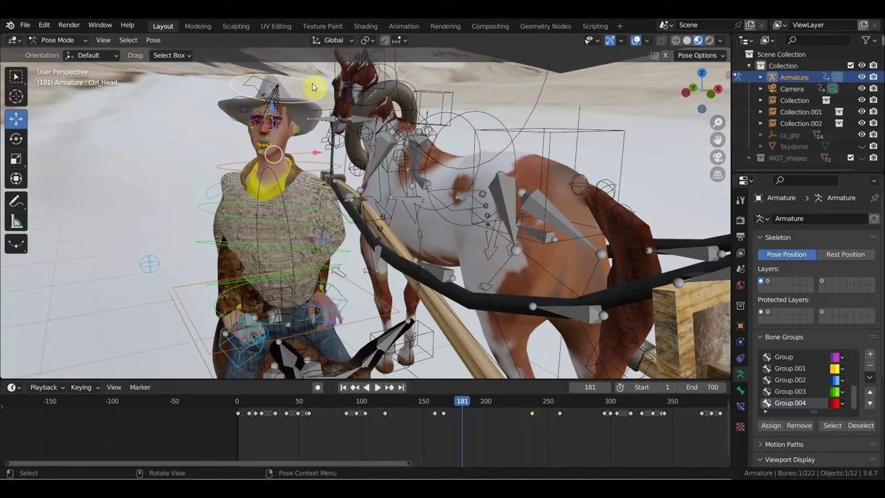
key("KP_7")
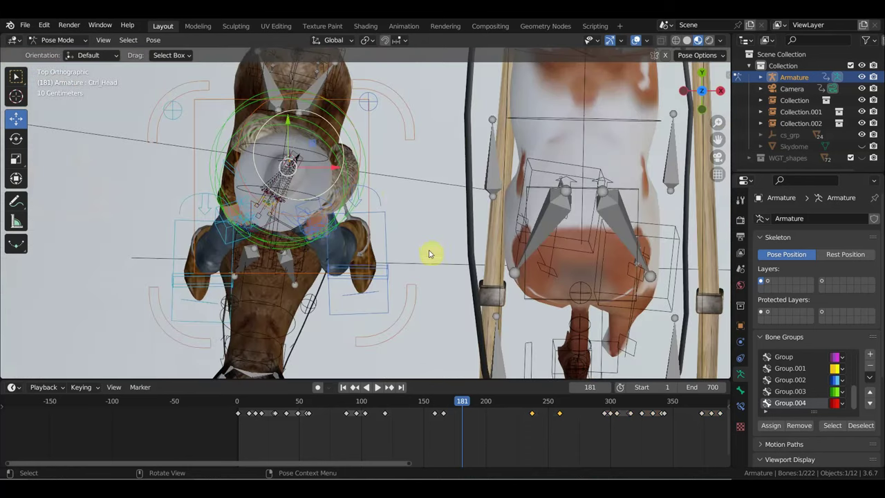
key("r")
left_click(306, 302)
mouse_move(307, 302)
middle_mouse_down()
mouse_move(290, 188)
mouse_move(341, 180)
middle_mouse_up()
Select all bones and insert Location & Rotation keys at frame 181.
key("a")
key("i")
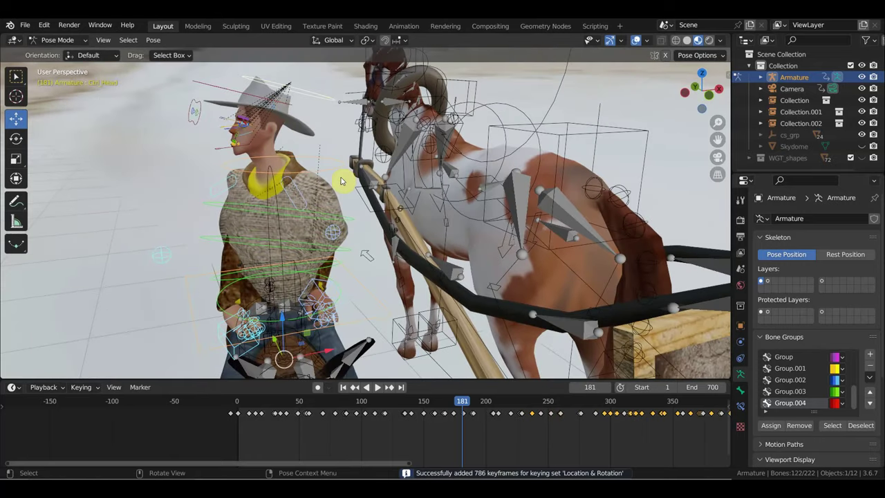
scroll(509, 427, "up", 5)
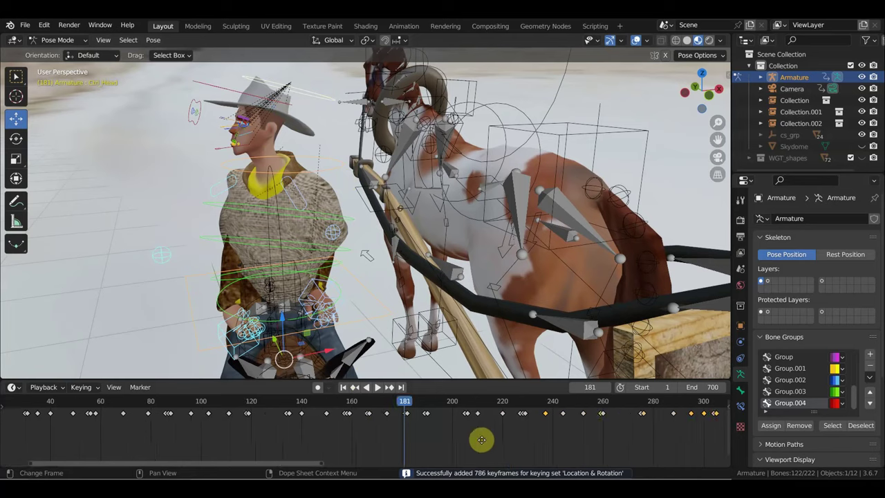
middle_click_drag(479, 438, 227, 395)
scroll(444, 406, "up", 3)
Play and scrub through the new pose around frame 190, then jump to frame 157.
key("space")
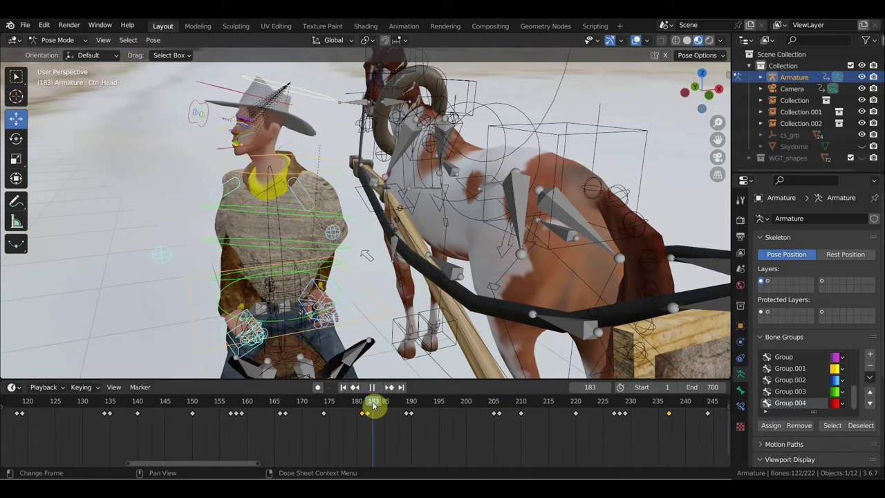
left_click_drag(411, 413, 449, 412)
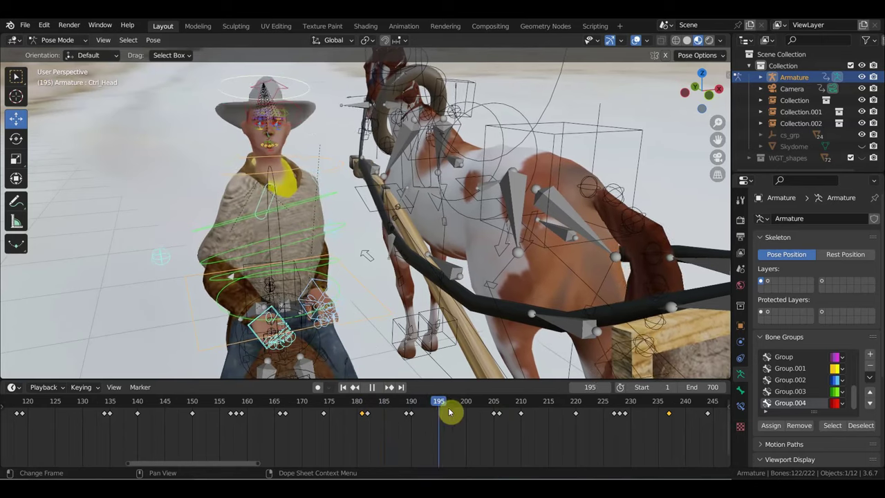
left_click_drag(449, 413, 410, 412)
key("space")
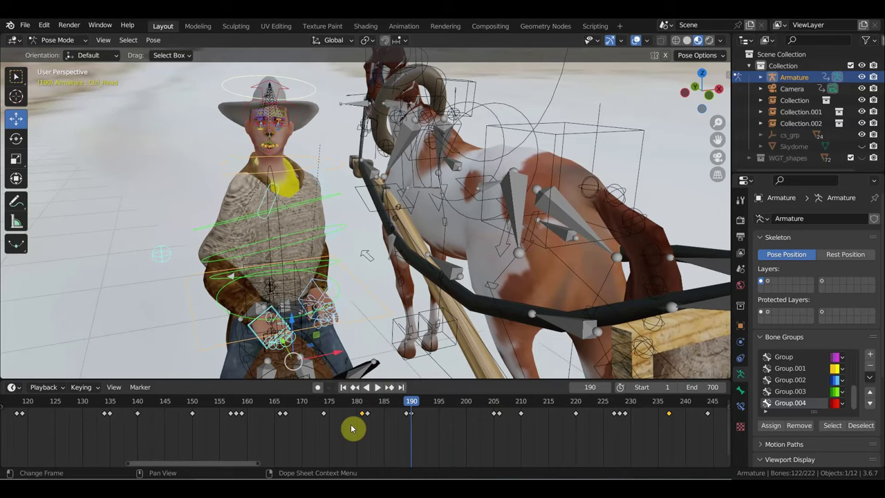
left_click(233, 412)
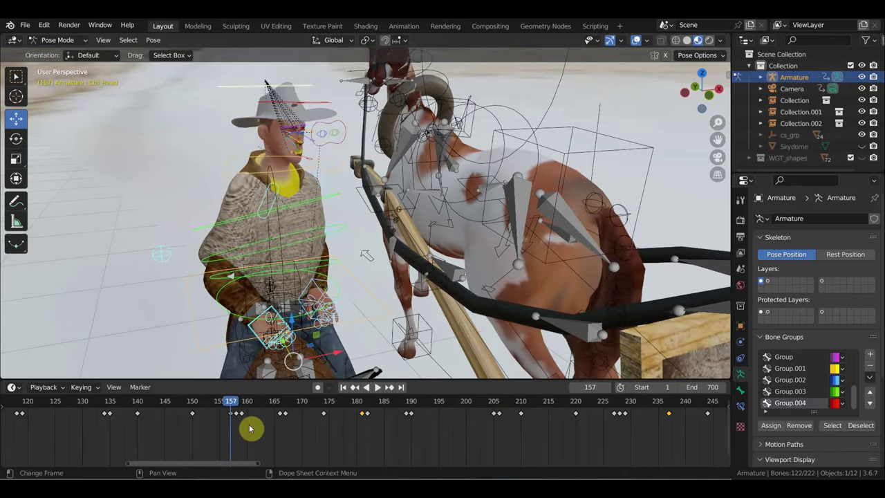
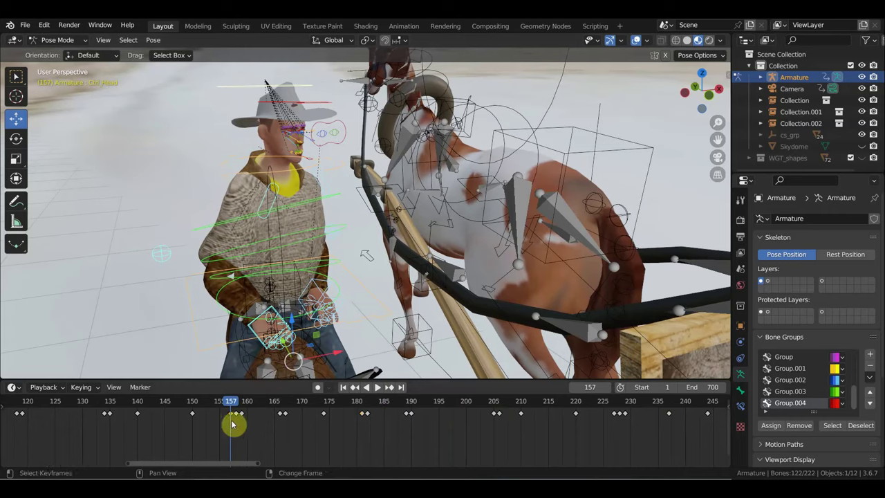
Duplicate the selected keyframes, drop the copy near frame 187, and preview playback.
key("g")
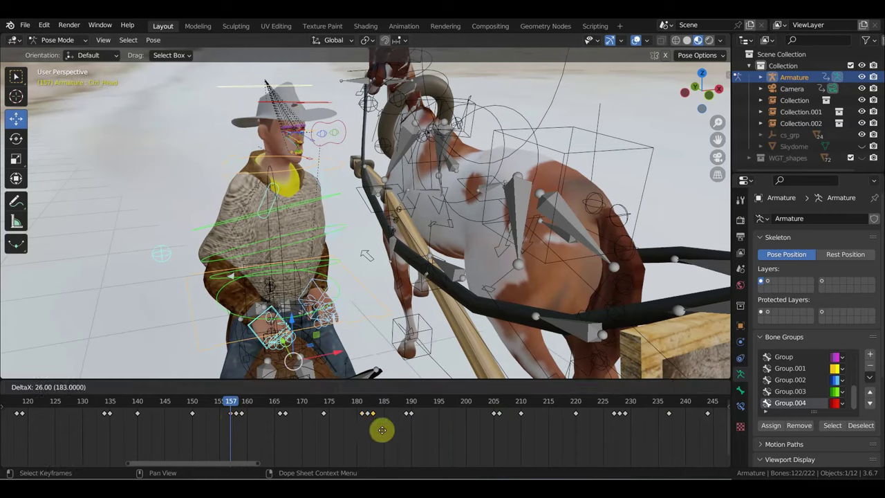
left_click(393, 433)
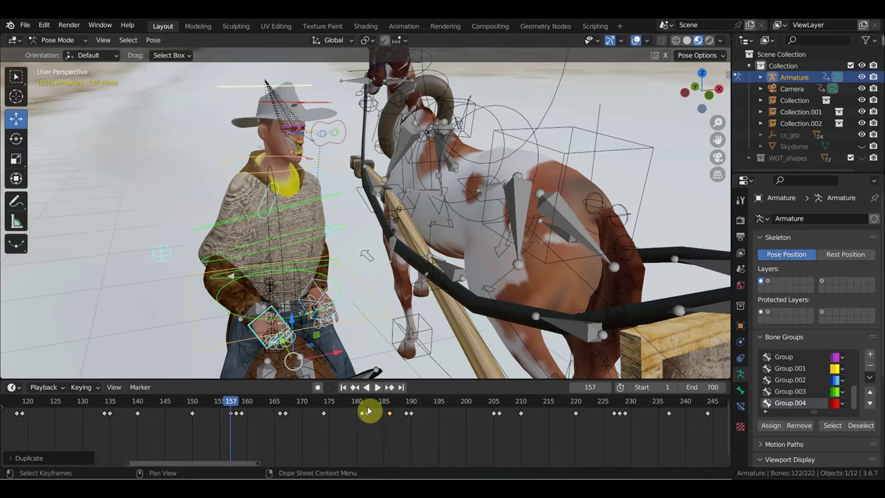
key("space")
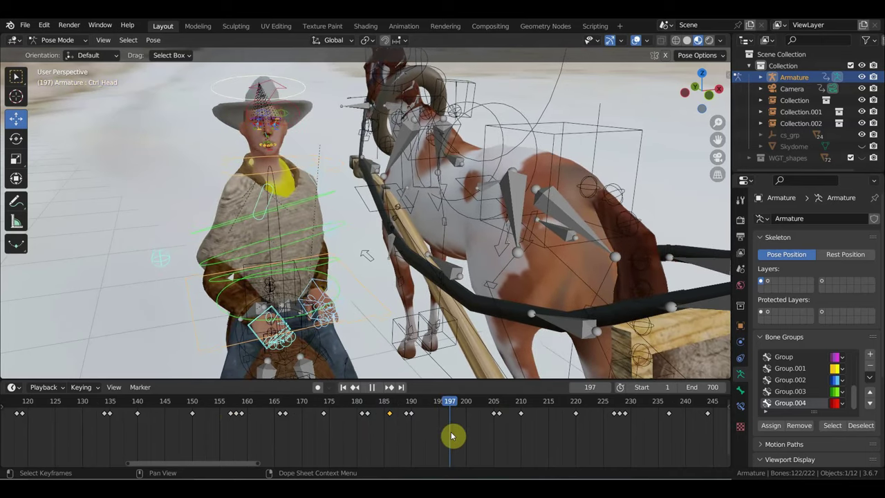
key("space")
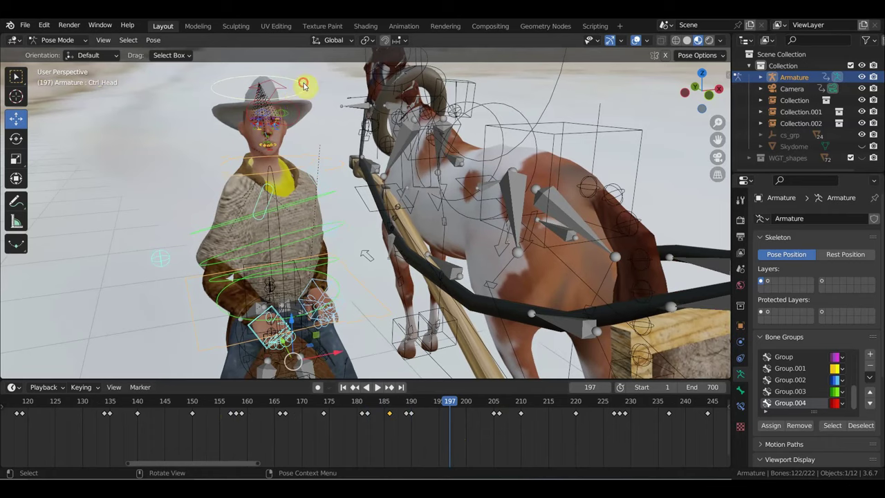
Slide the Ctrl_Head keyframe from frame 166 to frame 189.
left_click(303, 83)
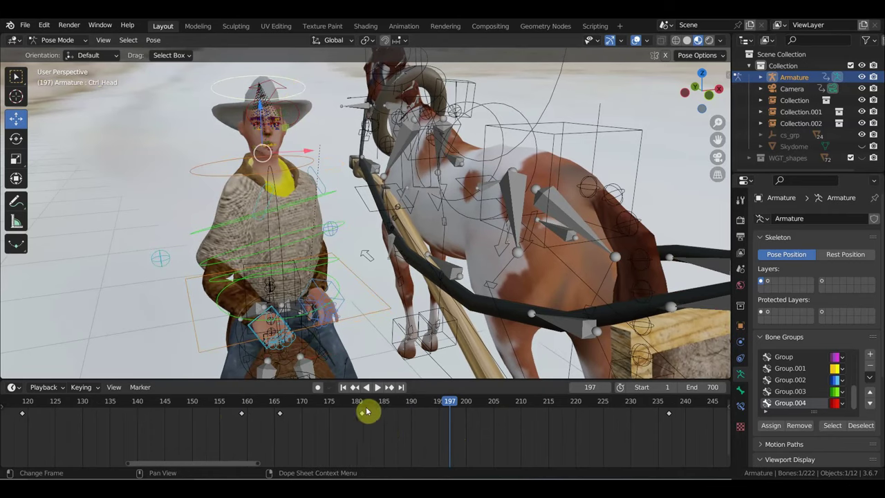
left_click(279, 403)
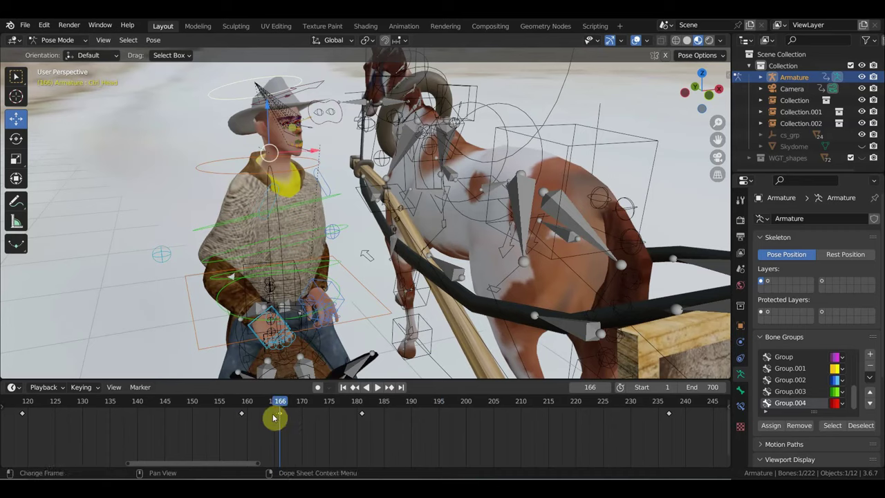
left_click_drag(275, 418, 410, 430)
left_click(419, 434)
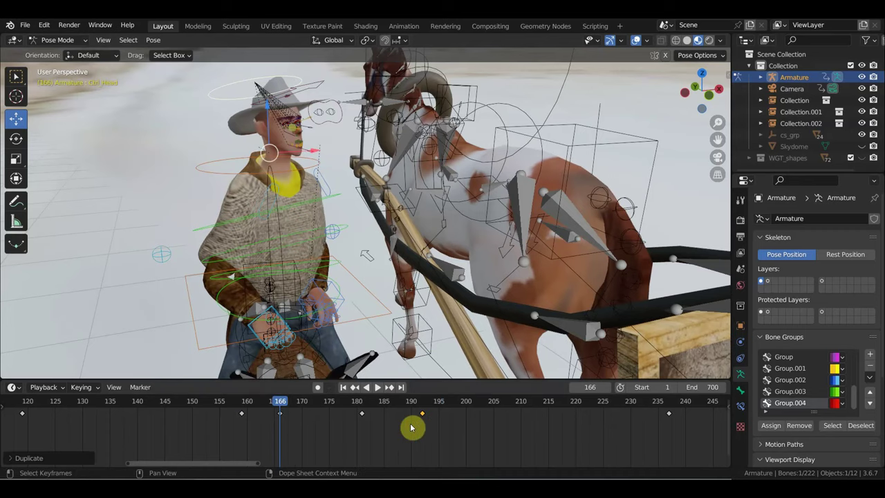
Select all bones and review the pose around frames 181–191, undoing a stray change.
key("a")
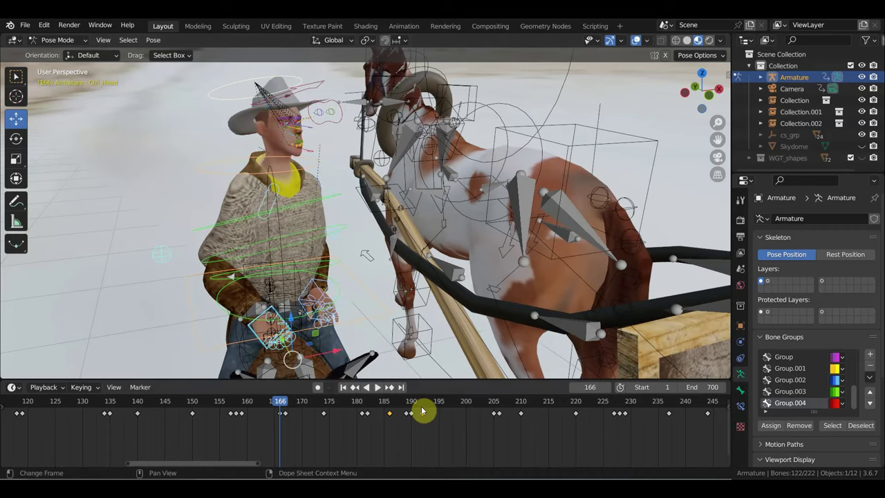
left_click_drag(412, 403, 414, 418)
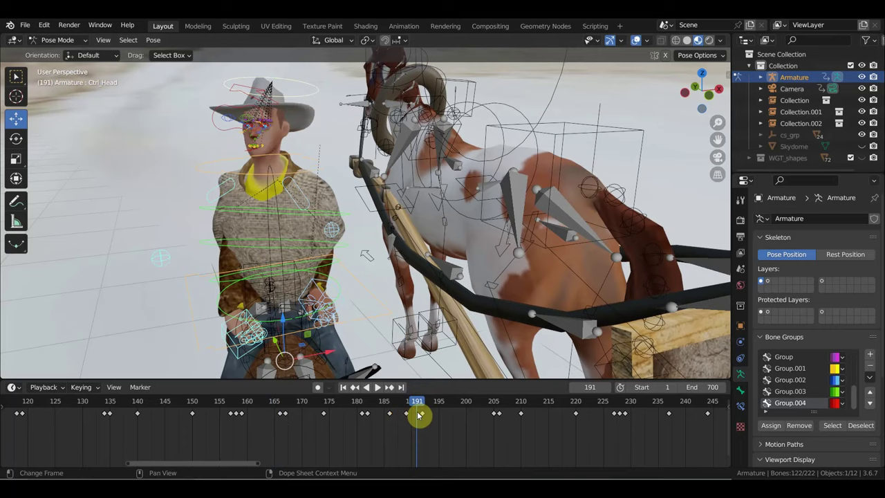
key("ctrl+z")
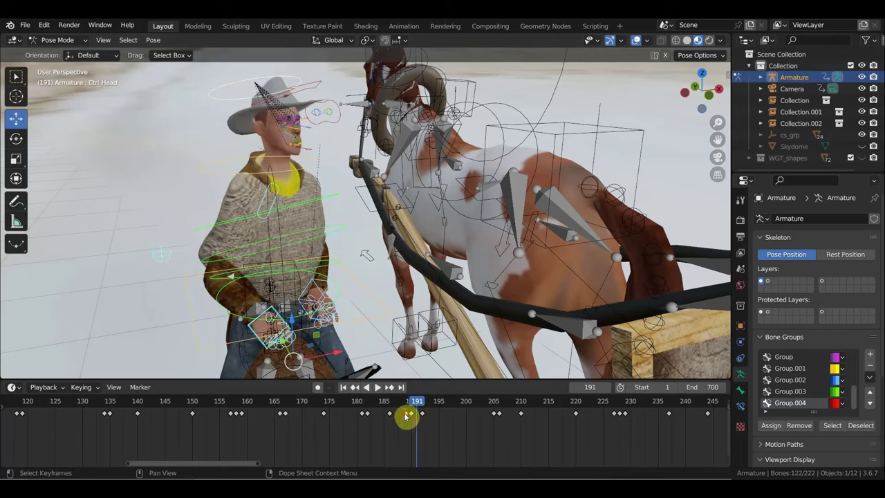
mouse_move(415, 409)
left_mouse_down()
mouse_move(362, 403)
mouse_move(457, 400)
left_mouse_up()
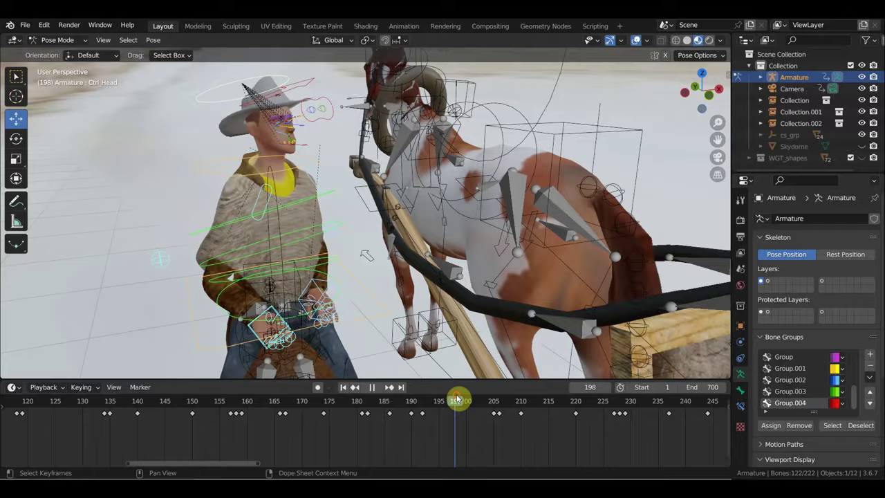
mouse_move(361, 282)
middle_mouse_down()
mouse_move(394, 247)
mouse_move(442, 241)
mouse_move(443, 261)
mouse_move(559, 267)
mouse_move(547, 273)
middle_mouse_up()
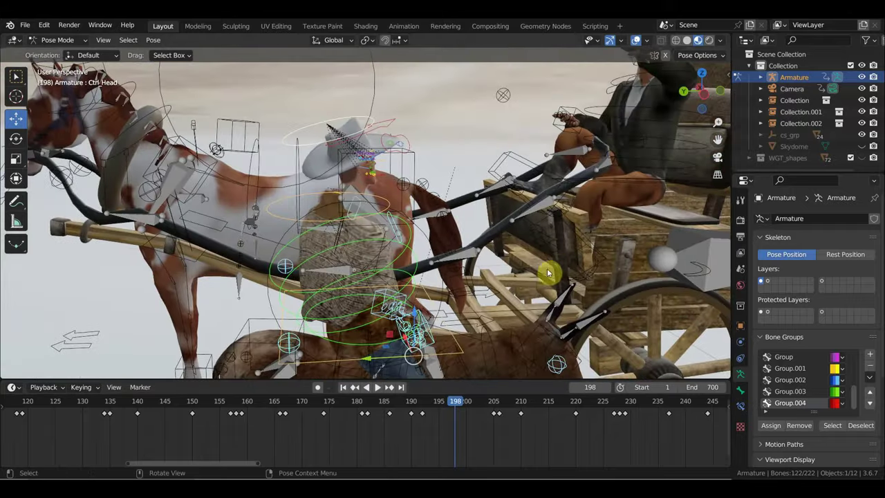
scroll(547, 273, "down", 2)
key("space")
left_click_drag(497, 409, 569, 408)
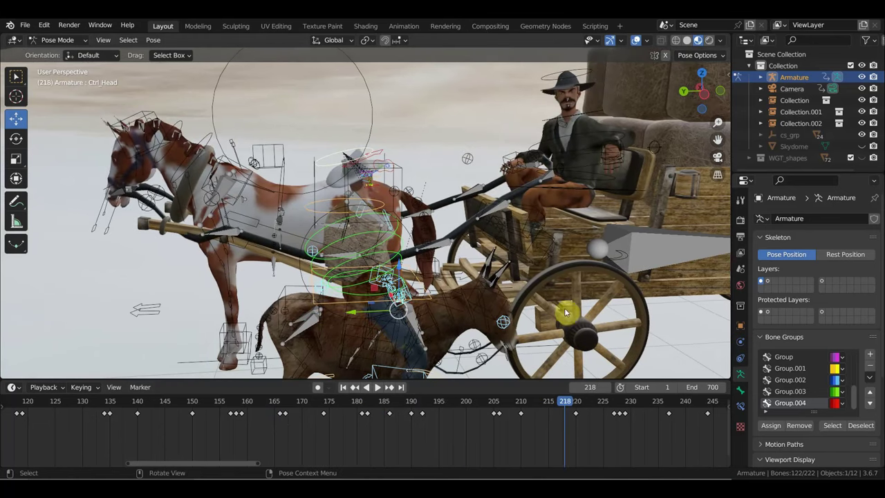
mouse_move(454, 89)
middle_mouse_down()
mouse_move(401, 194)
mouse_move(320, 192)
mouse_move(296, 205)
middle_mouse_up()
scroll(331, 207, "up", 3)
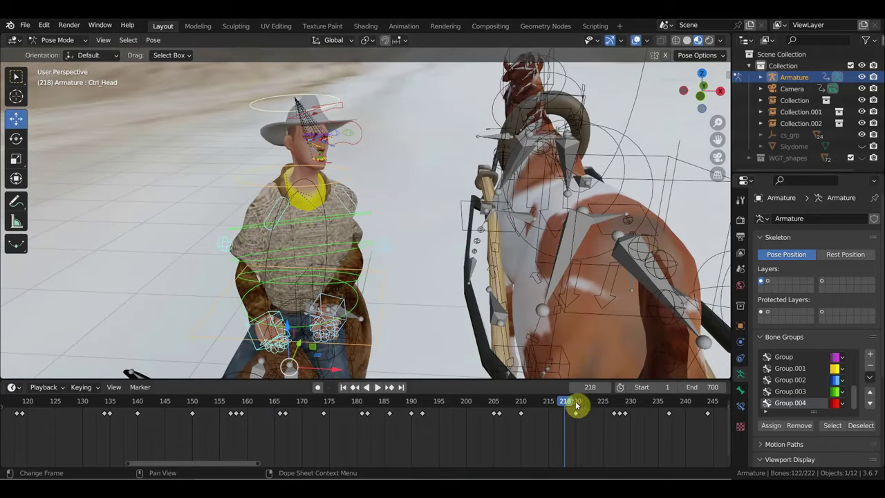
mouse_move(577, 412)
left_mouse_down()
mouse_move(583, 402)
mouse_move(626, 417)
mouse_move(545, 424)
mouse_move(272, 401)
mouse_move(612, 414)
left_mouse_up()
mouse_move(594, 311)
middle_mouse_down()
mouse_move(583, 300)
mouse_move(493, 293)
mouse_move(525, 287)
mouse_move(536, 304)
middle_mouse_up()
mouse_move(596, 403)
left_mouse_down()
mouse_move(667, 417)
mouse_move(438, 419)
mouse_move(618, 431)
mouse_move(667, 444)
mouse_move(614, 446)
mouse_move(652, 447)
left_mouse_up()
left_click(391, 287)
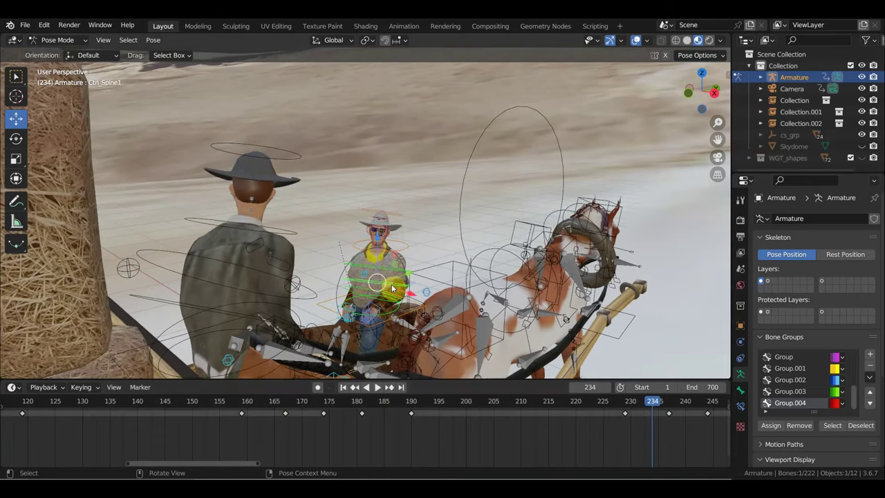
Rotate the upper spine so the cowboy leans, and keyframe it at frame 234.
key("r")
left_click(457, 278)
key("i")
At frame 213, rotate Ctrl_Spine by -7.82° and keyframe it, then scrub frames 185–234.
left_click(537, 409)
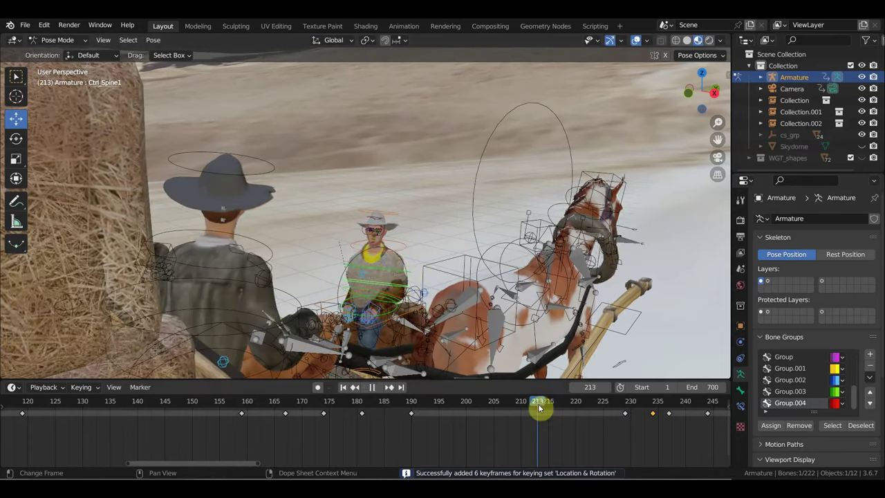
left_click(373, 291)
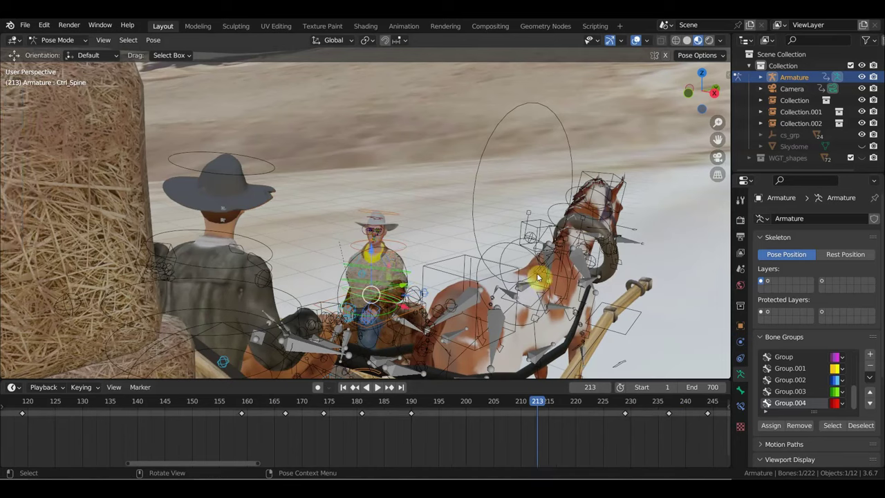
key("r")
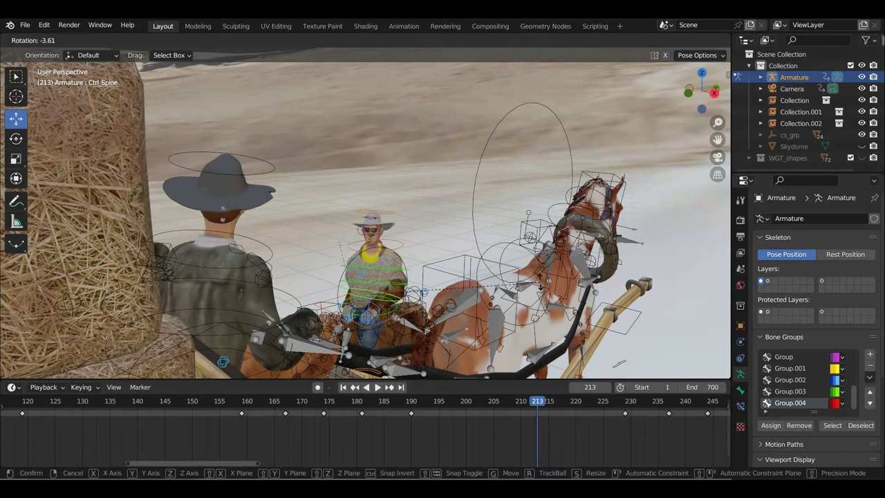
left_click(533, 276)
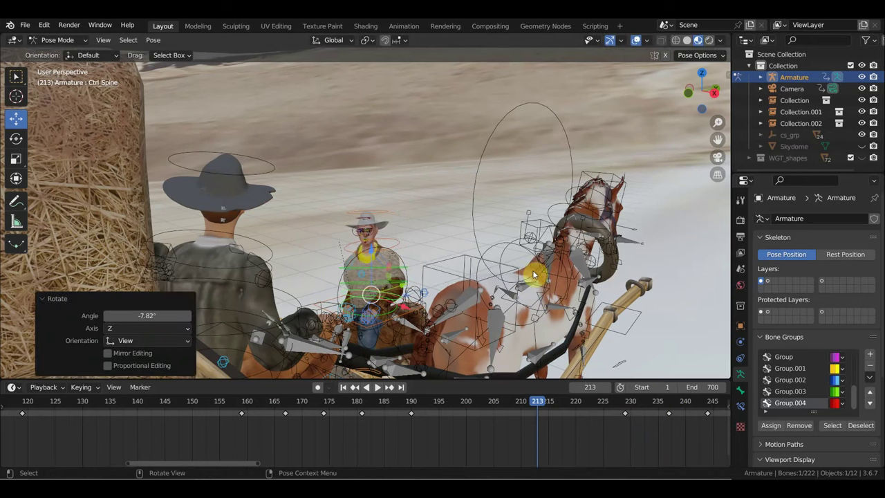
key("i")
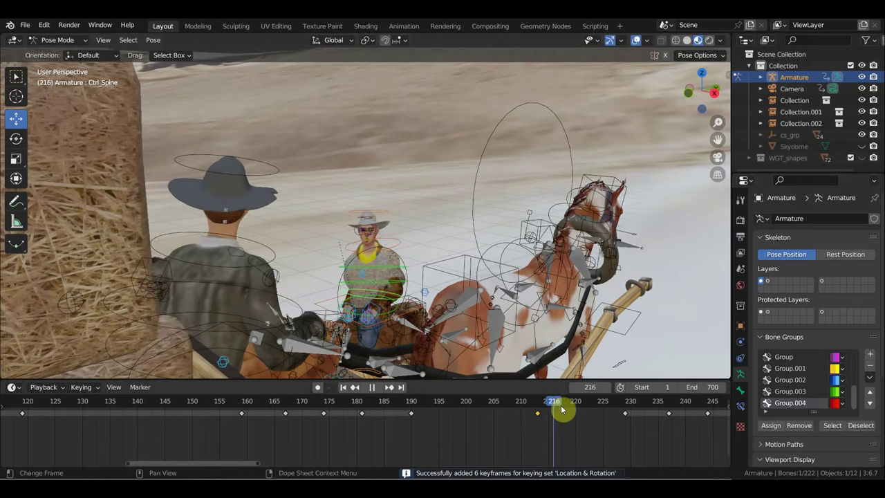
mouse_move(540, 406)
left_mouse_down()
mouse_move(653, 427)
mouse_move(406, 408)
mouse_move(280, 387)
mouse_move(351, 387)
left_mouse_up()
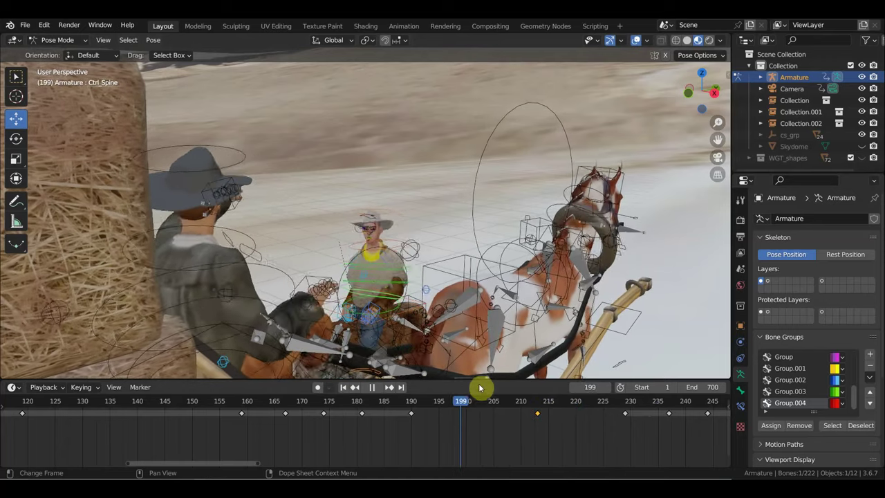
mouse_move(562, 400)
left_mouse_down()
mouse_move(339, 368)
mouse_move(401, 387)
left_mouse_up()
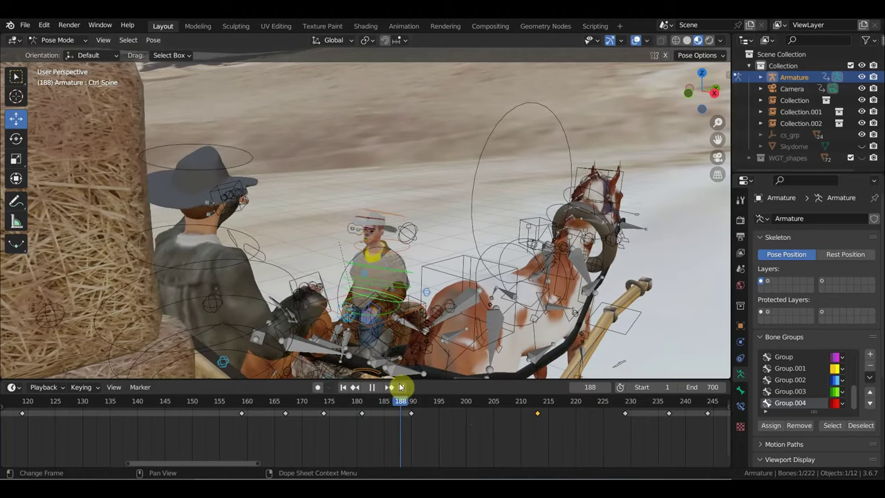
Try moving the key near frame 190 toward 196, undo it, and replay from frame 182.
left_click(403, 411)
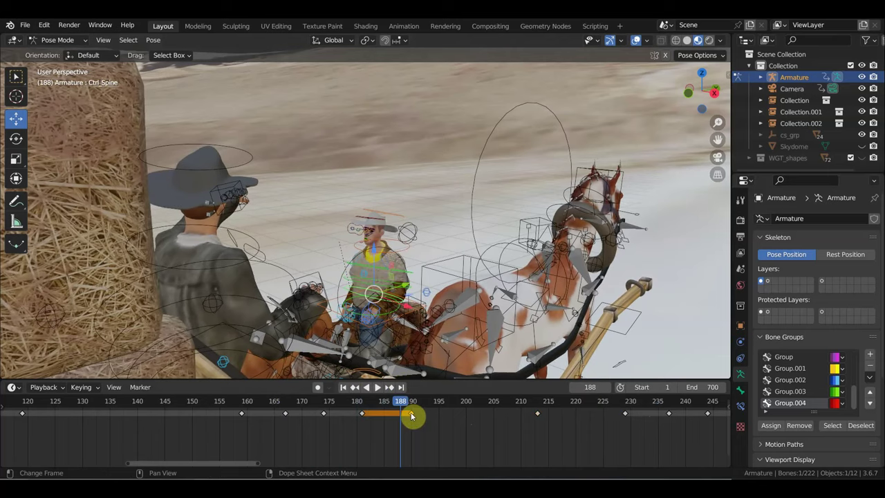
left_click_drag(413, 415, 468, 414)
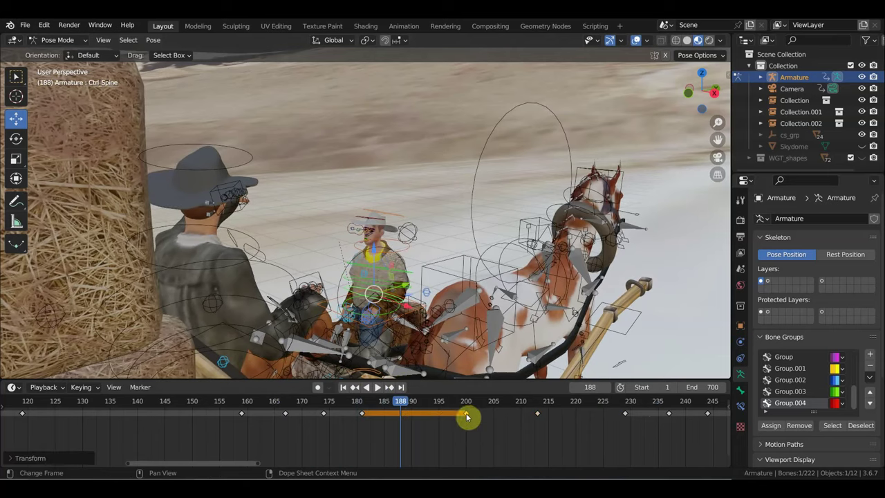
key("a")
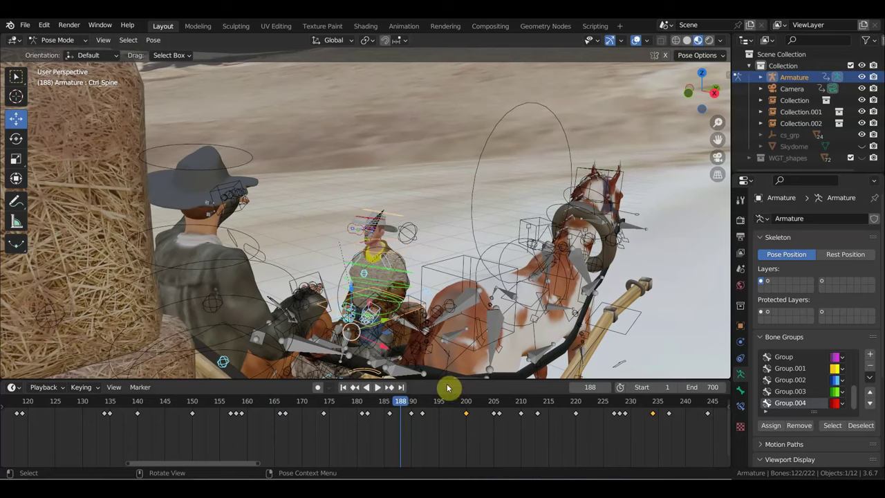
key("ctrl+z")
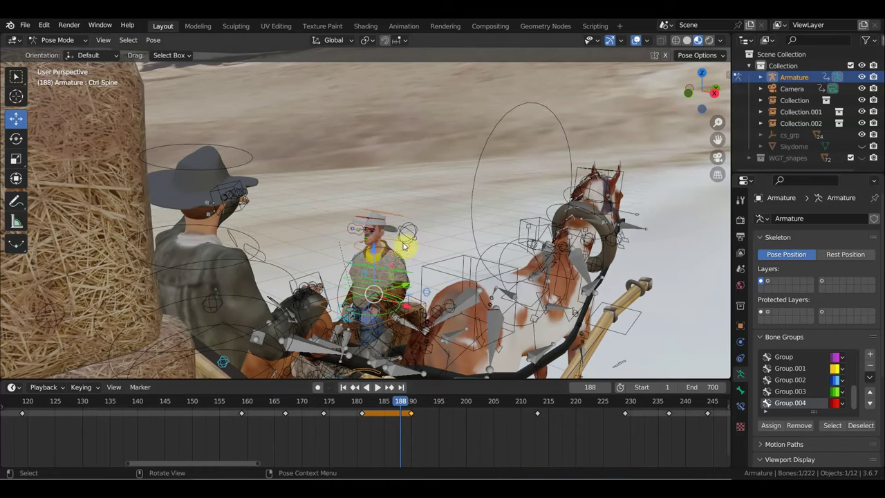
key("a")
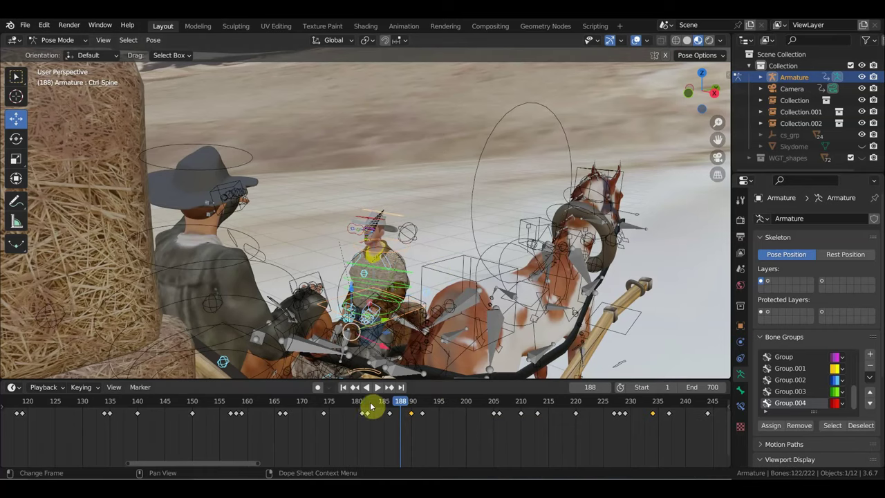
left_click(367, 403)
key("space")
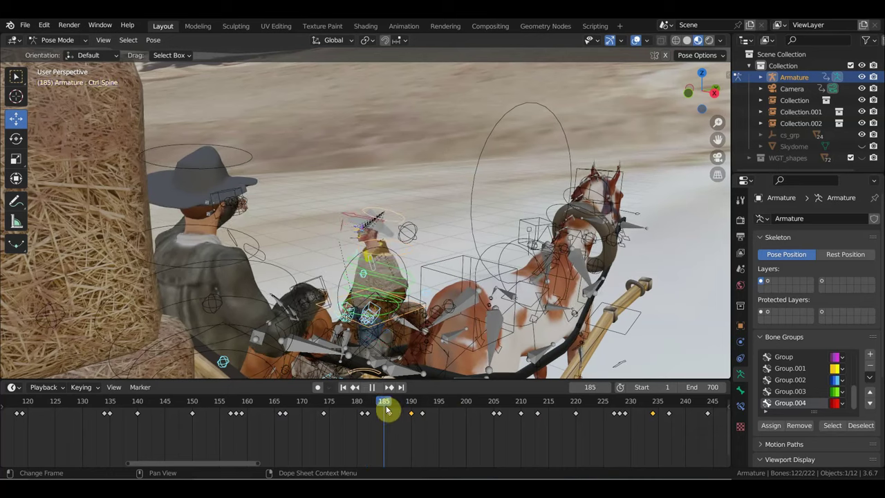
key("space")
Scale the box-selected keyframes about 2.06x from frame 186 and play back from frame 181.
mouse_move(448, 434)
left_mouse_down()
mouse_move(387, 413)
mouse_move(398, 413)
left_mouse_up()
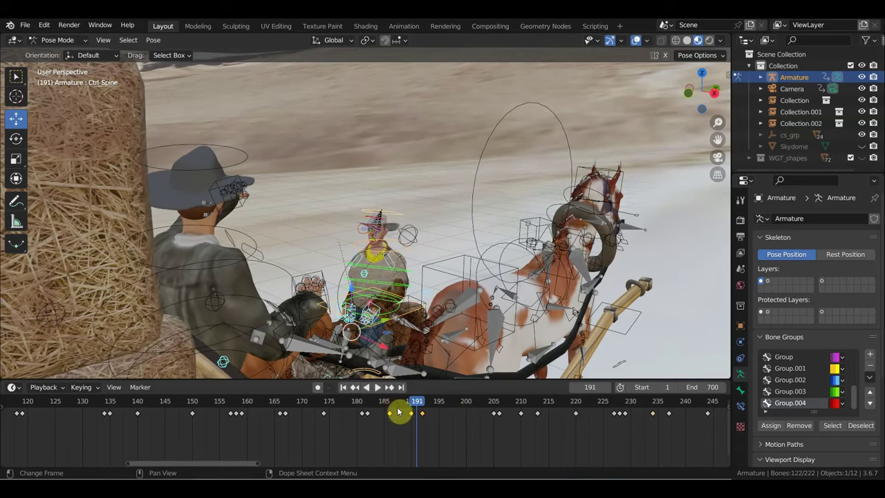
left_click(388, 404)
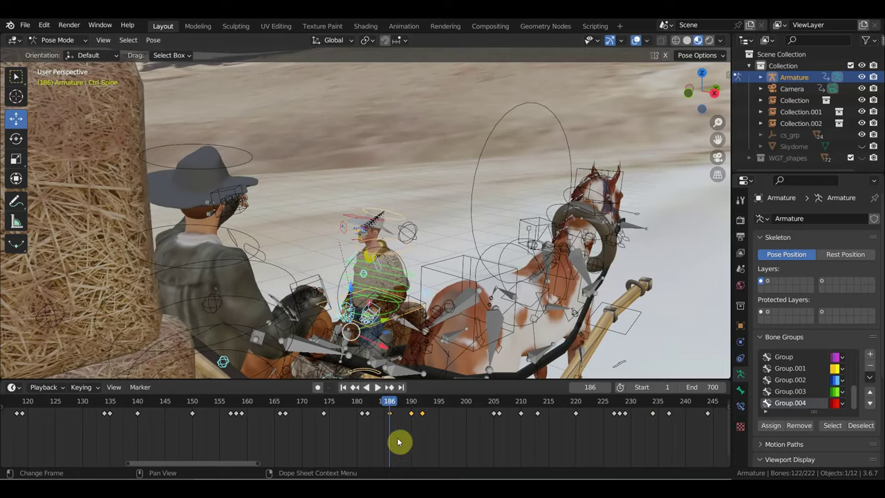
key("s")
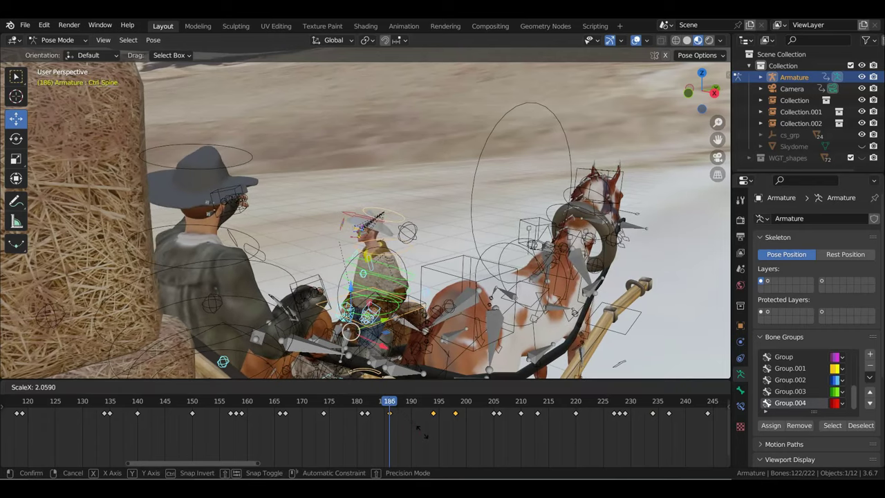
left_click(422, 429)
key("space")
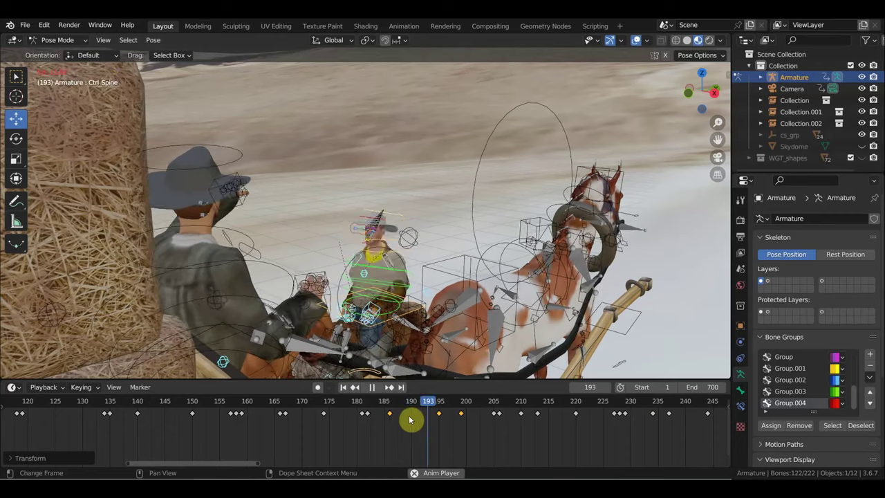
key("space")
left_click(369, 402)
key("space")
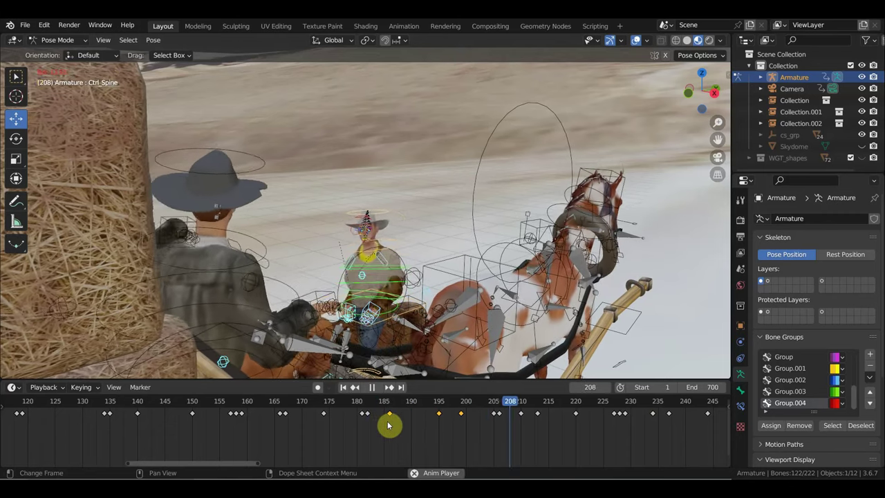
key("space")
scroll(413, 418, "down", 2)
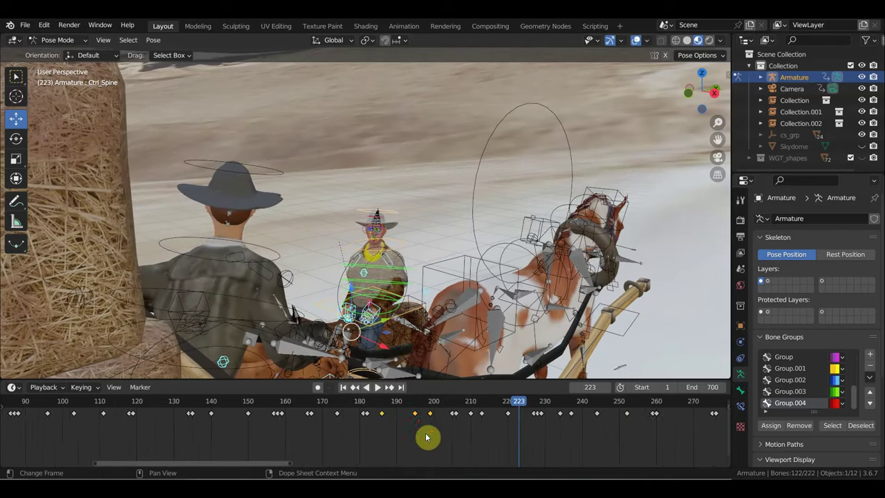
Zoom out the Dope Sheet, box-select the keys after frame 205, and move them about 28 frames later.
scroll(428, 431, "down", 3)
scroll(442, 443, "down", 2)
scroll(472, 445, "down", 1)
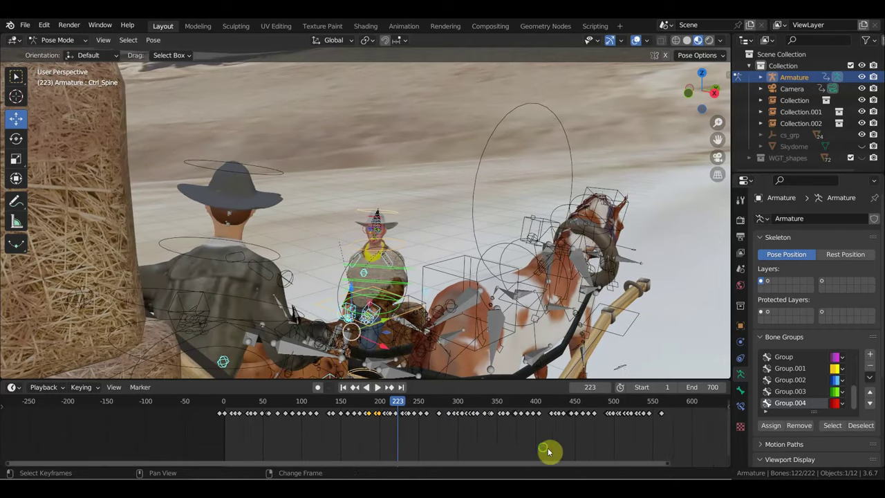
middle_click_drag(549, 450, 495, 445)
left_click_drag(392, 407, 334, 398)
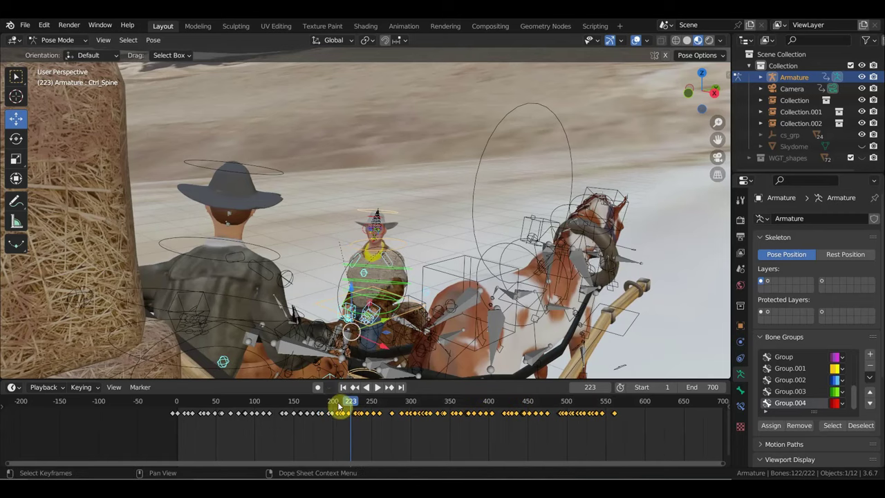
left_click(338, 405)
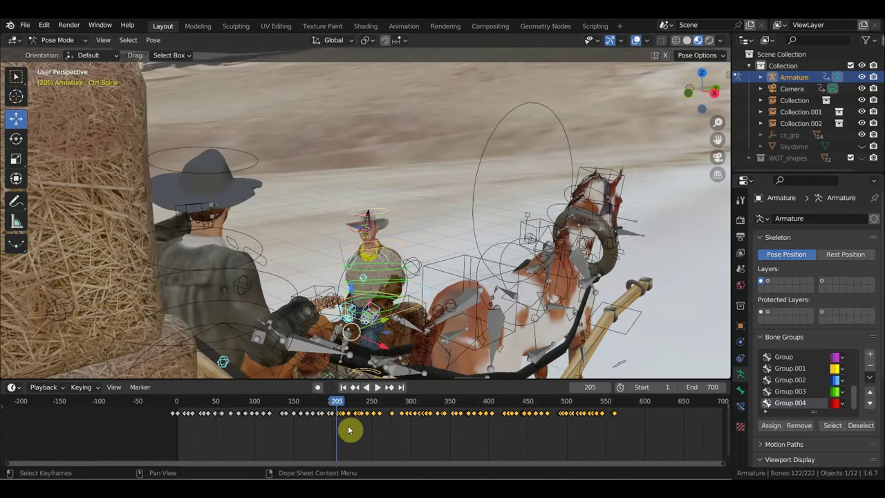
key("g")
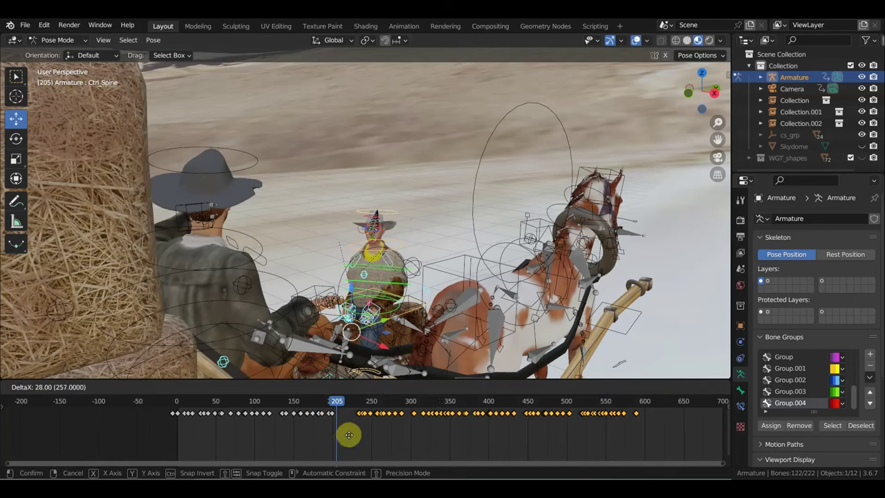
left_click(350, 433)
Scrub back to check the pose near frame 191 and select the rider's head control bone.
mouse_move(341, 406)
left_mouse_down()
mouse_move(327, 403)
mouse_move(484, 436)
mouse_move(547, 433)
mouse_move(430, 421)
mouse_move(443, 420)
left_mouse_up()
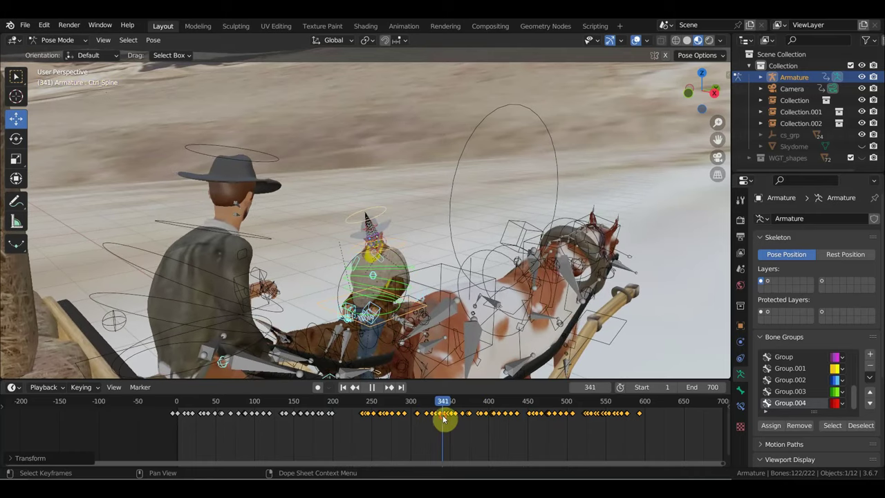
scroll(397, 294, "up", 3)
scroll(417, 249, "up", 2)
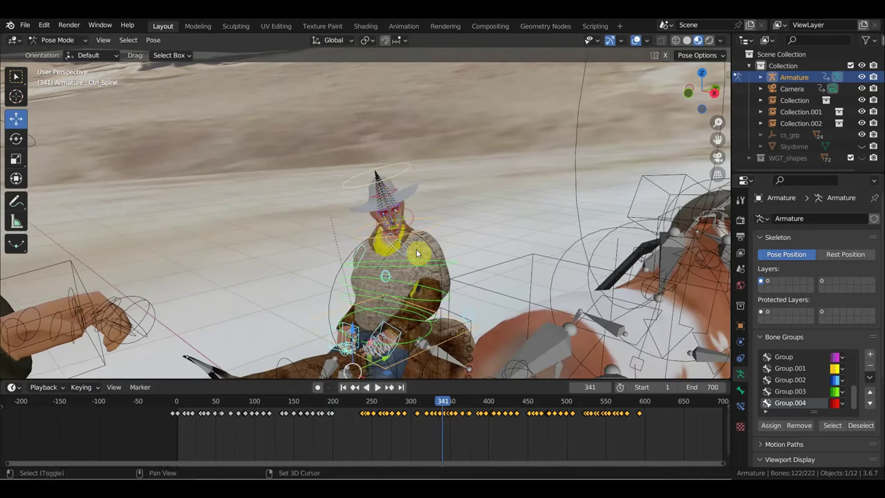
left_click(398, 191)
scroll(394, 257, "up", 2)
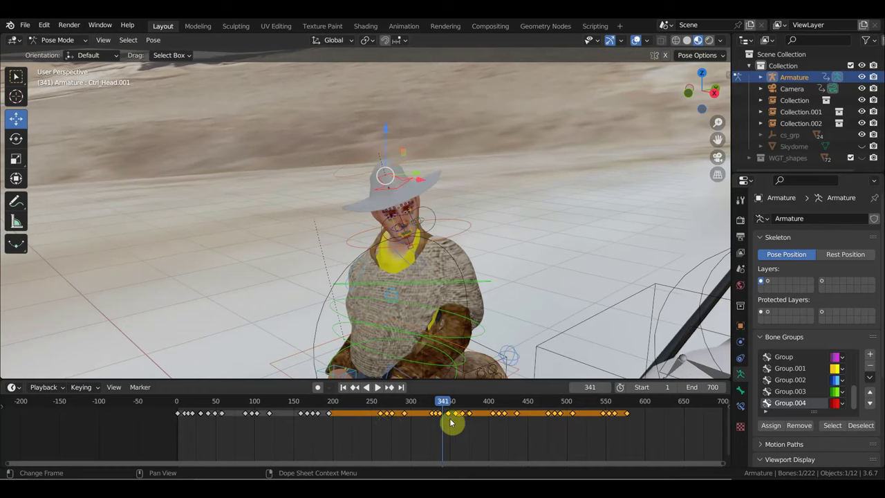
Select all the rider's bones and delete their keyframes at frame 549.
mouse_move(442, 404)
left_mouse_down()
mouse_move(273, 387)
mouse_move(631, 418)
mouse_move(606, 415)
left_mouse_up()
key("a")
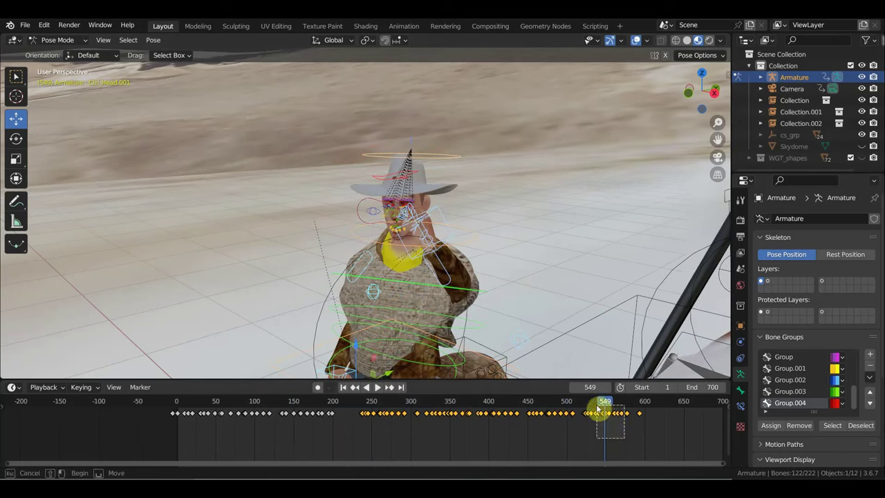
key("Delete")
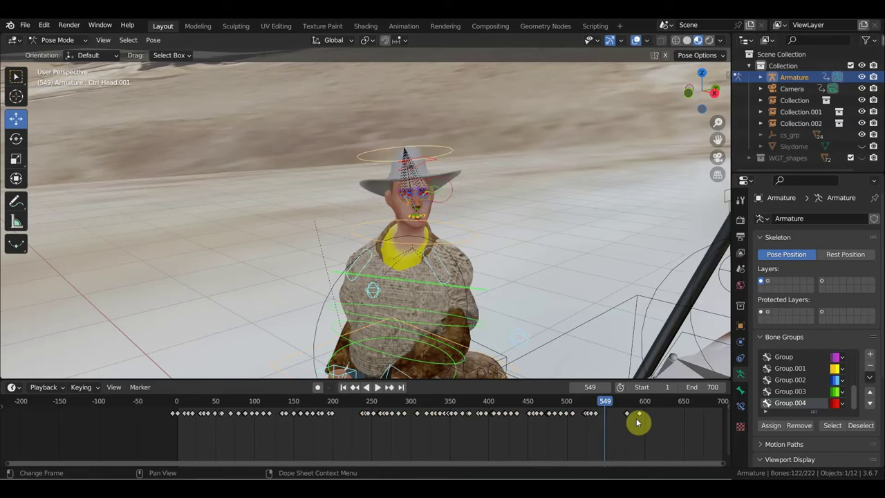
mouse_move(611, 402)
left_mouse_down()
mouse_move(653, 417)
mouse_move(424, 401)
mouse_move(167, 338)
mouse_move(427, 387)
left_mouse_up()
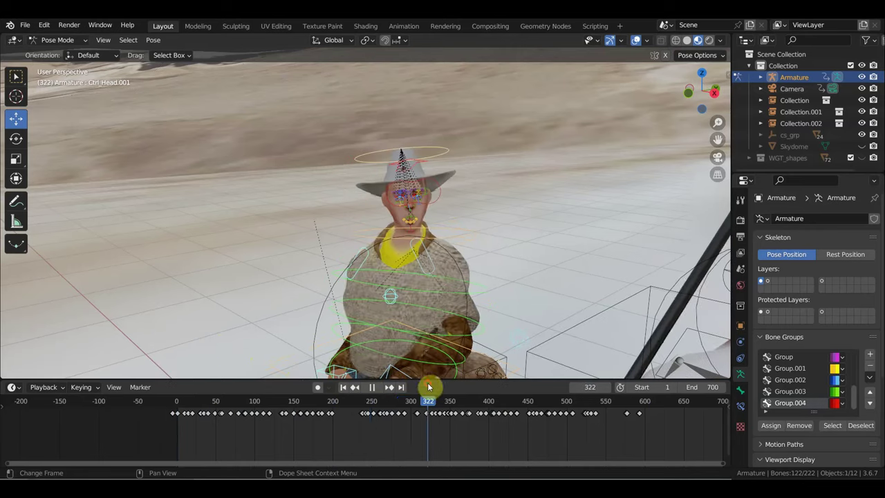
Scrub and play around frames 277–344 to review the rider's pose.
scroll(462, 401, "down", 3)
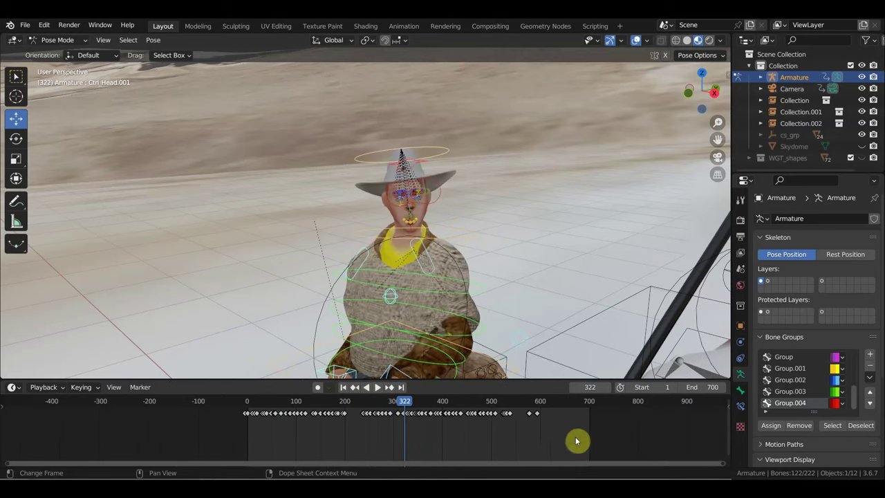
mouse_move(401, 404)
left_mouse_down()
mouse_move(385, 407)
mouse_move(405, 411)
mouse_move(384, 414)
left_mouse_up()
scroll(395, 454, "up", 2)
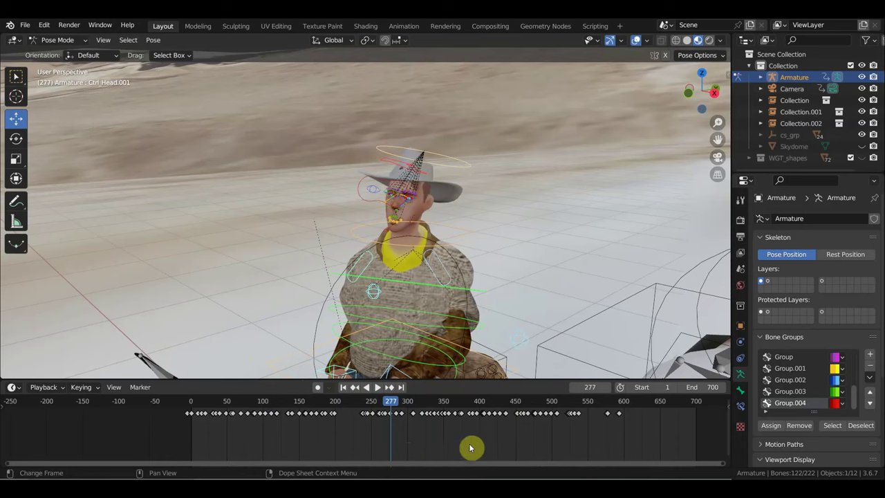
key("space")
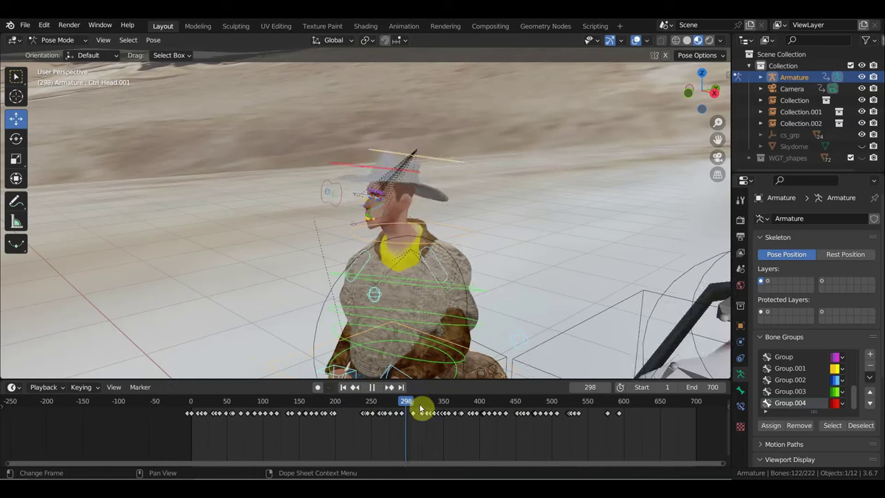
left_click_drag(461, 422, 441, 419)
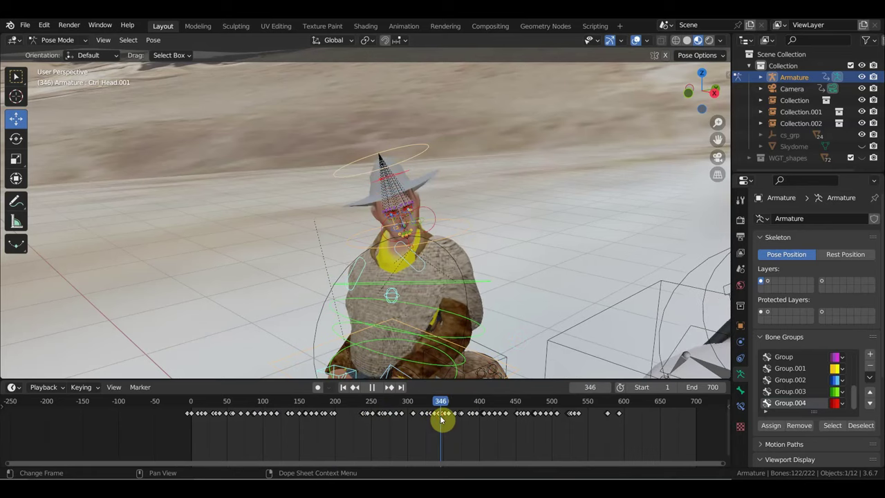
scroll(509, 448, "up", 5)
scroll(544, 458, "up", 2, "ctrl")
scroll(521, 401, "down", 3, "ctrl")
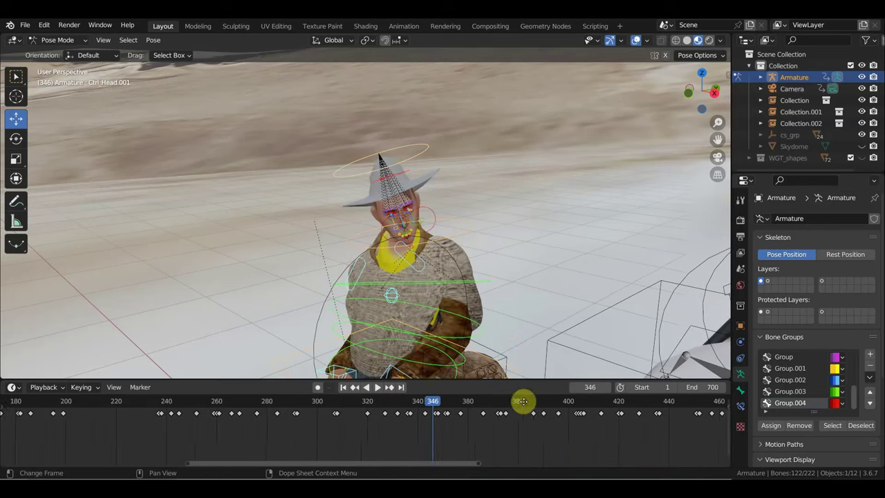
Select the head control bone and its keyframe near frame 348, then play through to frame 370.
left_click(399, 177)
left_click(404, 437)
left_click_drag(382, 415, 357, 406)
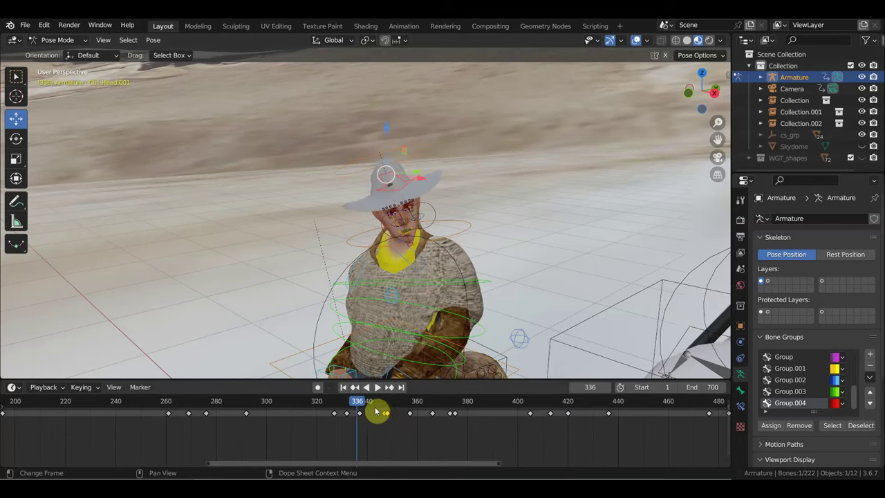
key("space")
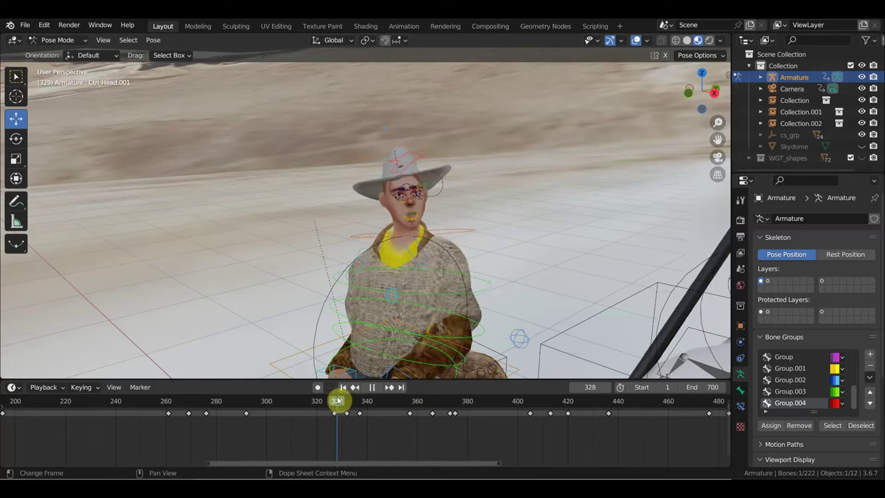
mouse_move(431, 424)
left_mouse_down()
mouse_move(443, 427)
mouse_move(423, 424)
mouse_move(661, 438)
left_mouse_up()
scroll(537, 293, "down", 3)
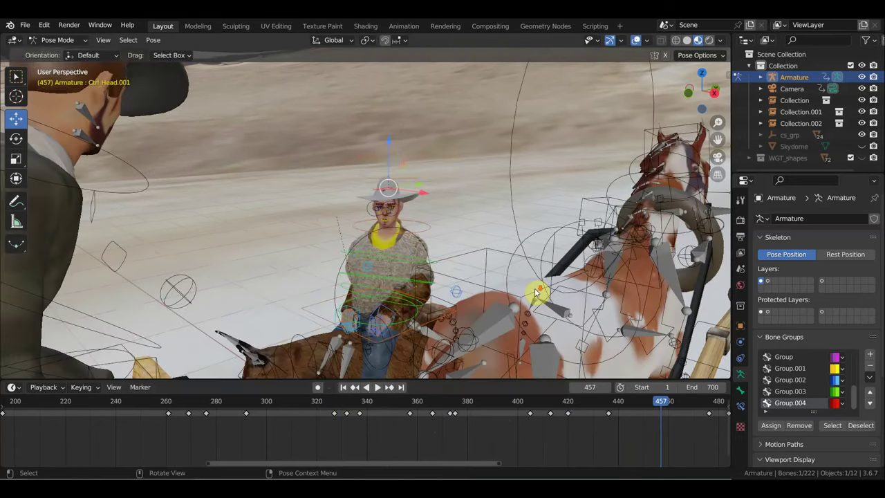
Key Ctrl_Head.001's location and rotation at frame 457, viewing the wagon from the side.
scroll(534, 295, "down", 2)
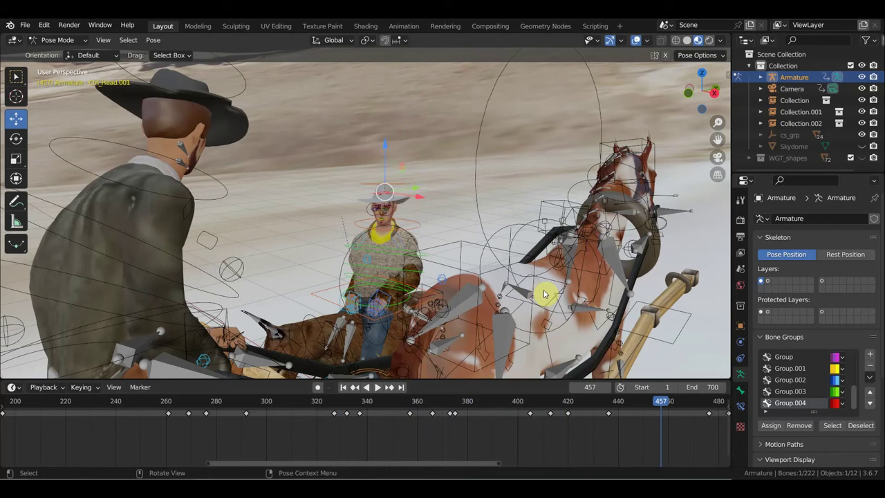
key("i")
mouse_move(563, 299)
middle_mouse_down()
mouse_move(289, 289)
mouse_move(396, 278)
mouse_move(369, 262)
mouse_move(373, 270)
mouse_move(346, 273)
mouse_move(415, 290)
middle_mouse_up()
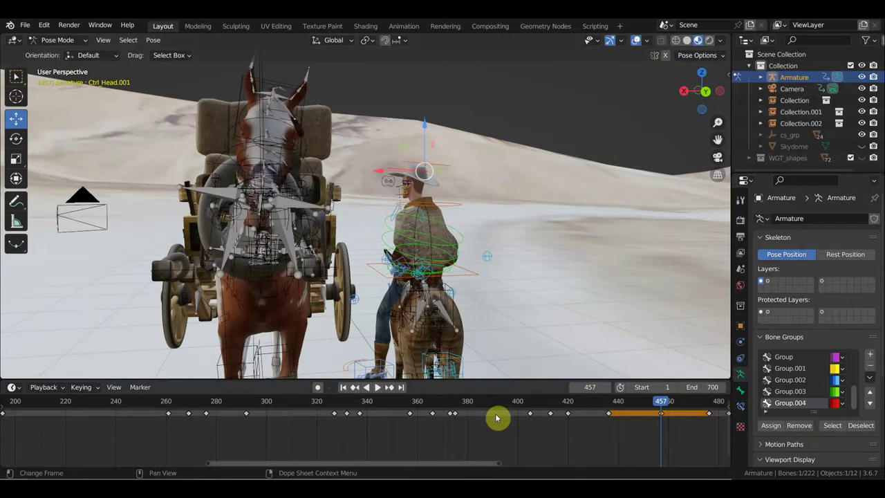
mouse_move(661, 404)
left_mouse_down()
mouse_move(375, 403)
mouse_move(290, 387)
mouse_move(571, 431)
left_mouse_up()
From a front three-quarter view, play backwards from frame 421 to 339, then deselect all bones.
mouse_move(595, 284)
middle_mouse_down()
mouse_move(542, 294)
mouse_move(432, 290)
middle_mouse_up()
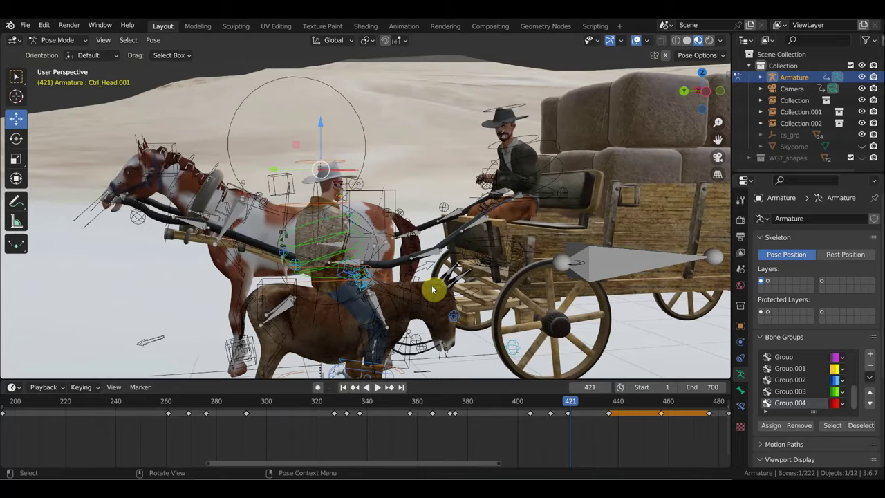
scroll(484, 282, "down", 3)
middle_click_drag(486, 283, 586, 281)
scroll(583, 282, "up", 3)
scroll(583, 282, "up", 2)
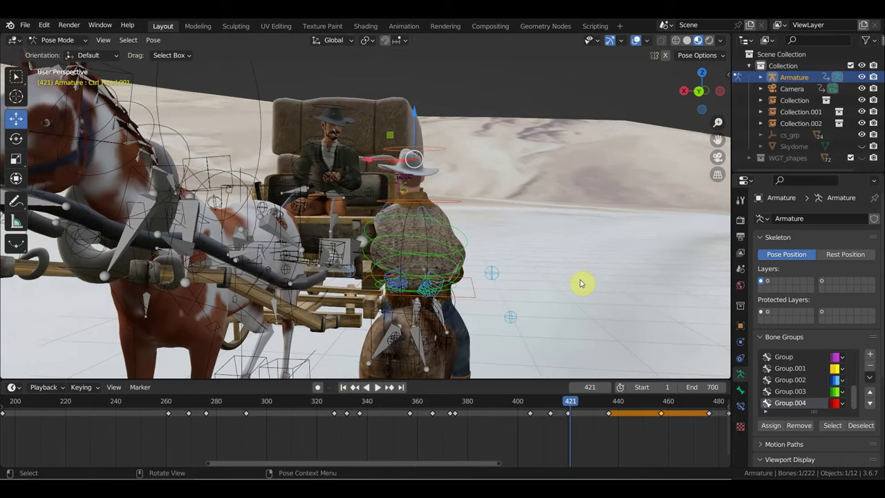
key("ctrl+shift+space")
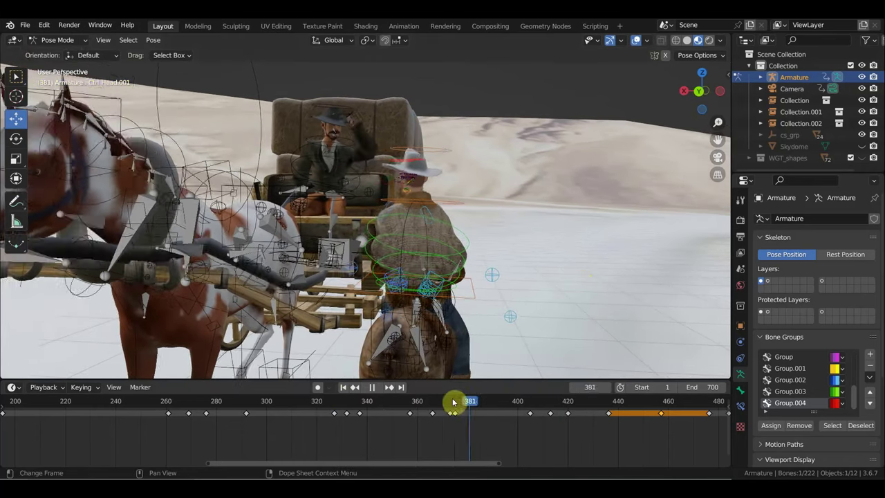
key("space")
left_click(379, 343)
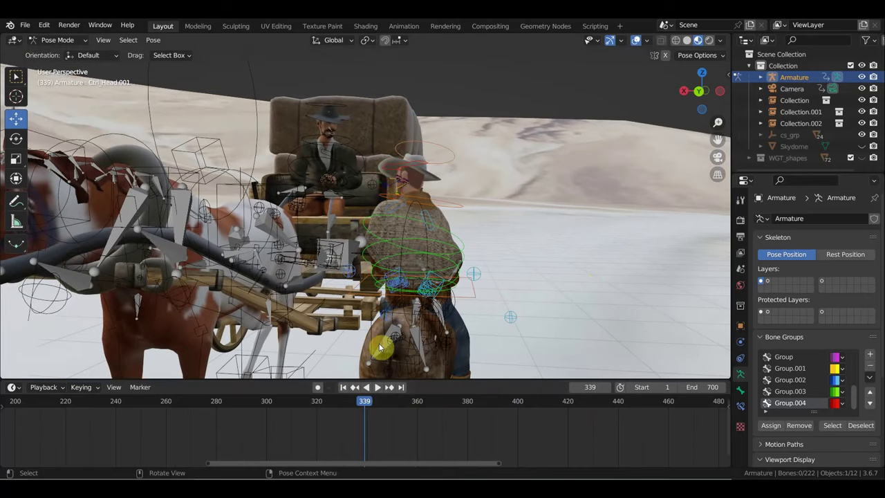
Duplicate all the rider's keyframes and shift the copy about 370 frames later, ending near frame 834.
scroll(600, 448, "down", 3)
left_click(441, 229)
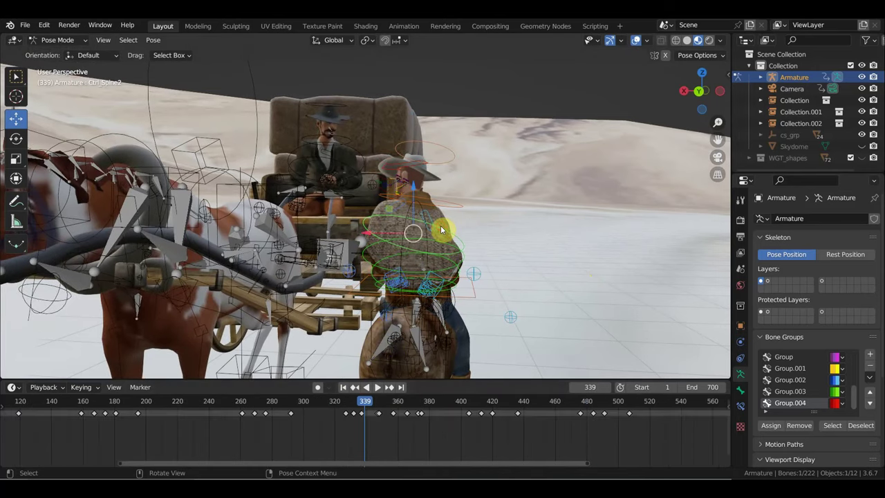
scroll(556, 432, "down", 4)
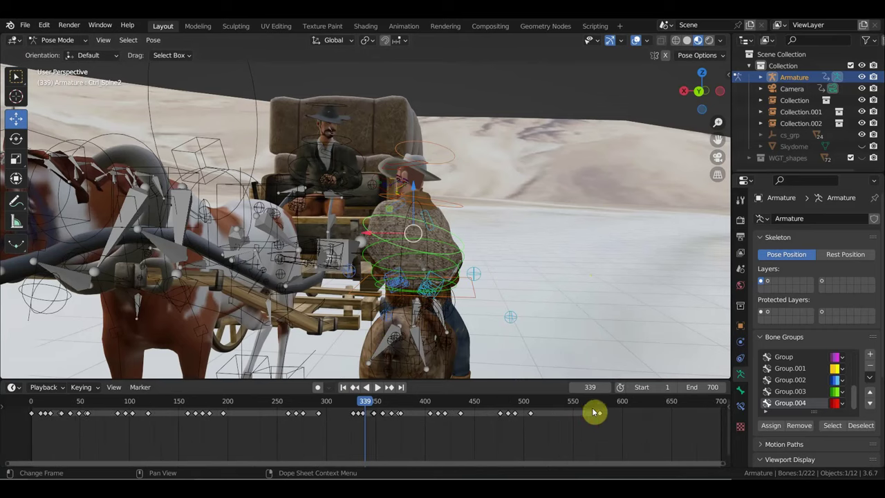
scroll(629, 412, "down", 2)
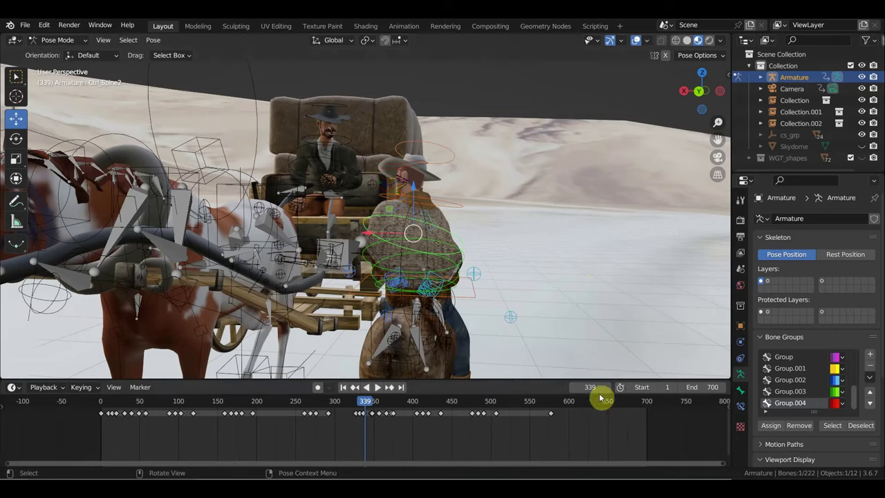
left_click_drag(560, 454, 250, 402)
key("a")
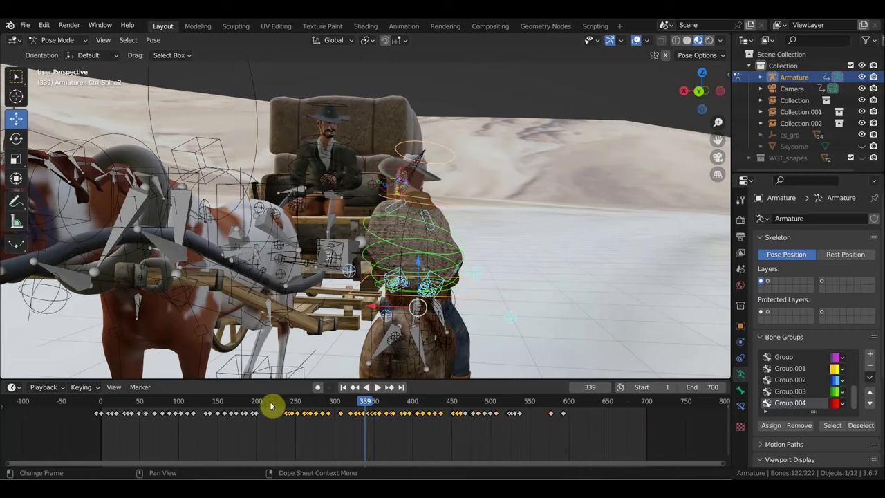
left_click_drag(273, 412, 593, 429)
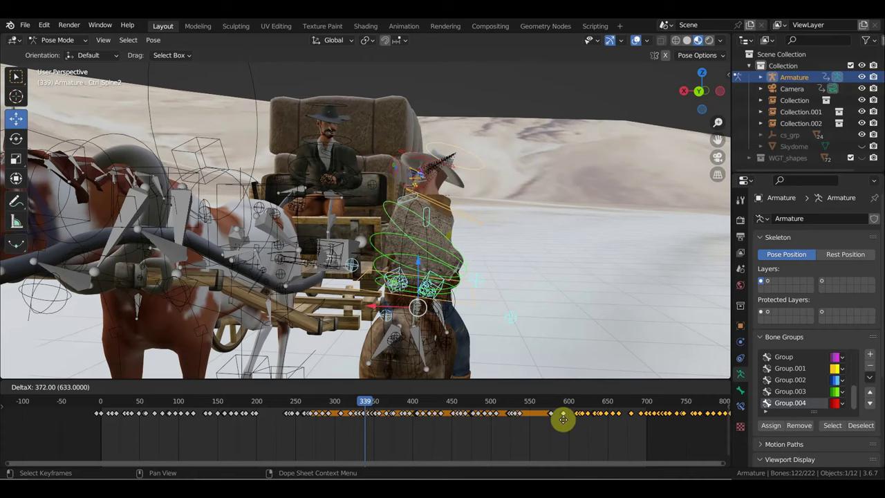
left_click(562, 418)
scroll(578, 432, "down", 3)
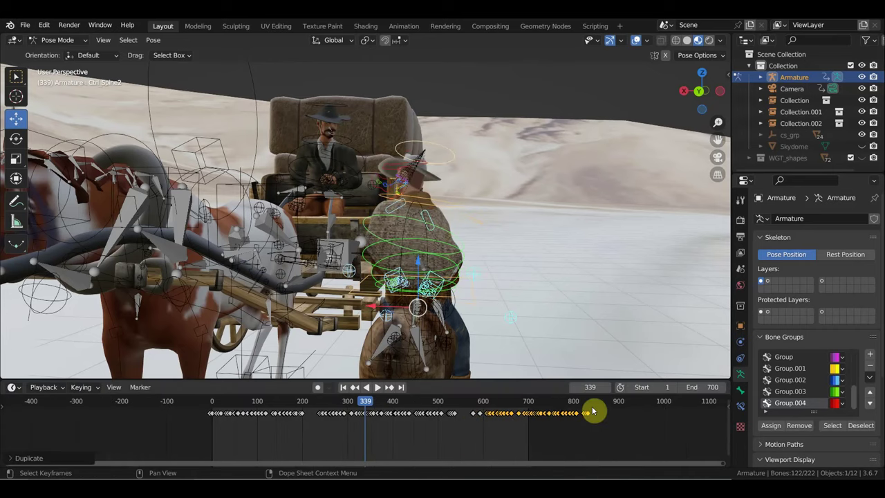
left_click(589, 402)
type("840")
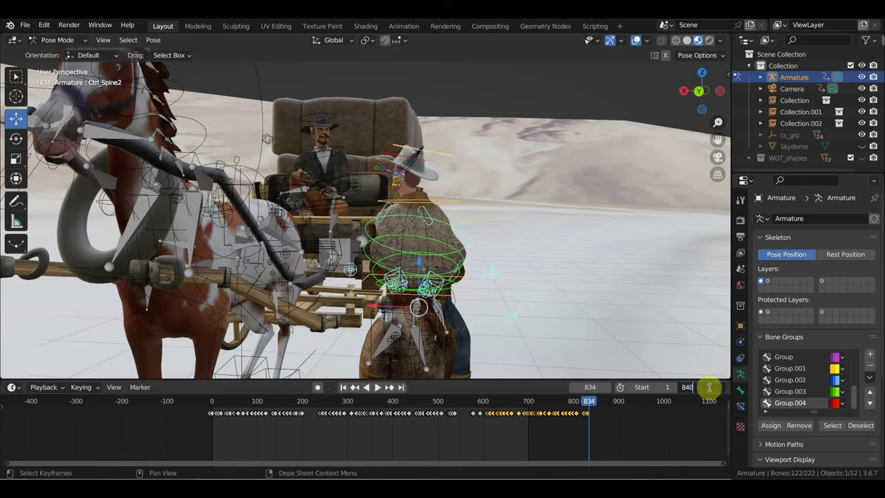
Set the animation end frame to 840, start playback, and hide the viewport overlays.
key("Return")
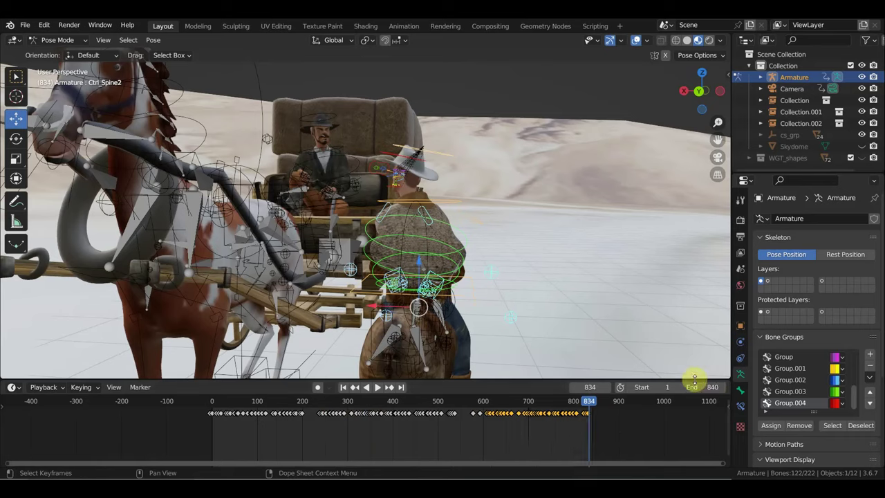
key("space")
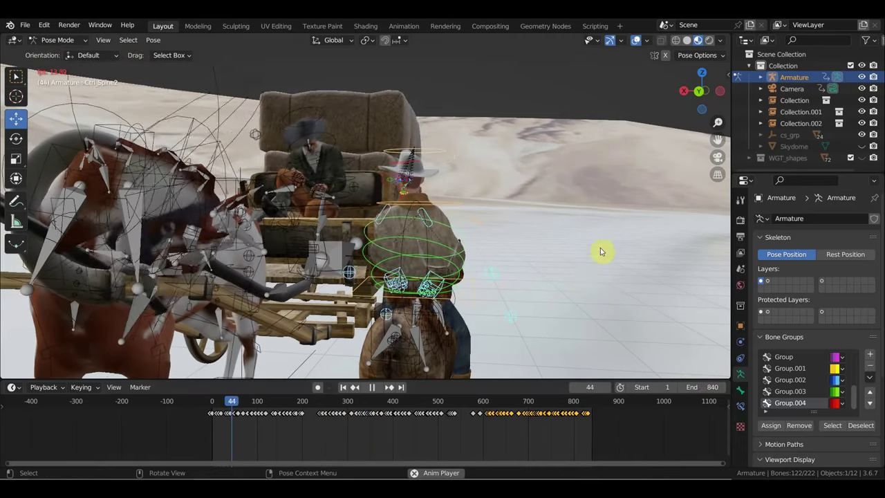
left_click(636, 39)
middle_click_drag(537, 237, 477, 235)
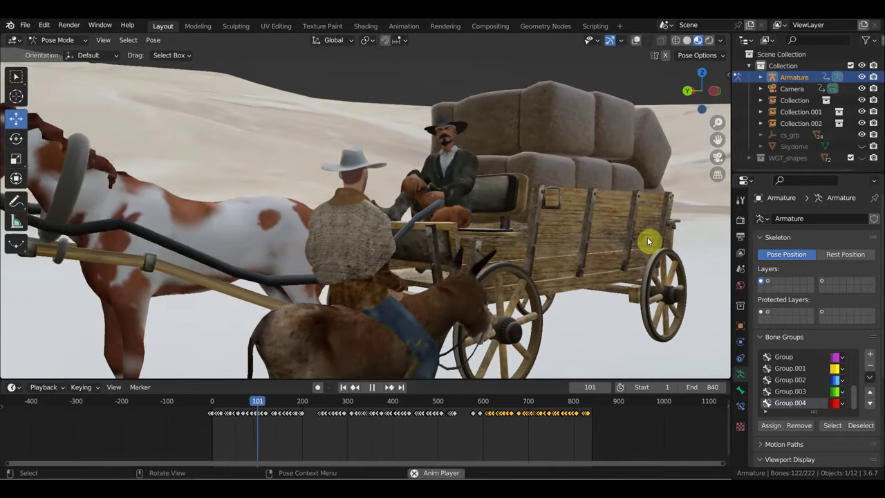
Make the Skydome visible again in the Outliner and stop playback on a frontal view of the wagon.
left_click(871, 146)
scroll(644, 239, "down", 3)
scroll(618, 251, "down", 3)
mouse_move(612, 257)
middle_mouse_down()
mouse_move(634, 262)
mouse_move(495, 266)
middle_mouse_up()
scroll(615, 271, "up", 3)
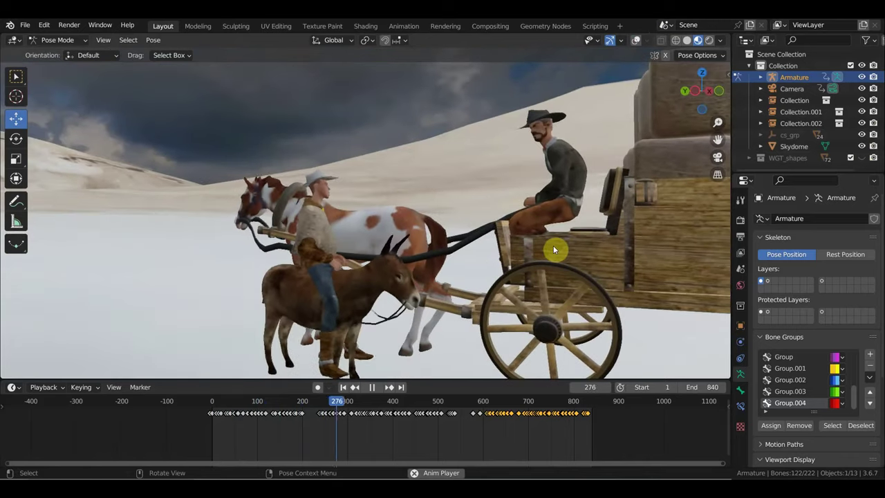
left_click(553, 245)
key("space")
Replay the lengthened animation from about frame 222 through to frame 822.
middle_click_drag(544, 241, 602, 237)
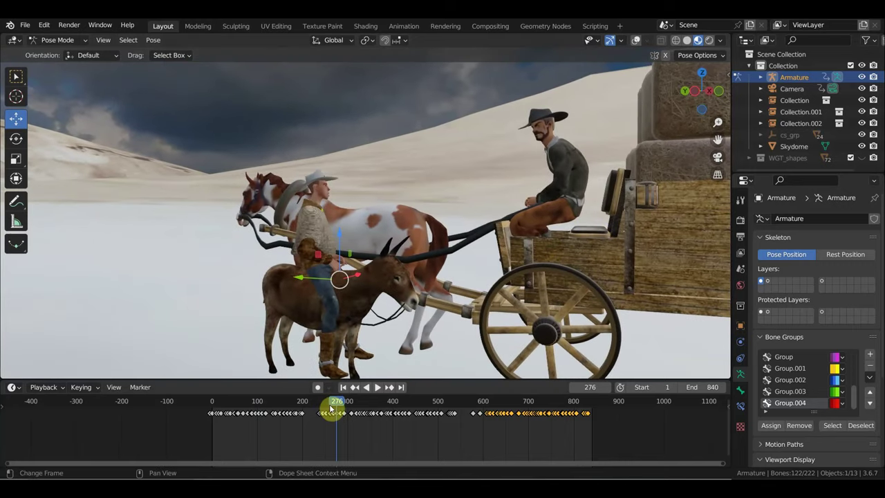
left_click_drag(339, 403, 310, 409)
key("space")
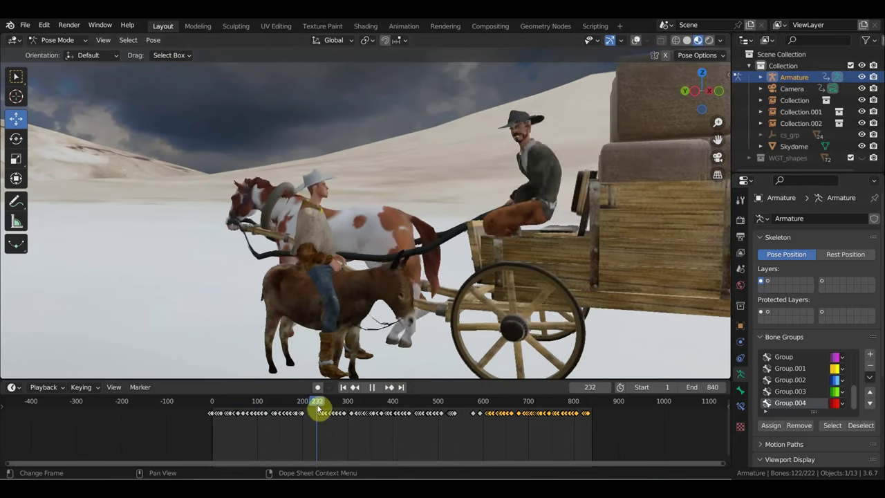
mouse_move(332, 412)
left_mouse_down()
mouse_move(384, 432)
mouse_move(561, 454)
mouse_move(578, 459)
mouse_move(513, 444)
mouse_move(584, 471)
left_mouse_up()
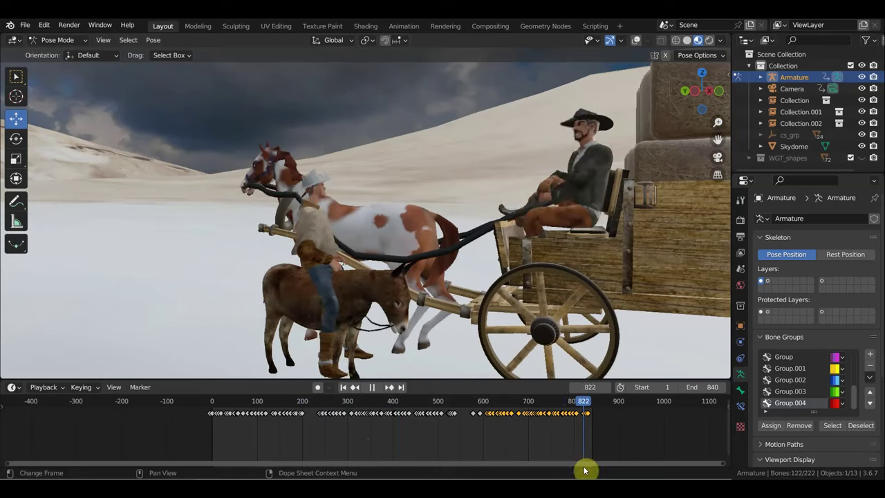
left_click_drag(584, 470, 583, 468)
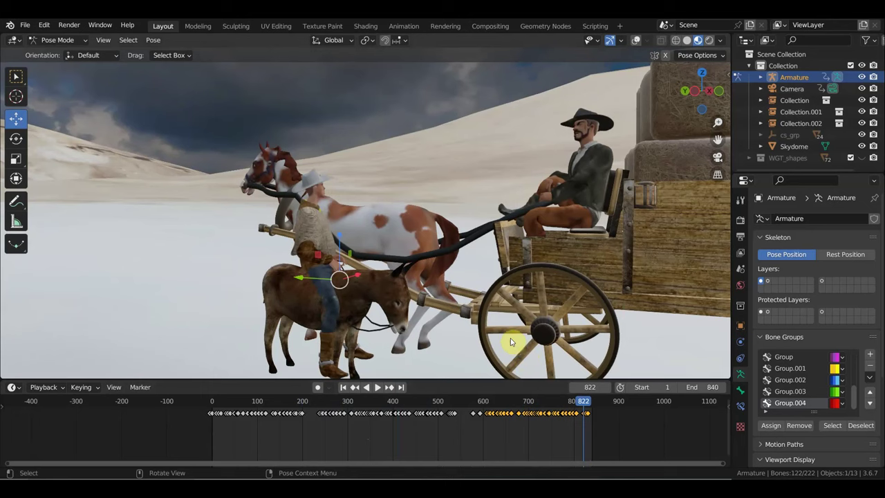
left_click(13, 81)
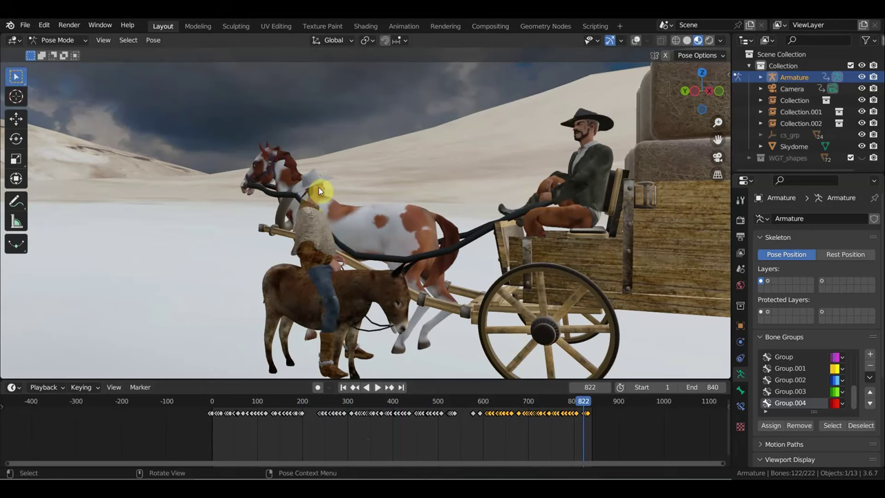
middle_click_drag(318, 187, 351, 214)
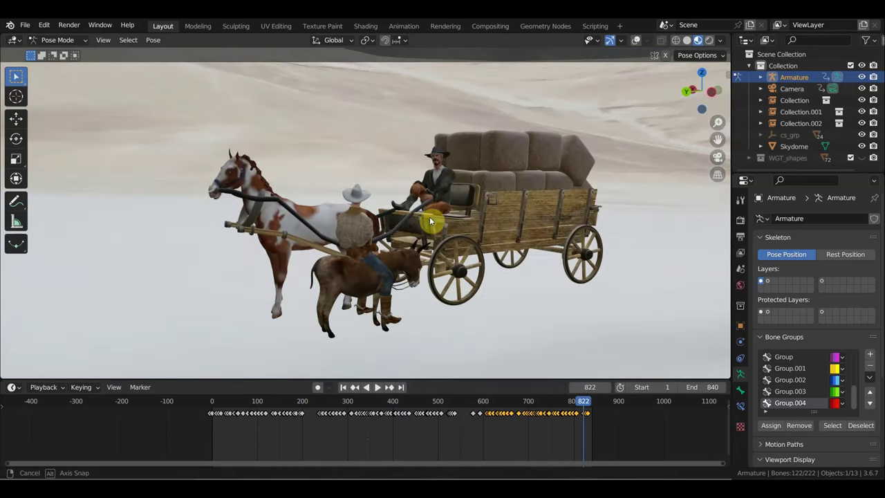
middle_click_drag(422, 218, 436, 219)
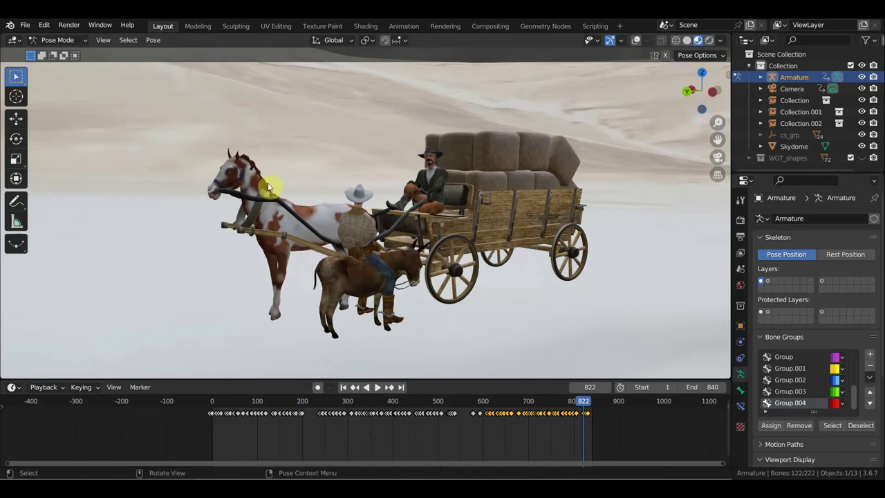
scroll(253, 212, "up", 5)
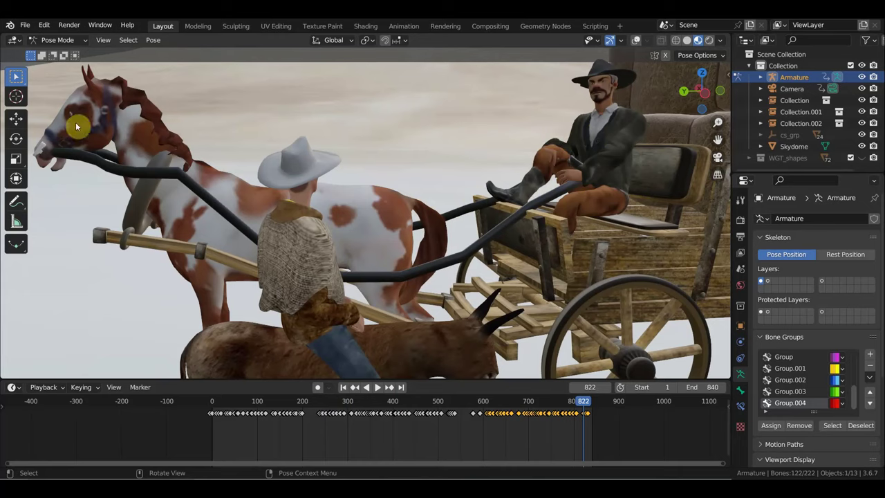
left_click(143, 193)
middle_click_drag(197, 198, 259, 200)
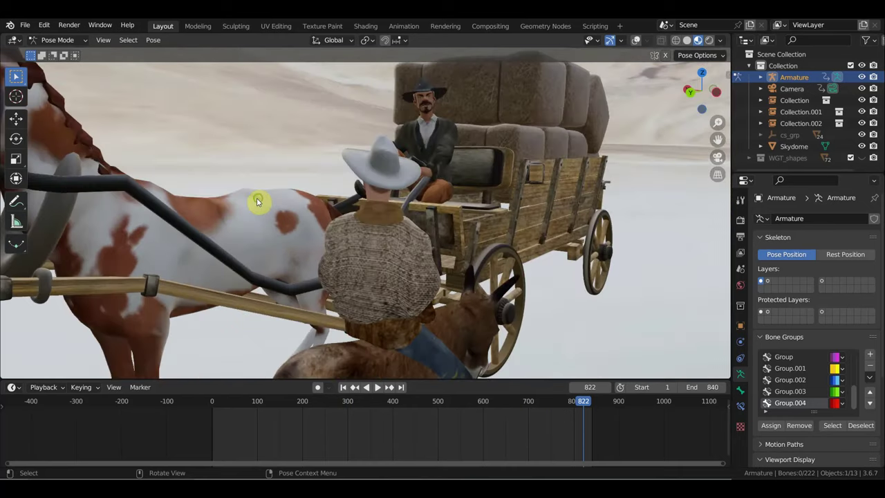
scroll(177, 220, "down", 5)
middle_click_drag(177, 220, 277, 213)
scroll(264, 233, "up", 4)
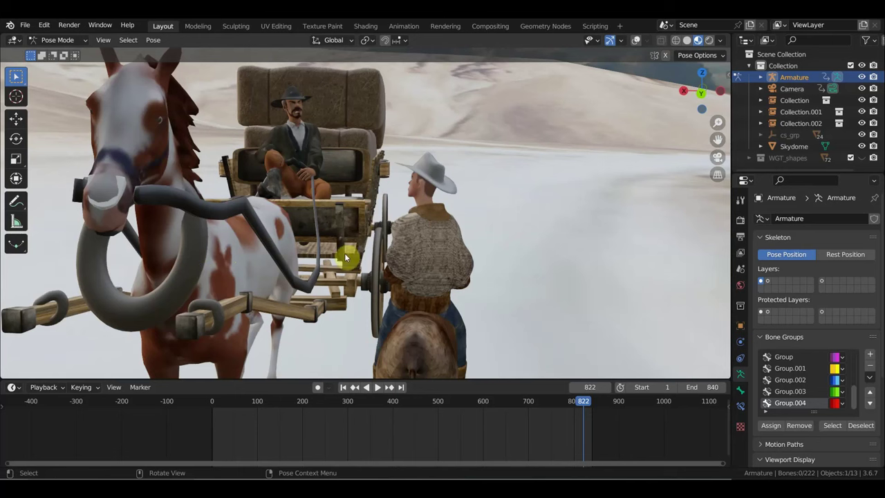
scroll(403, 242, "down", 5)
middle_click_drag(404, 241, 85, 247)
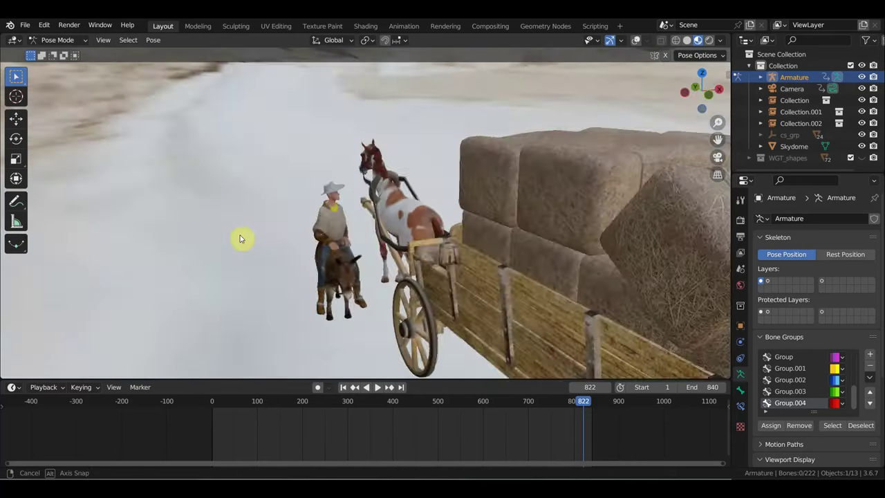
scroll(341, 217, "up", 5)
scroll(366, 195, "up", 3)
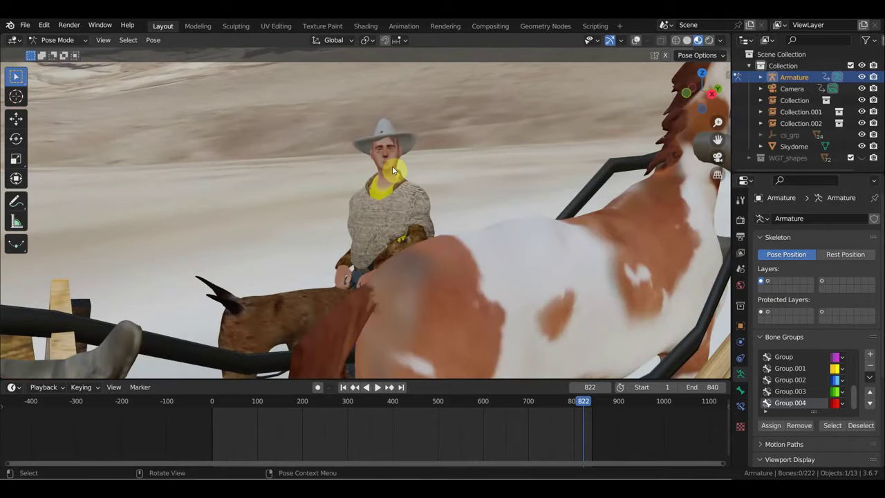
scroll(395, 175, "down", 5)
mouse_move(365, 187)
middle_mouse_down()
mouse_move(138, 197)
mouse_move(99, 187)
mouse_move(398, 184)
mouse_move(99, 185)
middle_mouse_up()
scroll(399, 184, "down", 3)
scroll(399, 184, "up", 2)
scroll(398, 185, "up", 2)
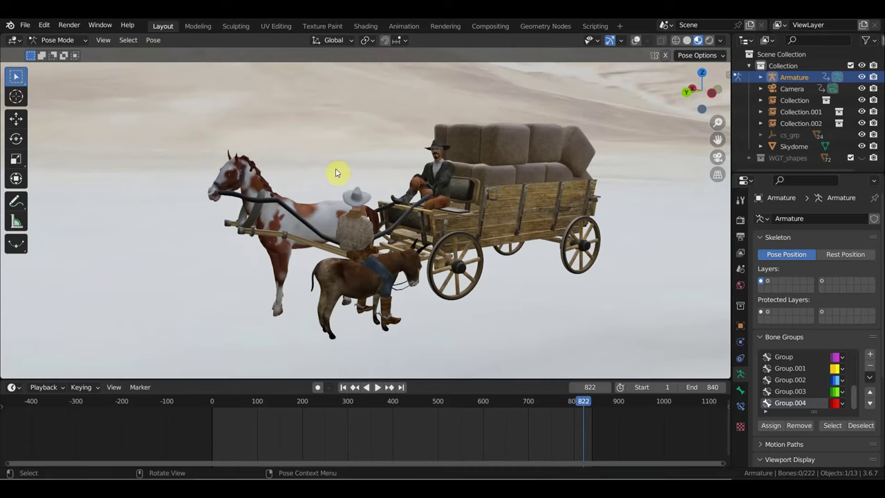
scroll(396, 257, "down", 2)
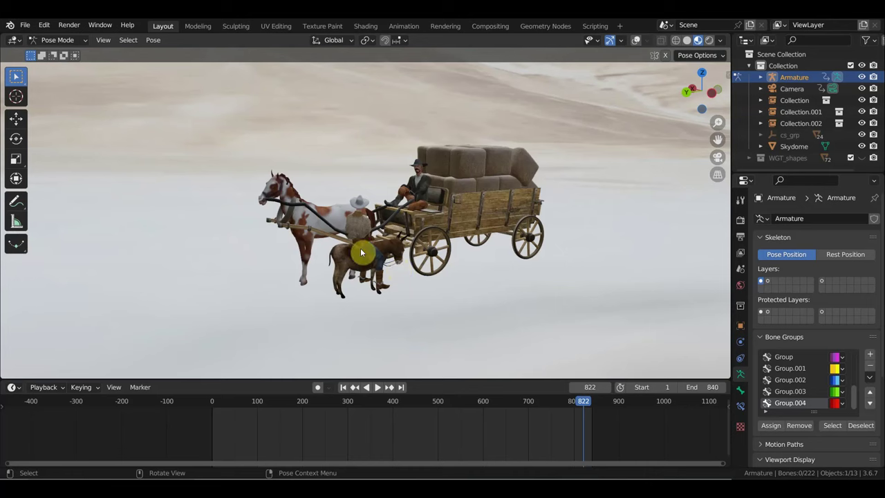
scroll(361, 253, "up", 1)
scroll(369, 256, "up", 1)
scroll(361, 260, "up", 2)
mouse_move(362, 261)
middle_mouse_down()
mouse_move(435, 249)
mouse_move(351, 262)
mouse_move(336, 257)
middle_mouse_up()
scroll(432, 247, "down", 2)
scroll(429, 245, "down", 2)
scroll(348, 256, "down", 2)
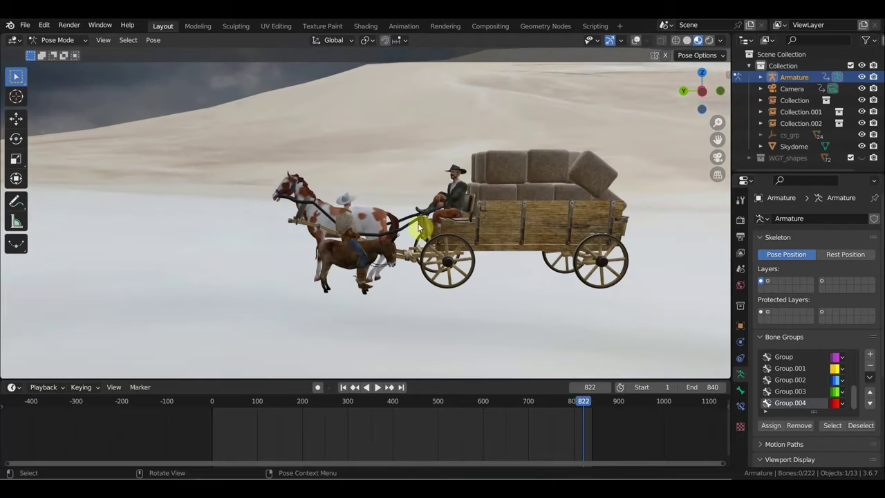
Re-enable viewport overlays, save 'герой запада сцена7 долгий разговор.blend', and scrub back toward frame 0.
left_click(635, 39)
left_click(25, 25)
mouse_move(41, 38)
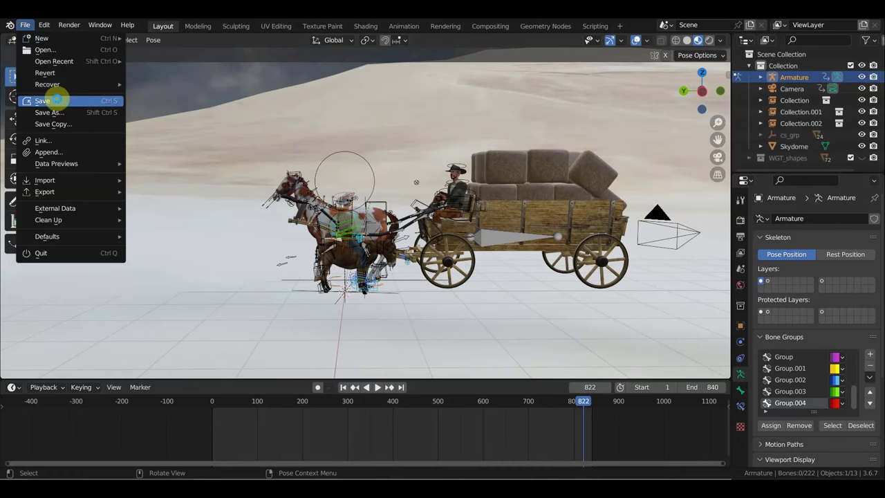
left_click(57, 100)
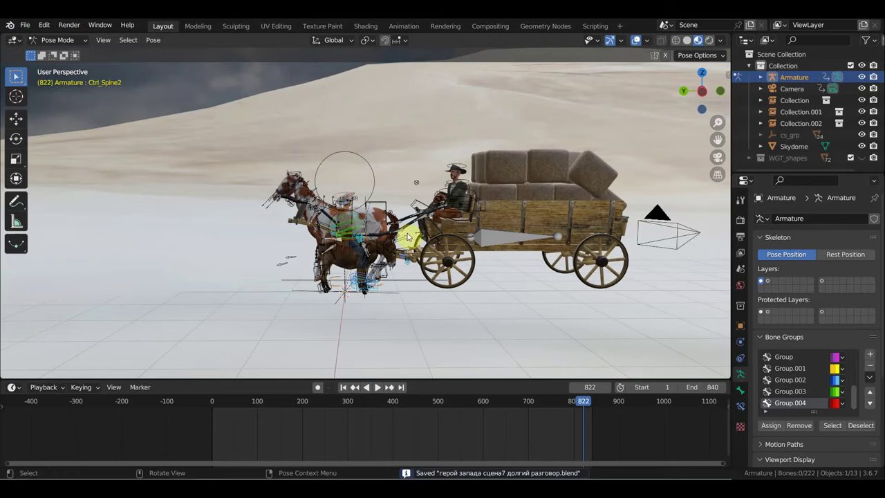
scroll(425, 272, "down", 3)
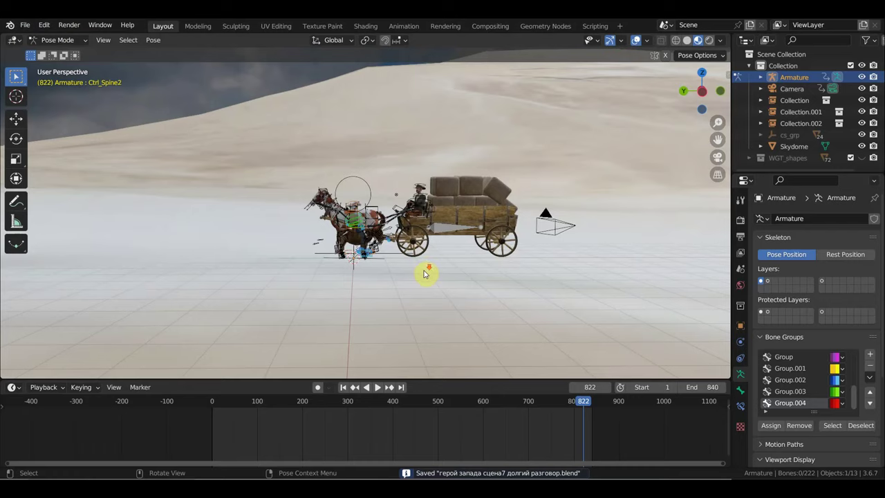
scroll(424, 271, "down", 3)
left_click_drag(573, 408, 197, 399)
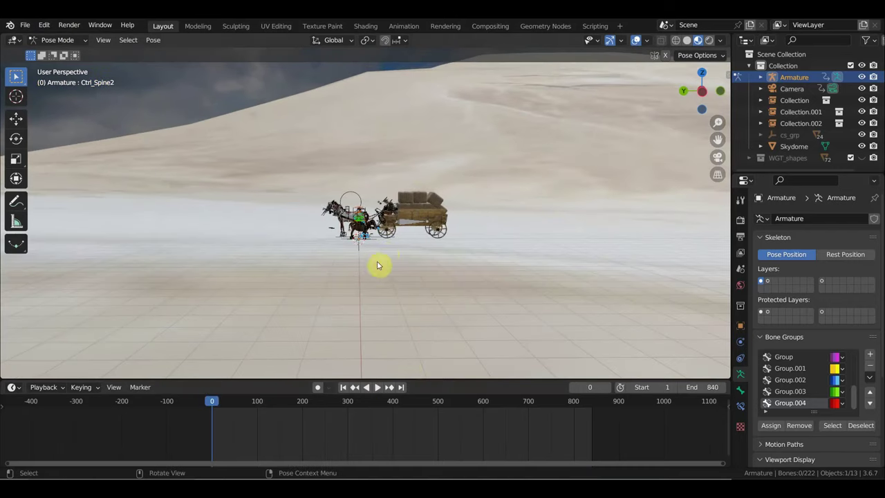
scroll(387, 256, "down", 3)
In Object Mode, move the wagon group Collection.002 31.116 m along Y.
left_click(361, 205)
left_click(52, 39)
left_click(66, 55)
scroll(389, 224, "up", 3)
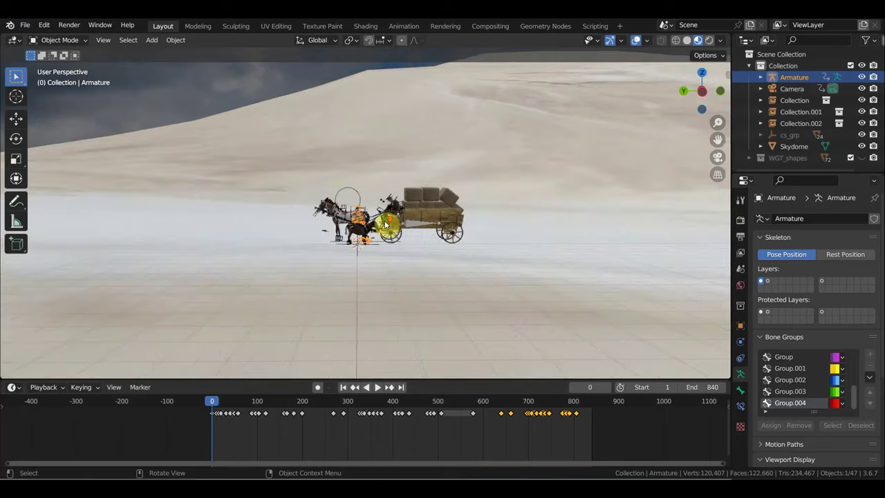
left_click(356, 191)
scroll(385, 201, "down", 3)
scroll(395, 253, "down", 1)
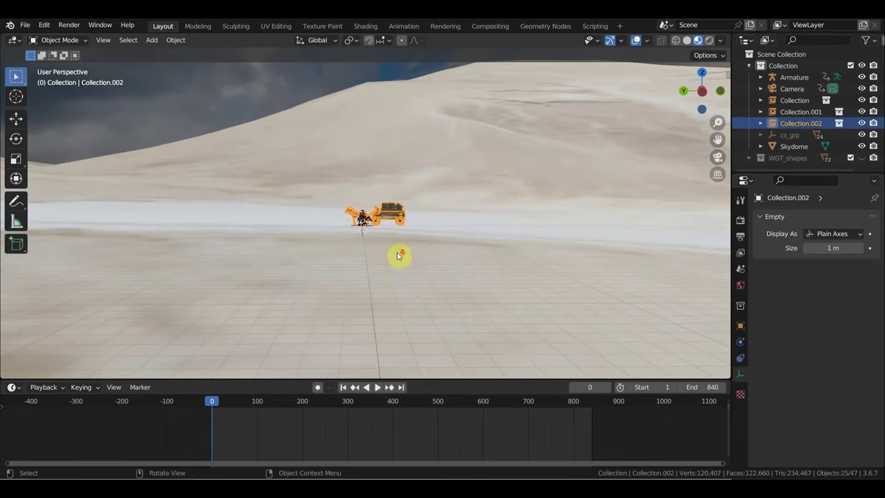
left_click(16, 119)
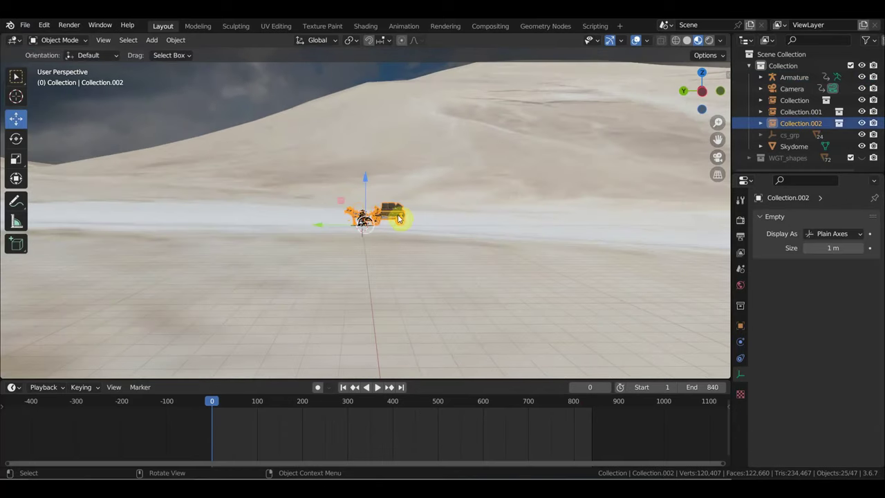
left_click_drag(323, 228, 55, 236)
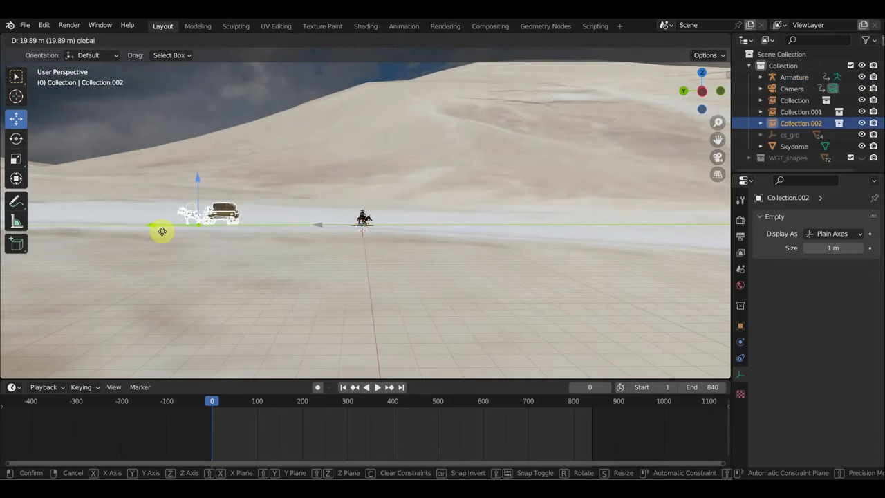
Centre the wagon in view and play the animation from the start to preview its journey.
middle_click_drag(168, 221, 453, 255)
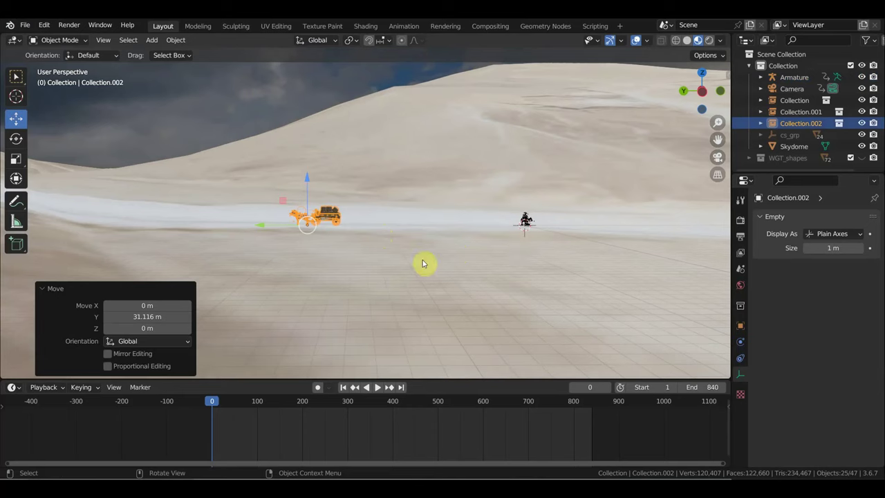
left_click(234, 404)
key("space")
mouse_move(251, 413)
left_mouse_down()
mouse_move(444, 426)
mouse_move(213, 401)
left_mouse_up()
Stop playback and open another герой запада scene file, discarding unsaved changes.
key("space")
scroll(447, 298, "up", 5)
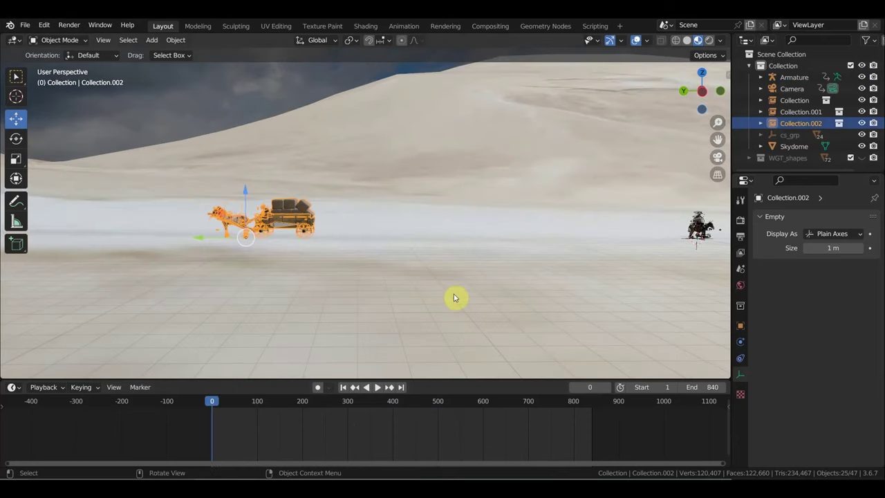
left_click(27, 26)
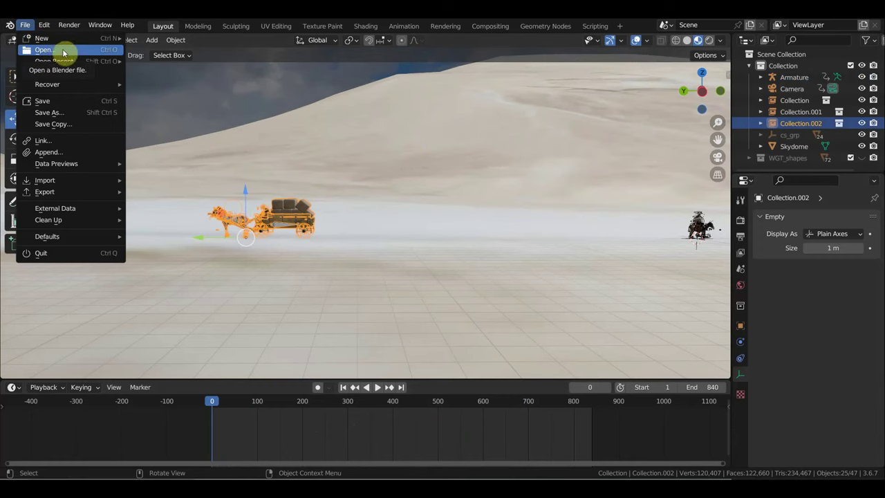
left_click(57, 51)
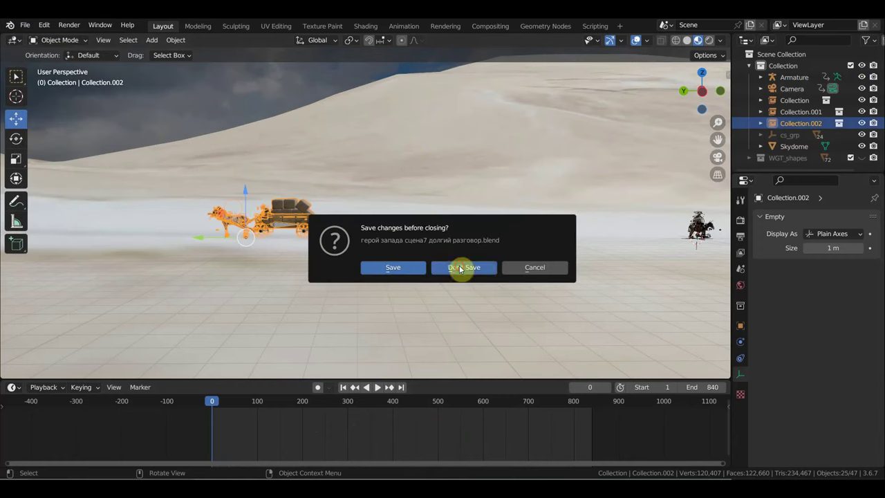
left_click(459, 267)
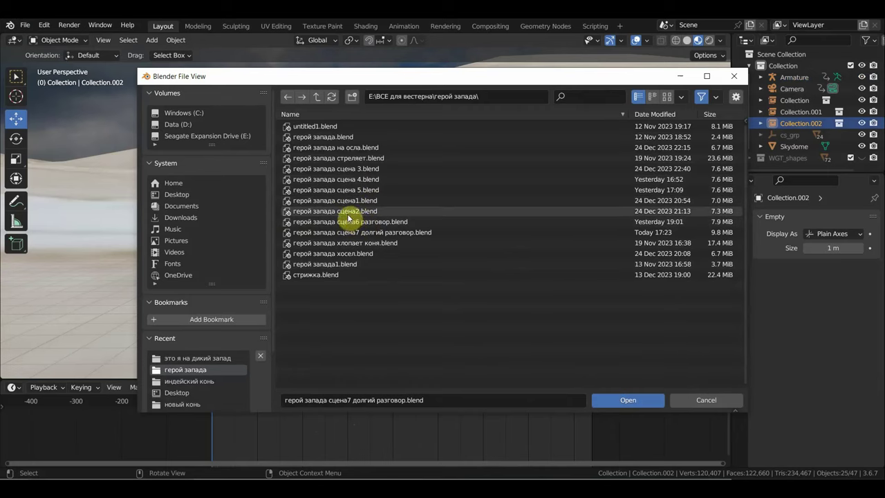
double_click(351, 189)
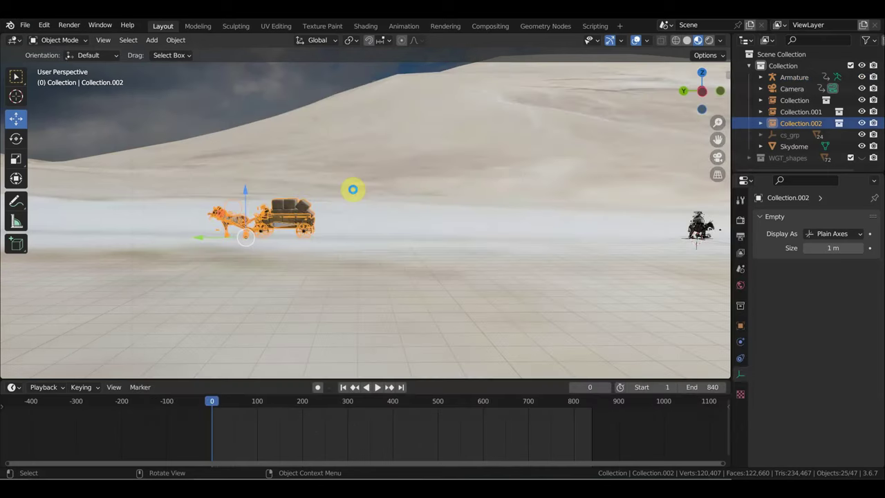
left_click(352, 242)
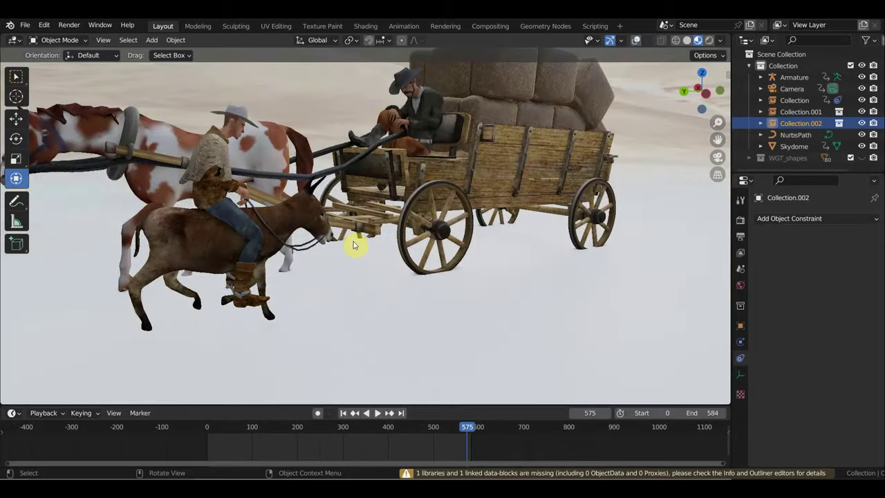
Play the wagon animation, scrub back through it, and stop playback.
key("space")
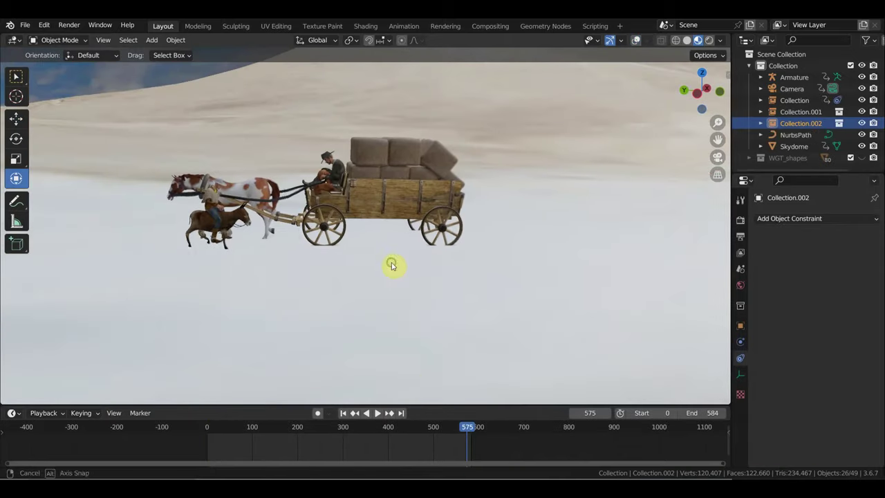
left_click(466, 427)
mouse_move(433, 429)
left_mouse_down()
mouse_move(322, 425)
mouse_move(463, 454)
left_mouse_up()
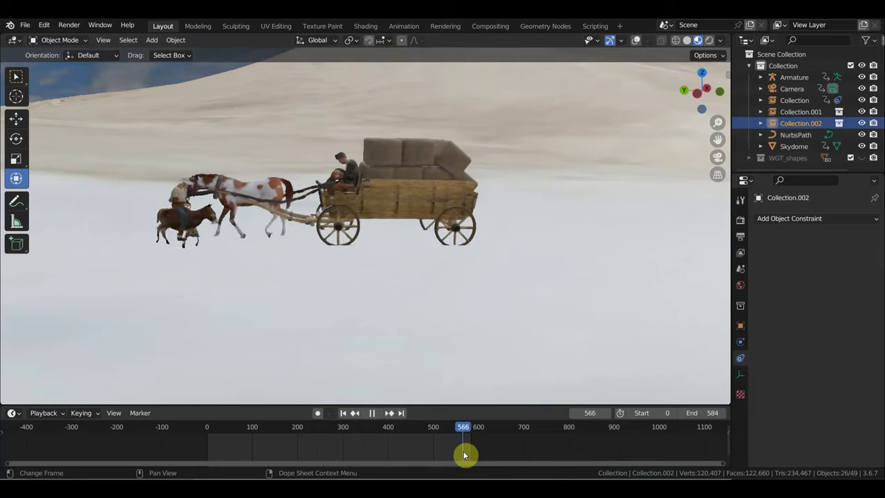
key("space")
scroll(484, 311, "down", 4)
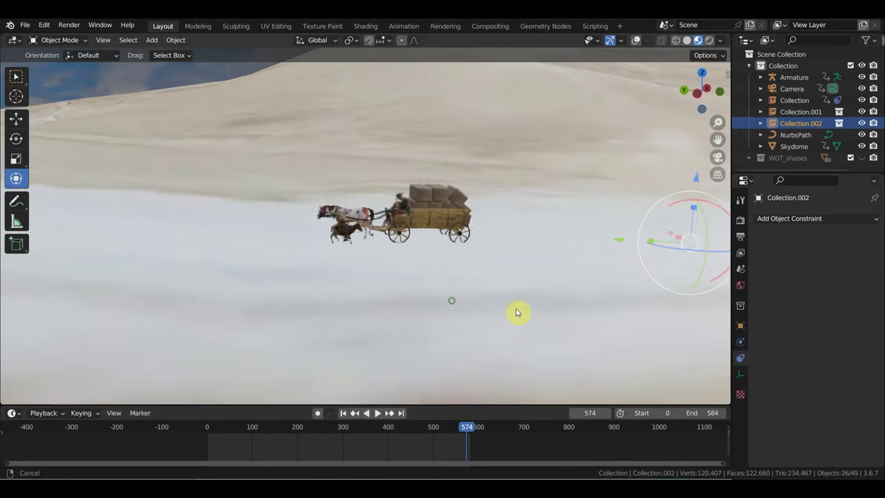
Turn the viewport overlays back on to show the path, camera and selection outlines.
left_click(635, 40)
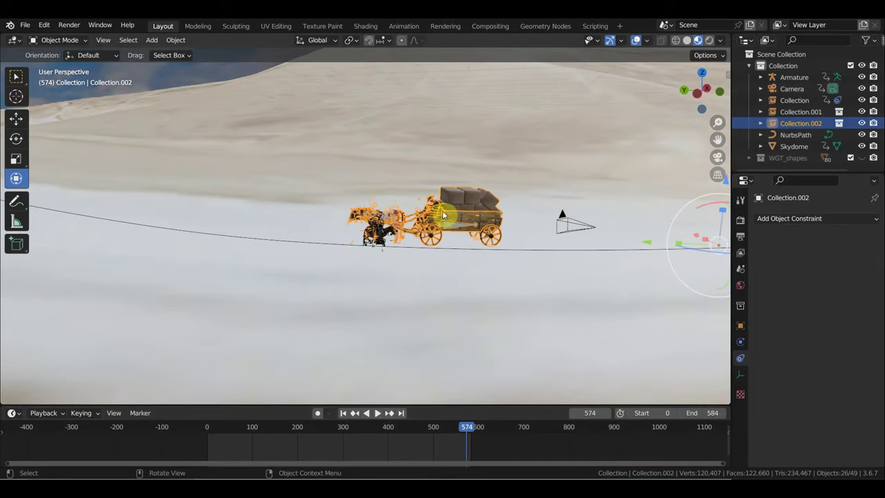
scroll(608, 255, "down", 2)
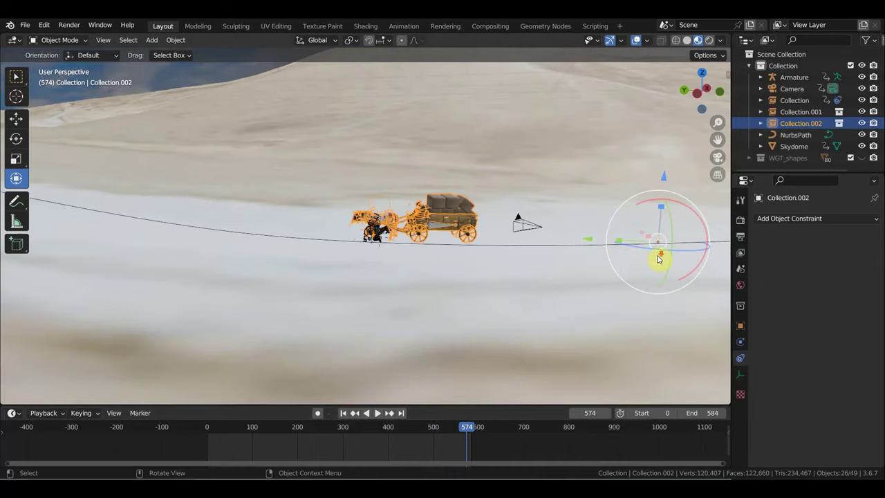
scroll(591, 254, "down", 3)
scroll(515, 249, "up", 1)
scroll(522, 248, "up", 1)
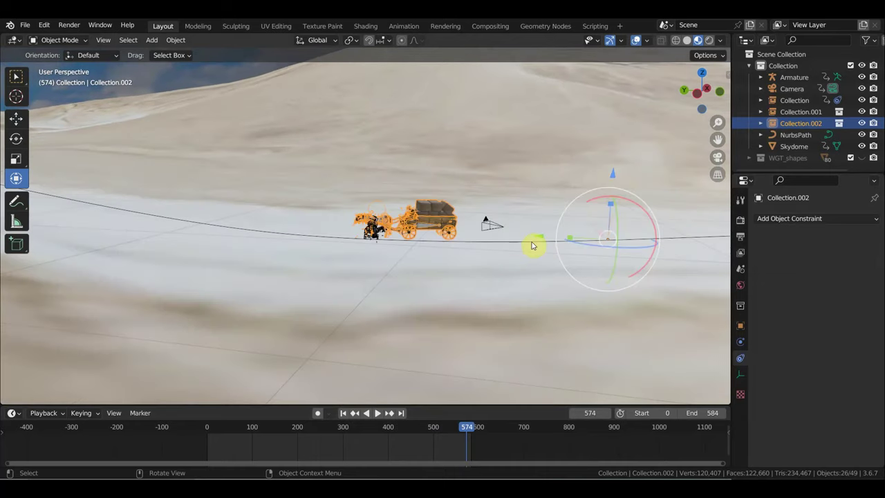
key("g")
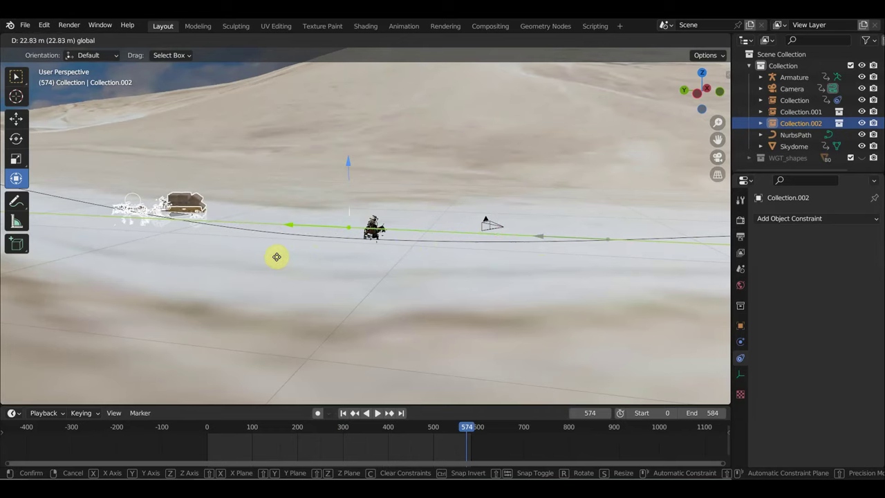
Drop the wagon at a new spot along the path and turn it 2.72°.
left_click(305, 262)
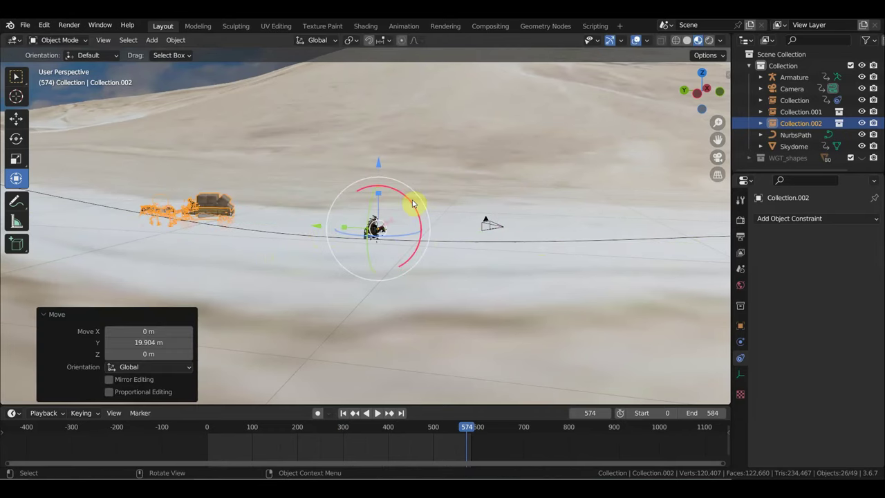
left_click_drag(412, 204, 425, 205)
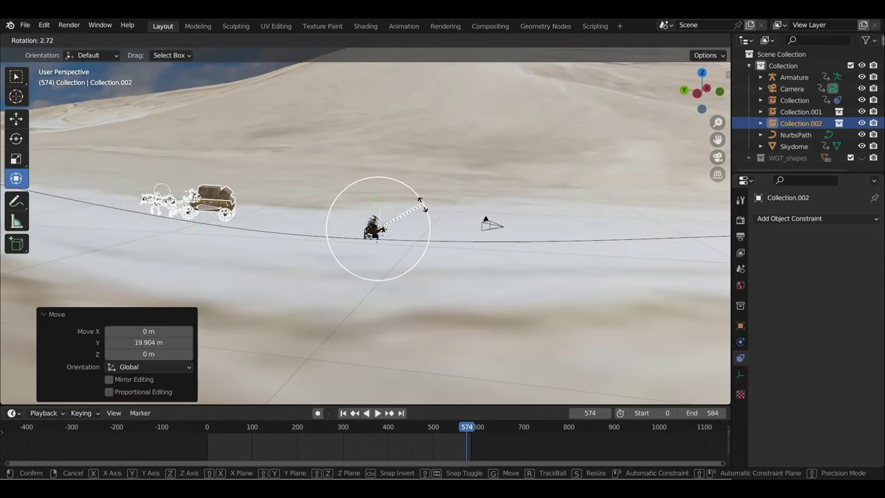
left_click(421, 206)
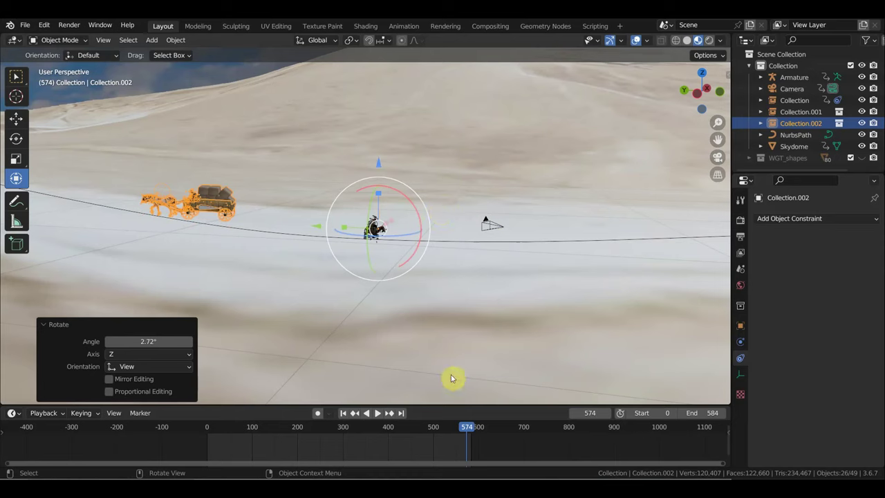
At frame 19, lower the wagon 0.21869 m with a -1.64° turn so it sits on the ground.
left_click_drag(464, 434, 215, 416)
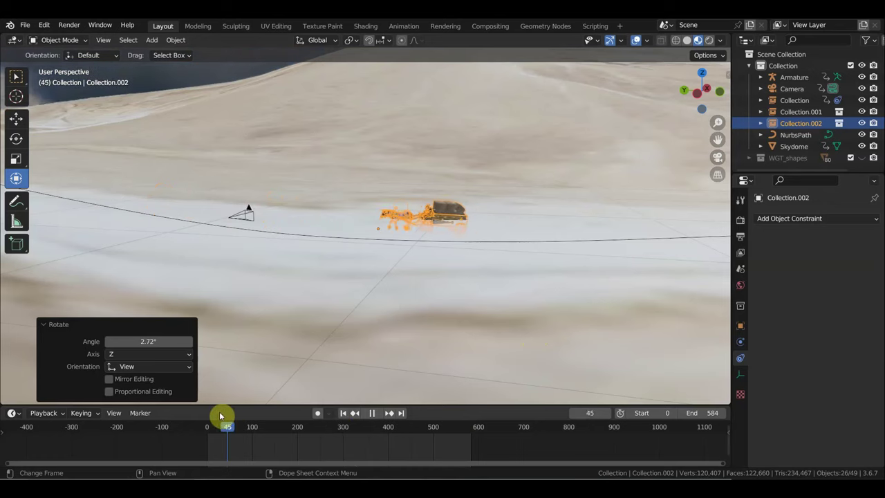
left_click_drag(217, 415, 243, 422)
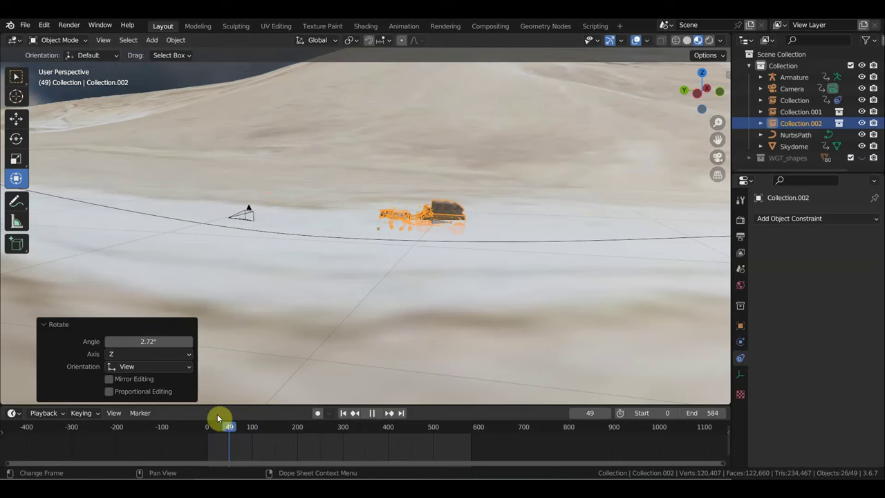
left_click_drag(243, 421, 217, 412)
left_click_drag(378, 163, 373, 153)
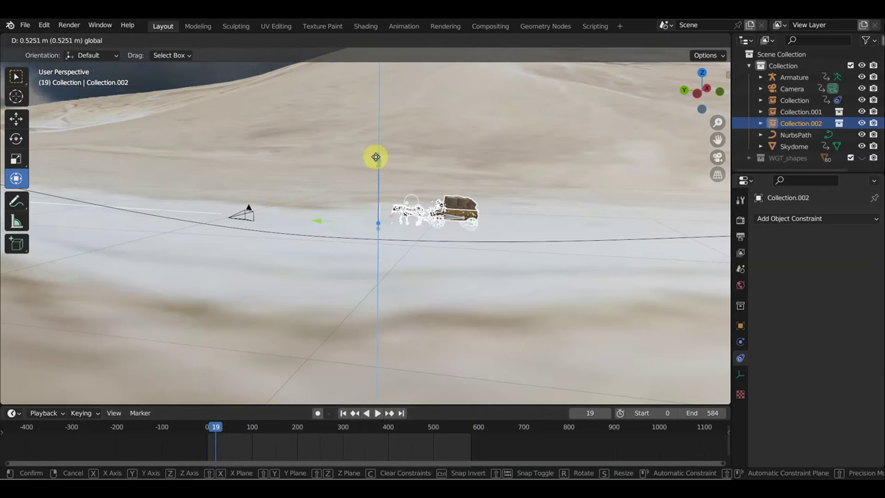
left_click_drag(373, 153, 373, 149)
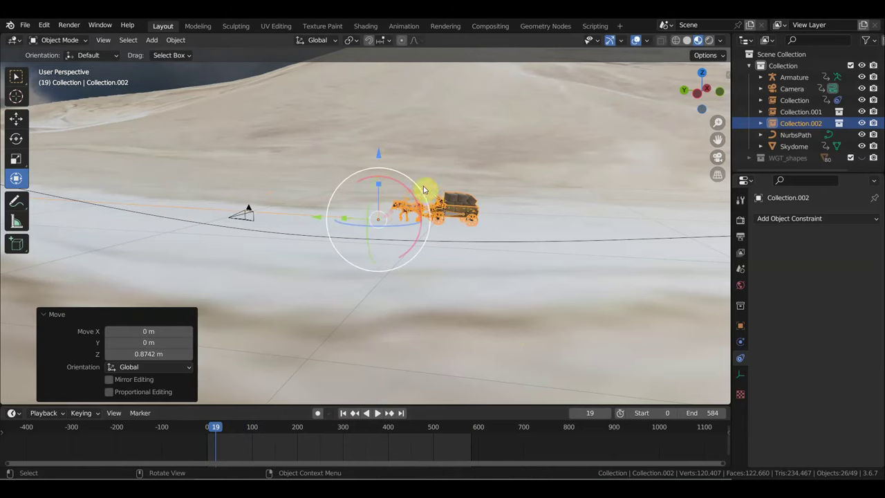
left_click_drag(424, 200, 419, 191)
left_click_drag(375, 152, 379, 159)
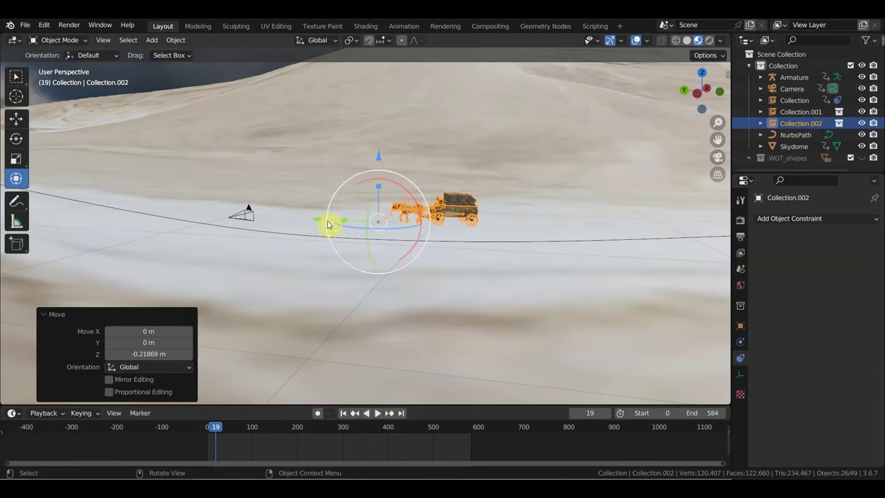
Slide the wagon to Y 23.675 m, raise it to Z 1.4772 m and tilt it 2.14°.
left_click_drag(327, 225, 196, 208)
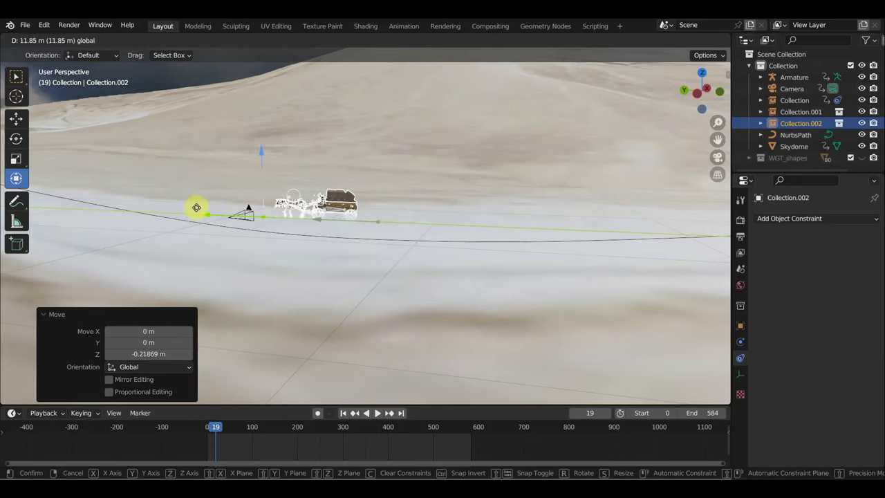
left_click_drag(197, 208, 97, 220)
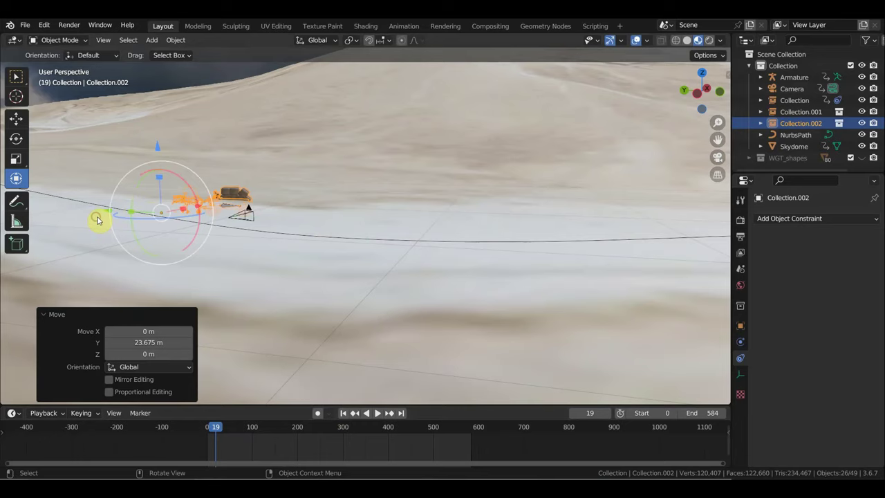
mouse_move(240, 263)
middle_mouse_down()
mouse_move(420, 229)
mouse_move(500, 233)
mouse_move(503, 253)
mouse_move(484, 254)
mouse_move(514, 239)
mouse_move(490, 249)
mouse_move(516, 251)
middle_mouse_up()
left_click_drag(253, 166, 253, 148)
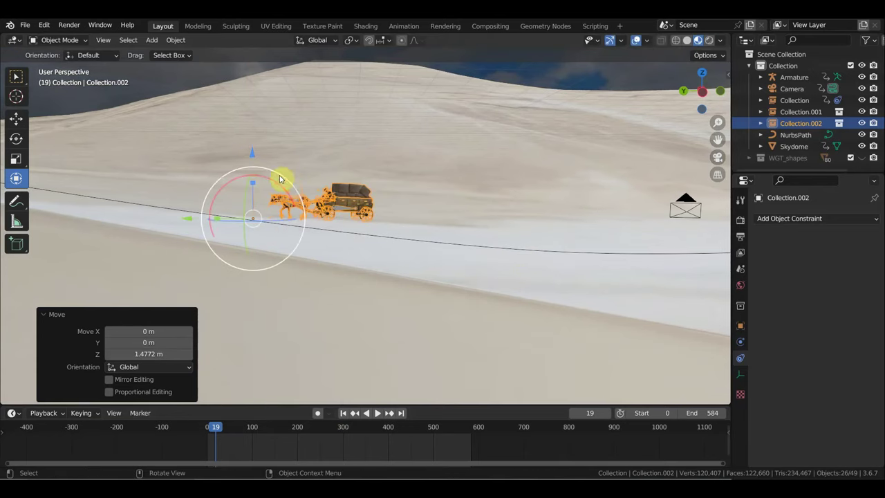
left_click_drag(287, 181, 287, 178)
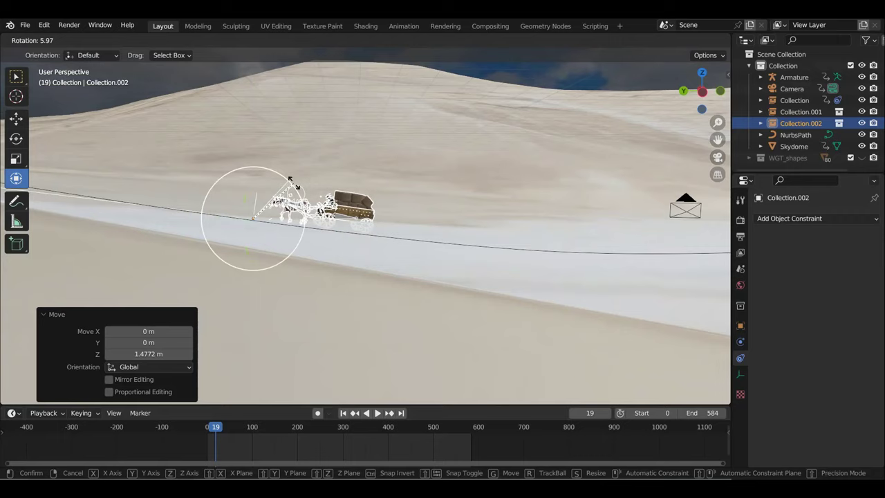
left_click_drag(287, 178, 290, 182)
scroll(311, 190, "up", 4)
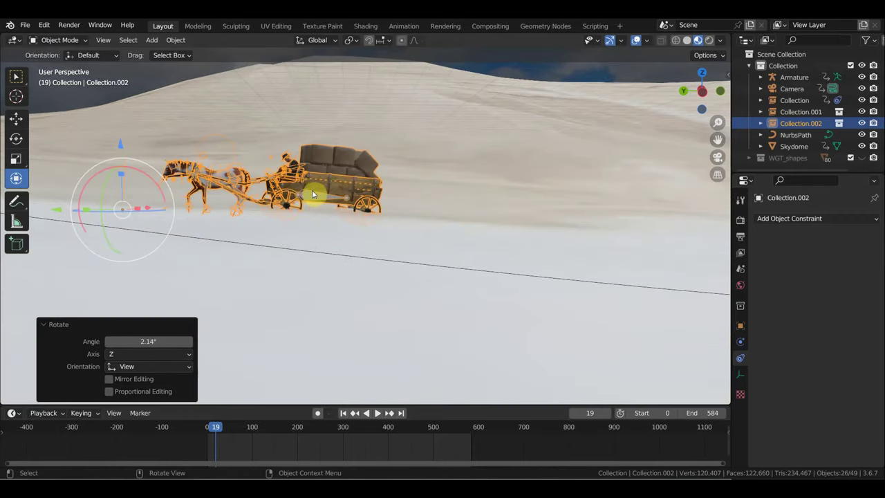
Set the wagon to Z 0.066651 m and -0.555° tilt, lift it 0.13675 m, then view from top.
left_click_drag(118, 147, 122, 134)
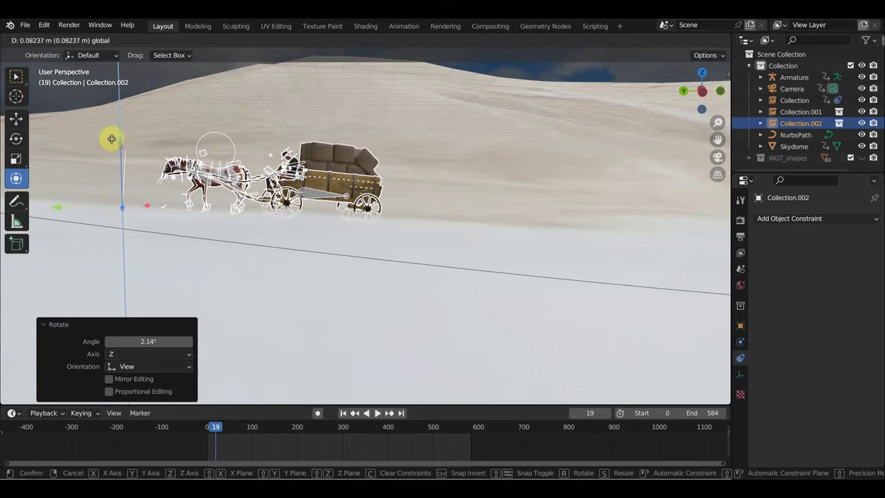
left_click_drag(118, 134, 111, 139)
left_click_drag(166, 180, 169, 177)
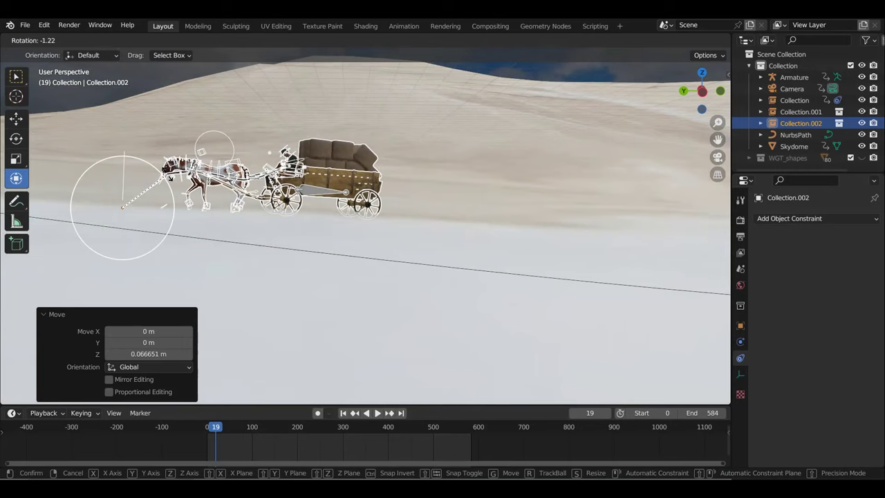
left_click_drag(170, 177, 166, 180)
mouse_move(463, 191)
middle_mouse_down()
mouse_move(428, 217)
mouse_move(390, 211)
middle_mouse_up()
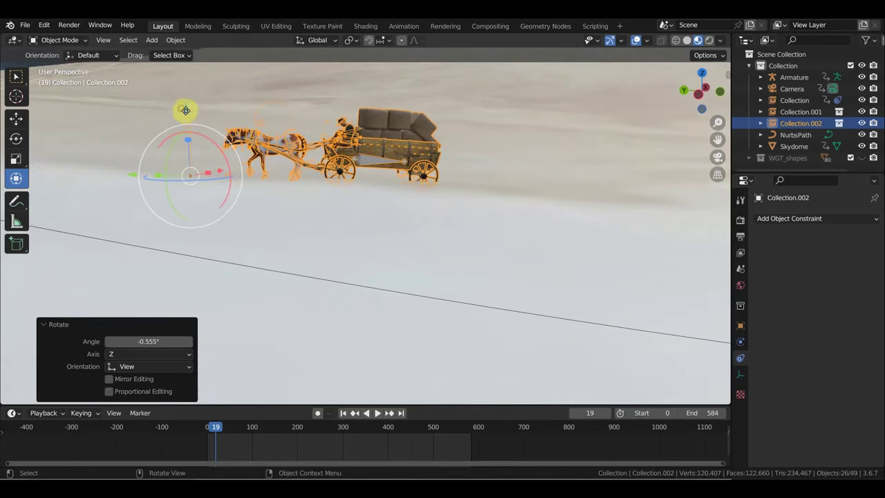
left_click_drag(185, 110, 182, 101)
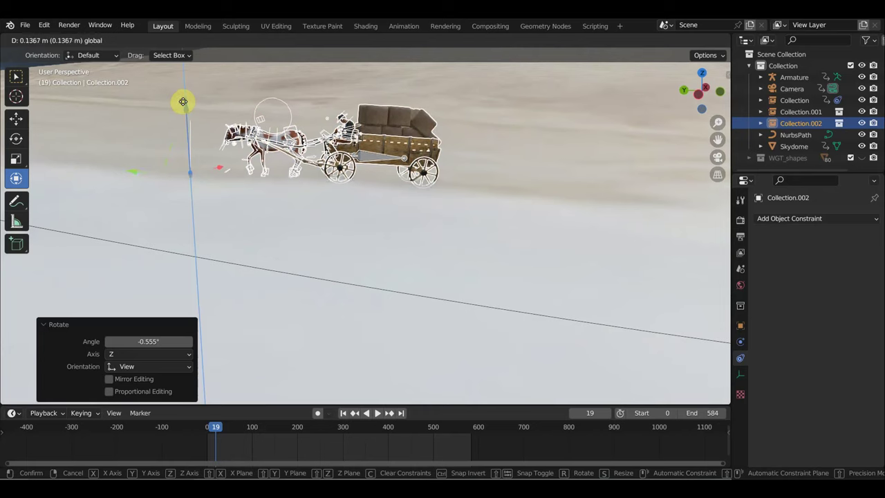
mouse_move(414, 174)
middle_mouse_down()
mouse_move(454, 198)
mouse_move(443, 233)
mouse_move(401, 249)
mouse_move(283, 258)
mouse_move(378, 267)
middle_mouse_up()
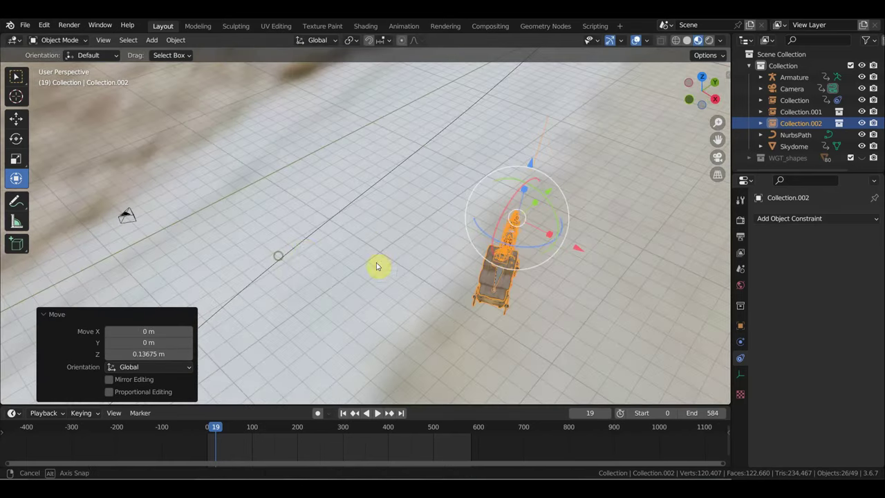
key("KP_7")
Hide the Skydome, turn the wagon 19.7° about Z and shift it -3.968 m along X.
scroll(582, 248, "down", 5)
left_click(861, 147)
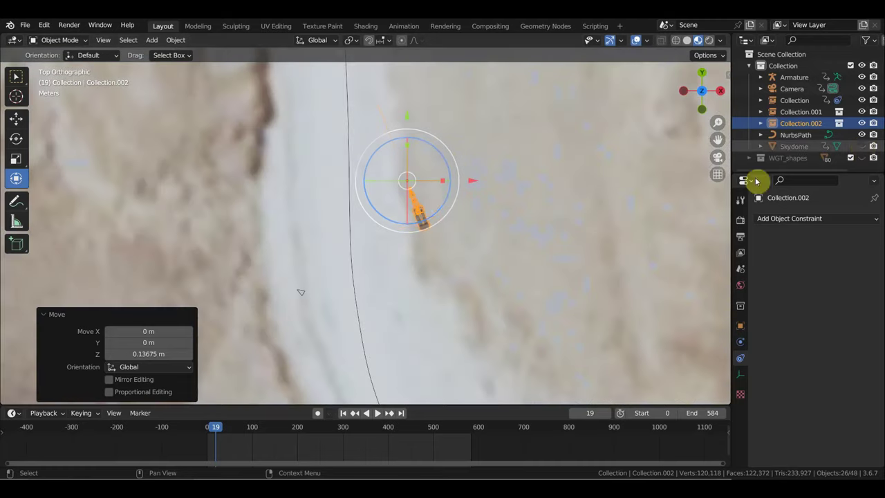
mouse_move(454, 156)
left_mouse_down()
mouse_move(476, 176)
mouse_move(469, 181)
left_mouse_up()
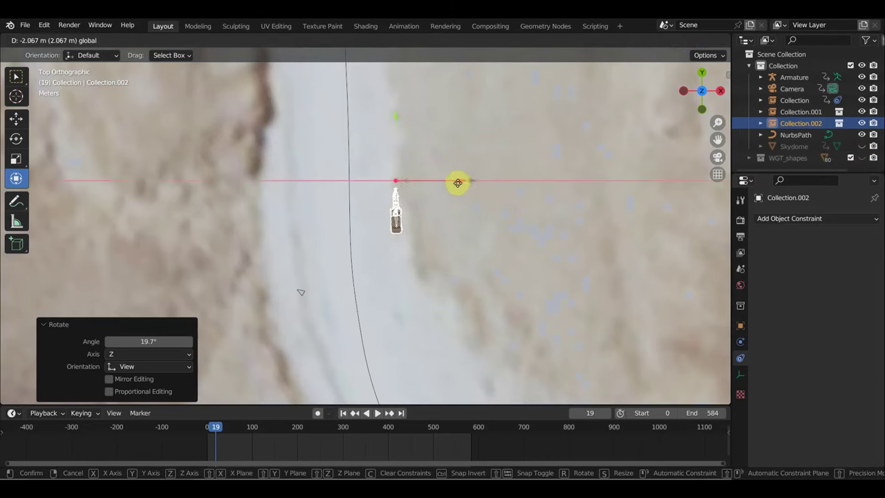
left_click_drag(467, 215, 468, 214)
mouse_move(468, 214)
middle_mouse_down()
mouse_move(555, 188)
mouse_move(599, 138)
mouse_move(486, 205)
mouse_move(480, 202)
mouse_move(498, 178)
mouse_move(436, 193)
middle_mouse_up()
scroll(430, 197, "up", 4)
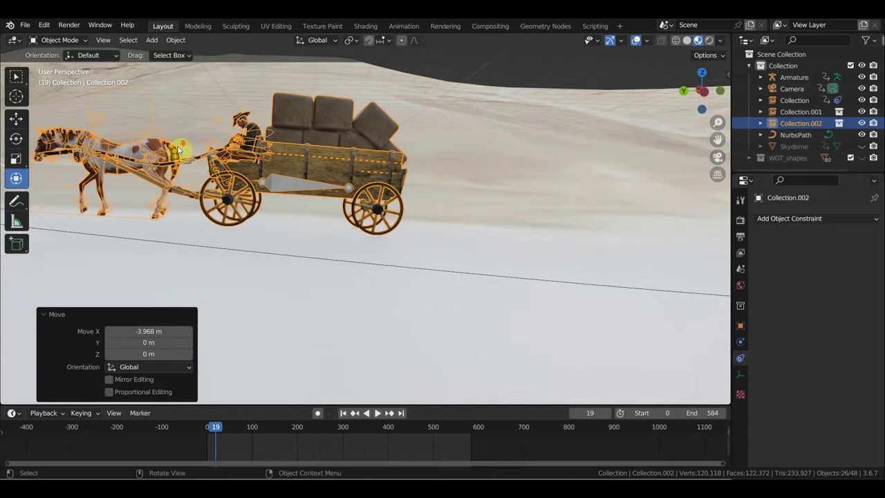
scroll(198, 142, "down", 3)
mouse_move(198, 142)
middle_mouse_down()
mouse_move(239, 139)
mouse_move(253, 166)
mouse_move(183, 195)
middle_mouse_up()
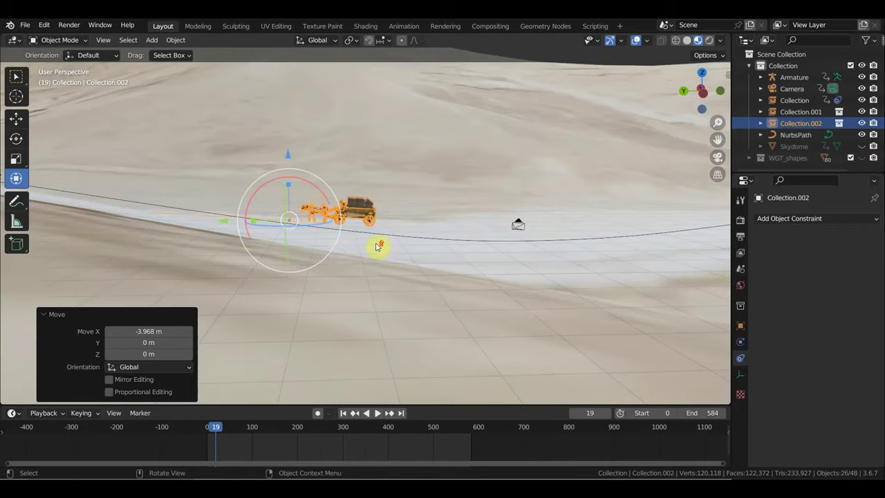
Play the animation from frame 202 and inspect the wagon and rider with overlays toggled off and on.
scroll(377, 247, "up", 3)
key("space")
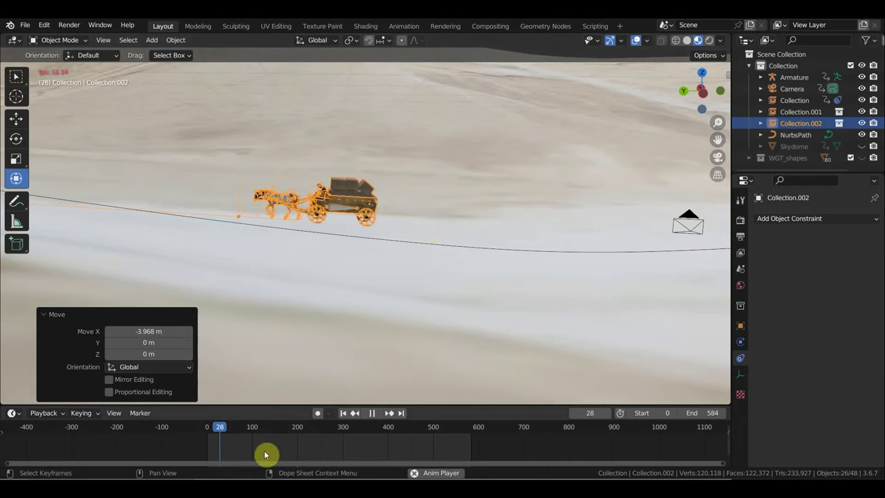
left_click(298, 430)
mouse_move(350, 277)
middle_mouse_down()
mouse_move(374, 275)
mouse_move(350, 269)
middle_mouse_up()
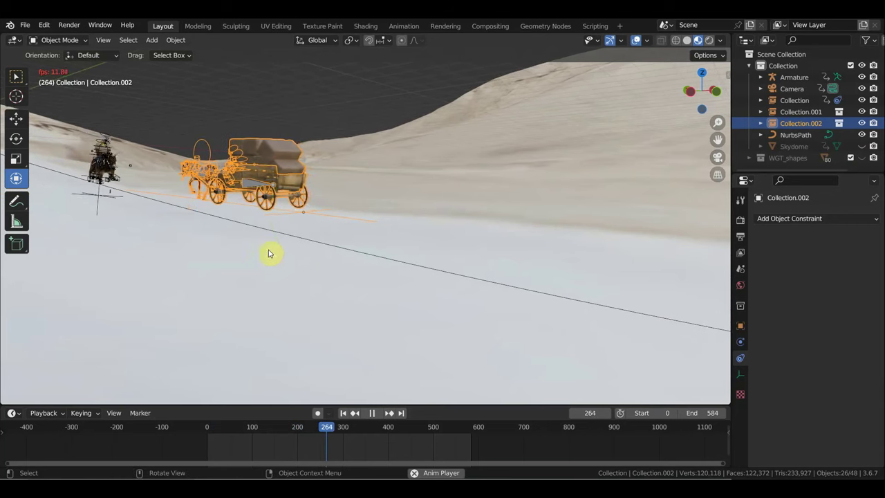
key("space")
mouse_move(312, 255)
middle_mouse_down()
mouse_move(385, 244)
mouse_move(550, 175)
middle_mouse_up()
scroll(550, 175, "down", 2)
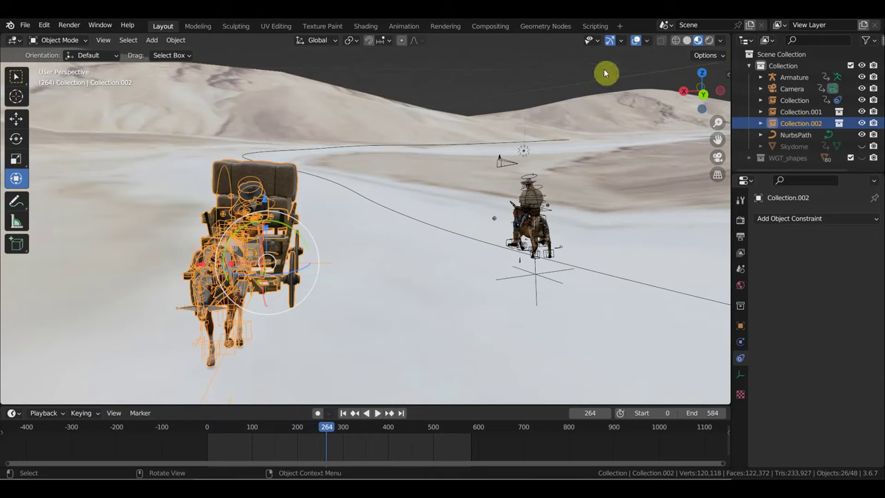
left_click(637, 40)
middle_click_drag(544, 217, 310, 247)
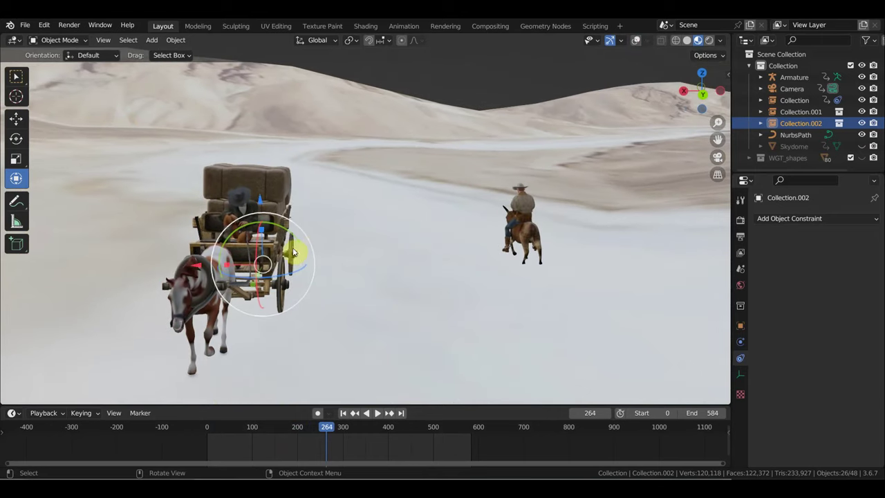
left_click(635, 41)
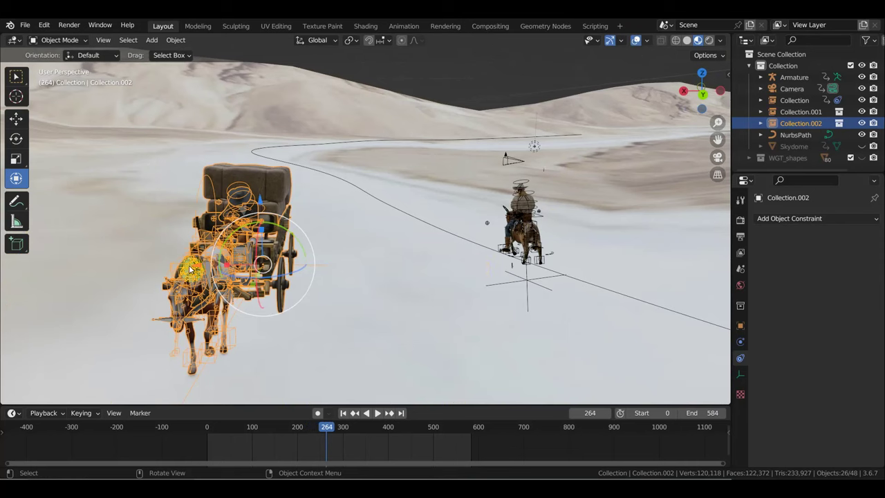
Shift the carriage sideways along X, turn it -2.42°, and watch playback without overlays.
key("g")
key("x")
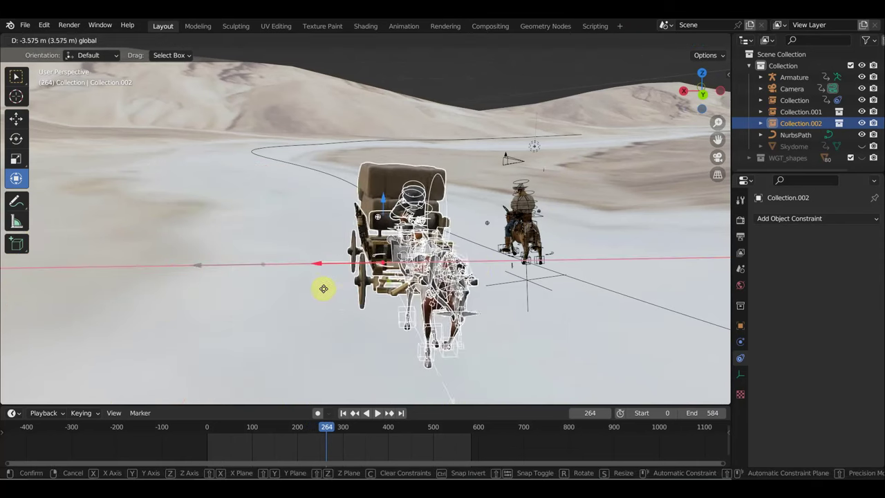
left_click(348, 303)
mouse_move(604, 285)
middle_mouse_down()
mouse_move(582, 283)
mouse_move(589, 282)
middle_mouse_up()
left_click_drag(430, 237, 426, 227)
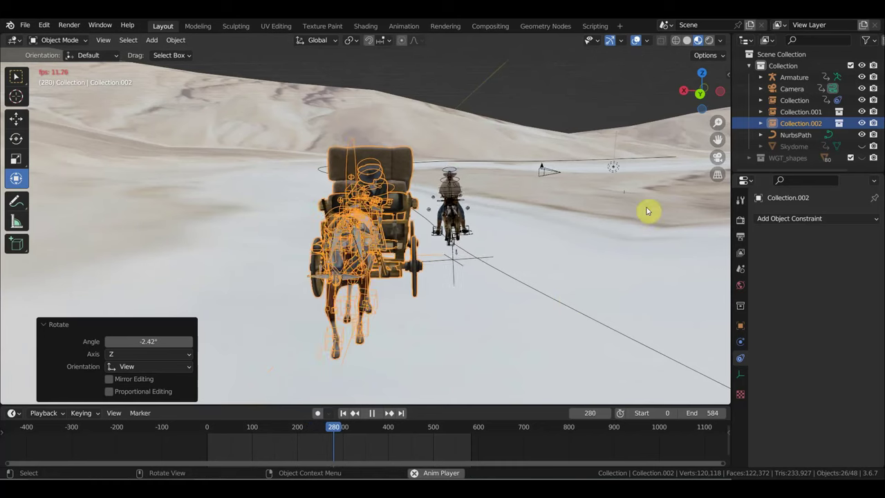
left_click(636, 40)
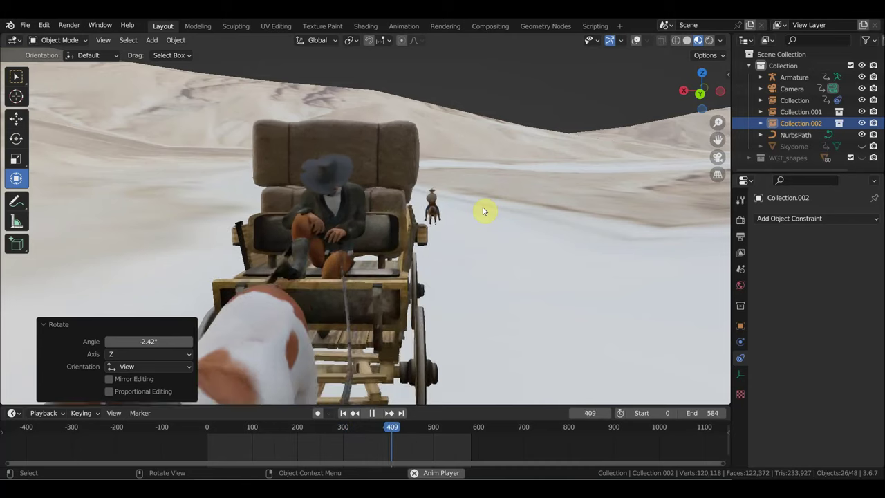
Nudge the carriage -0.38382 m along X and pause playback at frame 463.
key("space")
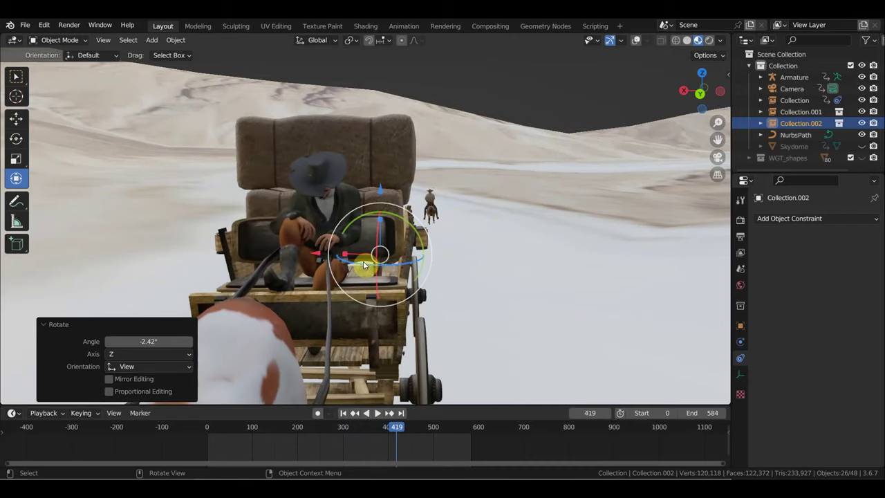
left_click_drag(318, 259, 328, 251)
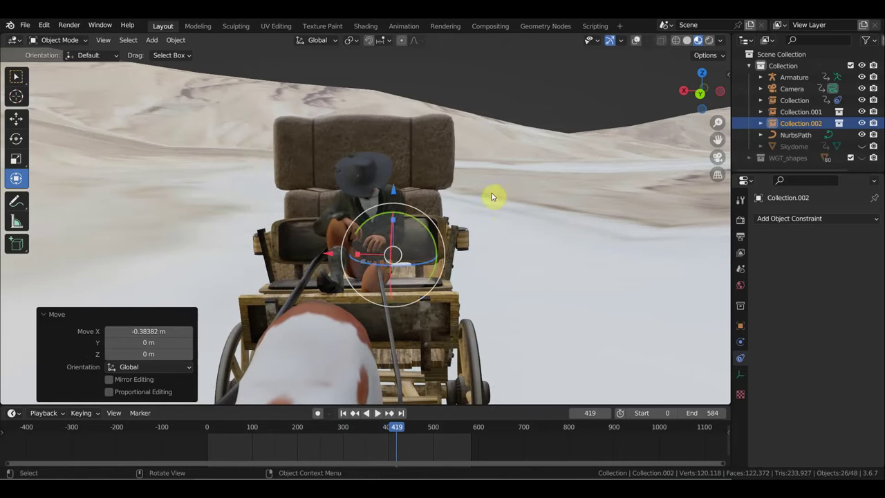
key("space")
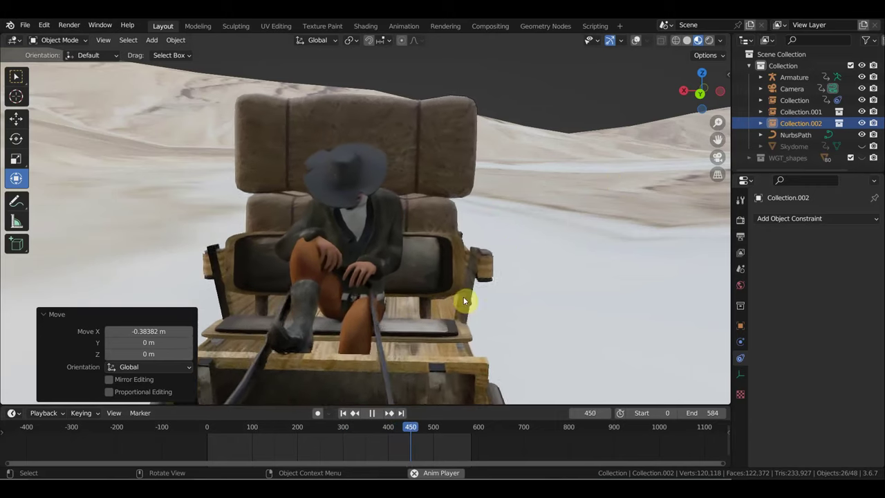
key("space")
scroll(391, 314, "down", 4)
scroll(408, 310, "down", 2)
scroll(415, 310, "up", 2)
scroll(434, 312, "up", 5)
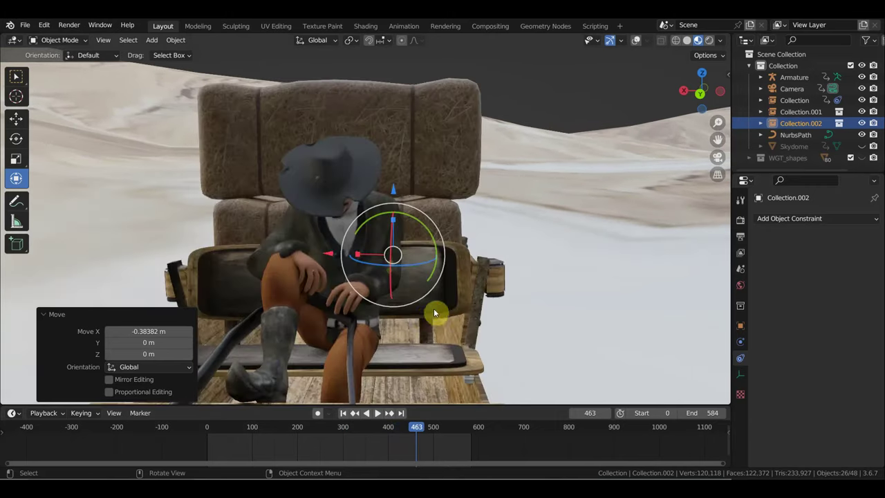
Turn the carriage 2.2° and keyframe its location and rotation at frame 463.
mouse_move(418, 320)
middle_mouse_down()
mouse_move(450, 316)
mouse_move(375, 318)
mouse_move(392, 302)
mouse_move(524, 288)
mouse_move(596, 302)
mouse_move(559, 279)
middle_mouse_up()
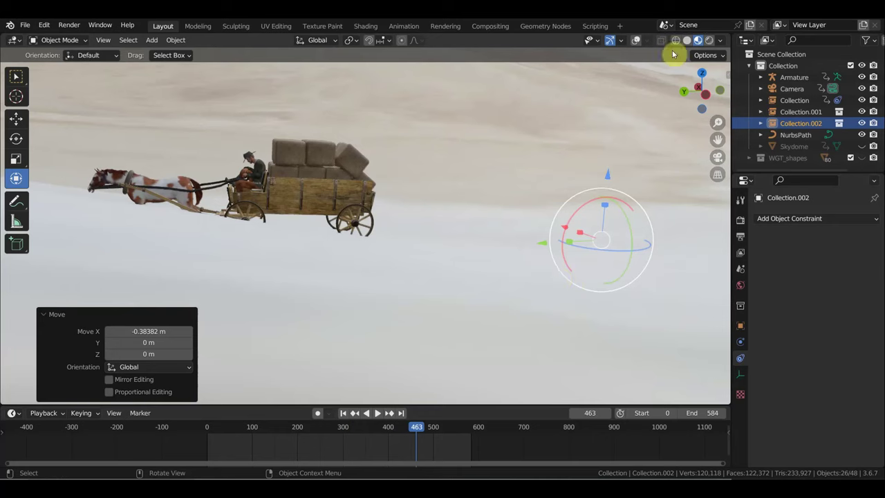
left_click(636, 41)
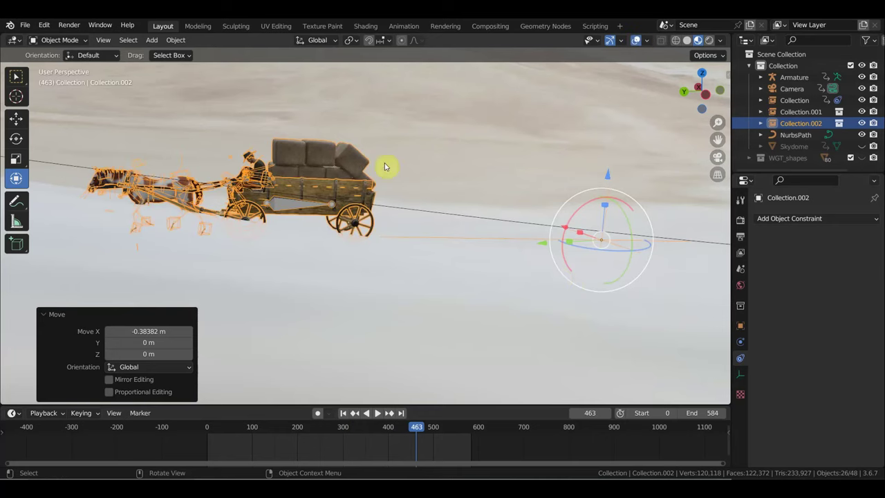
key("r")
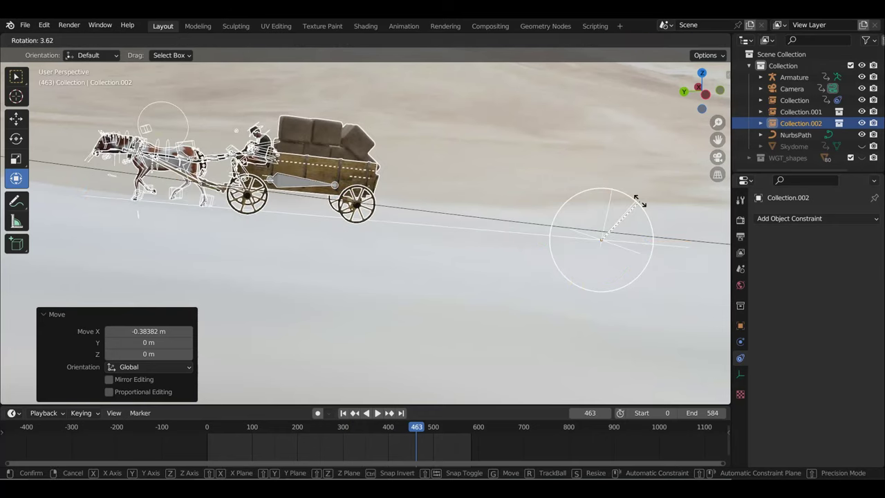
left_click(637, 202)
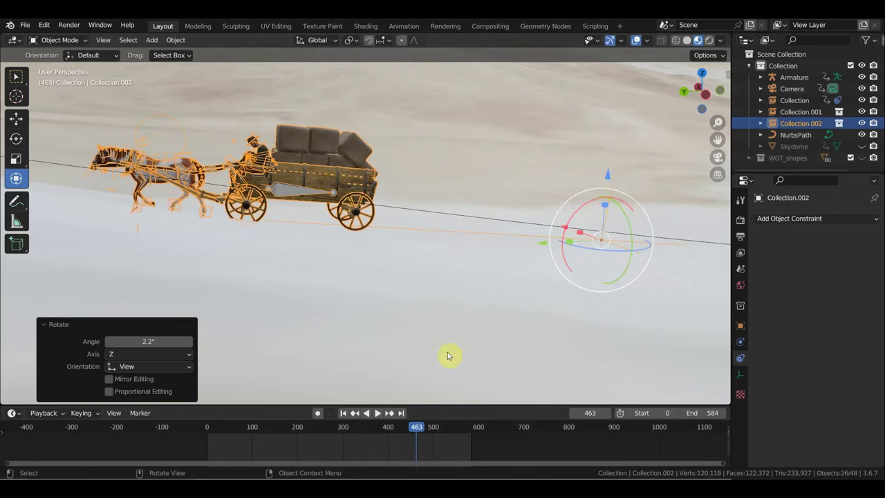
key("i")
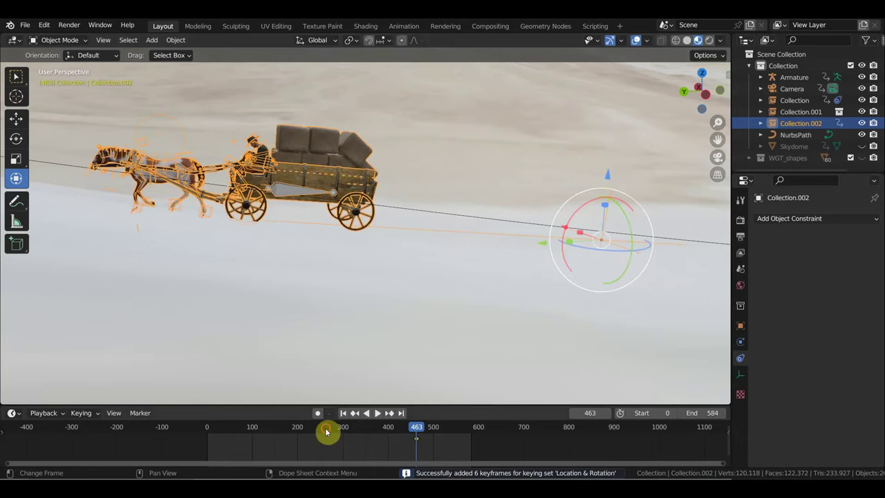
left_click(325, 432)
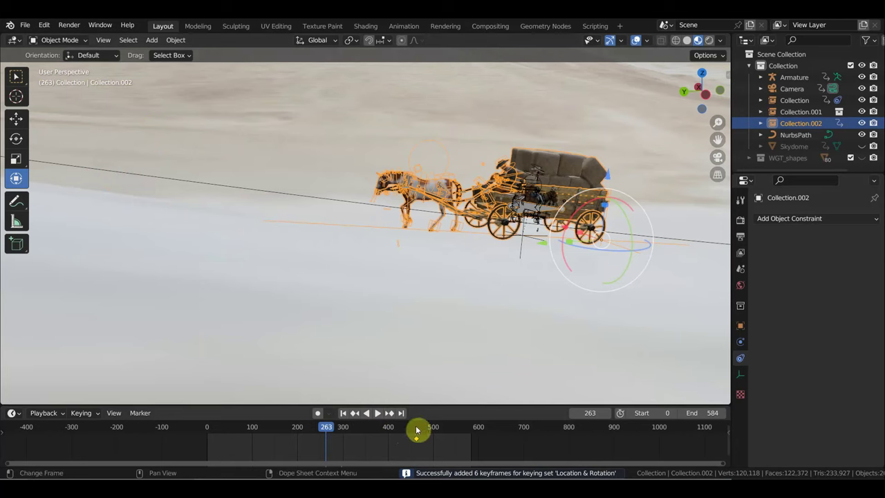
From frame 183, move the NurbsPath down 0.75114 m and replay the animation to frame 248.
left_click_drag(317, 424, 291, 423)
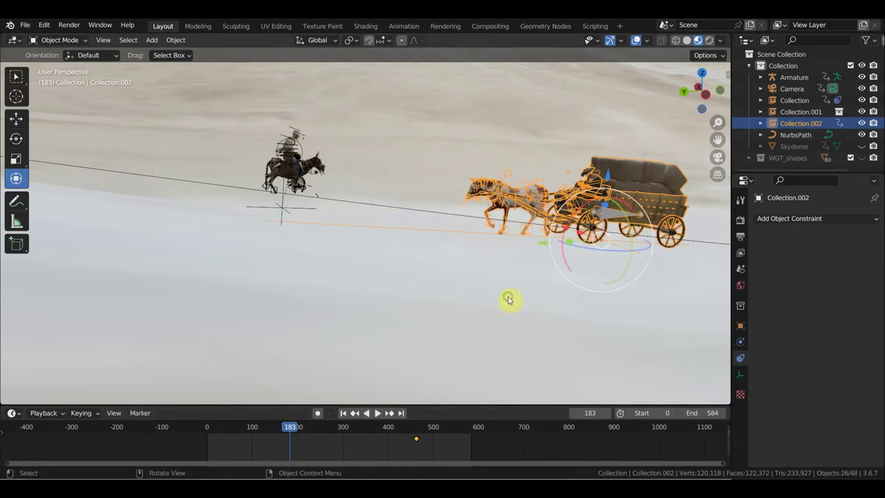
middle_click_drag(509, 300, 486, 295)
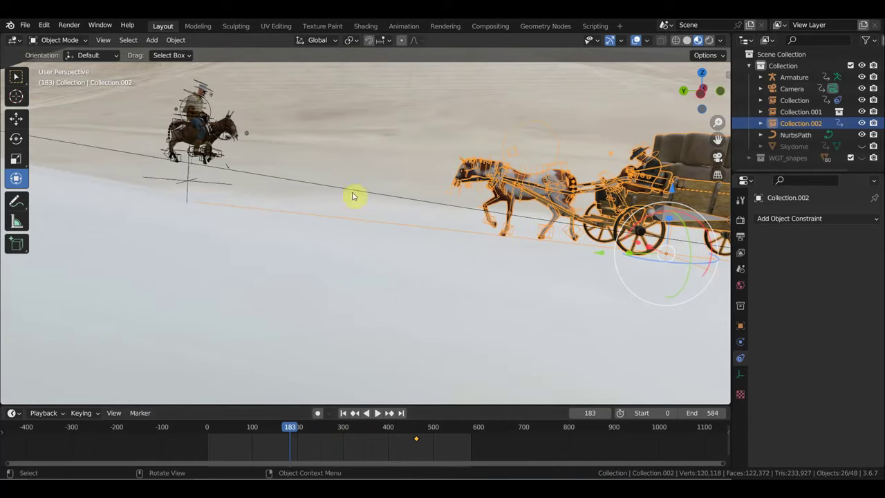
left_click(195, 83)
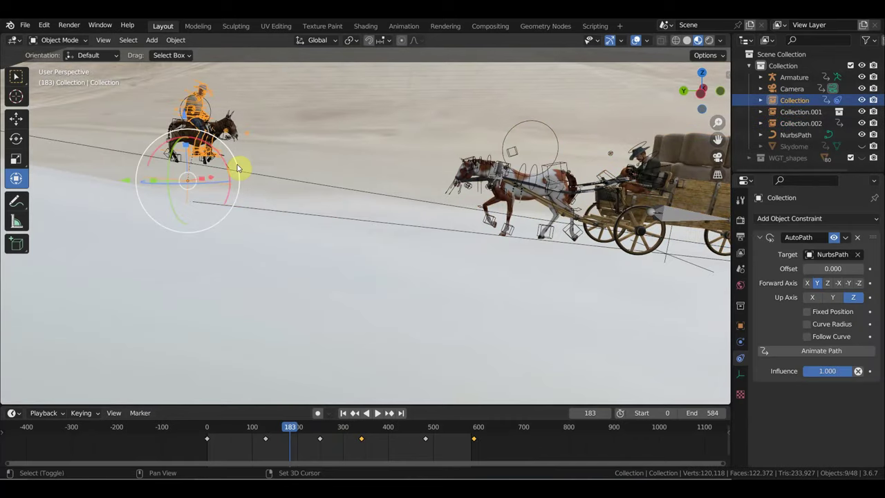
left_click(263, 179)
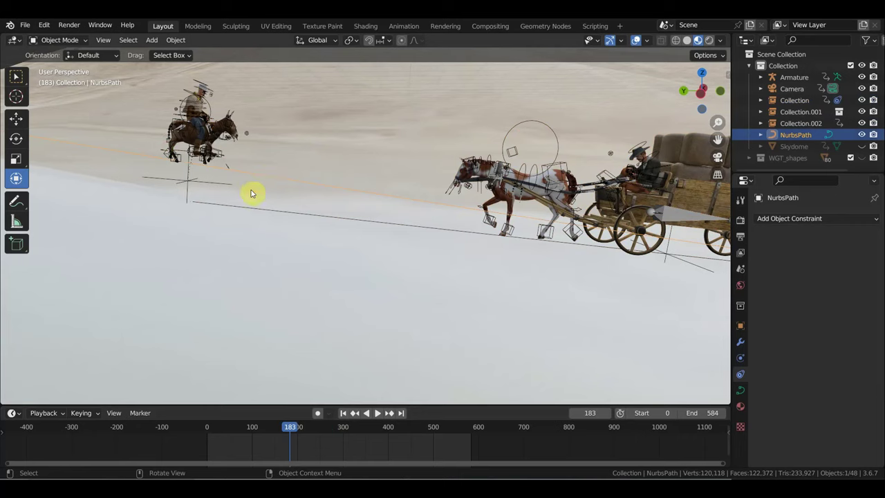
key("g")
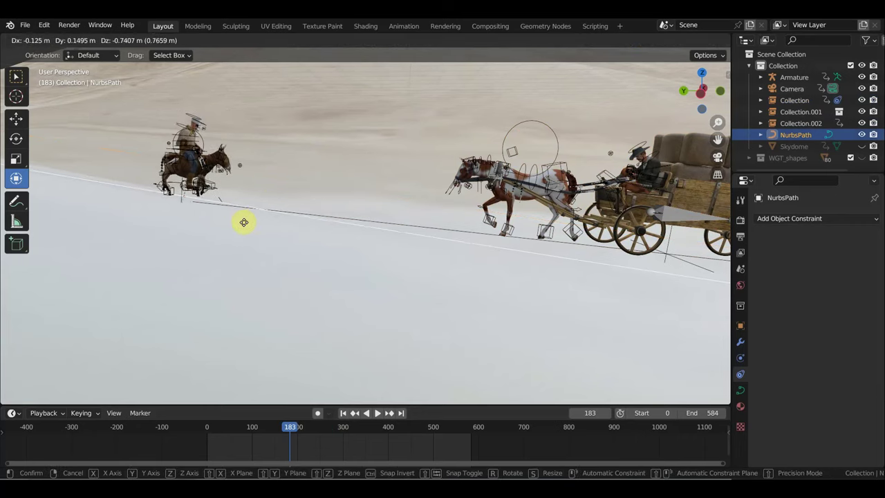
left_click(245, 225)
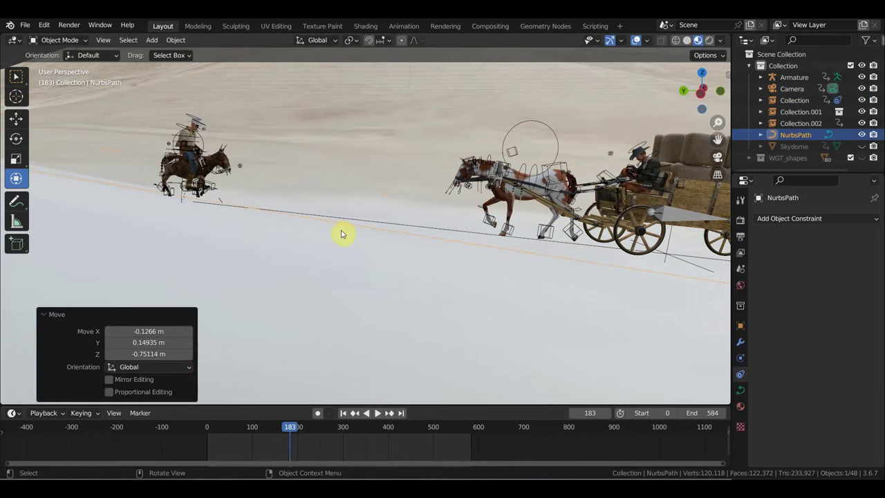
key("space")
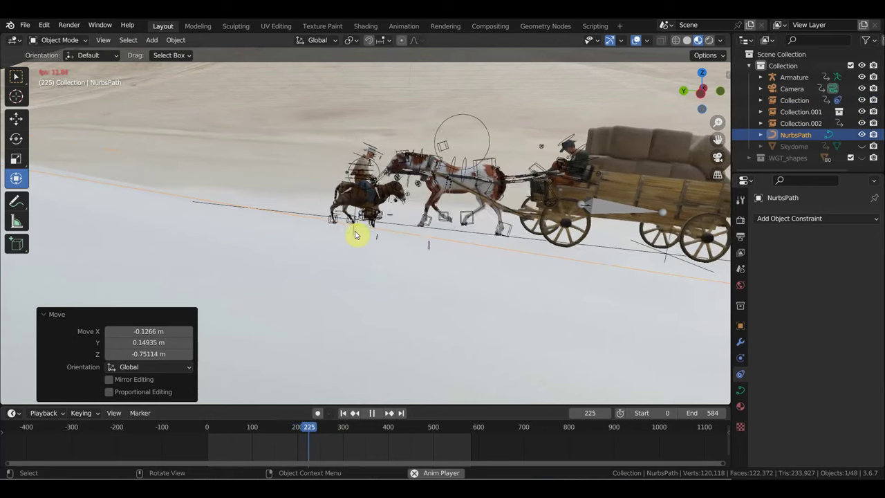
key("space")
mouse_move(442, 236)
middle_mouse_down()
mouse_move(442, 253)
mouse_move(537, 254)
mouse_move(519, 258)
middle_mouse_up()
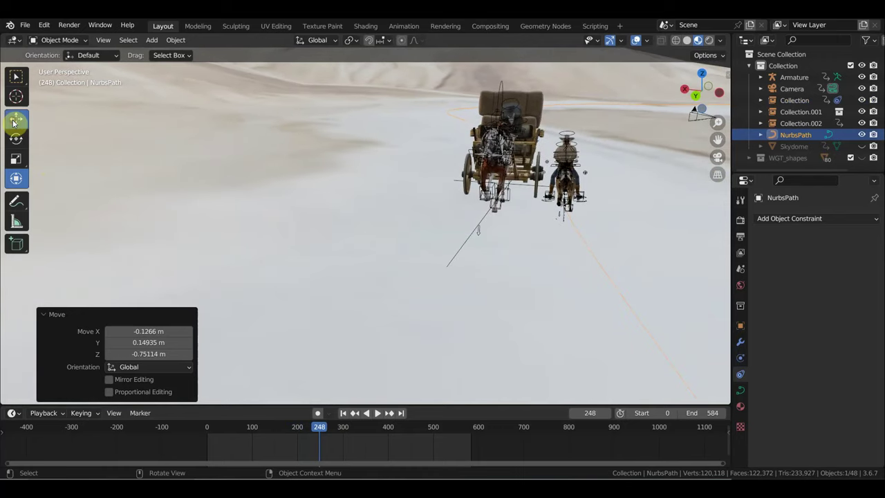
Shift the NurbsPath -0.41285 m in X and -0.15071 m in Y, then inspect the wagon during playback.
key("g")
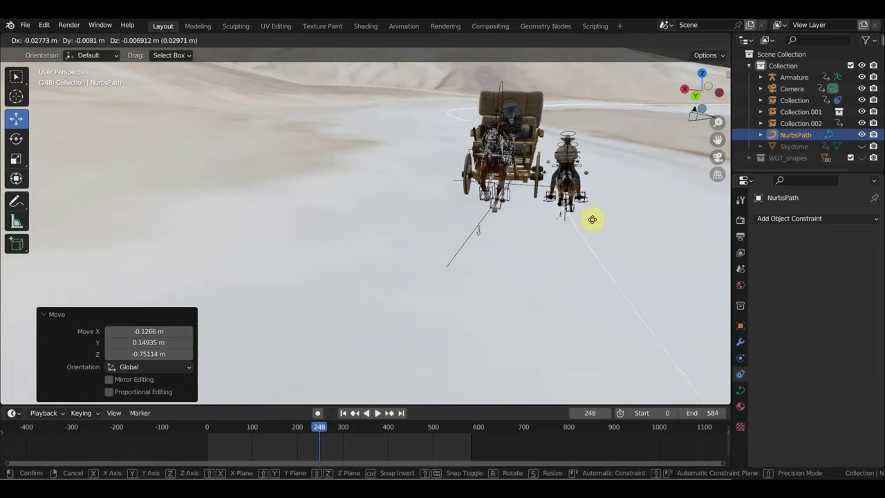
left_click(621, 222)
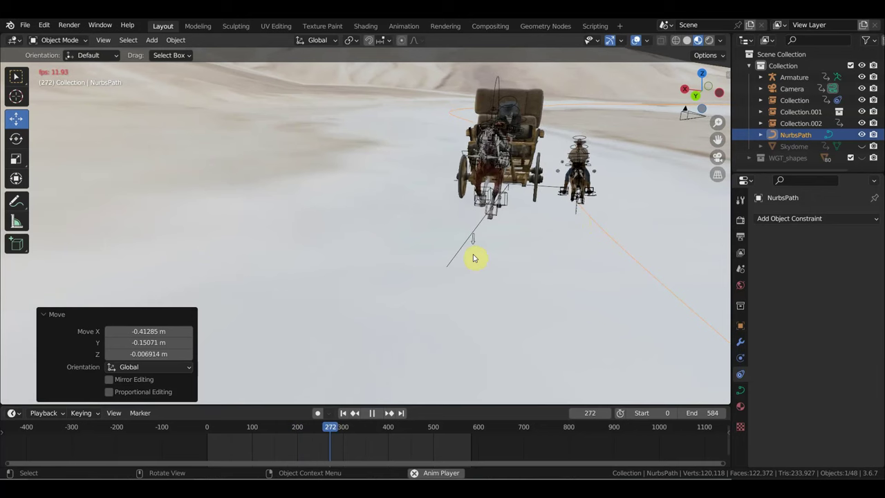
key("space")
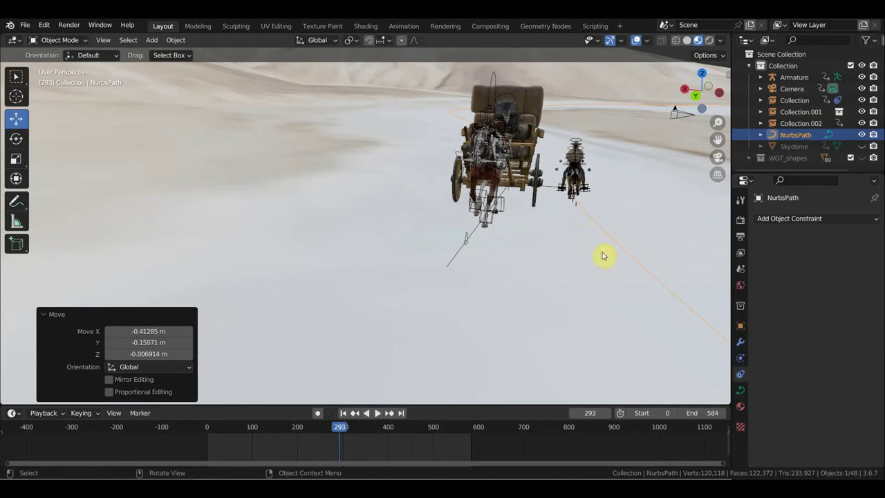
mouse_move(615, 243)
middle_mouse_down()
mouse_move(537, 242)
mouse_move(579, 253)
mouse_move(519, 232)
mouse_move(414, 239)
middle_mouse_up()
middle_click_drag(561, 266, 657, 263)
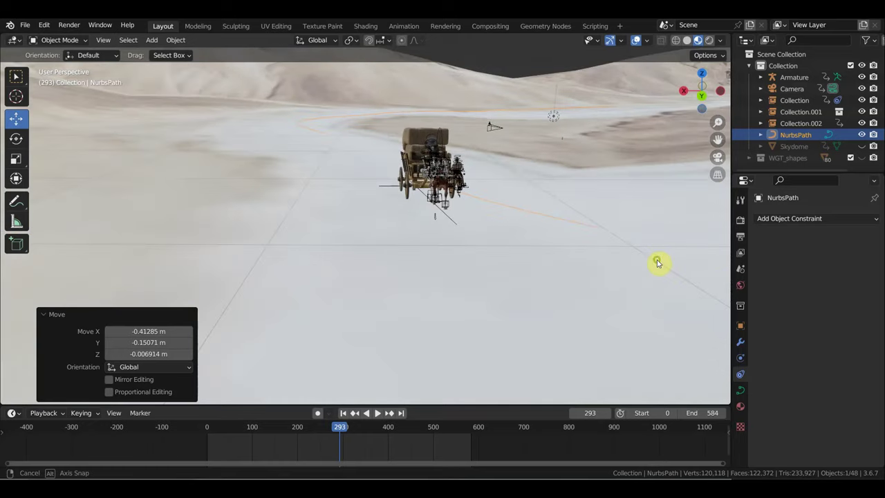
mouse_move(618, 262)
middle_mouse_down()
mouse_move(553, 261)
mouse_move(612, 265)
mouse_move(580, 253)
mouse_move(584, 207)
mouse_move(604, 251)
middle_mouse_up()
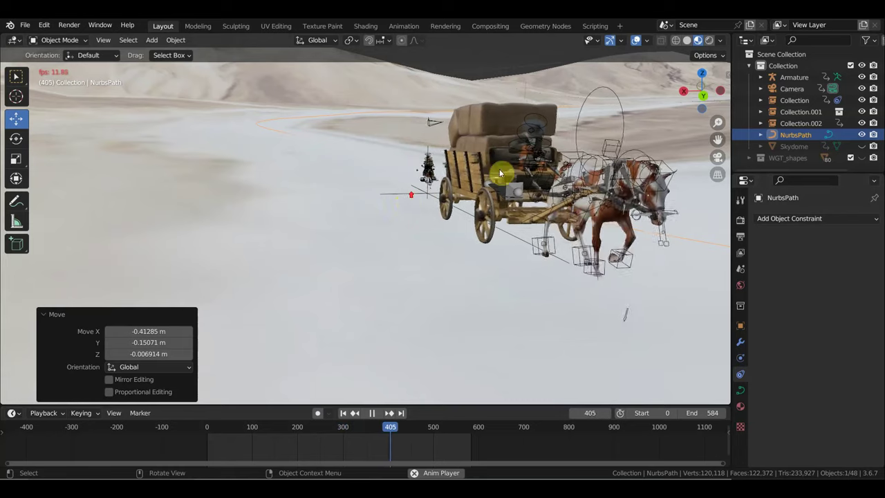
Stop at frame 426 and lower the wagon group Collection.002 by 0.31814 m along Z.
left_click(636, 40)
key("space")
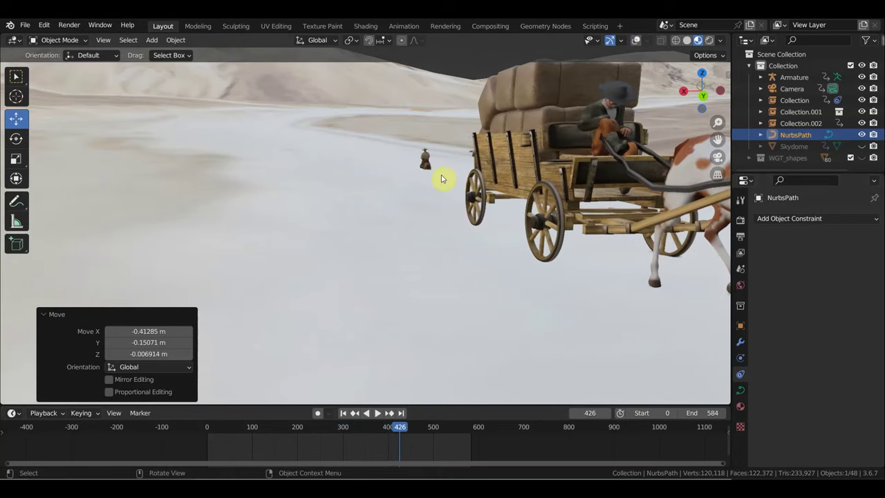
left_click(636, 40)
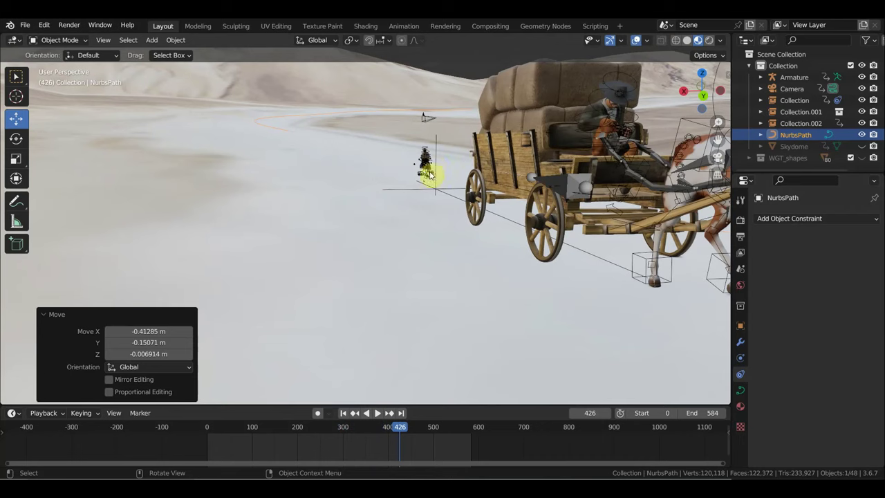
left_click(457, 202)
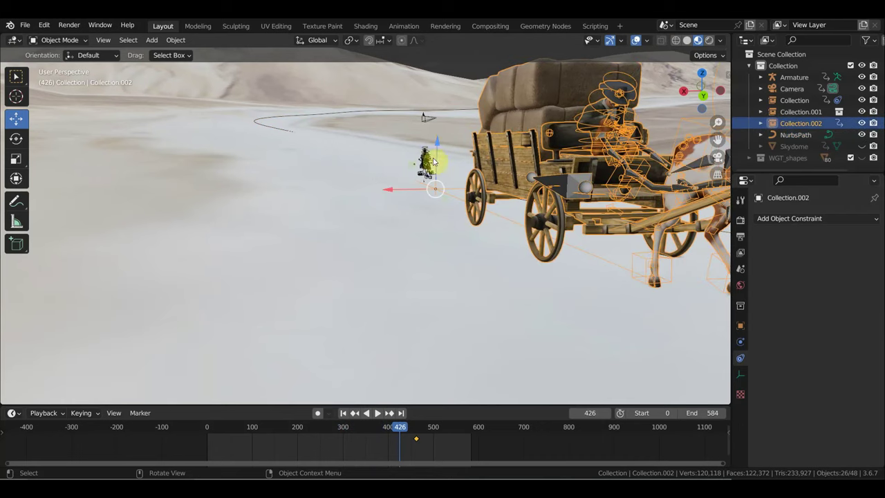
left_click_drag(431, 143, 429, 144)
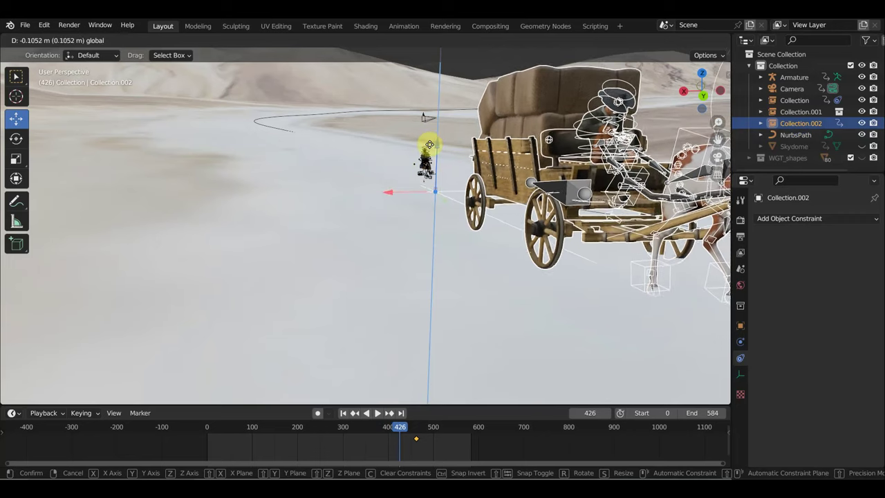
left_click_drag(429, 144, 424, 150)
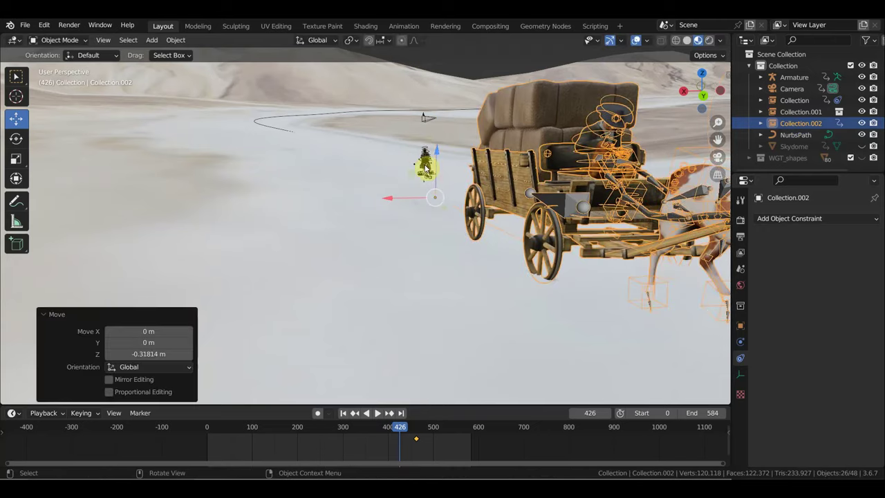
left_click(274, 127)
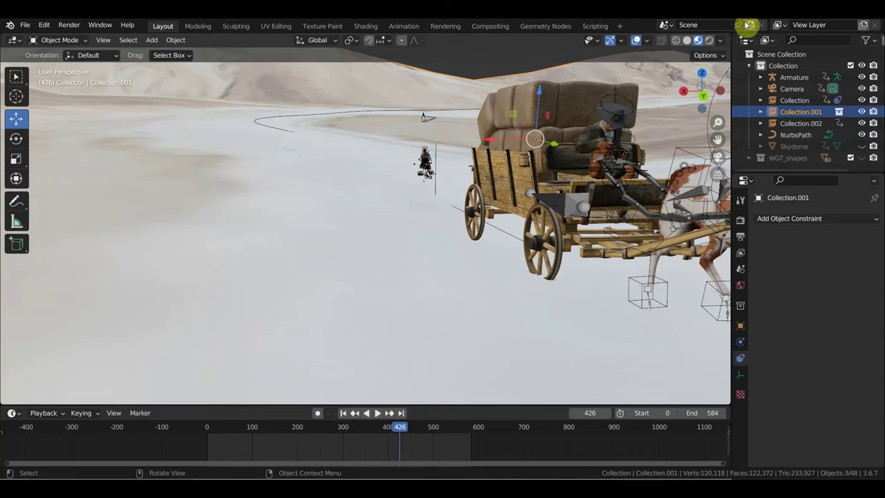
middle_click_drag(351, 114, 426, 137)
left_click(401, 171)
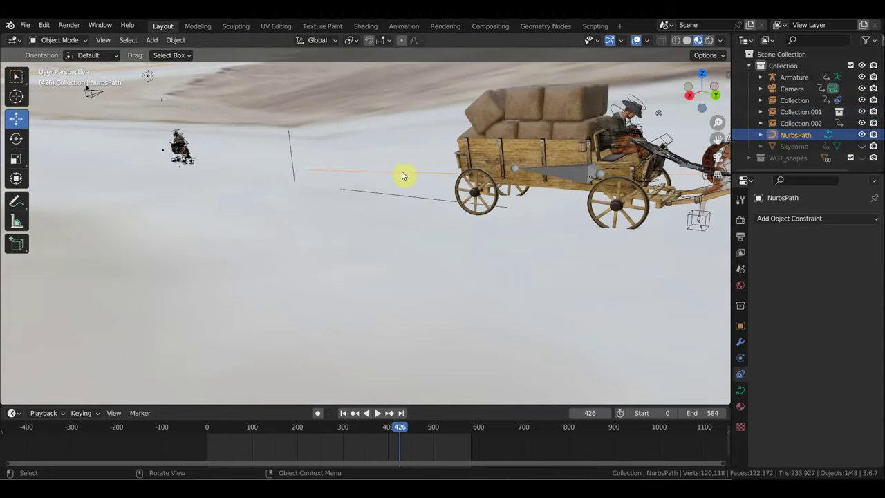
Raise the NurbsPath 0.30067 m along Z, then reframe the wagon and horse with overlays on.
mouse_move(337, 150)
middle_mouse_down()
mouse_move(290, 142)
mouse_move(315, 146)
middle_mouse_up()
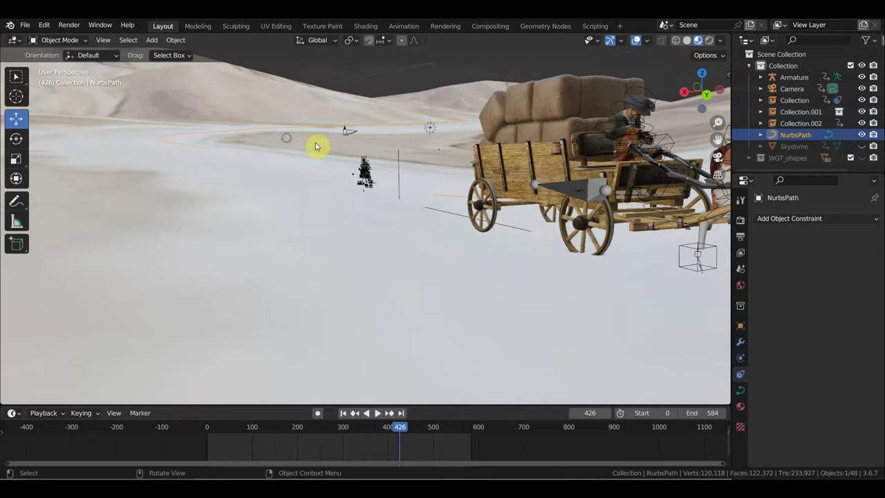
key("g")
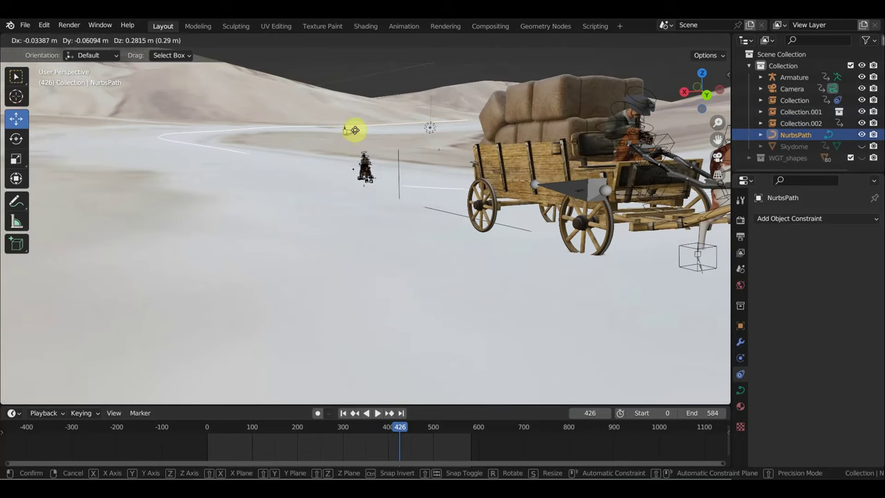
left_click(355, 130)
scroll(430, 150, "up", 2)
scroll(476, 168, "up", 3)
middle_click_drag(476, 168, 530, 161)
scroll(530, 162, "down", 2)
scroll(401, 191, "down", 3)
mouse_move(322, 214)
middle_mouse_down()
mouse_move(587, 233)
mouse_move(624, 229)
mouse_move(604, 223)
mouse_move(654, 228)
mouse_move(495, 215)
middle_mouse_up()
scroll(605, 228, "down", 2)
left_click(636, 43)
scroll(370, 230, "up", 3)
left_click(359, 221)
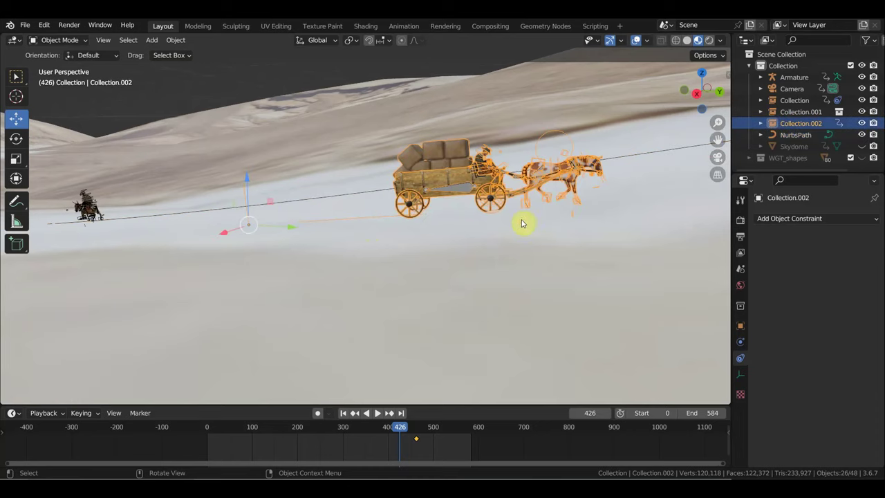
Tilt the wagon about -1.83° and keyframe its location and rotation at frame 426.
key("r")
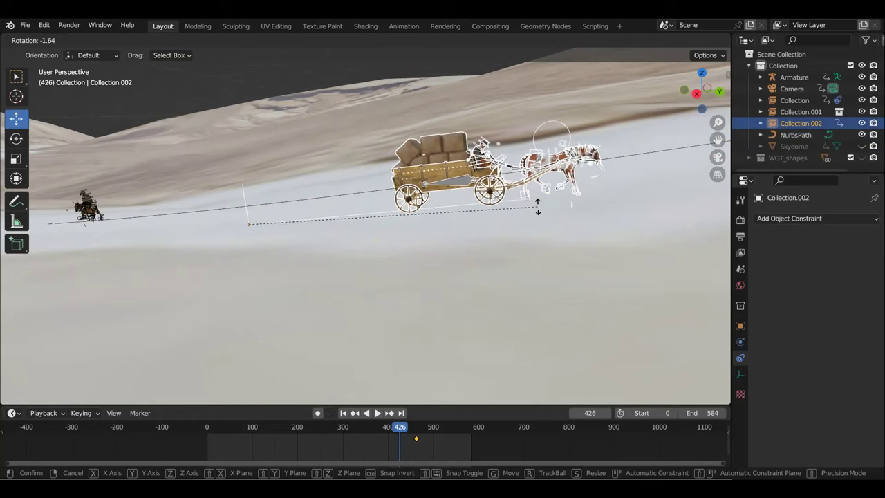
left_click(537, 205)
left_click(637, 39)
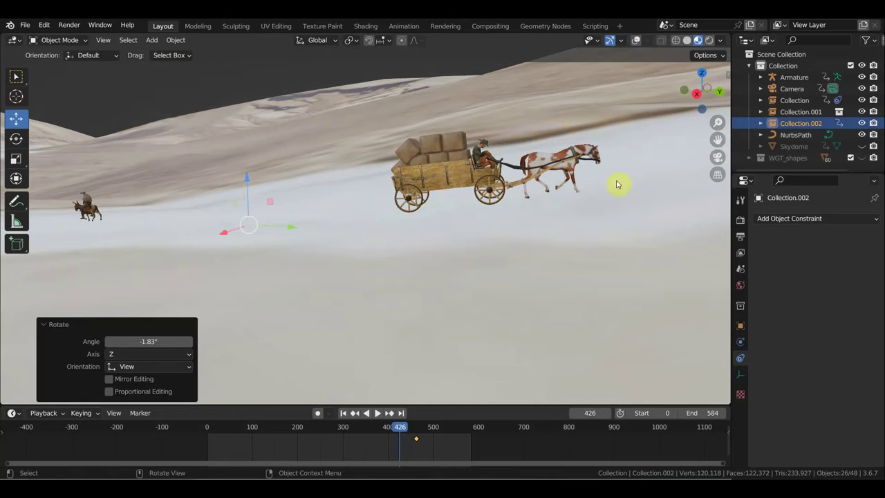
key("r")
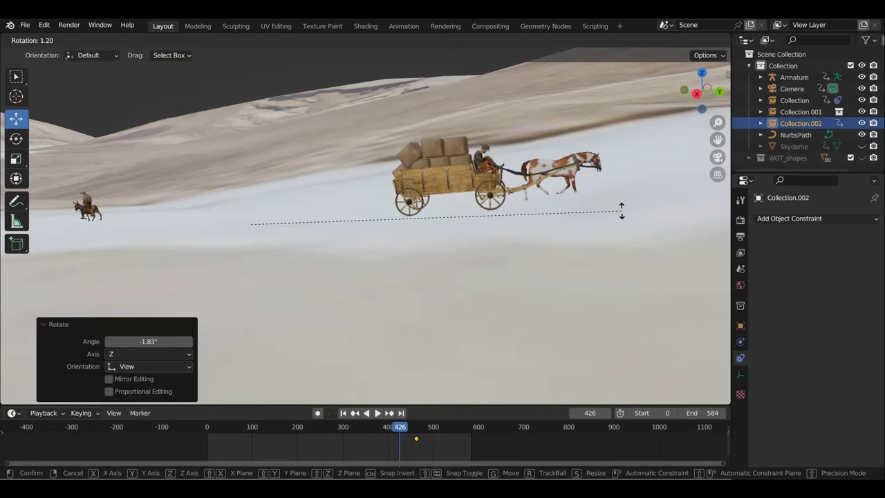
right_click(622, 204)
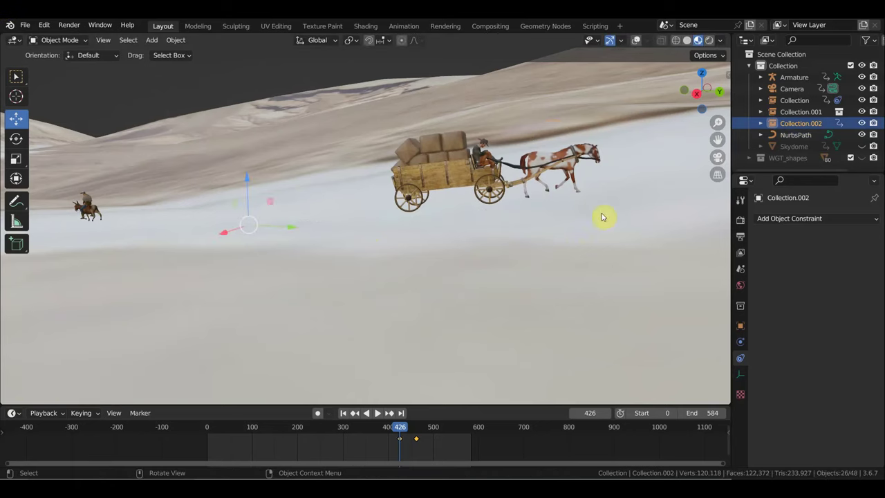
key("i")
At frame 540, tilt the wagon -1.91°, keyframe its location and rotation, and play the animation.
left_click(359, 430)
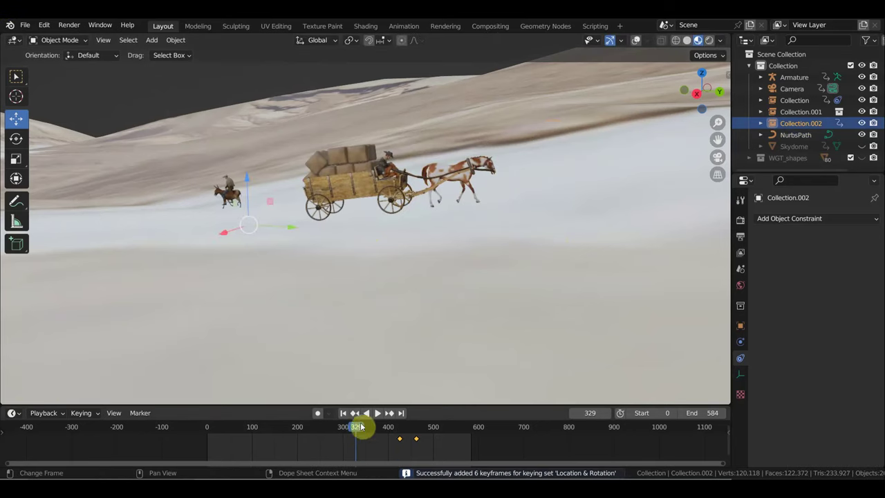
left_click_drag(345, 429, 450, 432)
middle_click_drag(642, 277, 528, 290, "shift")
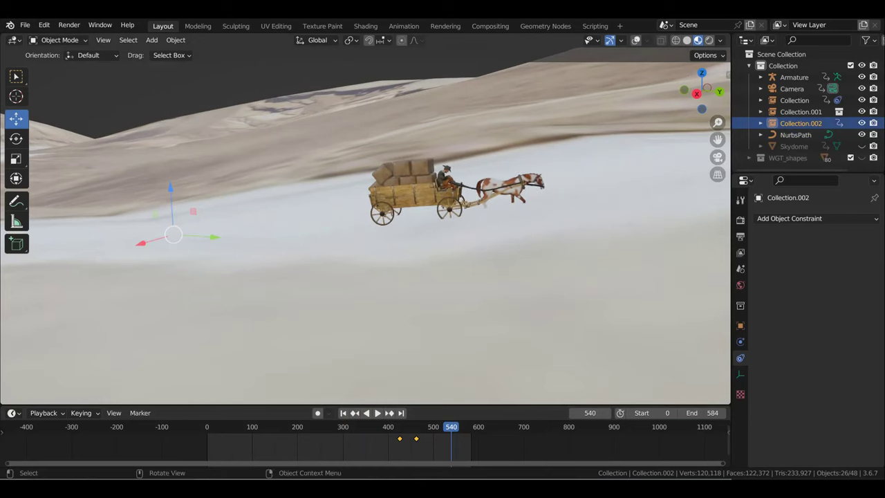
key("r")
left_click(600, 256)
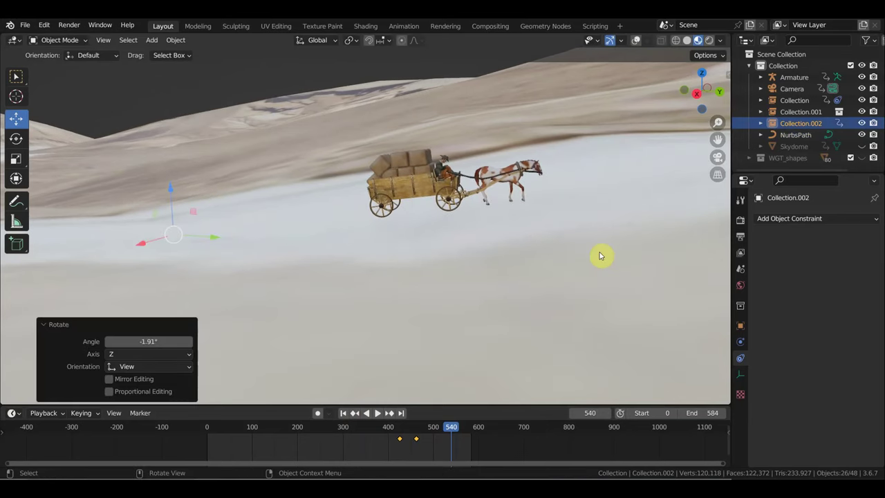
key("i")
key("space")
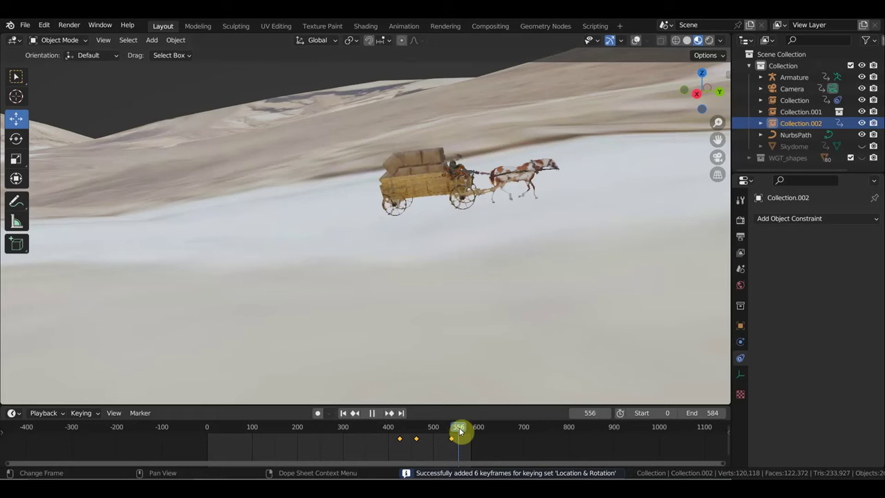
Rotate the wagon at frame 499 and keyframe its location and rotation.
mouse_move(443, 433)
left_mouse_down()
mouse_move(351, 413)
mouse_move(444, 442)
left_mouse_up()
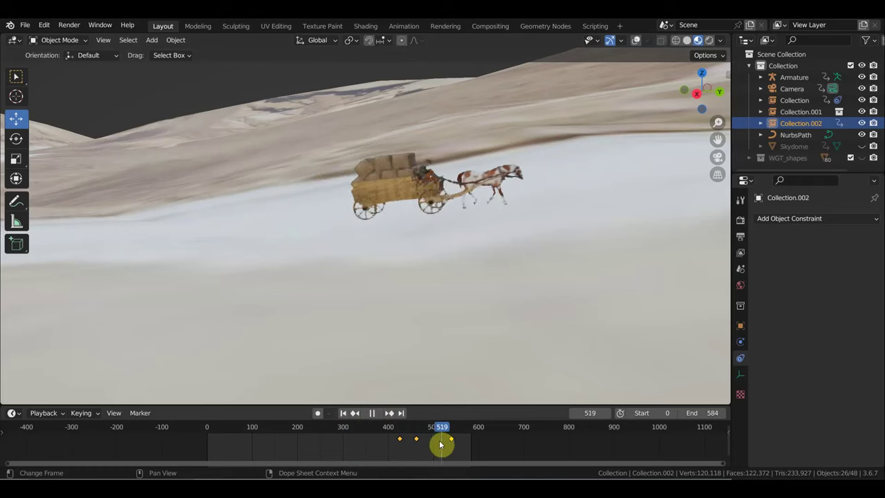
left_click_drag(444, 442, 443, 416)
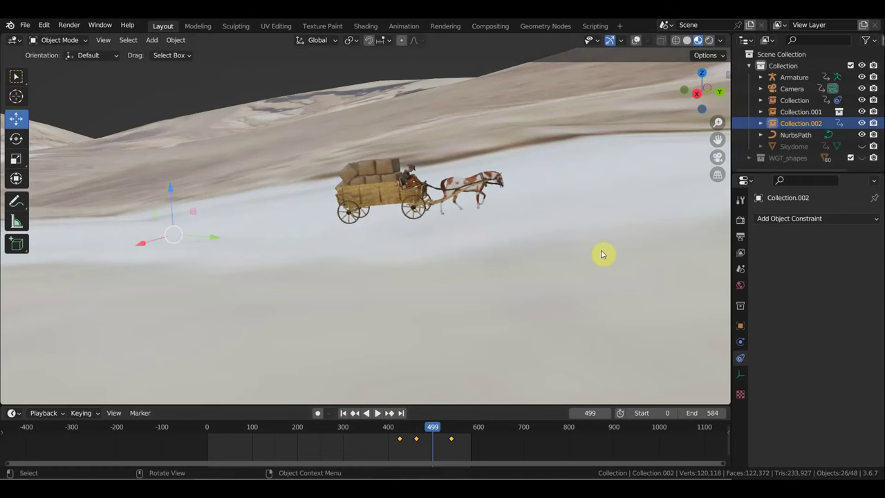
key("r")
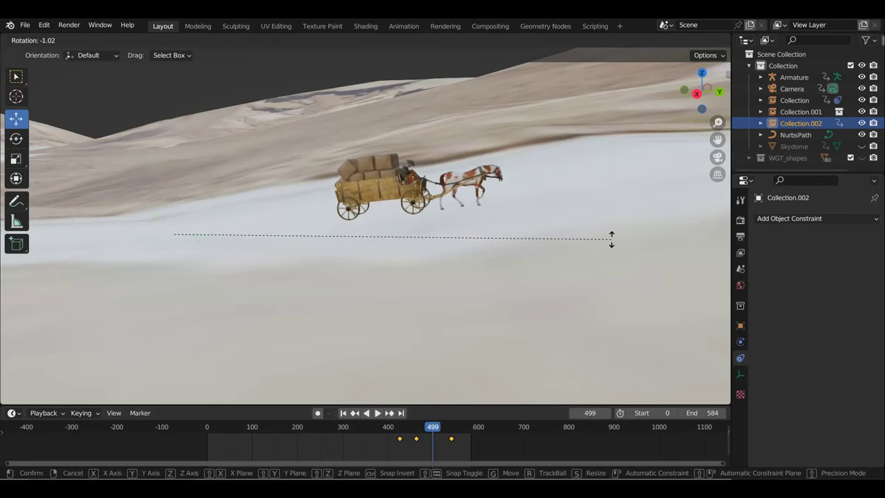
left_click(611, 242)
key("i")
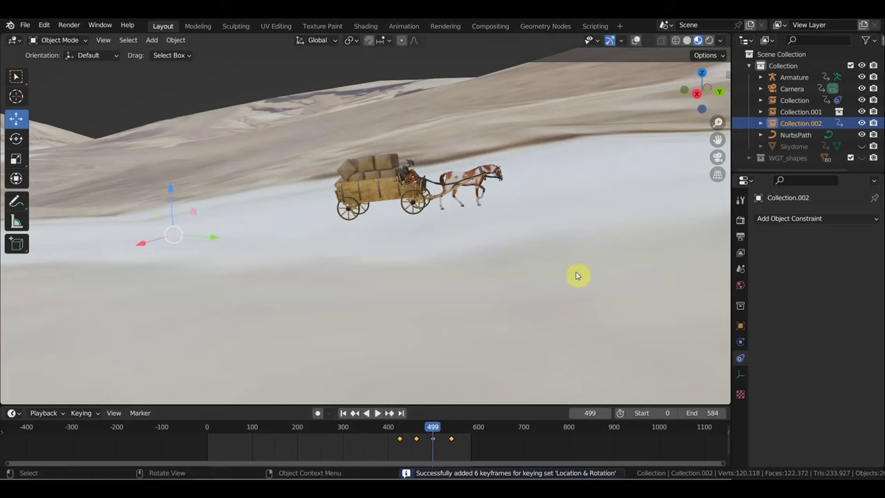
Rotate the wagon again near frame 465 and add another location/rotation keyframe.
mouse_move(432, 430)
left_mouse_down()
mouse_move(391, 430)
mouse_move(427, 429)
mouse_move(417, 431)
left_mouse_up()
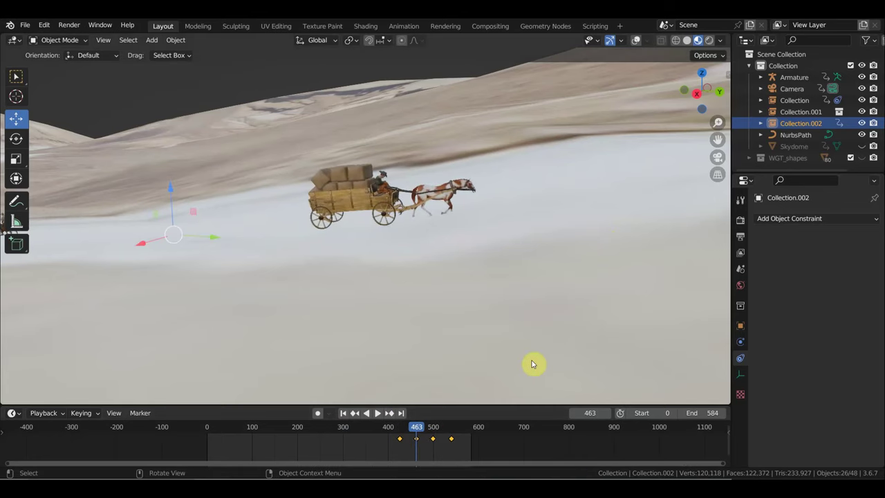
key("r")
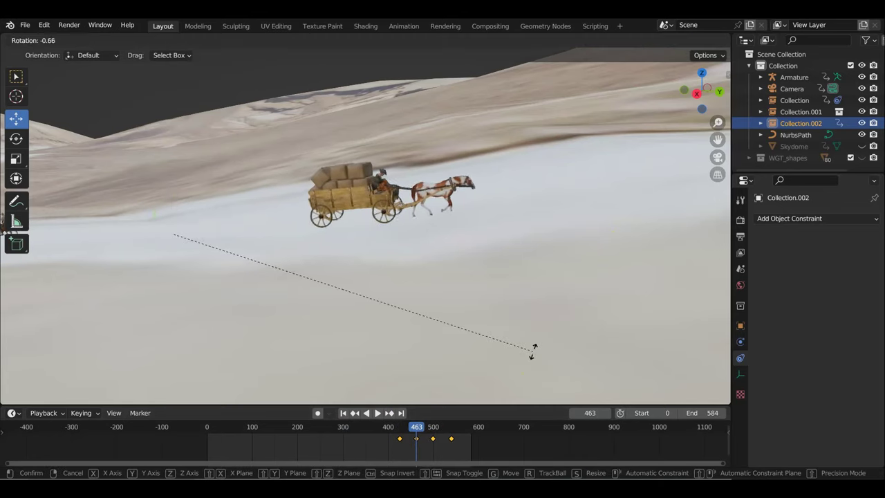
left_click(533, 348)
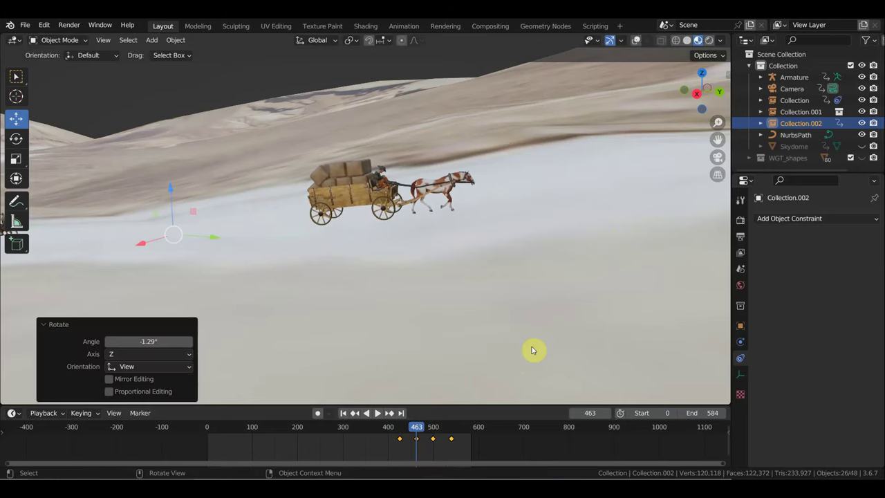
key("i")
left_click_drag(430, 431, 302, 434)
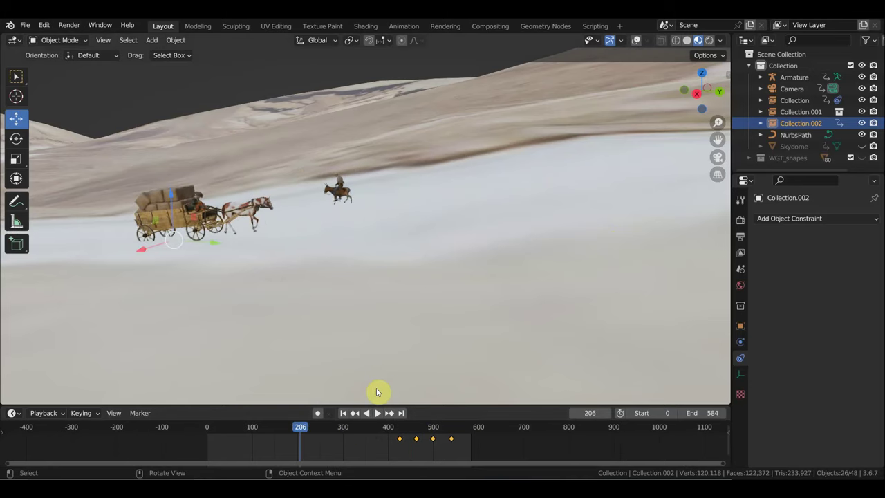
Turn the viewport overlays back on and select the NurbsPath curve.
mouse_move(450, 362)
middle_mouse_down()
mouse_move(374, 362)
mouse_move(391, 363)
mouse_move(398, 349)
mouse_move(527, 316)
middle_mouse_up()
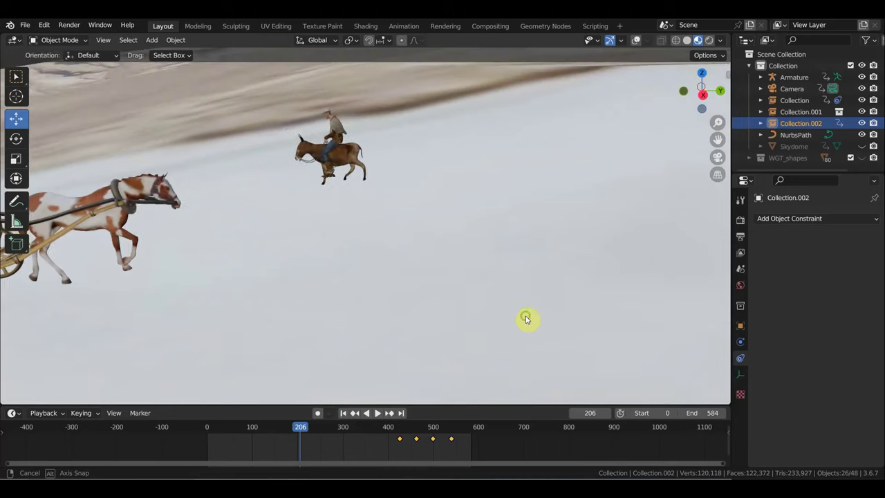
left_click(637, 41)
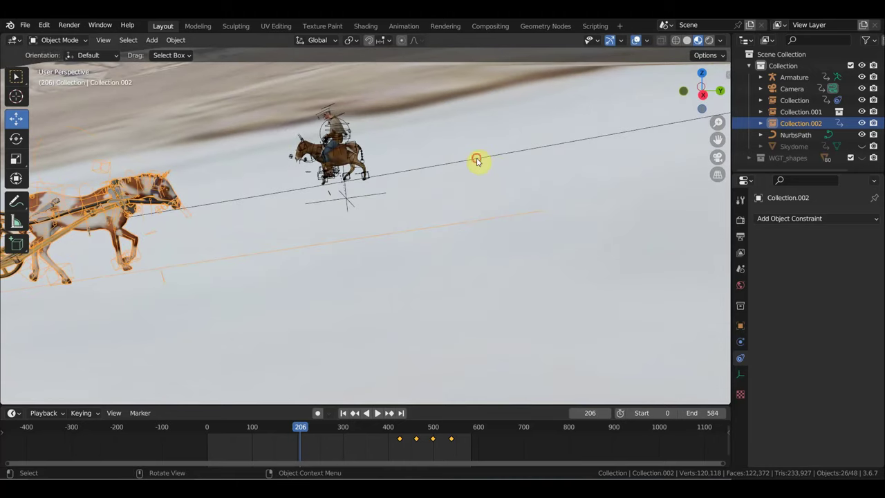
left_click(477, 162)
left_click(44, 40)
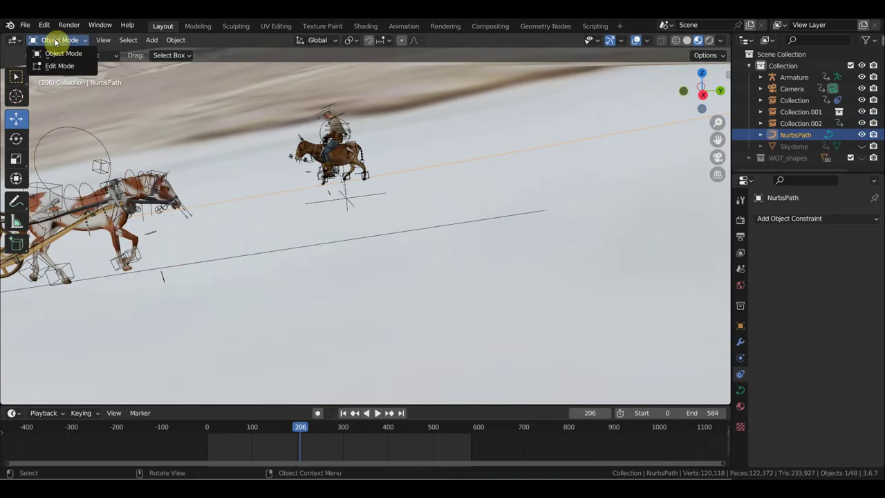
In Edit Mode, move a NurbsPath point by 0.26 m X, 0.40 m Y, -1.29 m Z.
left_click(61, 64)
middle_click_drag(369, 178, 286, 192)
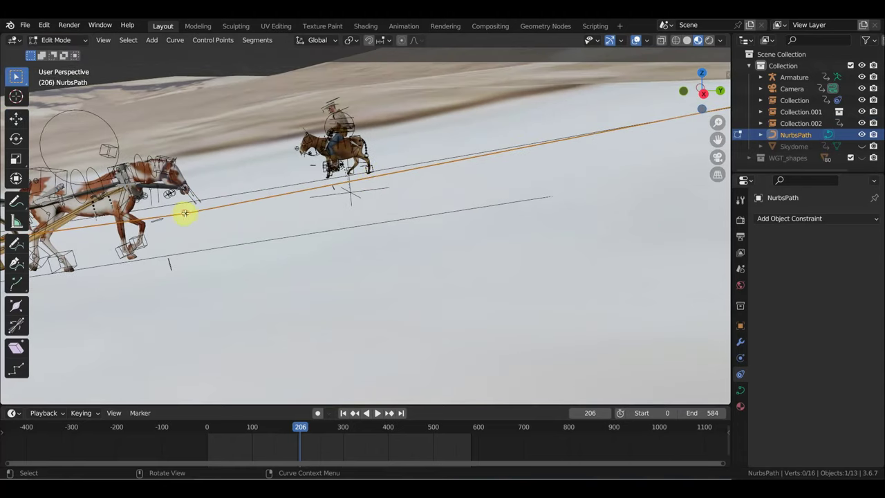
key("g")
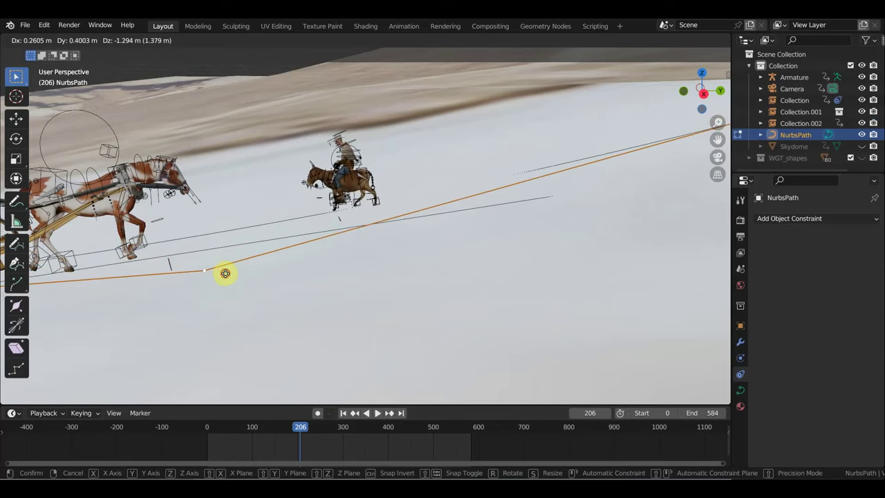
left_click(225, 275)
scroll(636, 210, "down", 3)
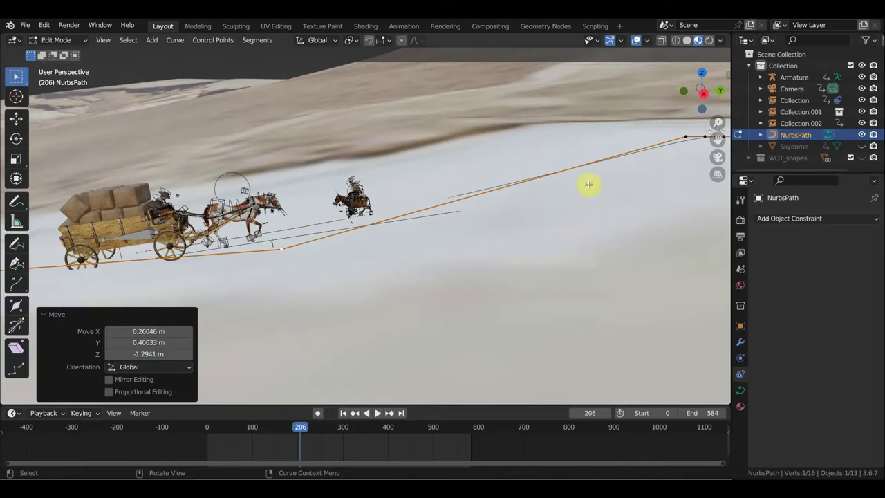
Play the animation with overlays hidden, reviewing the wagon and rider again from frame 267.
key("space")
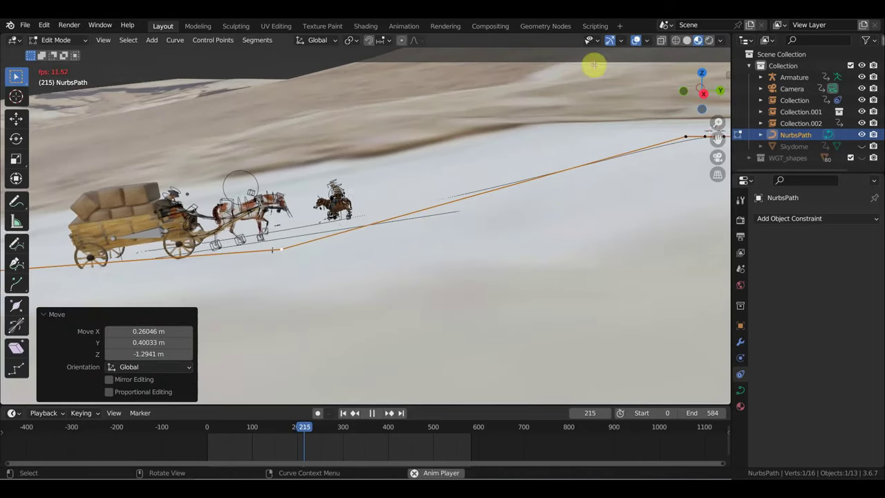
left_click(635, 40)
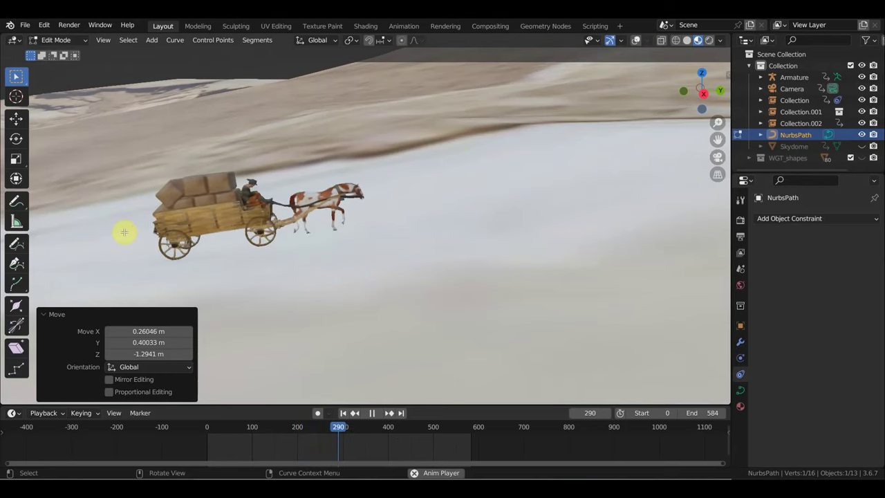
key("space")
left_click_drag(146, 221, 352, 209)
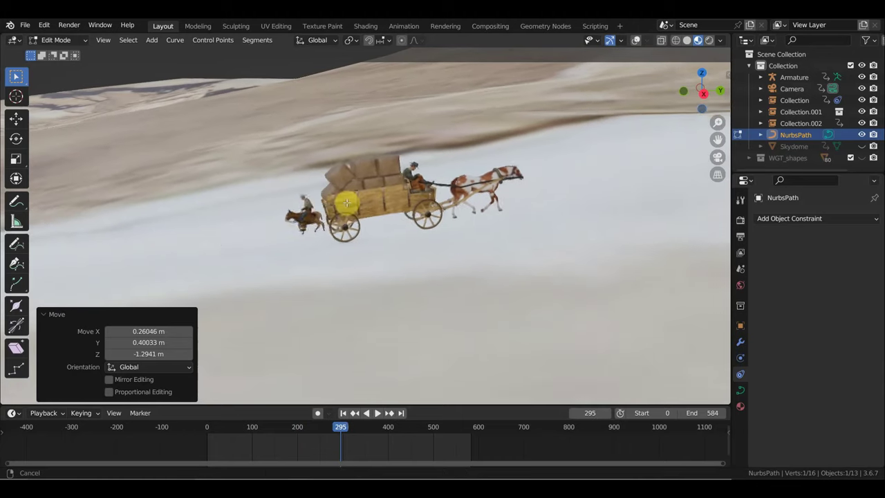
scroll(353, 209, "up", 2)
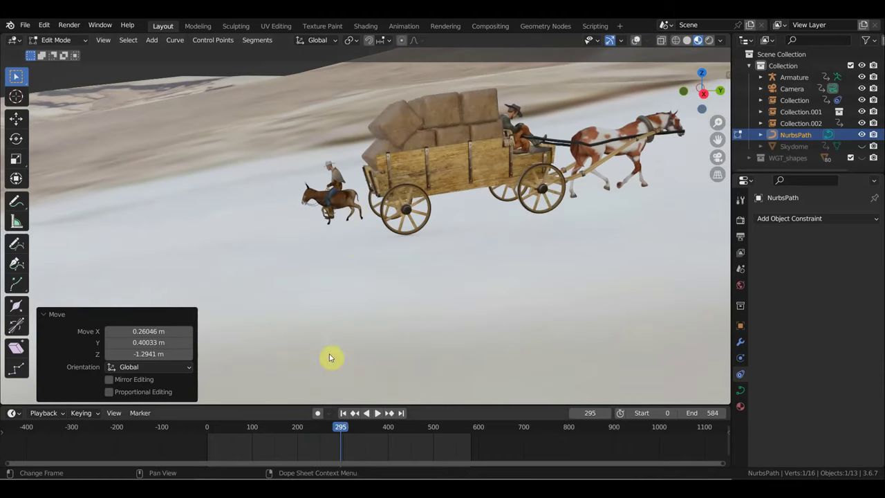
left_click_drag(340, 430, 329, 429)
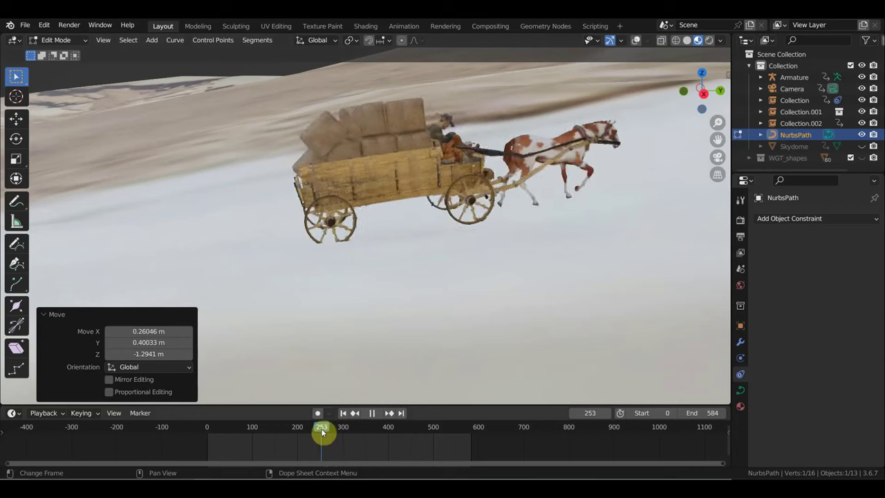
mouse_move(391, 311)
middle_mouse_down()
mouse_move(624, 321)
mouse_move(575, 297)
middle_mouse_up()
scroll(553, 276, "up", 1)
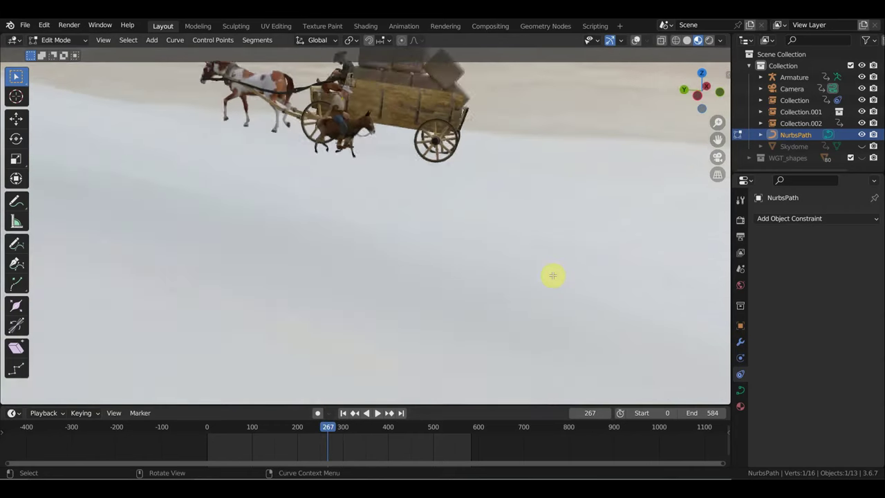
scroll(553, 275, "up", 2)
scroll(553, 261, "down", 2)
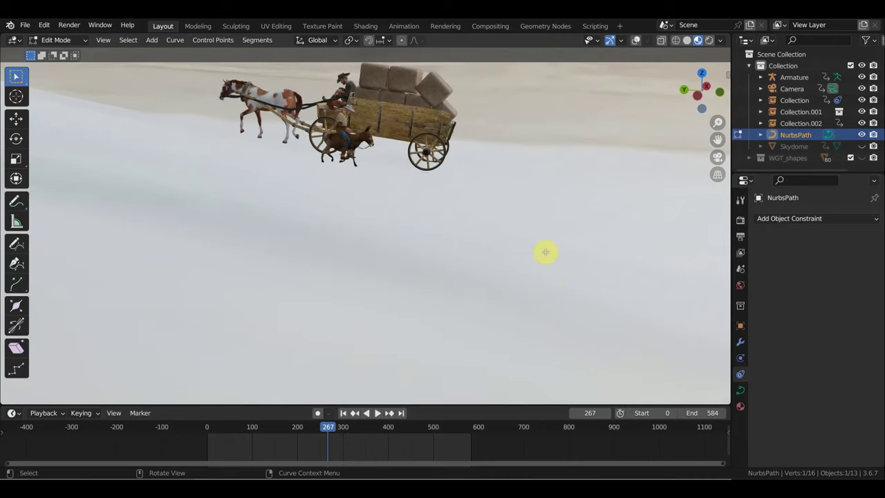
scroll(556, 237, "down", 1)
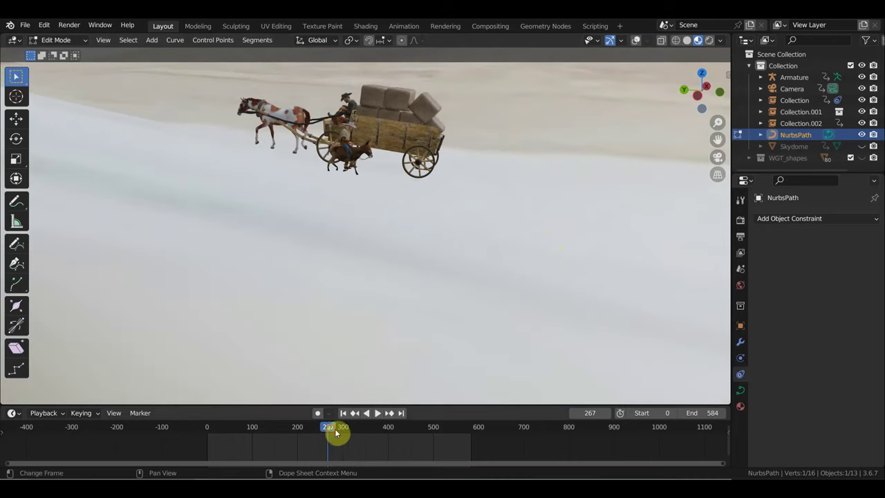
key("space")
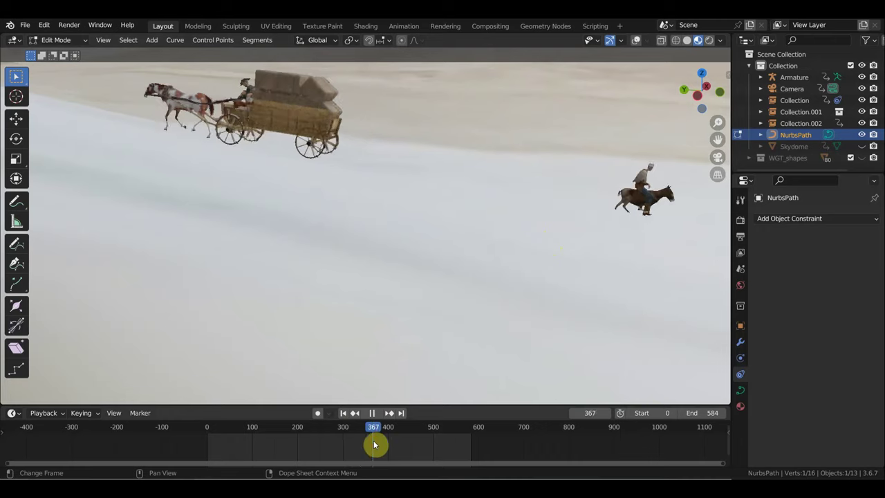
key("space")
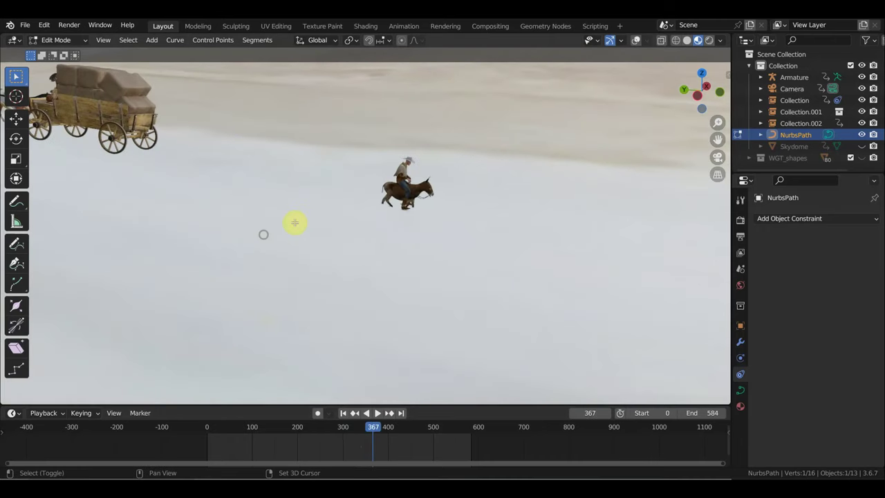
Raise a path point ahead of the rider and lower one beside it.
left_click(636, 41)
mouse_move(556, 234)
middle_mouse_down()
mouse_move(614, 269)
mouse_move(584, 255)
middle_mouse_up()
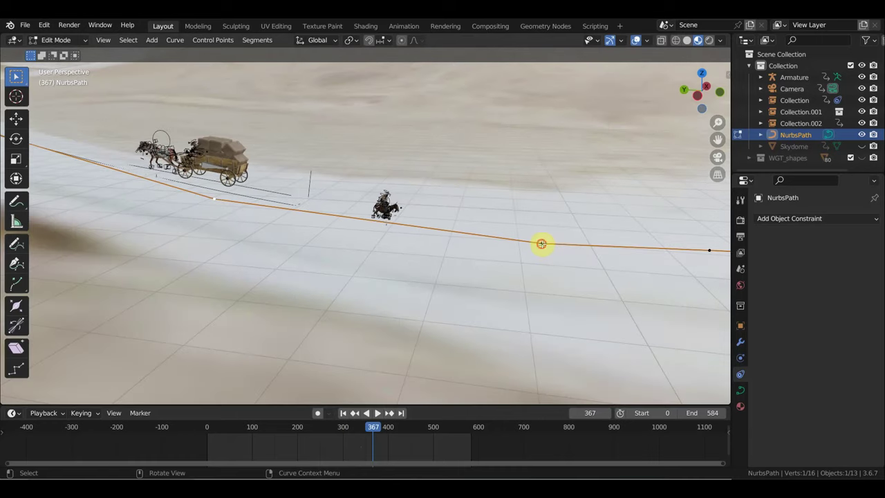
left_click_drag(543, 243, 543, 239)
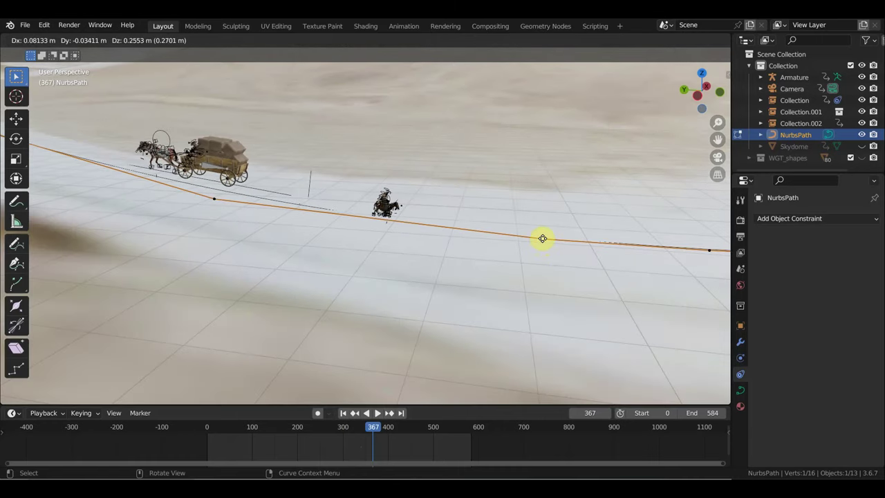
left_click_drag(543, 239, 544, 236)
scroll(544, 236, "up", 4)
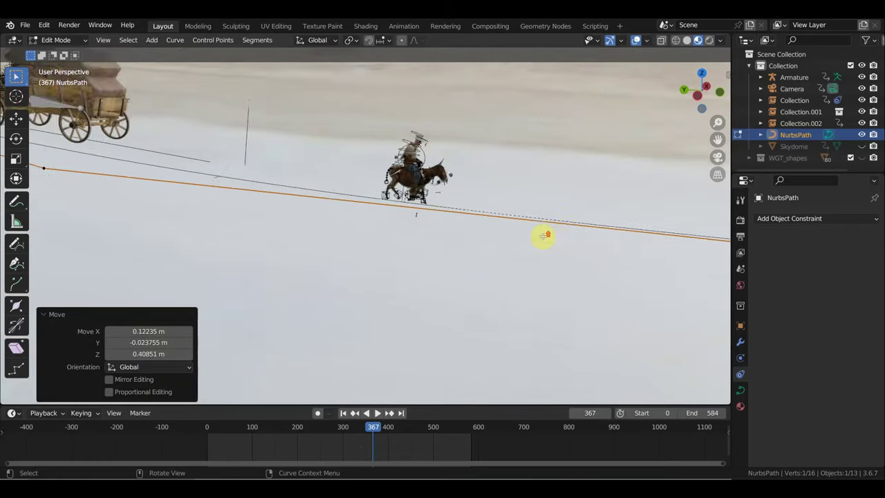
scroll(545, 236, "up", 2)
mouse_move(605, 233)
left_mouse_down()
mouse_move(609, 239)
mouse_move(606, 233)
left_mouse_up()
mouse_move(606, 233)
middle_mouse_down()
mouse_move(600, 258)
mouse_move(338, 281)
mouse_move(431, 263)
mouse_move(550, 271)
middle_mouse_up()
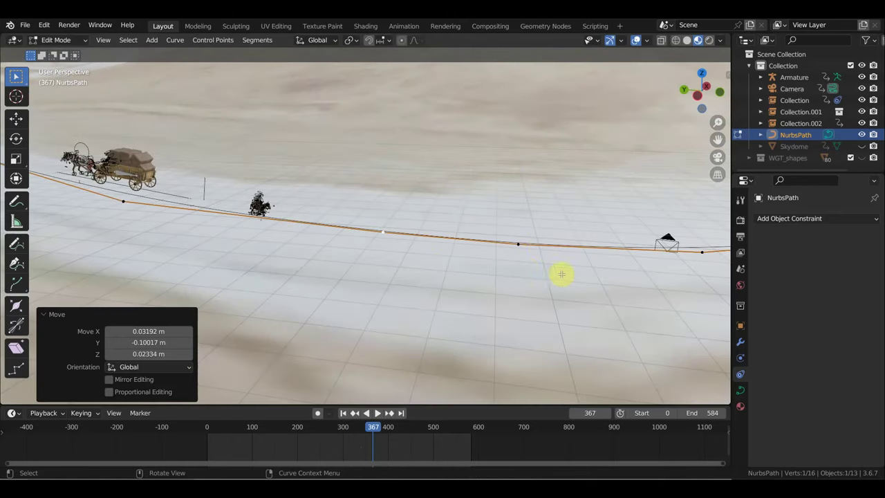
left_click(526, 244)
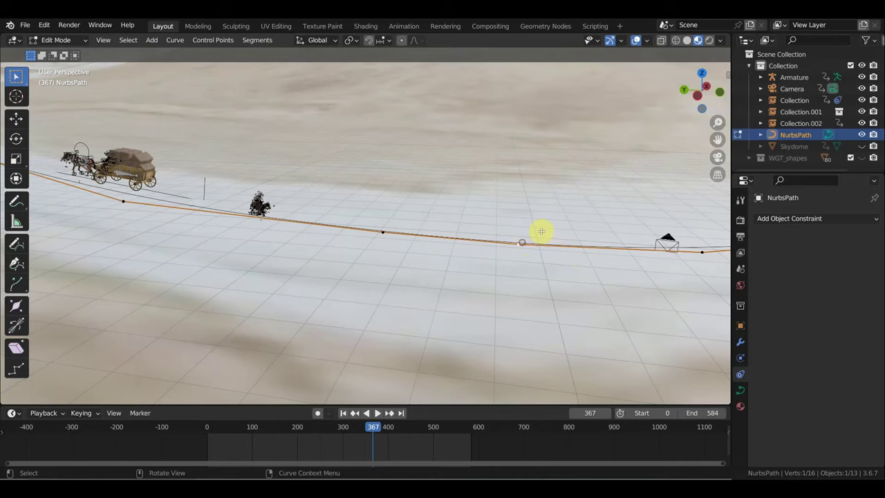
Hide the overlays and scrub the animation, stopping at frame 511.
left_click(636, 39)
left_click_drag(379, 428, 438, 443)
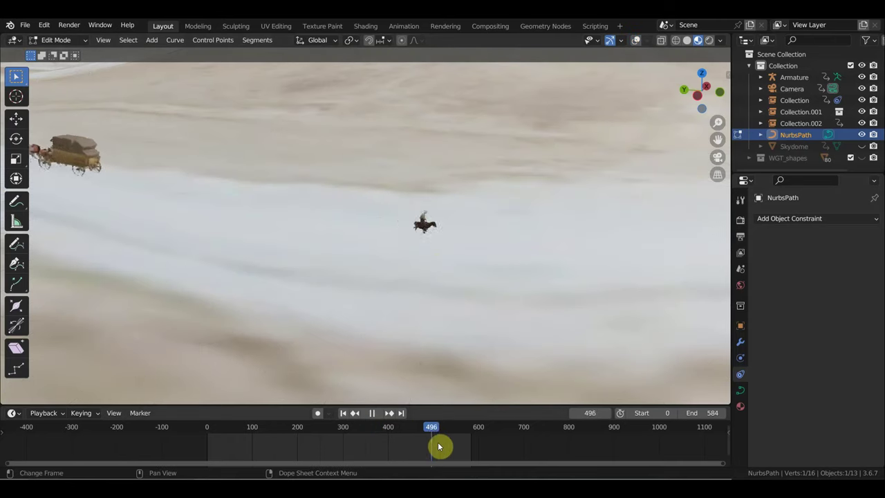
key("space")
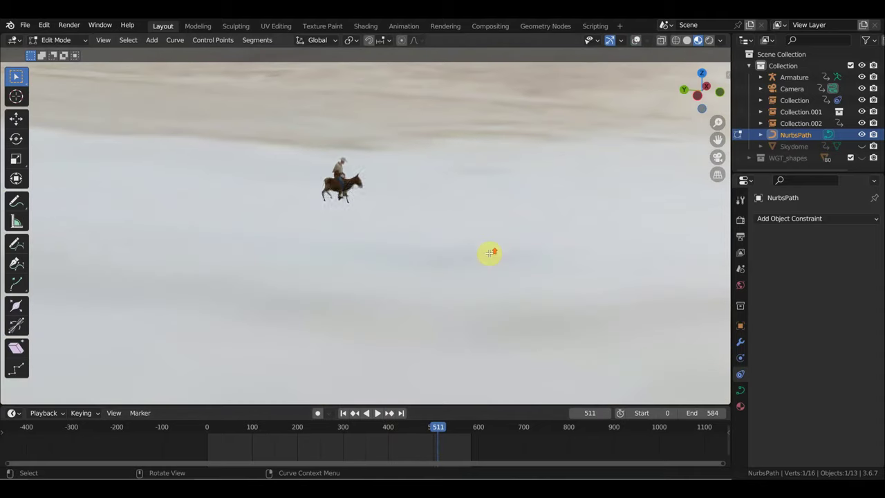
scroll(501, 233, "up", 4)
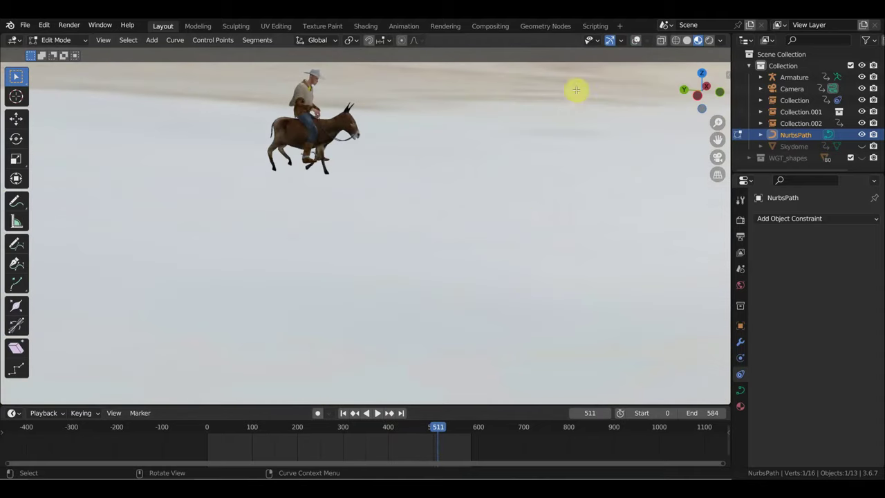
Move the path point ahead of the rider by -0.083, -0.029, -0.319 m, then return to Object Mode.
left_click(635, 41)
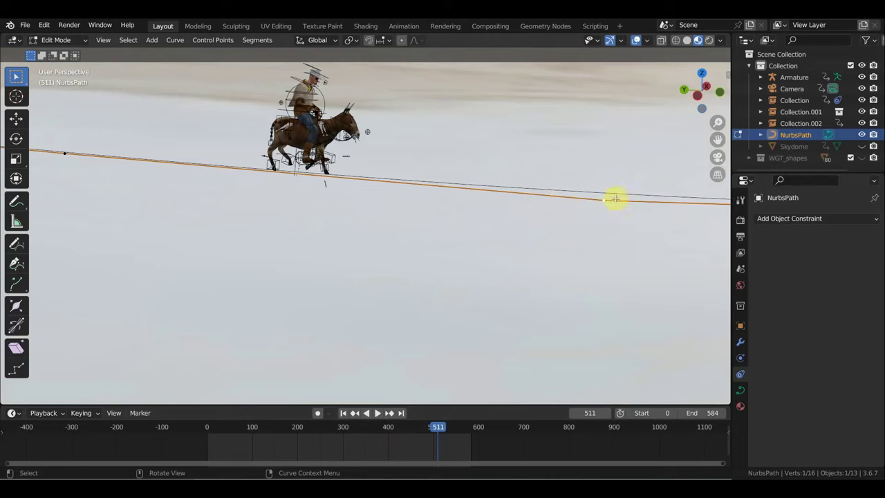
key("g")
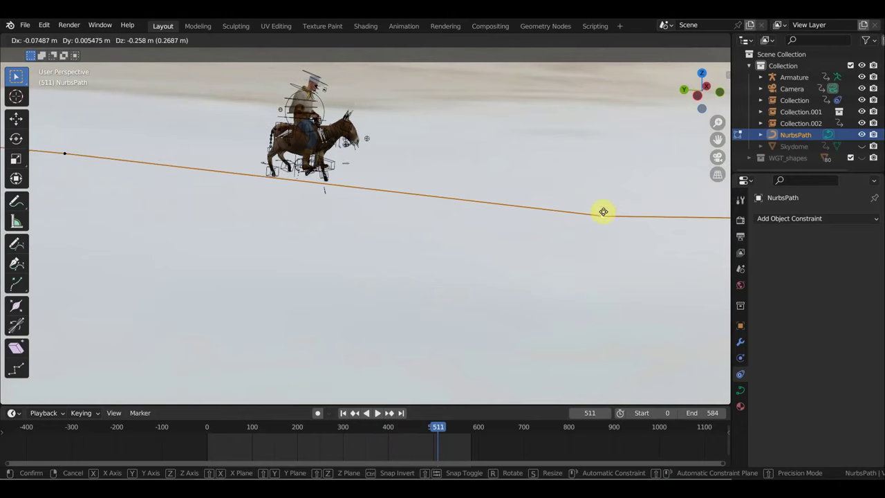
left_click(604, 213)
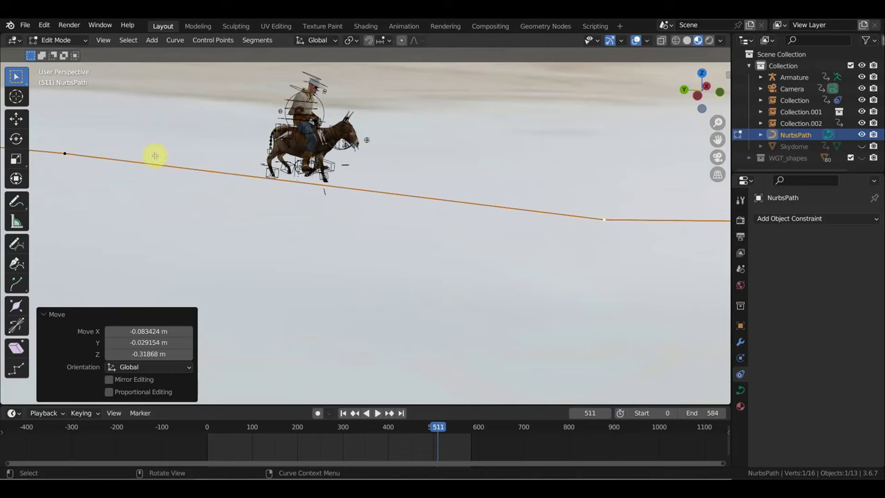
left_click(63, 40)
left_click(63, 54)
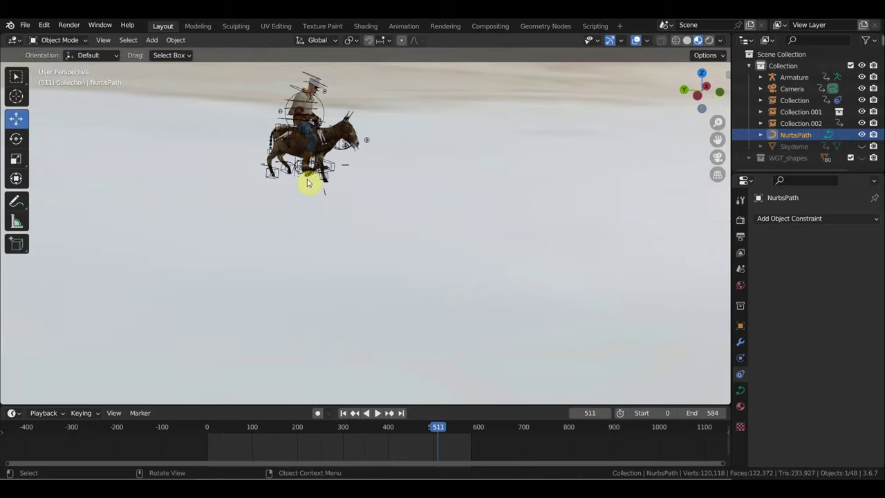
Inspect the wagon collection and Collection.001 in the Outliner for their path constraints.
scroll(332, 207, "down", 3)
mouse_move(357, 239)
middle_mouse_down()
mouse_move(454, 257)
mouse_move(549, 251)
middle_mouse_up()
scroll(546, 246, "down", 2)
scroll(542, 245, "down", 2)
scroll(540, 228, "down", 2)
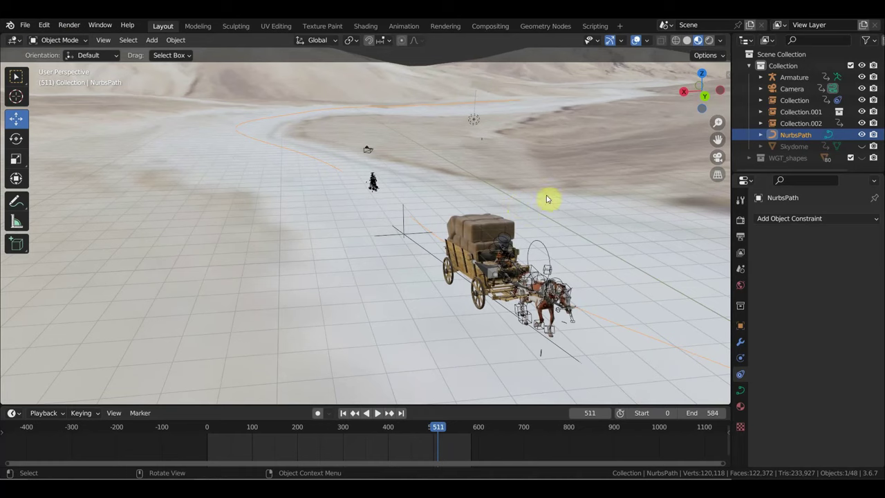
scroll(540, 242, "down", 2)
scroll(508, 245, "down", 2)
scroll(499, 246, "down", 2)
scroll(498, 248, "down", 2)
scroll(497, 246, "down", 4)
scroll(494, 245, "down", 2)
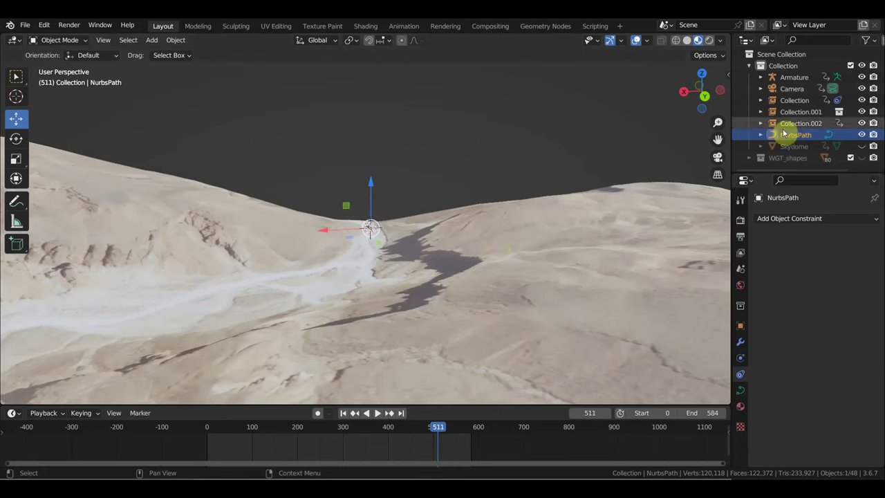
left_click(801, 100)
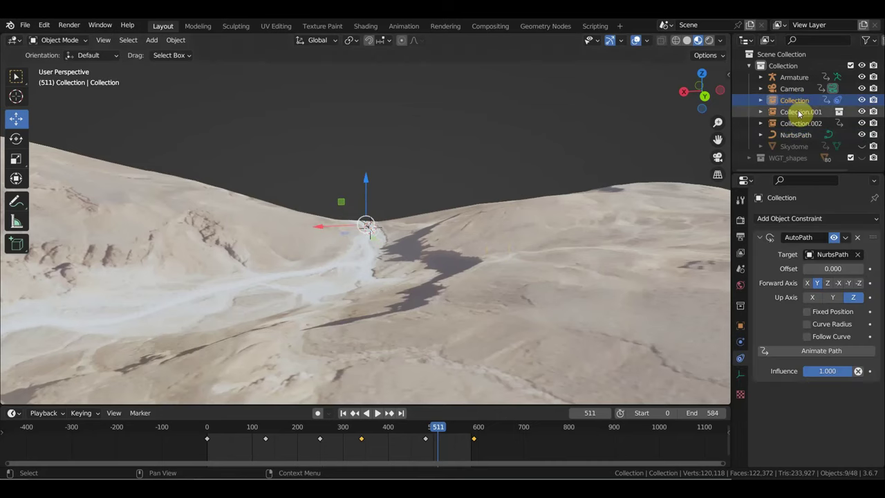
scroll(602, 195, "up", 2)
scroll(602, 195, "up", 3)
scroll(600, 193, "up", 4)
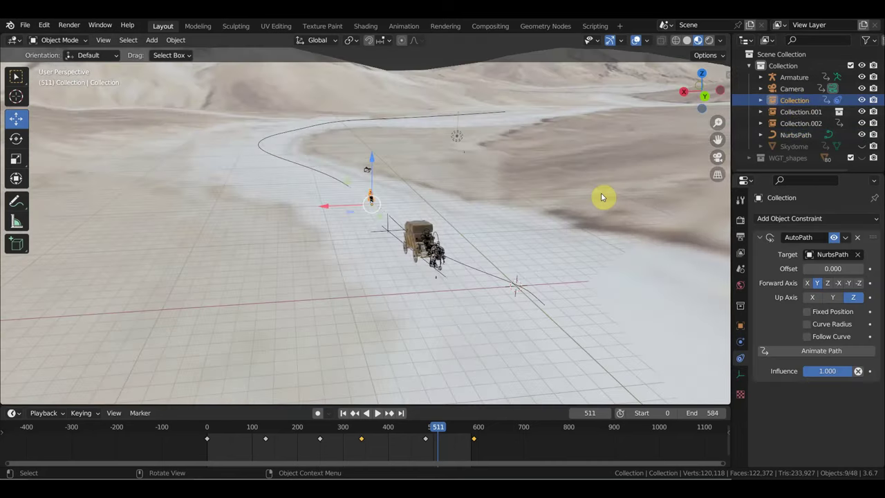
left_click(798, 112)
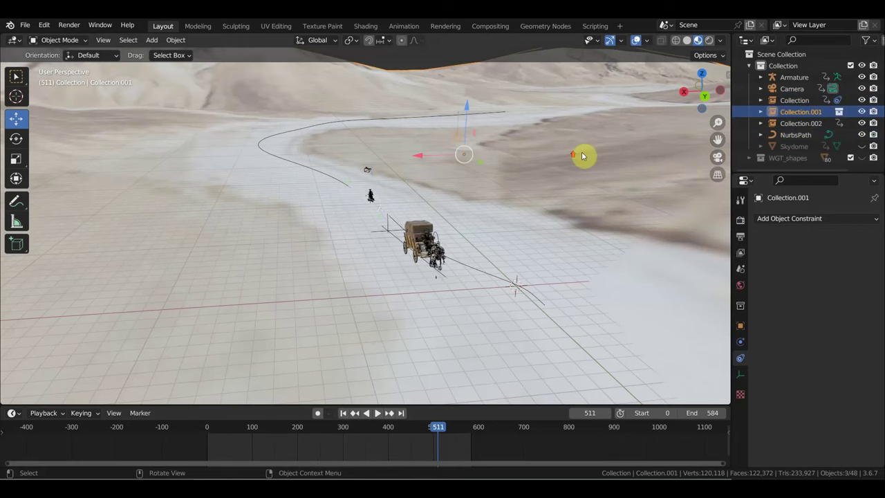
scroll(577, 152, "up", 3)
scroll(564, 145, "up", 2)
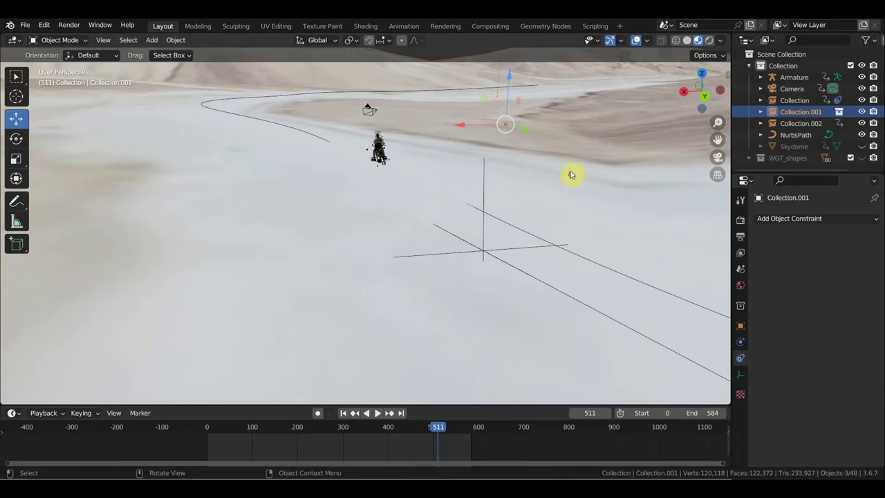
Check Collection.002 around the looping path, then unhide the Skydome.
scroll(557, 191, "down", 3)
scroll(549, 194, "down", 3)
scroll(542, 198, "down", 2)
middle_click_drag(543, 199, 353, 188)
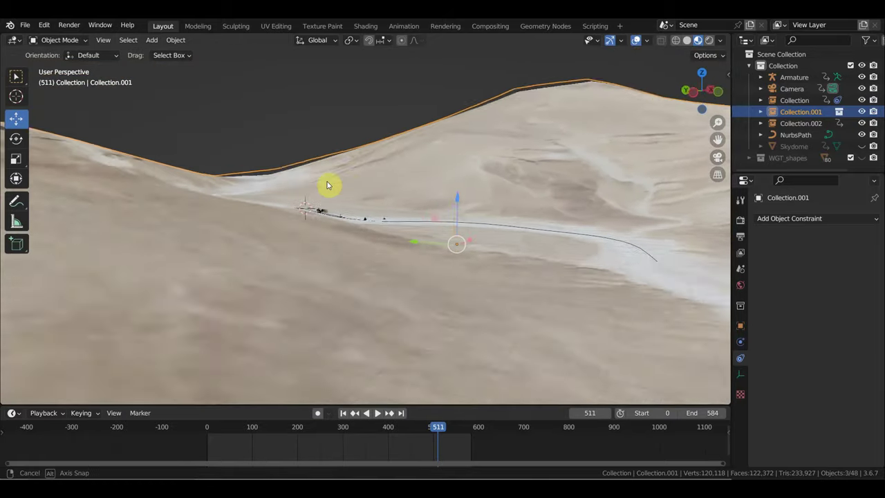
middle_click_drag(353, 189, 326, 187)
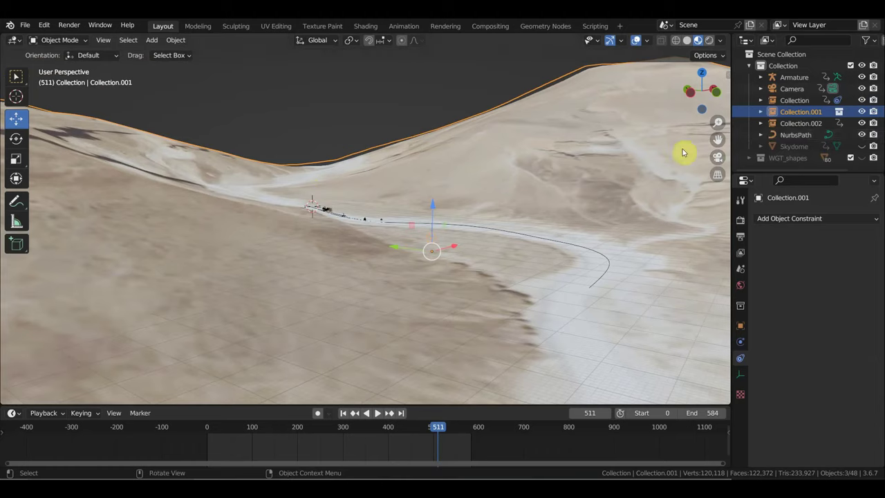
middle_click_drag(504, 166, 523, 173)
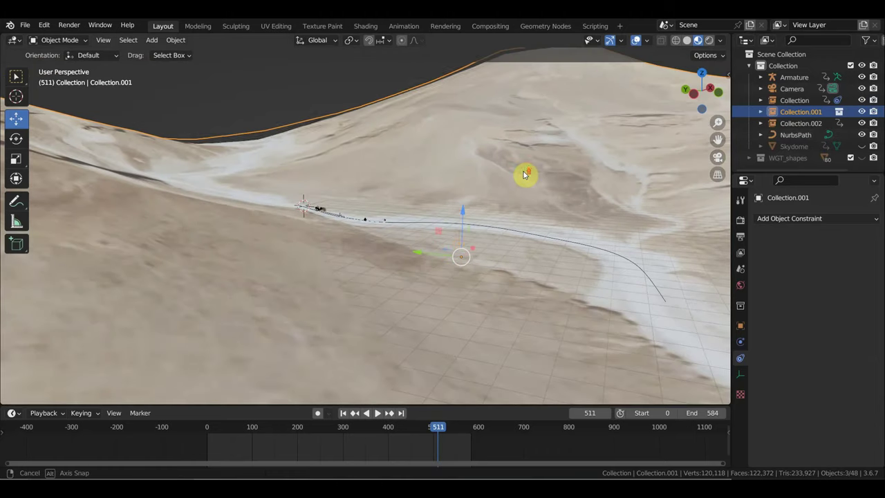
left_click(794, 124)
mouse_move(393, 241)
middle_mouse_down()
mouse_move(429, 224)
mouse_move(422, 228)
mouse_move(560, 277)
mouse_move(543, 203)
middle_mouse_up()
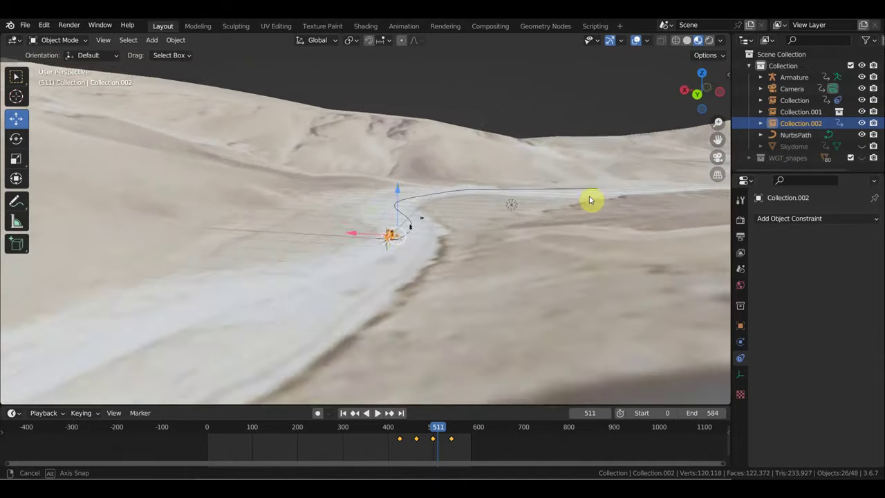
middle_click_drag(543, 203, 608, 197)
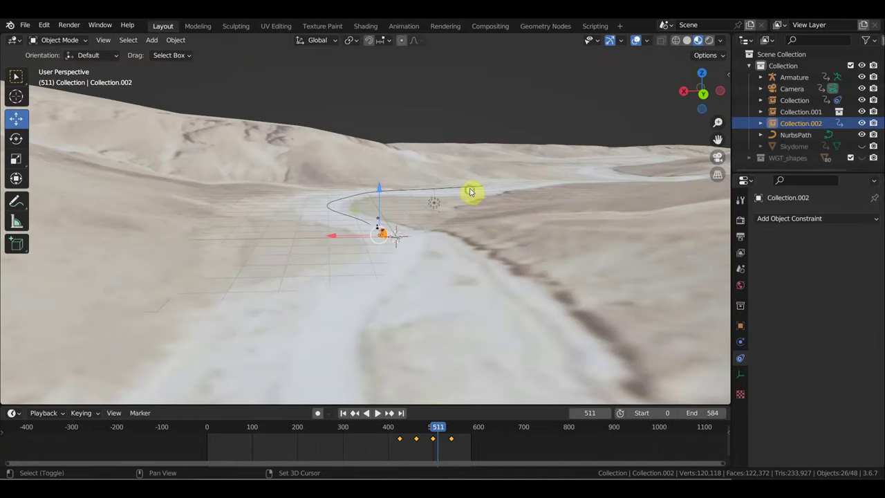
middle_click_drag(472, 192, 512, 186)
left_click(861, 146)
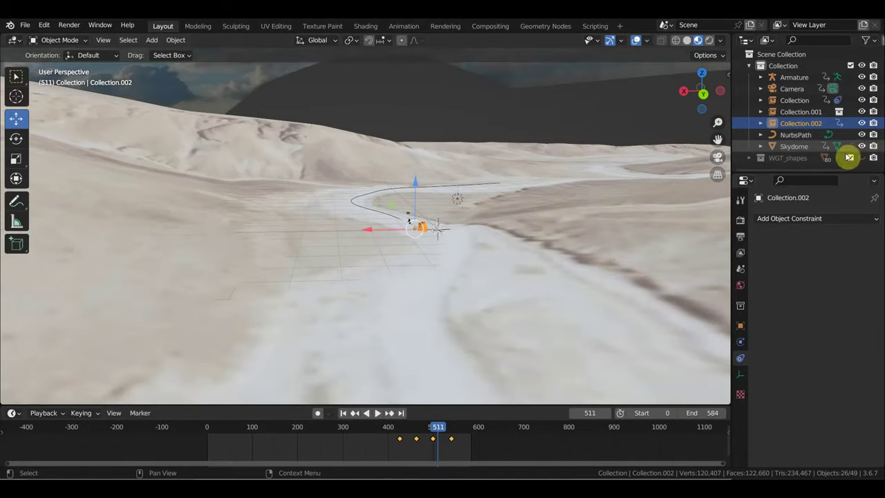
From the camera view, walk-navigate the camera to frame the dunes under the sky and show its lens settings.
left_click(525, 76)
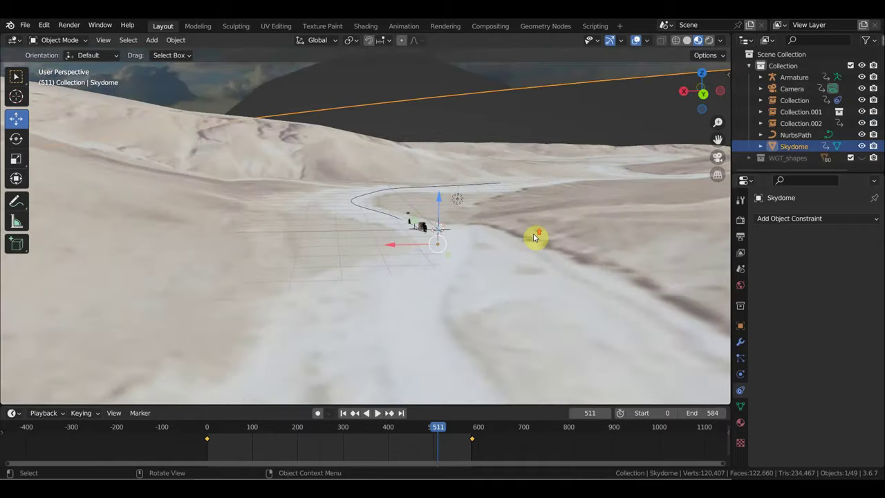
key("KP_0")
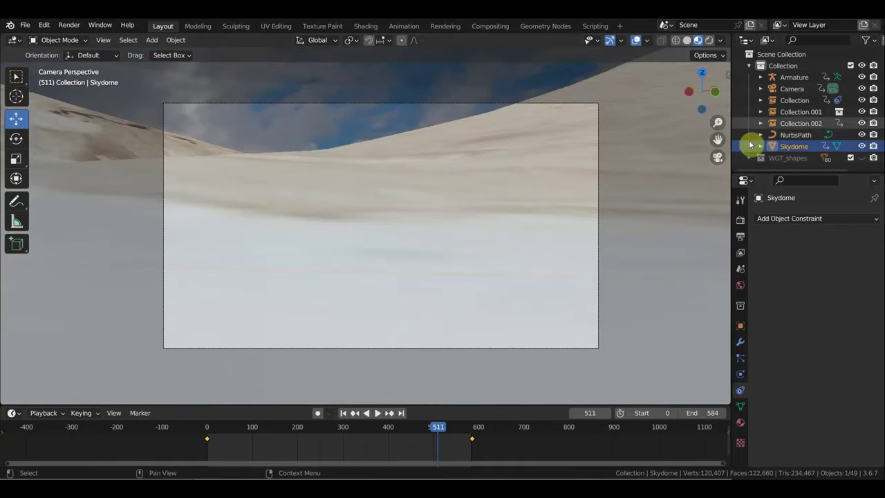
left_click(792, 89)
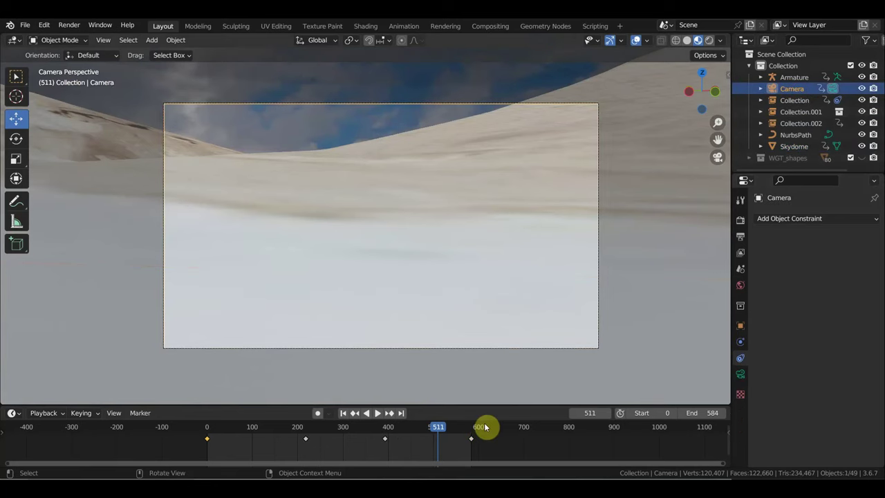
key("shift+grave")
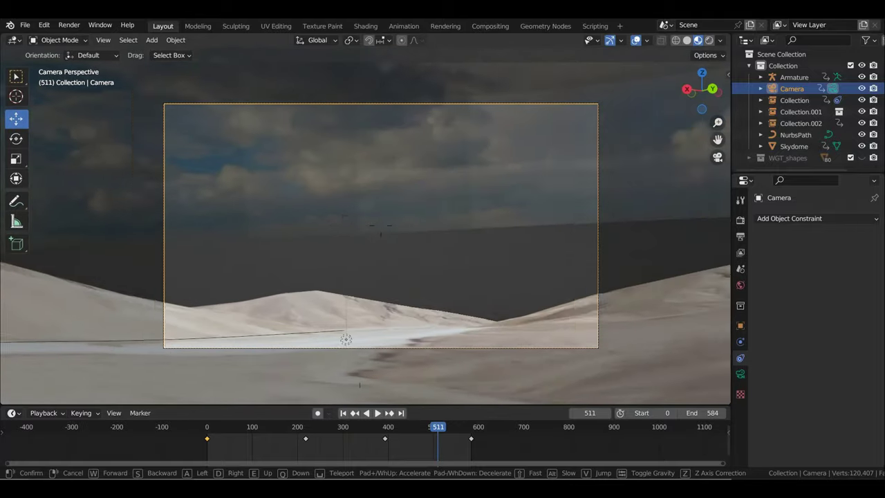
left_click(513, 337)
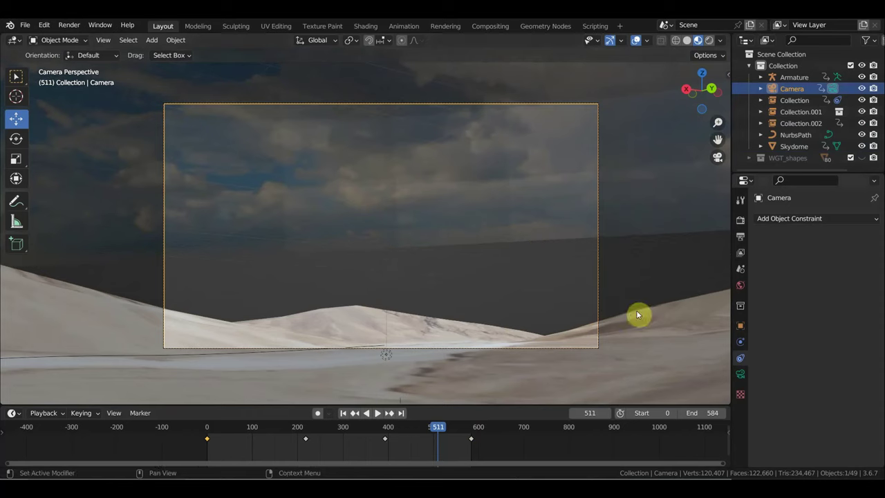
left_click(743, 379)
Raise the camera's Clip End from 1000 m to 4000 m, then to 9000 m.
left_click(826, 344)
type("4000")
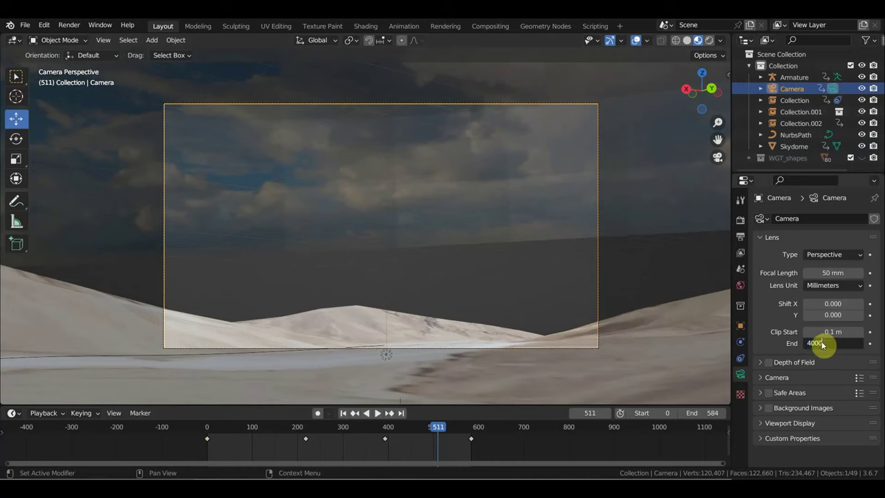
key("Return")
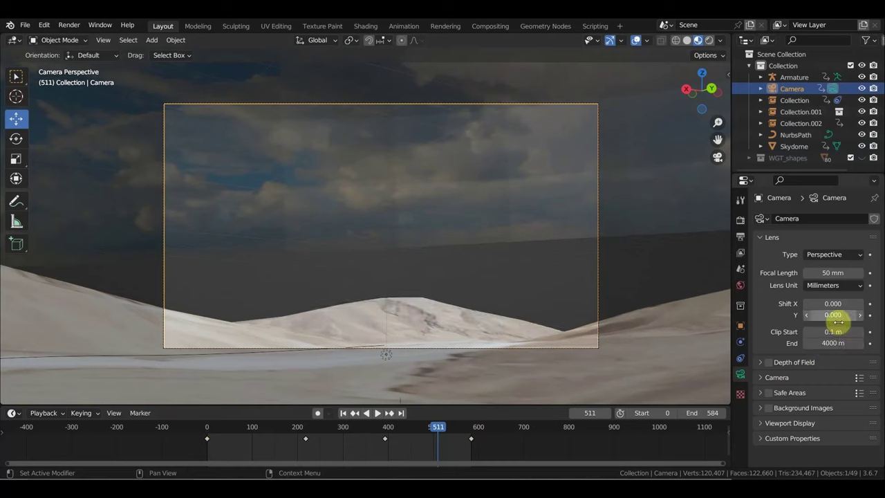
left_click(824, 343)
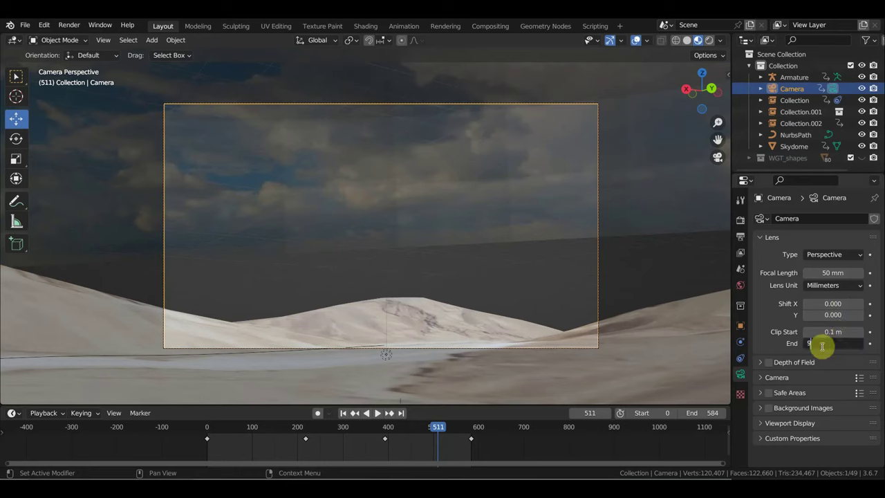
key("Return")
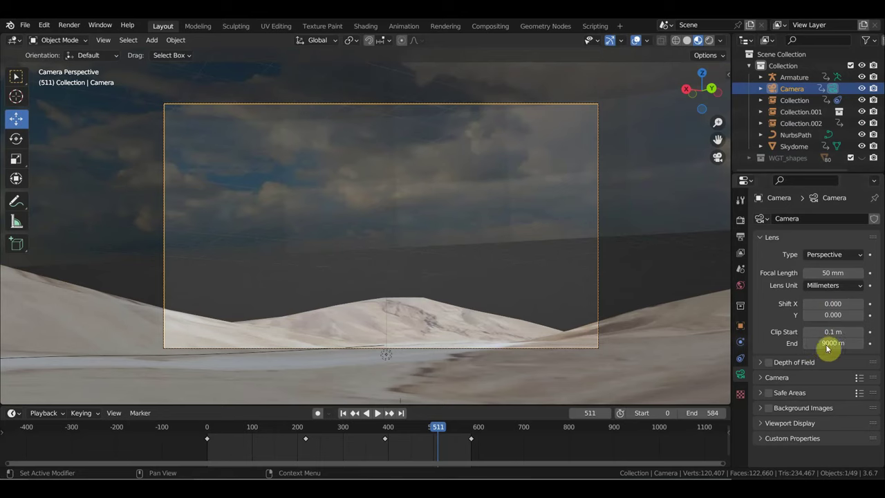
left_click(485, 234)
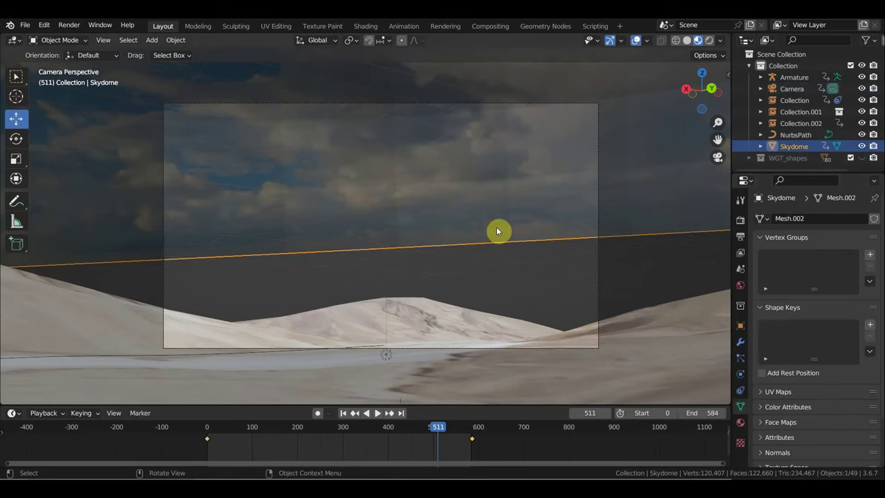
Move the Skydome to a new position and scale it to 0.987, then inspect it from outside.
key("g")
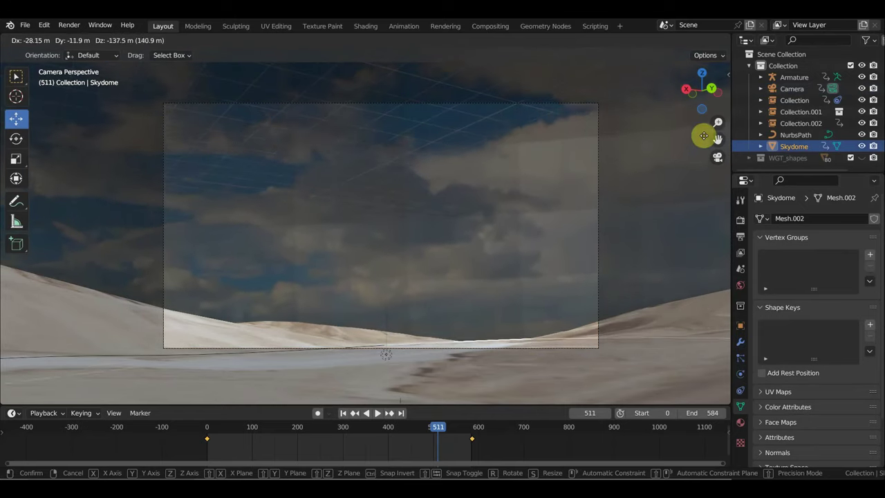
left_click(688, 294)
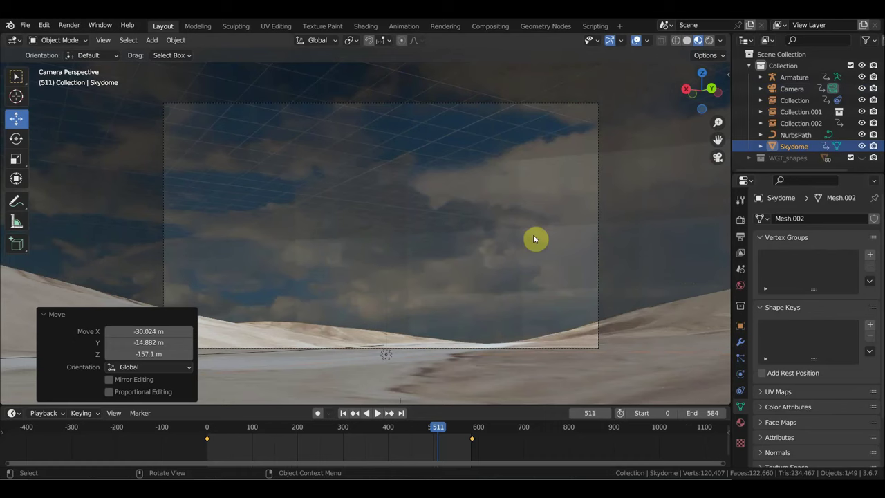
key("s")
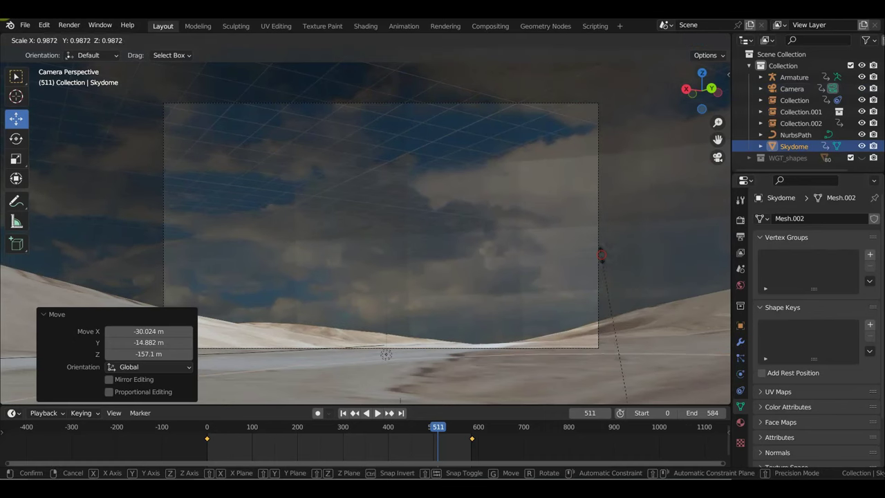
left_click(601, 255)
middle_click_drag(592, 250, 554, 269)
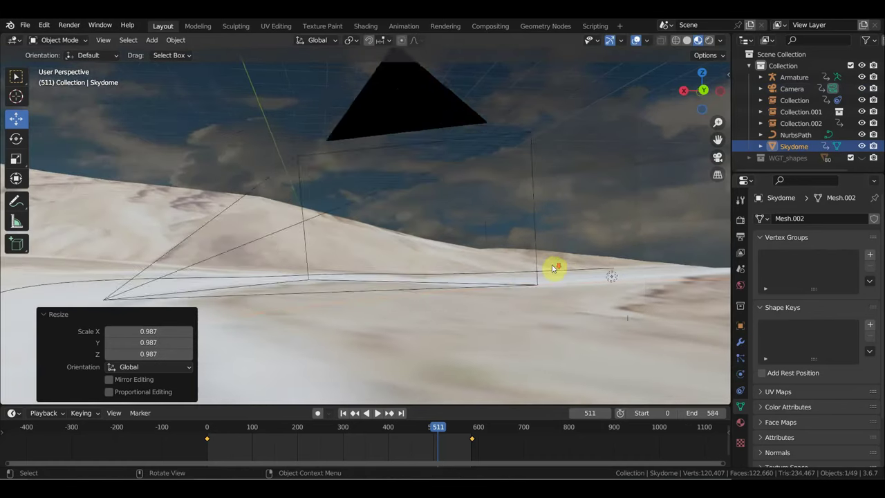
scroll(563, 267, "up", 3)
scroll(574, 267, "up", 5)
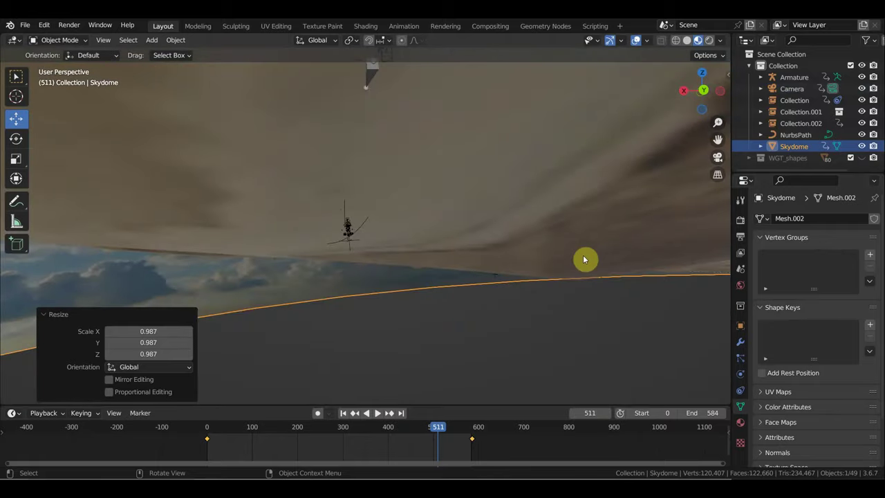
scroll(584, 260, "down", 5)
scroll(581, 260, "up", 1)
scroll(578, 260, "up", 2)
scroll(576, 261, "up", 2)
scroll(574, 260, "up", 2)
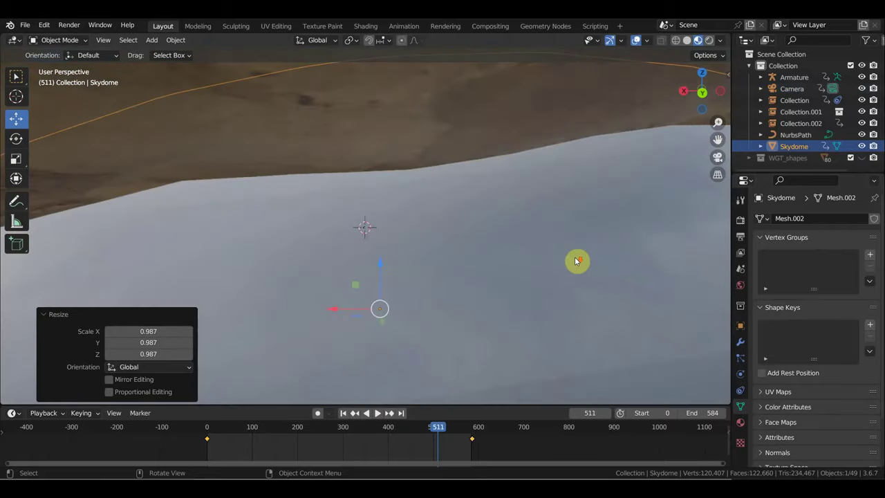
scroll(575, 260, "up", 2)
scroll(574, 260, "up", 1)
scroll(574, 260, "down", 1)
scroll(575, 260, "down", 2)
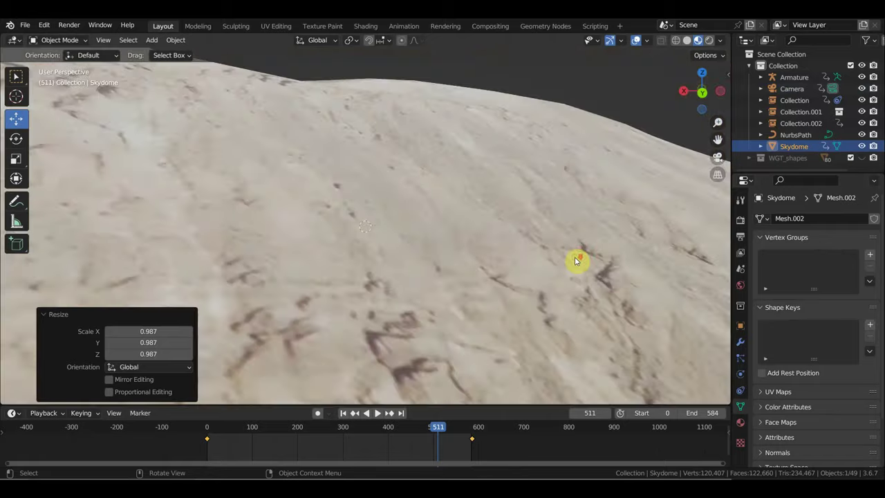
scroll(568, 263, "down", 2)
scroll(558, 267, "down", 1)
scroll(550, 268, "up", 3)
scroll(546, 270, "up", 1)
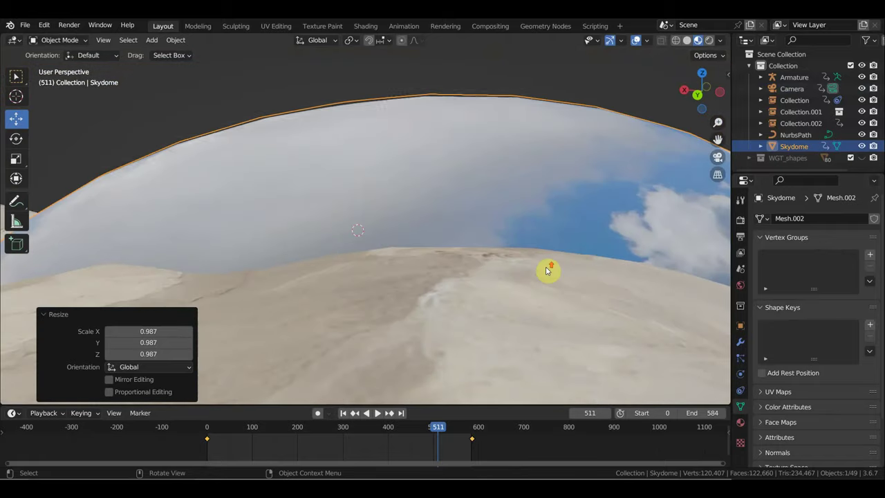
Rescale the Skydome to 1.477, then 1.190, and return to the camera view.
key("s")
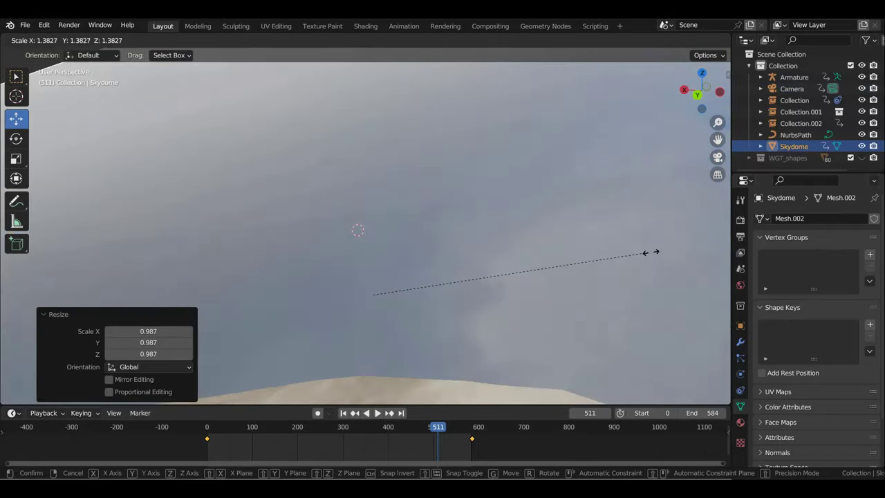
left_click(667, 248)
mouse_move(569, 270)
middle_mouse_down()
mouse_move(647, 268)
mouse_move(702, 280)
mouse_move(38, 276)
mouse_move(168, 272)
mouse_move(161, 257)
middle_mouse_up()
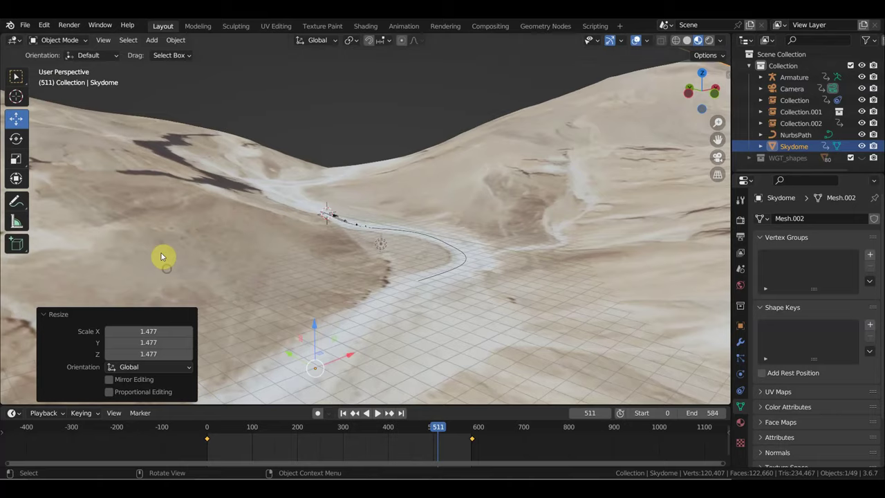
mouse_move(365, 239)
middle_mouse_down()
mouse_move(375, 247)
mouse_move(312, 249)
mouse_move(543, 237)
middle_mouse_up()
key("s")
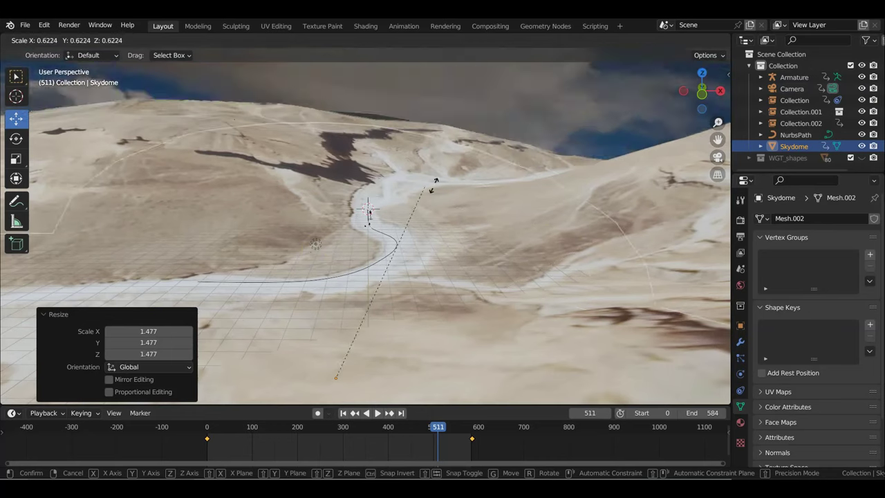
left_click(663, 145)
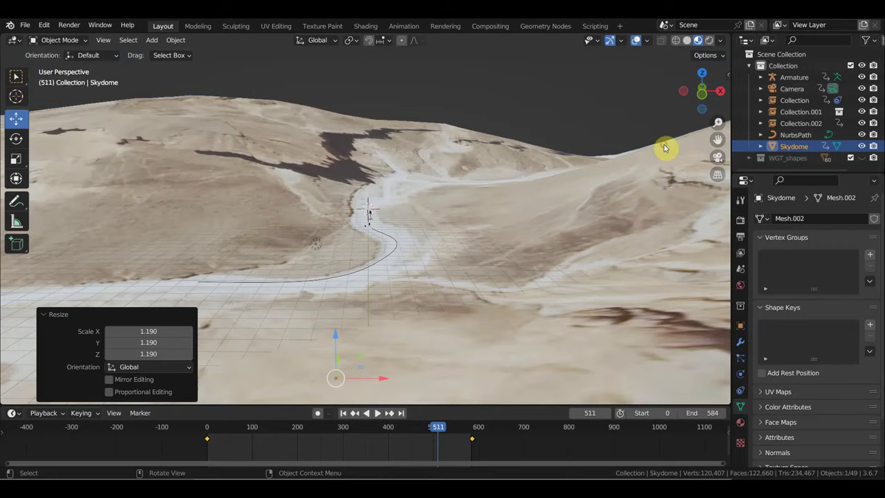
key("KP_0")
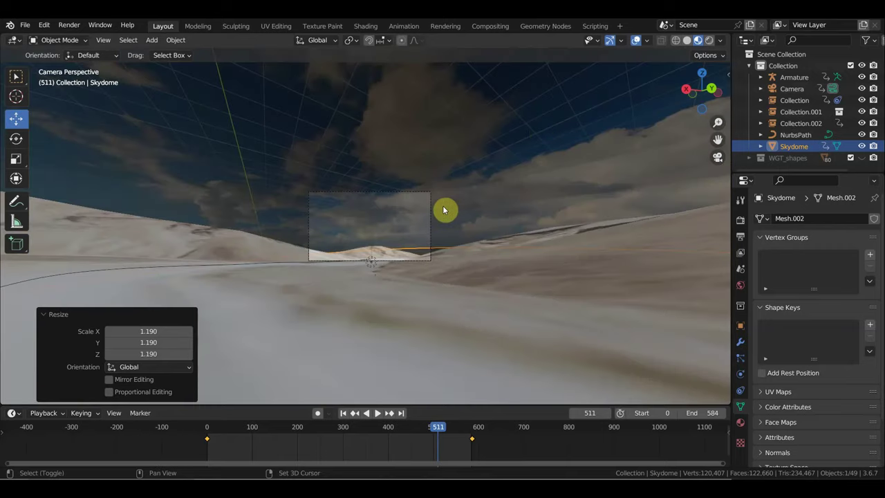
Walk through the camera view, then move the Skydome to a new position.
key("shift+grave")
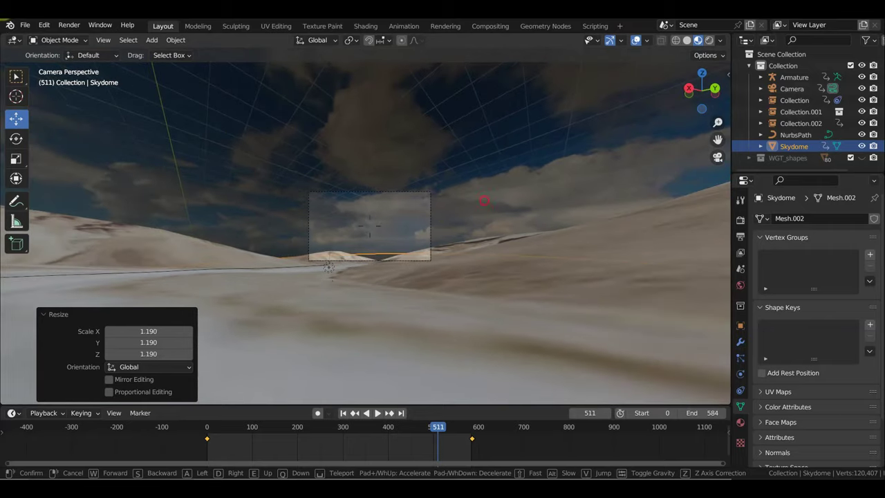
left_click(483, 201)
key("g")
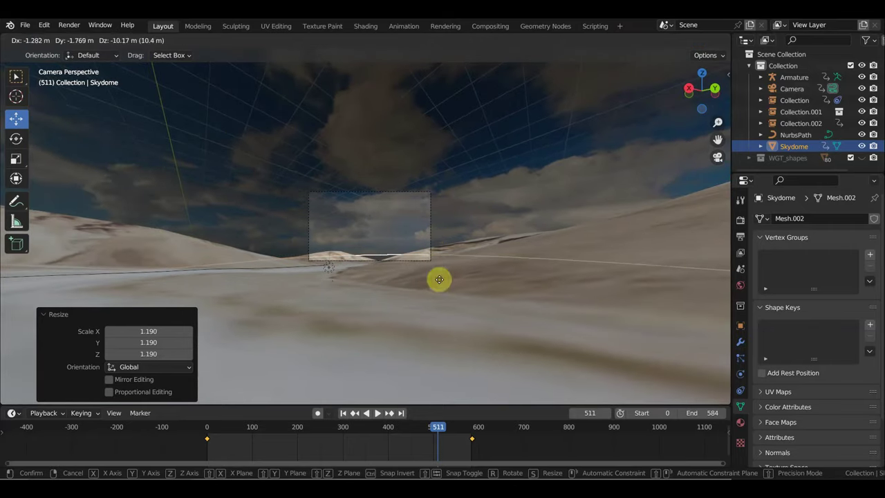
left_click(445, 65)
Scale the Skydome up to 2.249, then further to 2.460.
key("s")
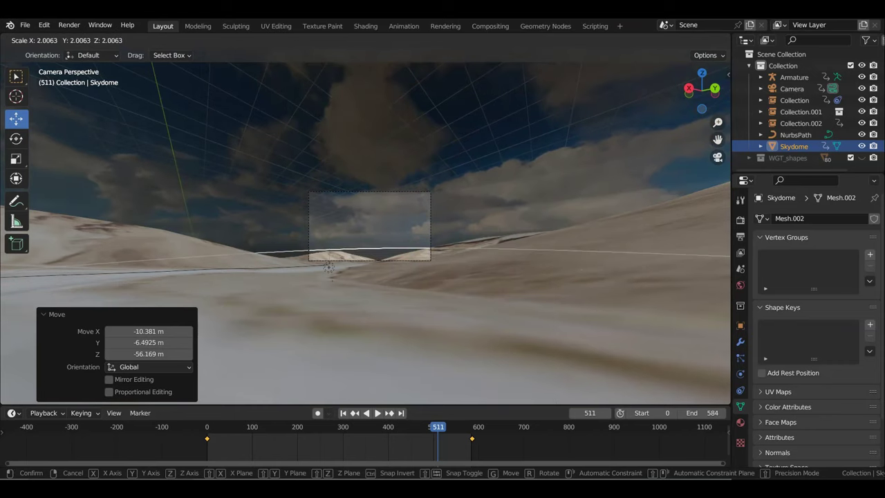
left_click(333, 271)
left_click(395, 307)
key("s")
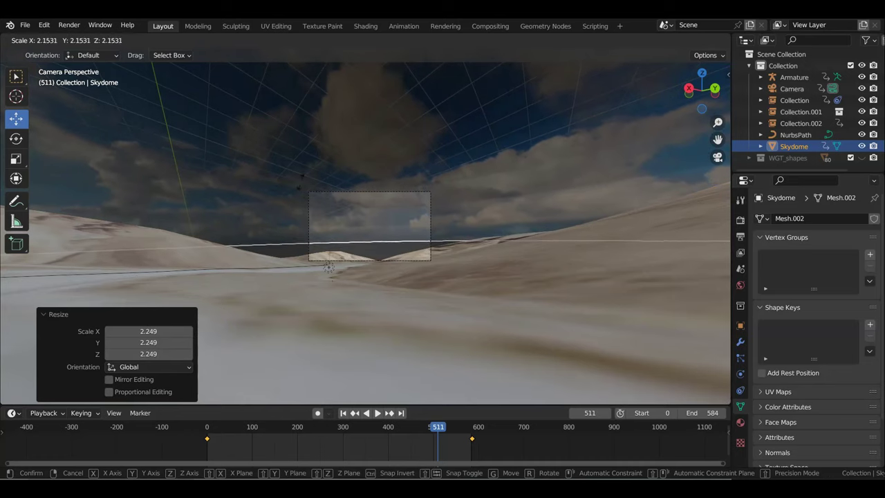
left_click(351, 376)
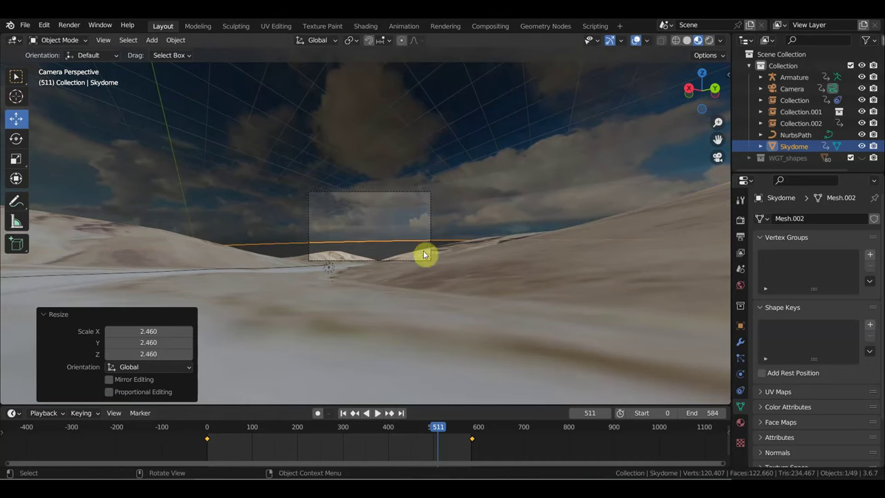
Reposition the Skydome three more times, lowering it, then orbit out and zoom out to check.
key("g")
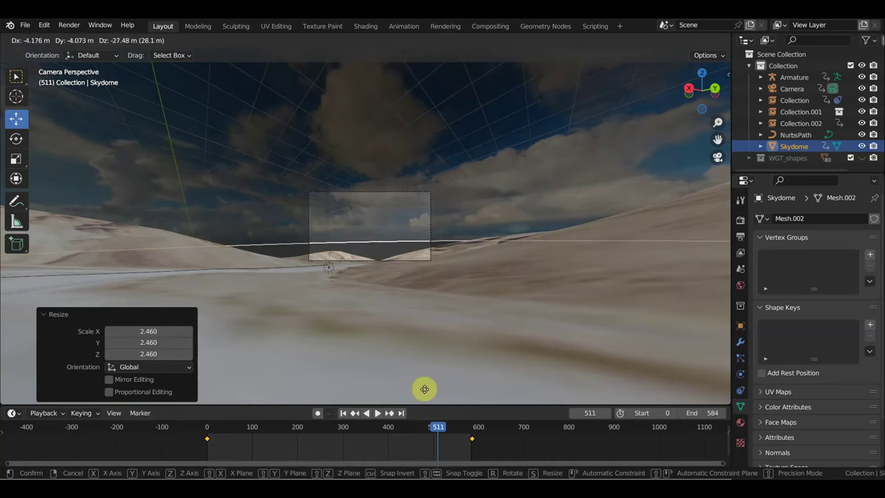
left_click(418, 361)
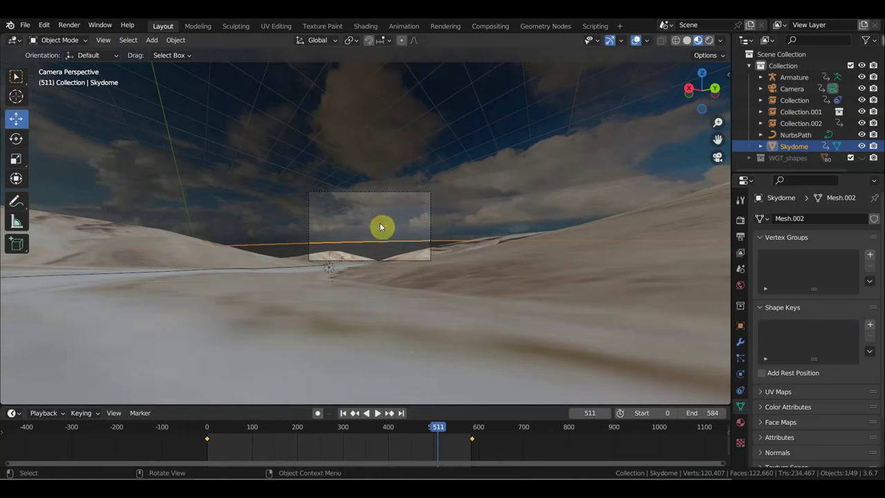
key("g")
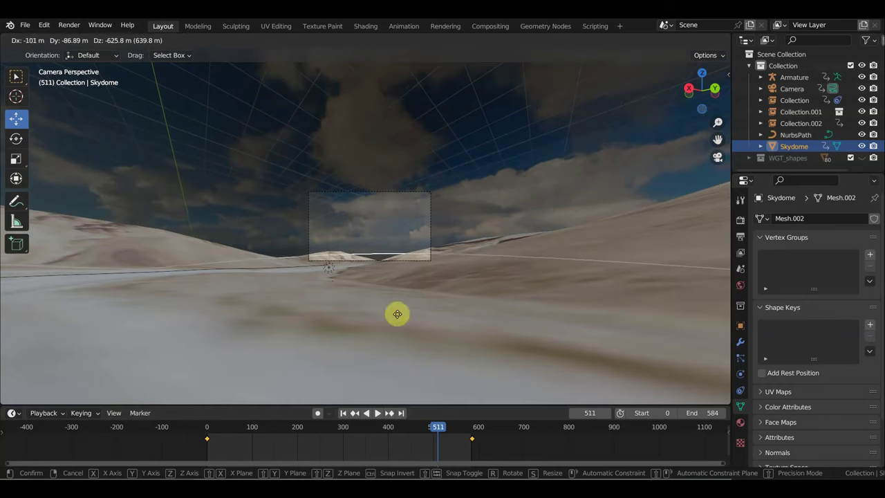
left_click(438, 333)
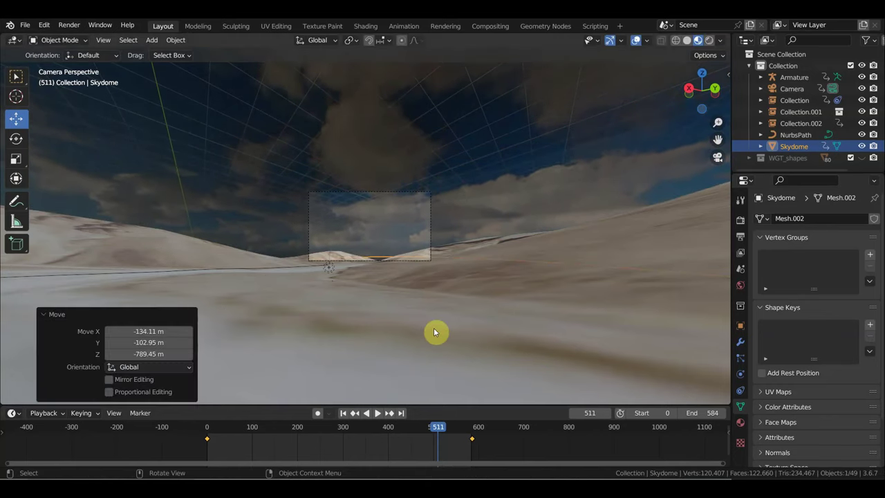
key("g")
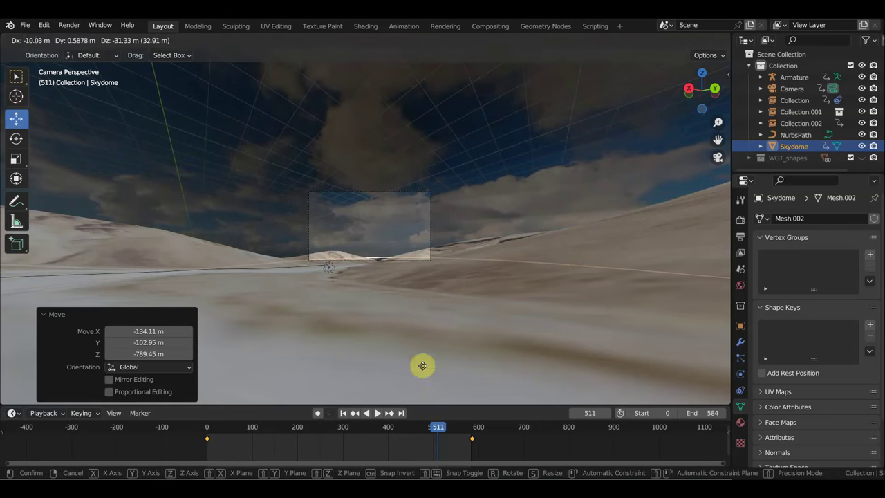
left_click(561, 121)
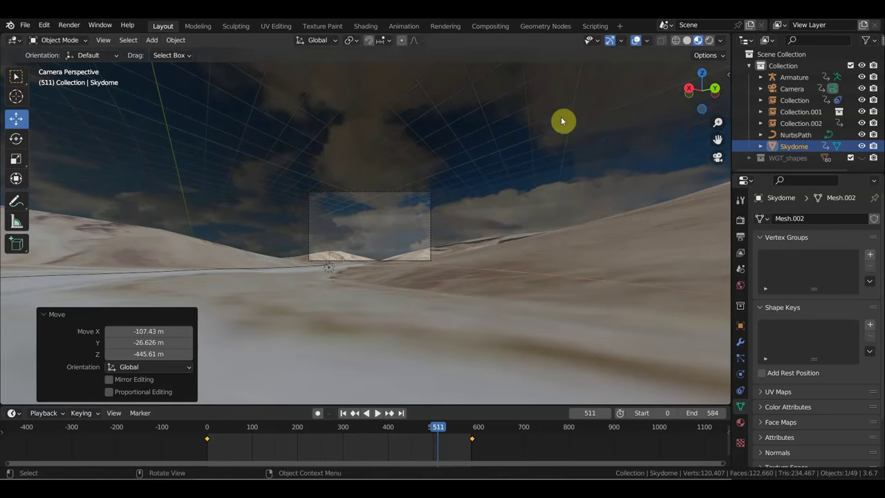
mouse_move(428, 215)
middle_mouse_down()
mouse_move(306, 242)
mouse_move(283, 212)
mouse_move(304, 202)
mouse_move(296, 191)
mouse_move(270, 174)
mouse_move(233, 184)
mouse_move(515, 123)
middle_mouse_up()
scroll(381, 232, "down", 3)
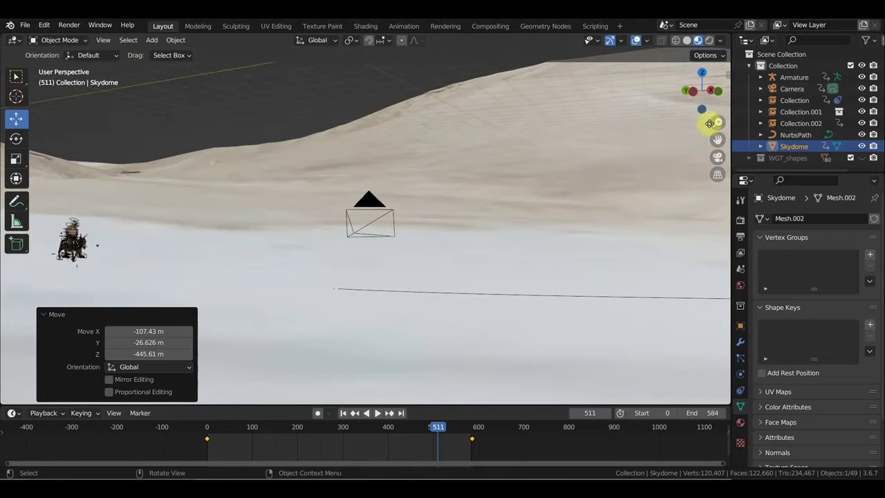
Check the Skydome's transform values in the sidebar, then select the terrain Collection.001.
key("n")
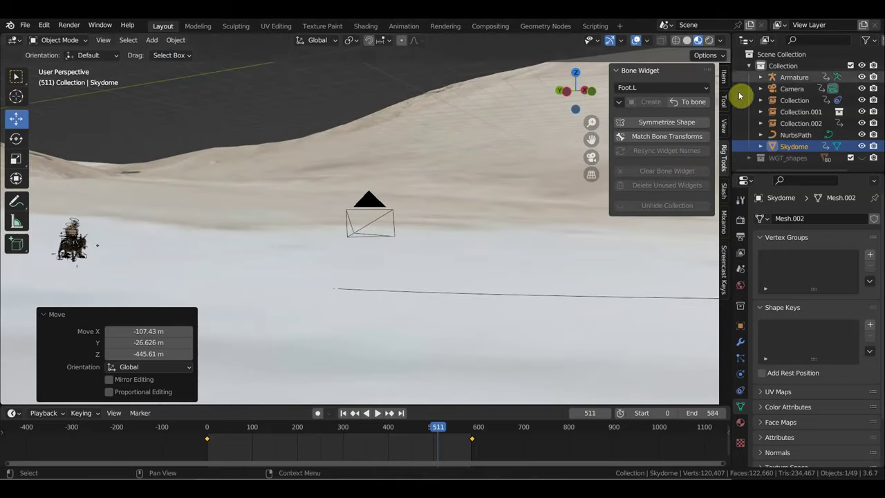
left_click(724, 78)
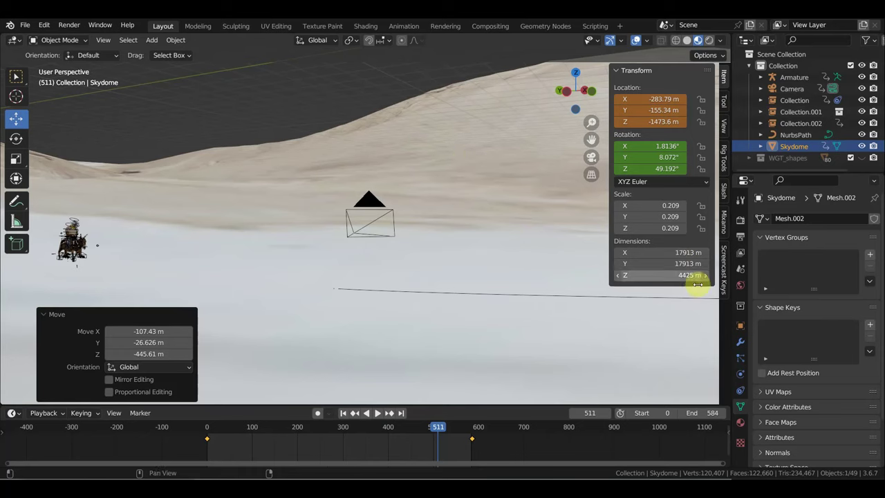
left_click(458, 152)
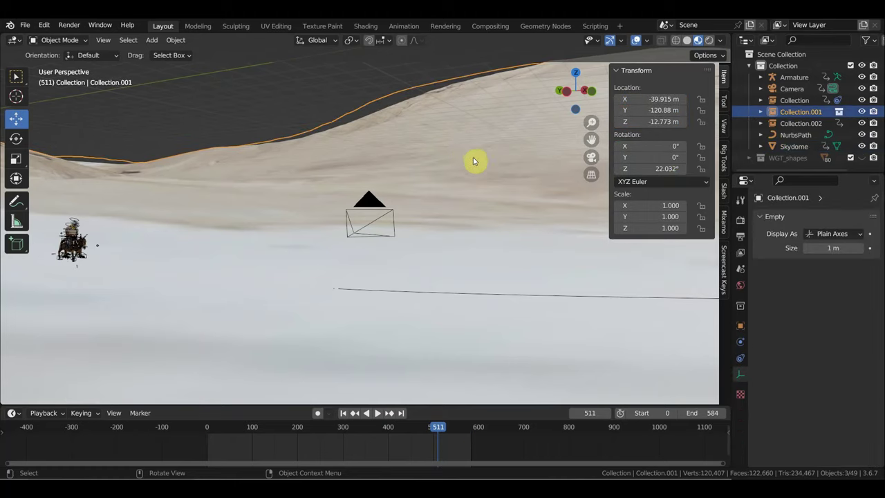
key("m")
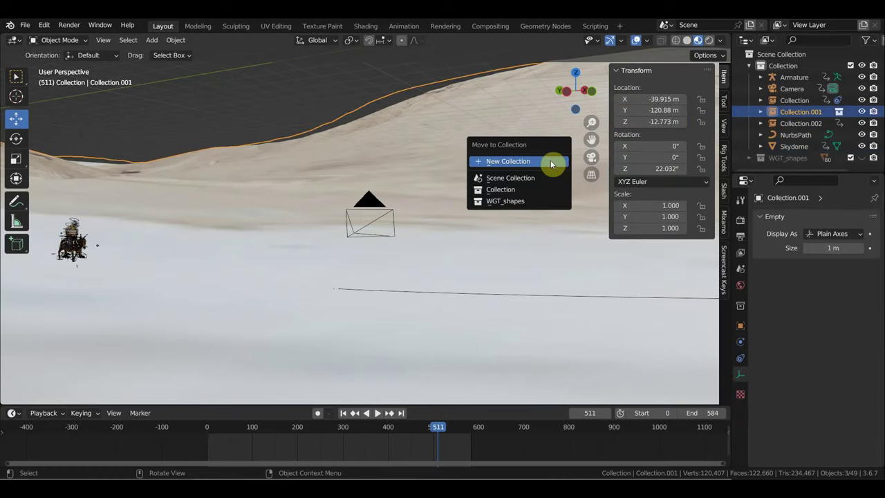
key("n")
Orbit over the desert and scrub and play the timeline to follow the wagon down the valley.
mouse_move(516, 113)
middle_mouse_down()
mouse_move(611, 198)
mouse_move(695, 197)
mouse_move(587, 237)
mouse_move(512, 304)
mouse_move(581, 300)
mouse_move(564, 300)
middle_mouse_up()
mouse_move(444, 430)
left_mouse_down()
mouse_move(636, 468)
mouse_move(856, 477)
left_mouse_up()
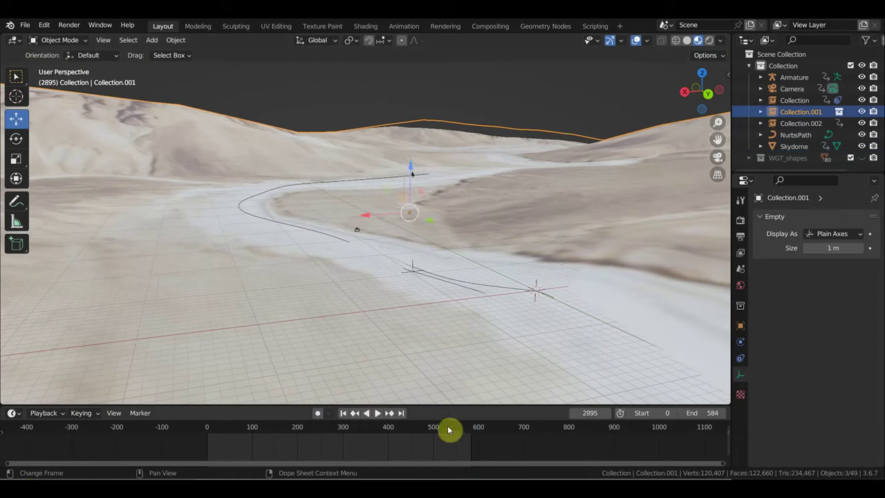
left_click(322, 430)
key("space")
mouse_move(321, 430)
left_mouse_down()
mouse_move(226, 439)
mouse_move(557, 476)
mouse_move(719, 474)
left_mouse_up()
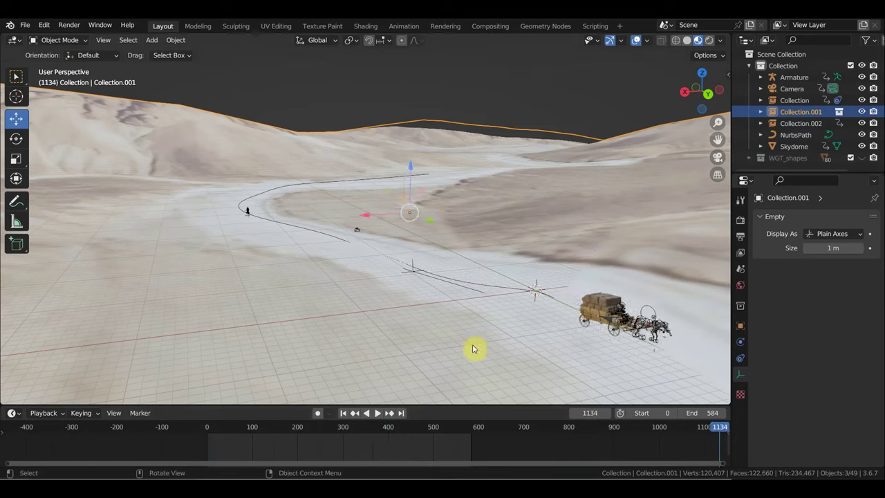
left_click(28, 26)
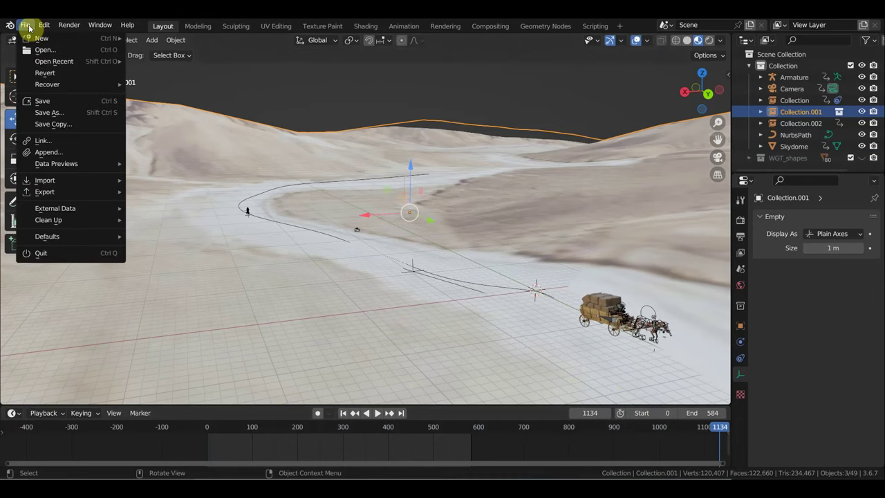
Save the scene as a new file named 'герой запада сцена 8 уезжает в город'.
left_click(61, 113)
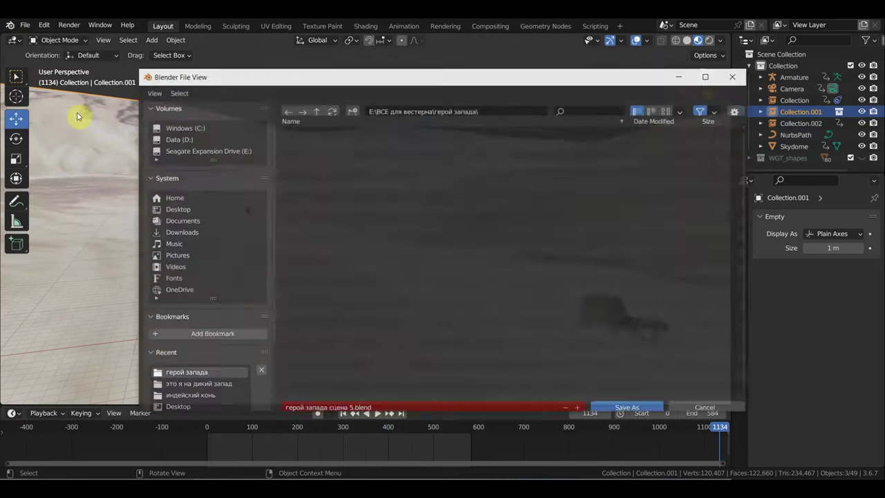
left_click(352, 400)
left_click(352, 400)
type("8")
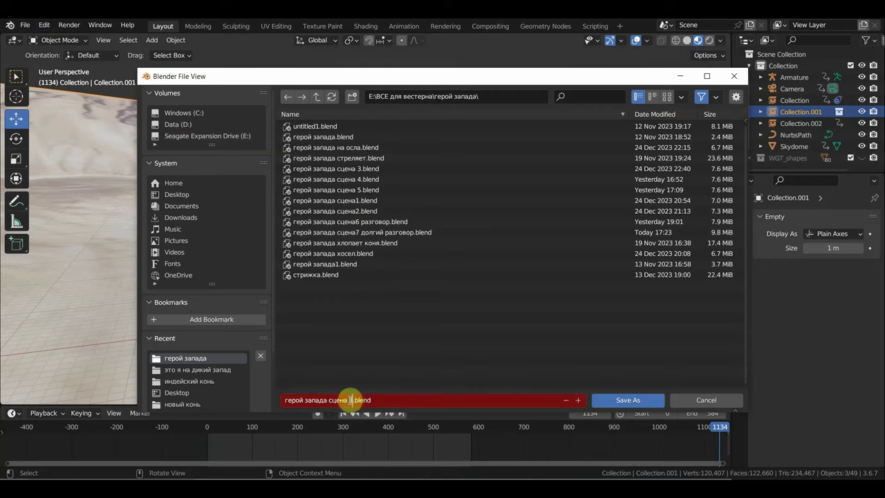
double_click(358, 400)
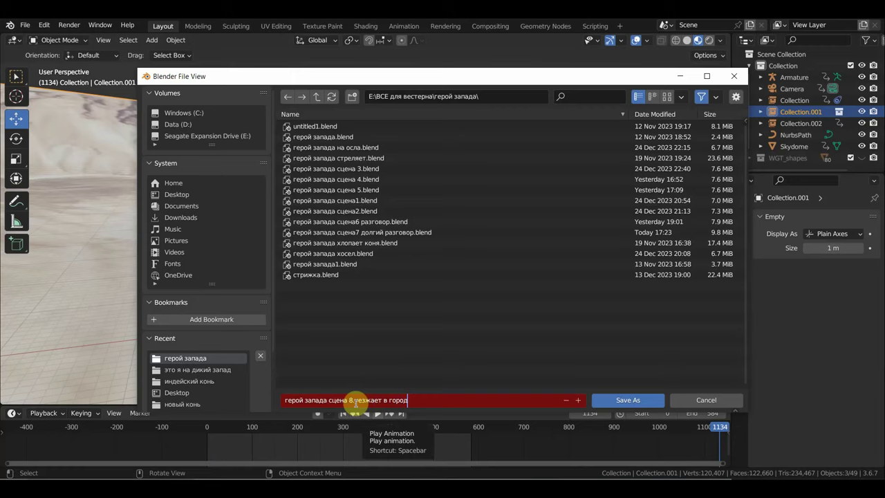
key("Return")
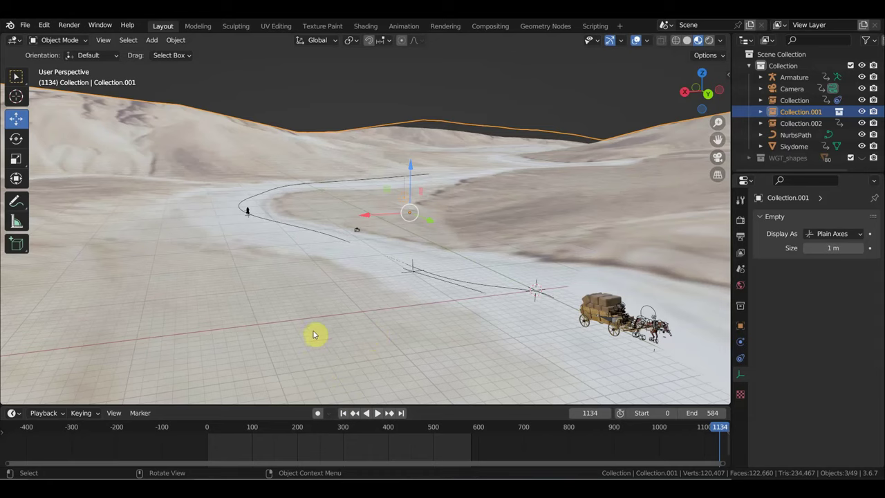
Scrub and play the animation, pausing at frame 419 with the wagon in view.
middle_click_drag(295, 251, 366, 242)
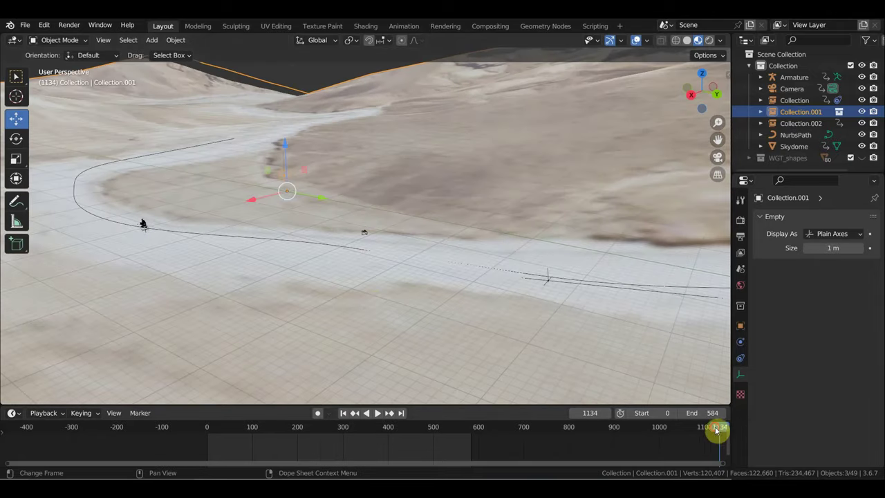
left_click_drag(717, 430, 455, 430)
left_click(378, 414)
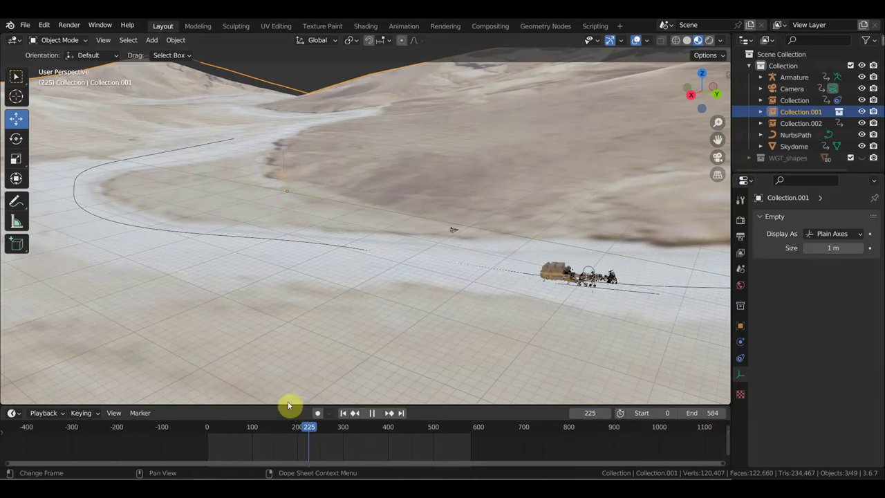
left_click(253, 399)
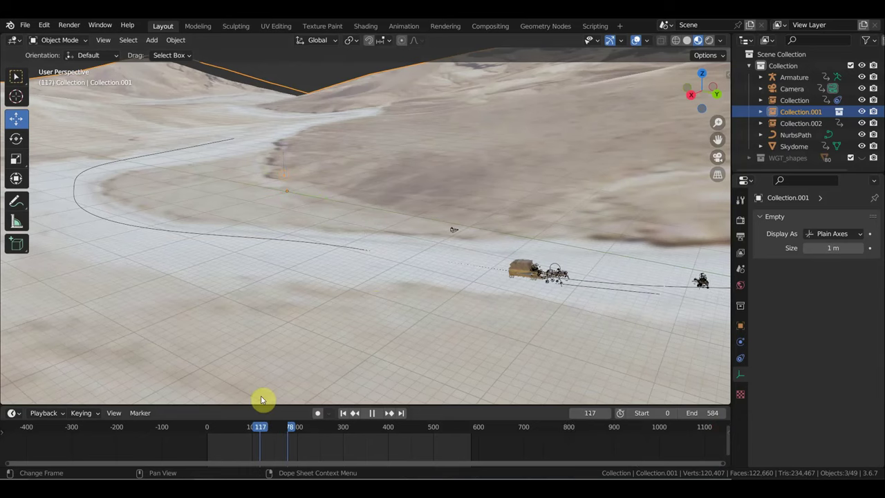
key("space")
mouse_move(289, 378)
middle_mouse_down()
mouse_move(455, 273)
mouse_move(438, 283)
mouse_move(458, 256)
mouse_move(423, 180)
mouse_move(405, 176)
mouse_move(400, 192)
middle_mouse_up()
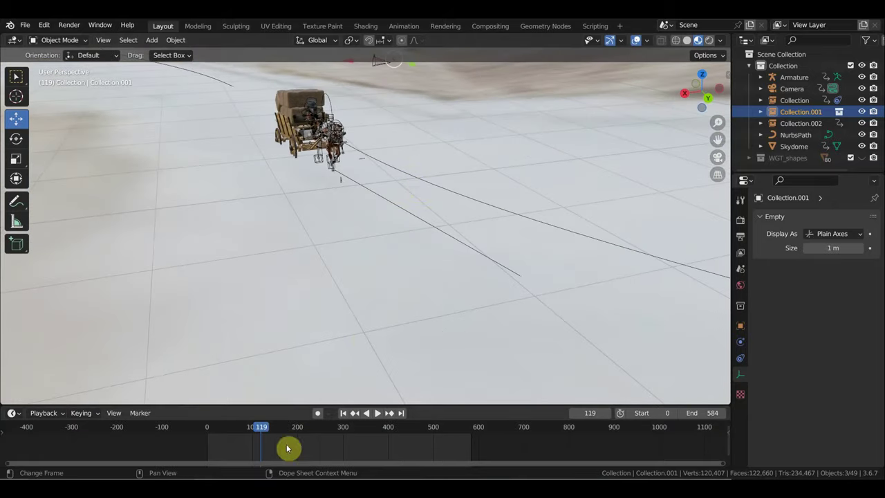
mouse_move(259, 434)
left_mouse_down()
mouse_move(212, 430)
mouse_move(294, 438)
mouse_move(399, 471)
left_mouse_up()
key("space")
Hide the viewport overlays and orbit low around the wagon and horse.
mouse_move(428, 332)
middle_mouse_down()
mouse_move(432, 324)
mouse_move(420, 335)
mouse_move(486, 290)
middle_mouse_up()
left_click(637, 40)
mouse_move(546, 184)
middle_mouse_down()
mouse_move(501, 224)
mouse_move(492, 213)
middle_mouse_up()
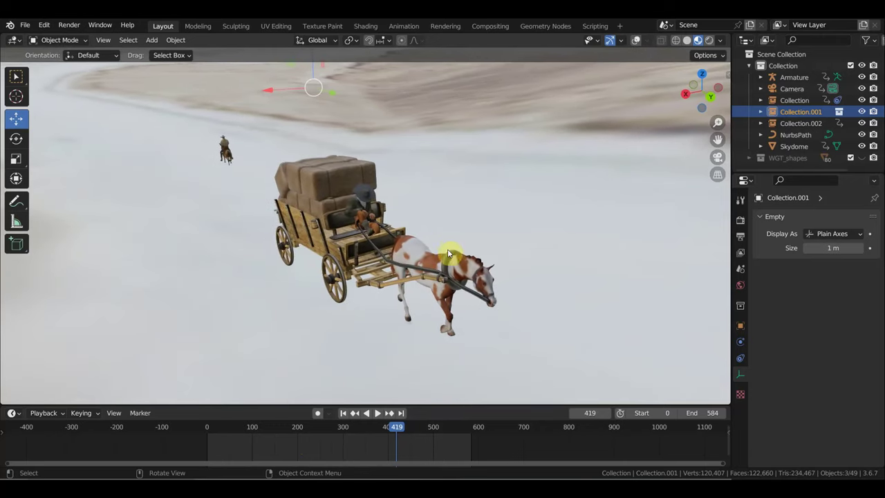
middle_click_drag(451, 247, 444, 247)
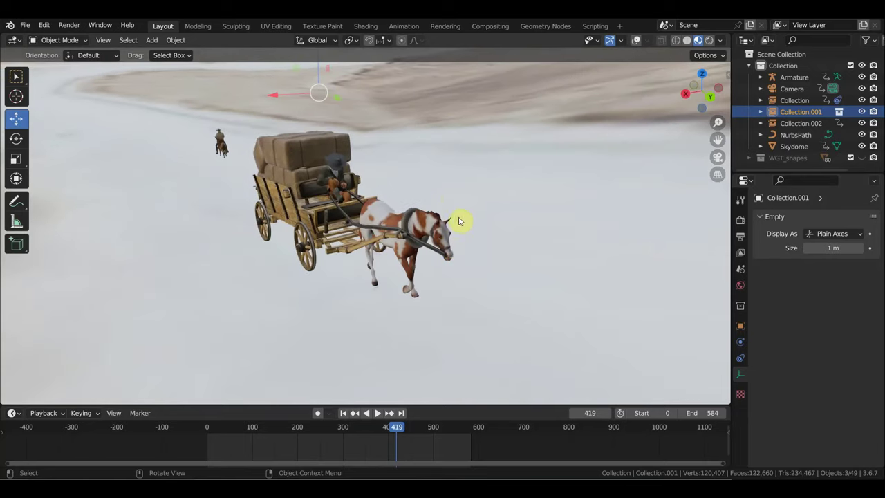
left_click(17, 76)
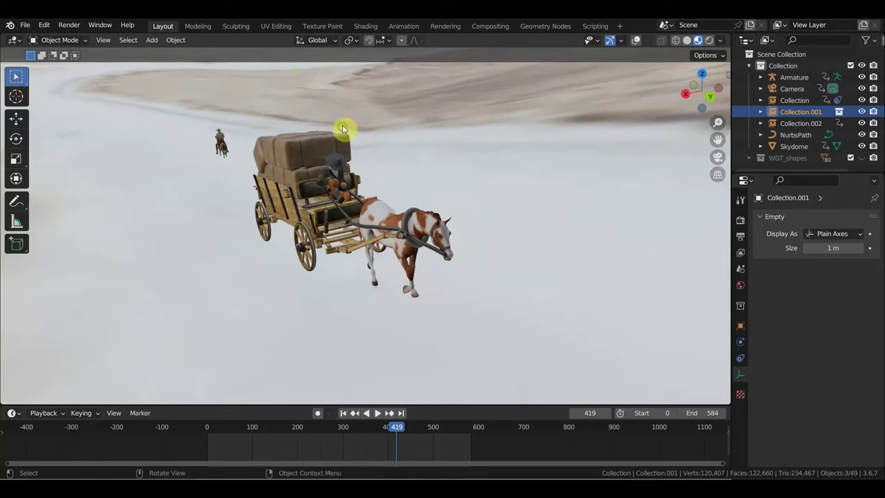